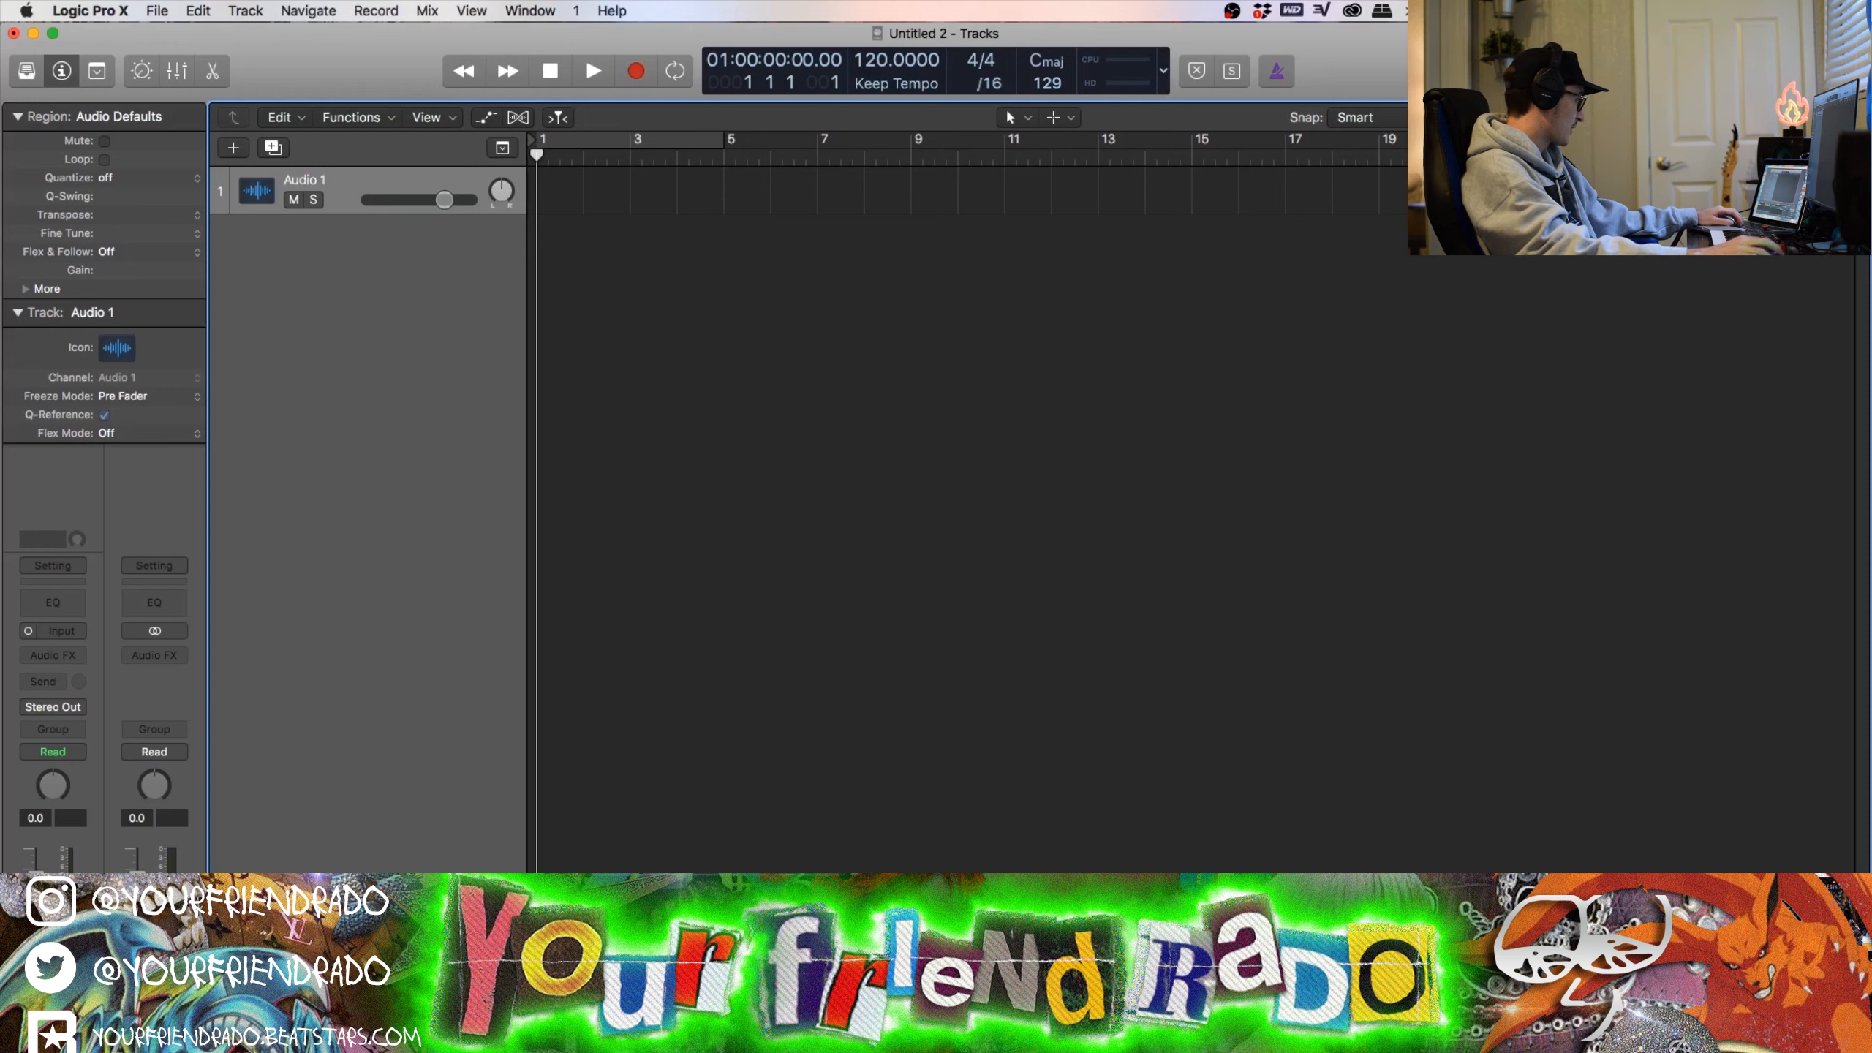
Step: Set the project tempo to 113 and place the davebeats champagne D minor loop at bar 1 of the audio track
{"action": "key", "text": "super+Tab"}
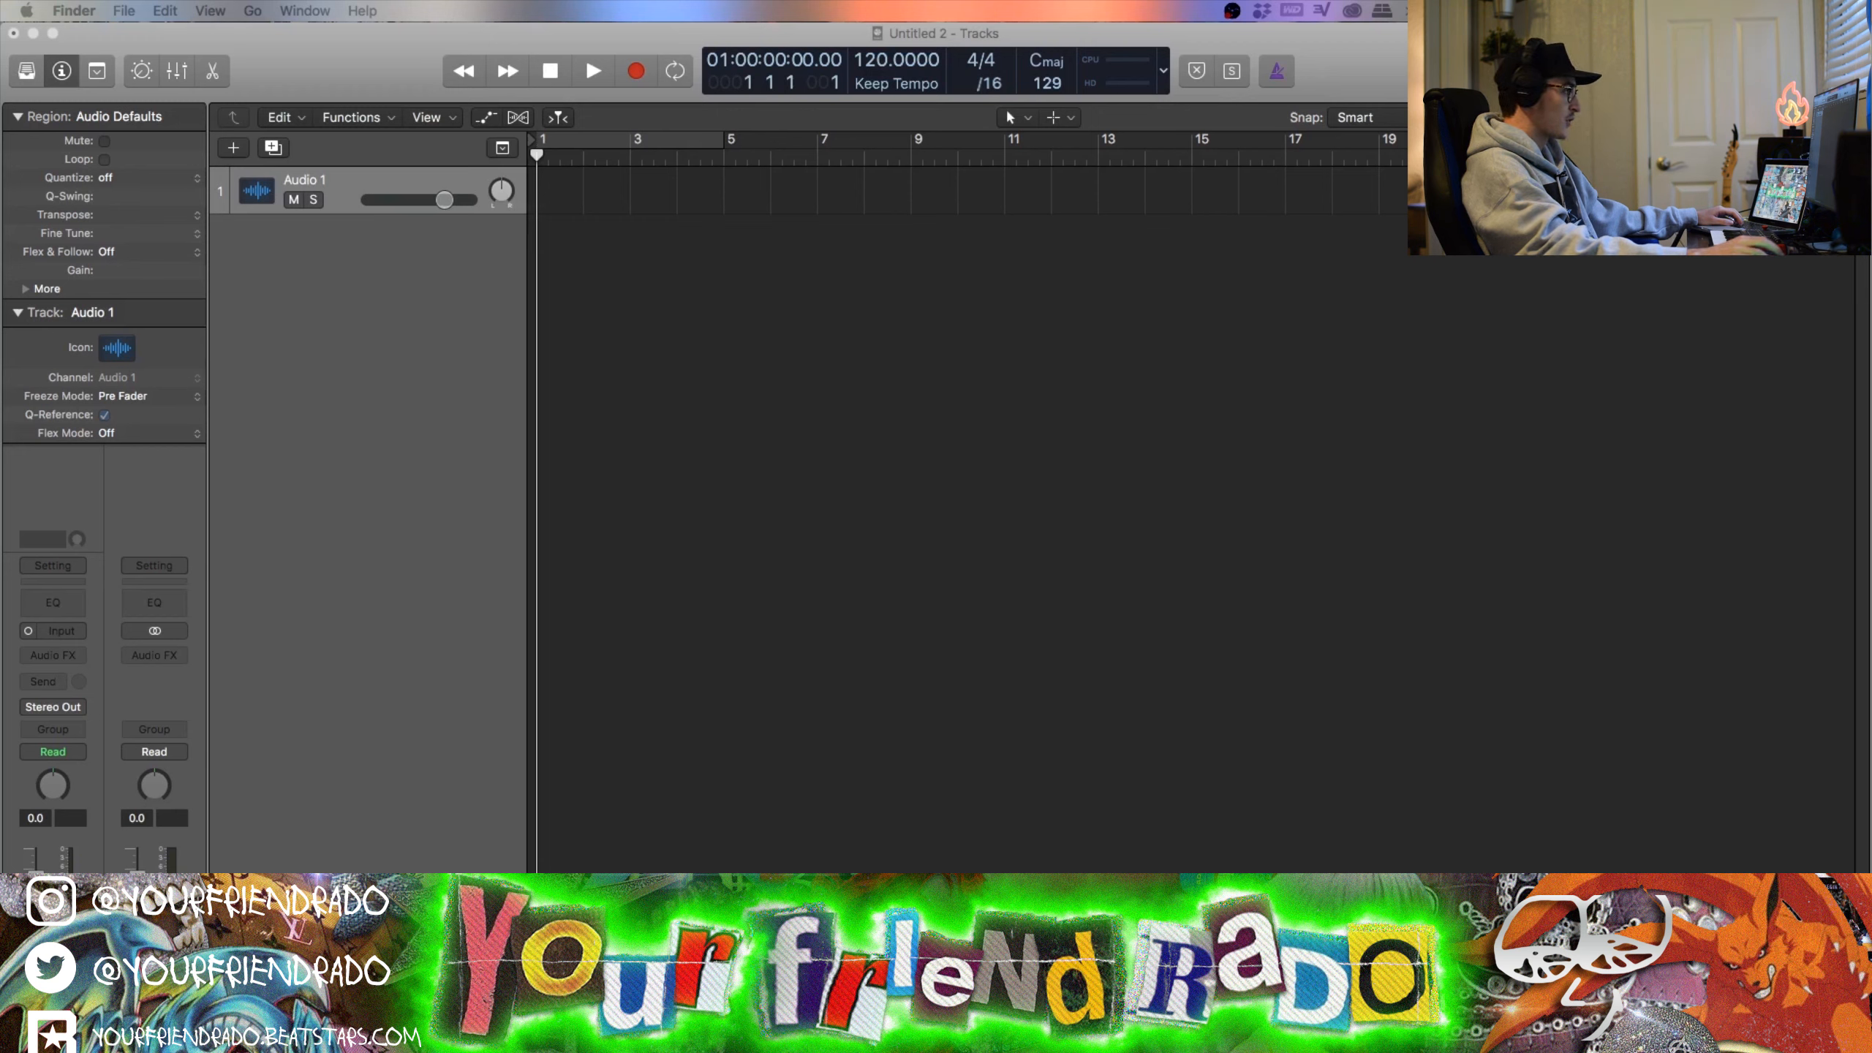
{"action": "left_click", "coordinate": [611, 50]}
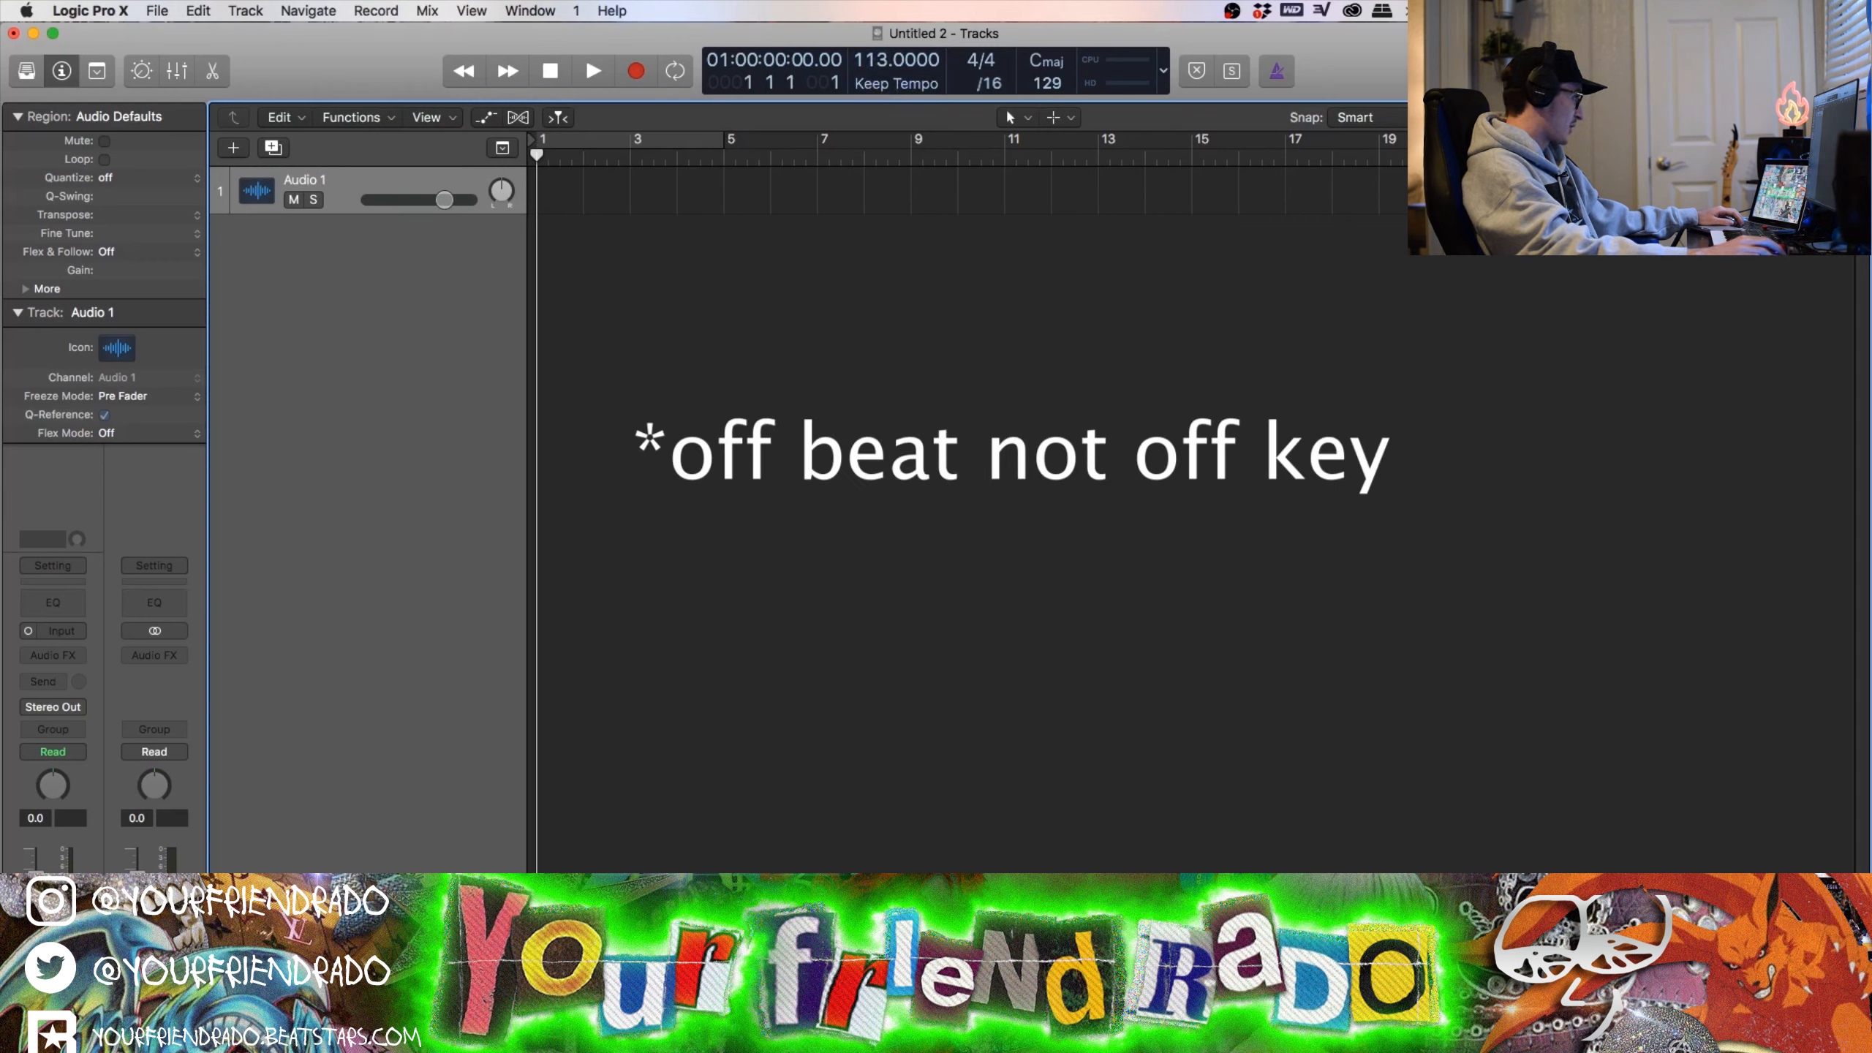
{"action": "left_click_drag", "start_coordinate": [1, 367], "coordinate": [538, 193]}
{"action": "scroll", "coordinate": [721, 370], "scroll_direction": "down", "scroll_amount": 4}
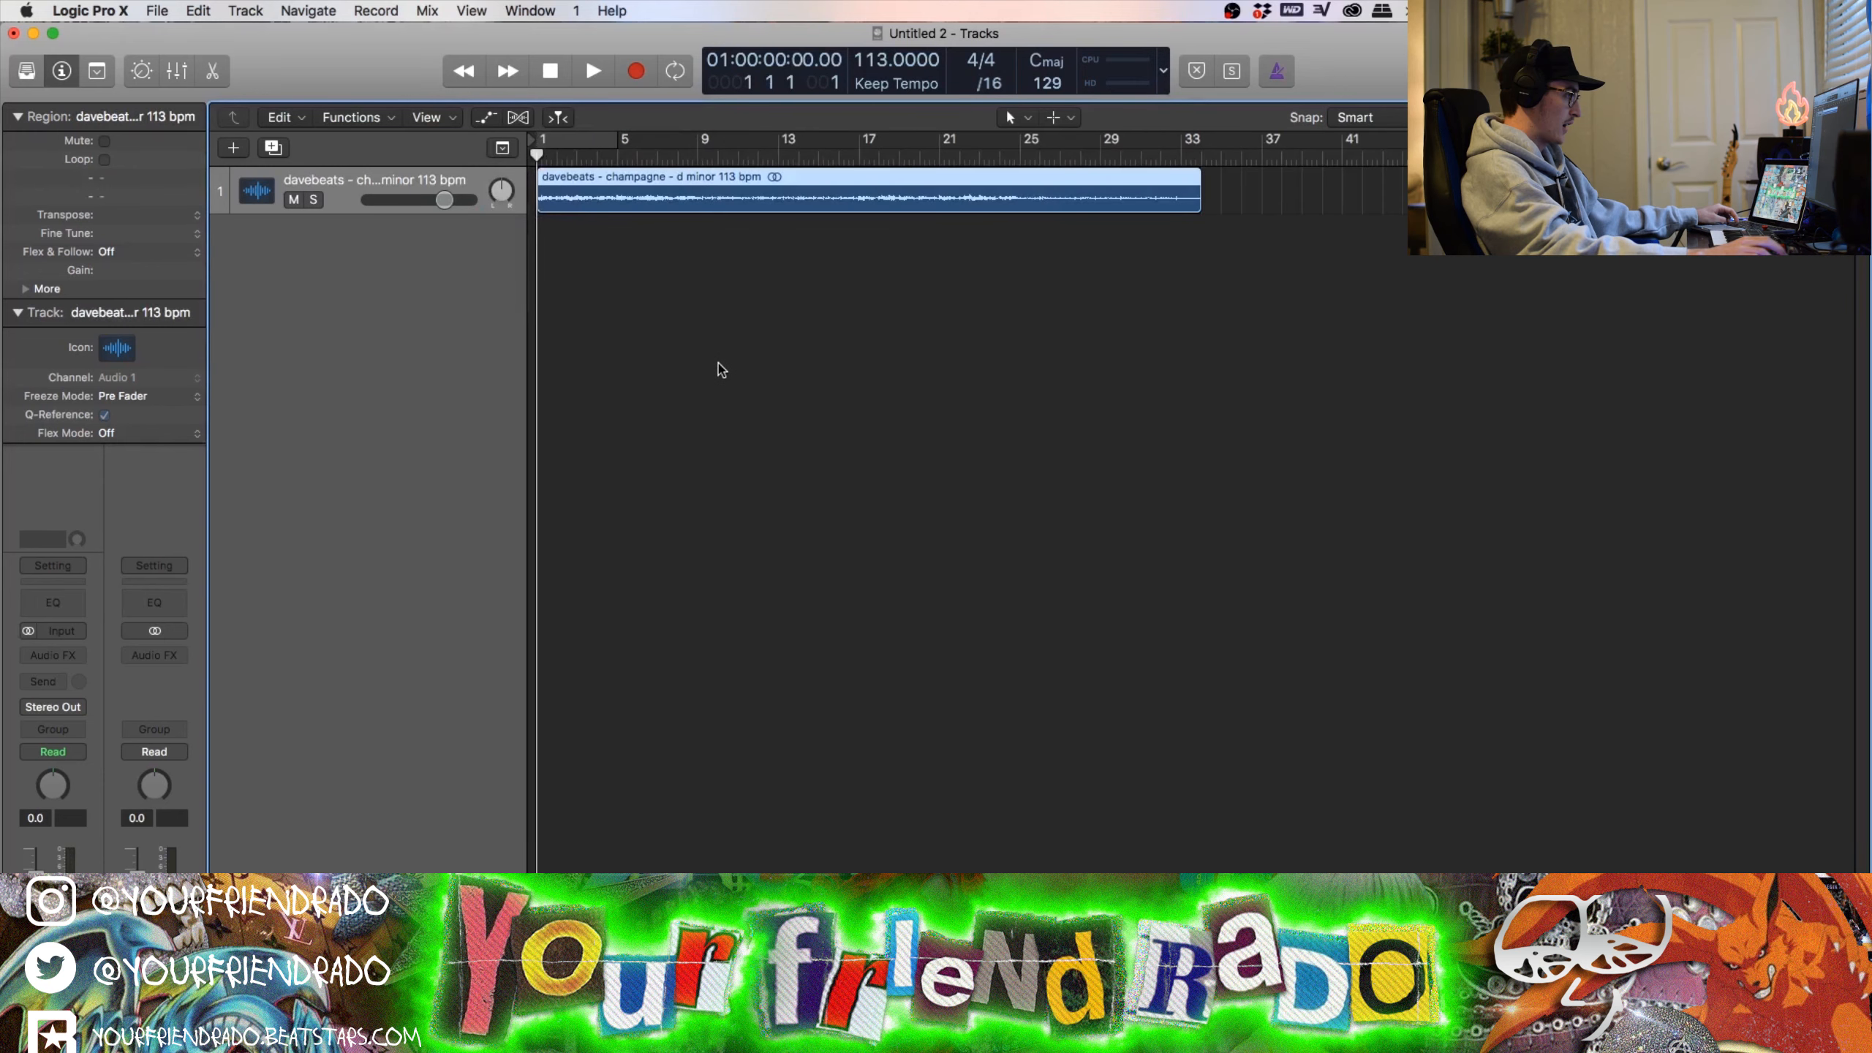
Step: Play the champagne loop to audition it, stop, and return the playhead to bar 1
{"action": "key", "text": "space"}
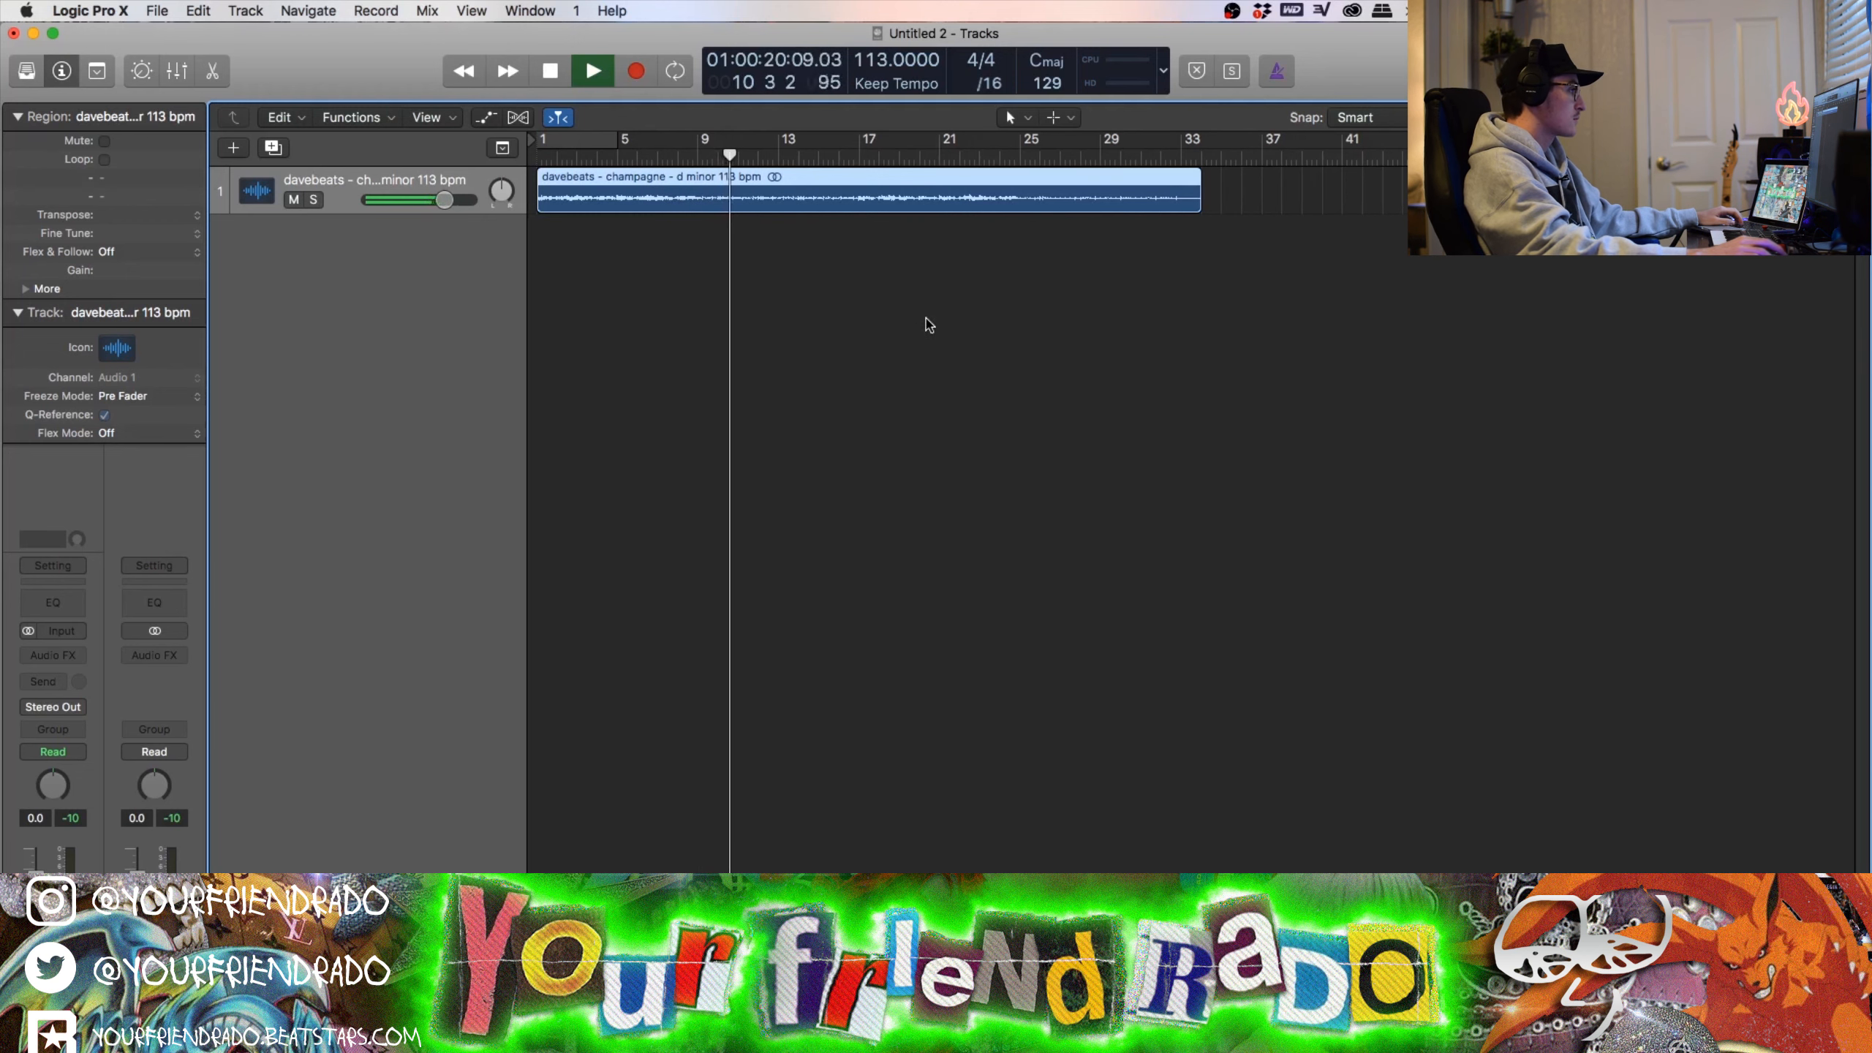
{"action": "key", "text": "space"}
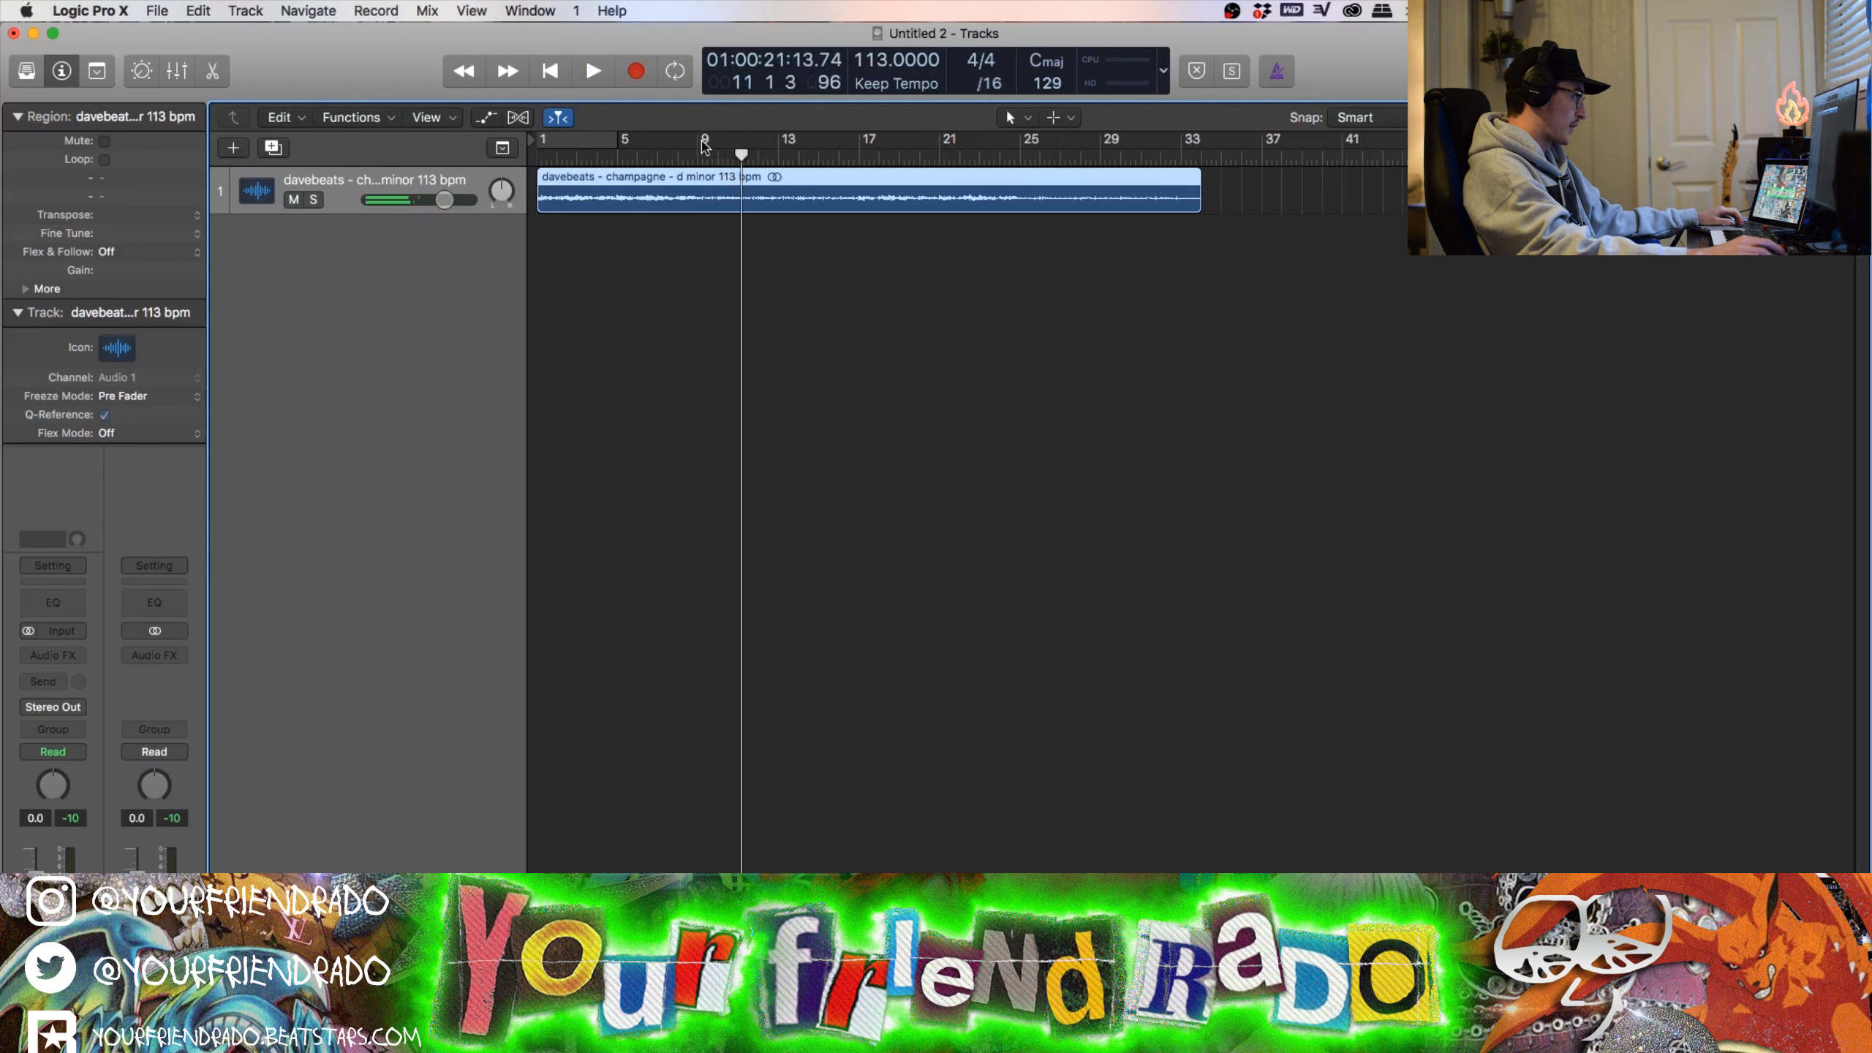
{"action": "left_click_drag", "start_coordinate": [743, 155], "coordinate": [501, 151]}
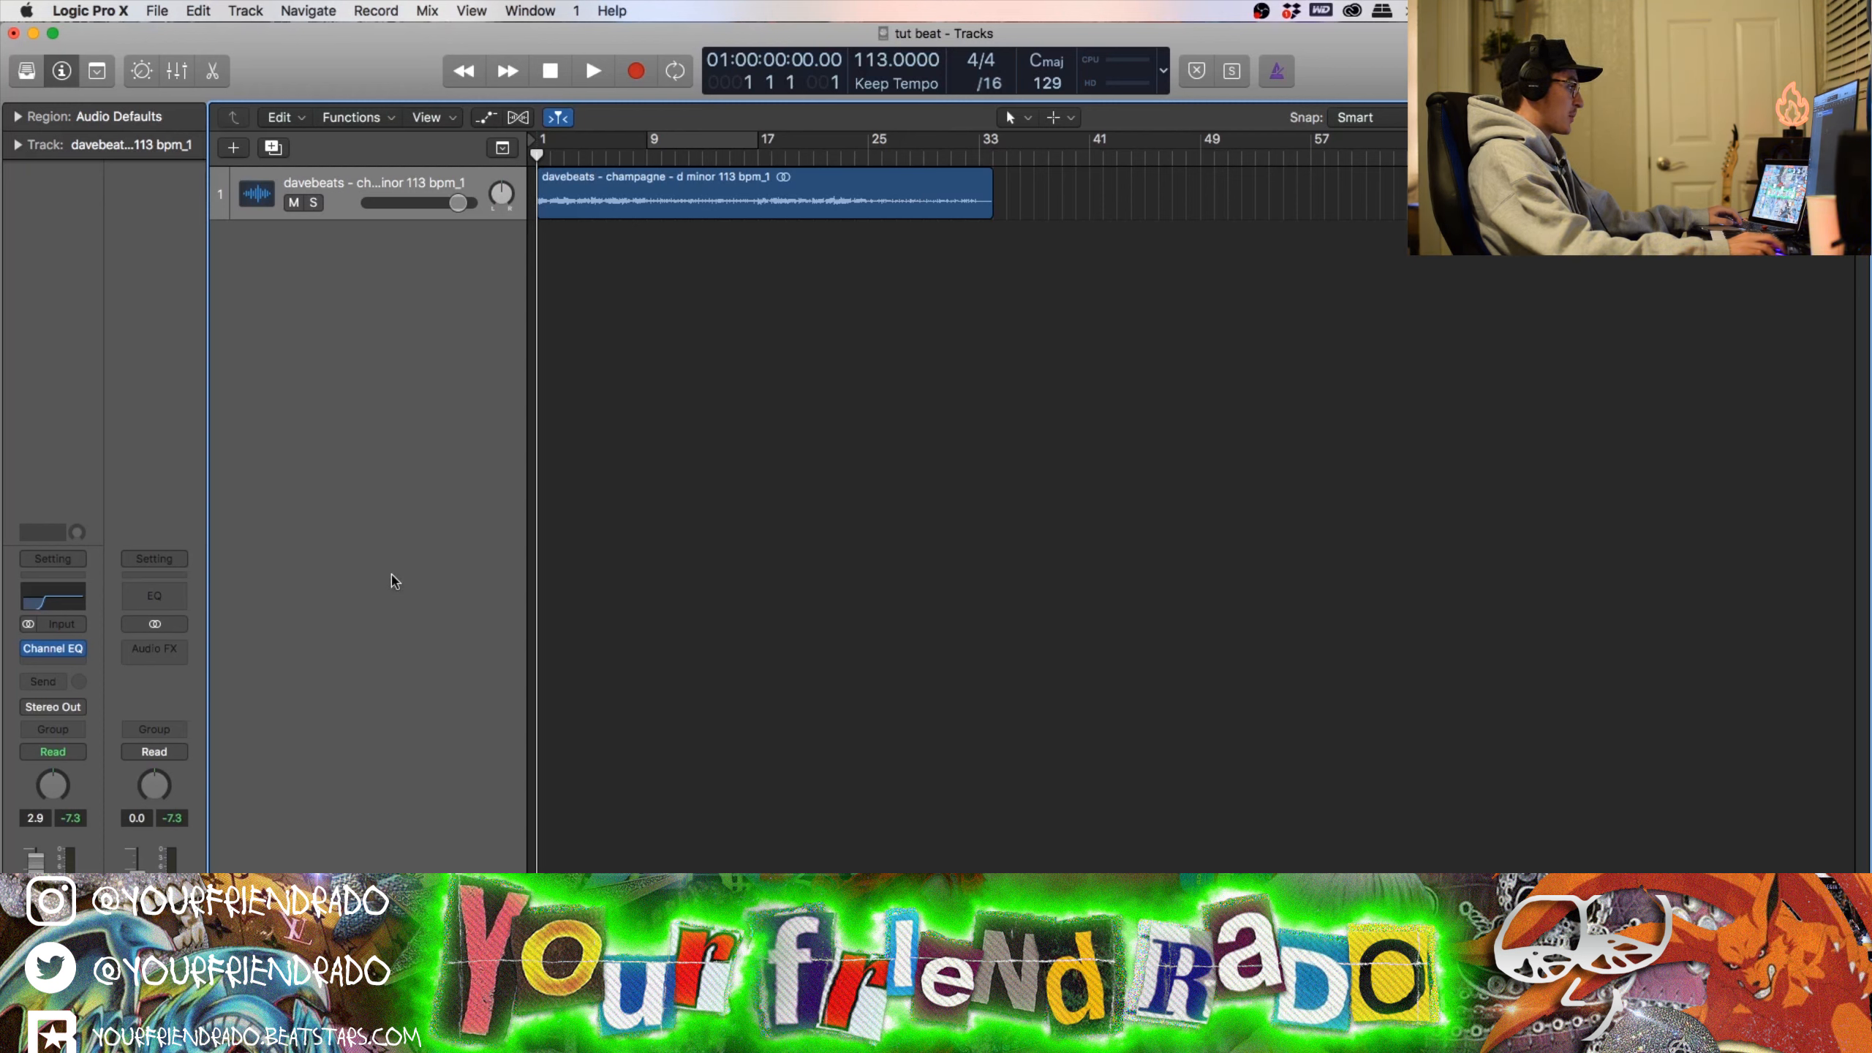
Step: Insert the Venn Audio FreeClip plug-in on the Stereo Out channel
{"action": "left_click", "coordinate": [164, 657]}
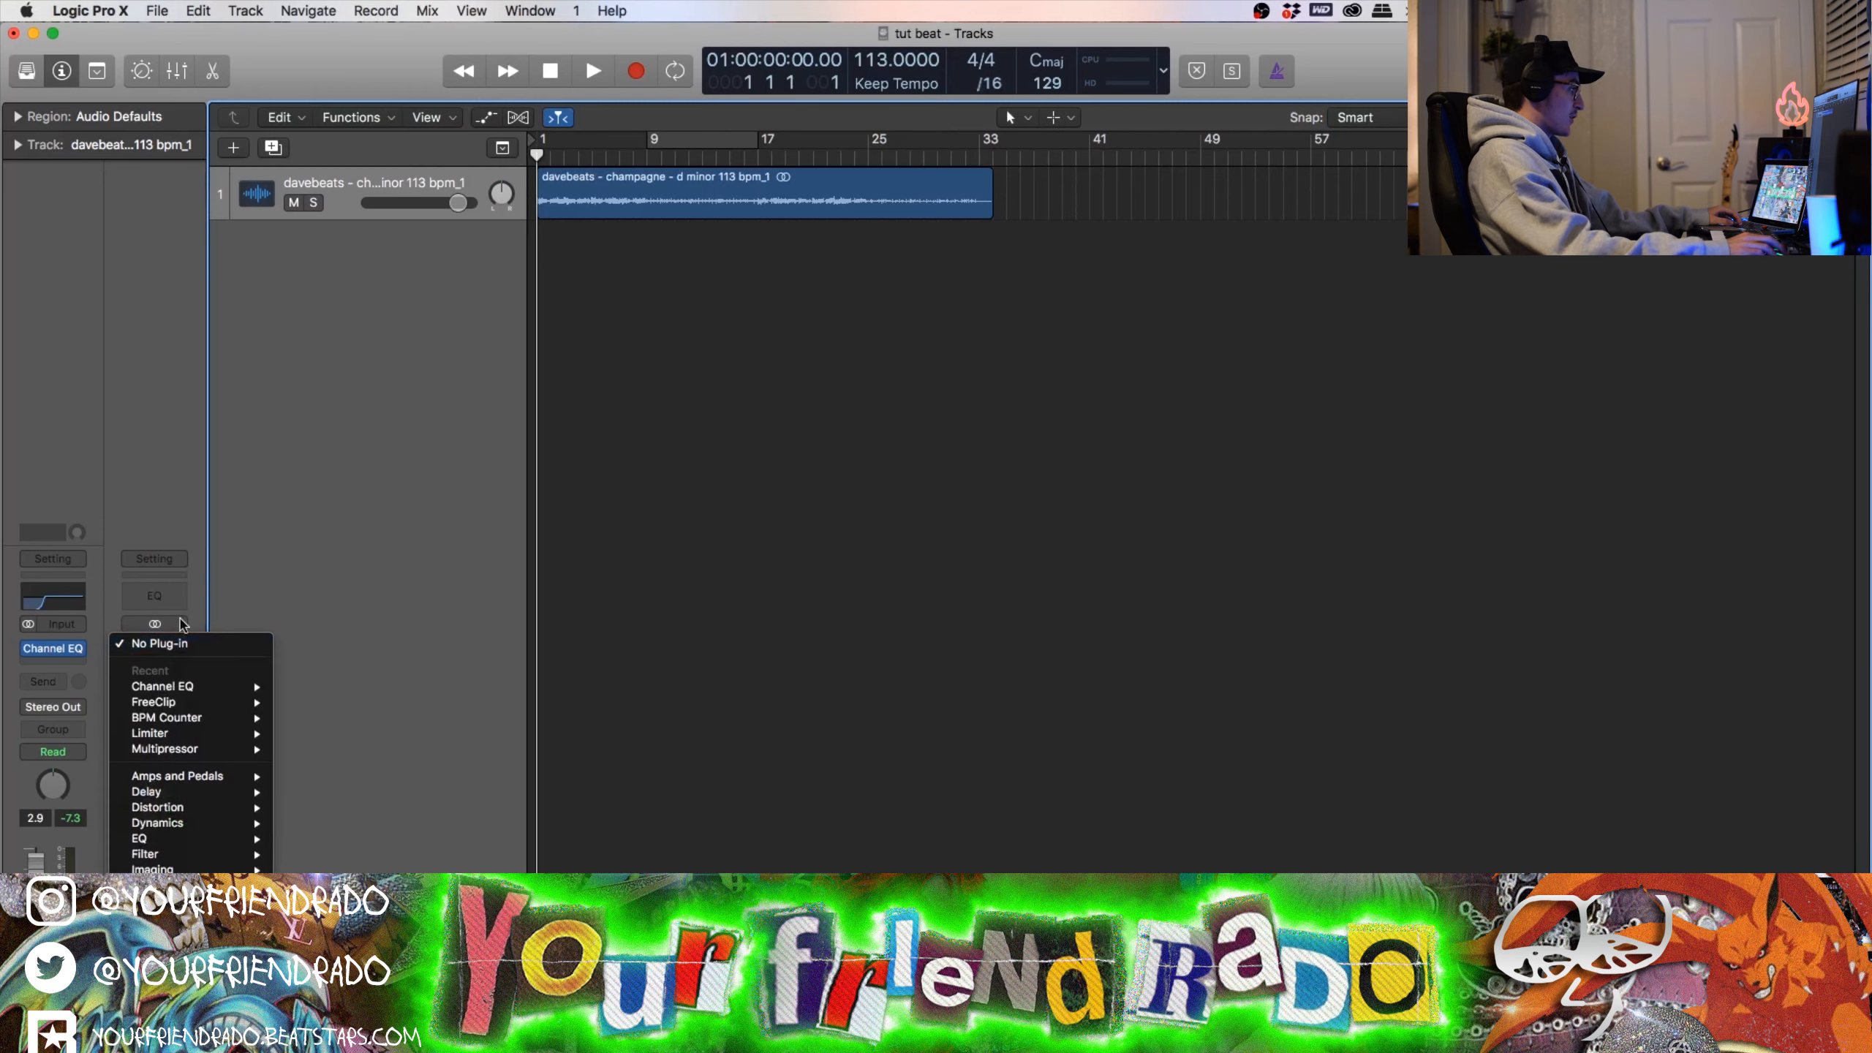
{"action": "mouse_move", "coordinate": [191, 1005]}
{"action": "mouse_move", "coordinate": [324, 1020]}
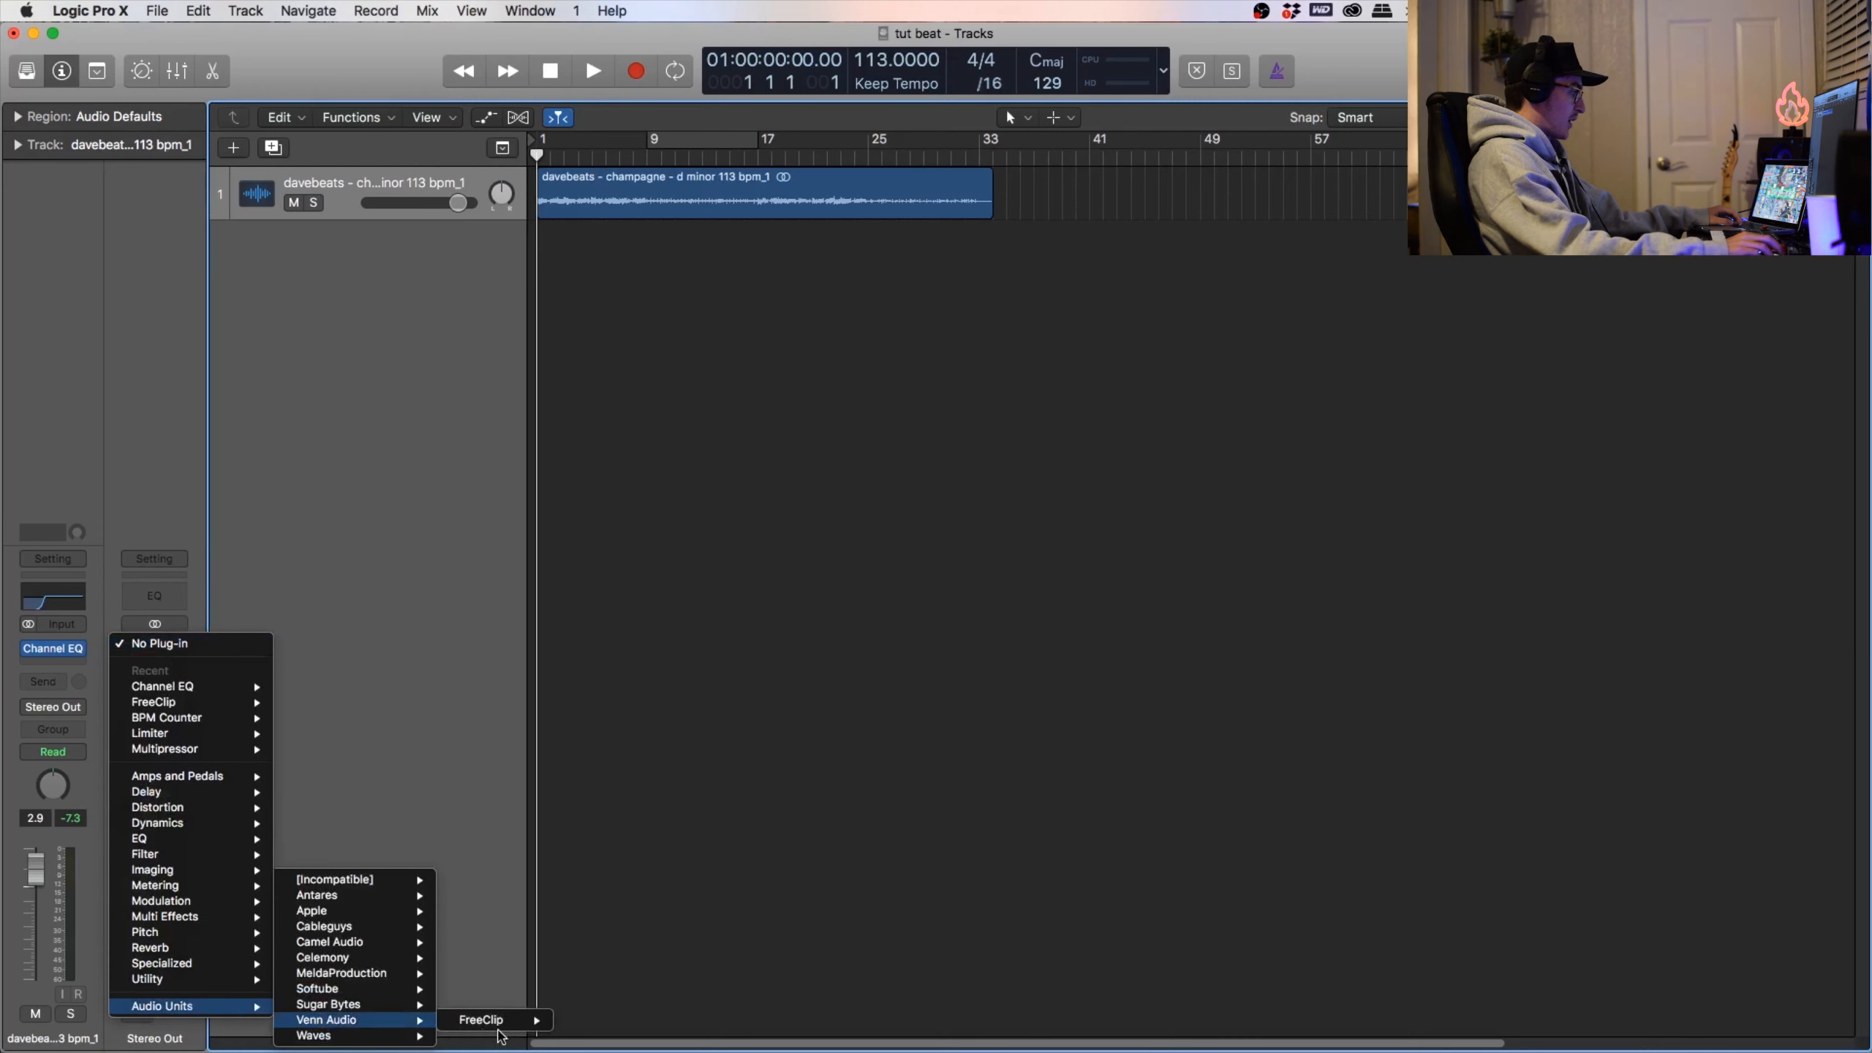
{"action": "mouse_move", "coordinate": [486, 1019]}
{"action": "left_click", "coordinate": [596, 1029]}
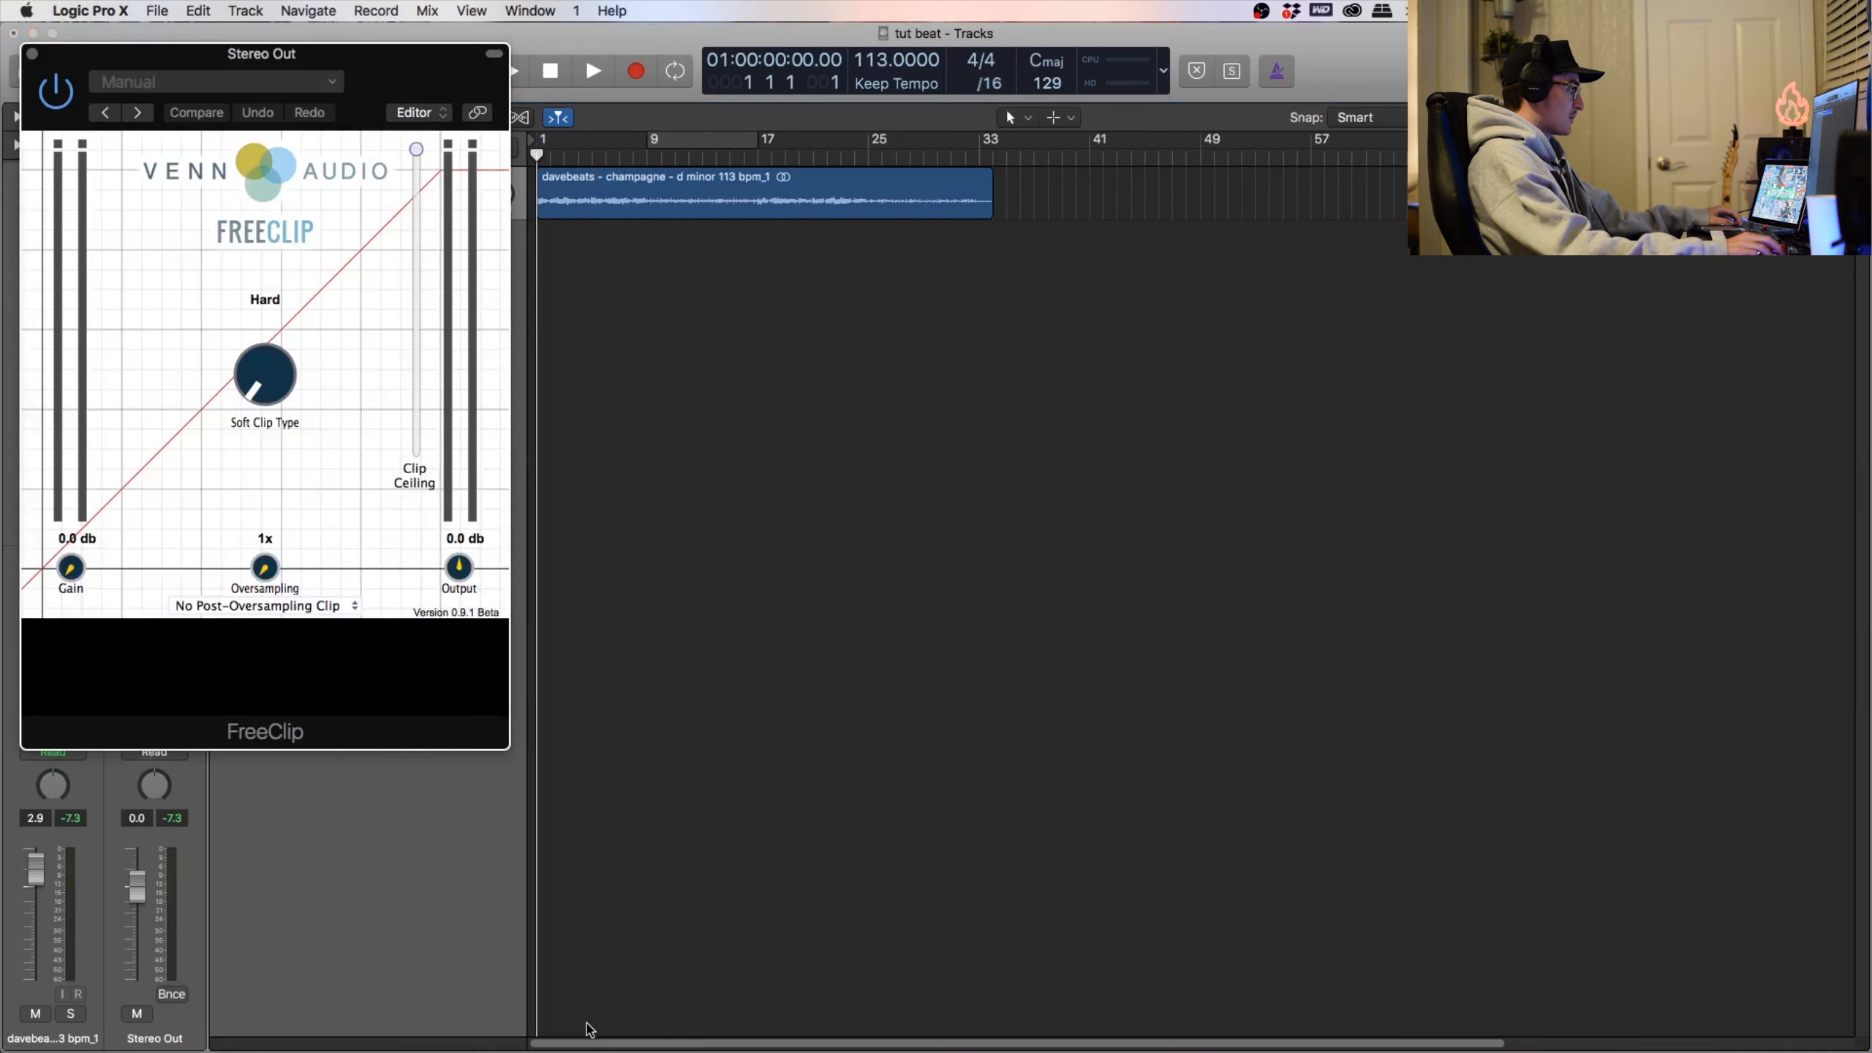
Step: Set FreeClip's soft clip type to Quintic and close the plug-in window
{"action": "left_click", "coordinate": [259, 379]}
{"action": "left_click_drag", "start_coordinate": [257, 367], "coordinate": [257, 363]}
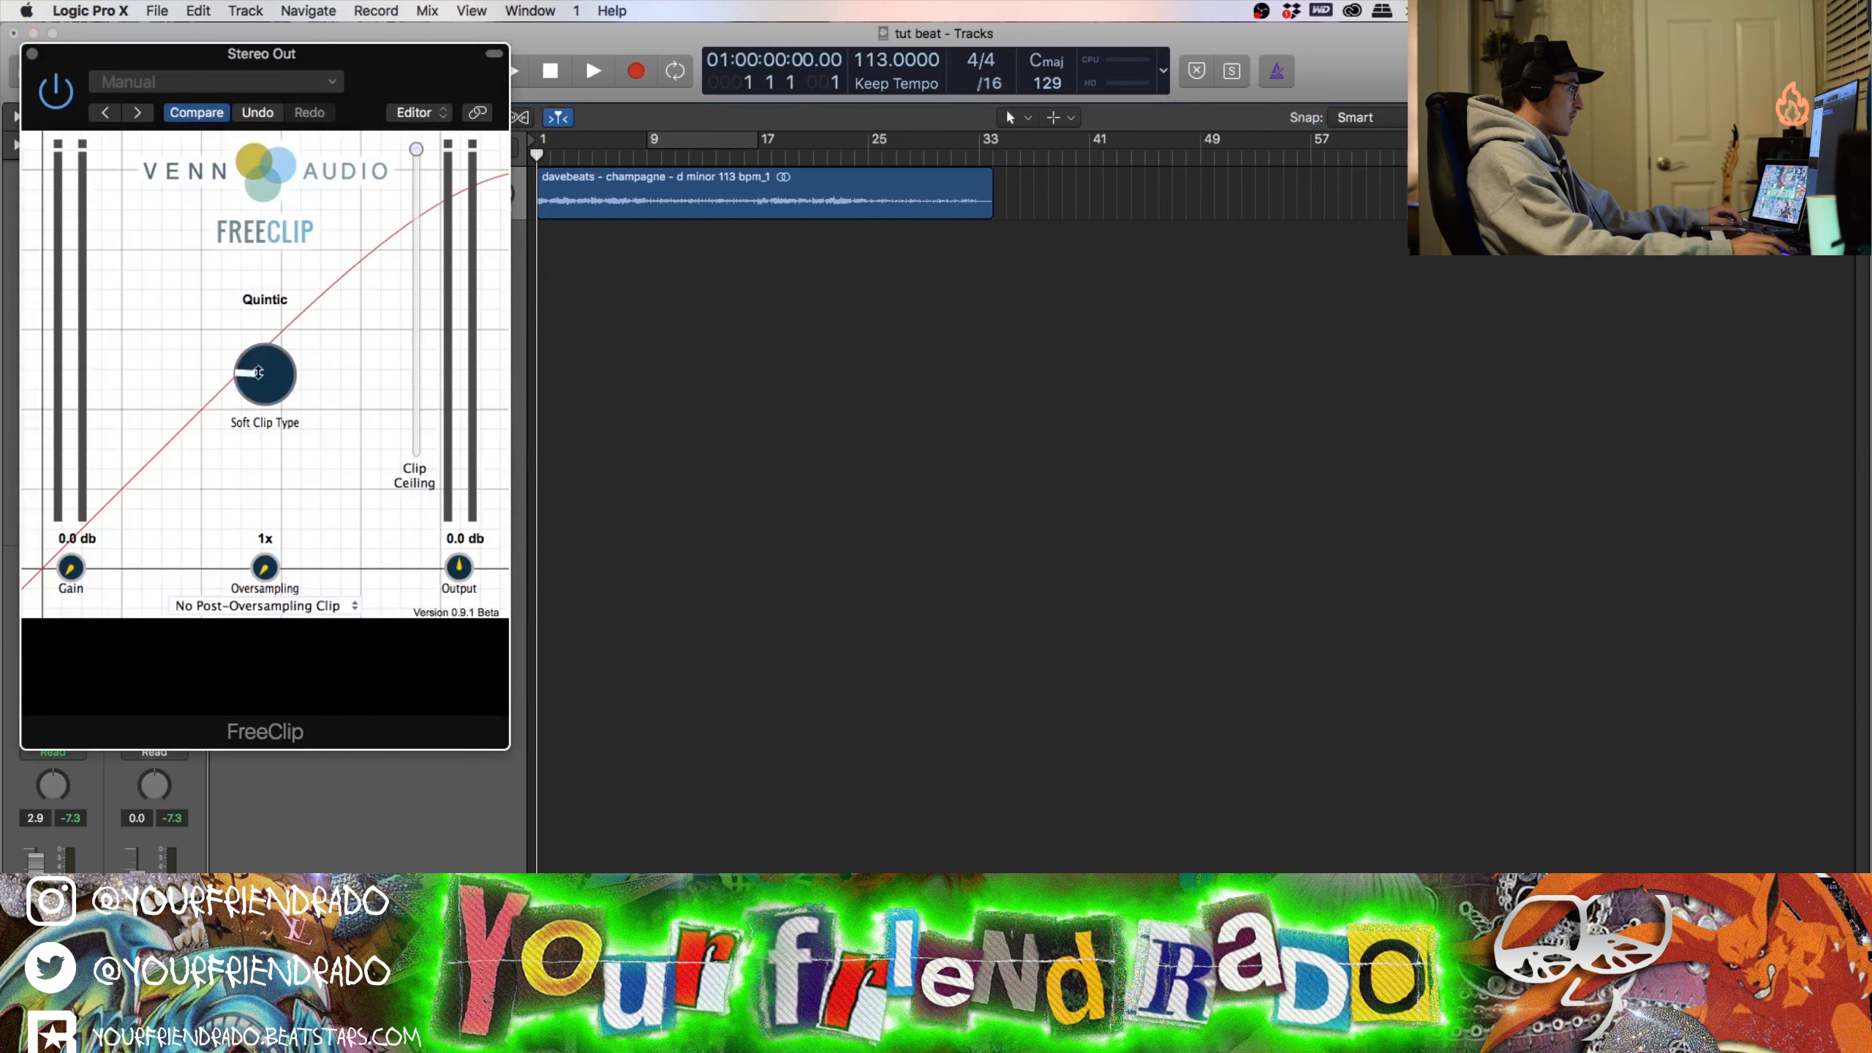
{"action": "left_click", "coordinate": [32, 55]}
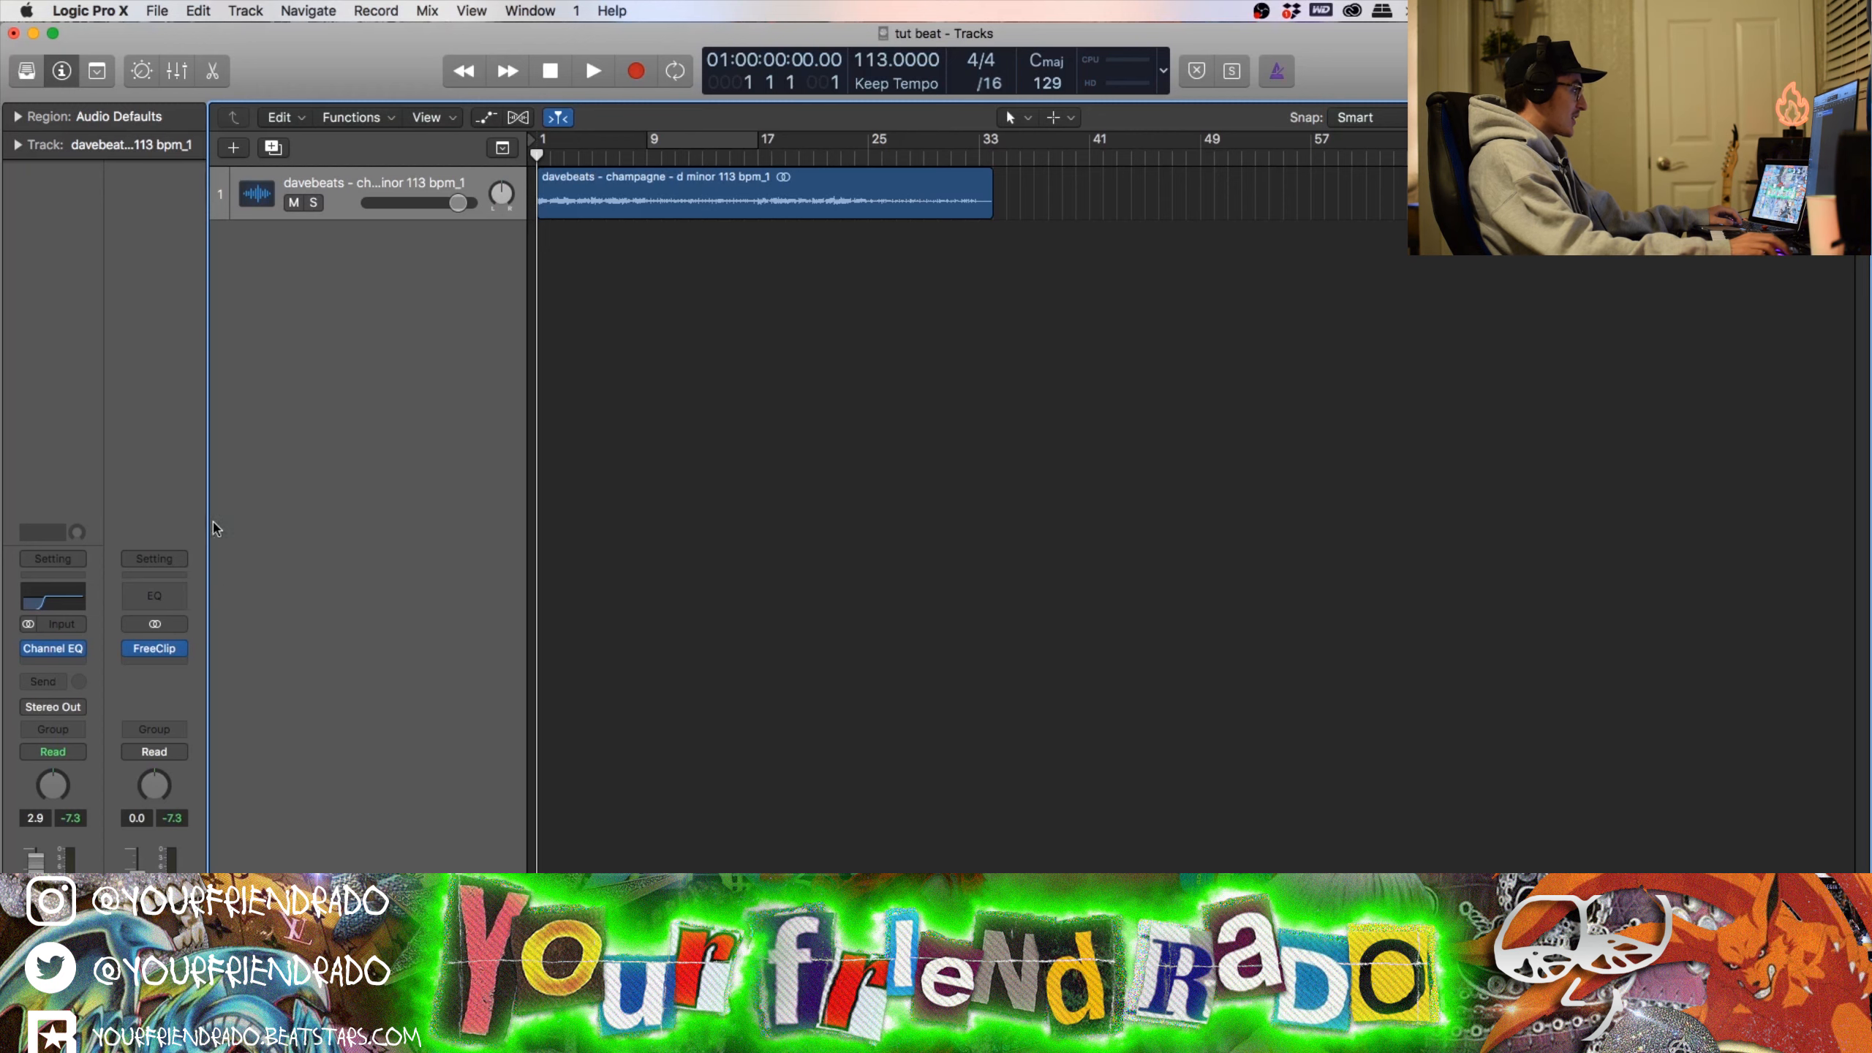
Step: Set a cycle range from bar 9 to bar 17 and start looped playback
{"action": "mouse_move", "coordinate": [166, 649]}
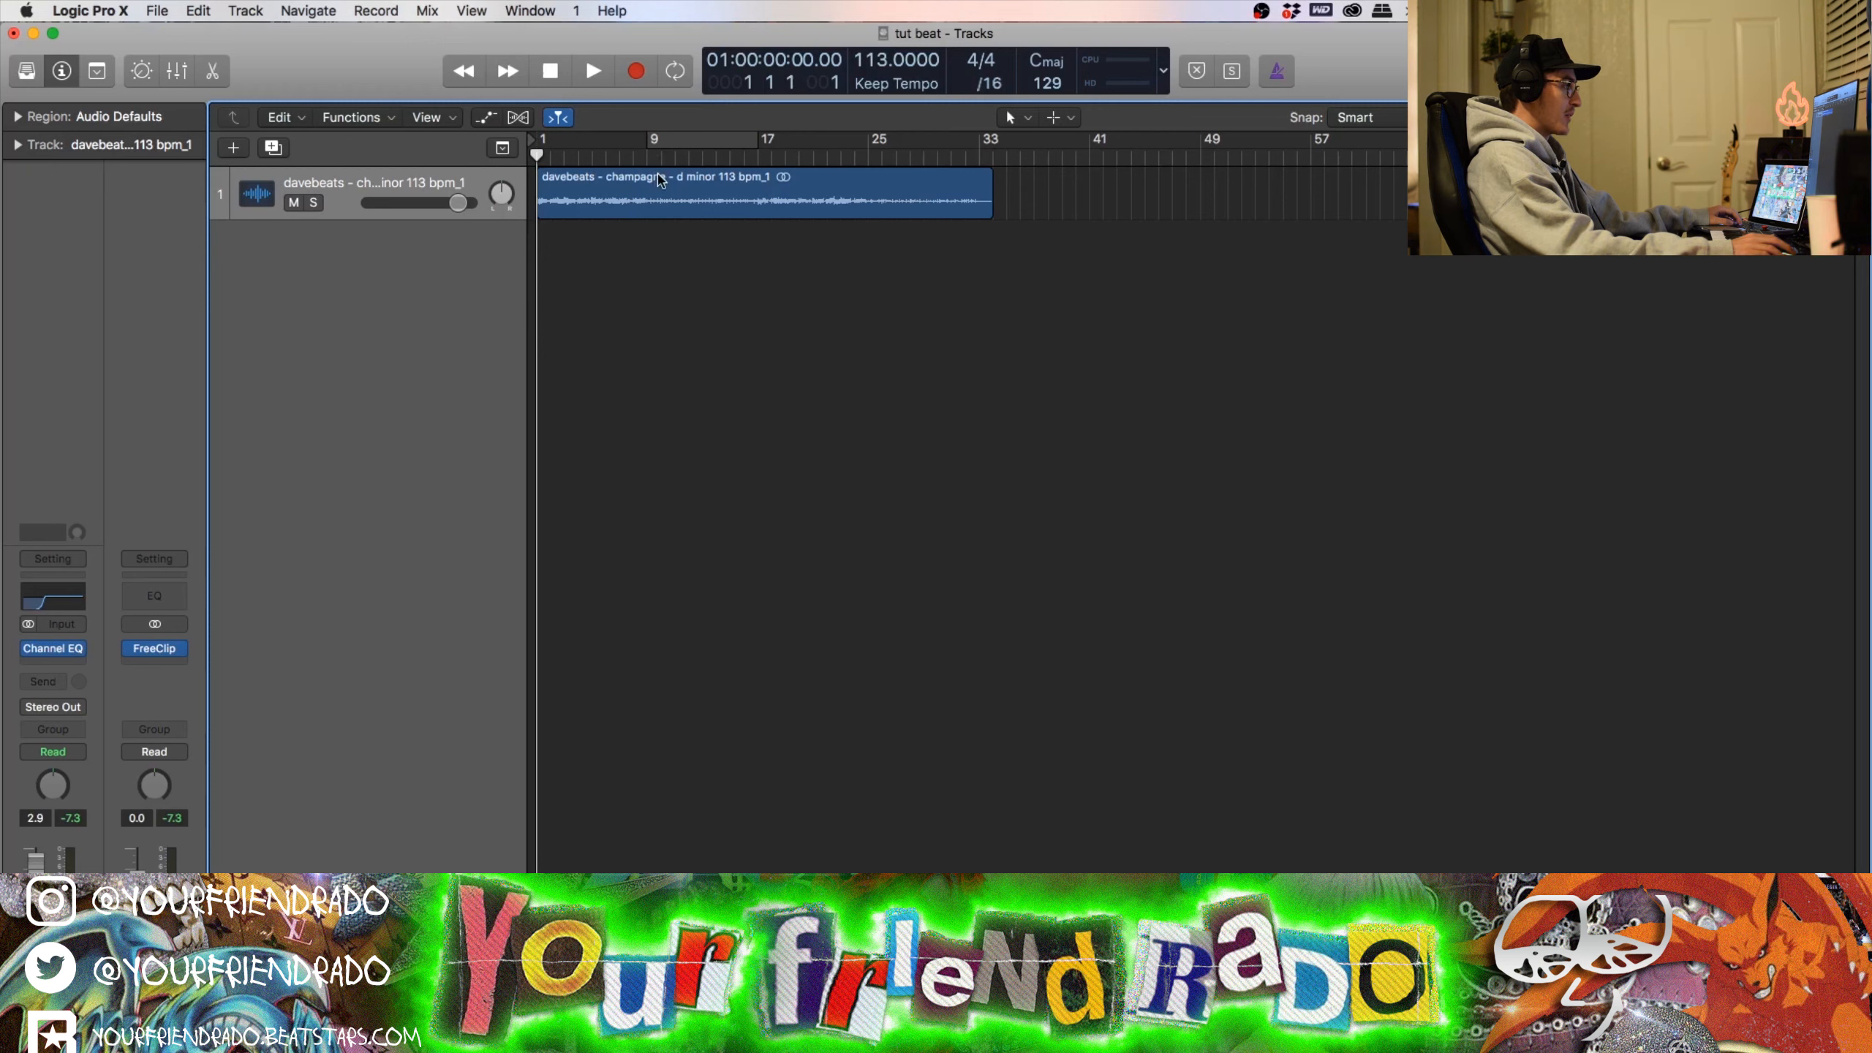
{"action": "left_click_drag", "start_coordinate": [653, 147], "coordinate": [771, 143]}
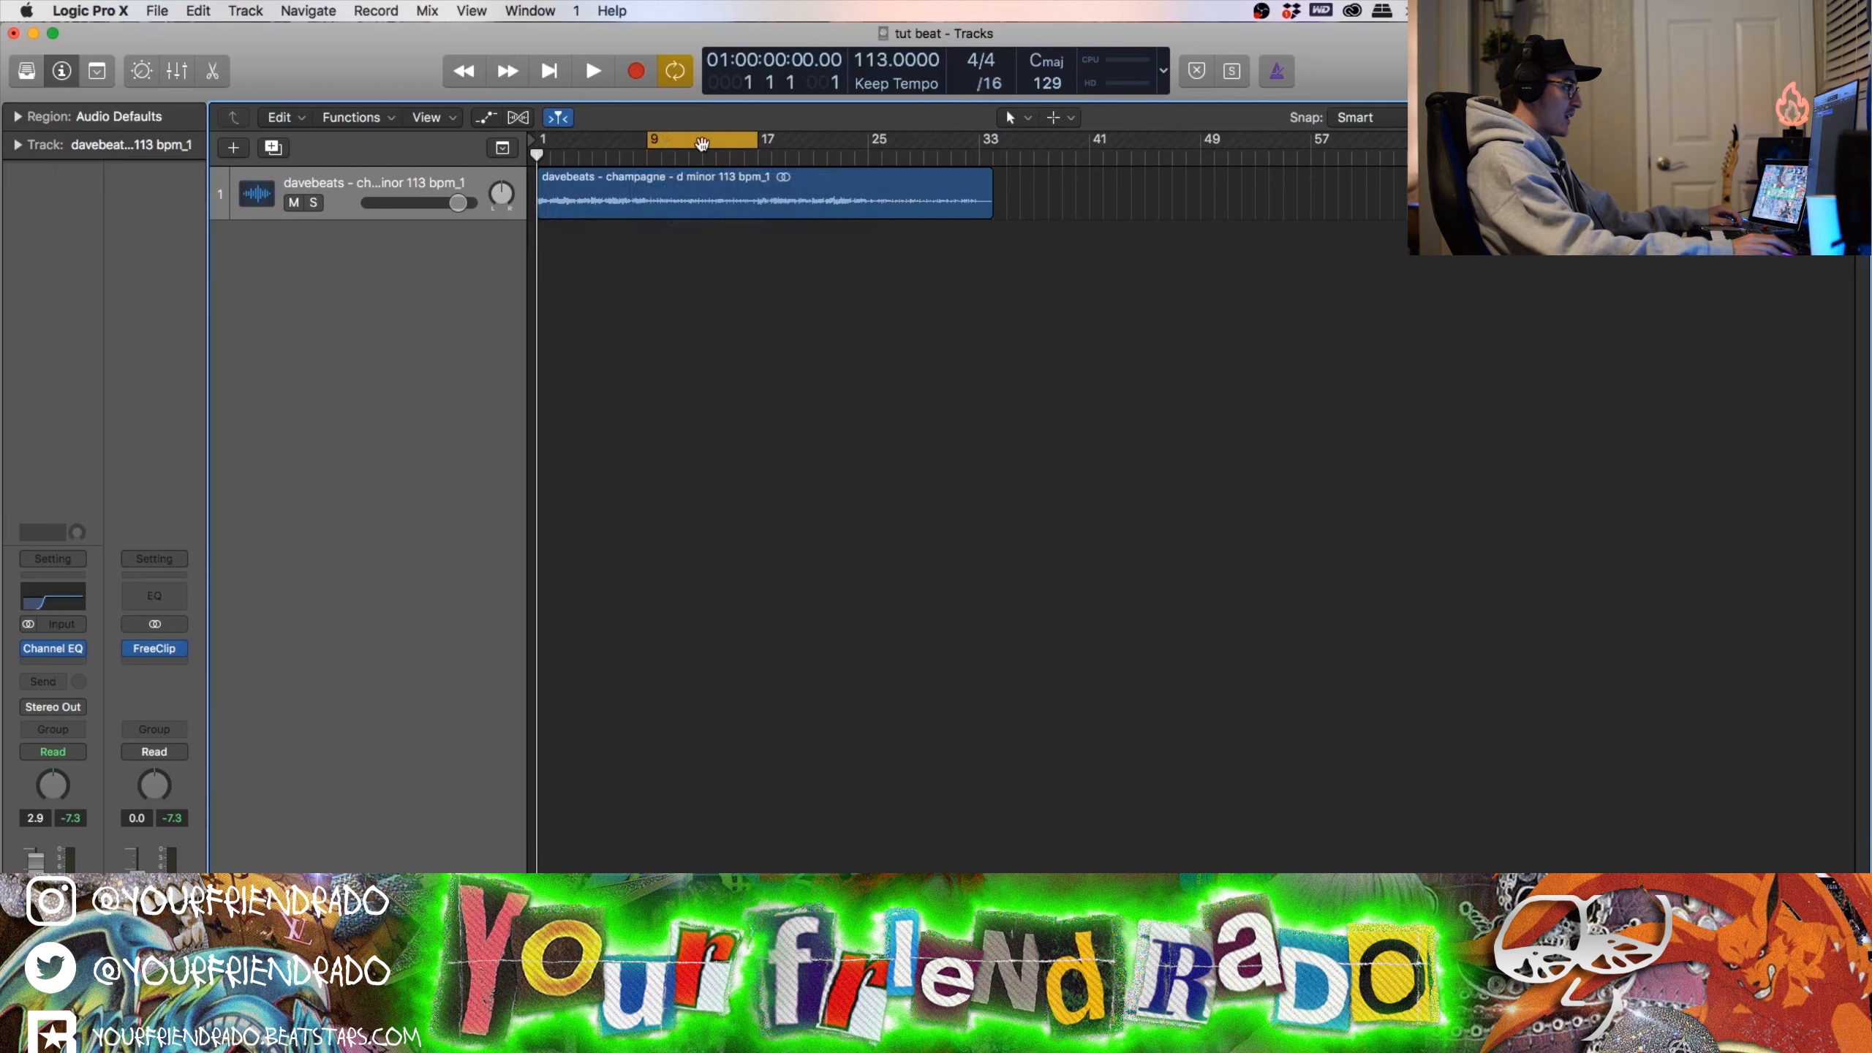
{"action": "key", "text": "space"}
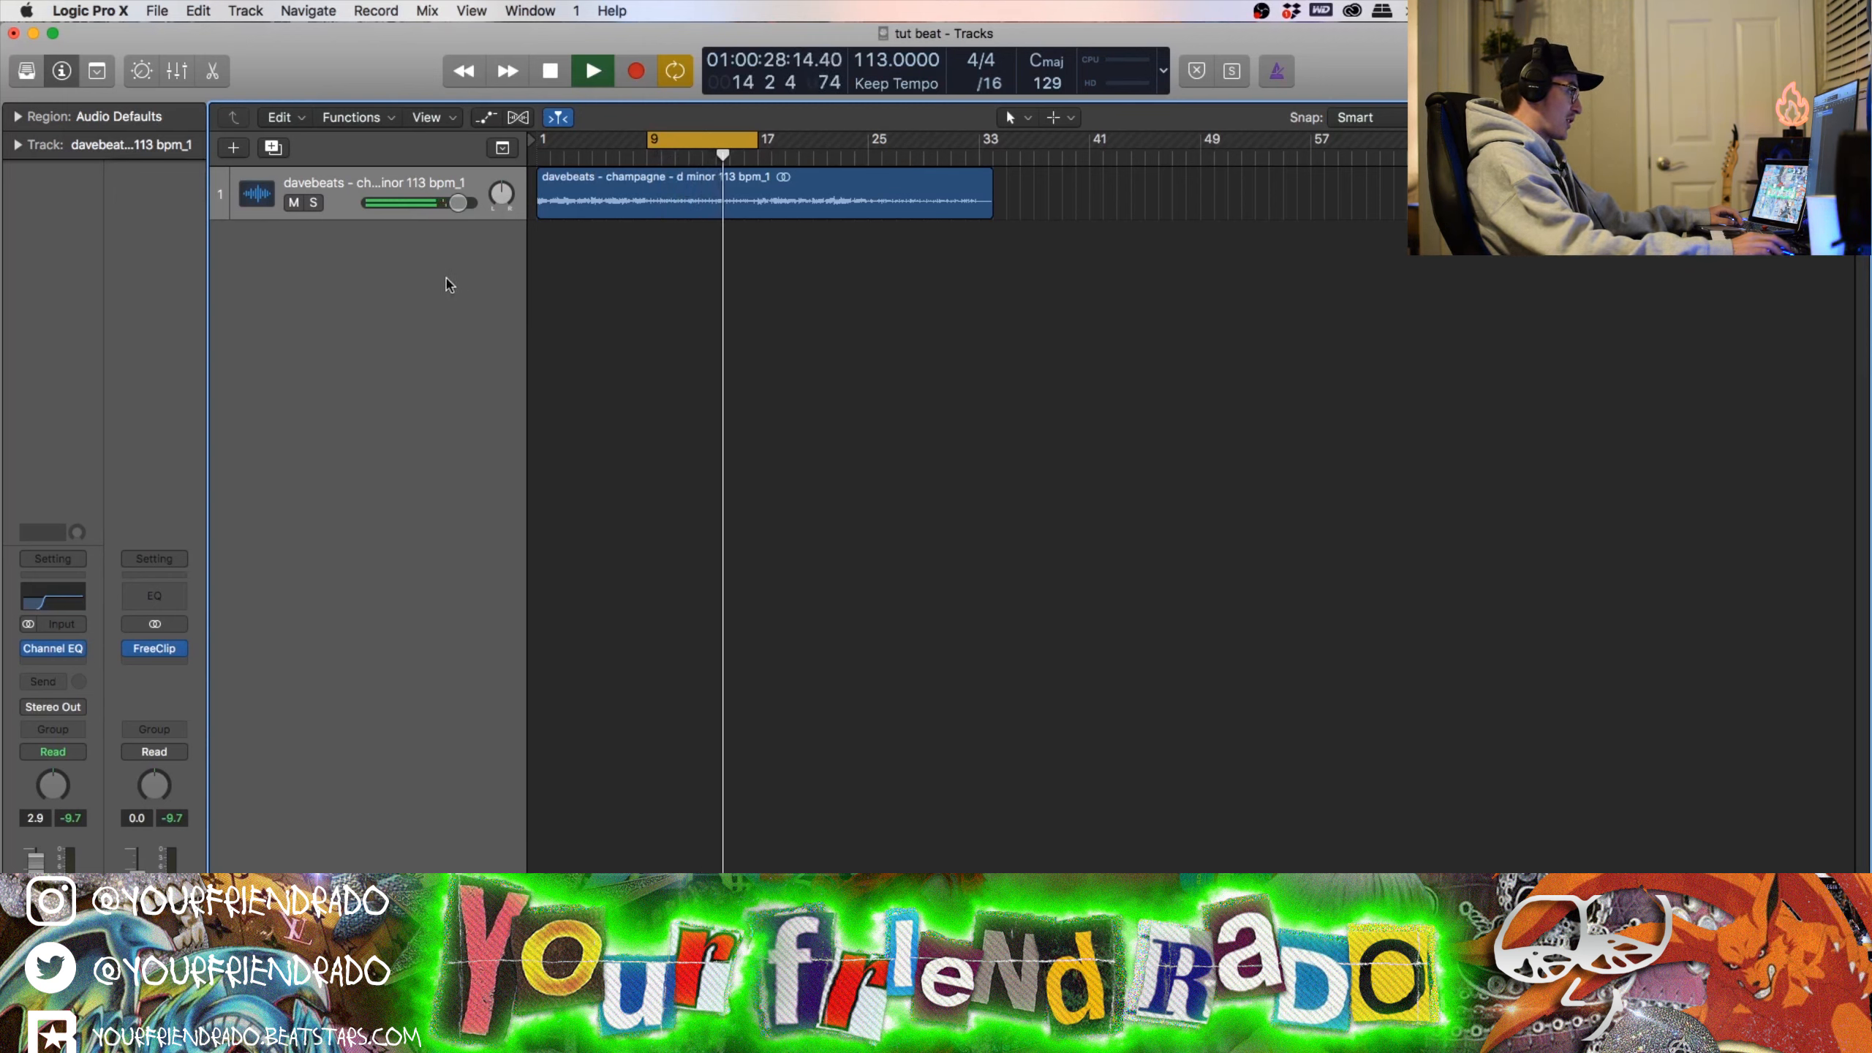
Step: Add a new software instrument track and turn its Bus 2 send down to -∞
{"action": "right_click", "coordinate": [360, 244]}
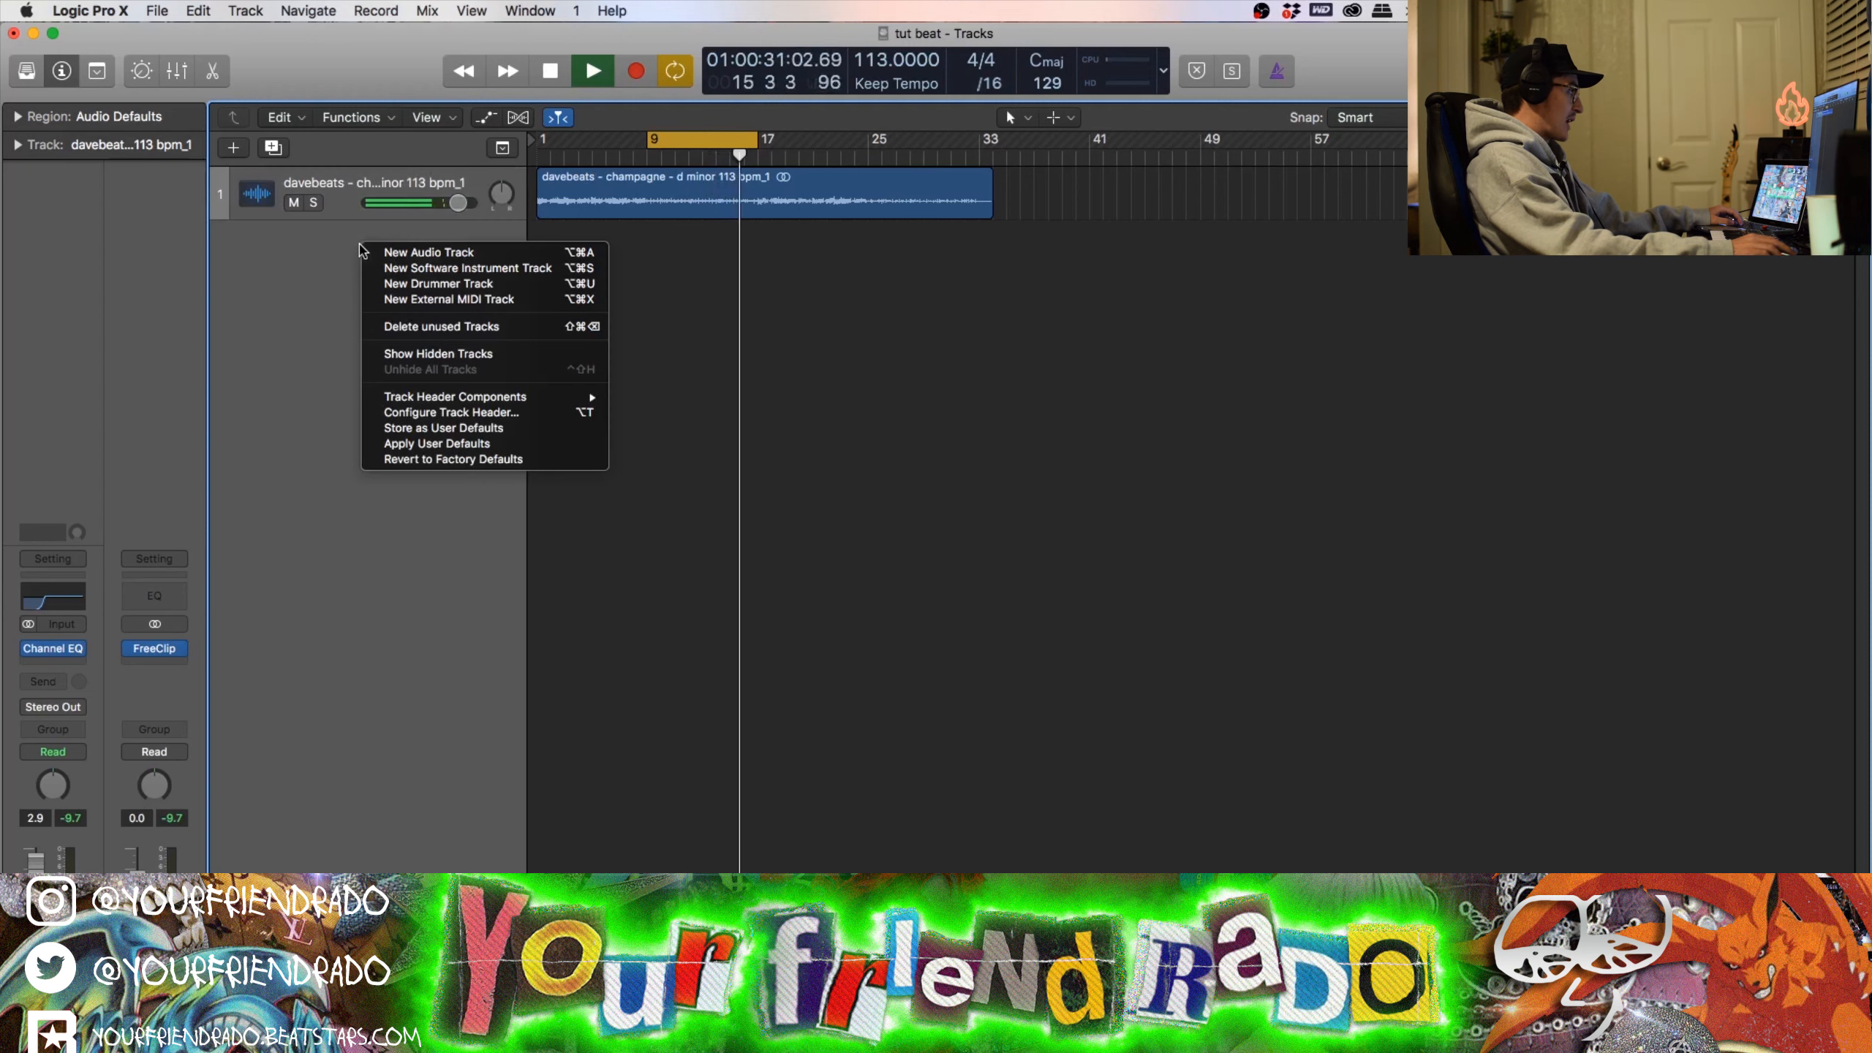
{"action": "left_click", "coordinate": [430, 271]}
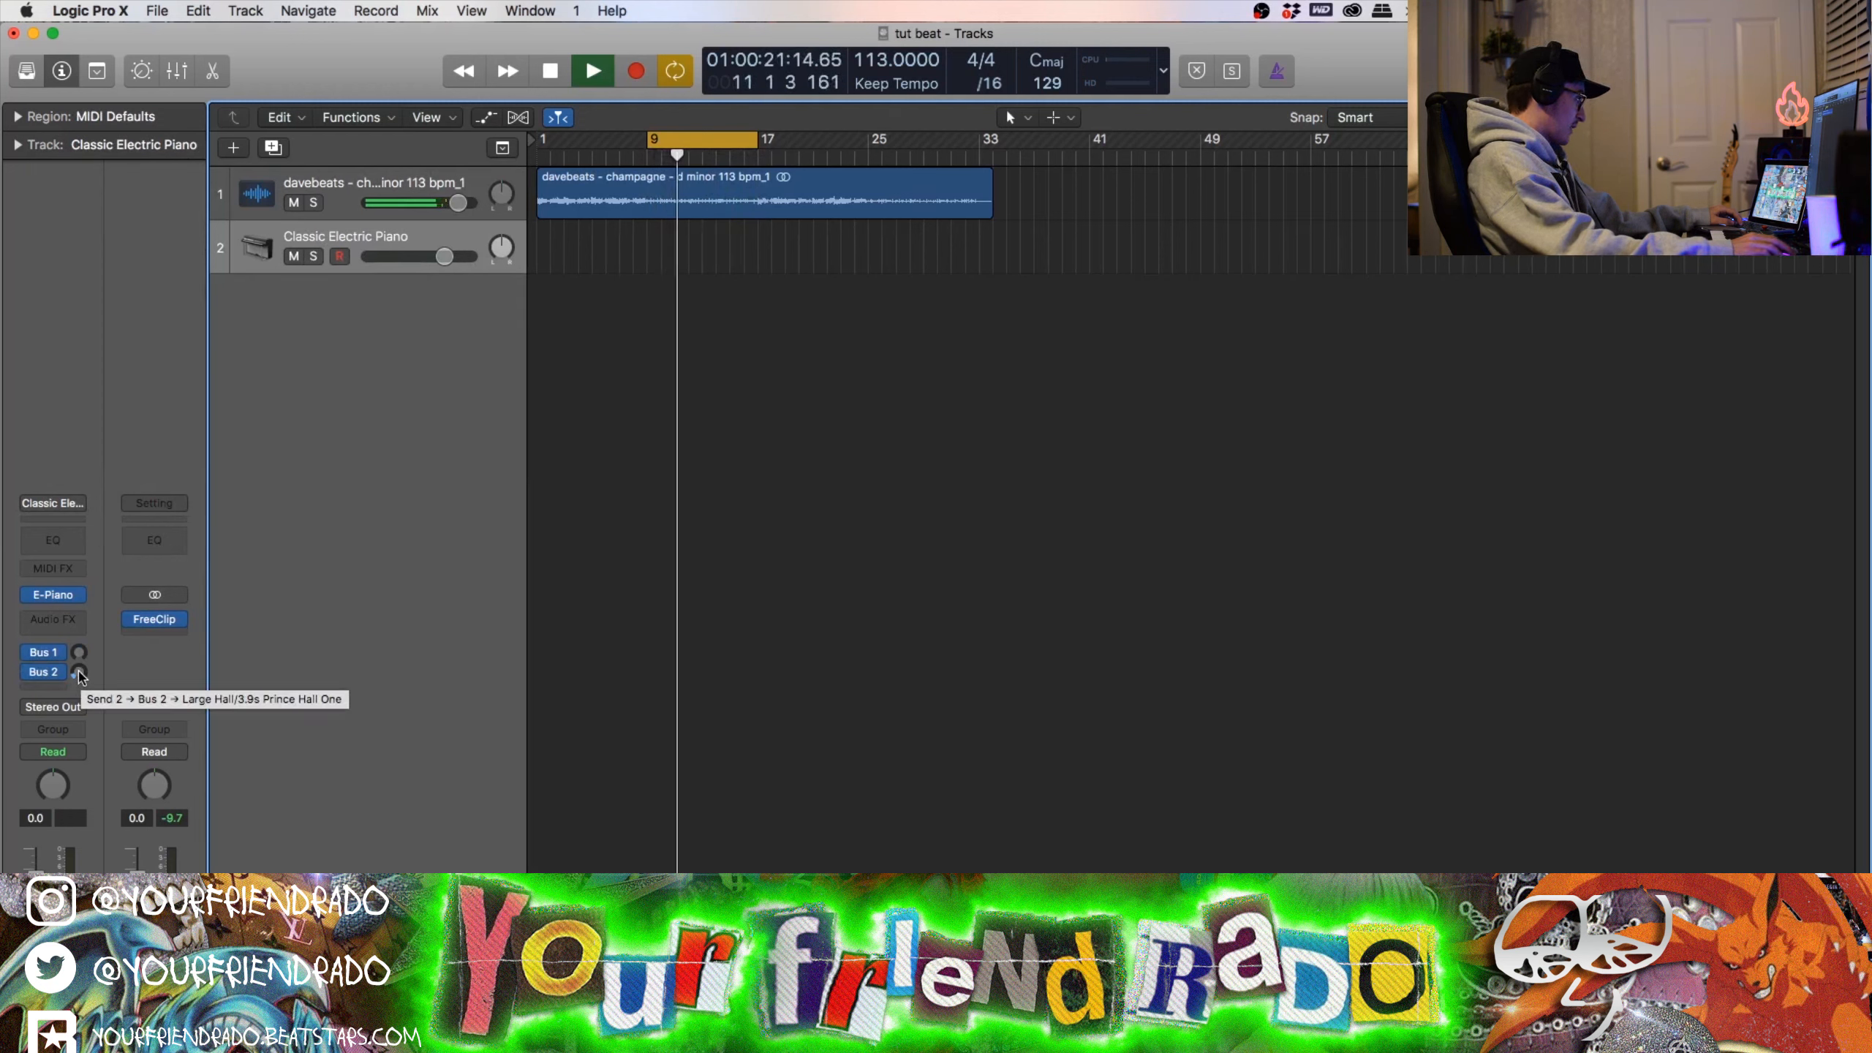
{"action": "left_click_drag", "start_coordinate": [81, 673], "coordinate": [87, 679]}
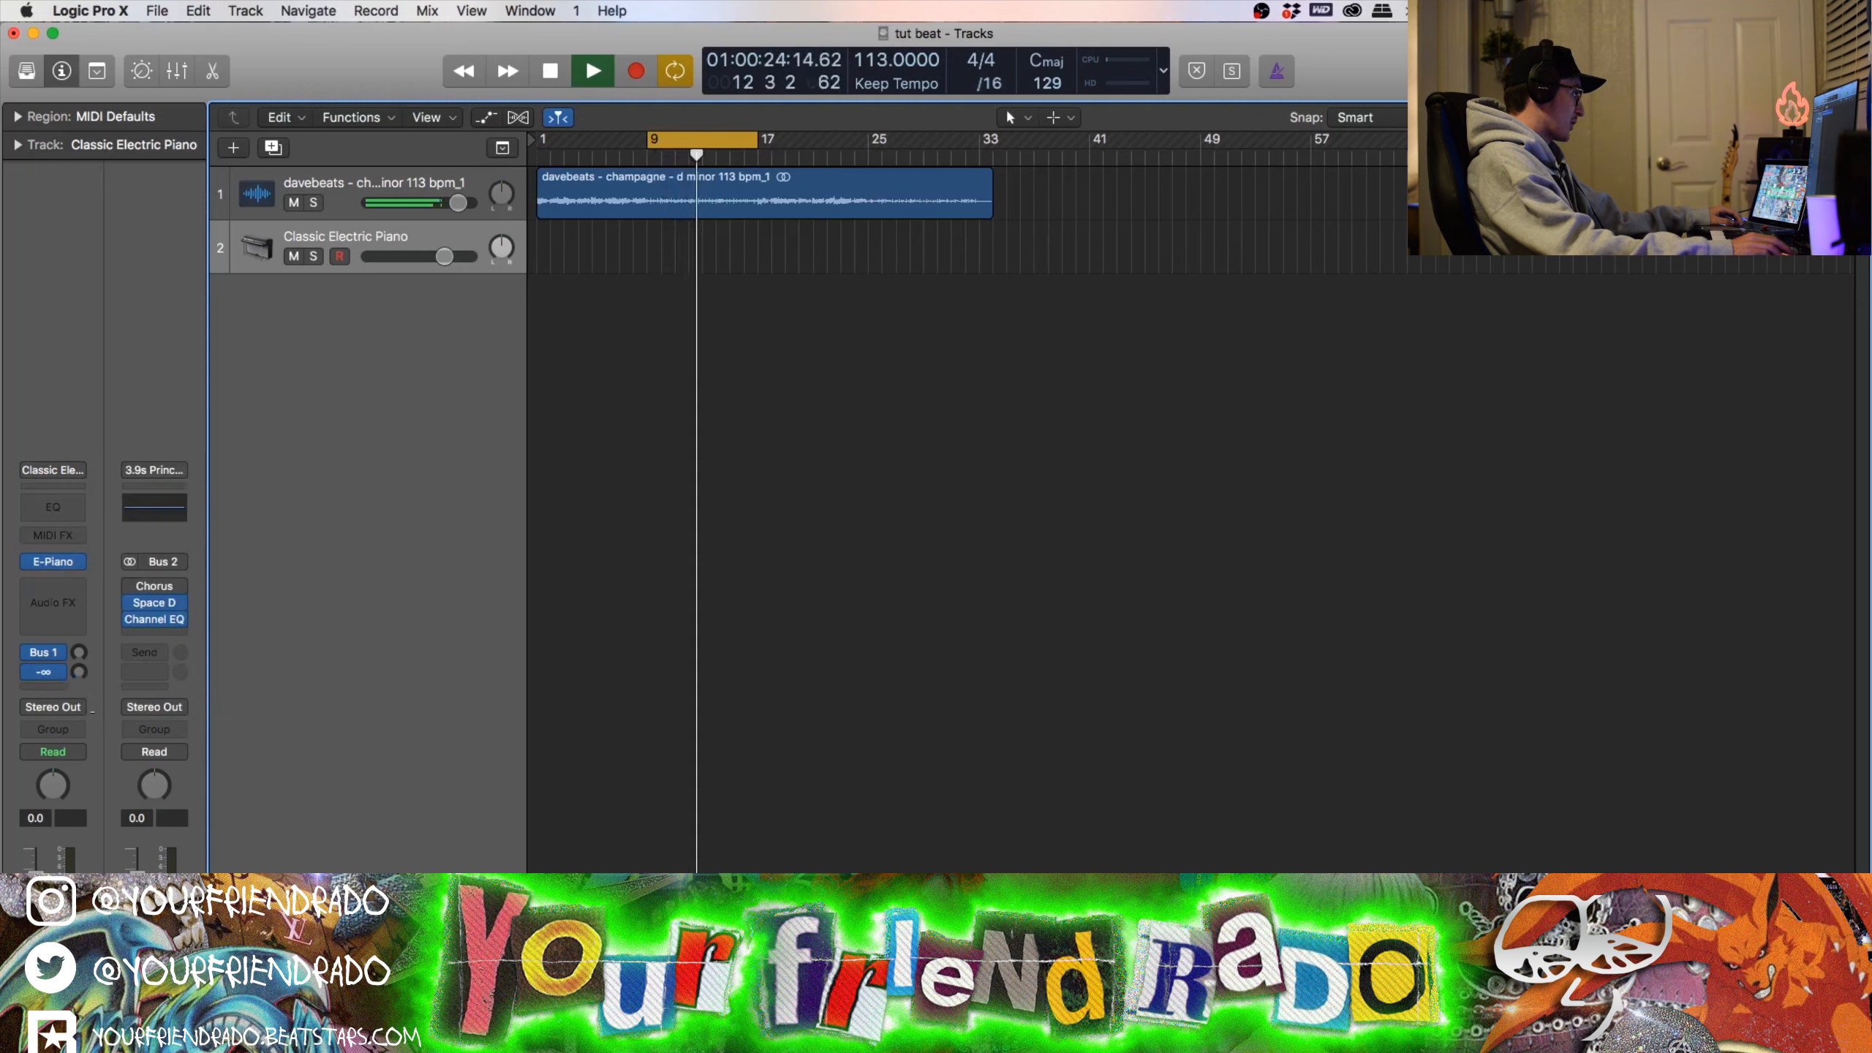
Step: Replace the electric piano on the new track with a stereo EXS24 sampler
{"action": "left_click", "coordinate": [80, 561]}
{"action": "mouse_move", "coordinate": [101, 558]}
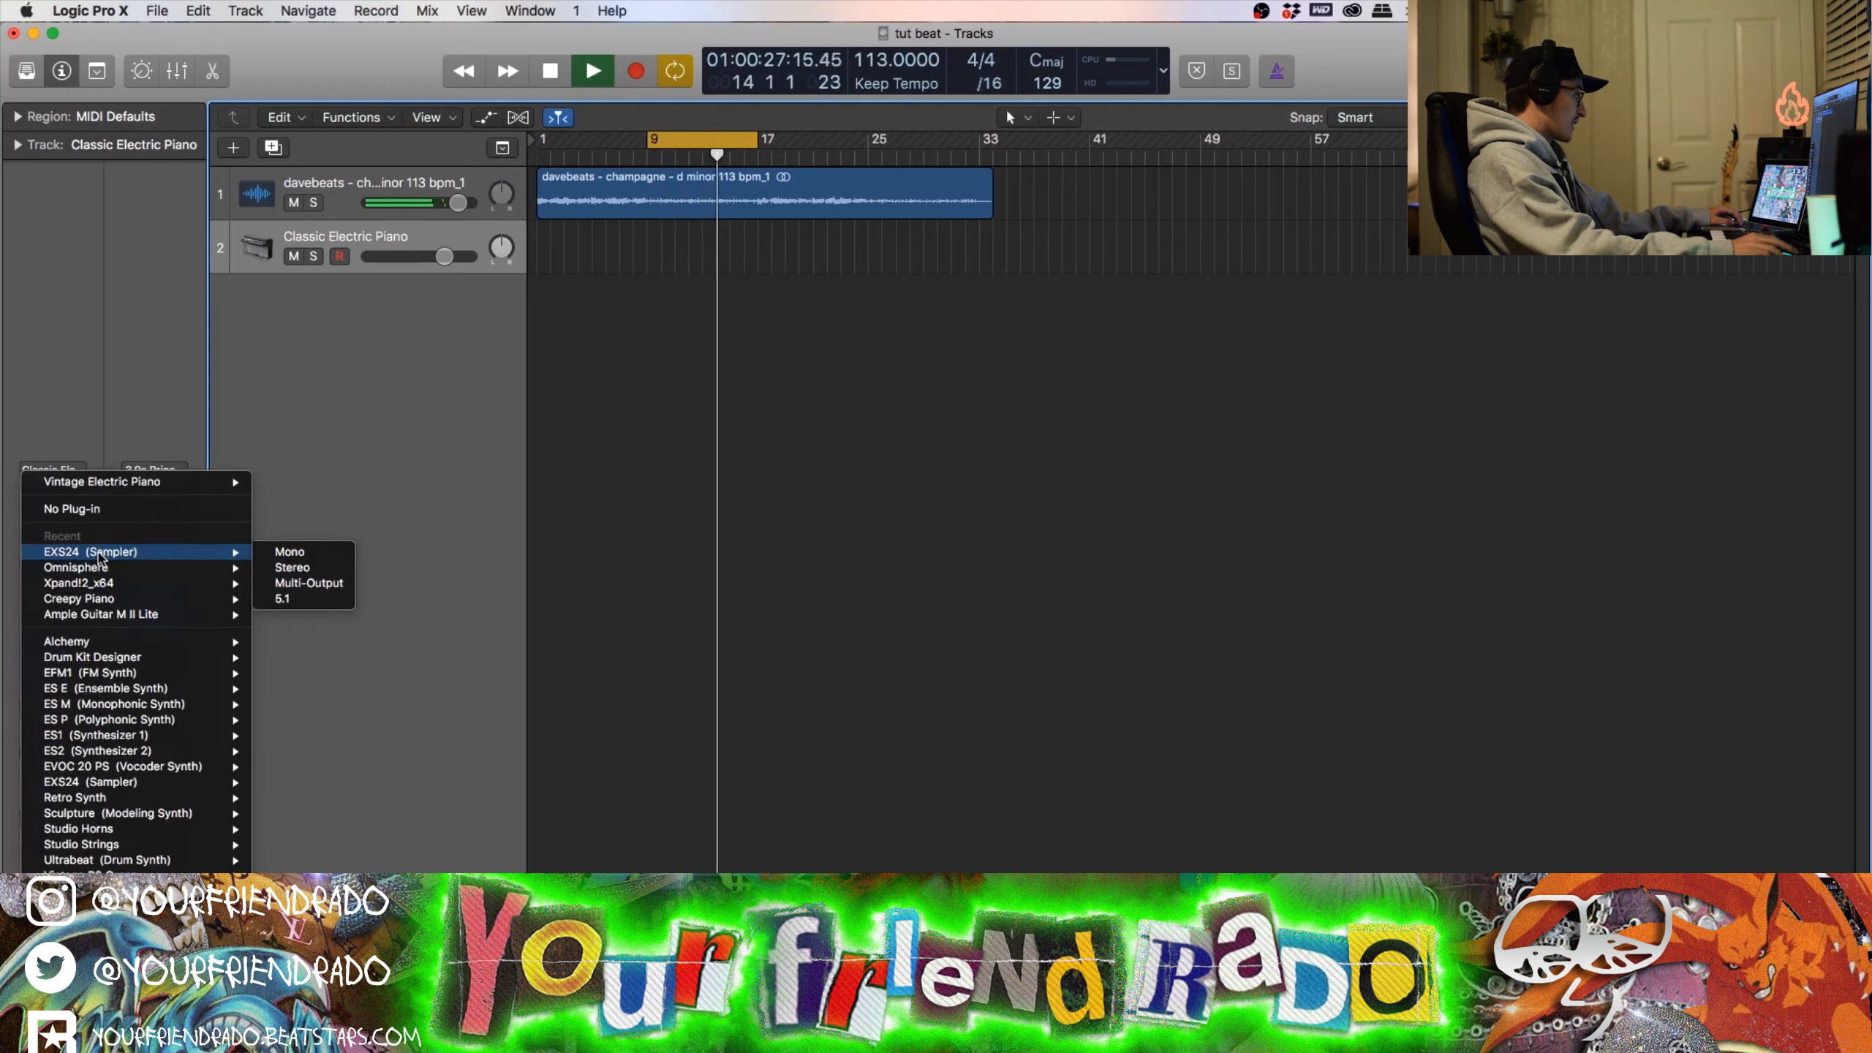
{"action": "left_click", "coordinate": [304, 568]}
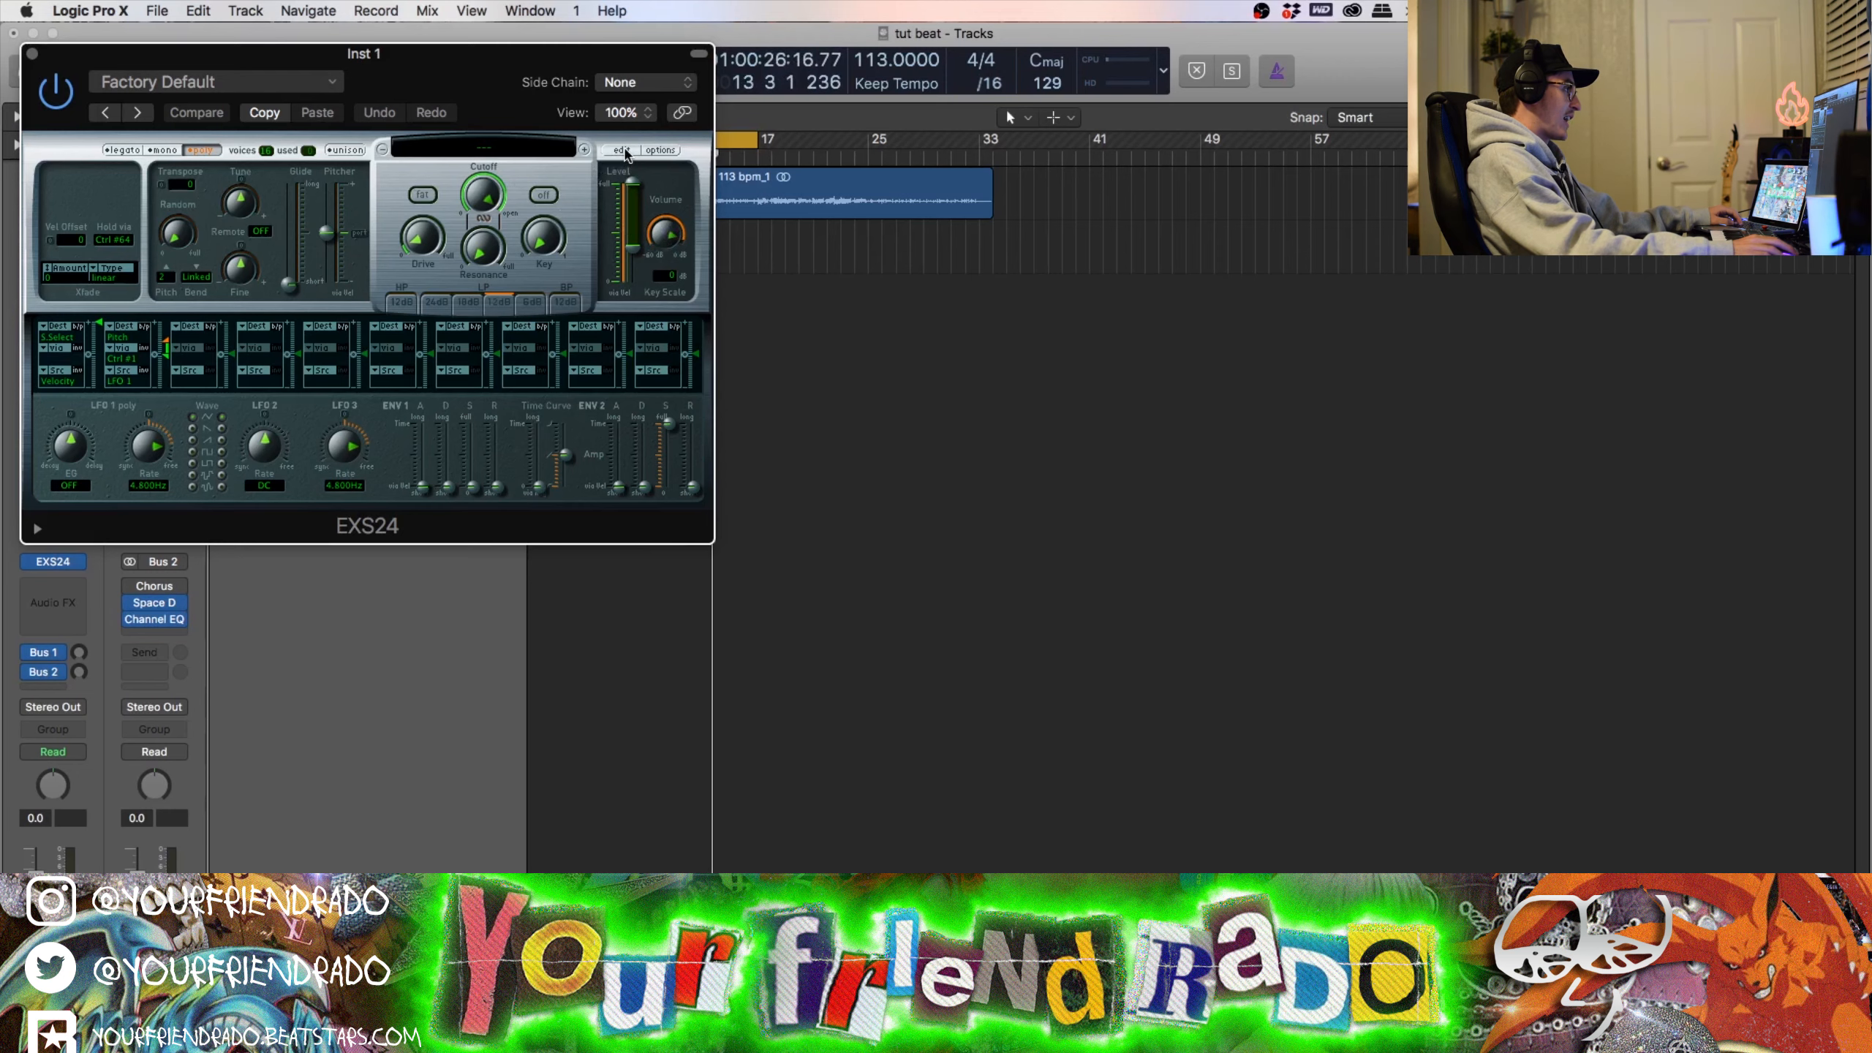
Step: Load RADO CLAP 1.wav in the EXS24 instrument editor, save the instrument as RADO CLAP 1 and close the editor
{"action": "left_click", "coordinate": [623, 150]}
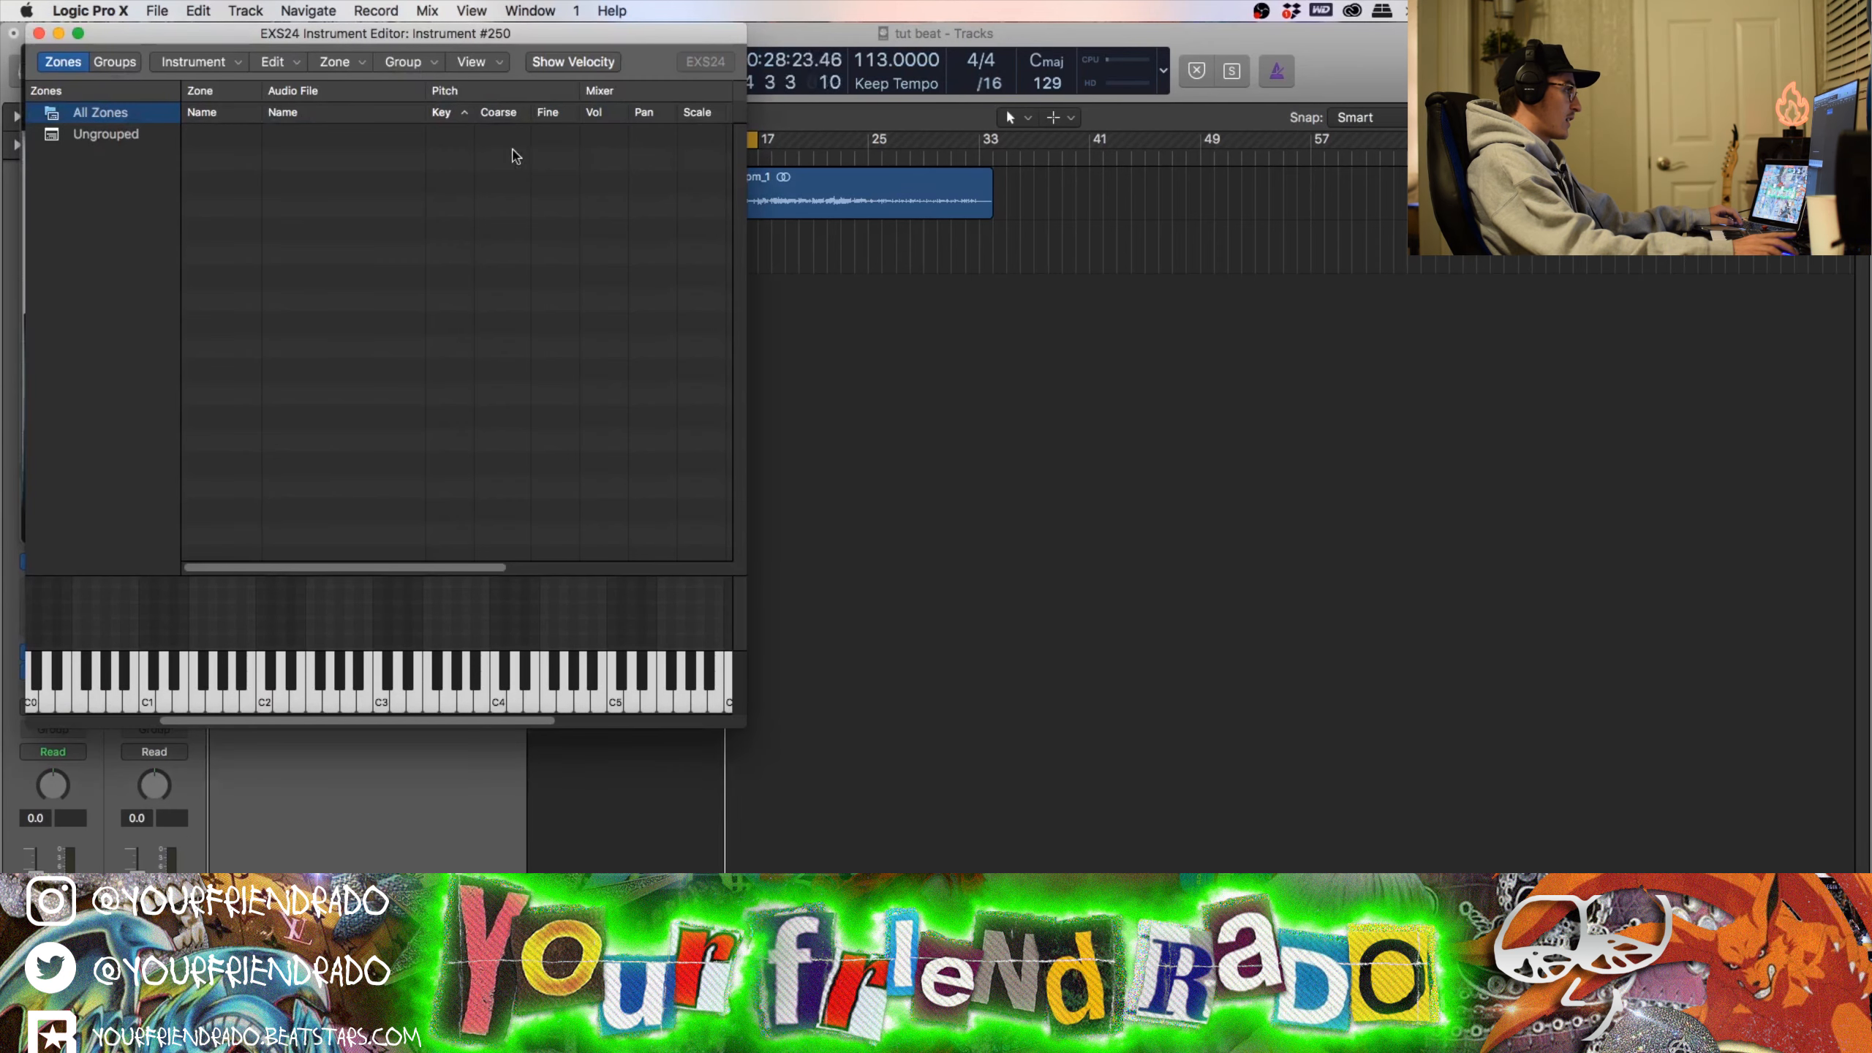
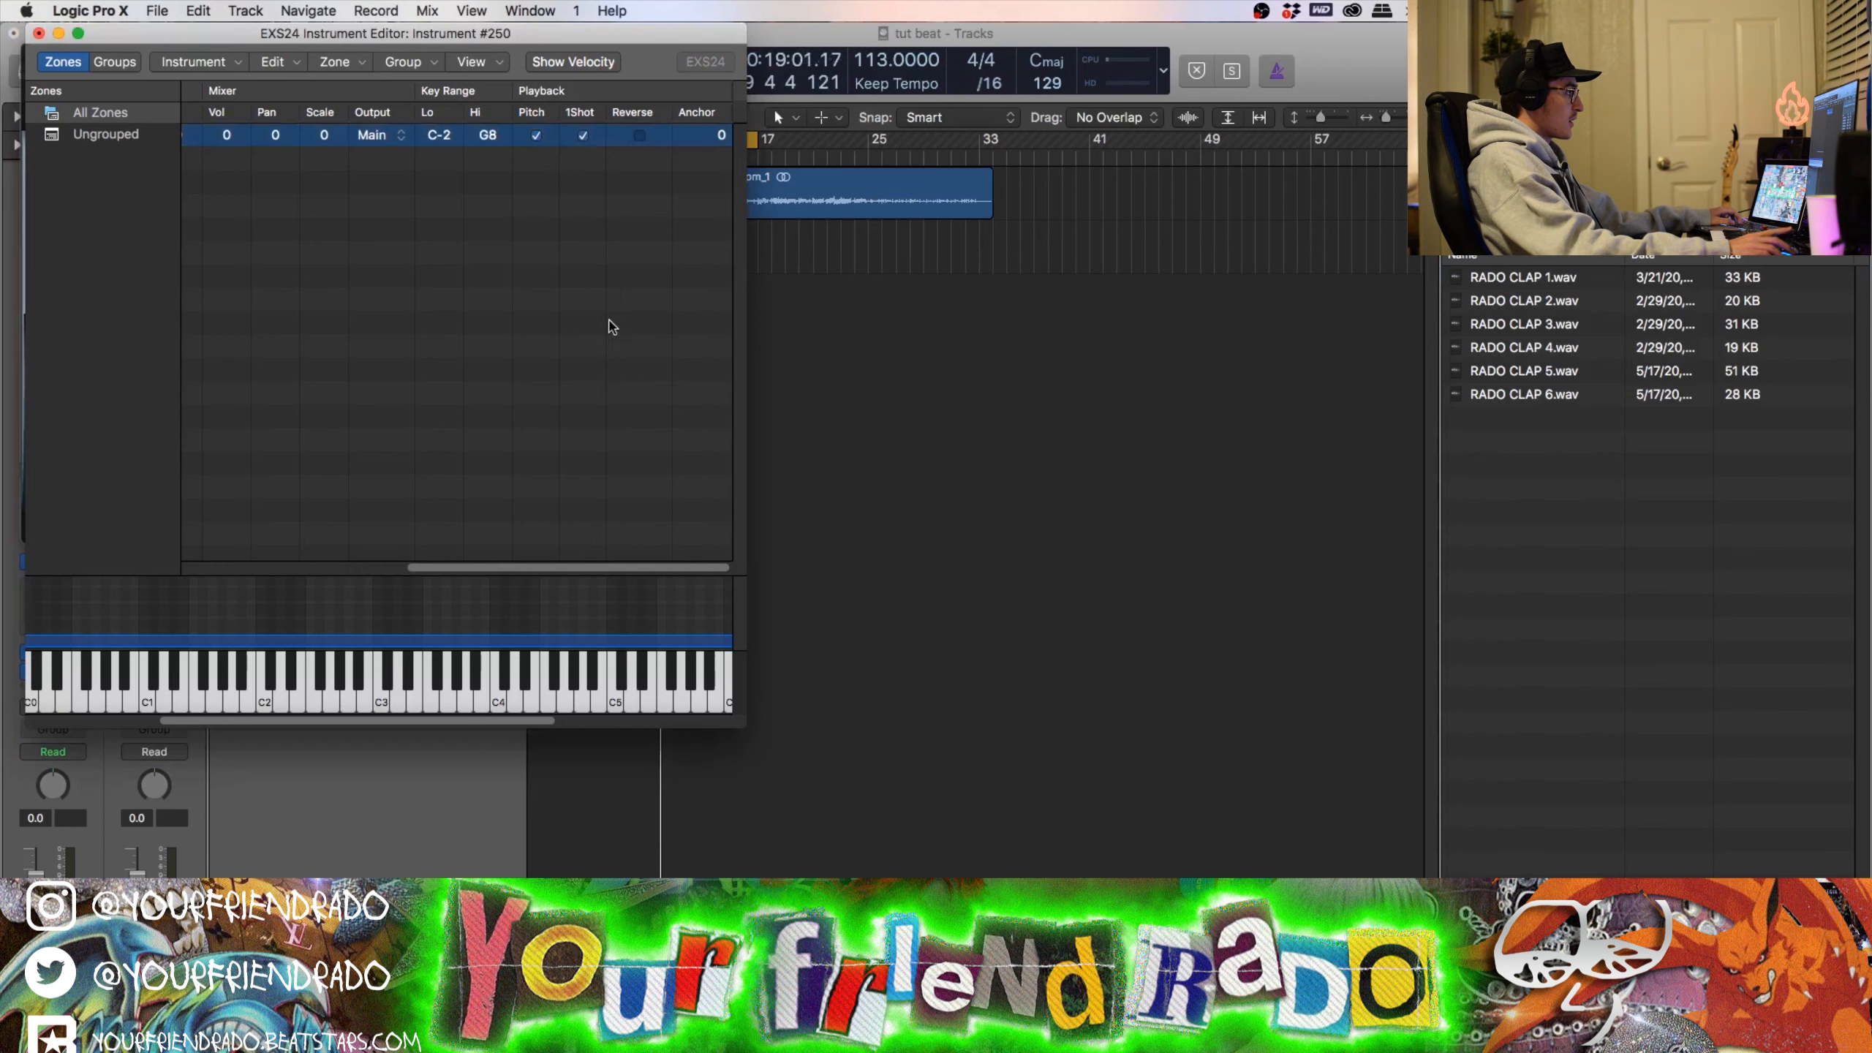
{"action": "scroll", "coordinate": [610, 326], "scroll_direction": "left", "scroll_amount": 5}
{"action": "left_click", "coordinate": [198, 62]}
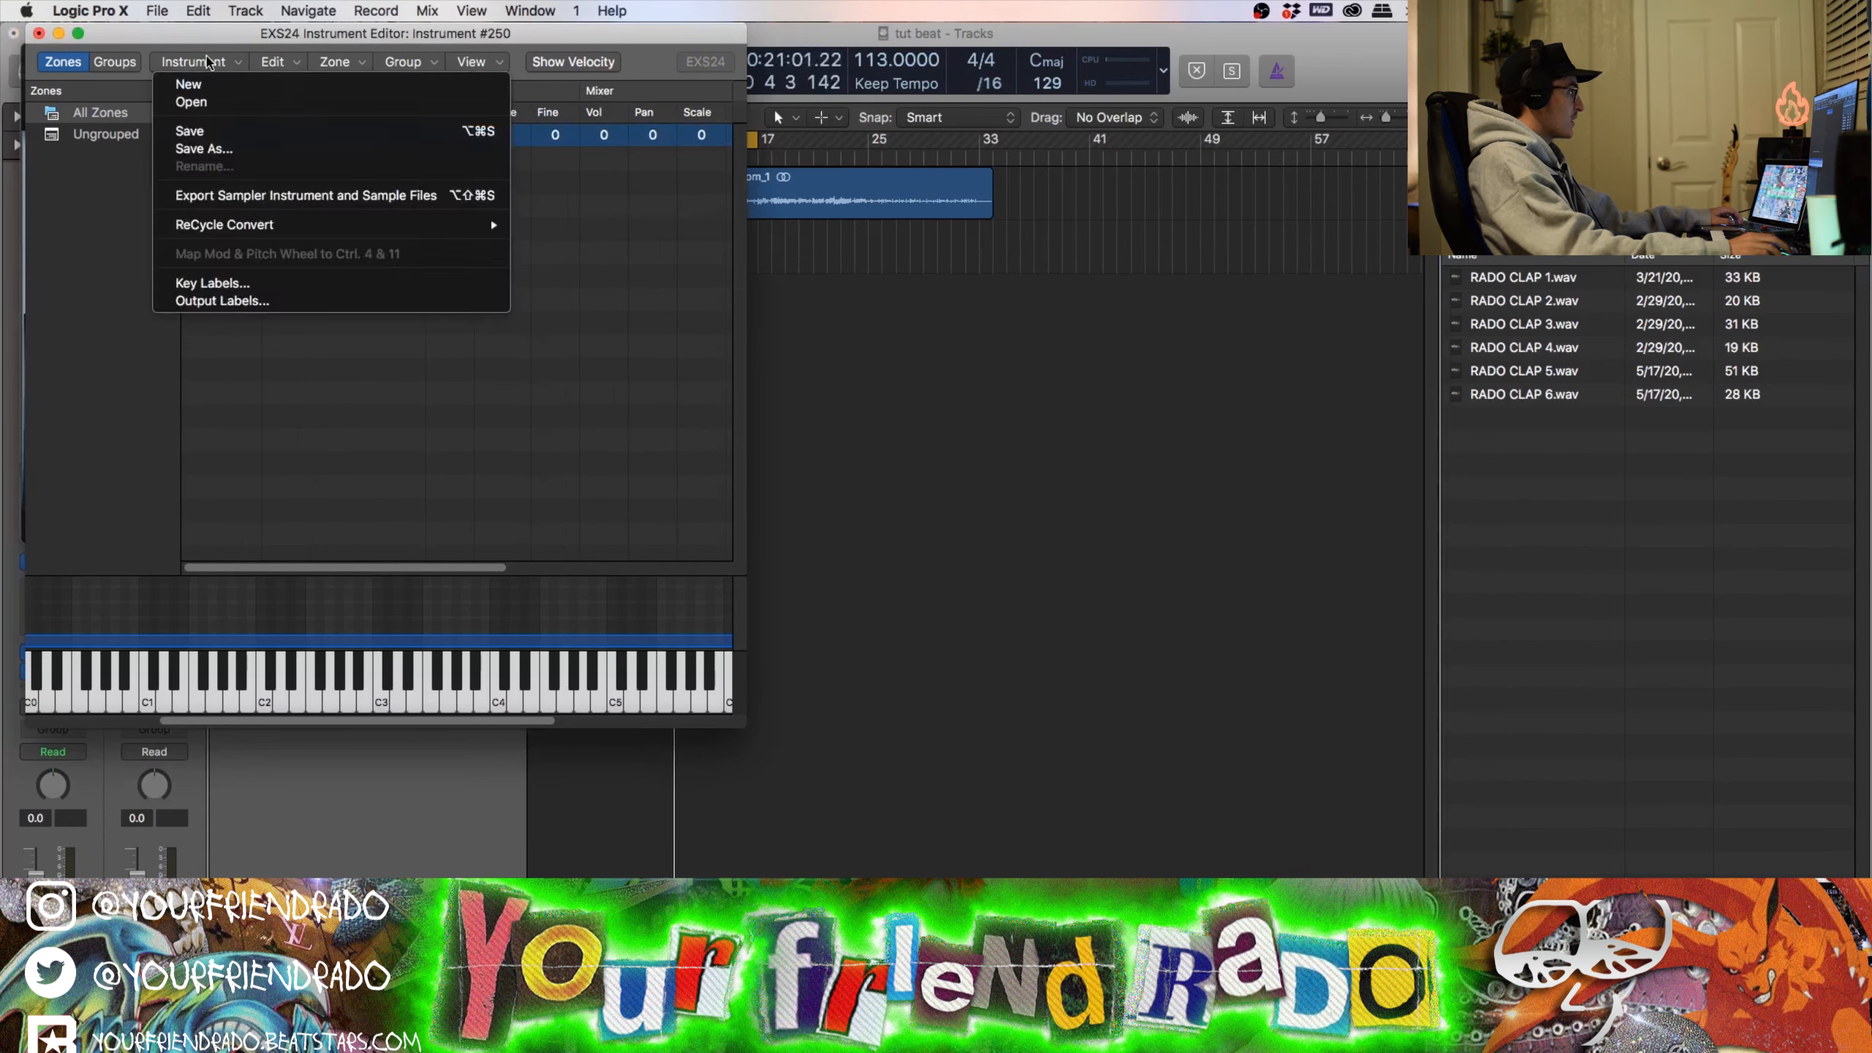
{"action": "left_click", "coordinate": [264, 151]}
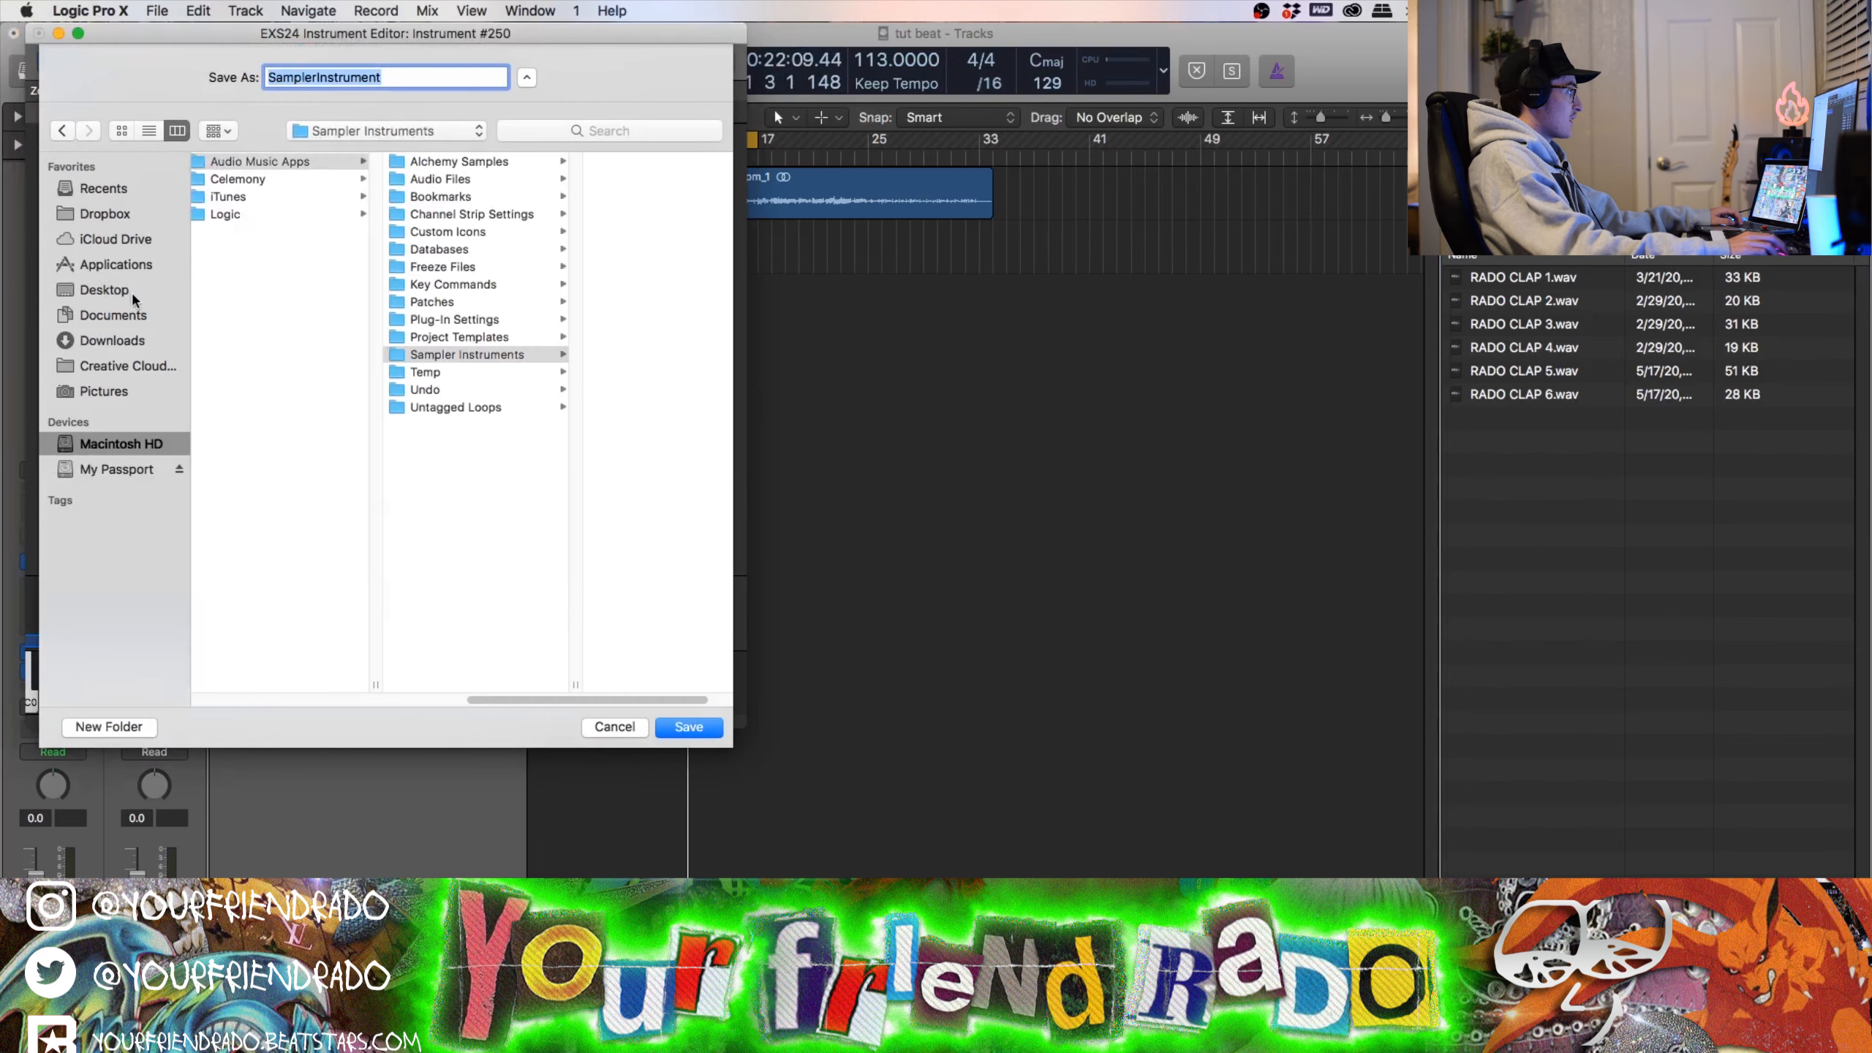
{"action": "type", "text": "RADO CLAP 1"}
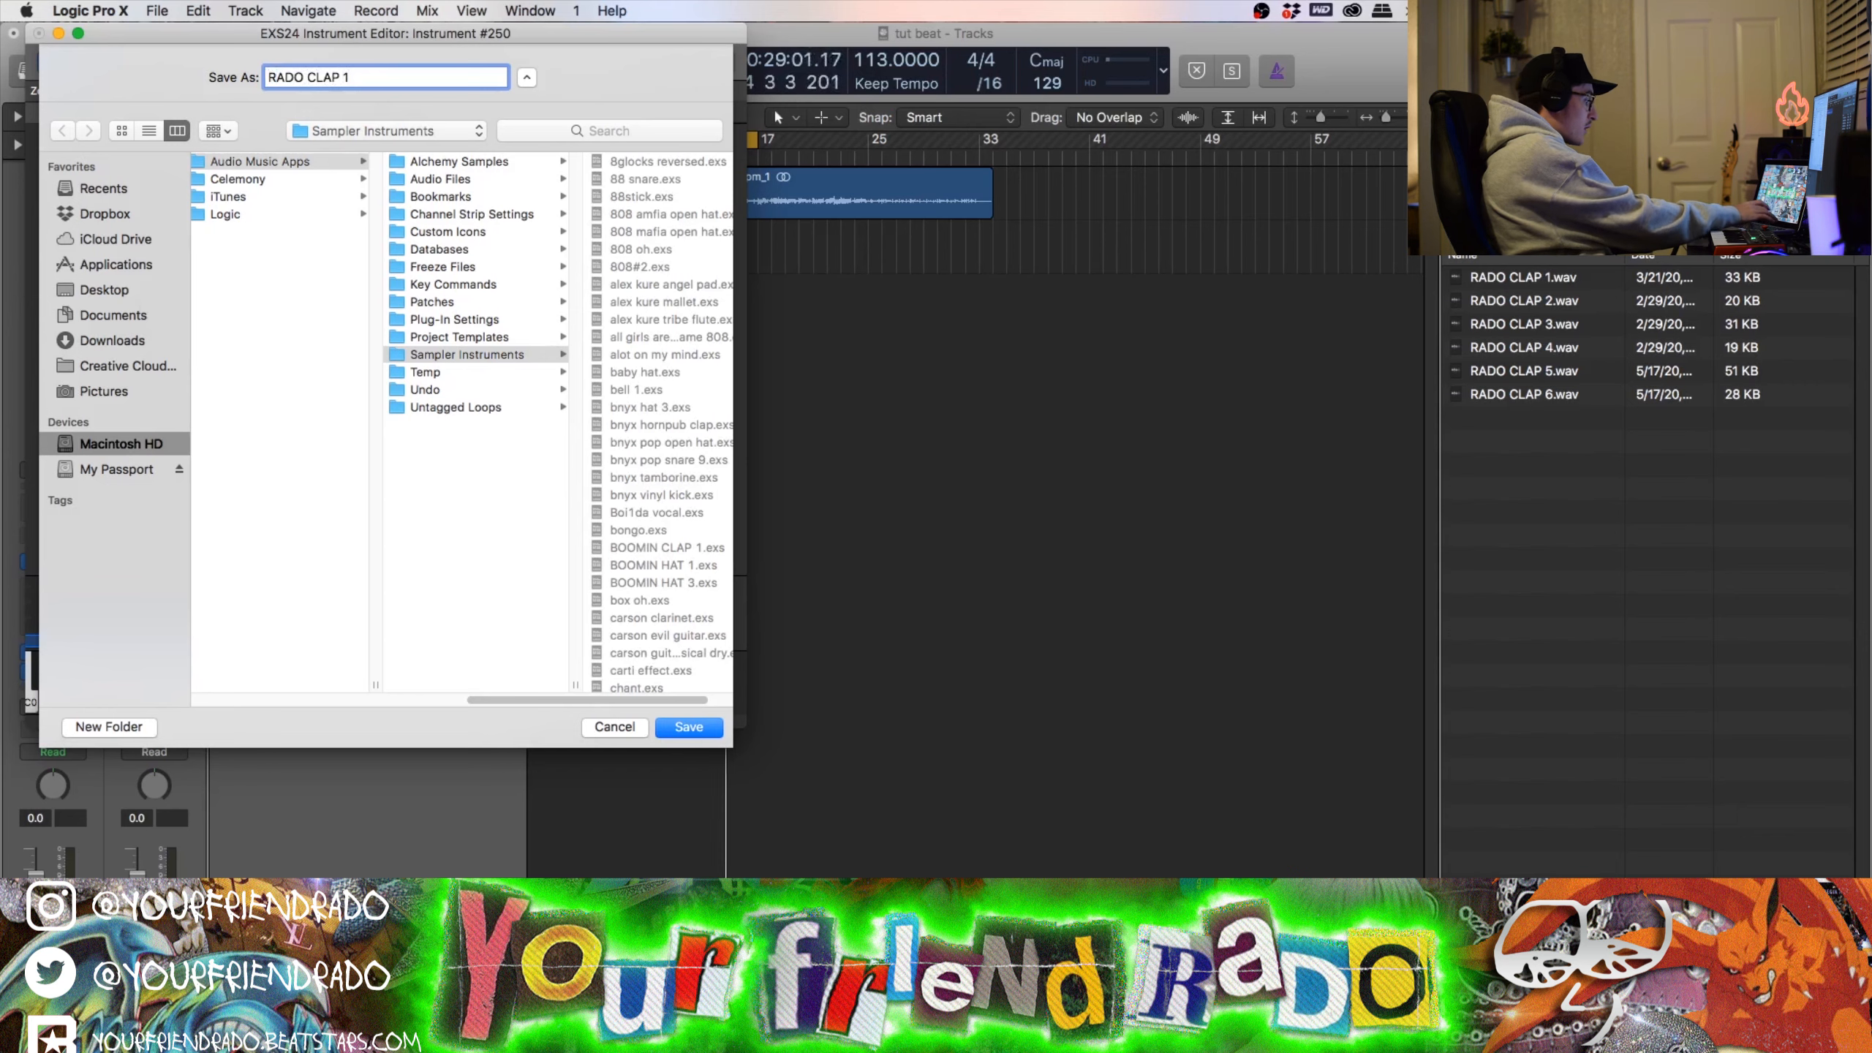
{"action": "key", "text": "Return"}
{"action": "left_click", "coordinate": [530, 163]}
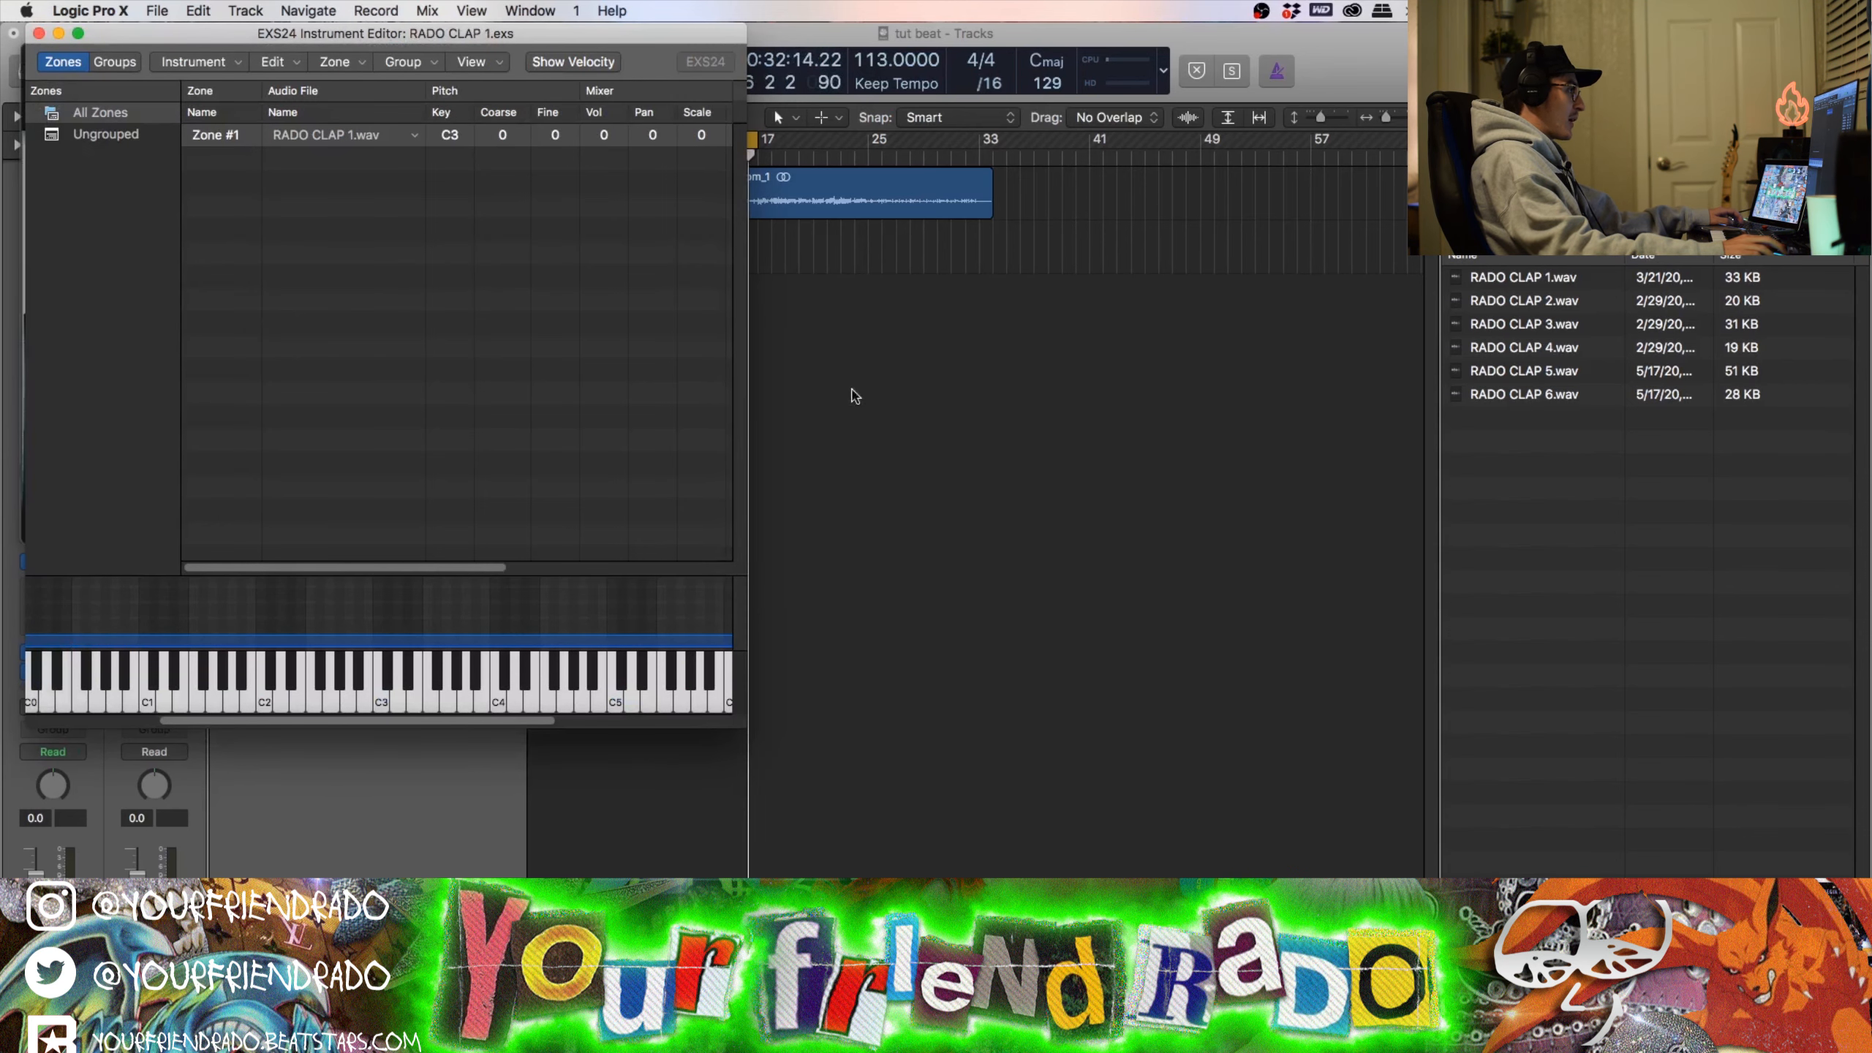
{"action": "left_click", "coordinate": [39, 33]}
Step: Check the sampler's instrument list for RADO CLAP 1, leave the selection as is and close the sampler window
{"action": "left_click", "coordinate": [469, 147]}
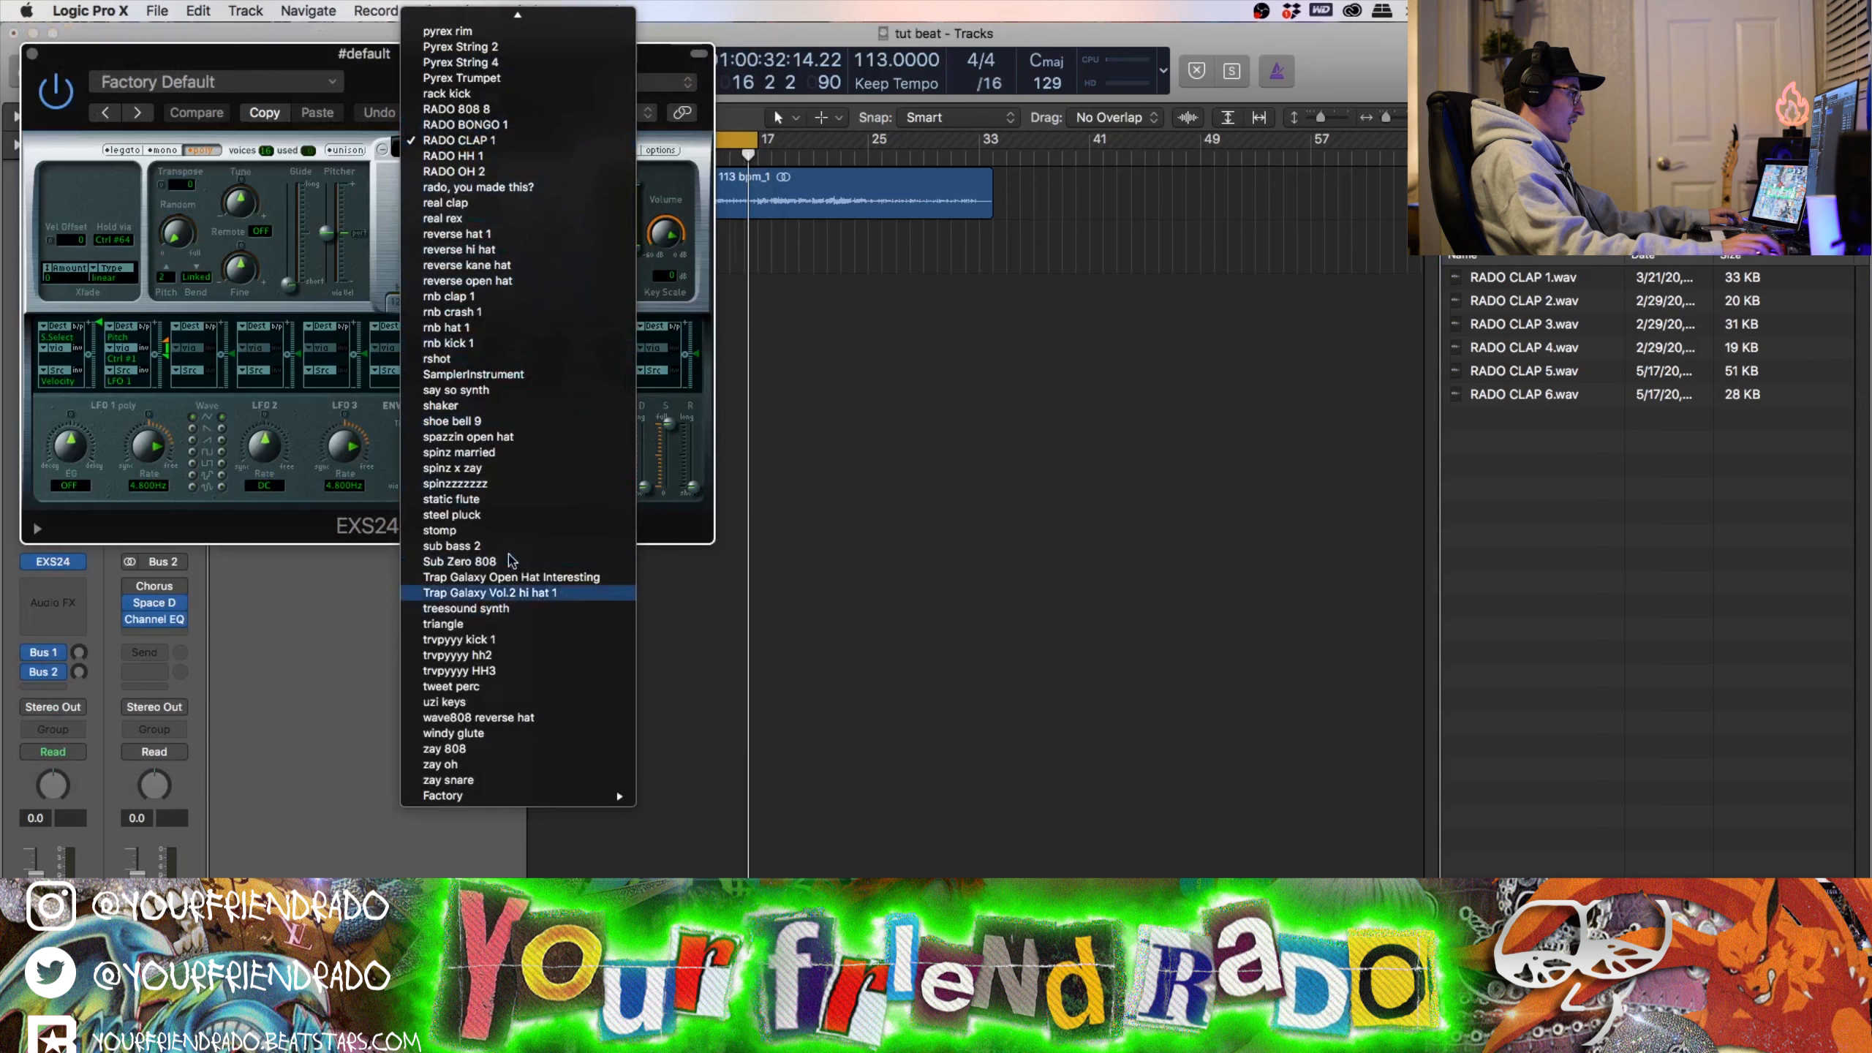
{"action": "left_click", "coordinate": [655, 62]}
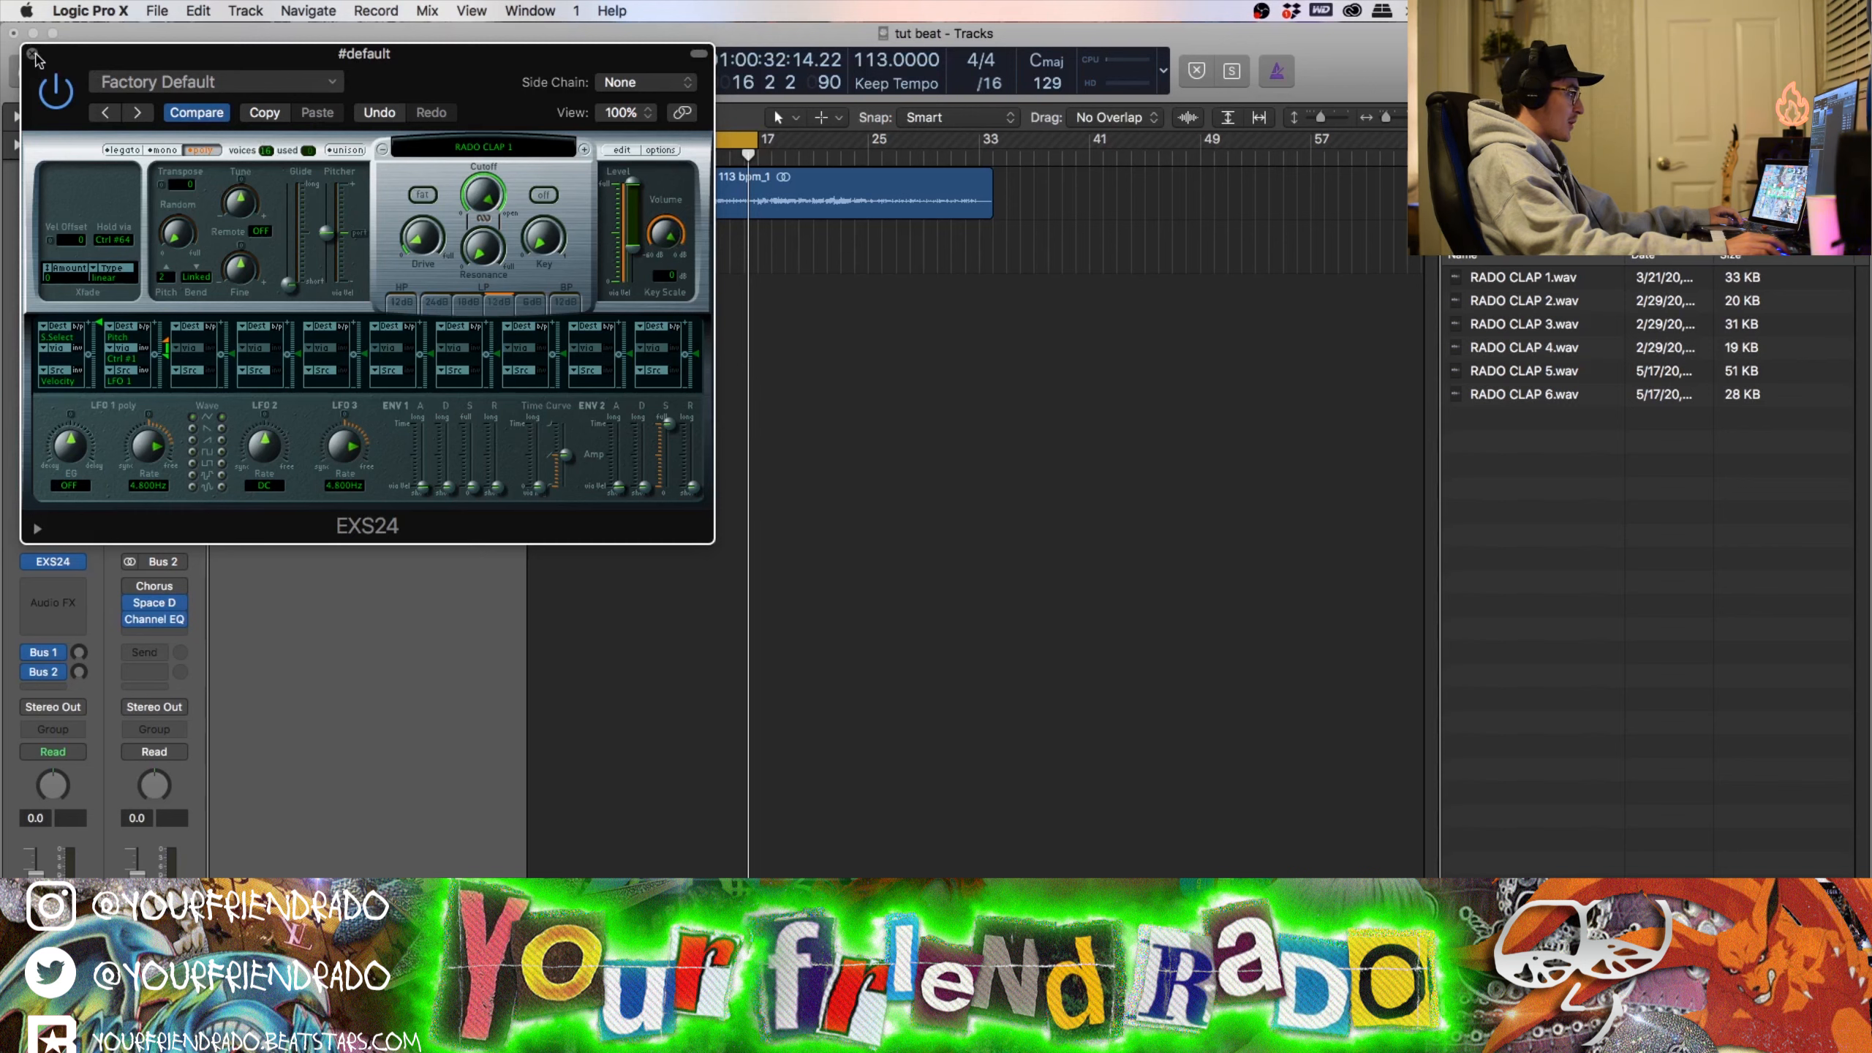
{"action": "left_click", "coordinate": [32, 55]}
Step: Draw an empty MIDI region from bar 9 to bar 17 on the sampler track and hide the file browser
{"action": "key", "text": "space"}
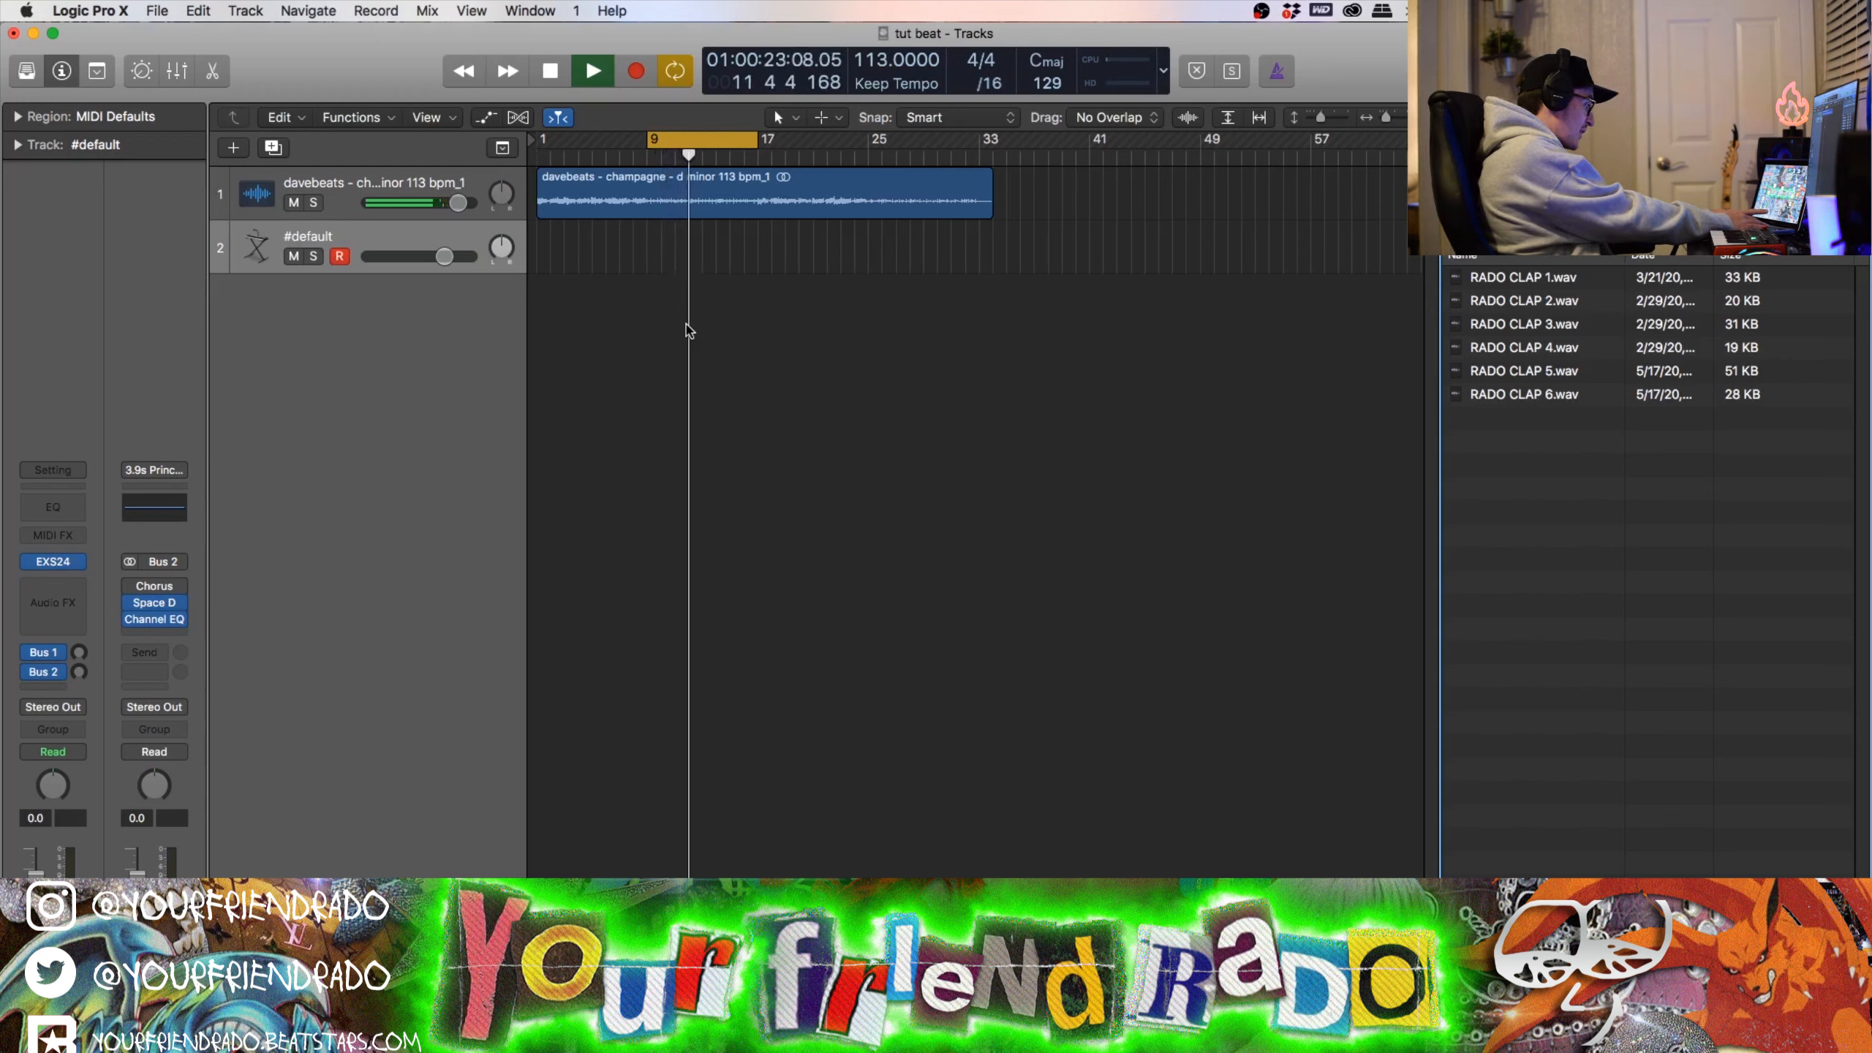
{"action": "key", "text": "t"}
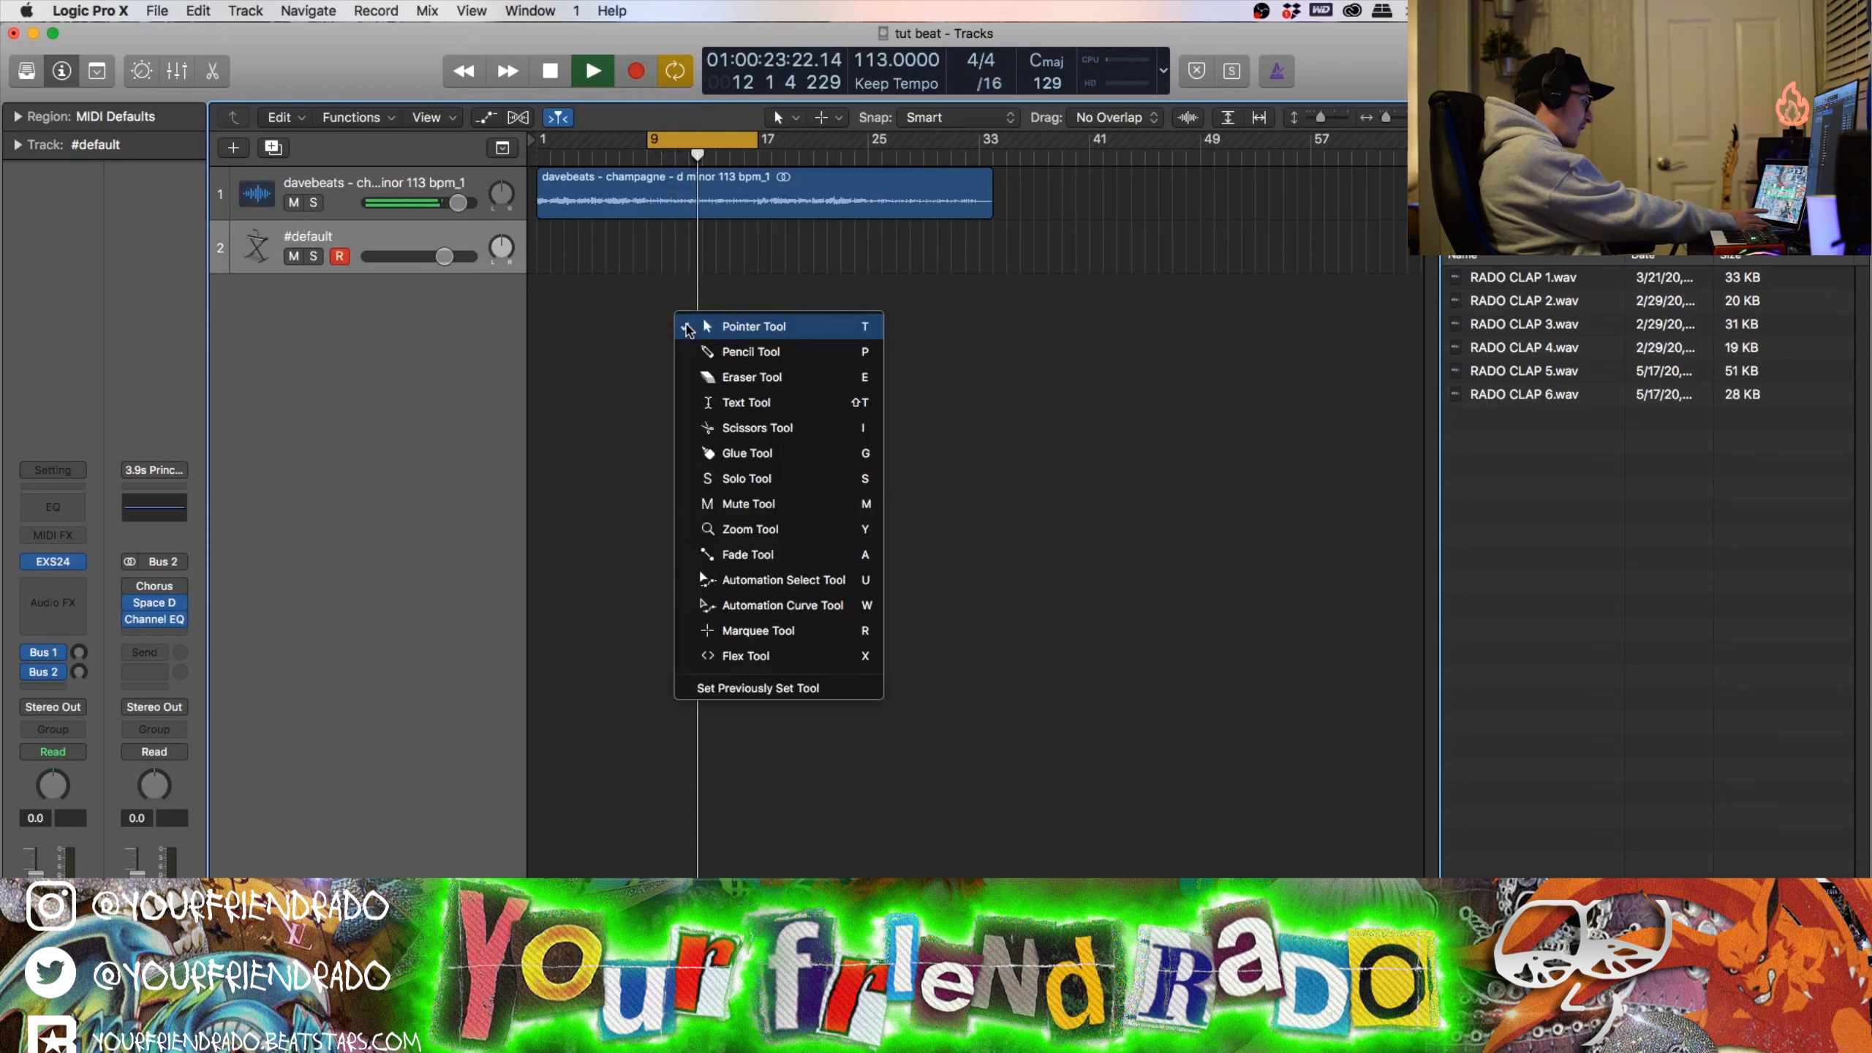
{"action": "key", "text": "p"}
{"action": "left_click", "coordinate": [653, 264]}
{"action": "left_click_drag", "start_coordinate": [660, 258], "coordinate": [751, 258]}
{"action": "key", "text": "t"}
{"action": "key", "text": "t"}
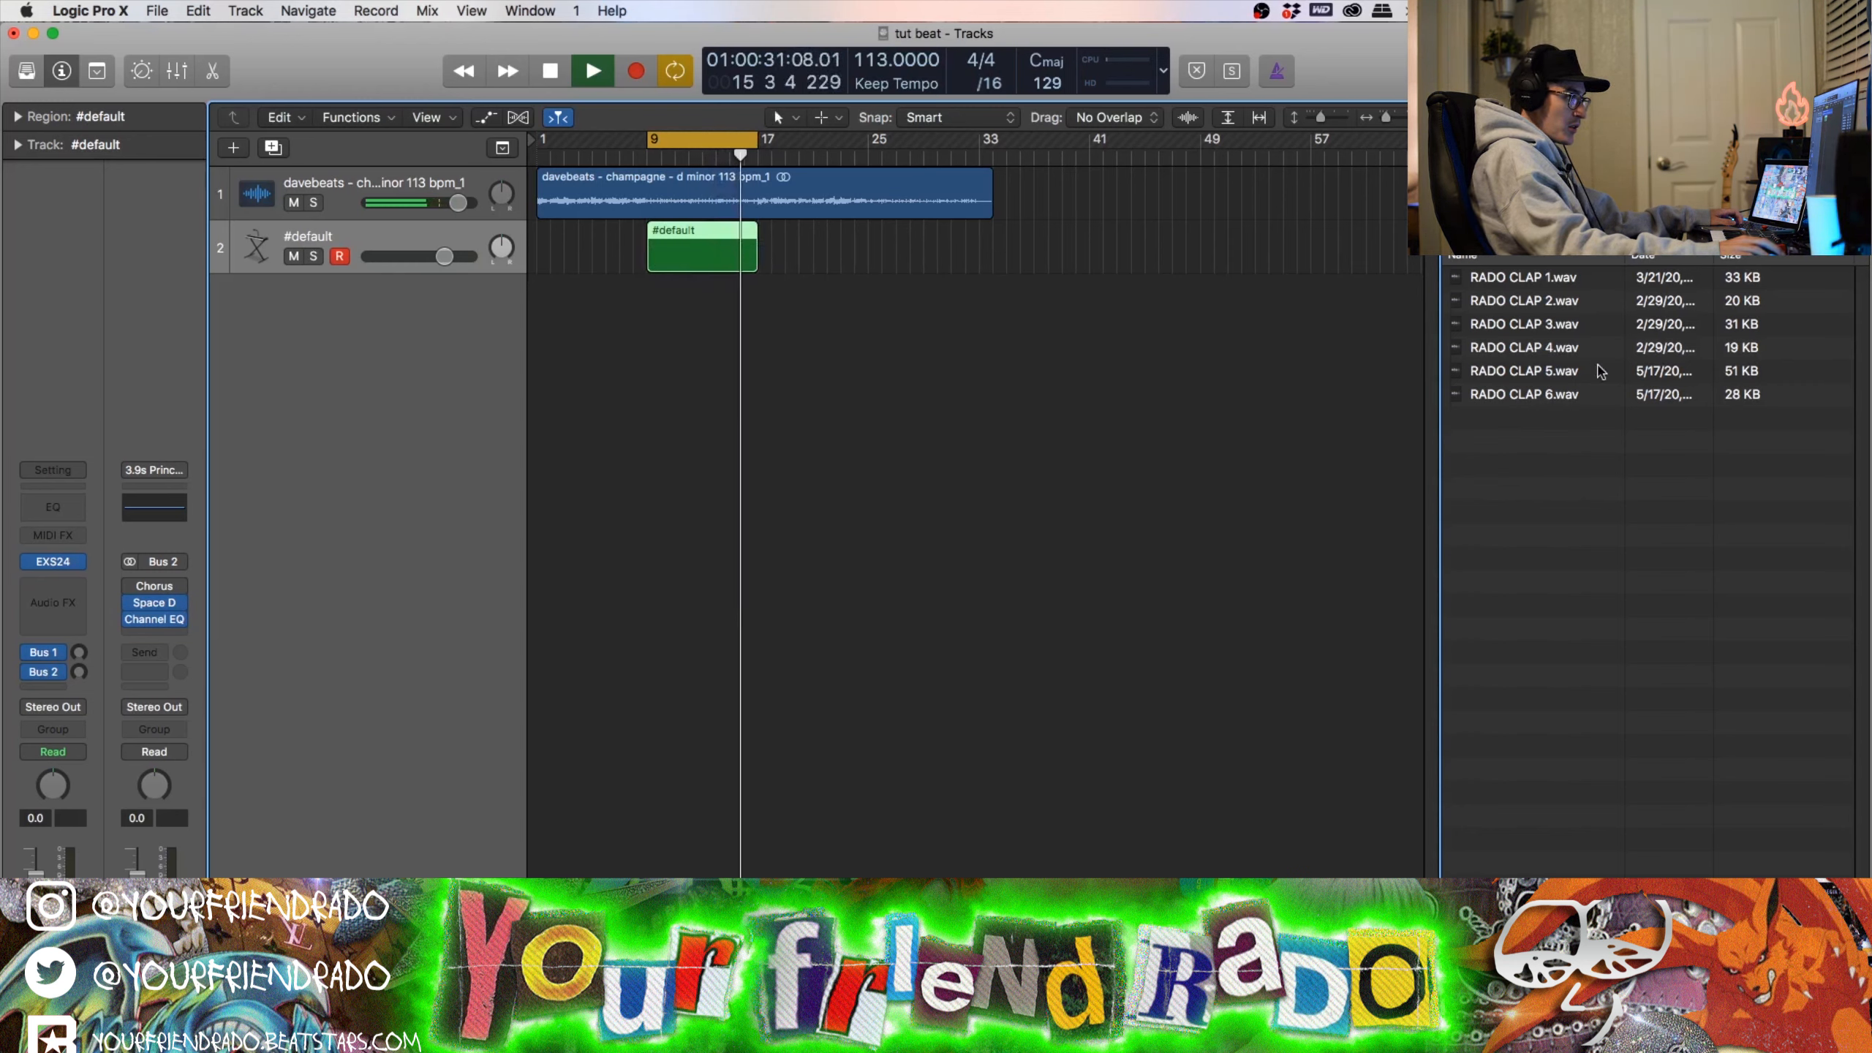
{"action": "key", "text": "f"}
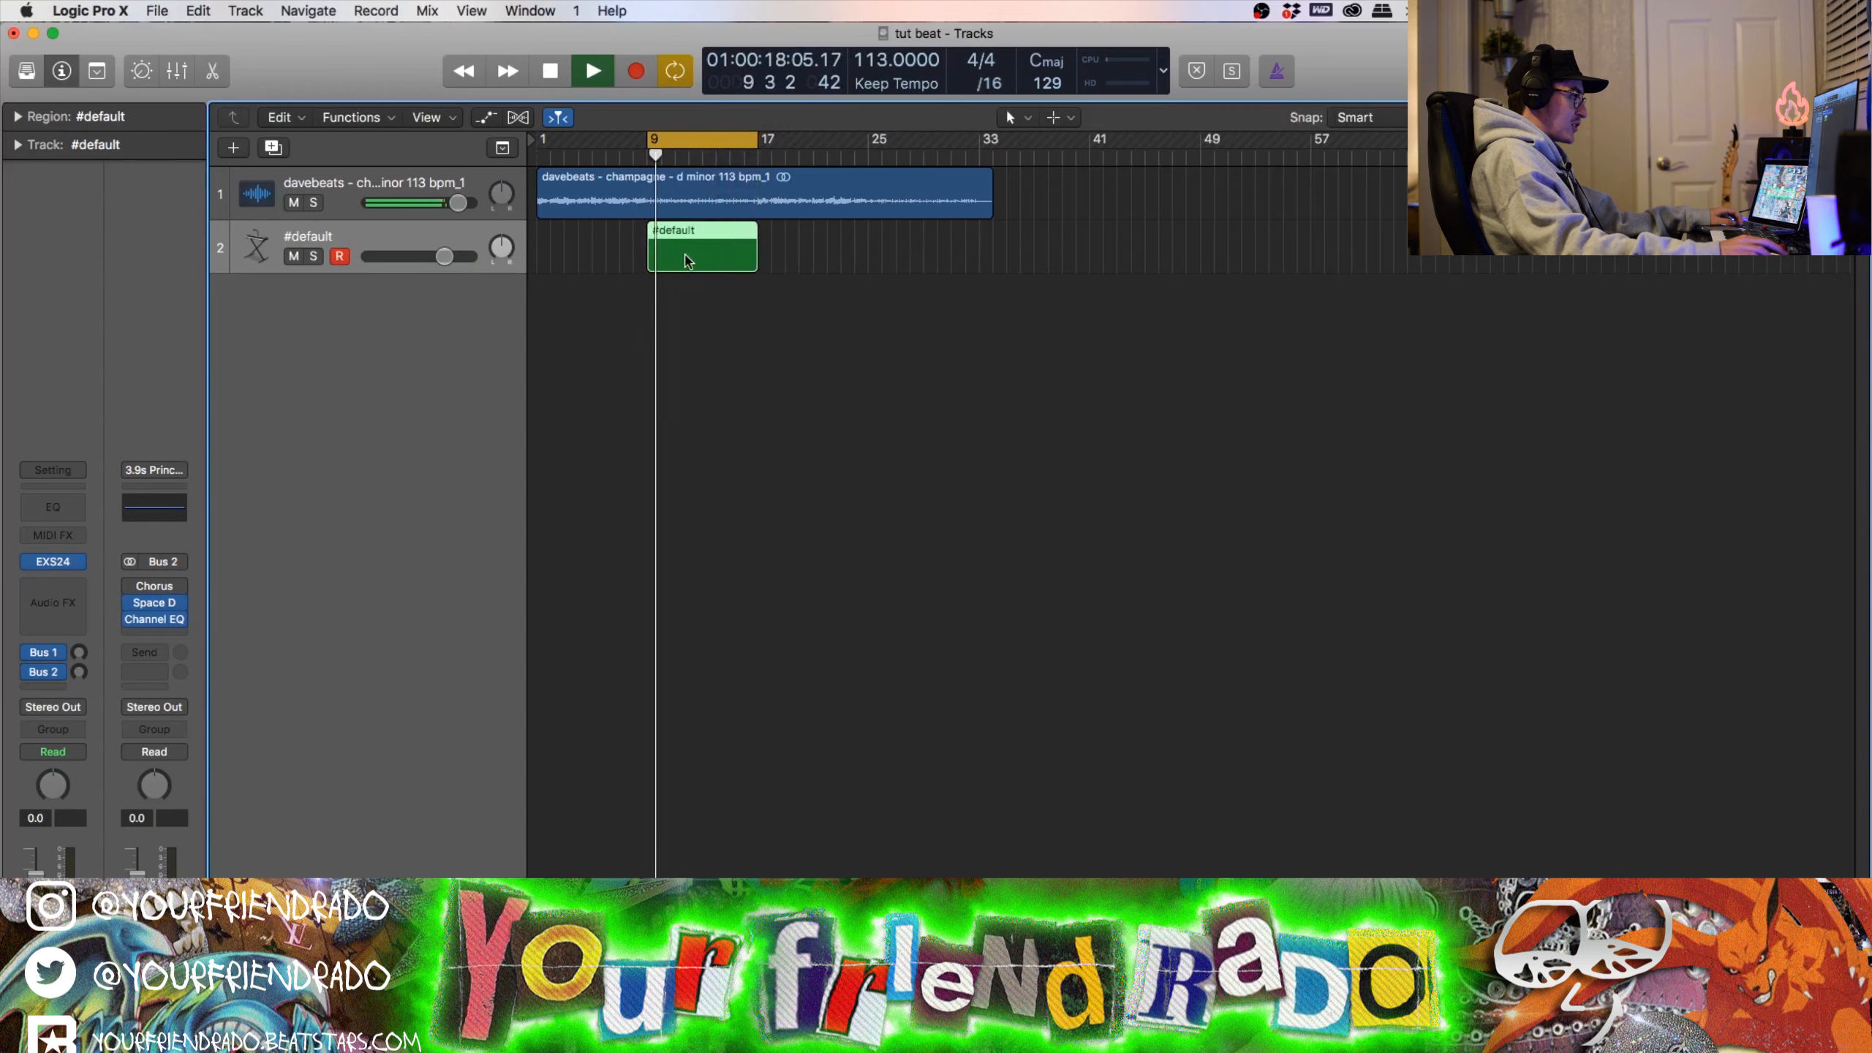
Step: Open the empty clap region in the Piano Roll and draw C3 notes at 9 3 and 10 3
{"action": "double_click", "coordinate": [685, 260]}
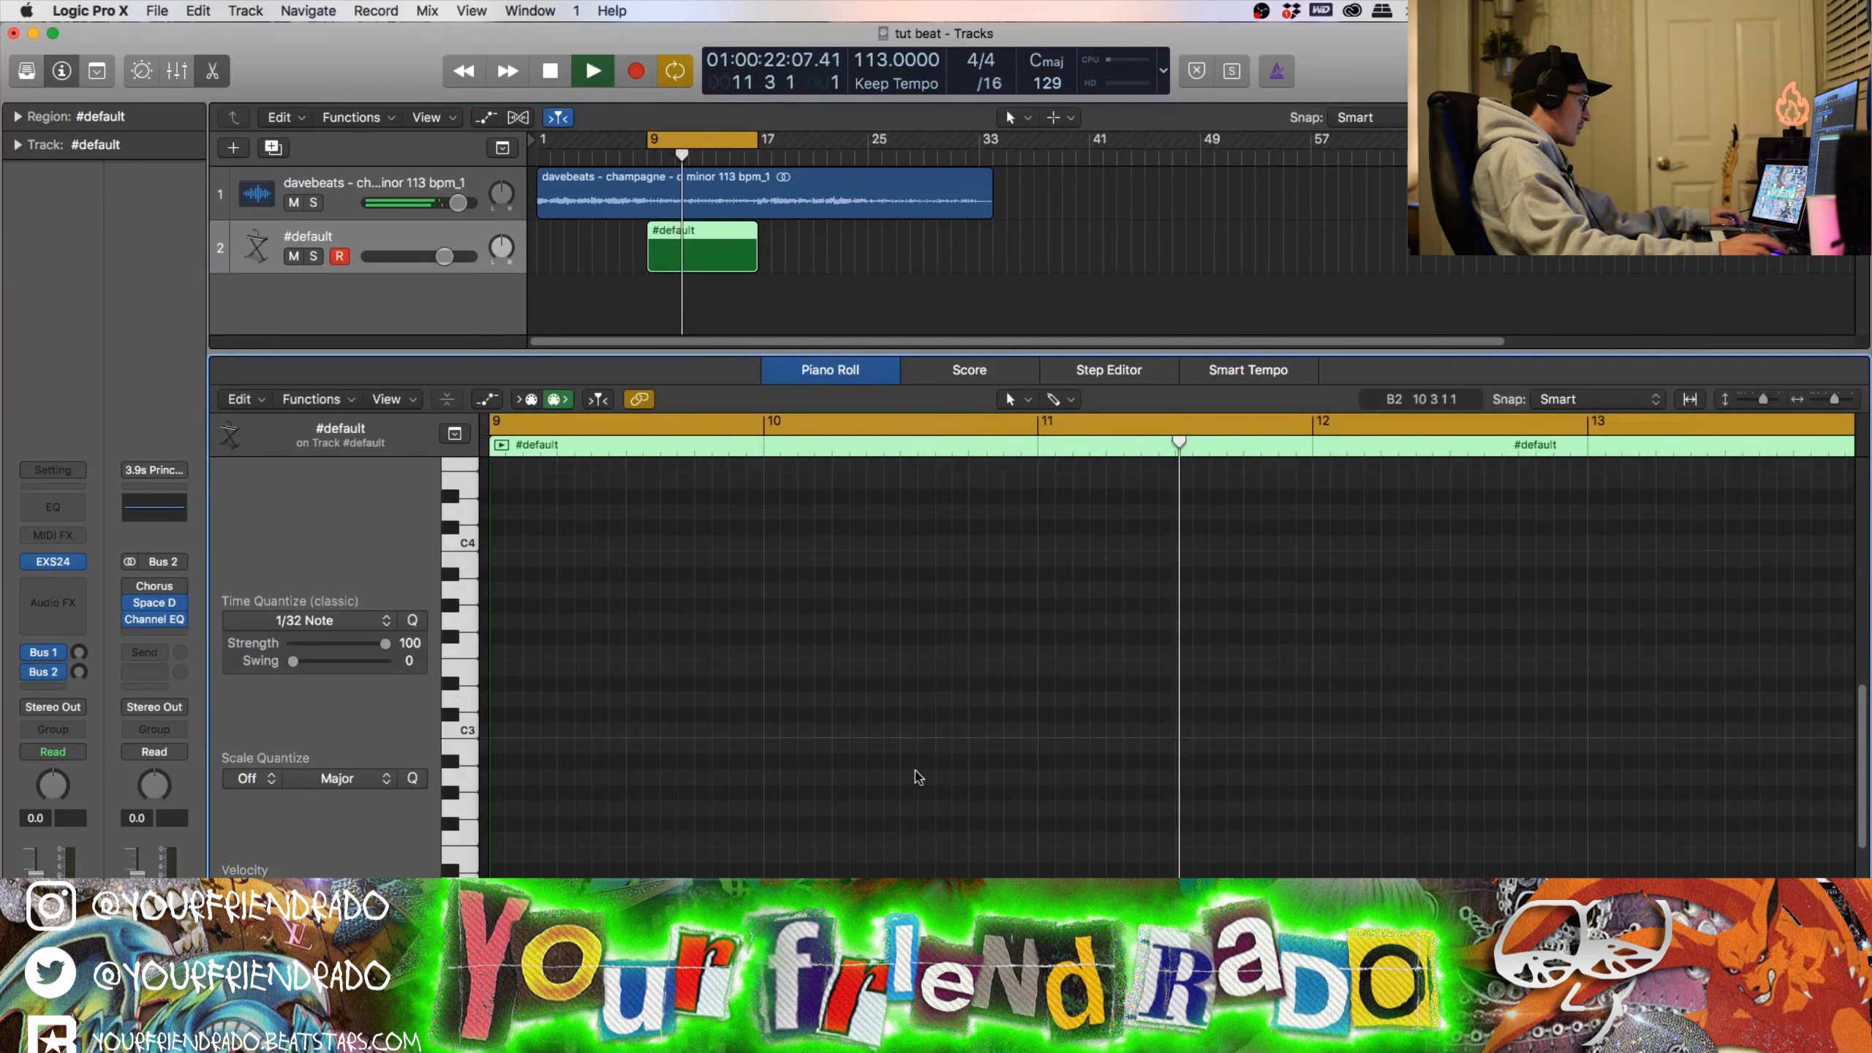
{"action": "key", "text": "space"}
{"action": "key", "text": "space"}
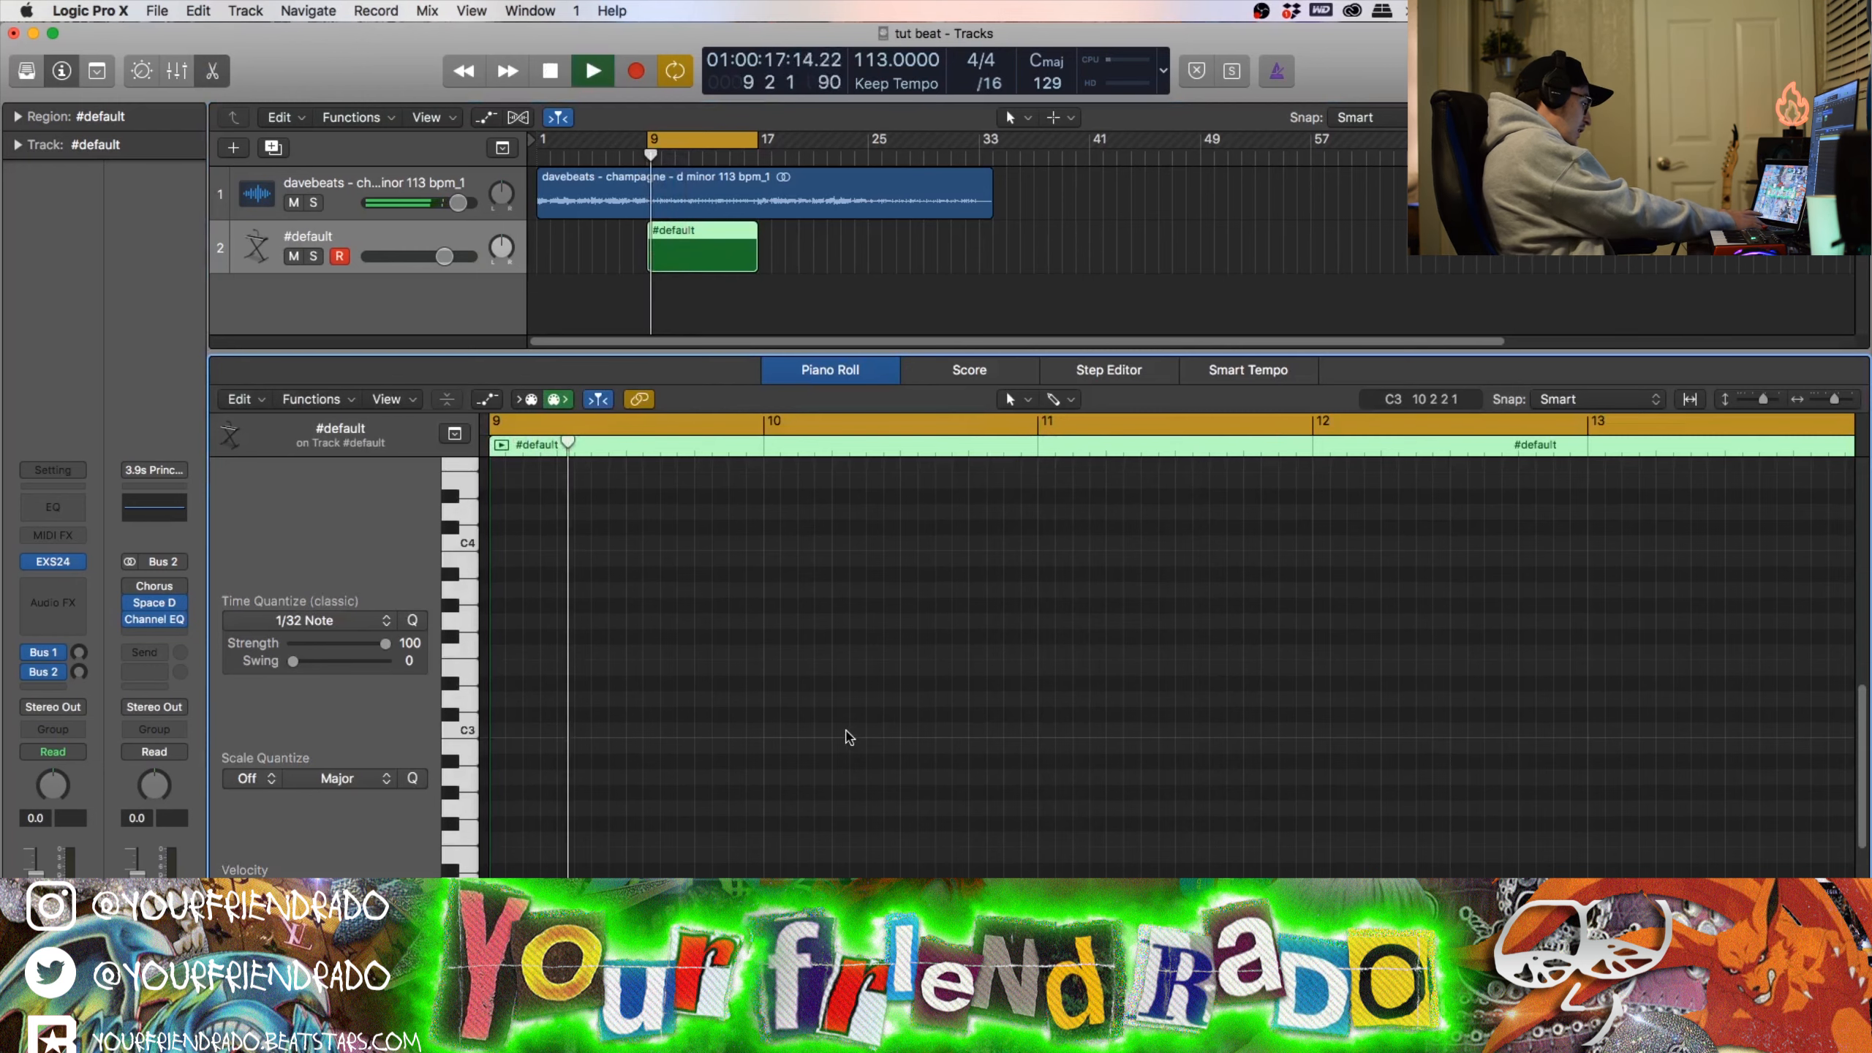
{"action": "key", "text": "t"}
{"action": "key", "text": "p"}
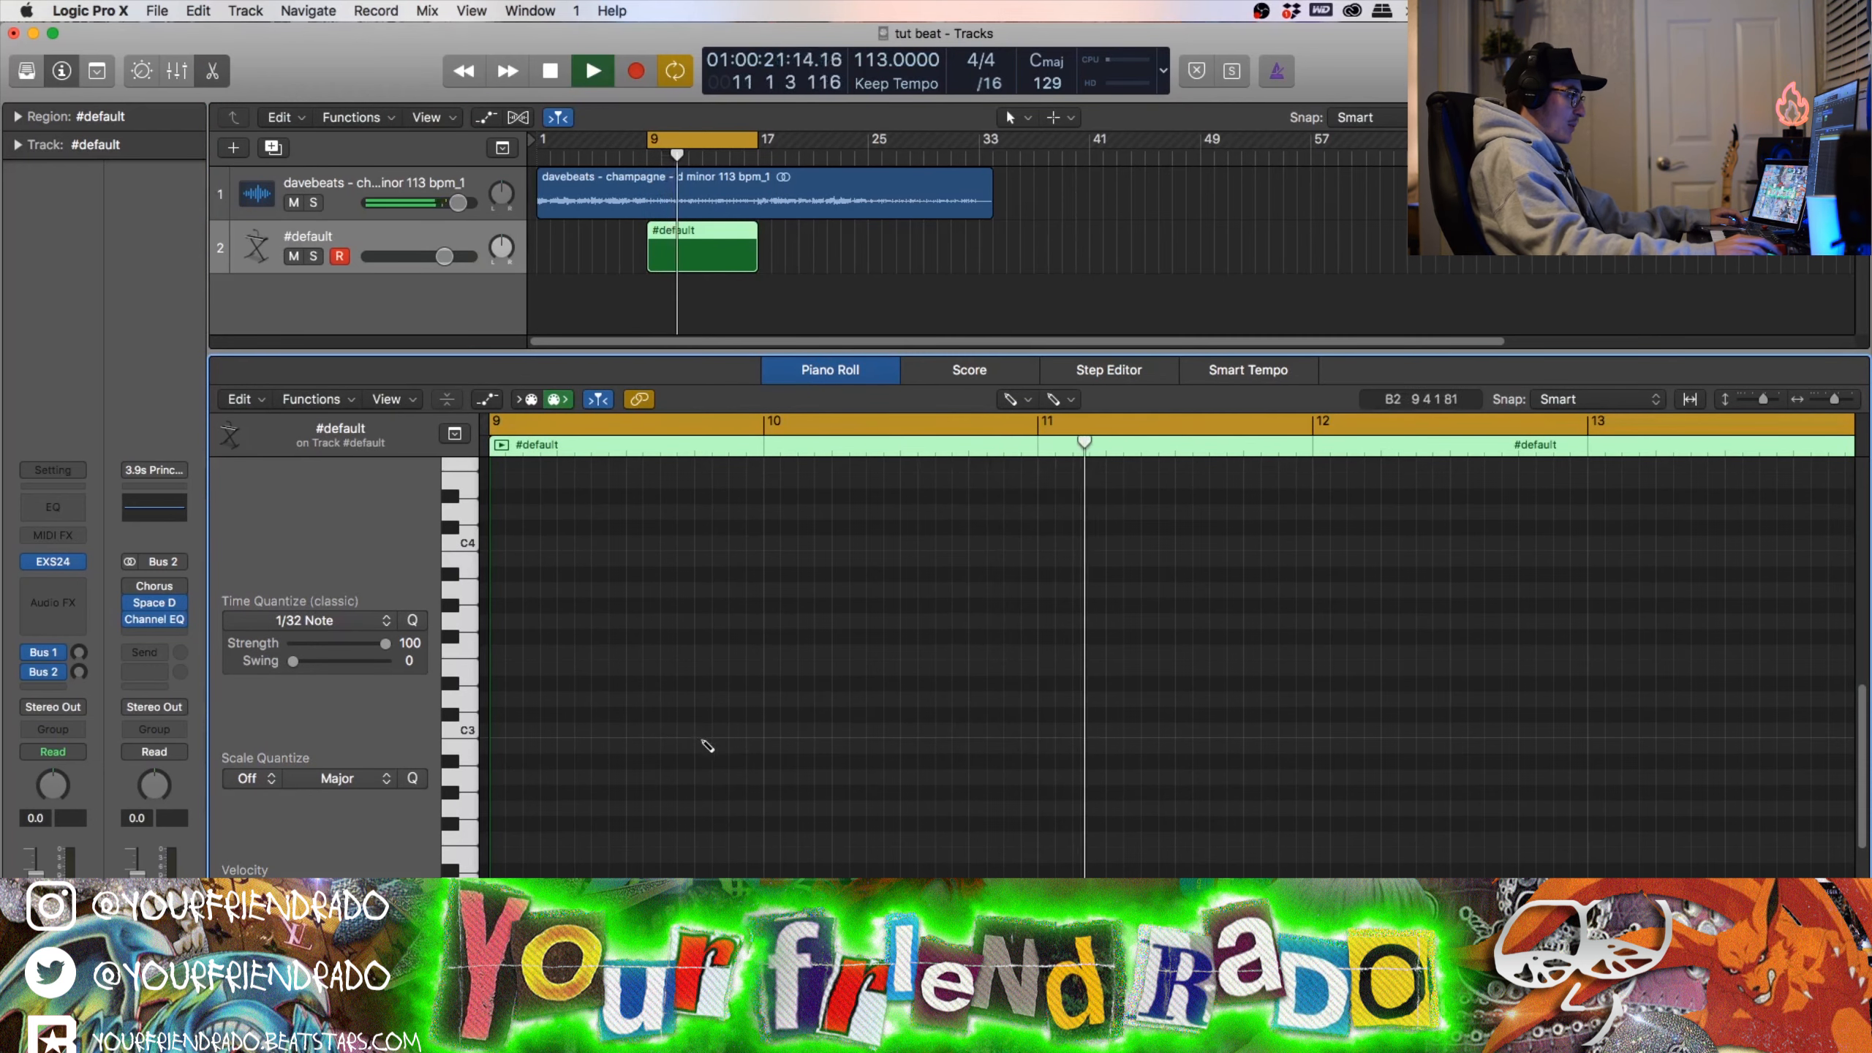
{"action": "key", "text": "super+Right"}
{"action": "key", "text": "space"}
{"action": "key", "text": "space"}
{"action": "key", "text": "space"}
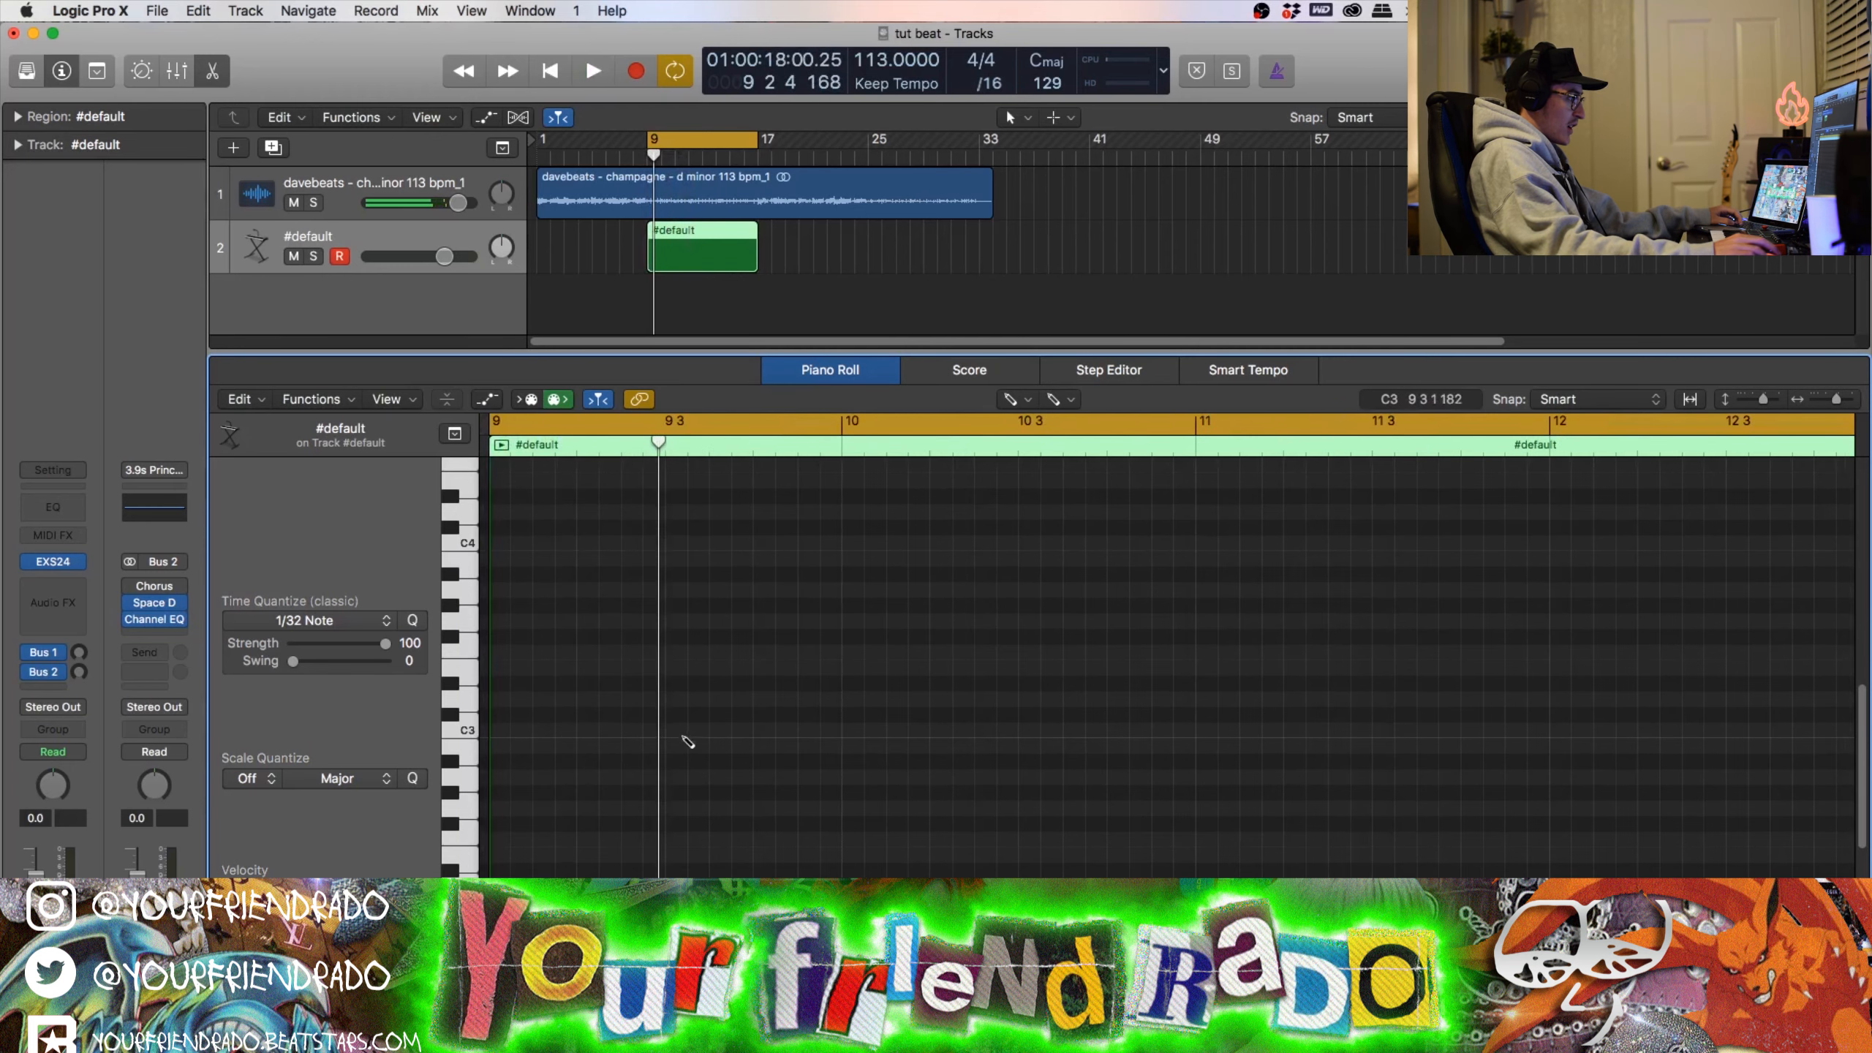
{"action": "left_click", "coordinate": [675, 730]}
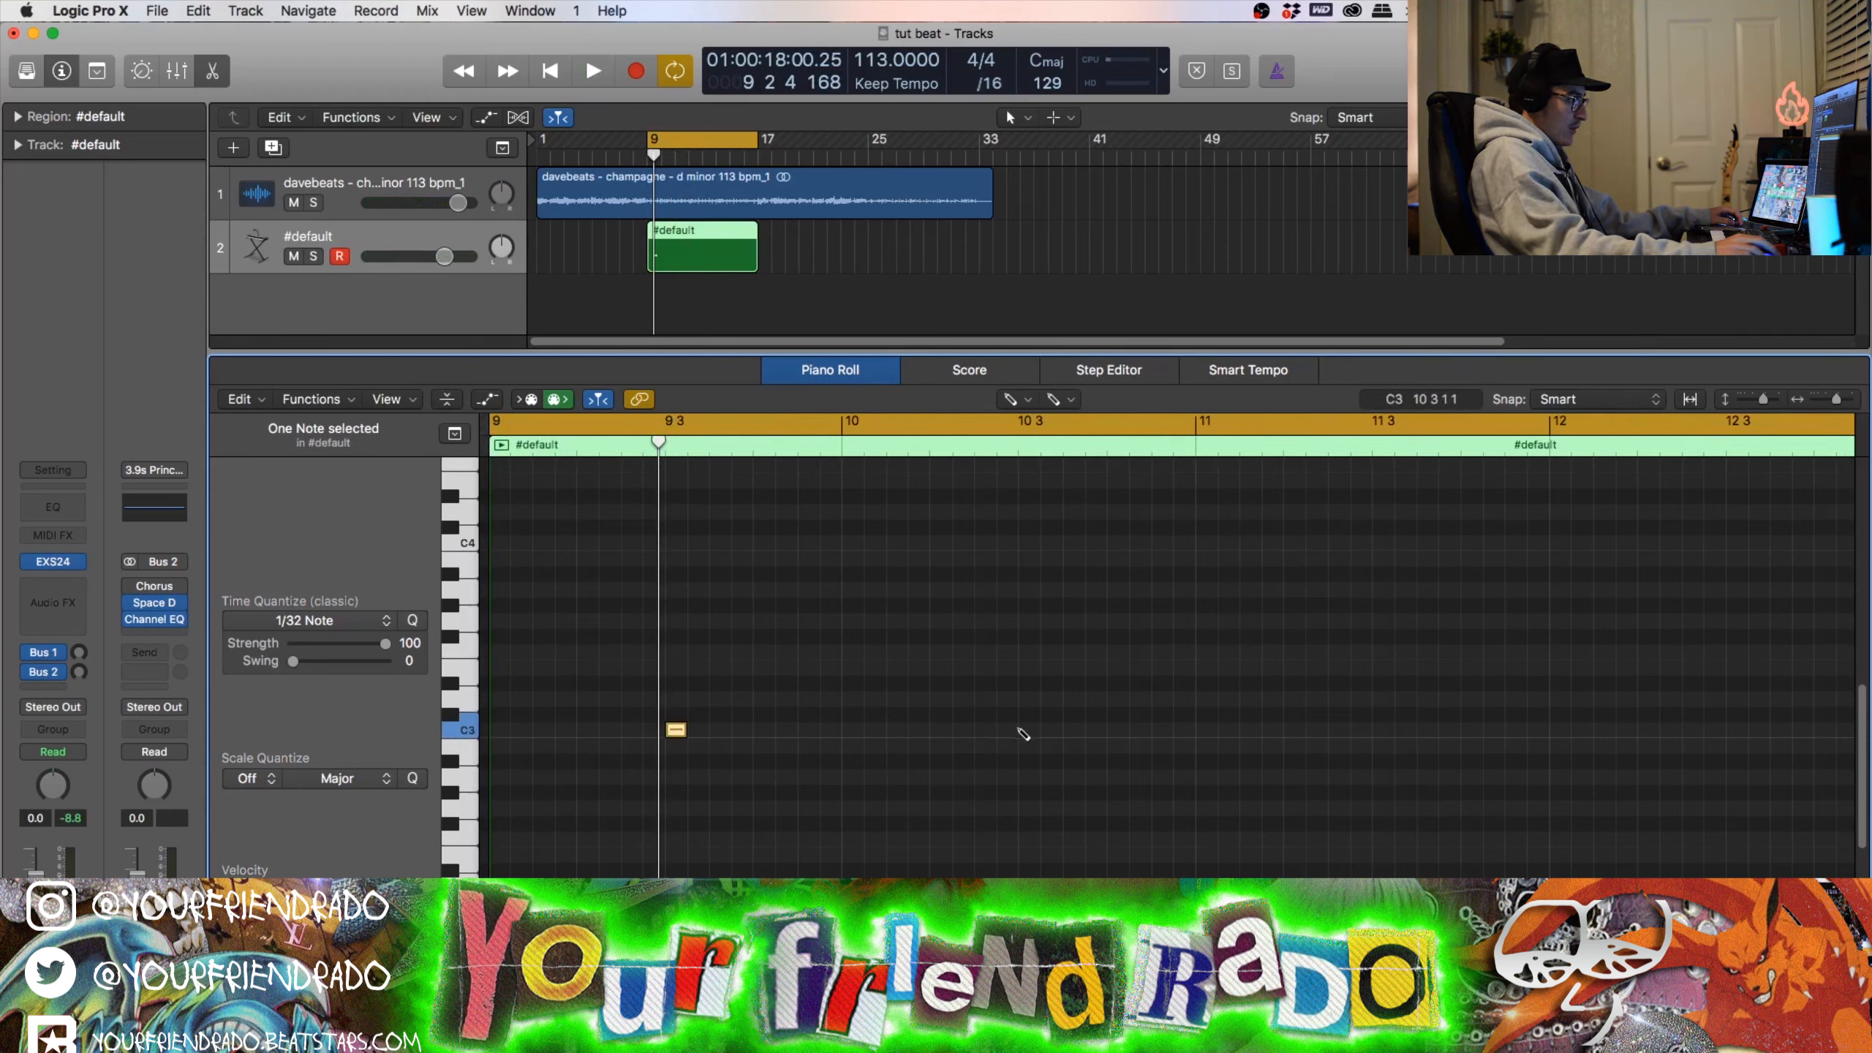
{"action": "key", "text": "space"}
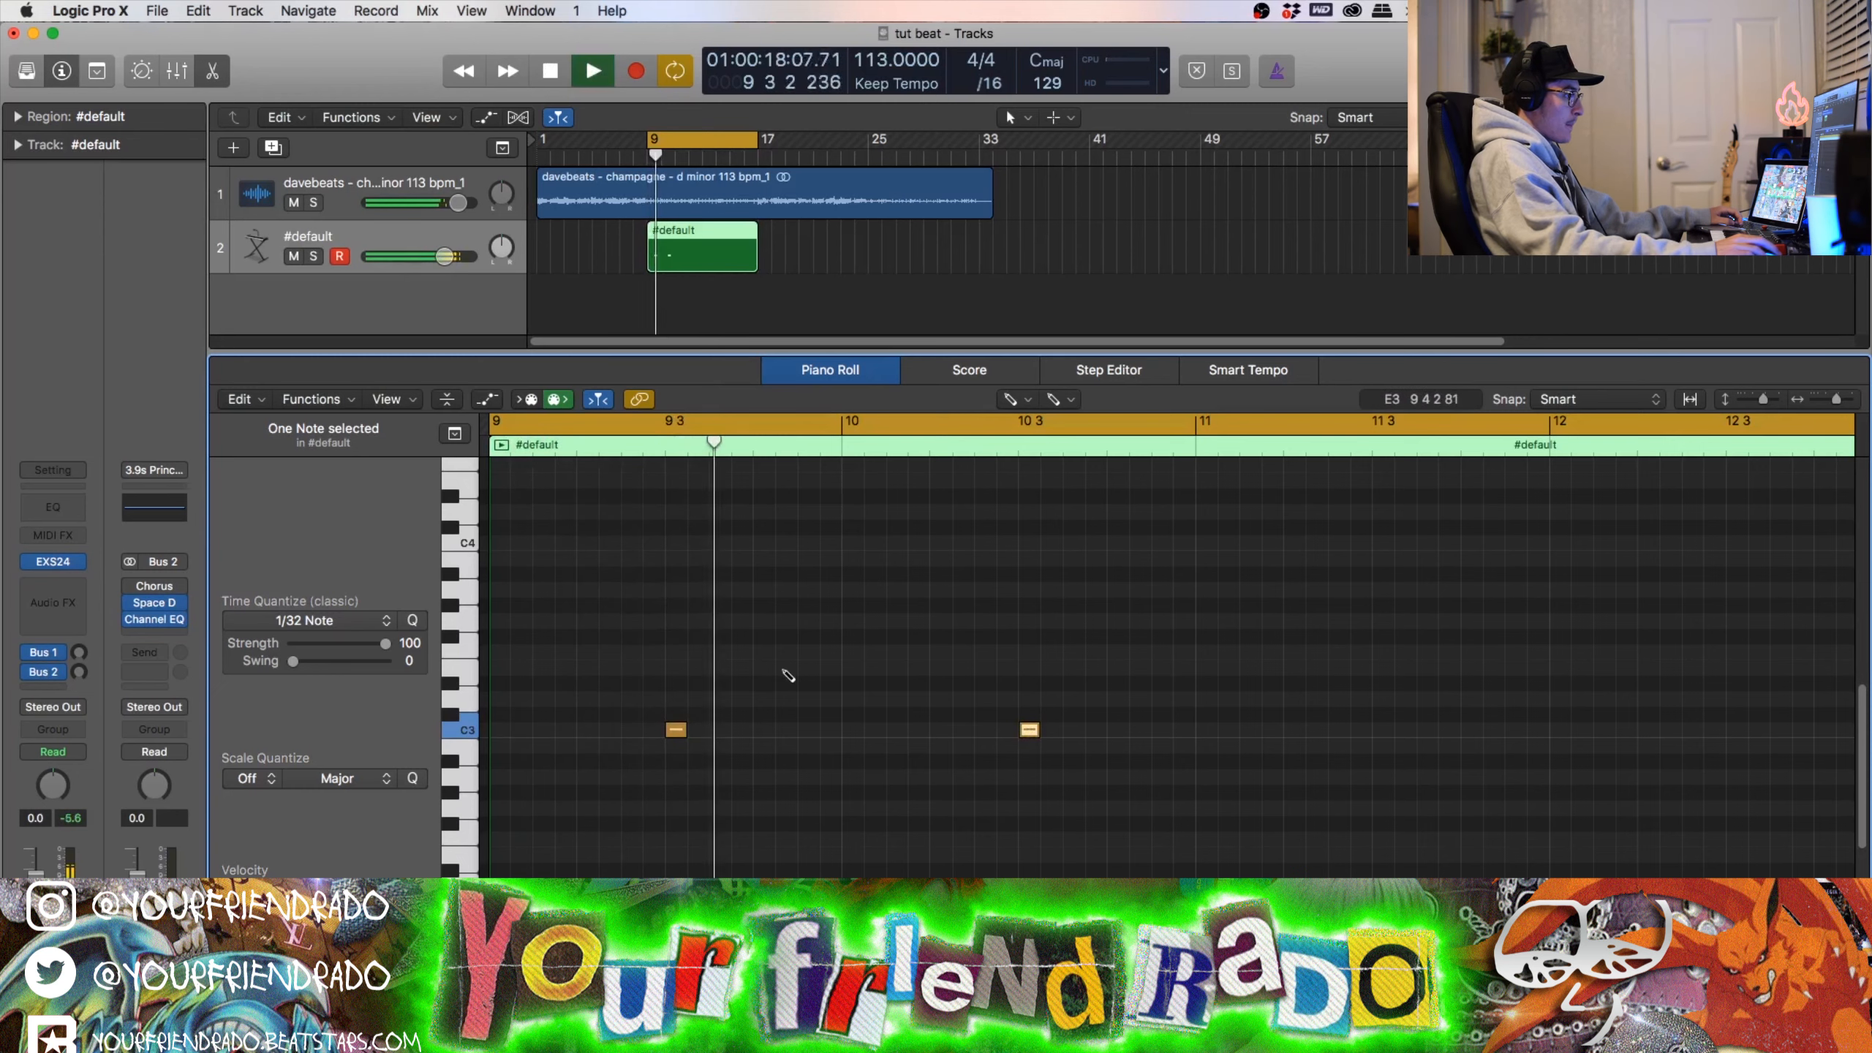
Step: Repeat the two clap notes until the pattern fills the region up to bar 17, and close the Piano Roll
{"action": "left_click", "coordinate": [949, 654]}
{"action": "key", "text": "space"}
{"action": "key", "text": "space"}
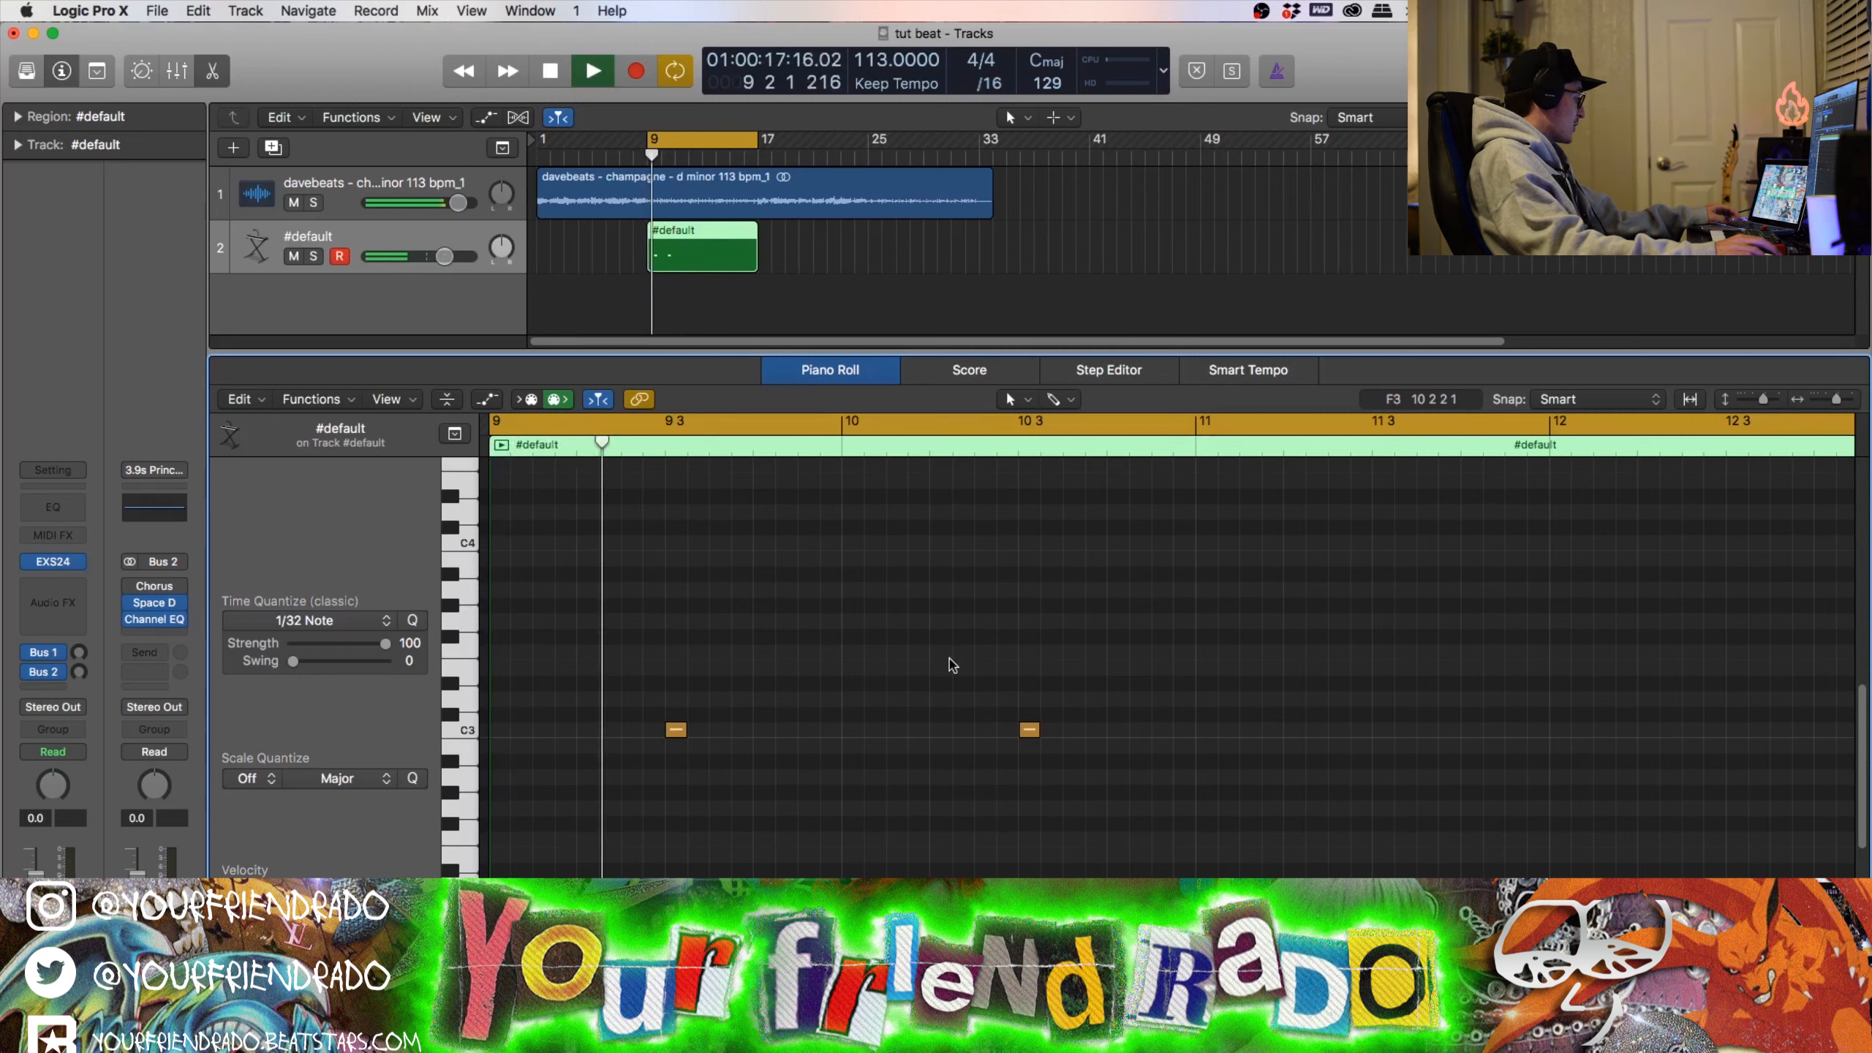
{"action": "key", "text": "cmd+a"}
{"action": "key", "text": "cmd+r"}
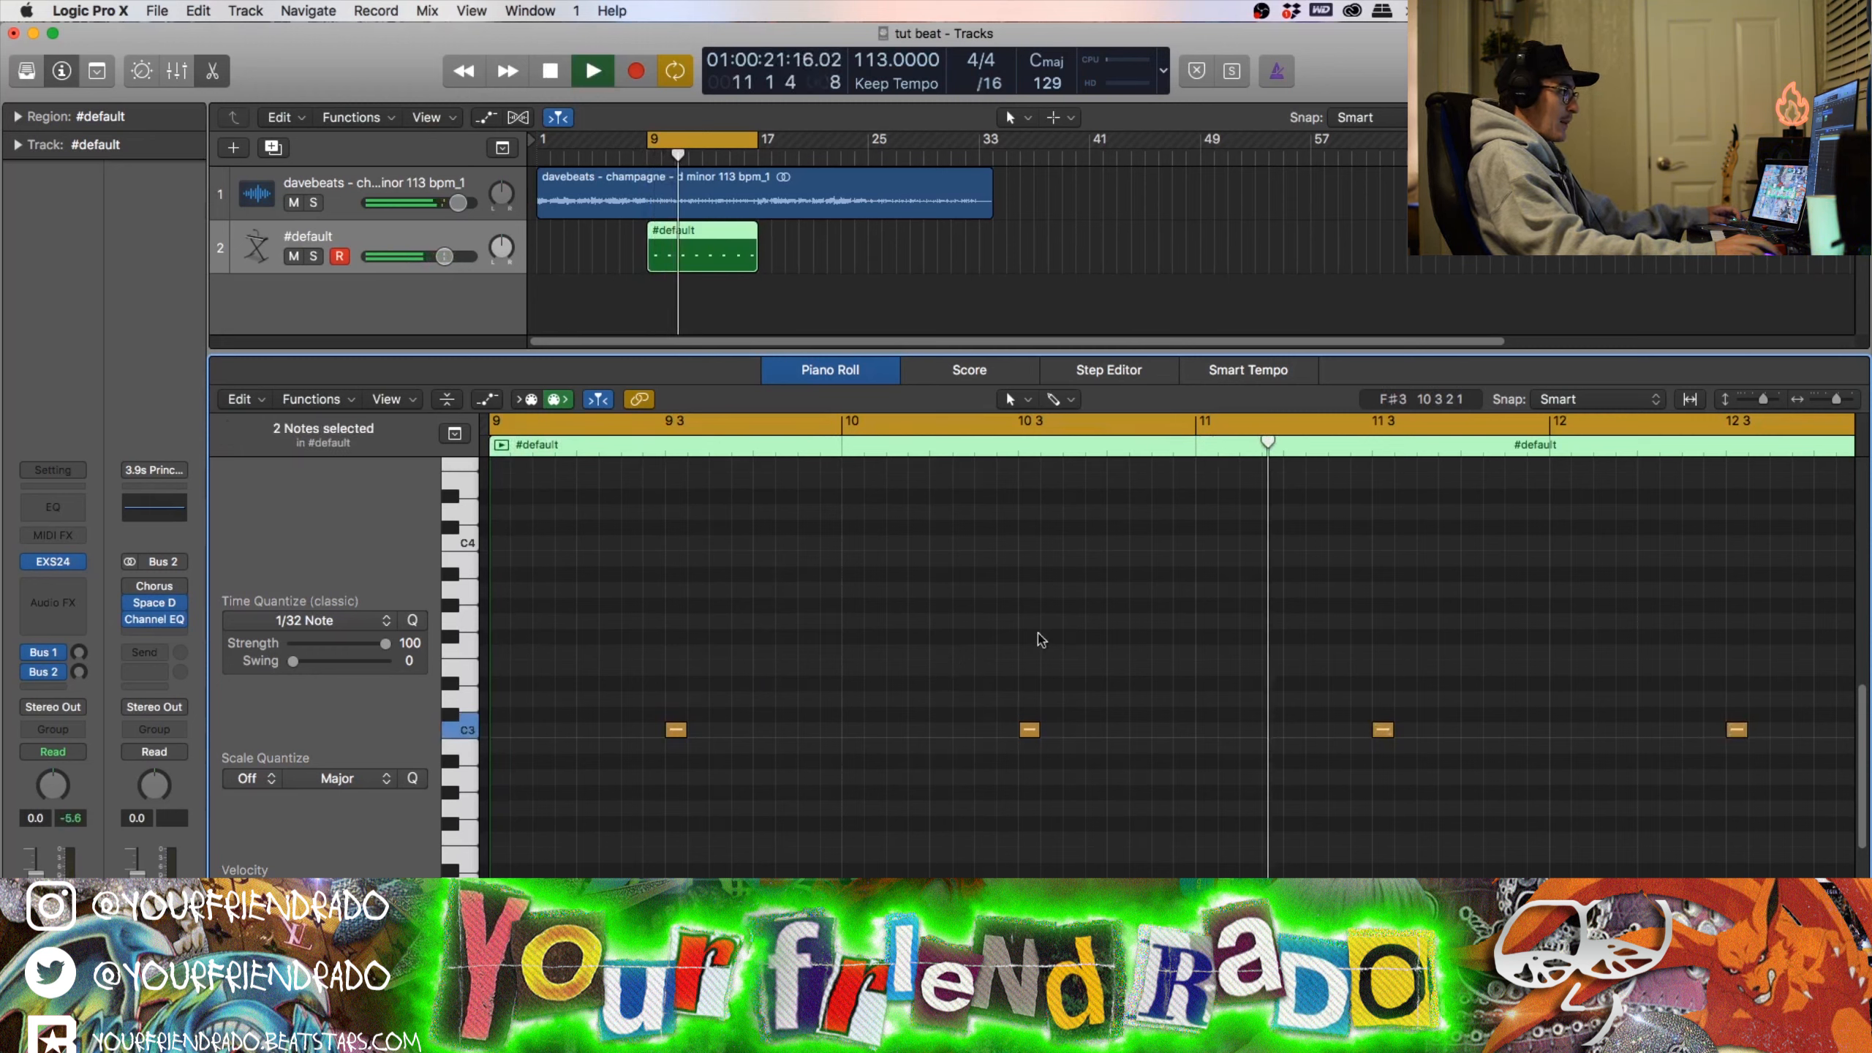
{"action": "left_click", "coordinate": [759, 608]}
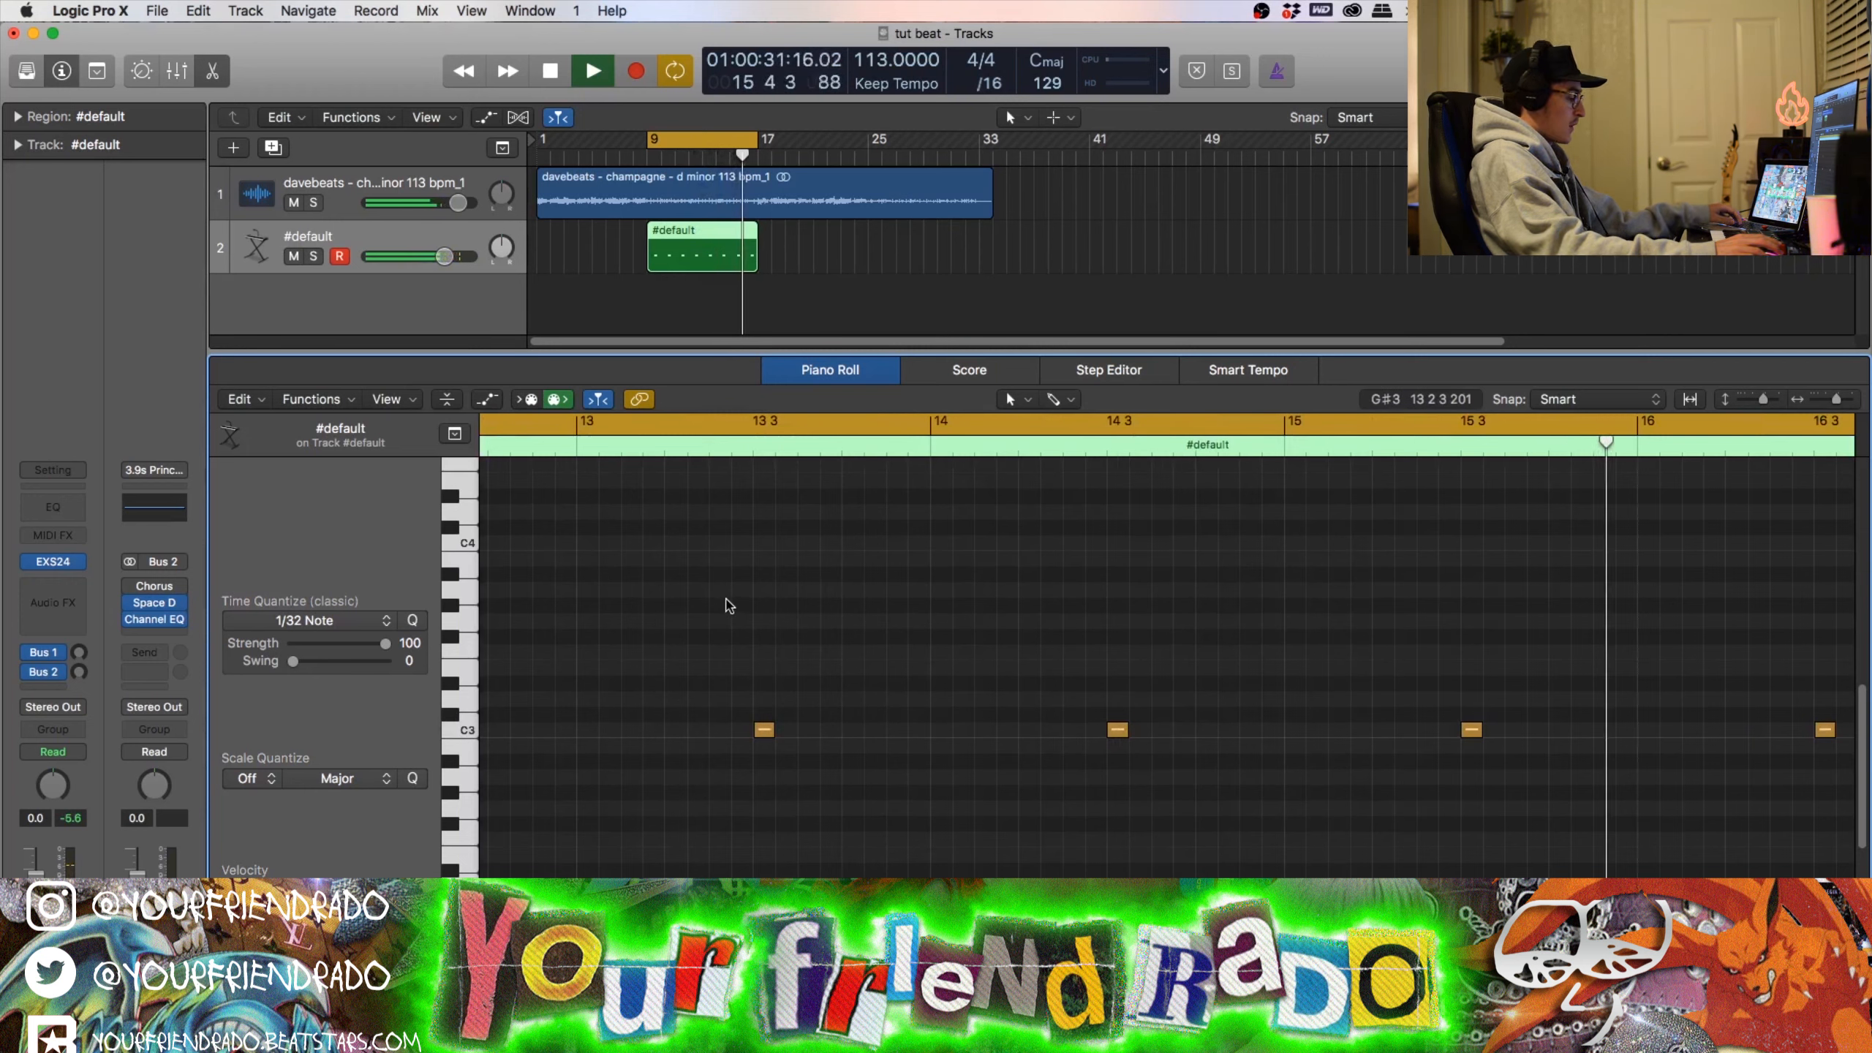
{"action": "key", "text": "e"}
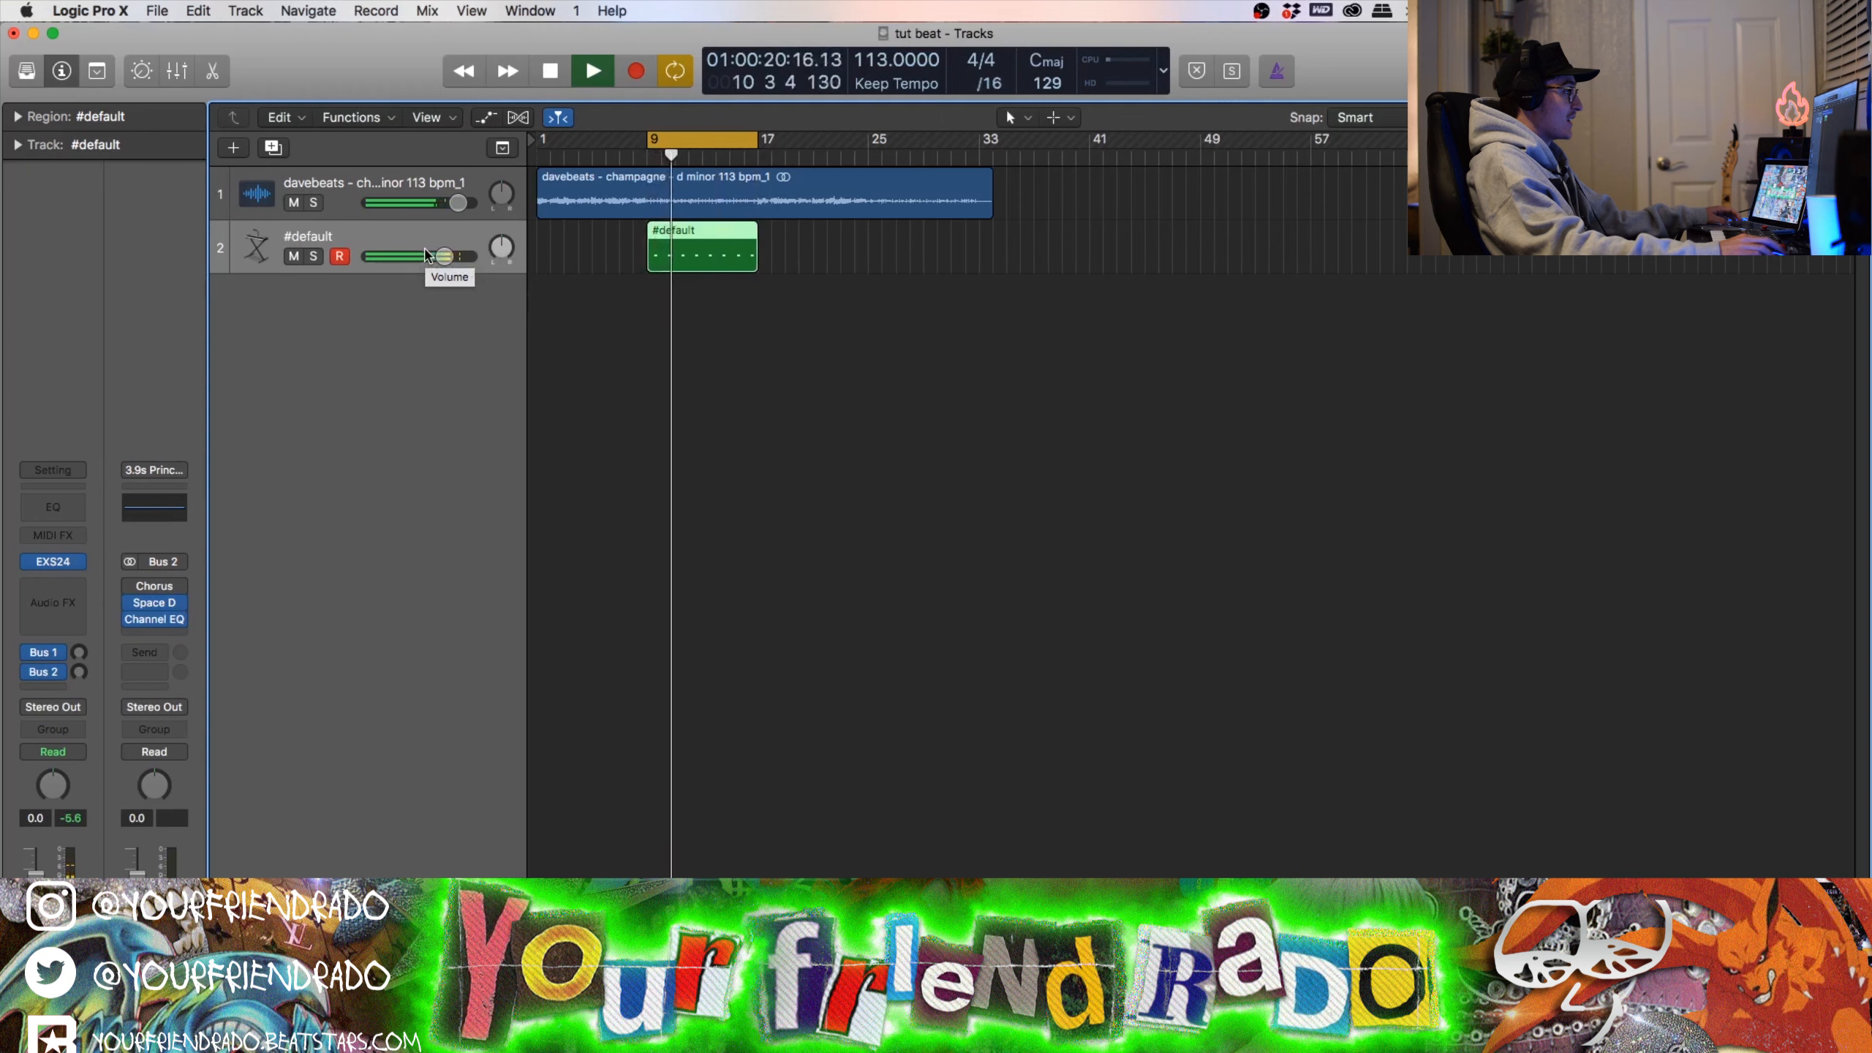
Step: Duplicate the clap track with its settings and start a new blank instrument in its EXS24 instrument editor
{"action": "key", "text": "super+d"}
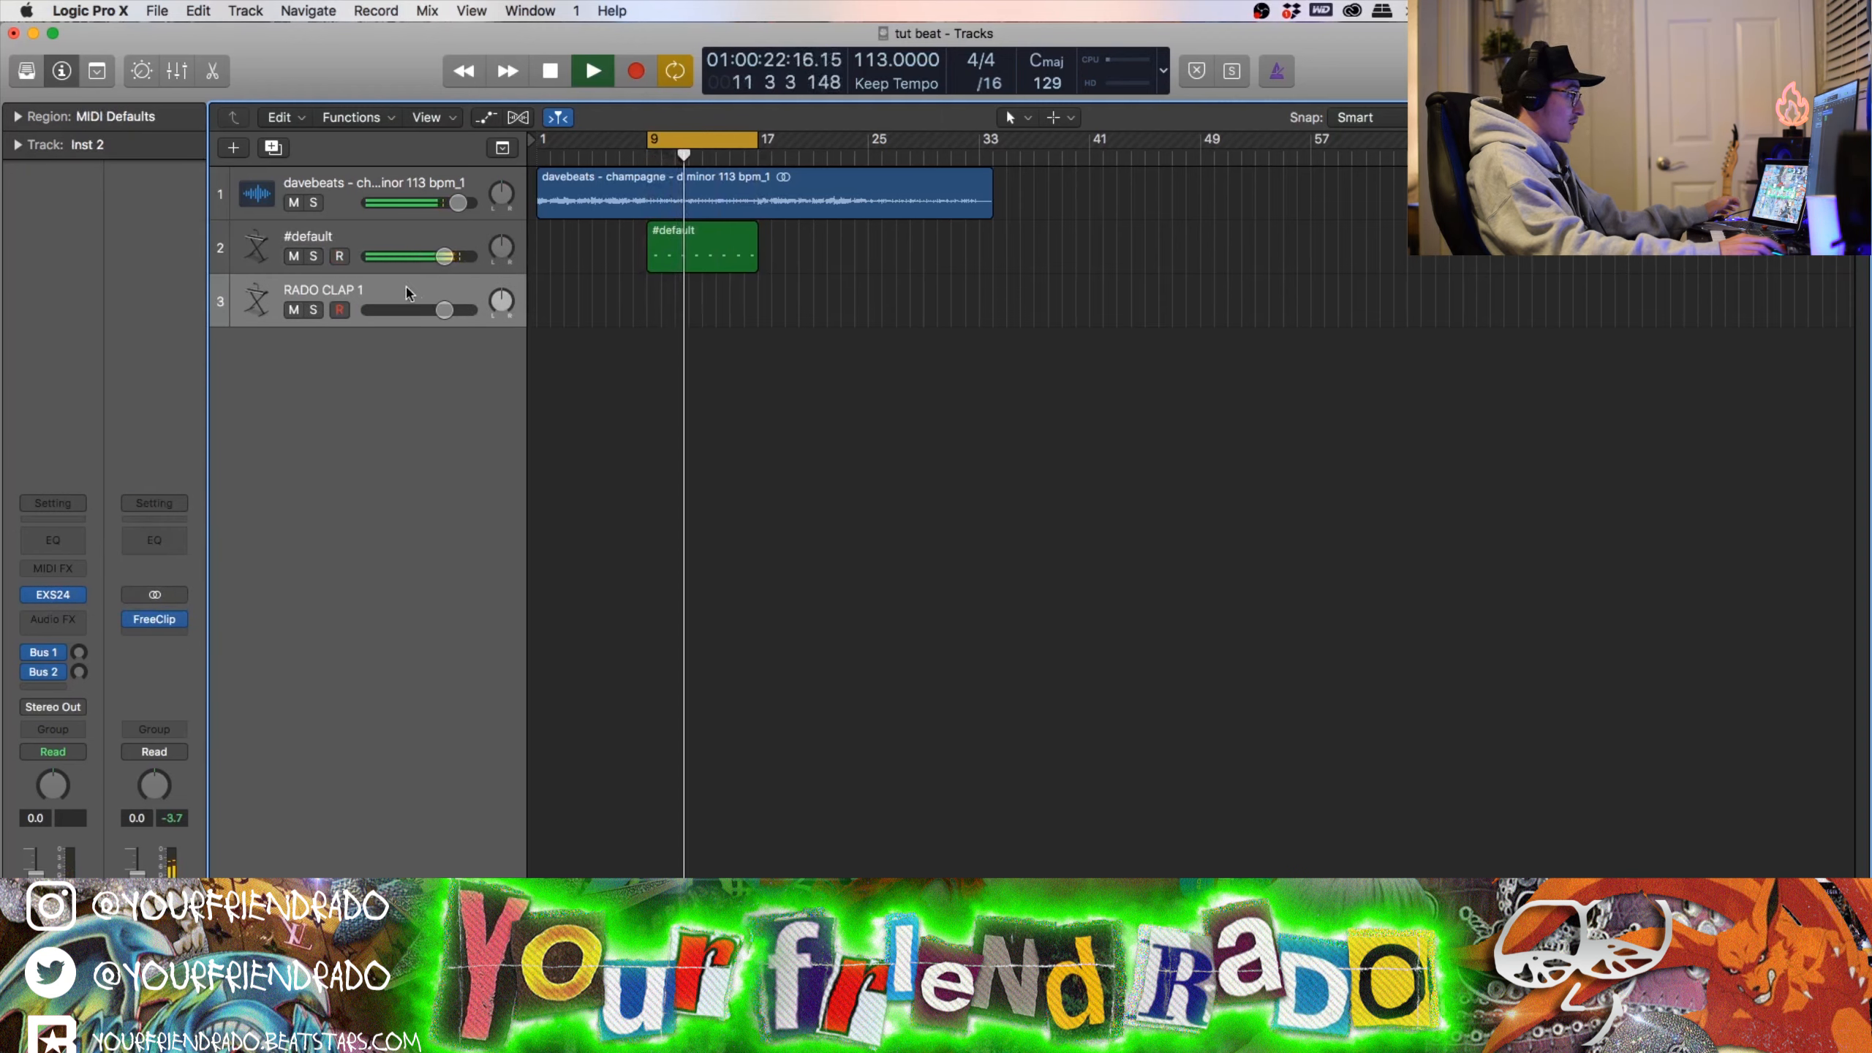
{"action": "left_click", "coordinate": [52, 595]}
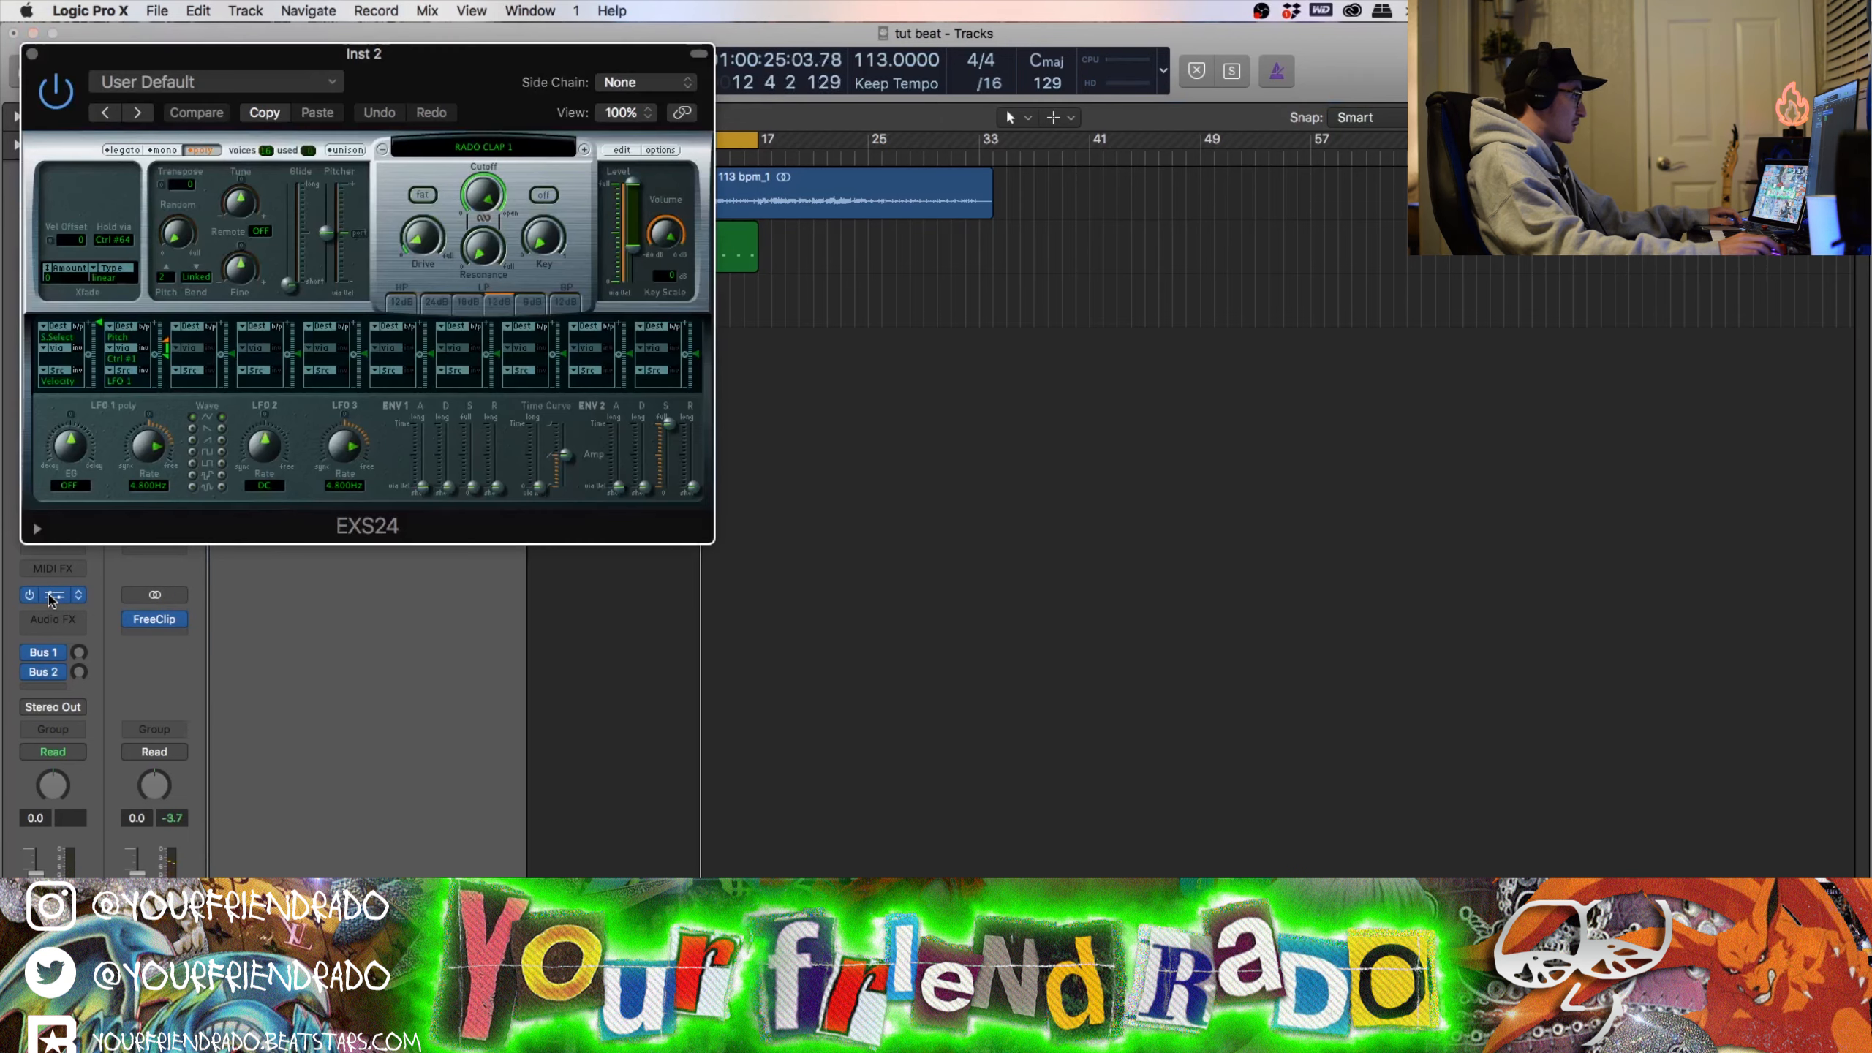
{"action": "left_click", "coordinate": [621, 150]}
{"action": "left_click", "coordinate": [230, 62]}
{"action": "left_click", "coordinate": [232, 83]}
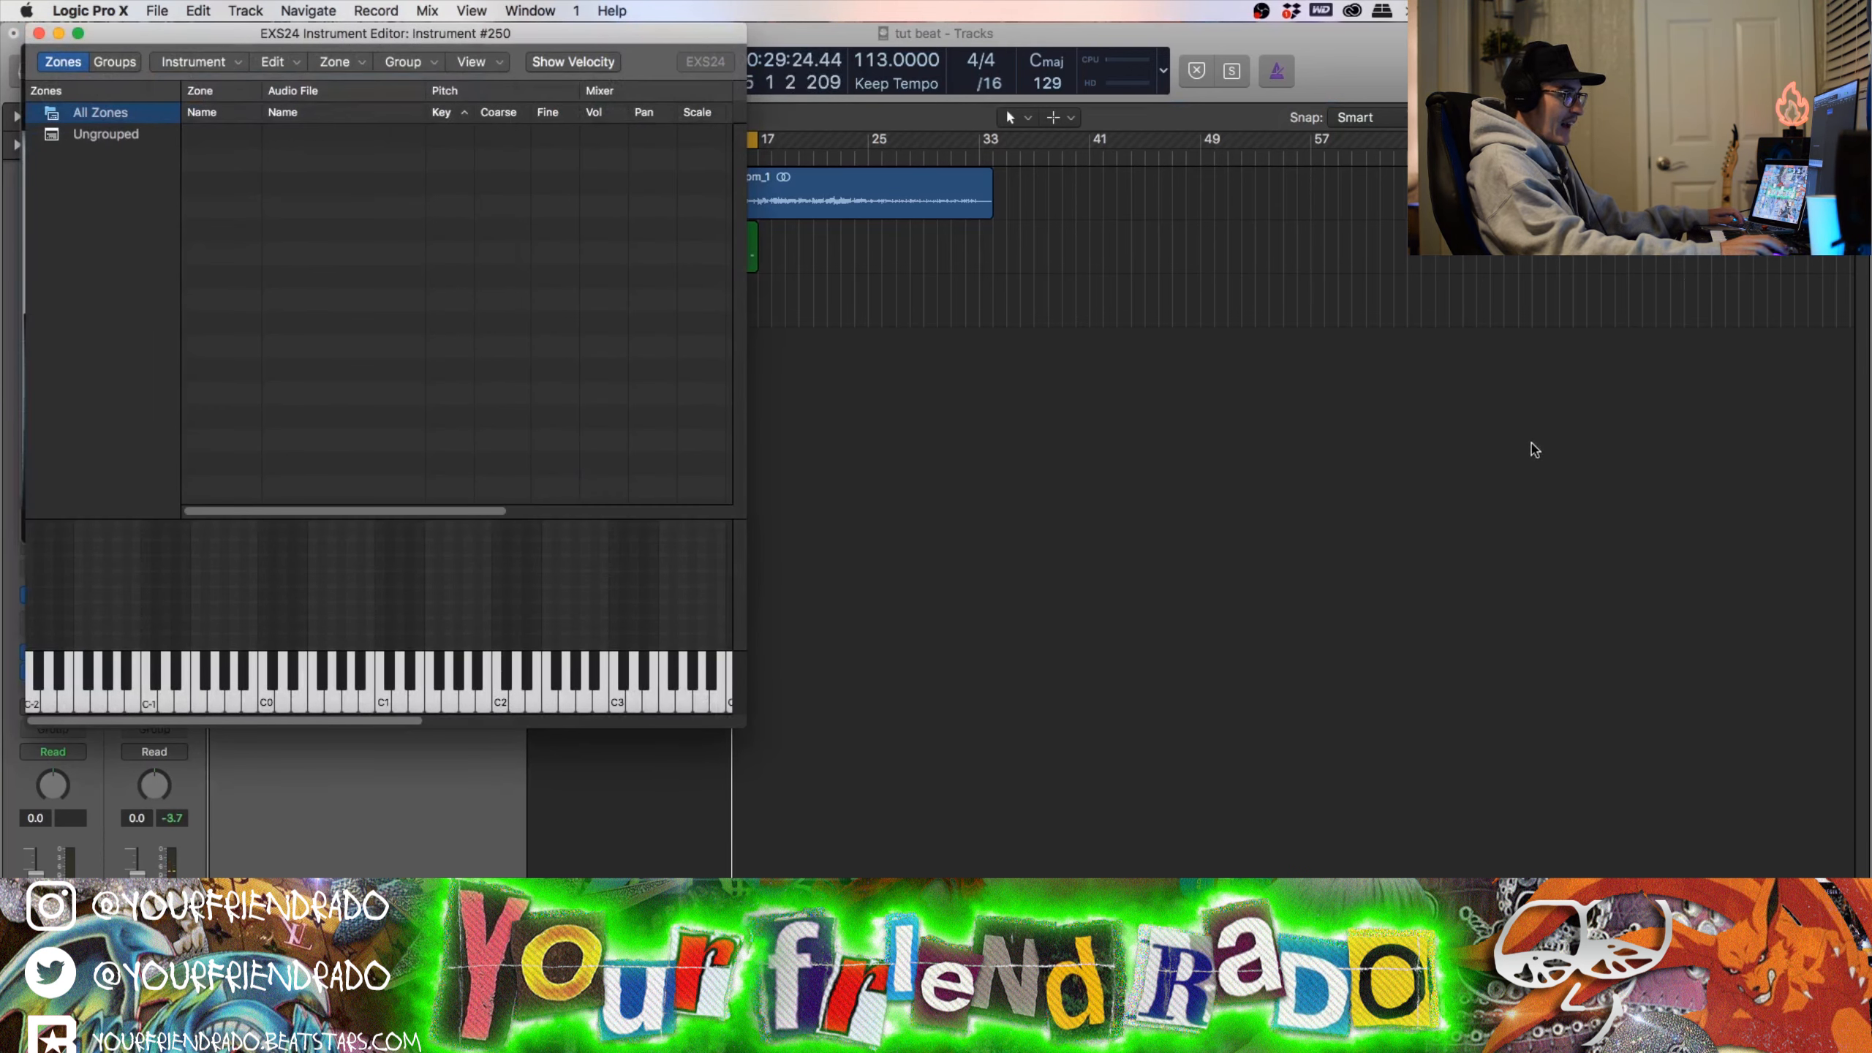
Step: Load RADO HH 1.wav from the closed hats folder into the new instrument as a zone and enable 1Shot for it
{"action": "key", "text": "f"}
{"action": "left_click", "coordinate": [1463, 148]}
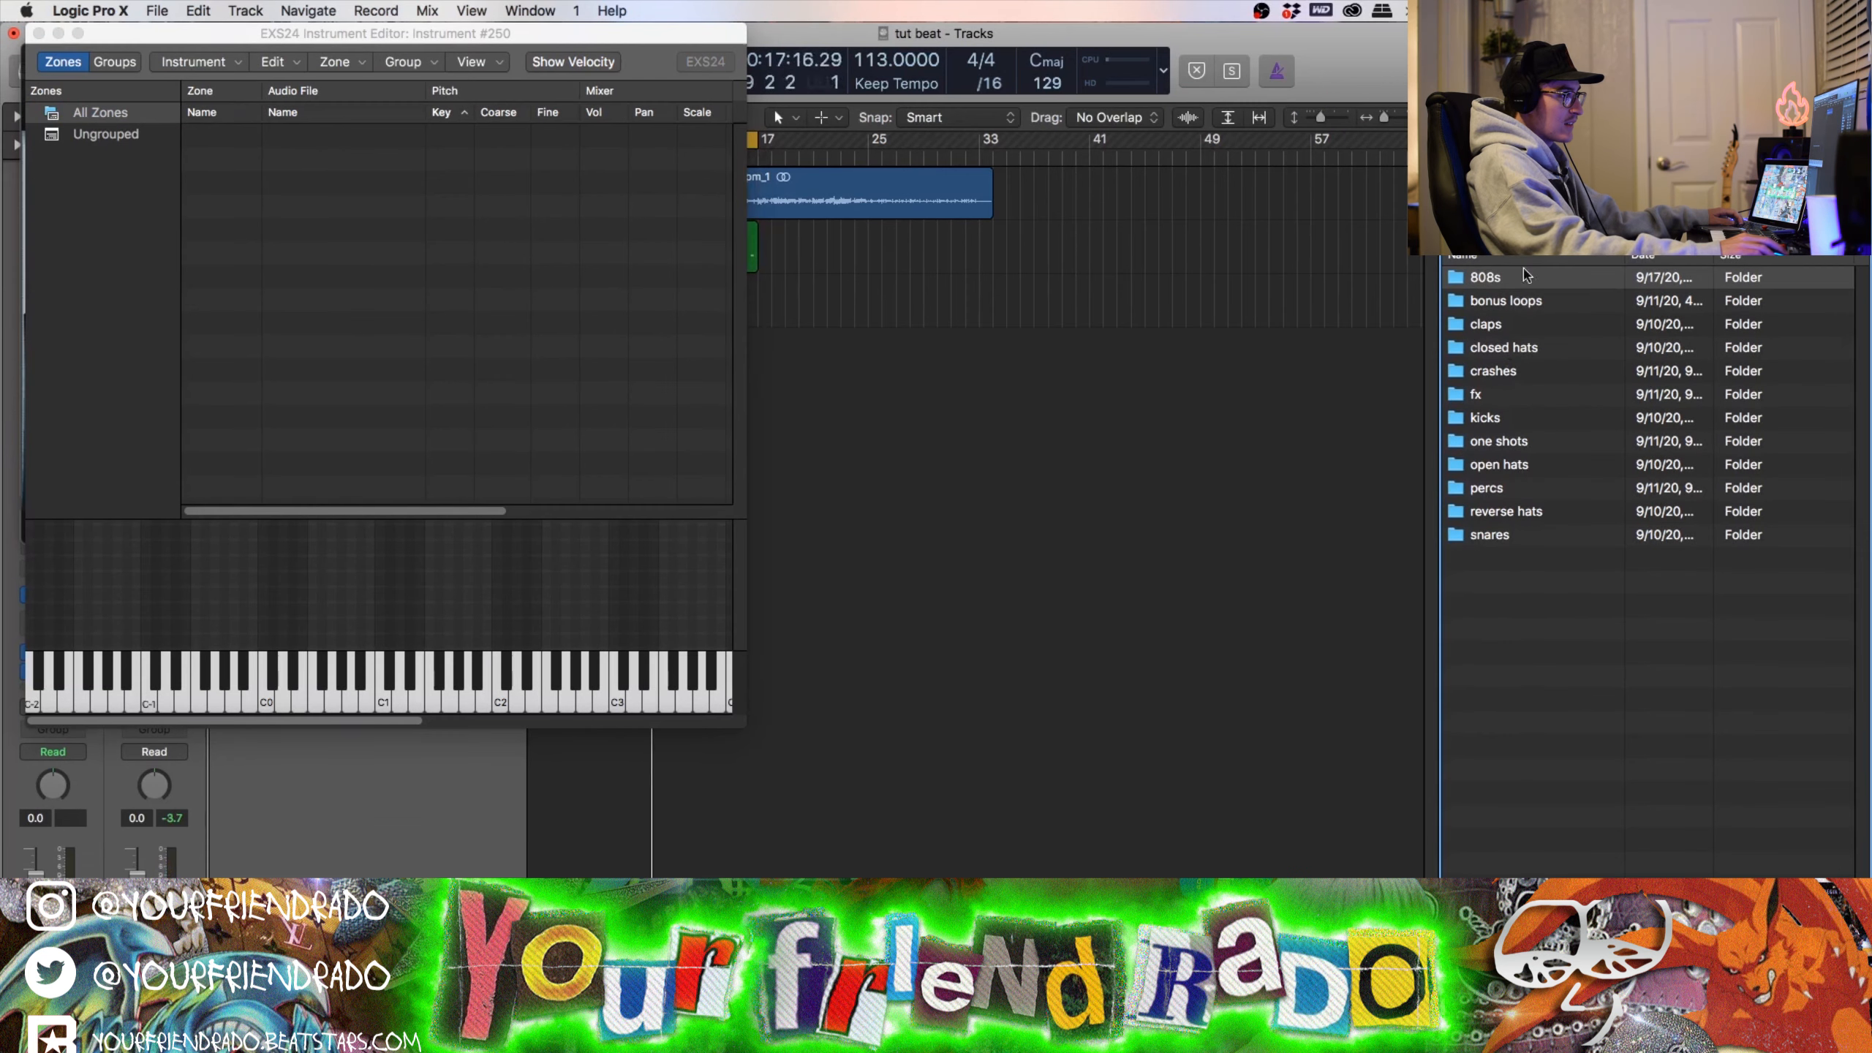
{"action": "double_click", "coordinate": [1524, 347]}
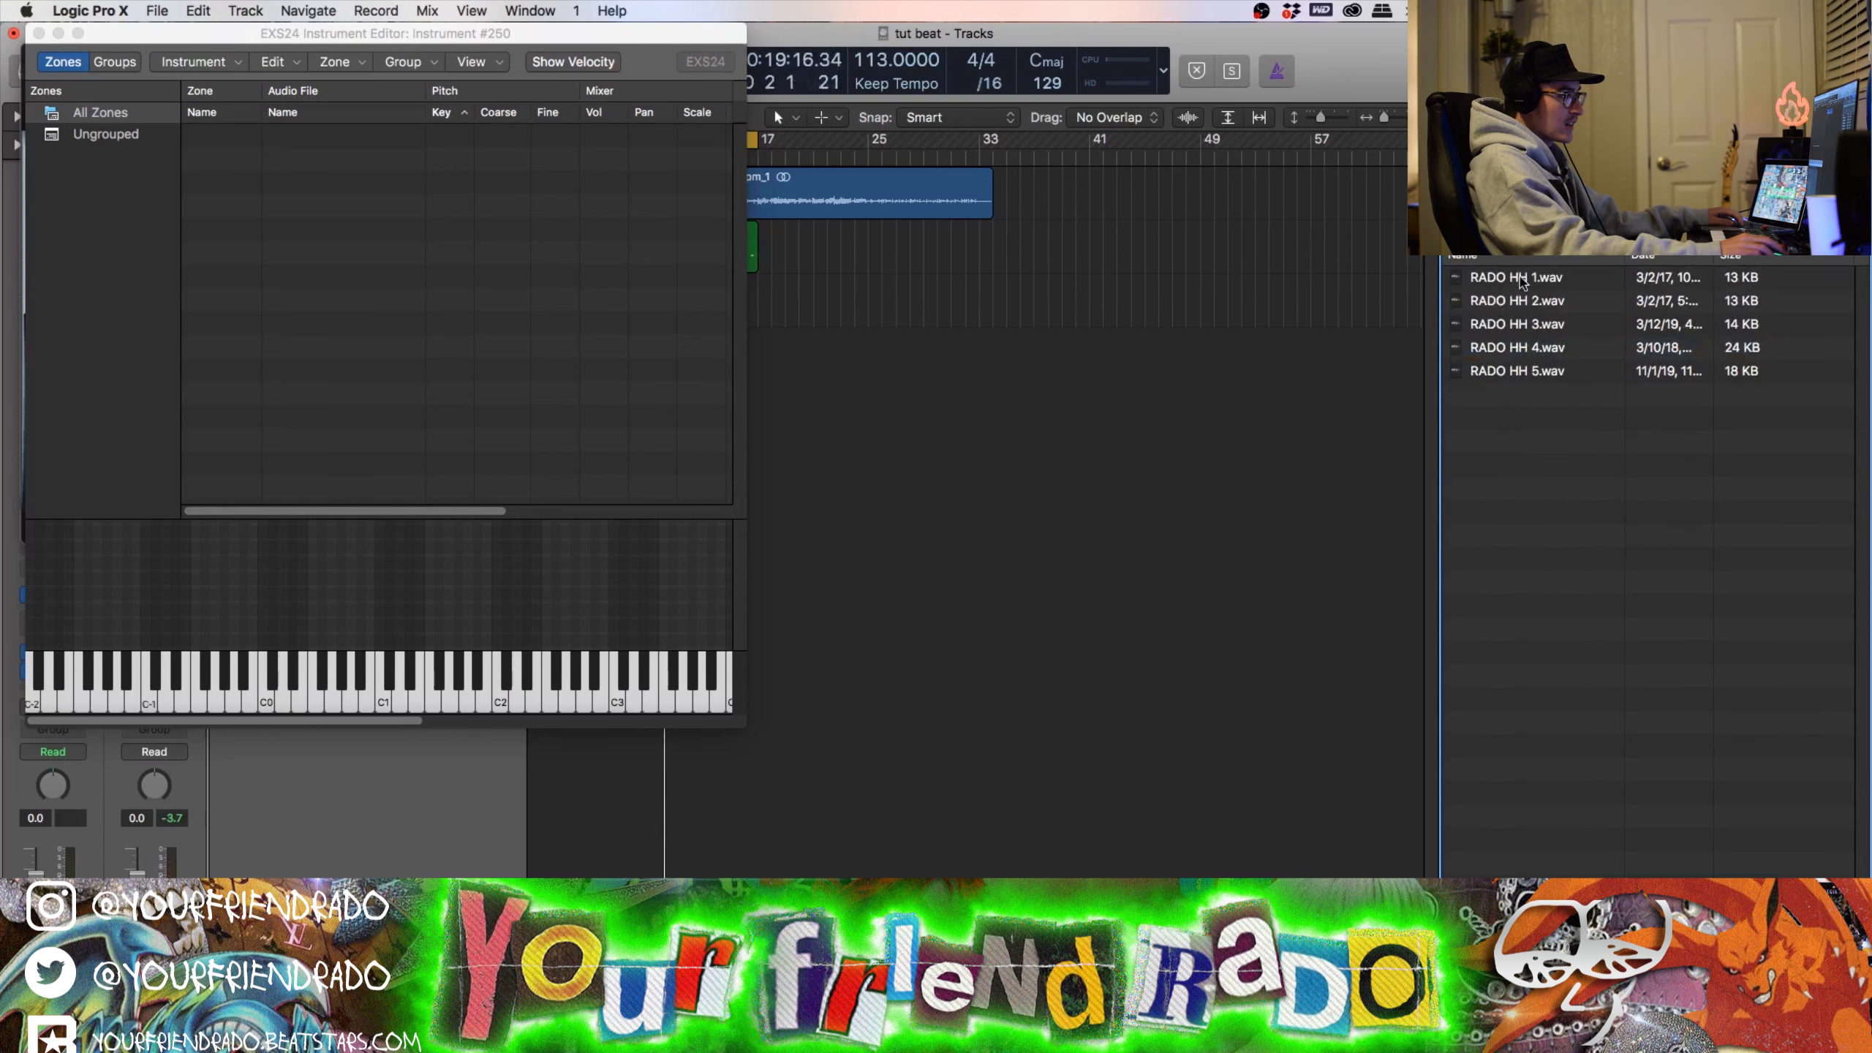
{"action": "left_click_drag", "start_coordinate": [1516, 278], "coordinate": [635, 280]}
{"action": "scroll", "coordinate": [639, 279], "scroll_direction": "right", "scroll_amount": 5}
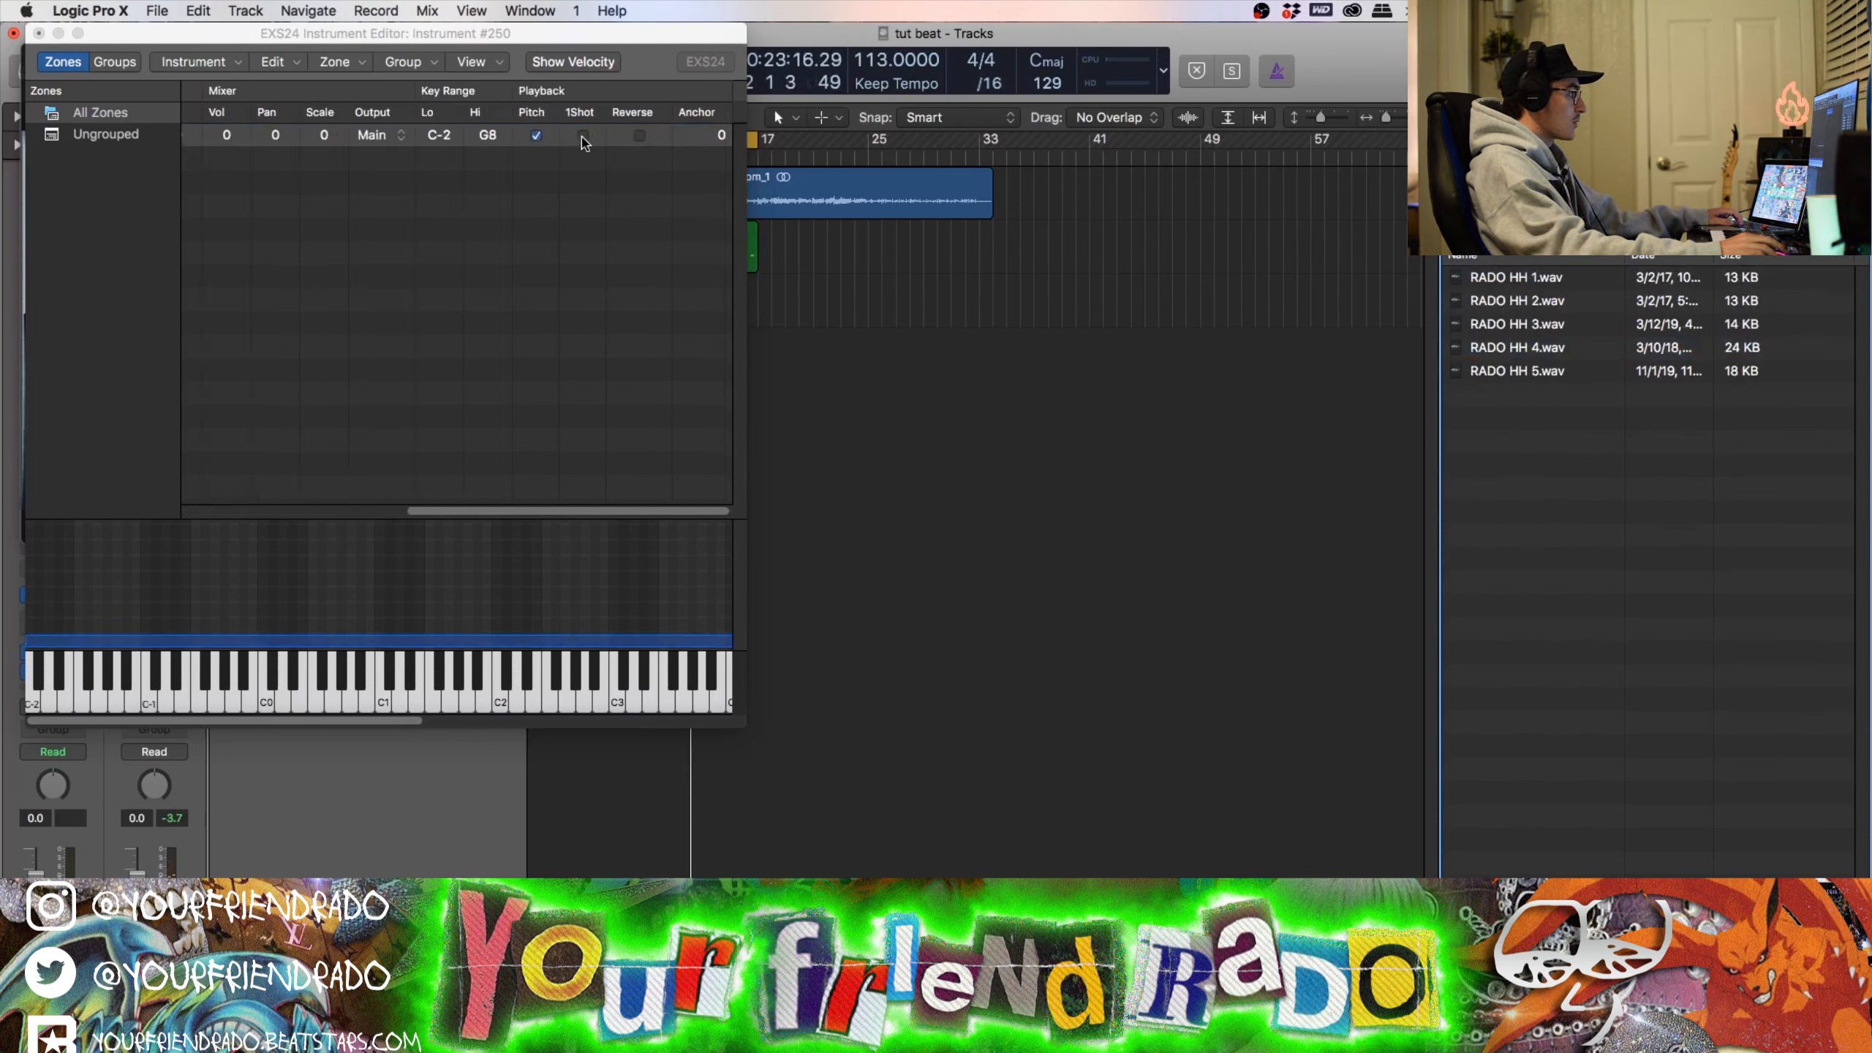
{"action": "left_click", "coordinate": [583, 137]}
Step: Save the instrument as RADO HH 1, replacing the existing file, and close the editor and the sampler window
{"action": "left_click", "coordinate": [193, 62]}
{"action": "left_click", "coordinate": [228, 153]}
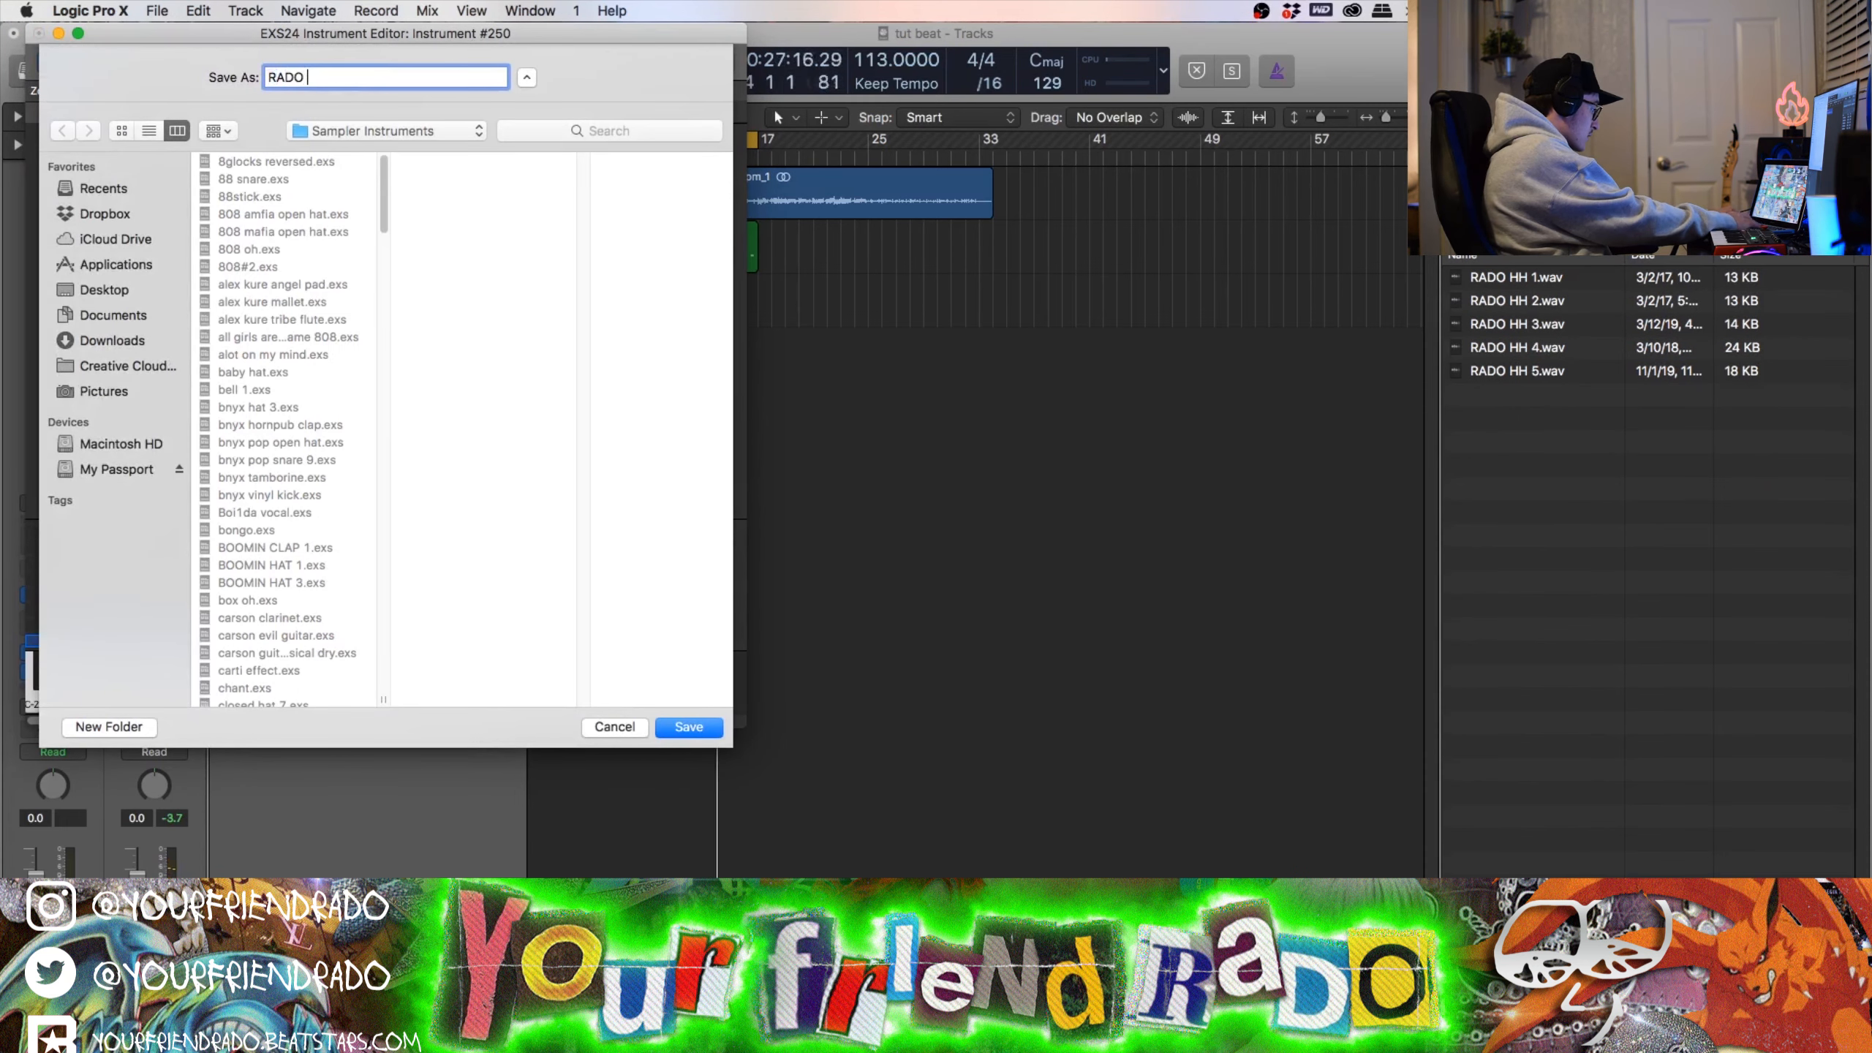
{"action": "type", "text": "RADO HH 1"}
{"action": "key", "text": "Return"}
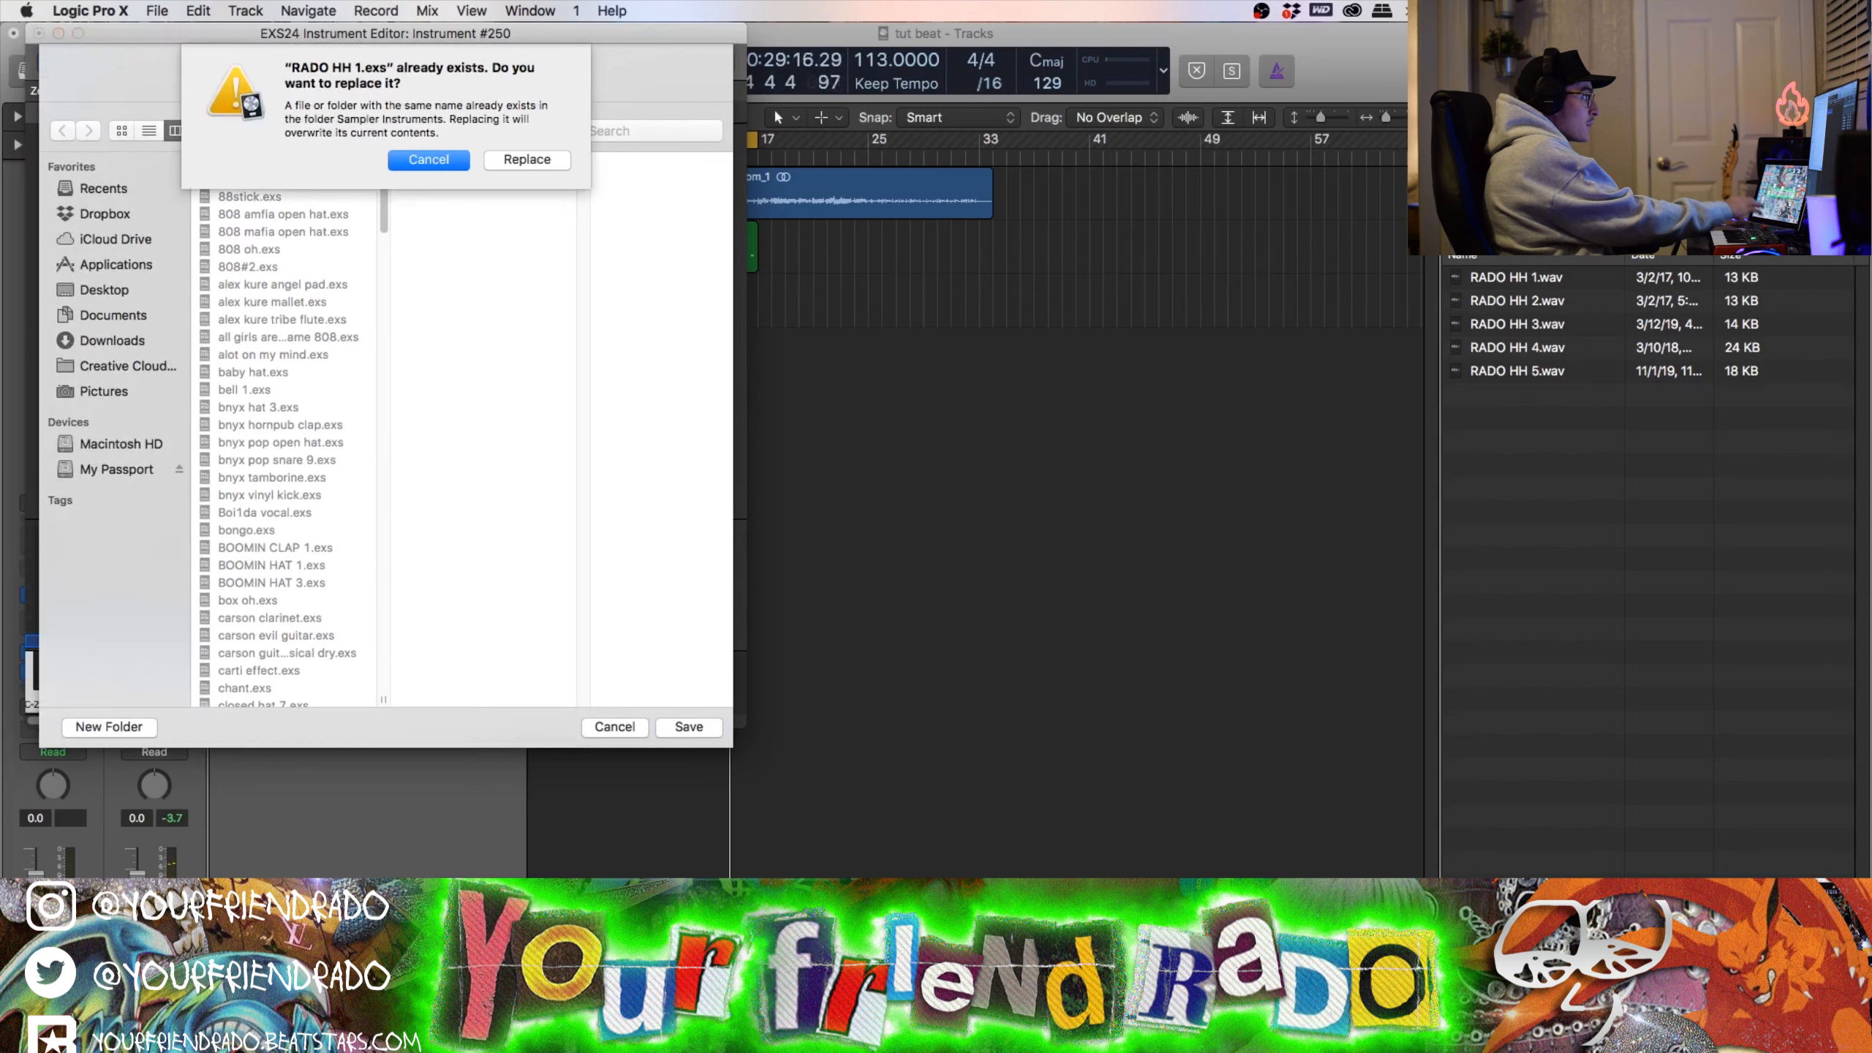
{"action": "left_click", "coordinate": [547, 162]}
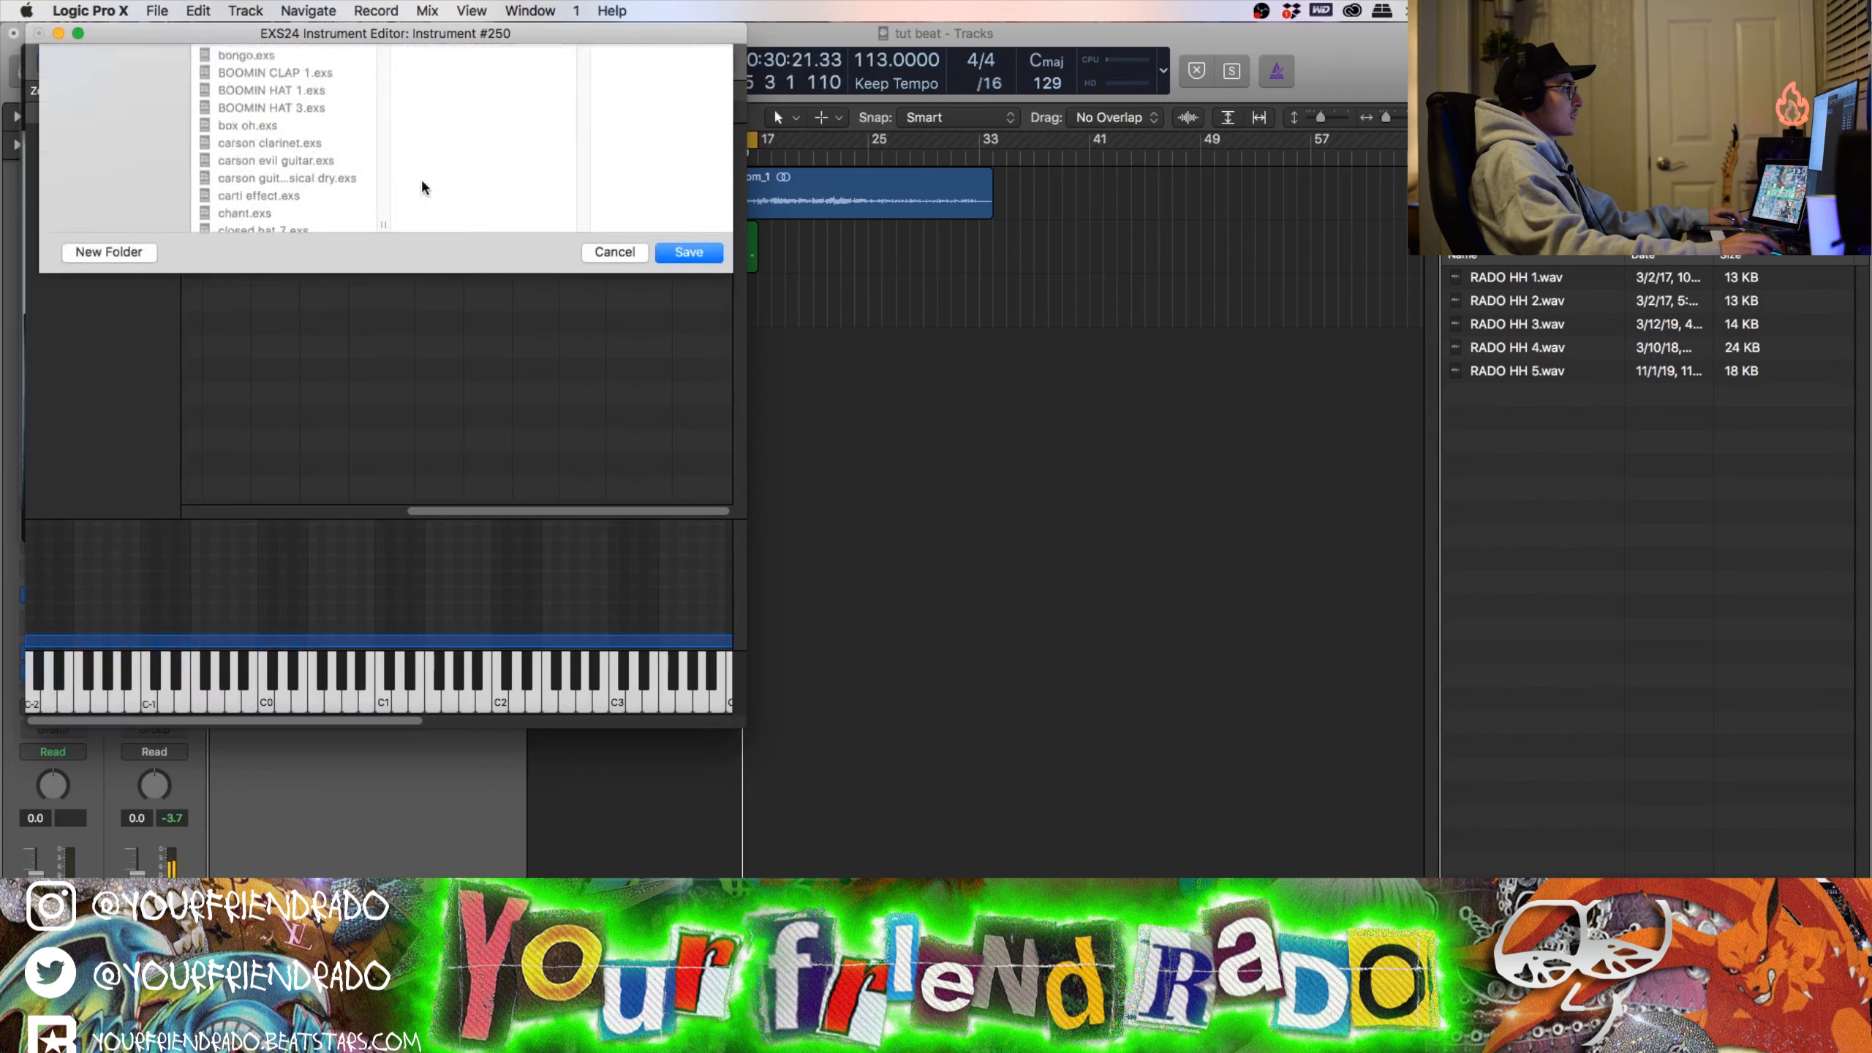
{"action": "key", "text": "super+w"}
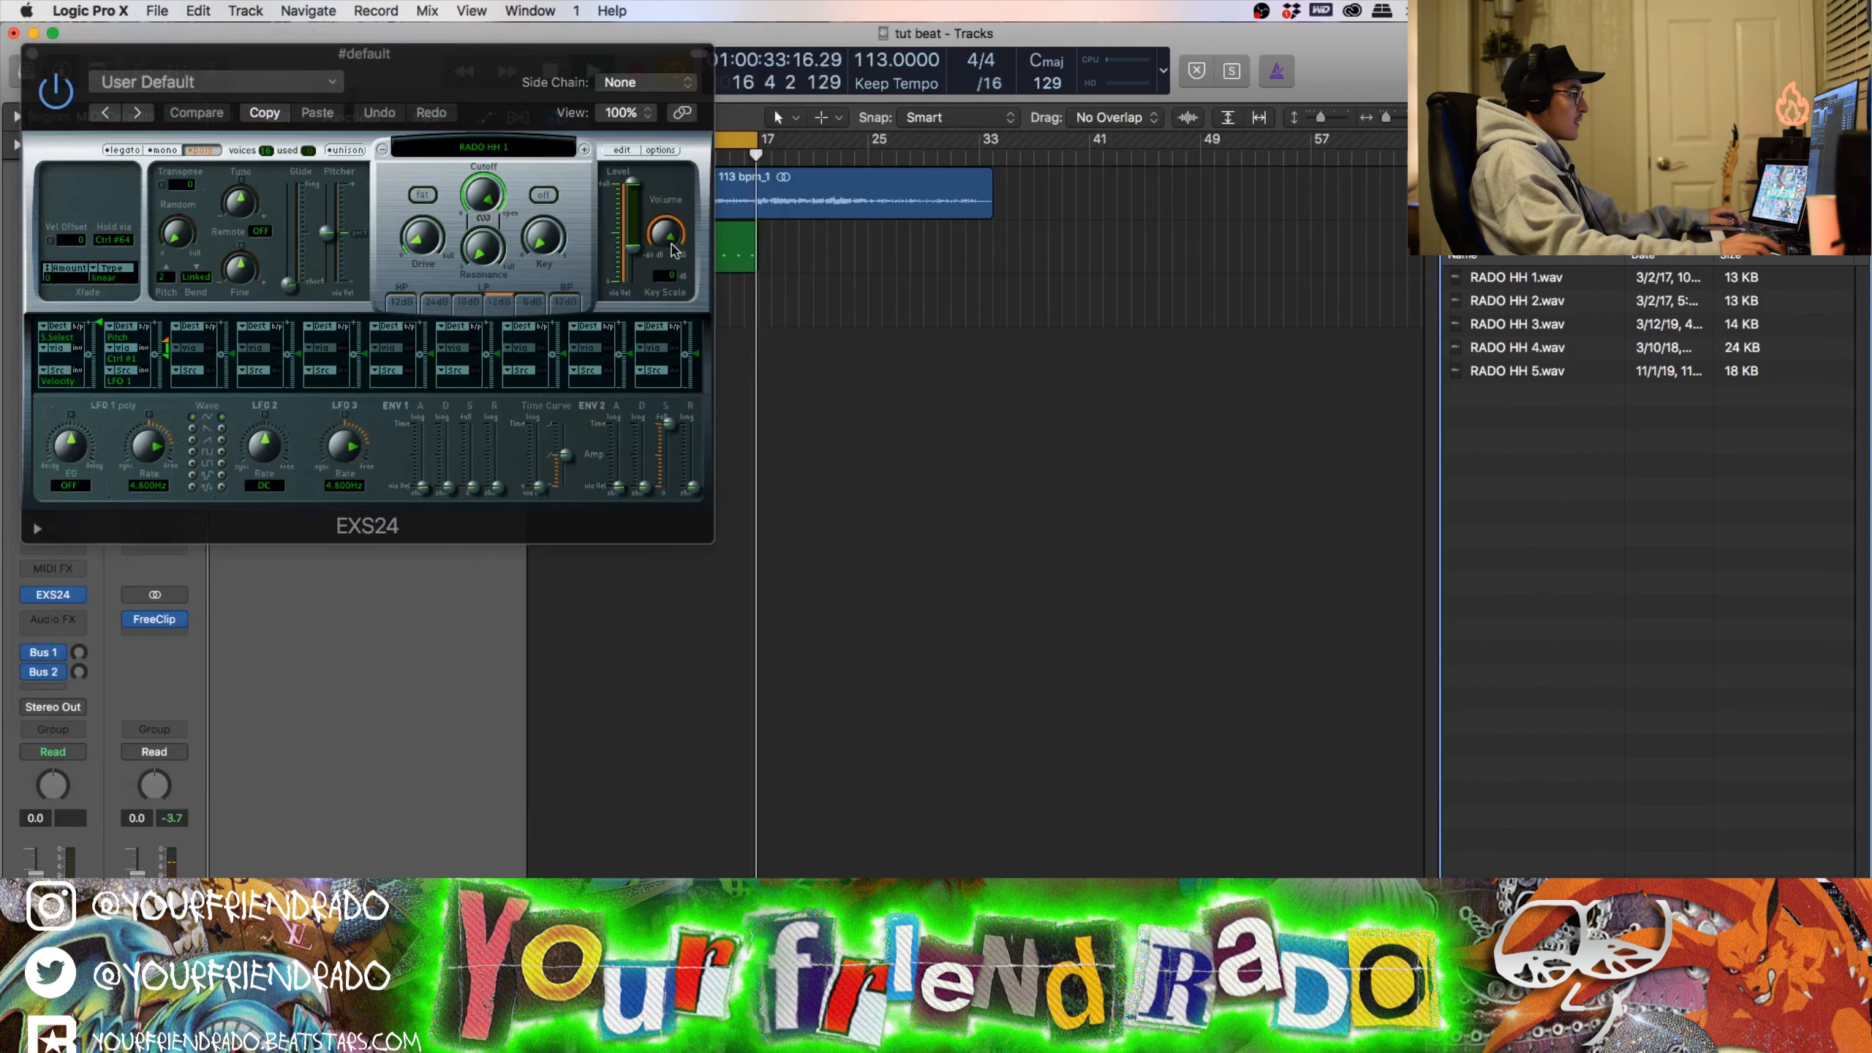
{"action": "left_click", "coordinate": [30, 53]}
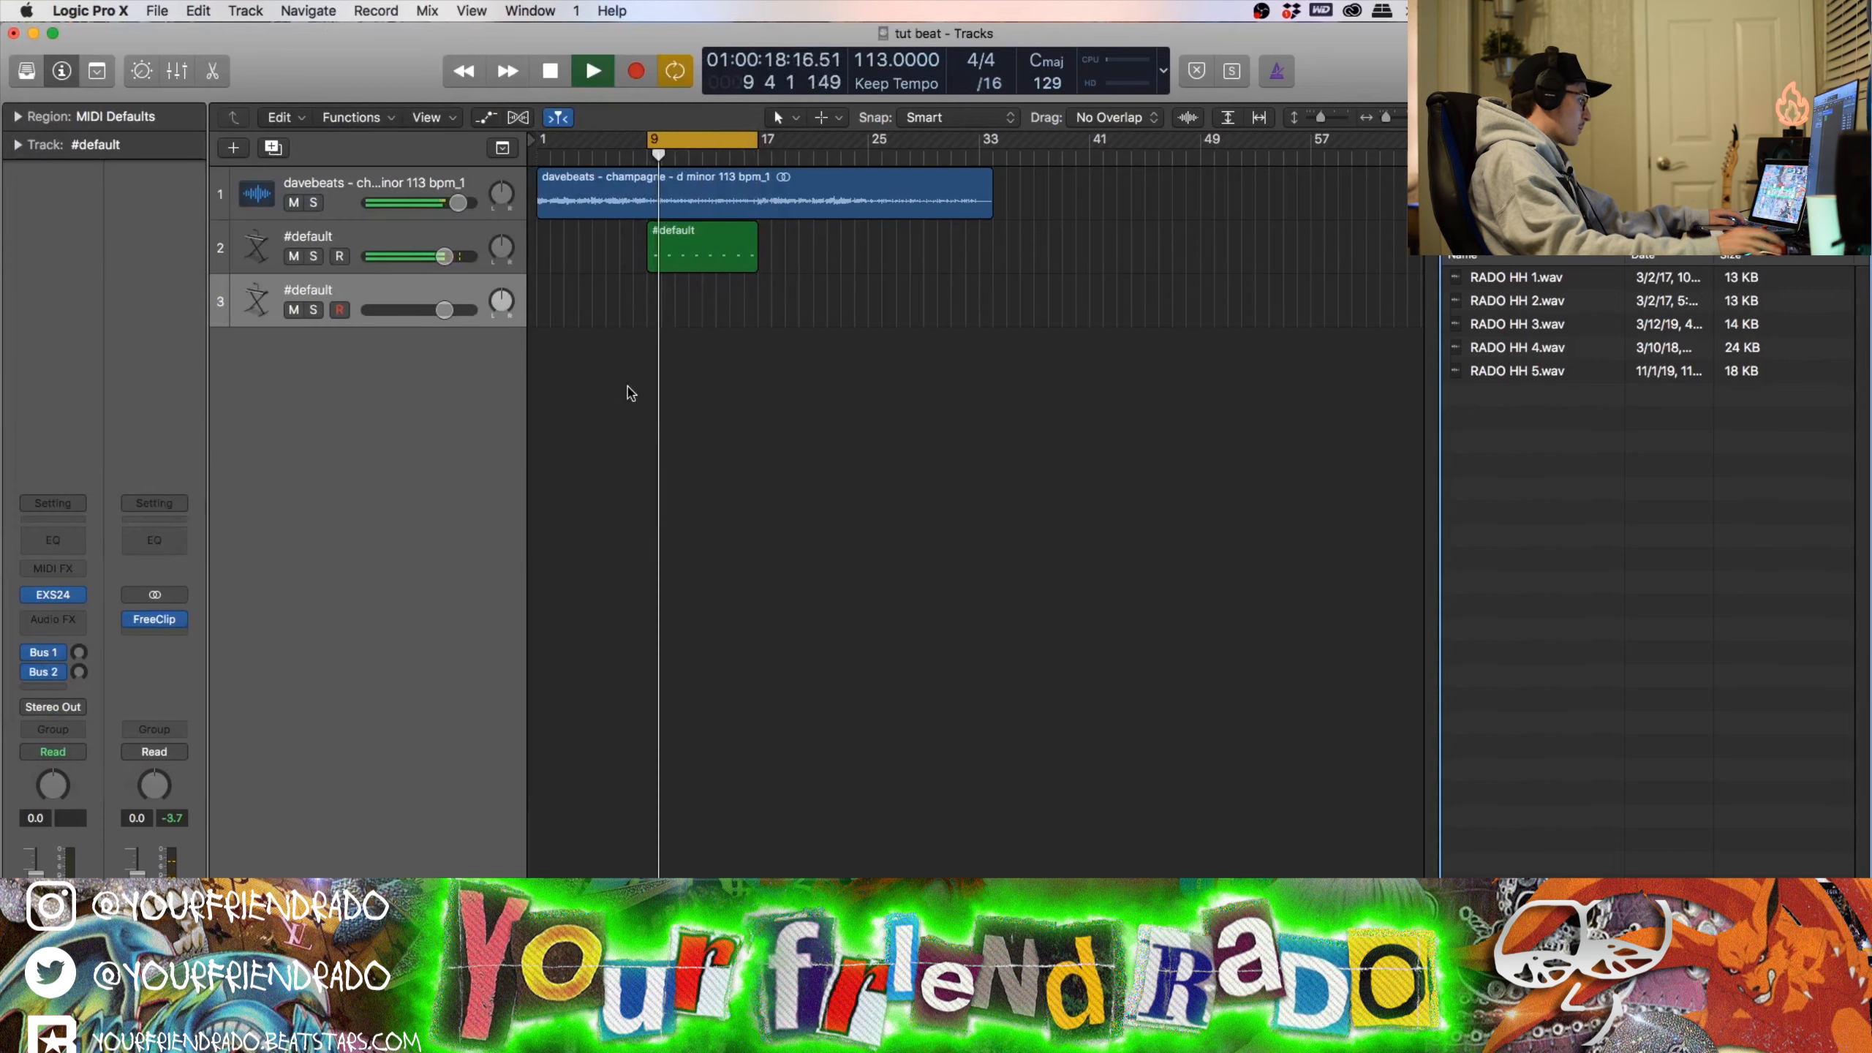
Step: Draw an empty MIDI region from bar 9 to bar 17 on the hi-hat track and hide the file browser
{"action": "key", "text": "t"}
{"action": "key", "text": "p"}
{"action": "left_click", "coordinate": [654, 301]}
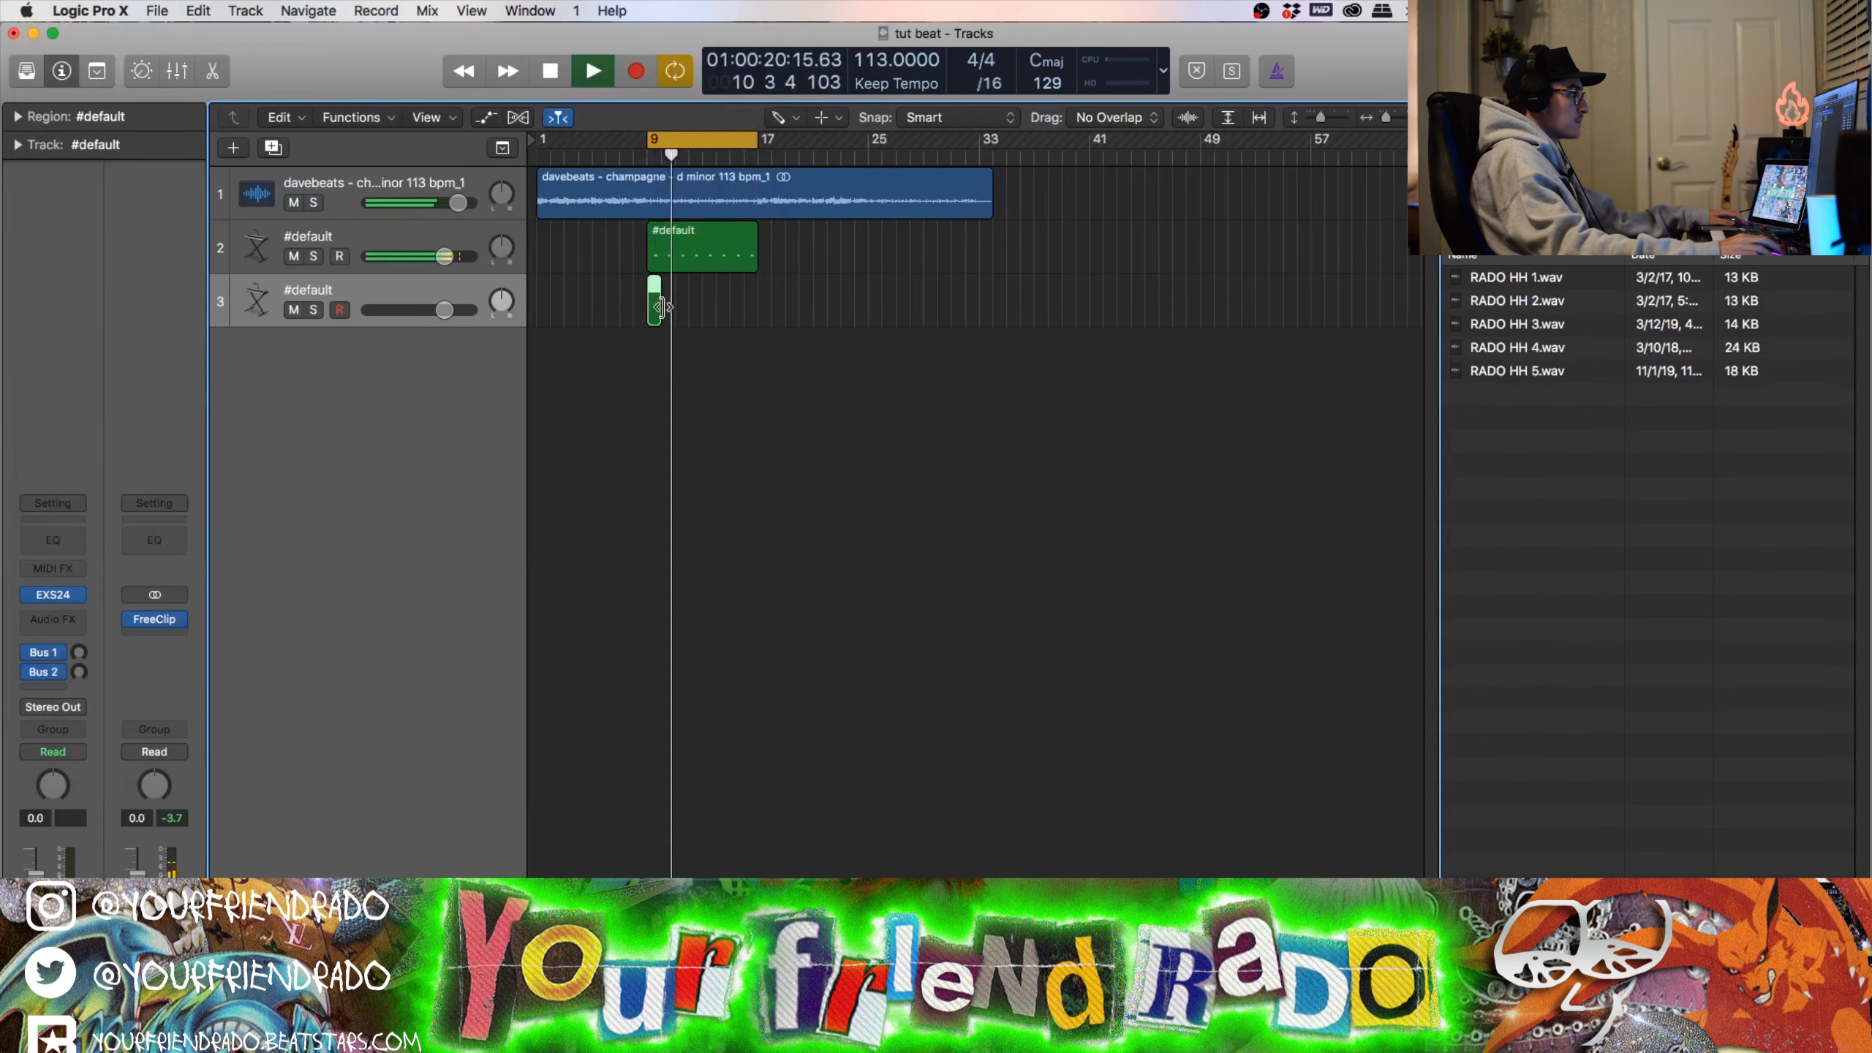
{"action": "left_click_drag", "start_coordinate": [679, 313], "coordinate": [757, 325]}
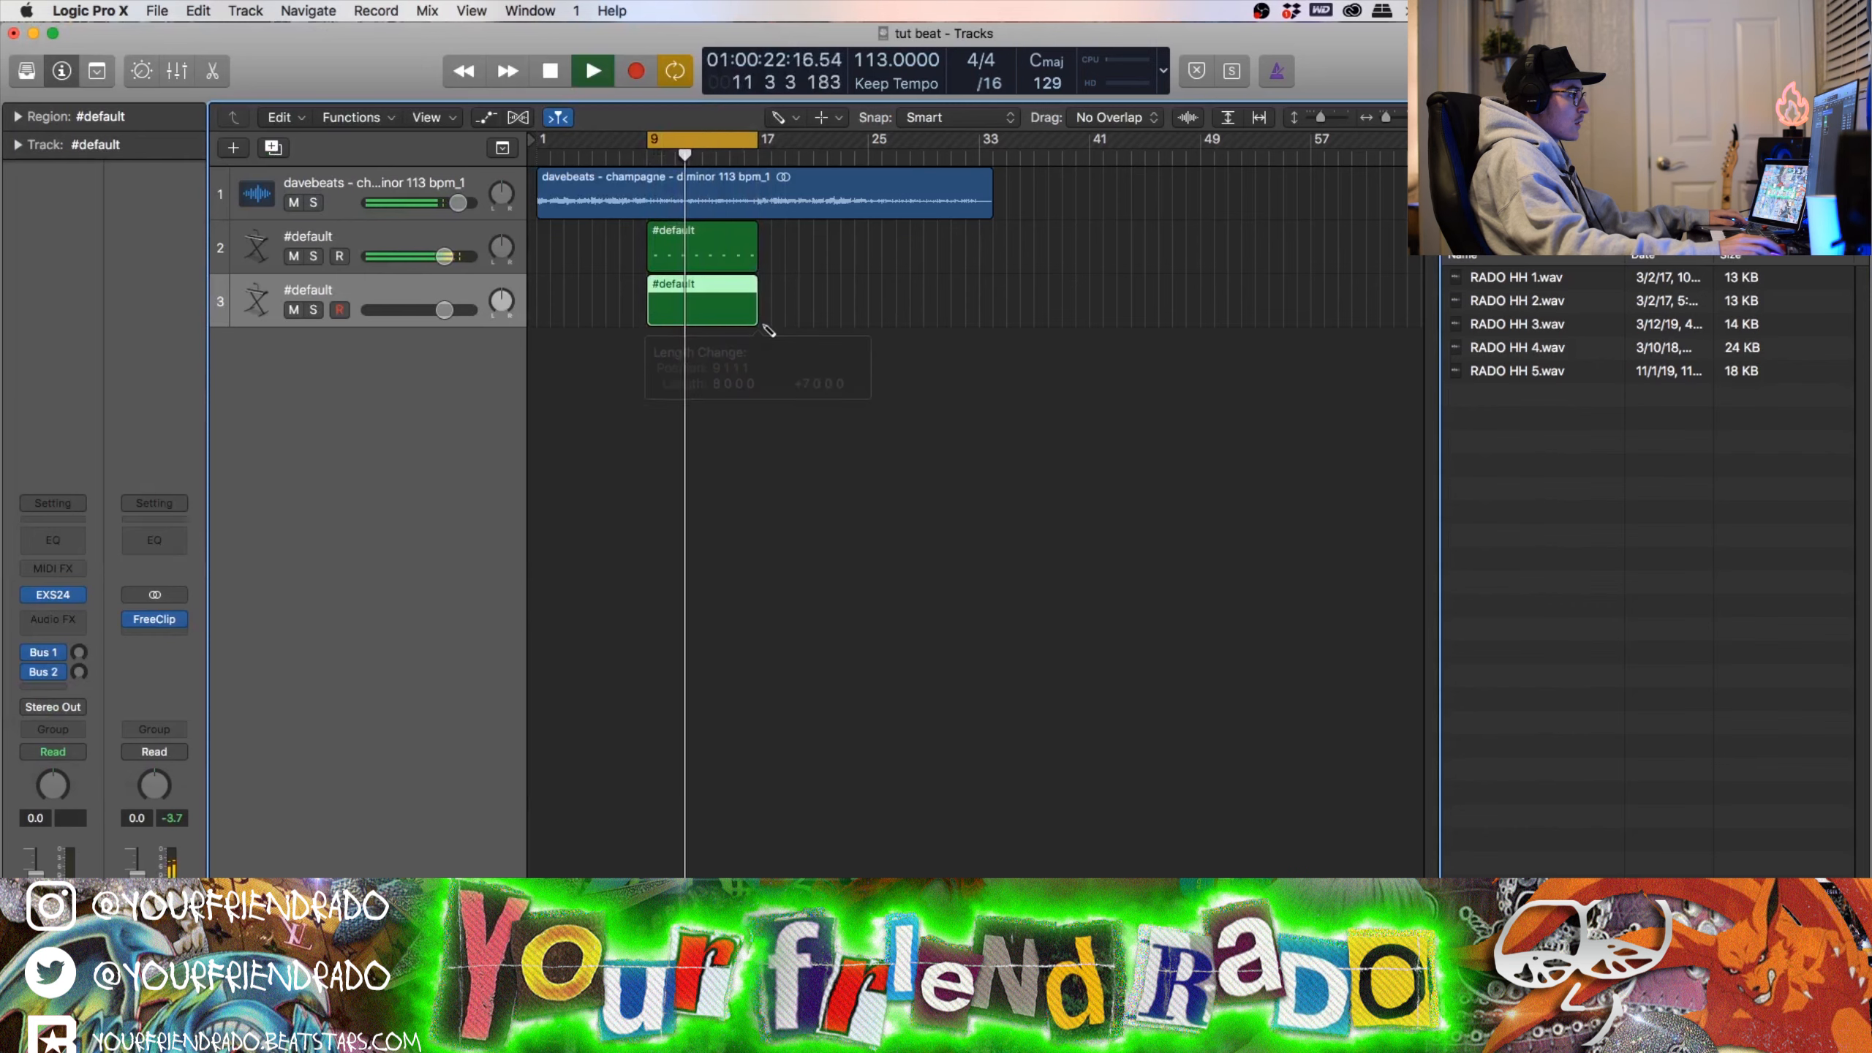
{"action": "key", "text": "f"}
{"action": "key", "text": "t"}
{"action": "key", "text": "t"}
Step: Open the hi-hat region in the Piano Roll and check the Time Quantize options, leaving 1/32 Note selected
{"action": "double_click", "coordinate": [698, 319]}
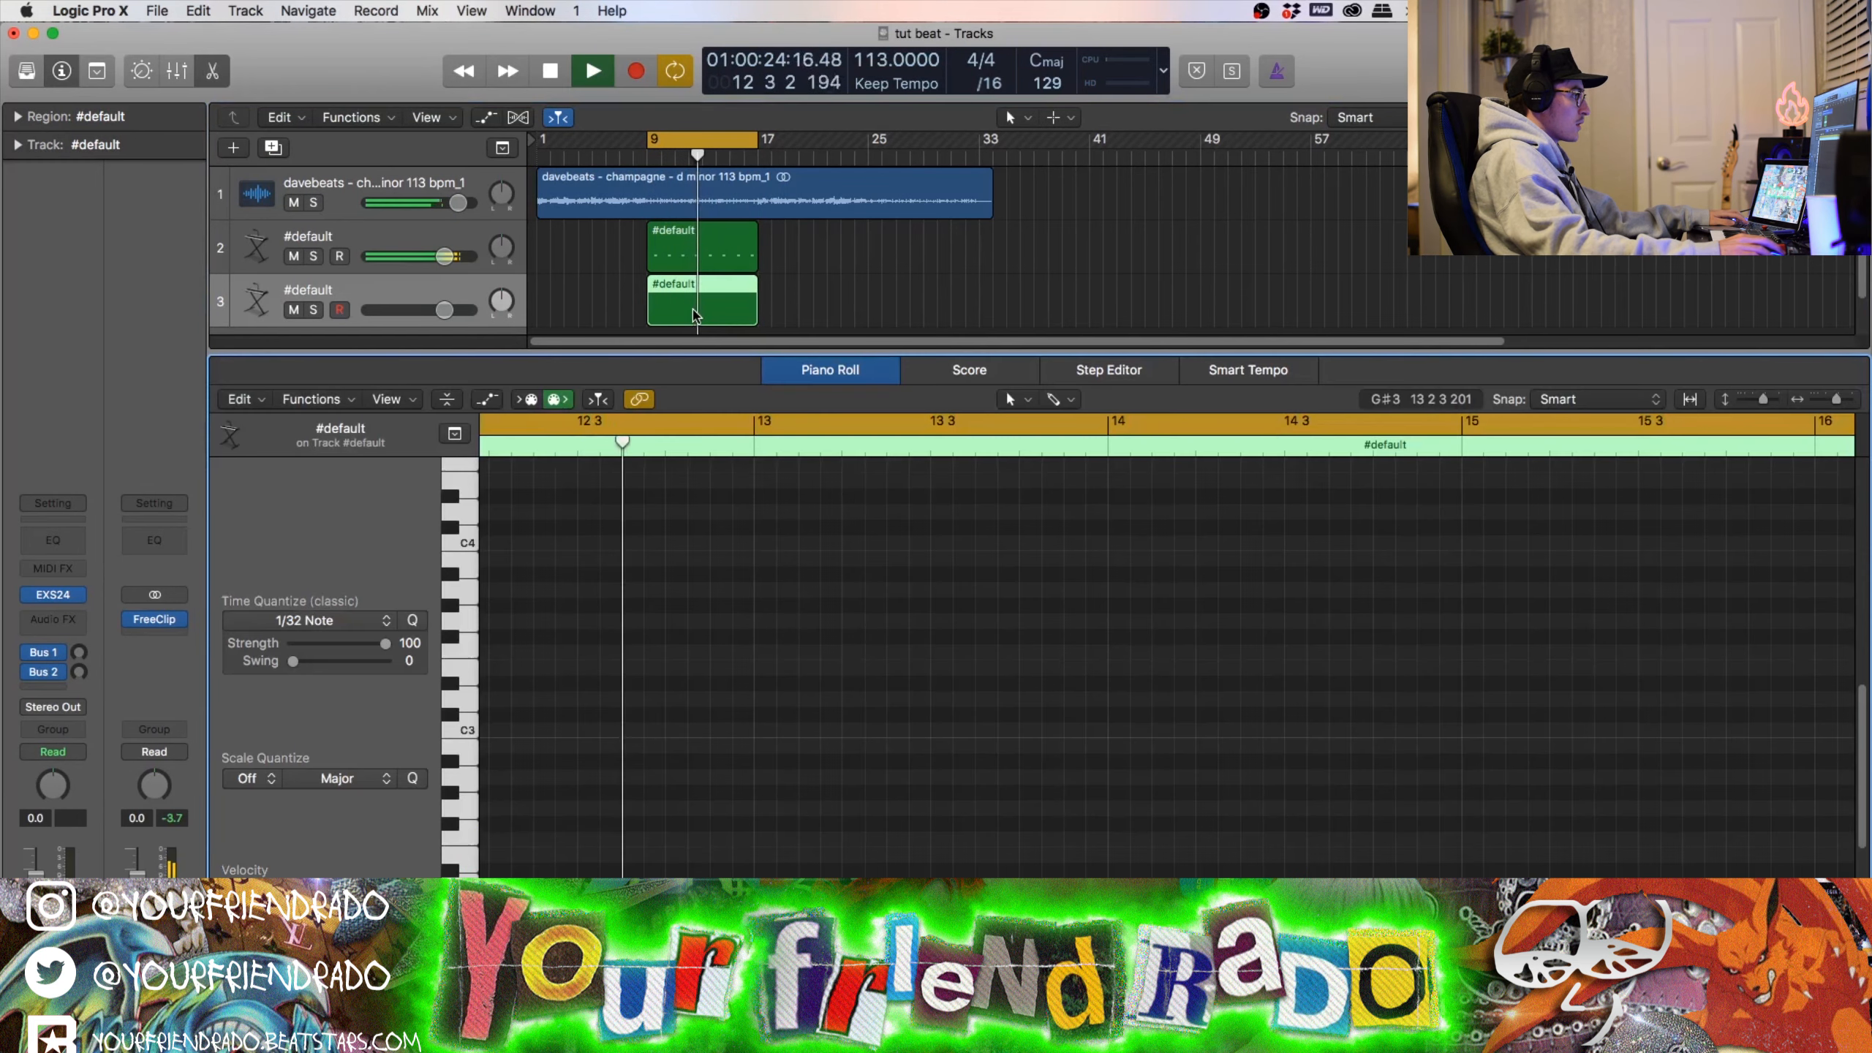
{"action": "key", "text": "space"}
{"action": "key", "text": "space"}
{"action": "key", "text": "space"}
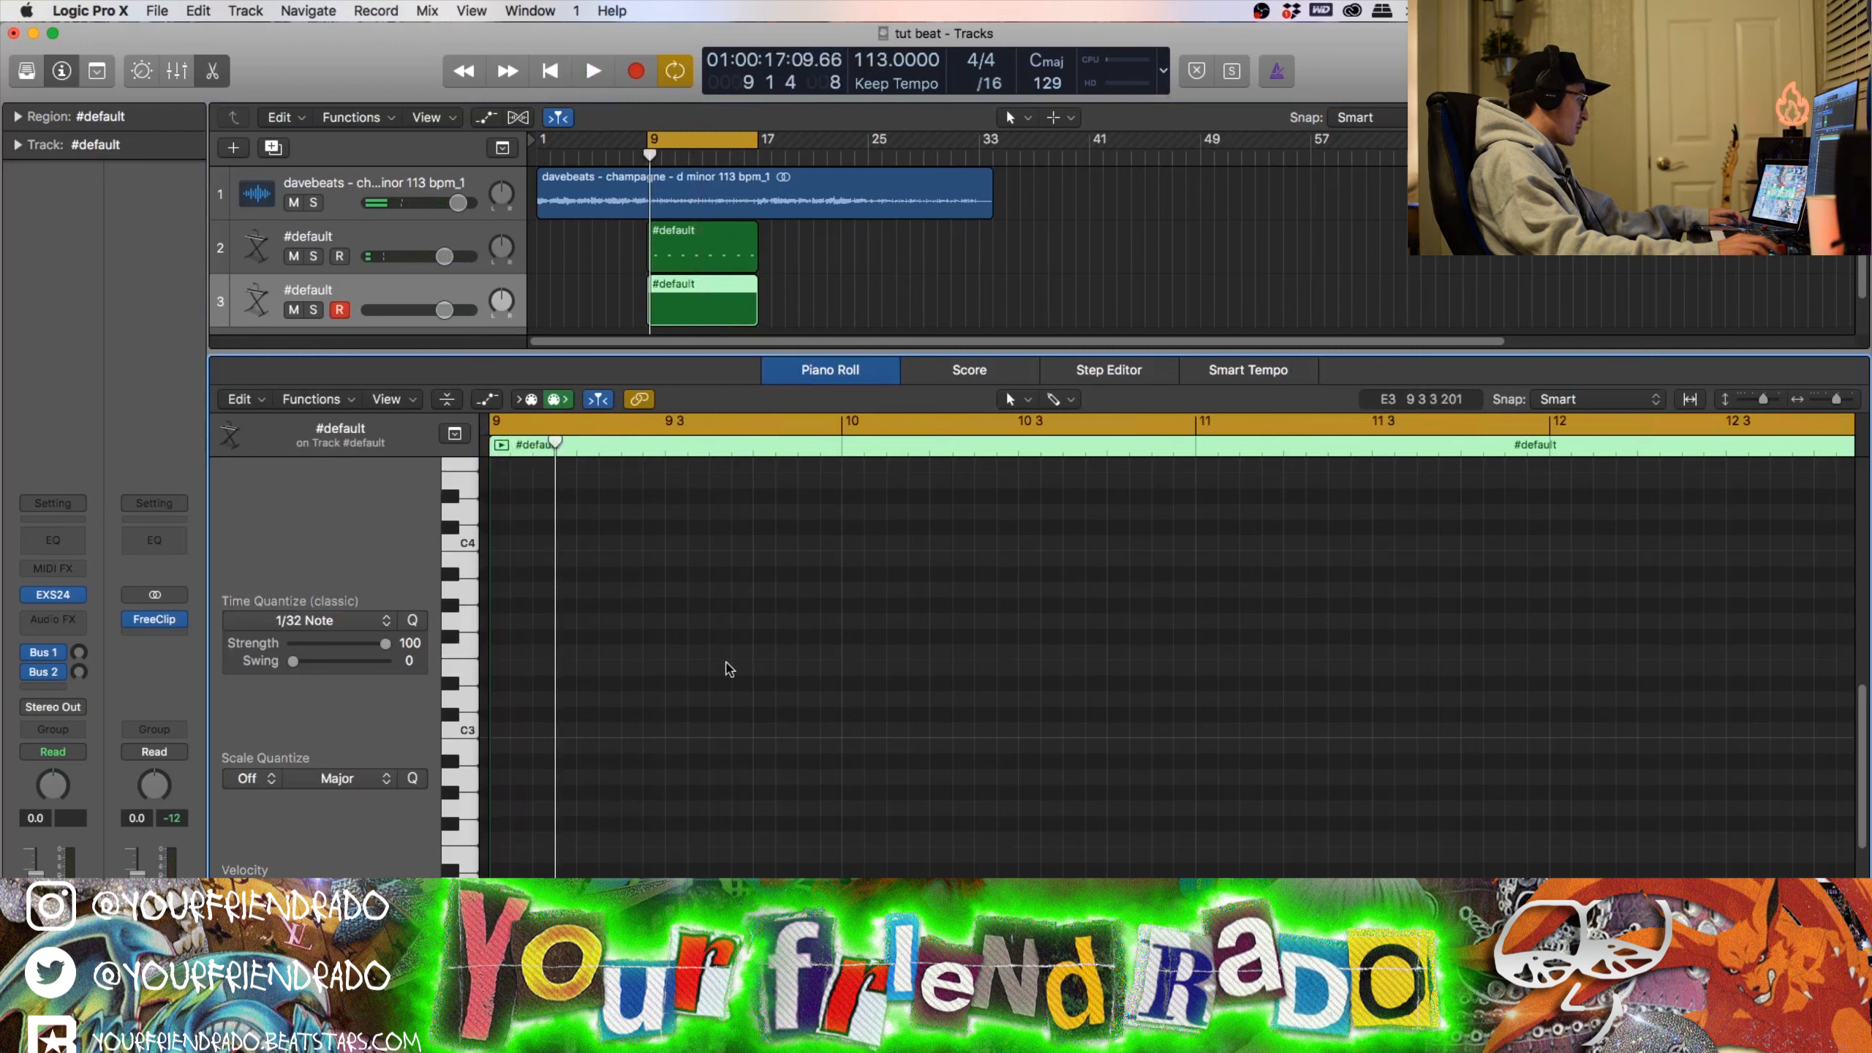
{"action": "left_click", "coordinate": [326, 621]}
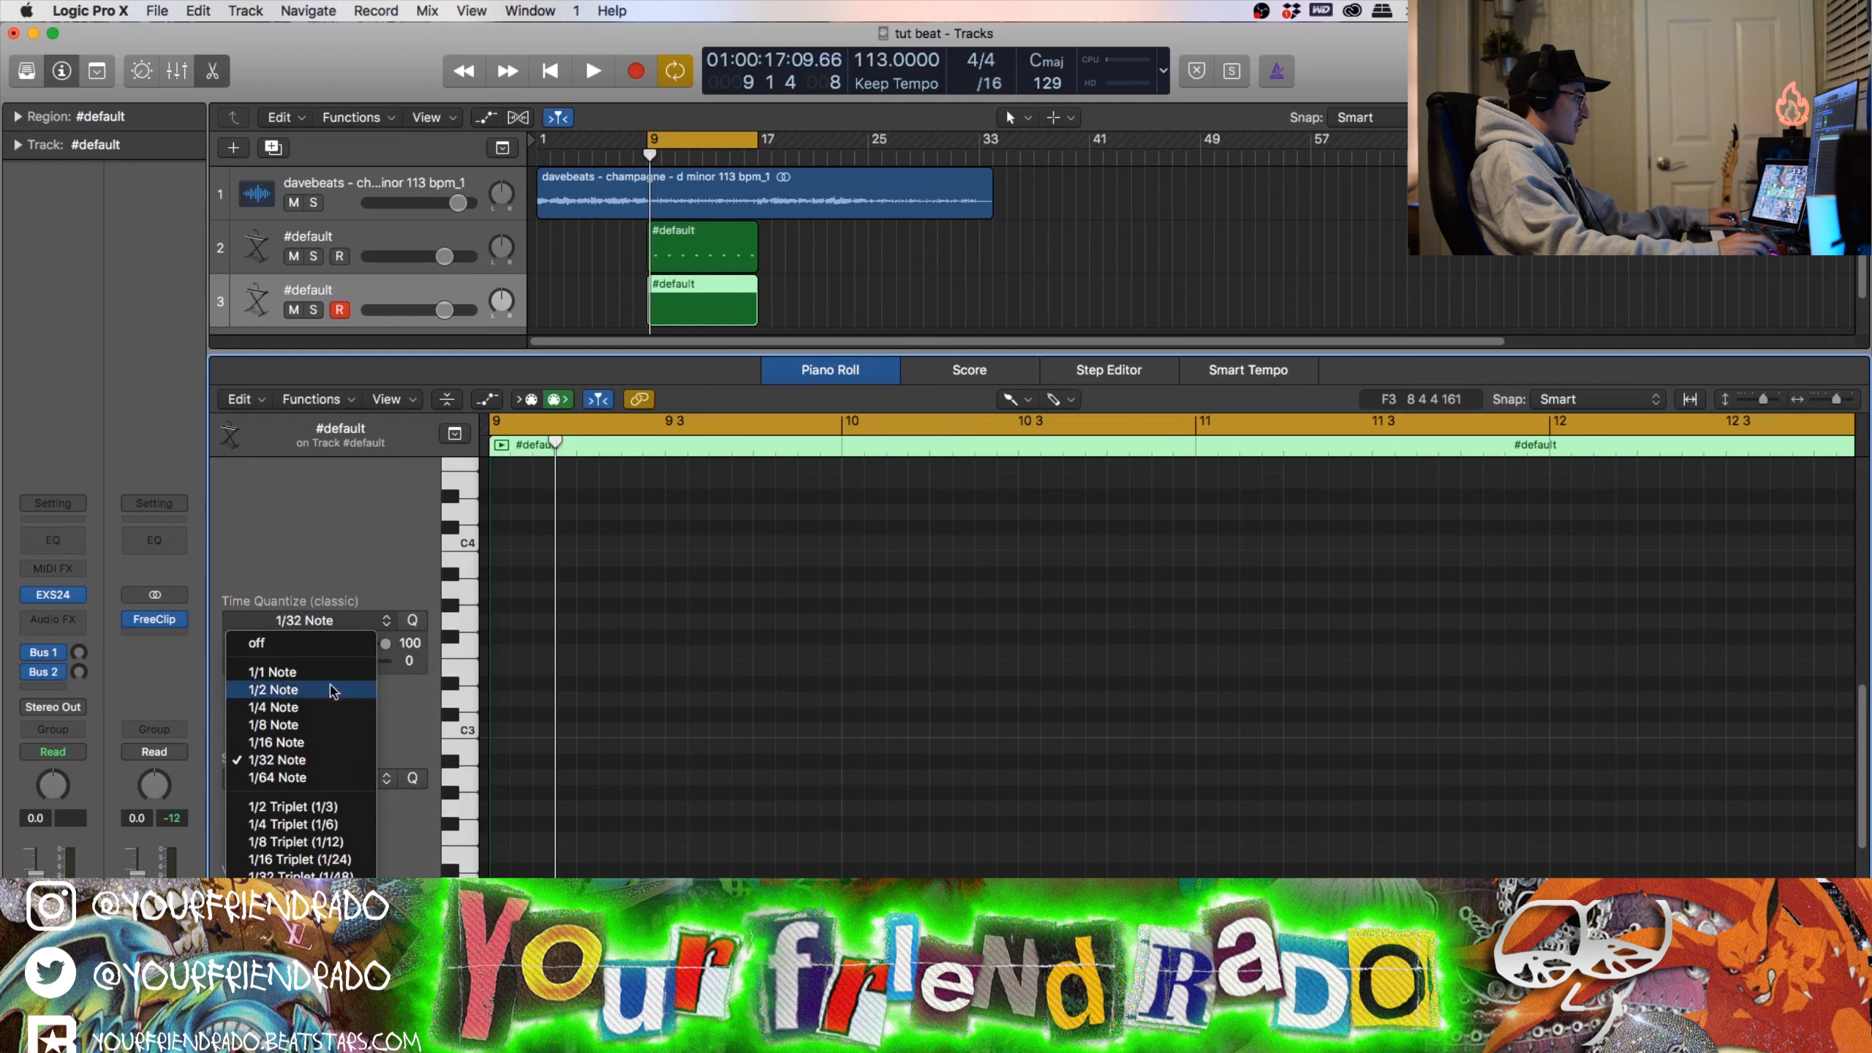
{"action": "left_click", "coordinate": [332, 623]}
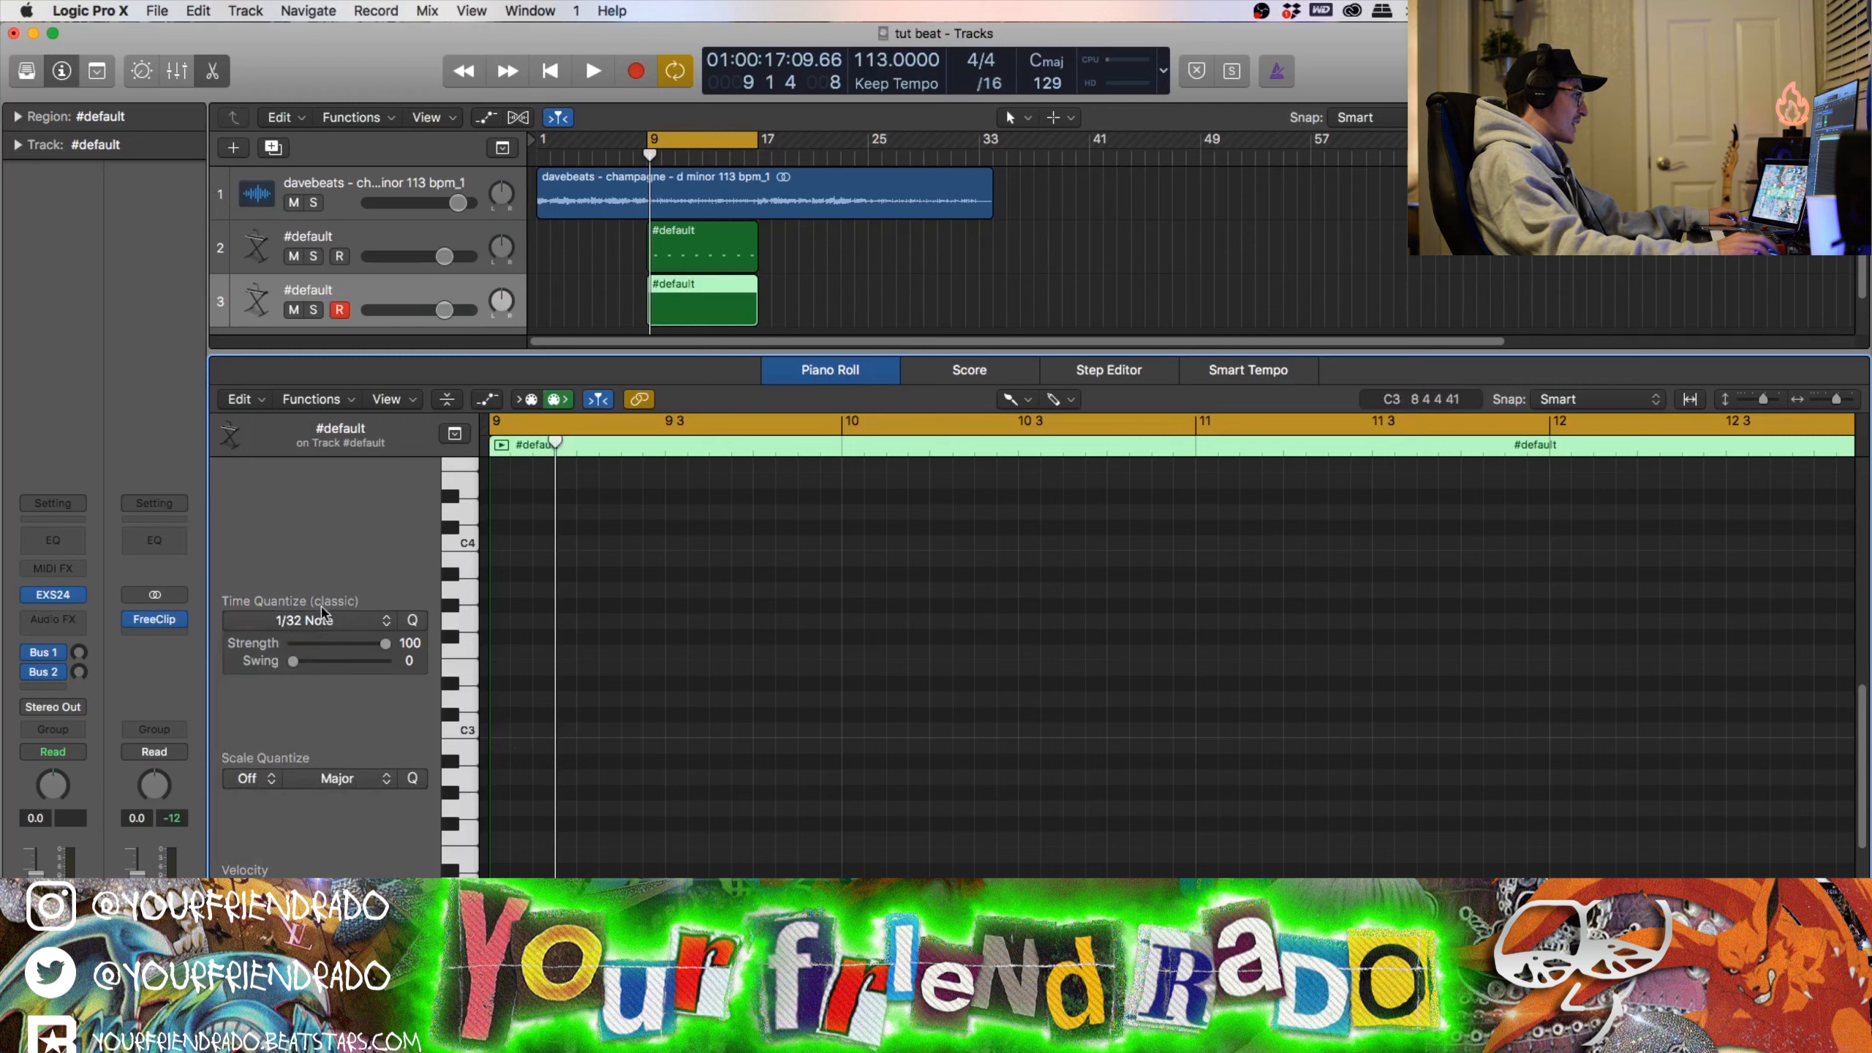
Step: Paint C3 hi-hat notes at eighth-note spacing from bar 9 to 9 3 3, with a four-note 1/32 roll on A2 at 9 2
{"action": "left_click", "coordinate": [495, 732]}
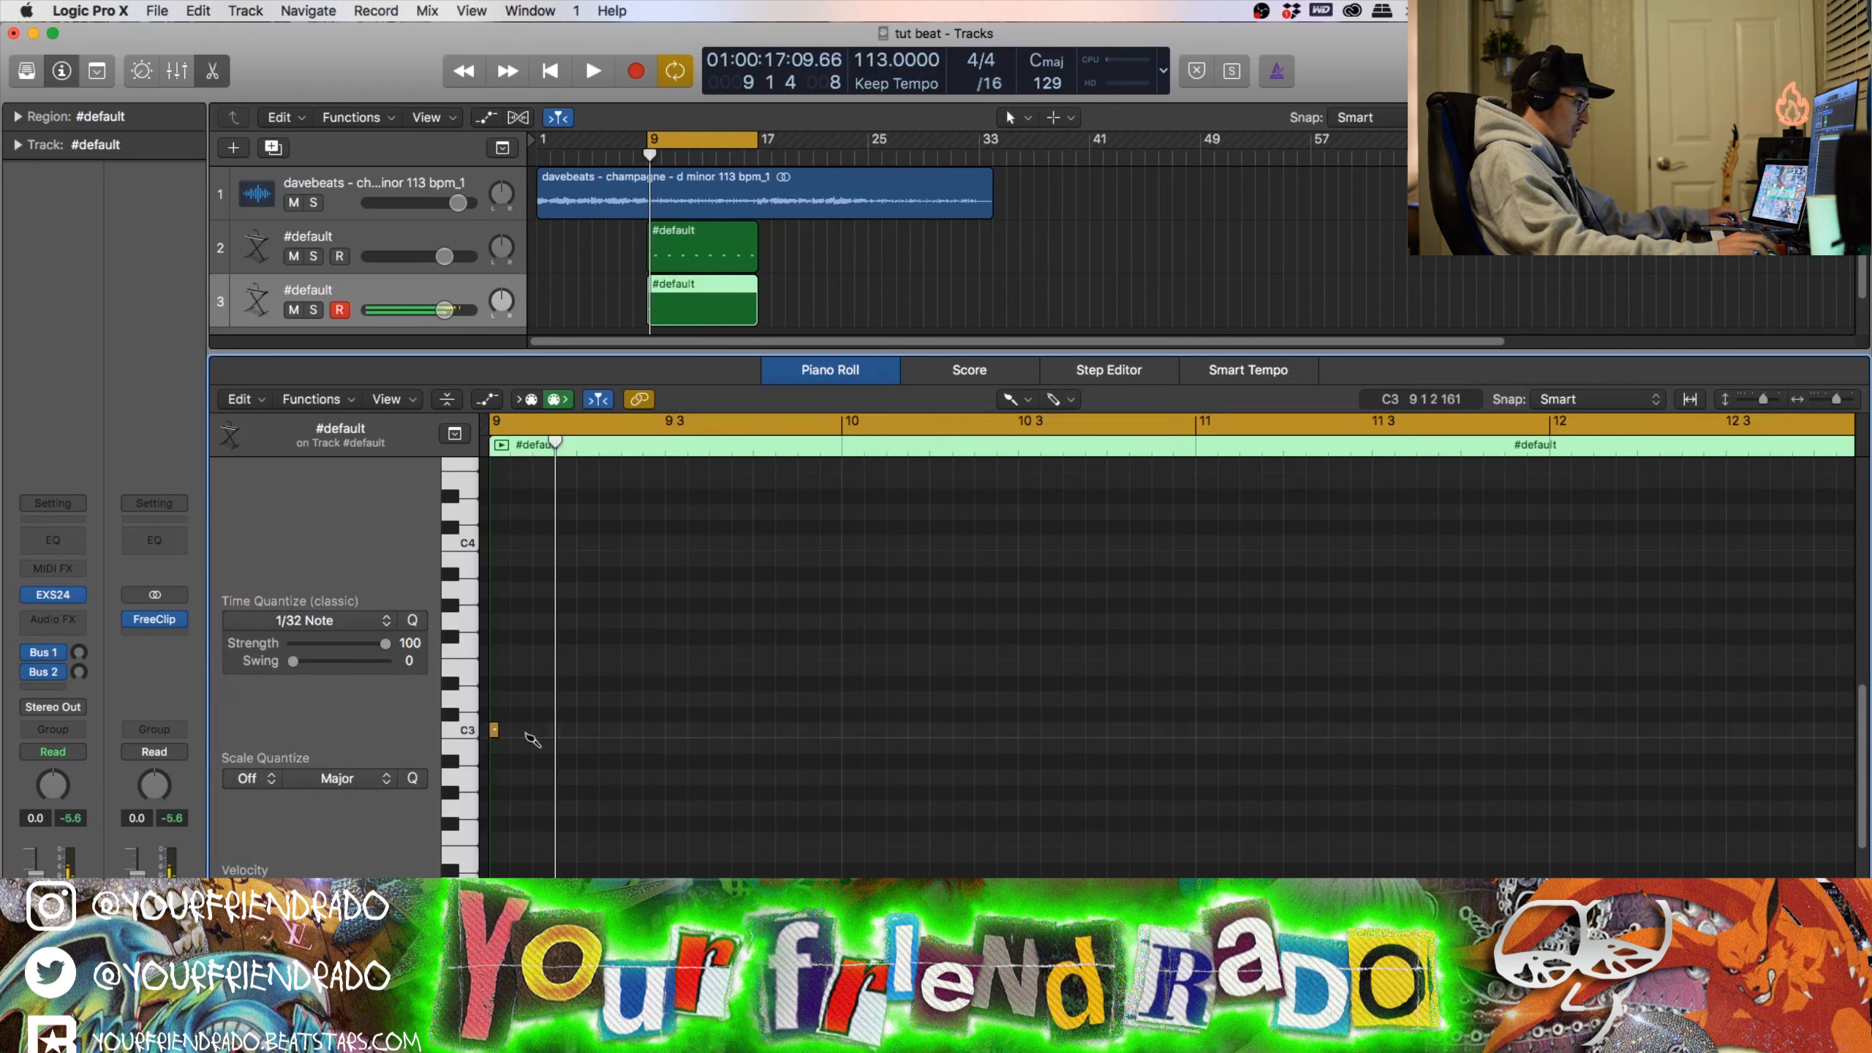
{"action": "left_click", "coordinate": [538, 731]}
{"action": "left_click_drag", "start_coordinate": [580, 775], "coordinate": [619, 779]}
{"action": "key", "text": "space"}
{"action": "left_click", "coordinate": [627, 730]}
{"action": "left_click", "coordinate": [670, 731]}
{"action": "left_click", "coordinate": [714, 730]}
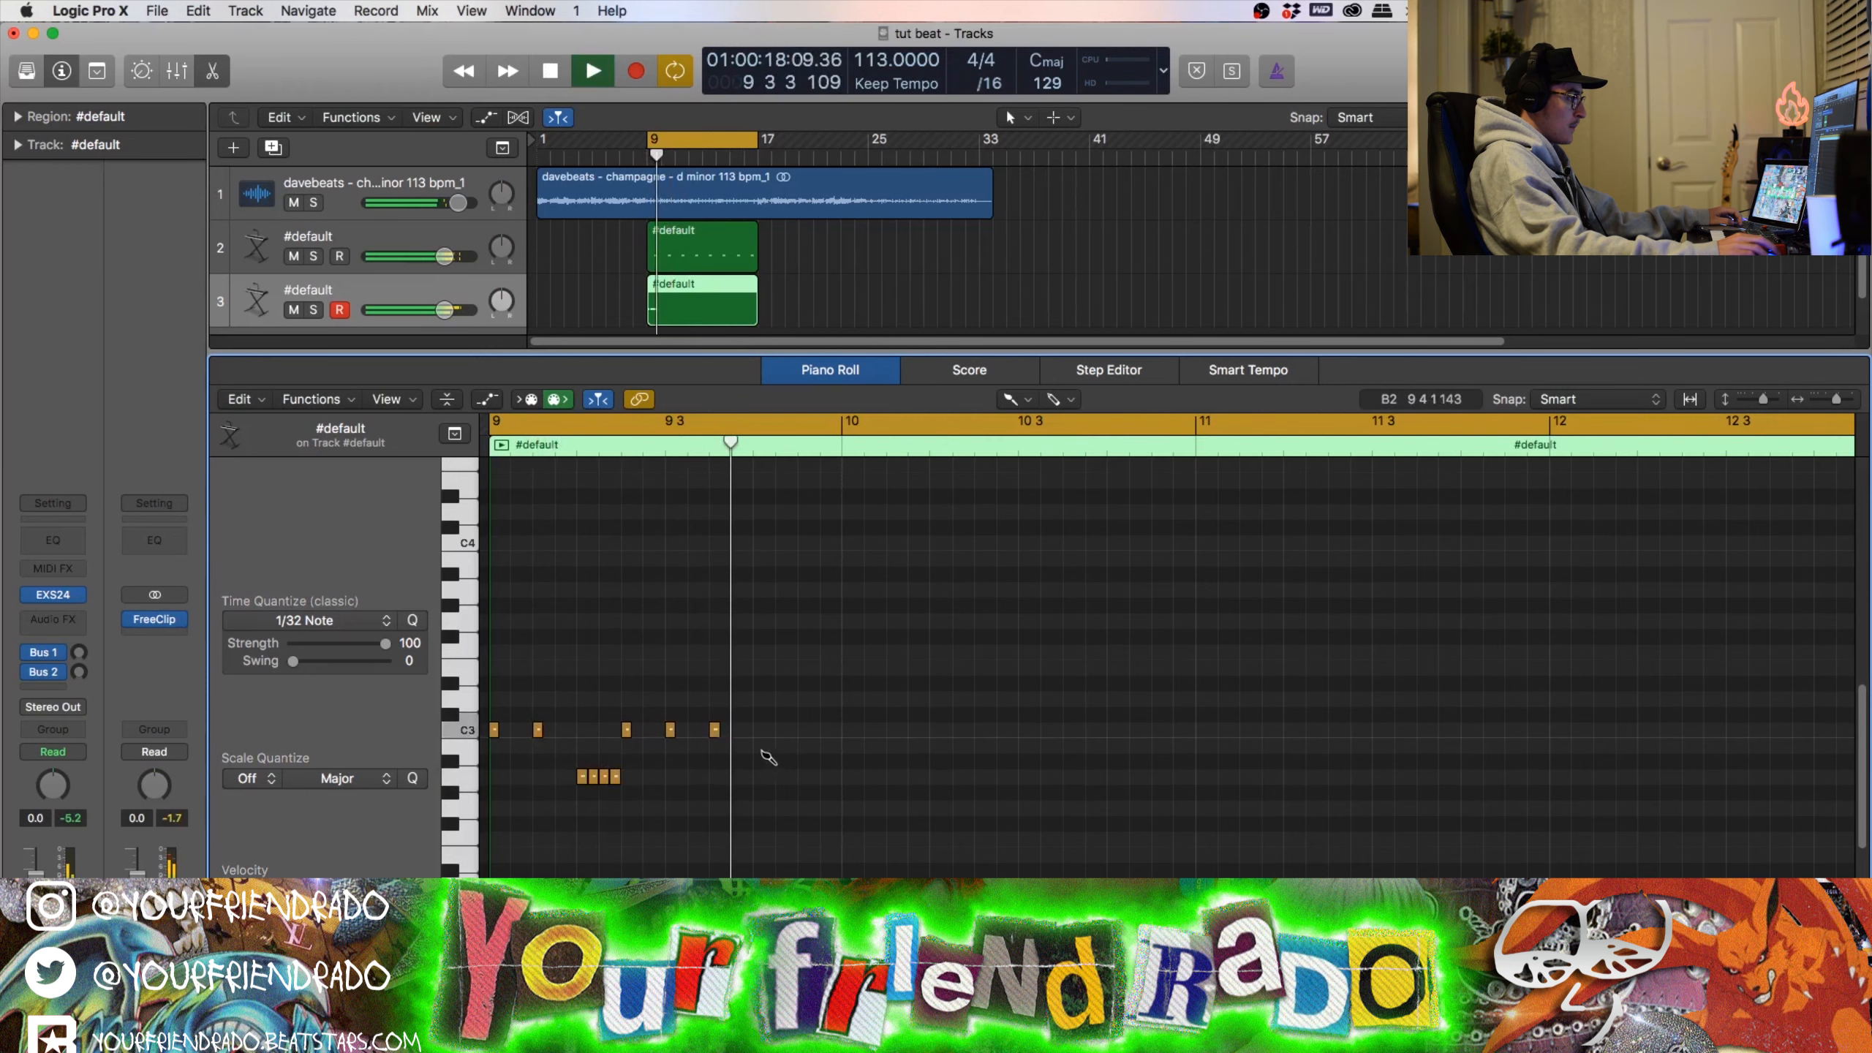
Step: Remove the C3 hi-hat note at 9 3, add C3 notes at 9 4, 9 4 3 and 10, and play back the pattern
{"action": "left_click", "coordinate": [670, 730]}
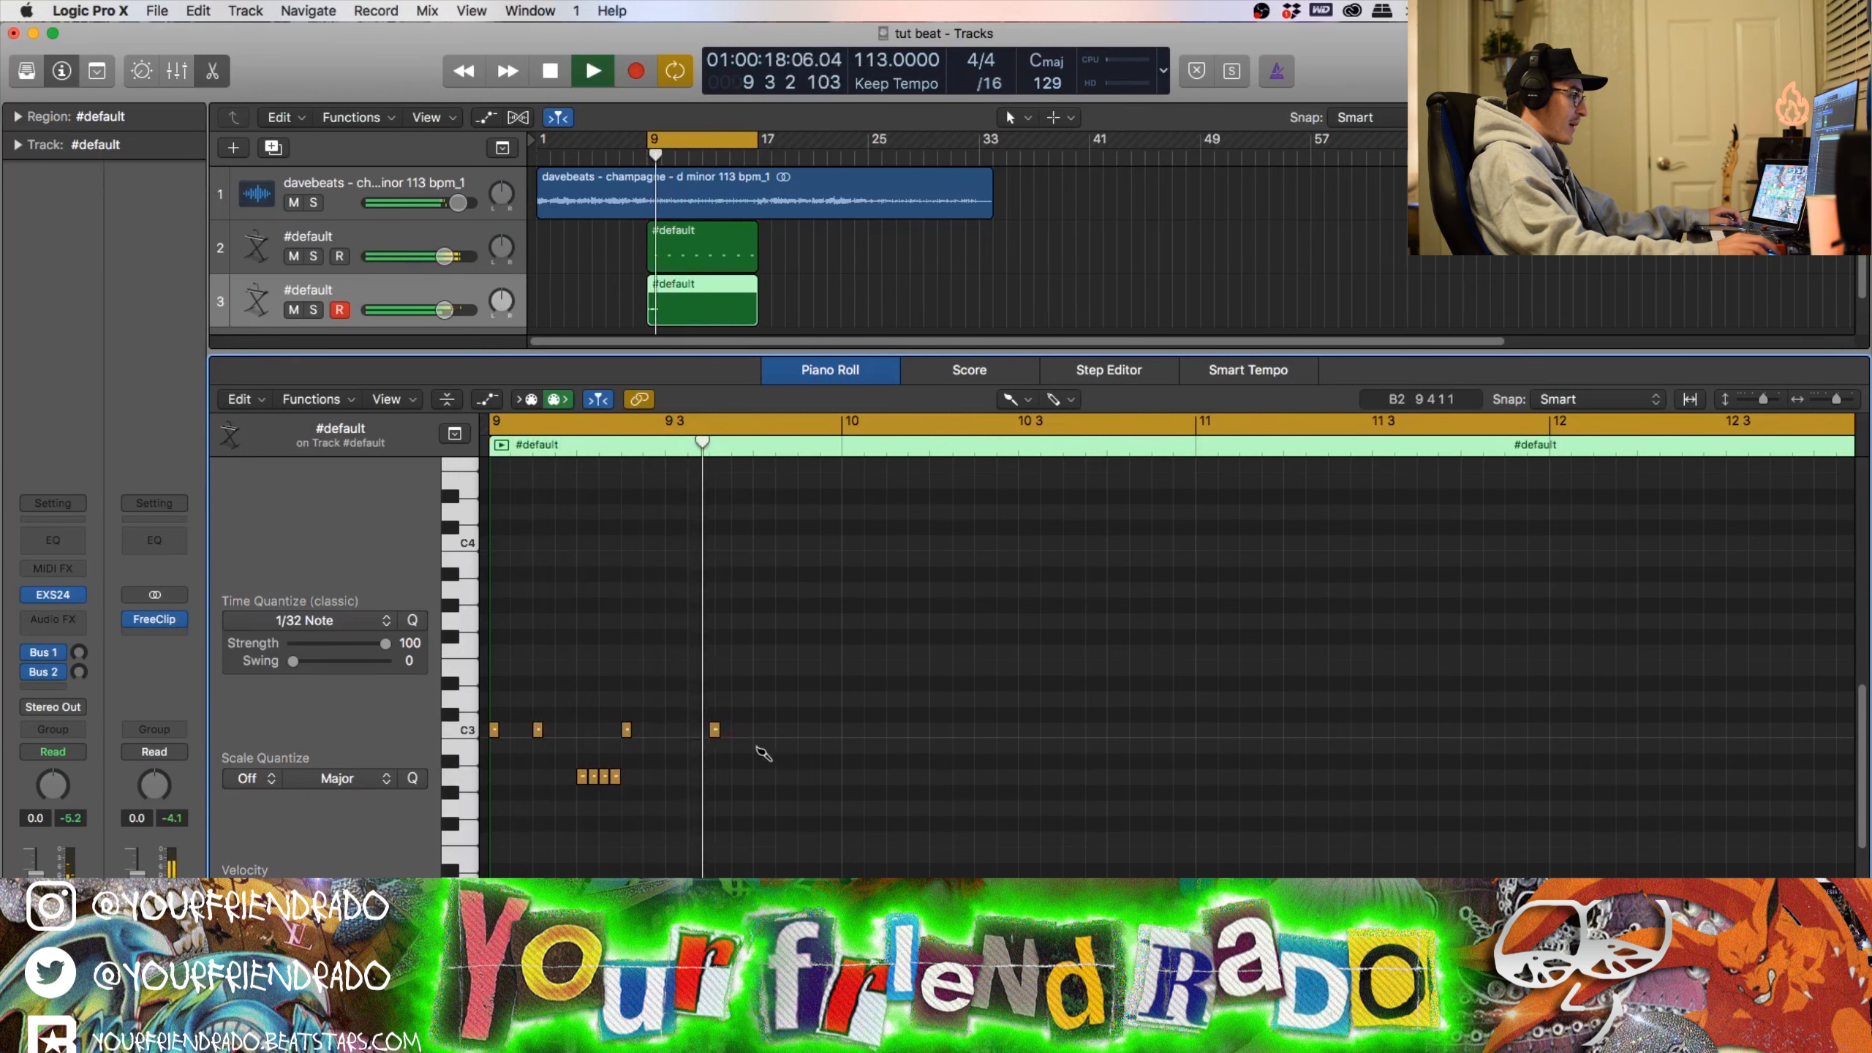
{"action": "key", "text": "space"}
{"action": "left_click", "coordinate": [759, 730]}
{"action": "left_click", "coordinate": [803, 730]}
{"action": "left_click", "coordinate": [848, 730]}
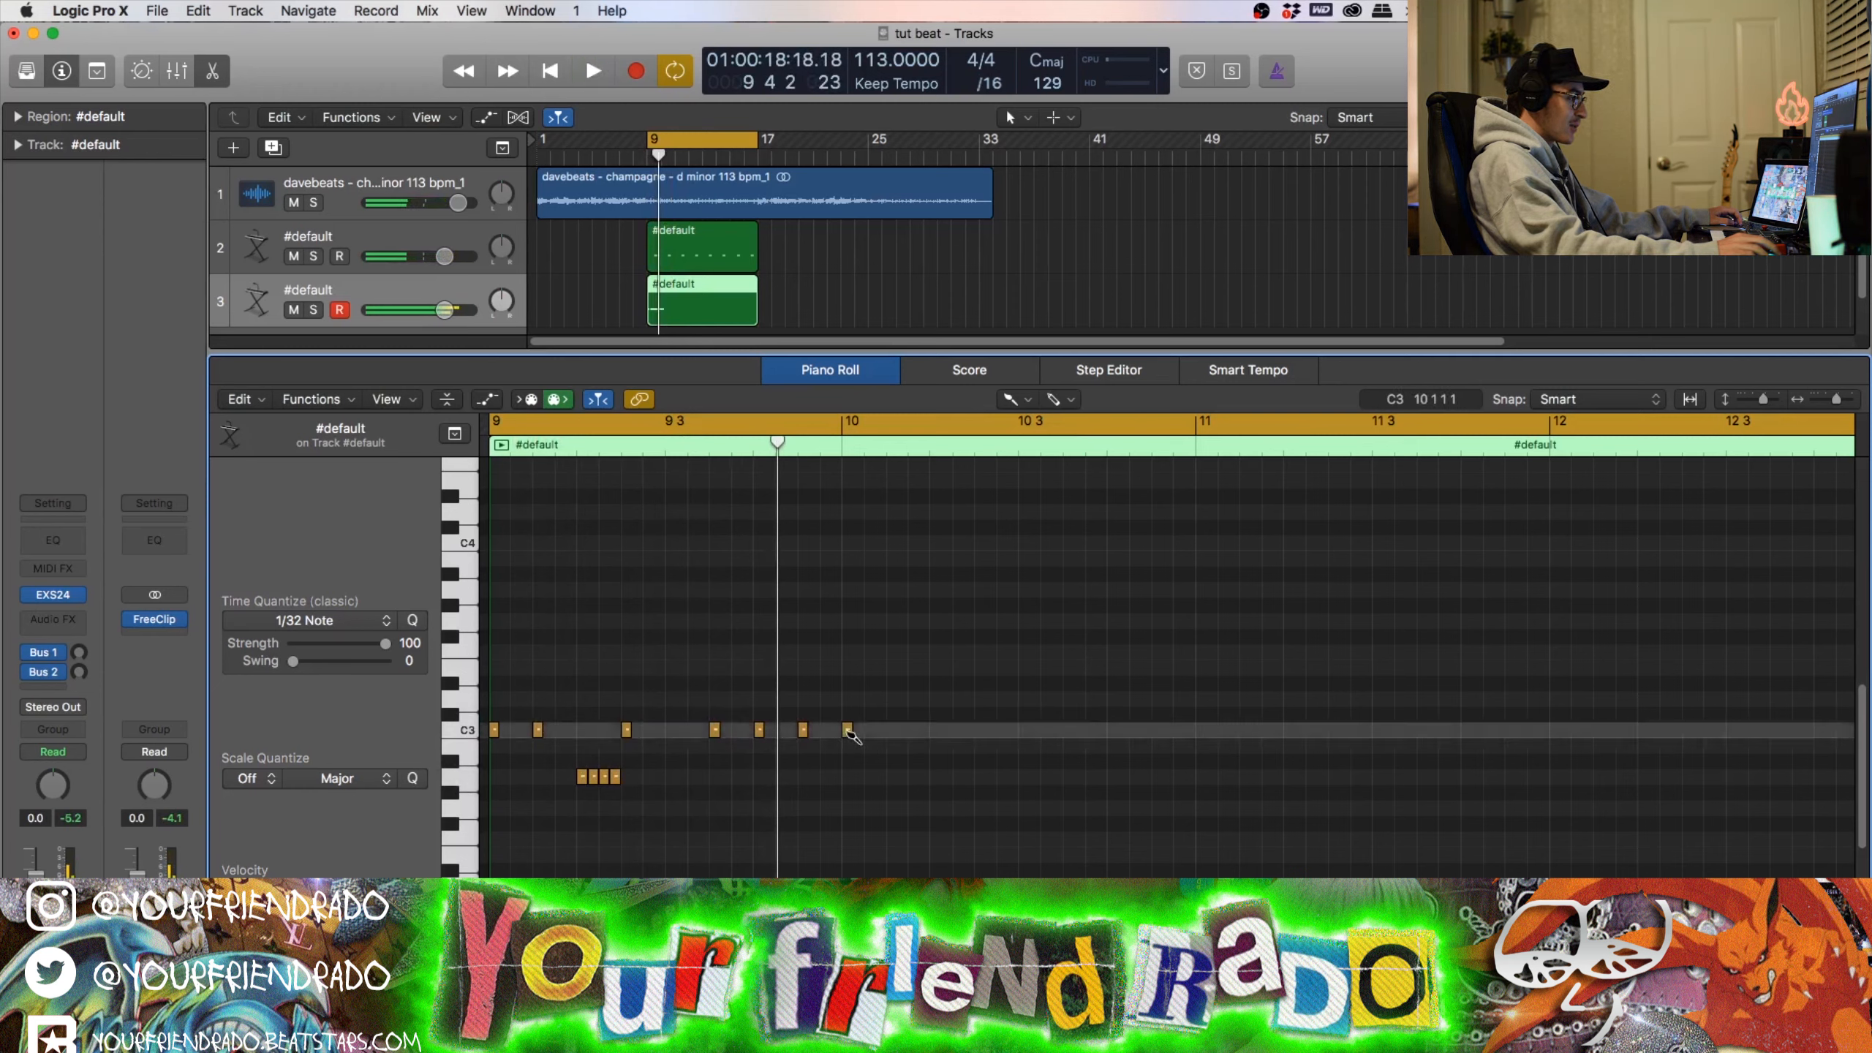
{"action": "key", "text": "space"}
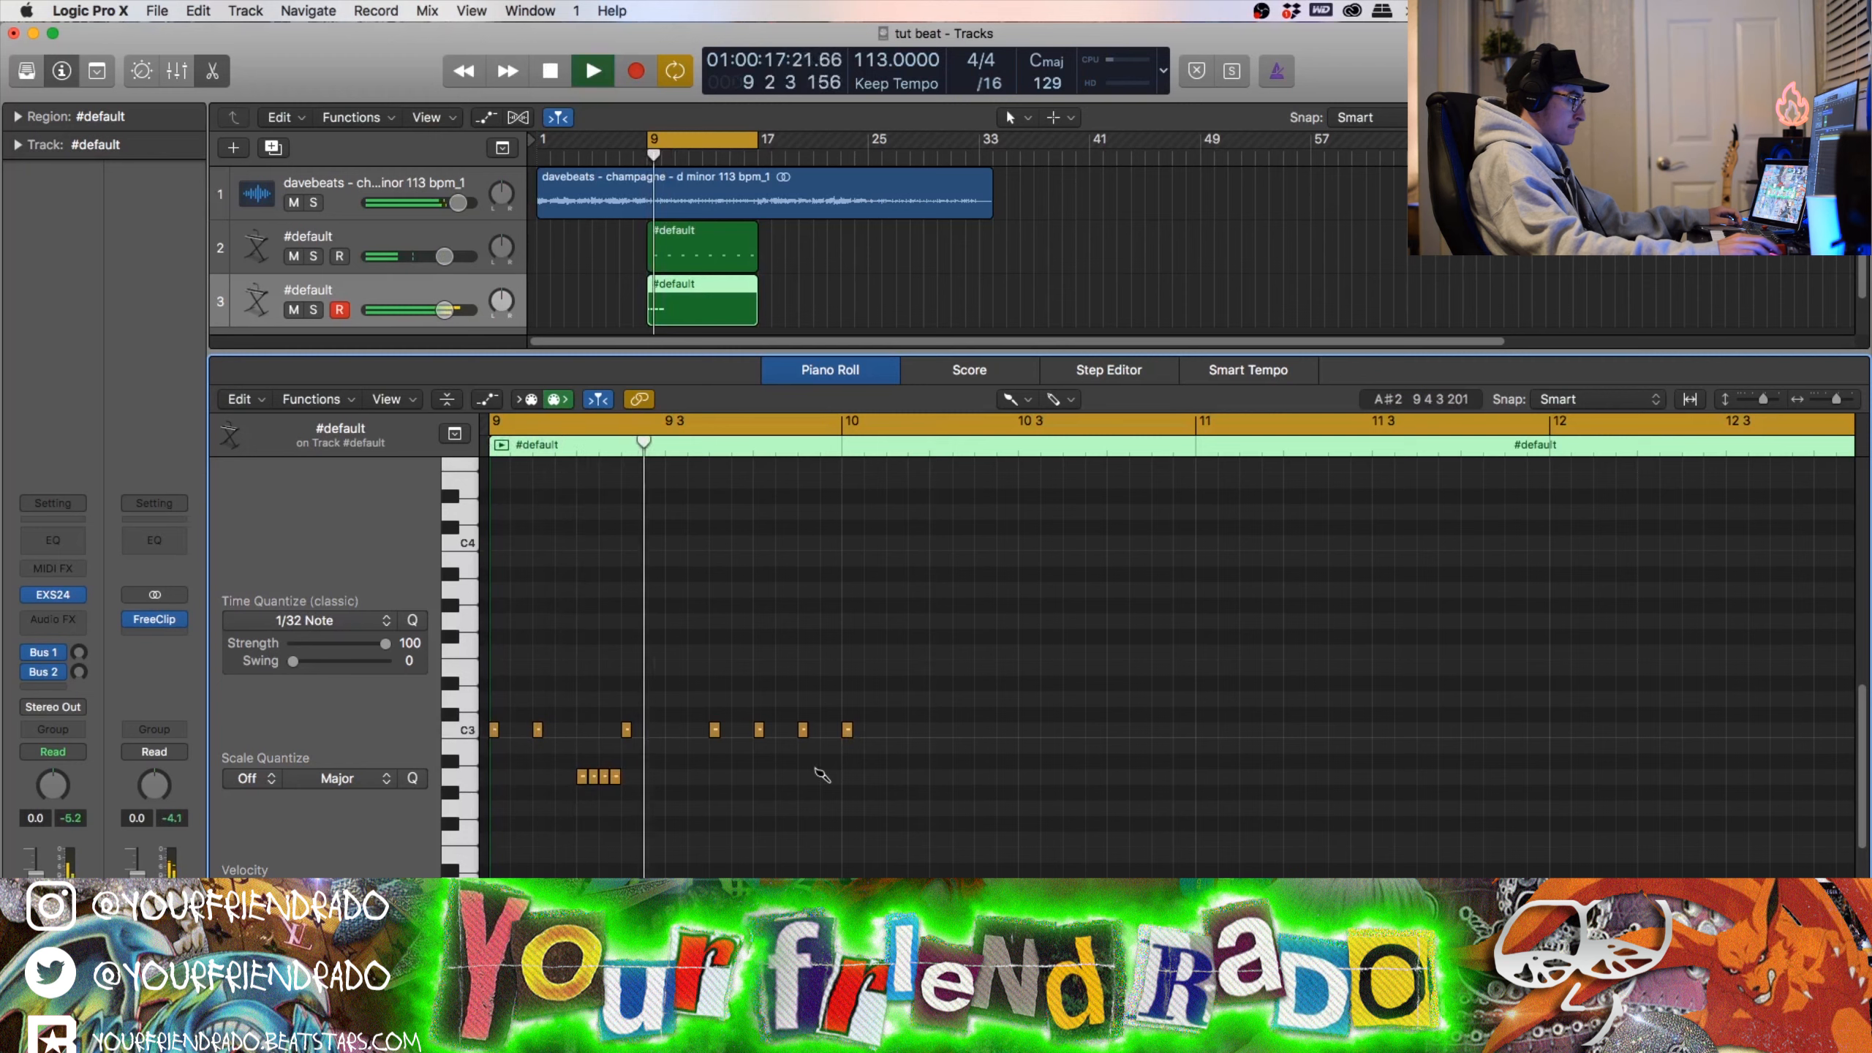
{"action": "key", "text": "space"}
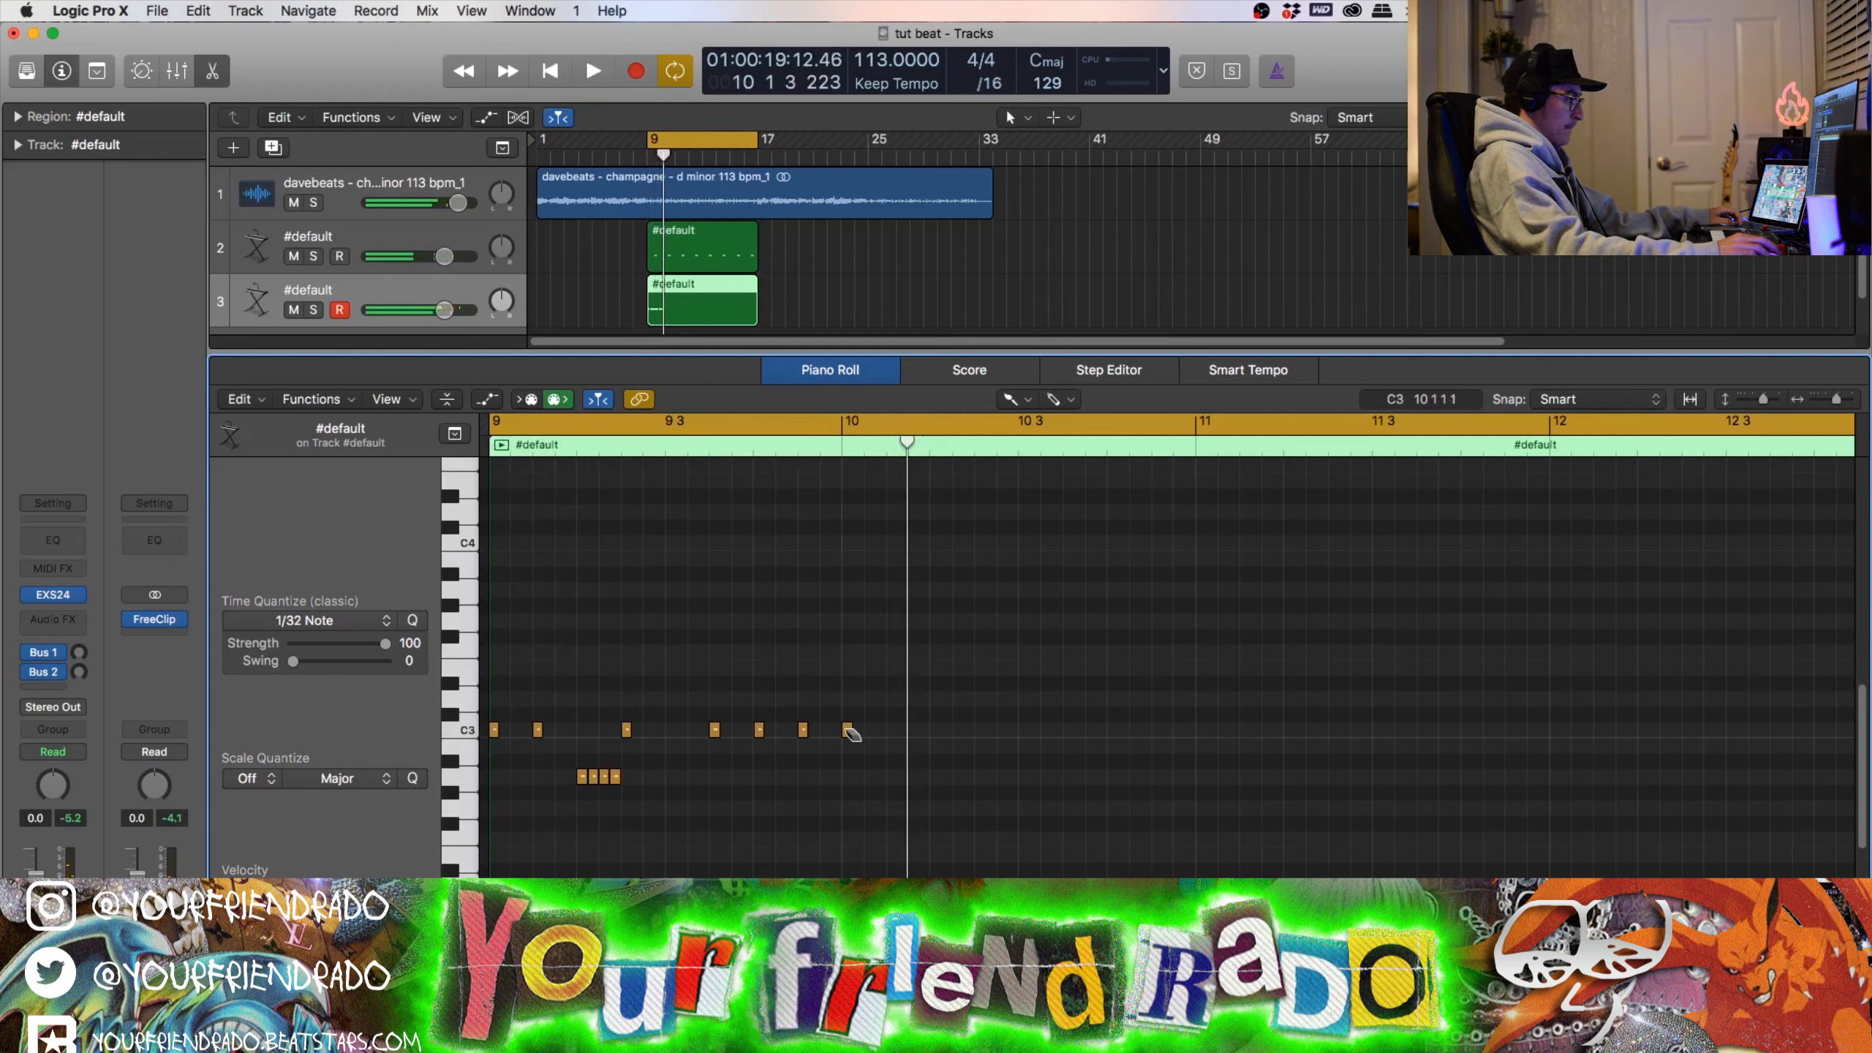
{"action": "key", "text": "space"}
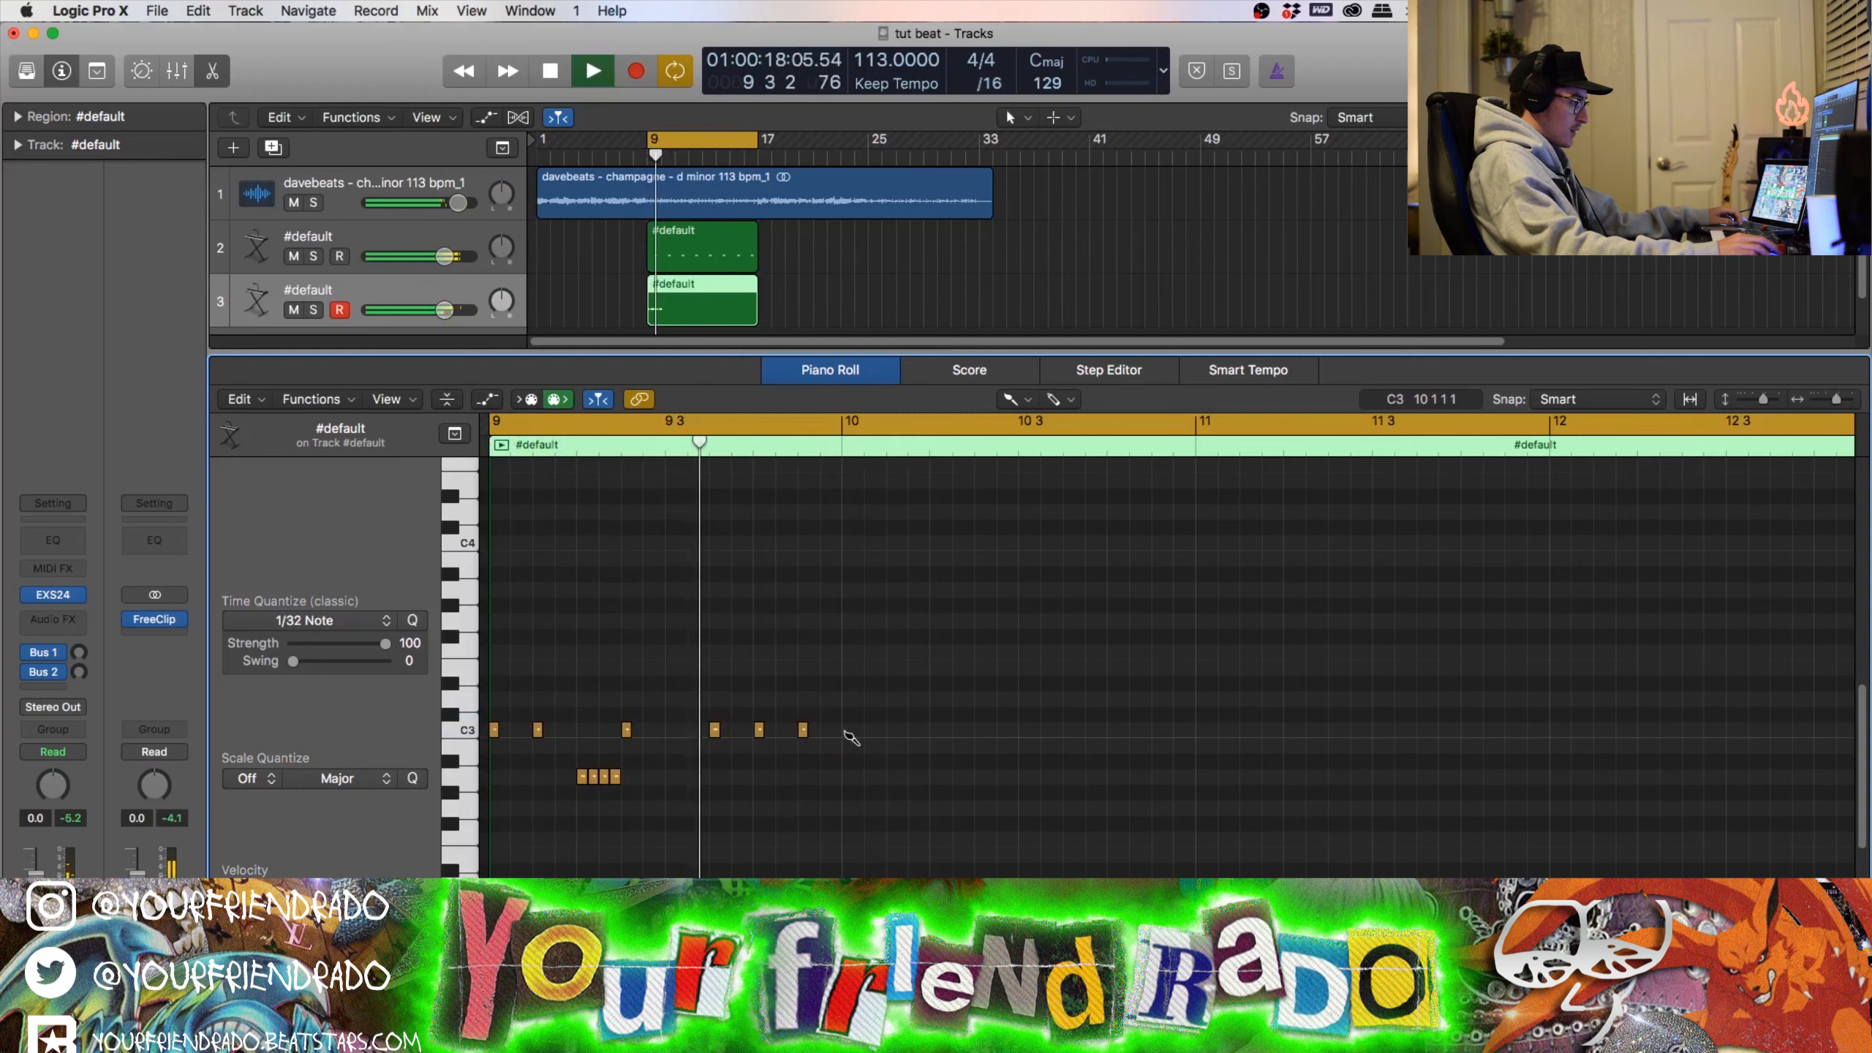
{"action": "left_click", "coordinate": [847, 729]}
{"action": "key", "text": "space"}
Step: Set Time Quantize to 1/64 Note and paint an eight-note hi-hat roll on B2 starting at bar 10
{"action": "left_click", "coordinate": [308, 622]}
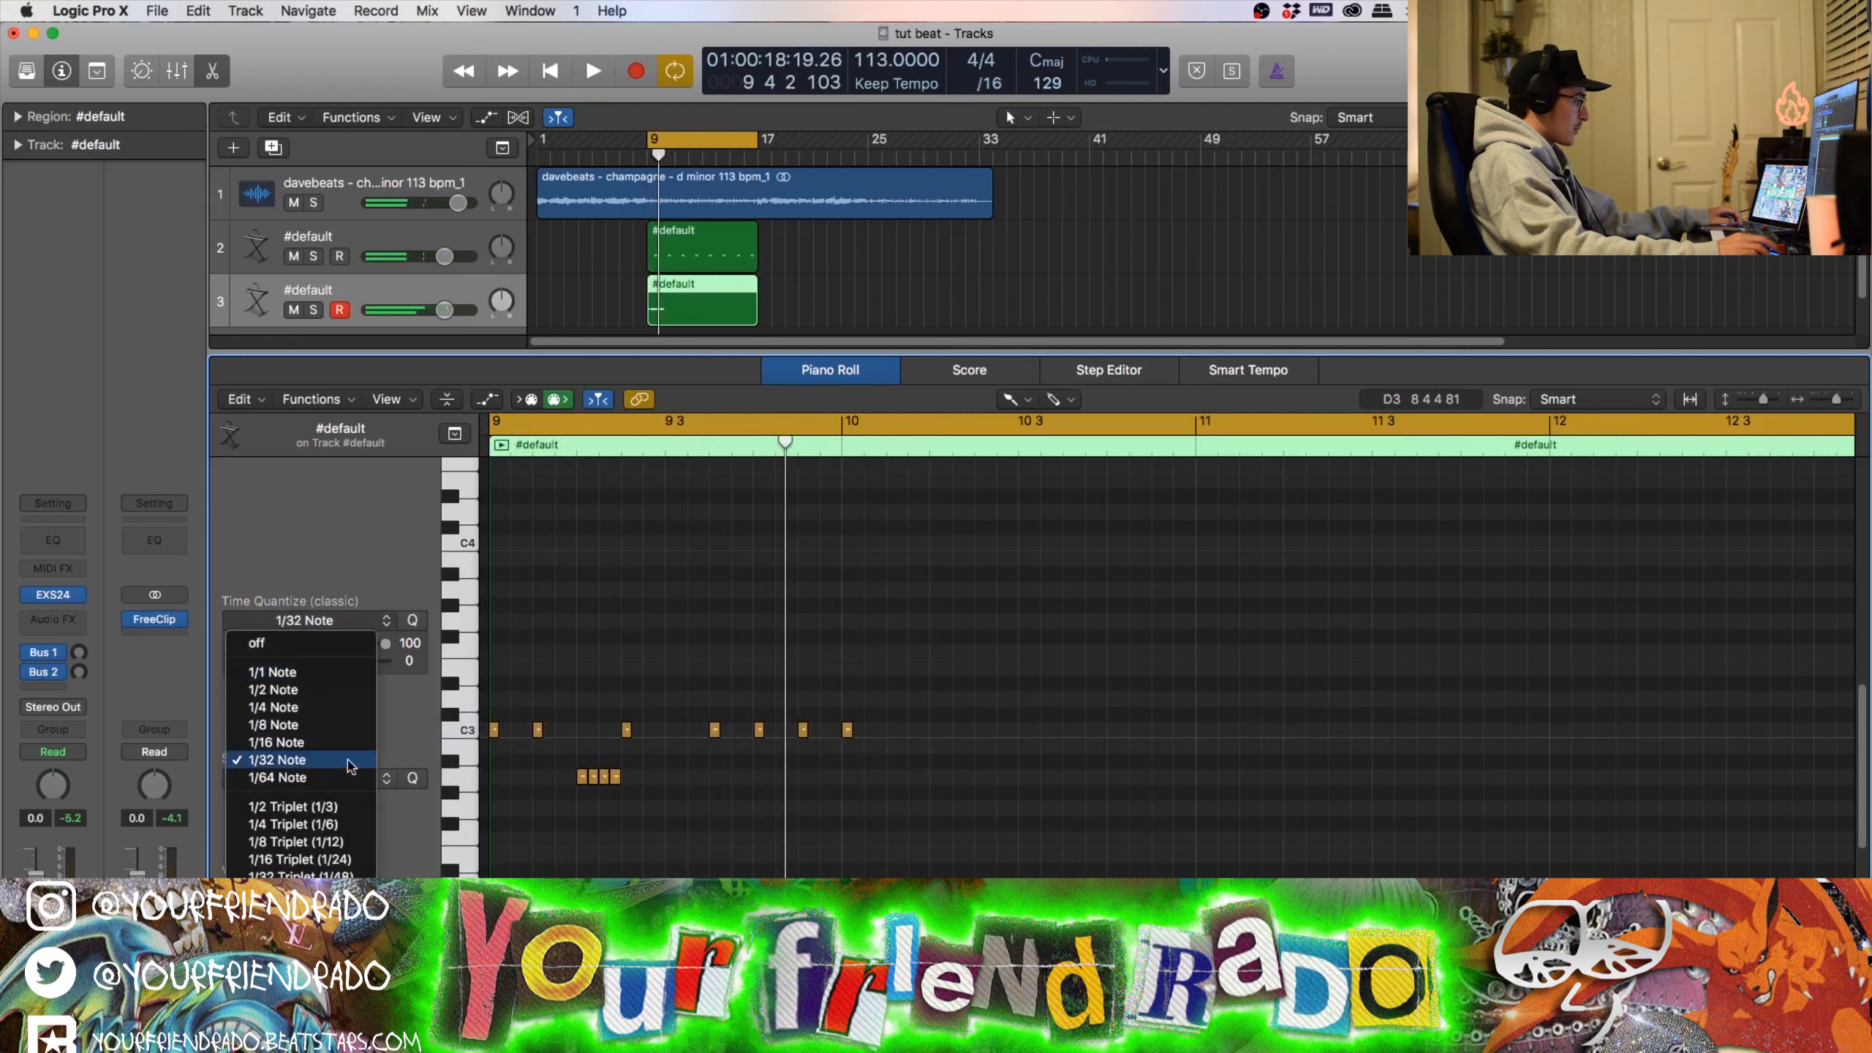
{"action": "left_click", "coordinate": [301, 778]}
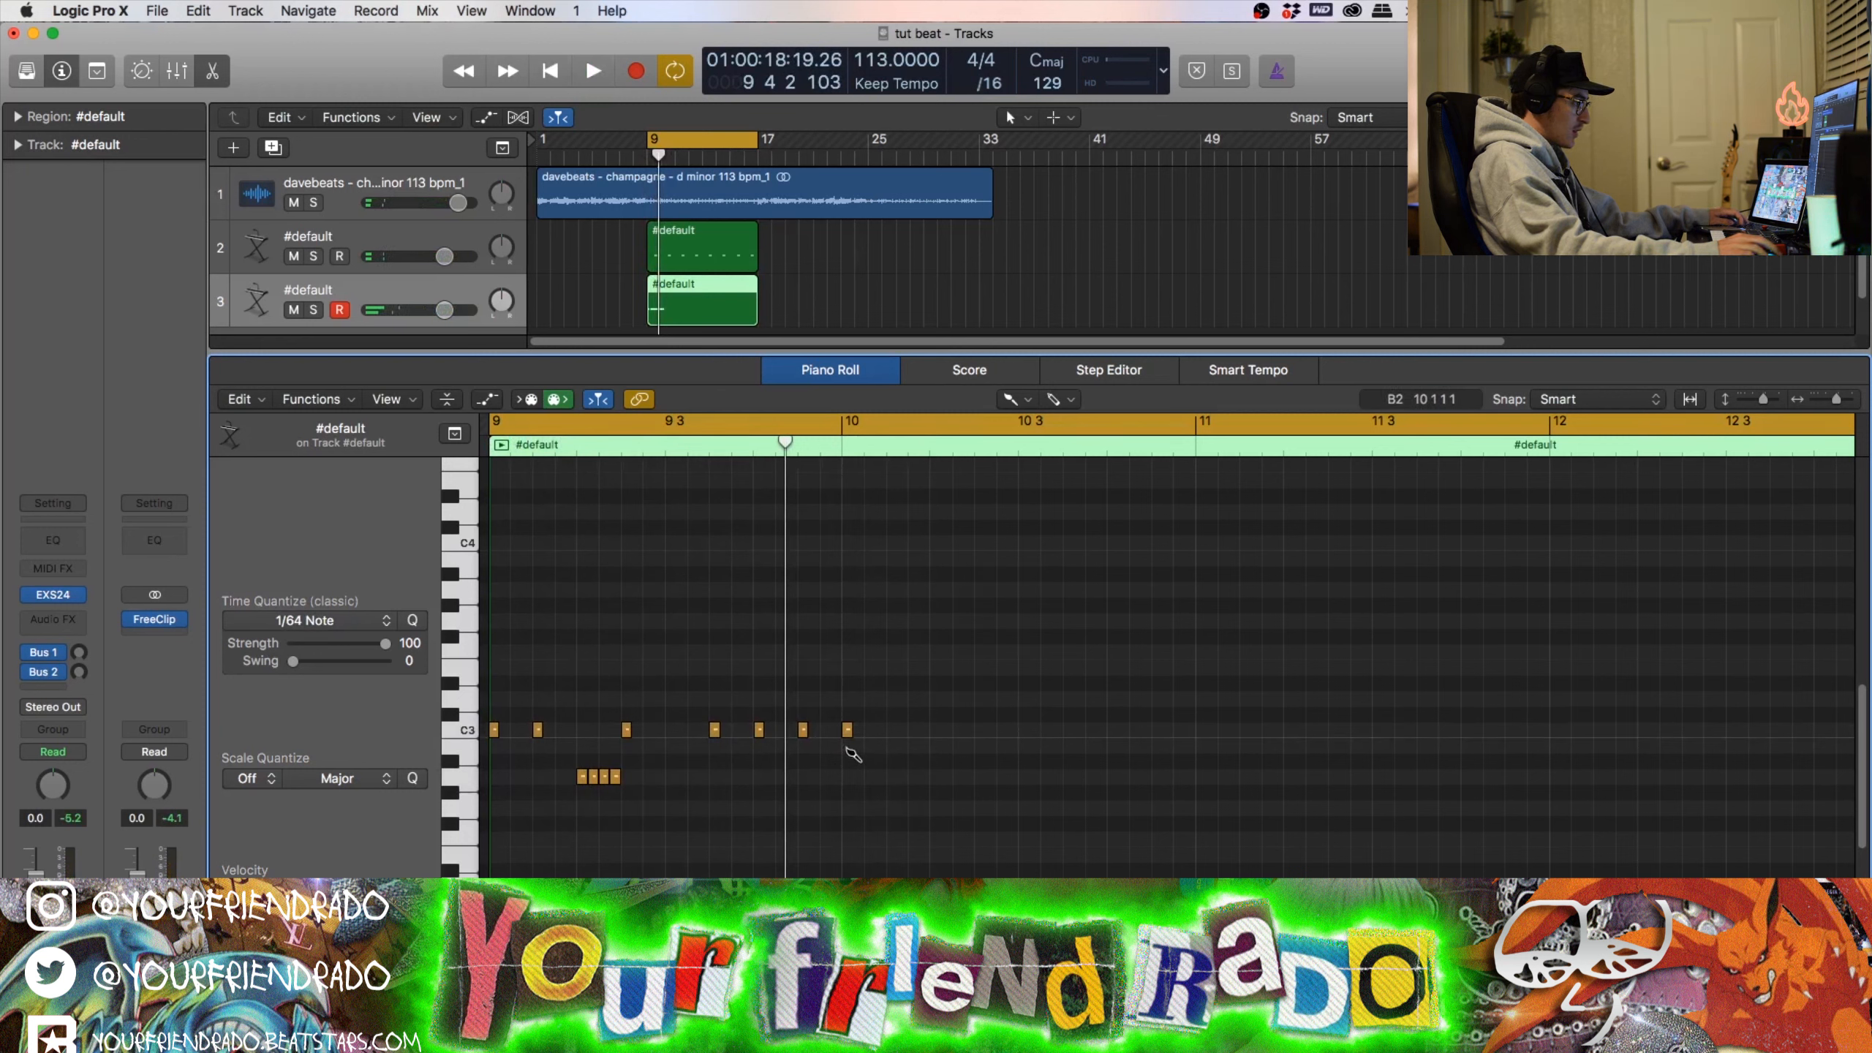
{"action": "left_click_drag", "start_coordinate": [847, 746], "coordinate": [880, 746]}
{"action": "left_click", "coordinate": [845, 747]}
{"action": "key", "text": "t"}
{"action": "left_click", "coordinate": [882, 754]}
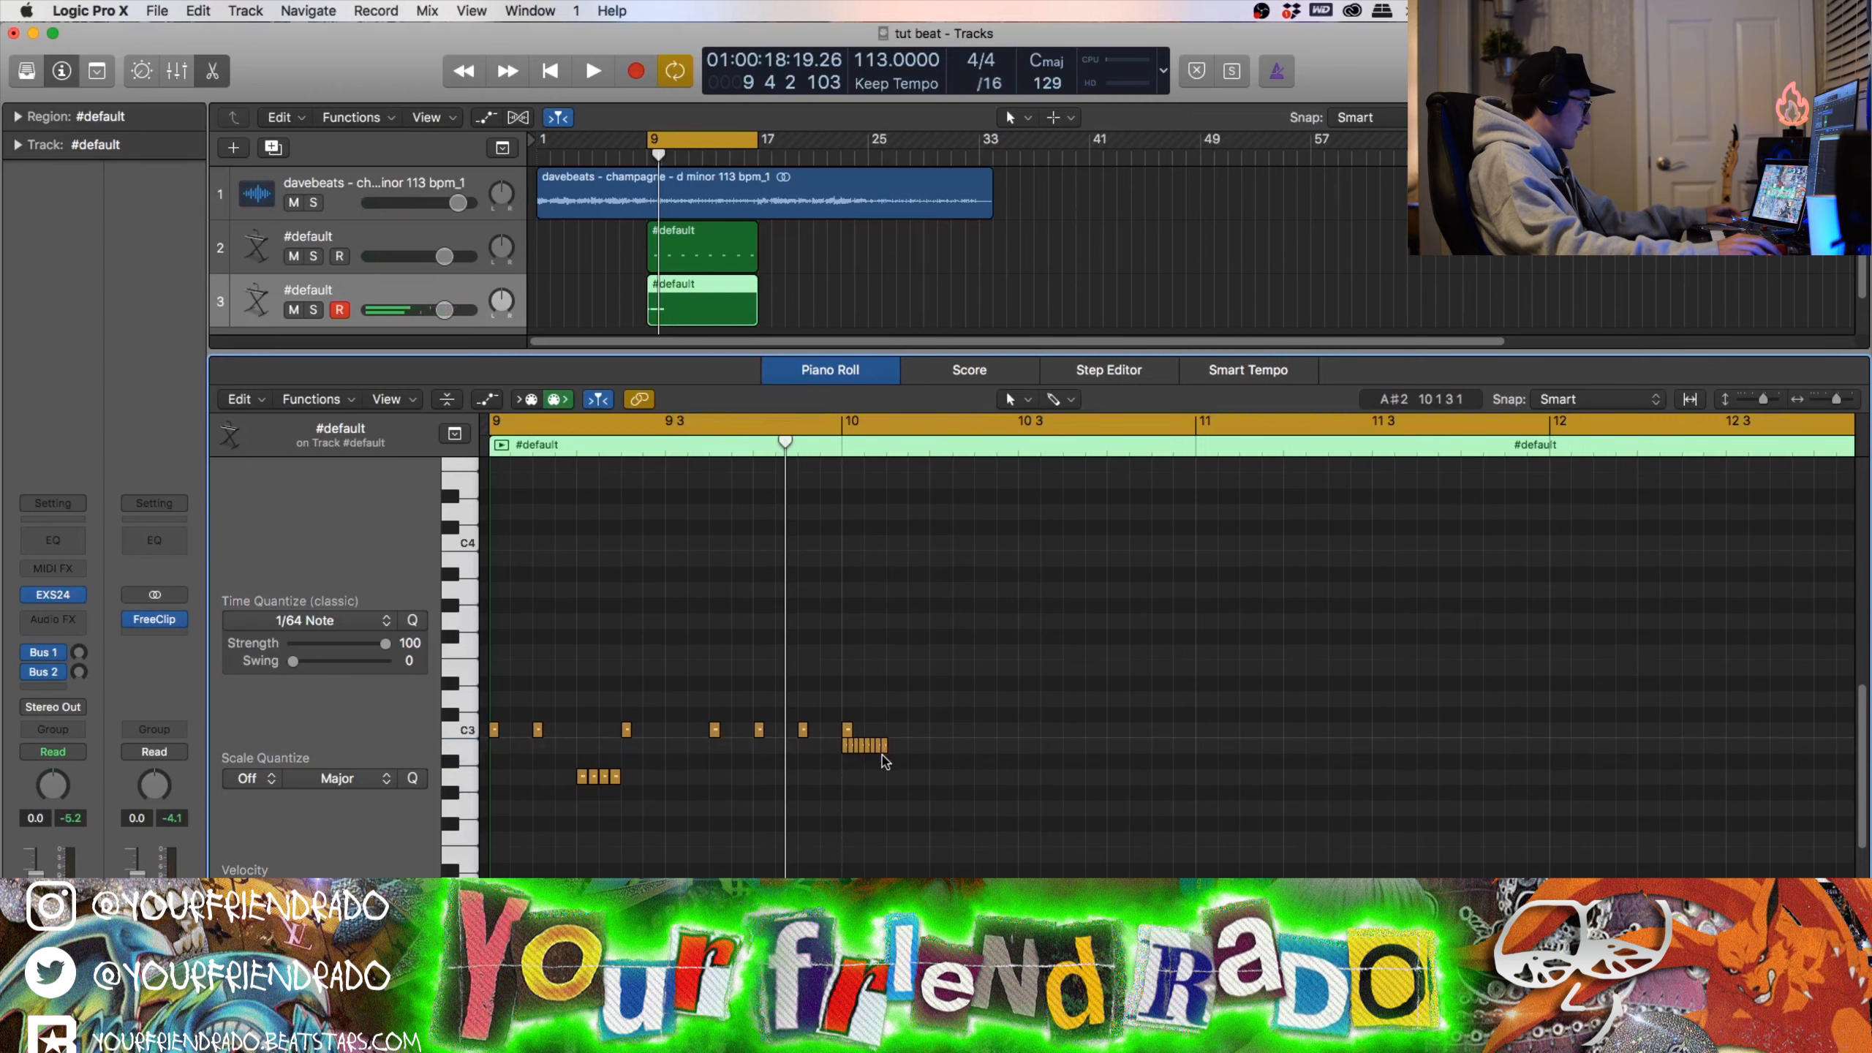
Step: Draw a descending note velocity ramp across the 1/64 roll at bar 10 and play back the pattern
{"action": "key", "text": "a"}
{"action": "left_click", "coordinate": [387, 895]}
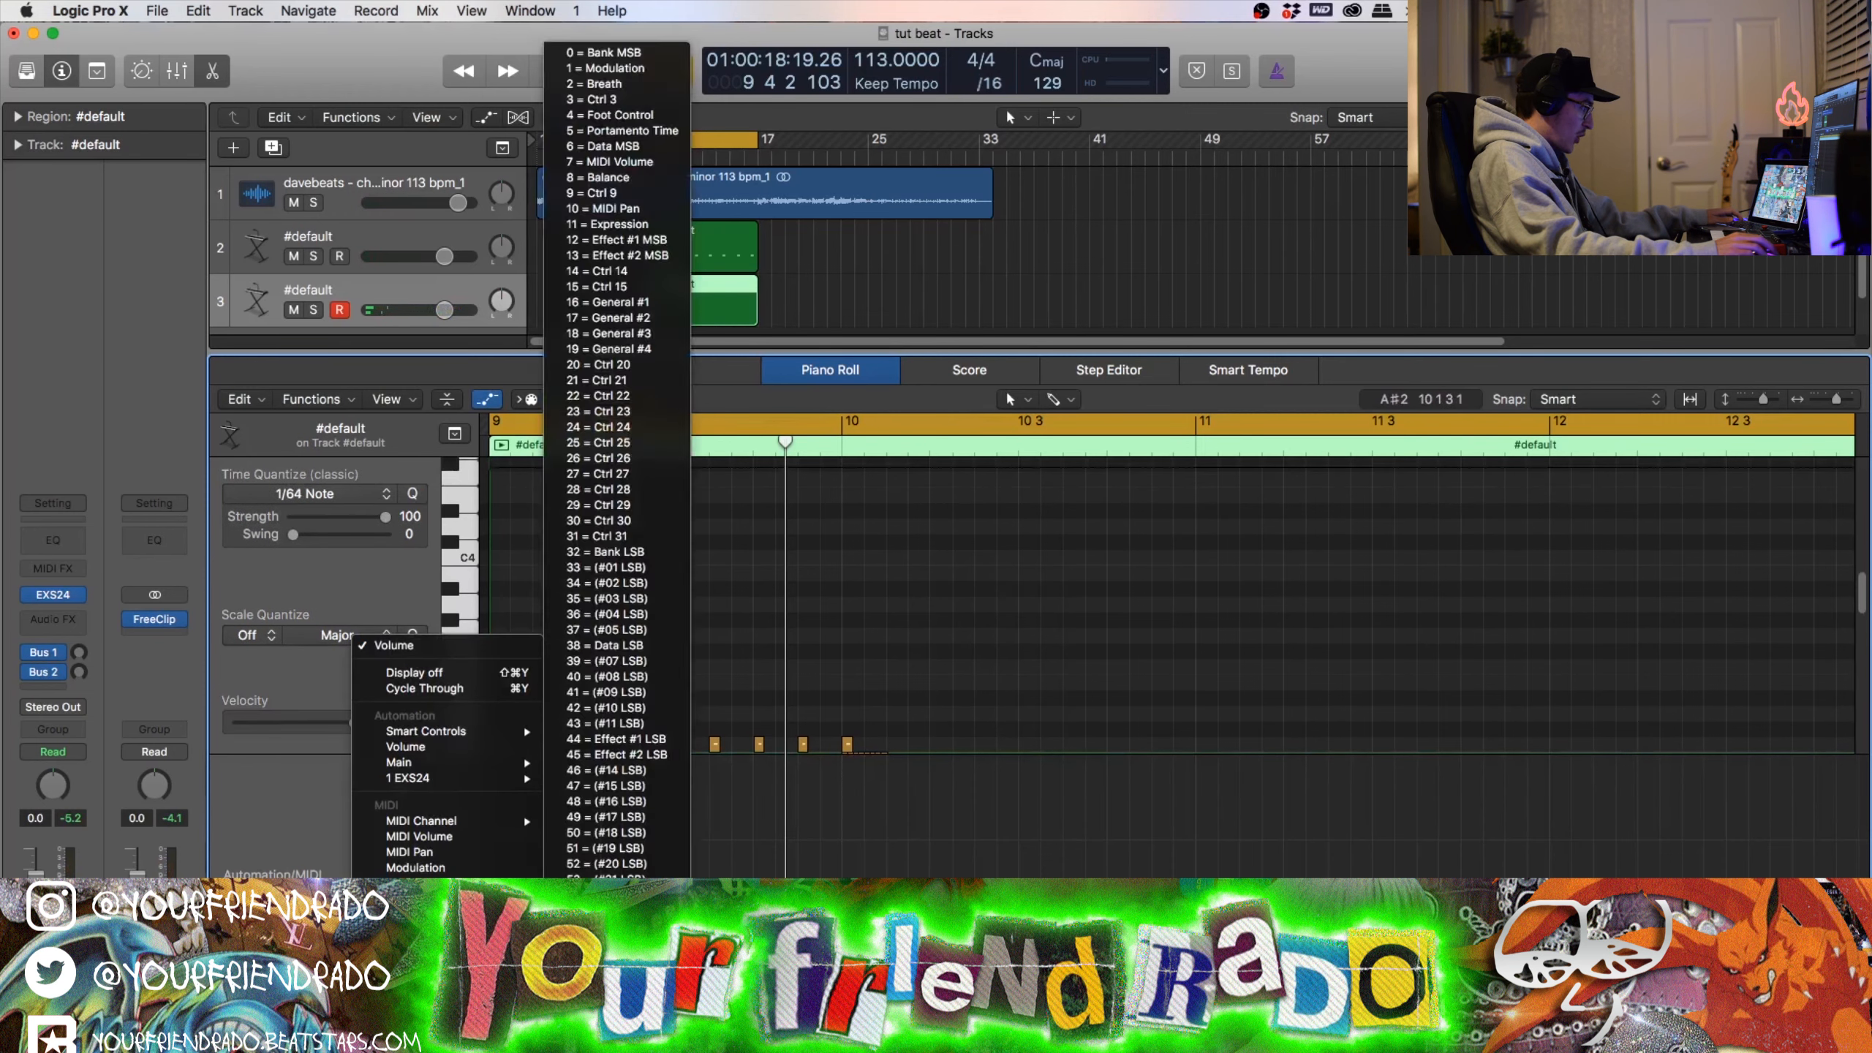
{"action": "left_click", "coordinate": [416, 946]}
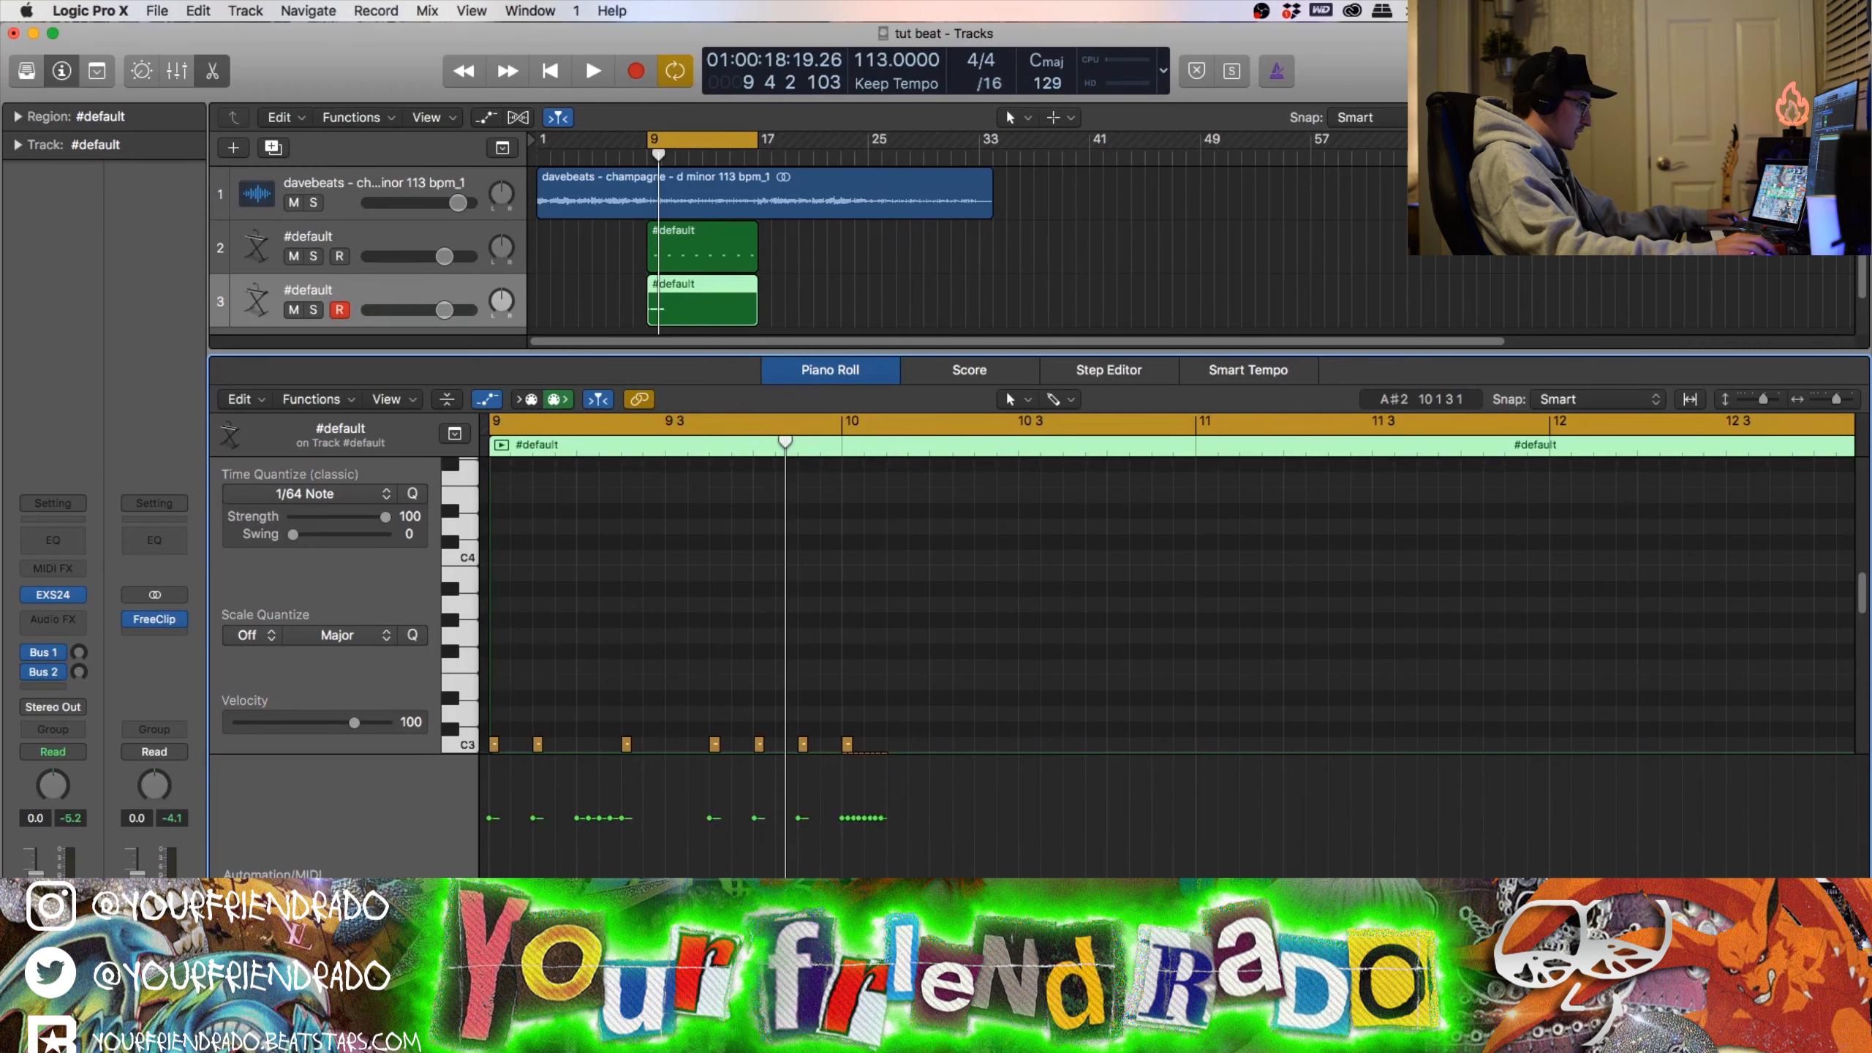
{"action": "left_click_drag", "start_coordinate": [845, 805], "coordinate": [847, 846]}
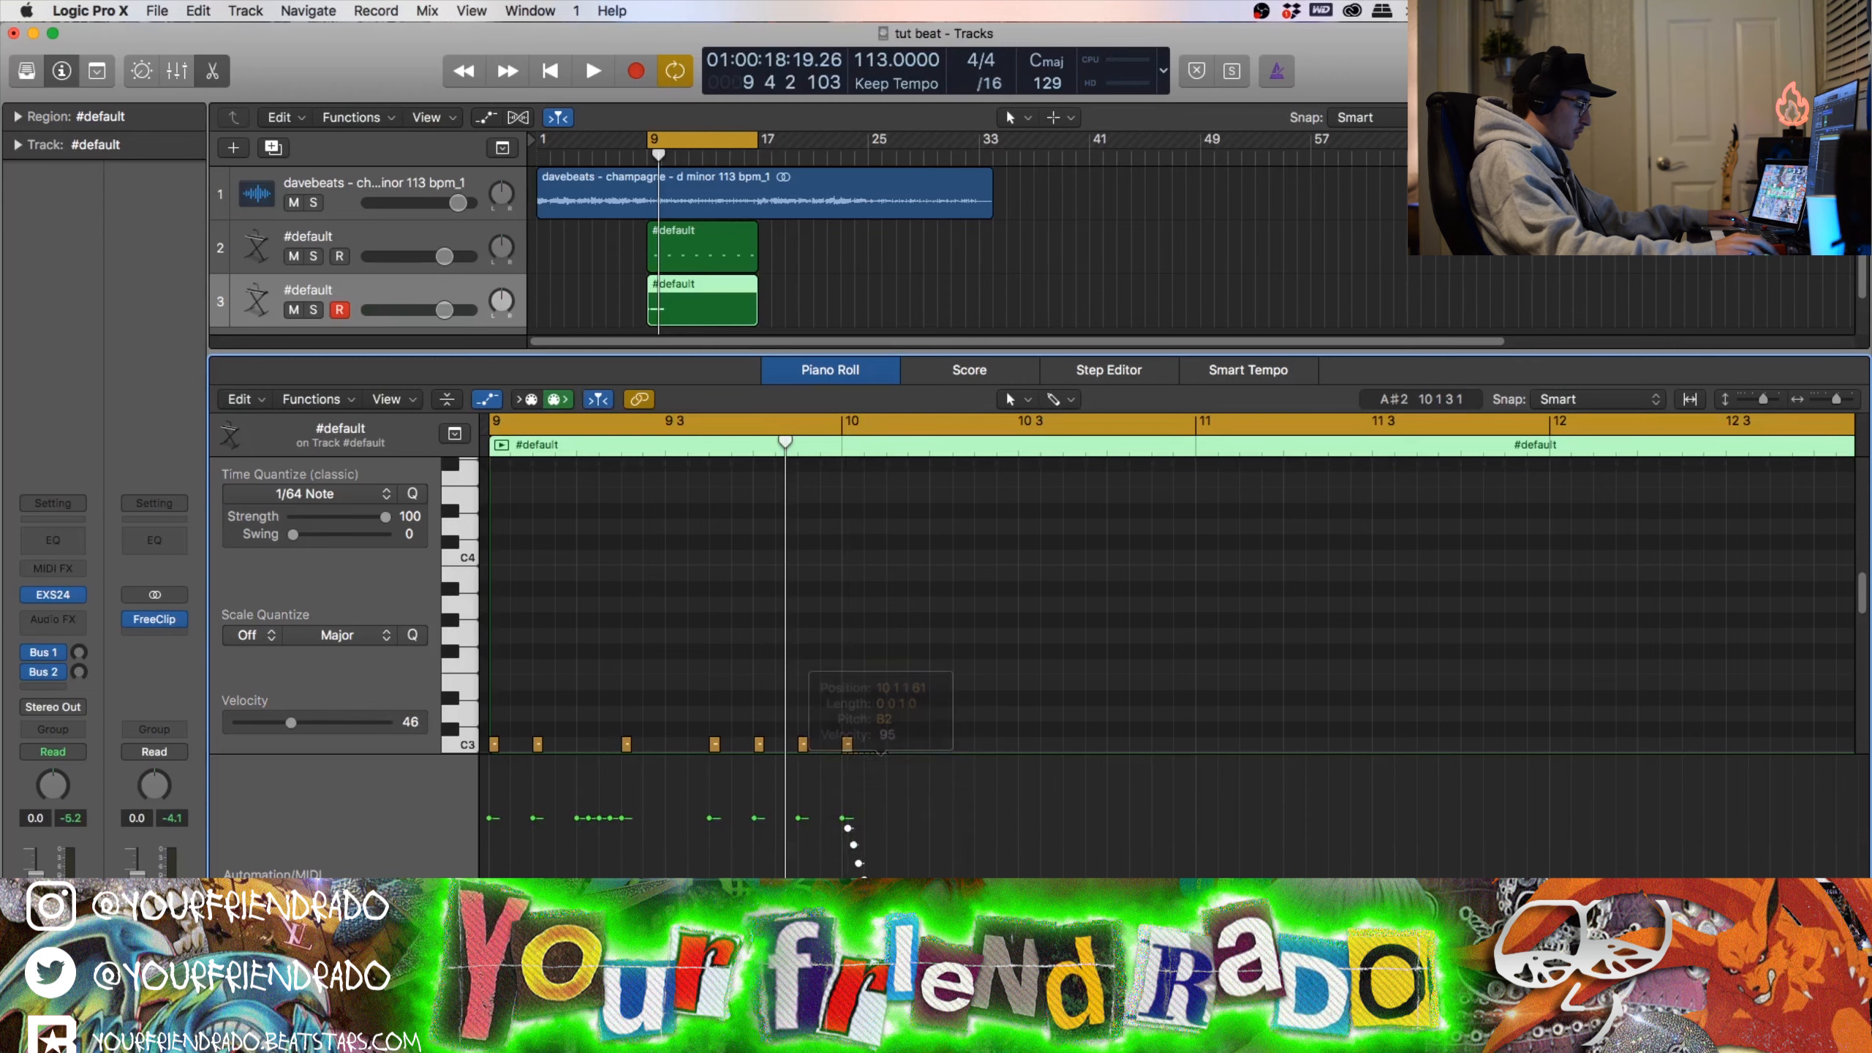
{"action": "key", "text": "a"}
{"action": "key", "text": "space"}
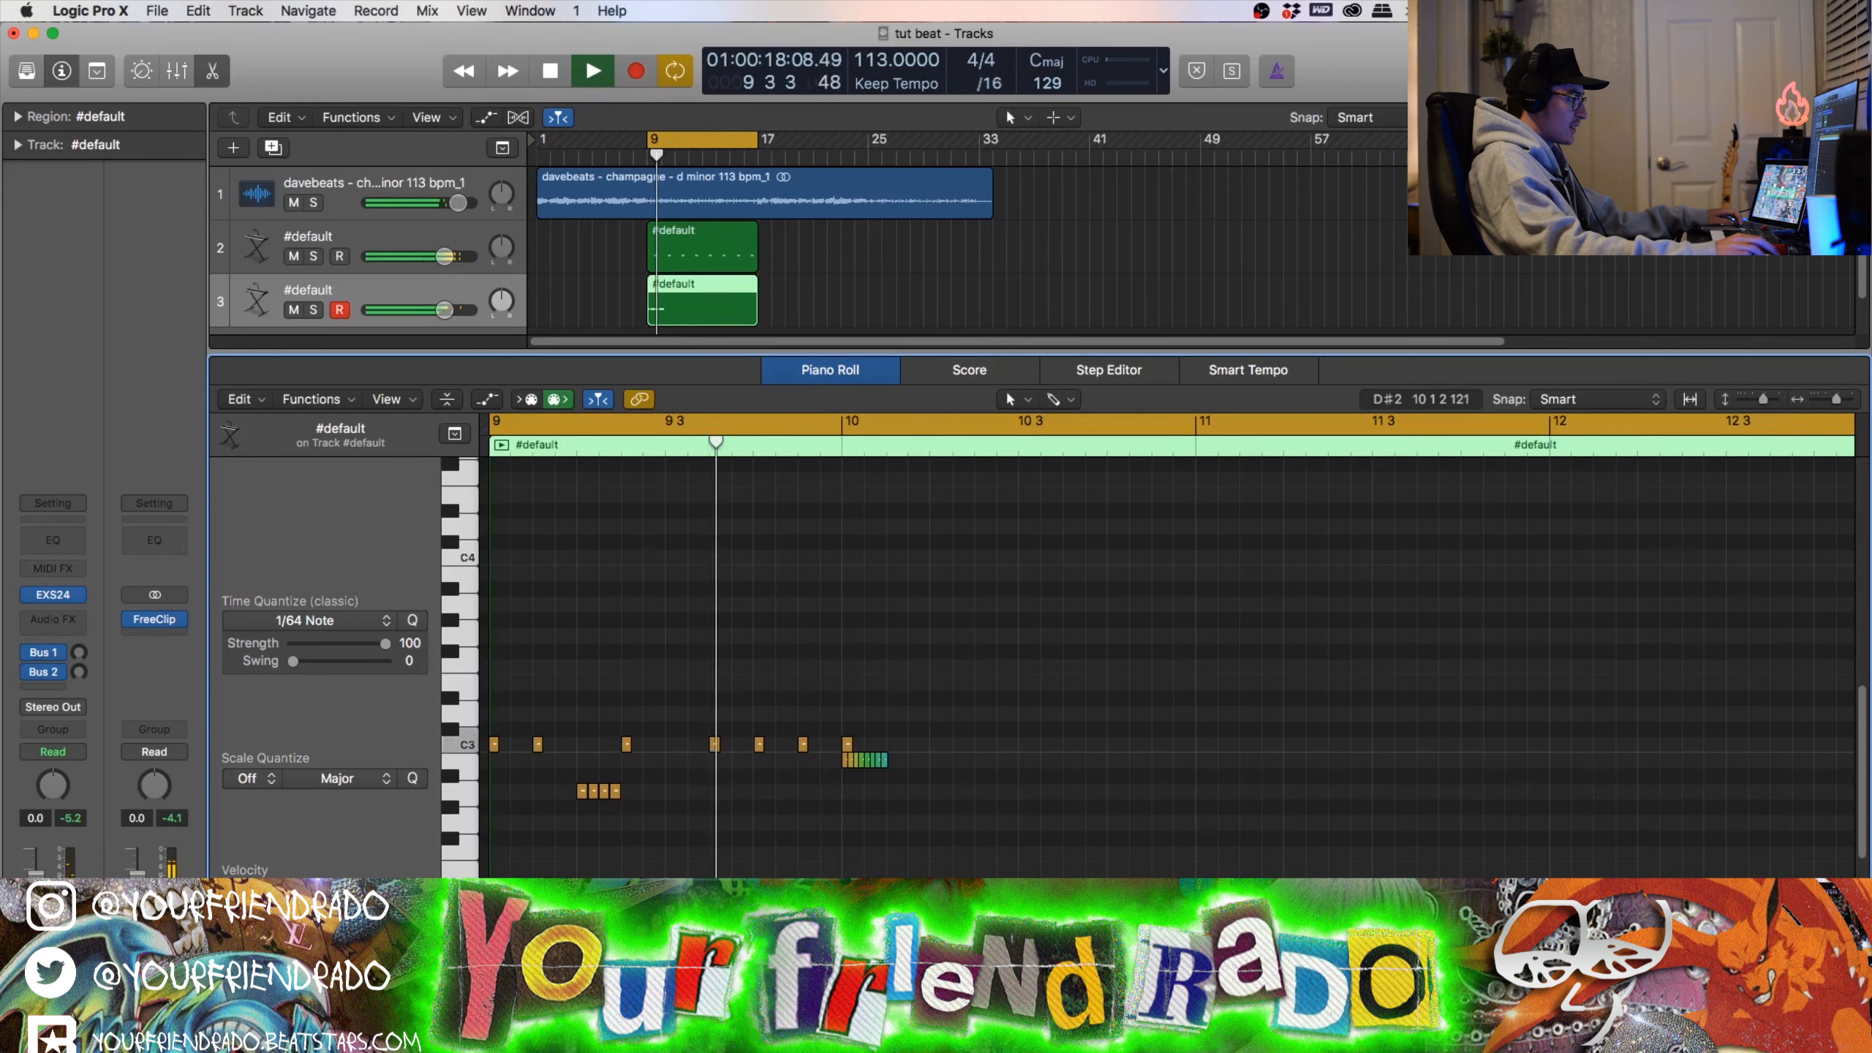
Step: Move the B2 1/64 roll from bar 10 to 9 4 during playback
{"action": "key", "text": "space"}
{"action": "key", "text": "space"}
{"action": "left_click_drag", "start_coordinate": [842, 793], "coordinate": [761, 770]}
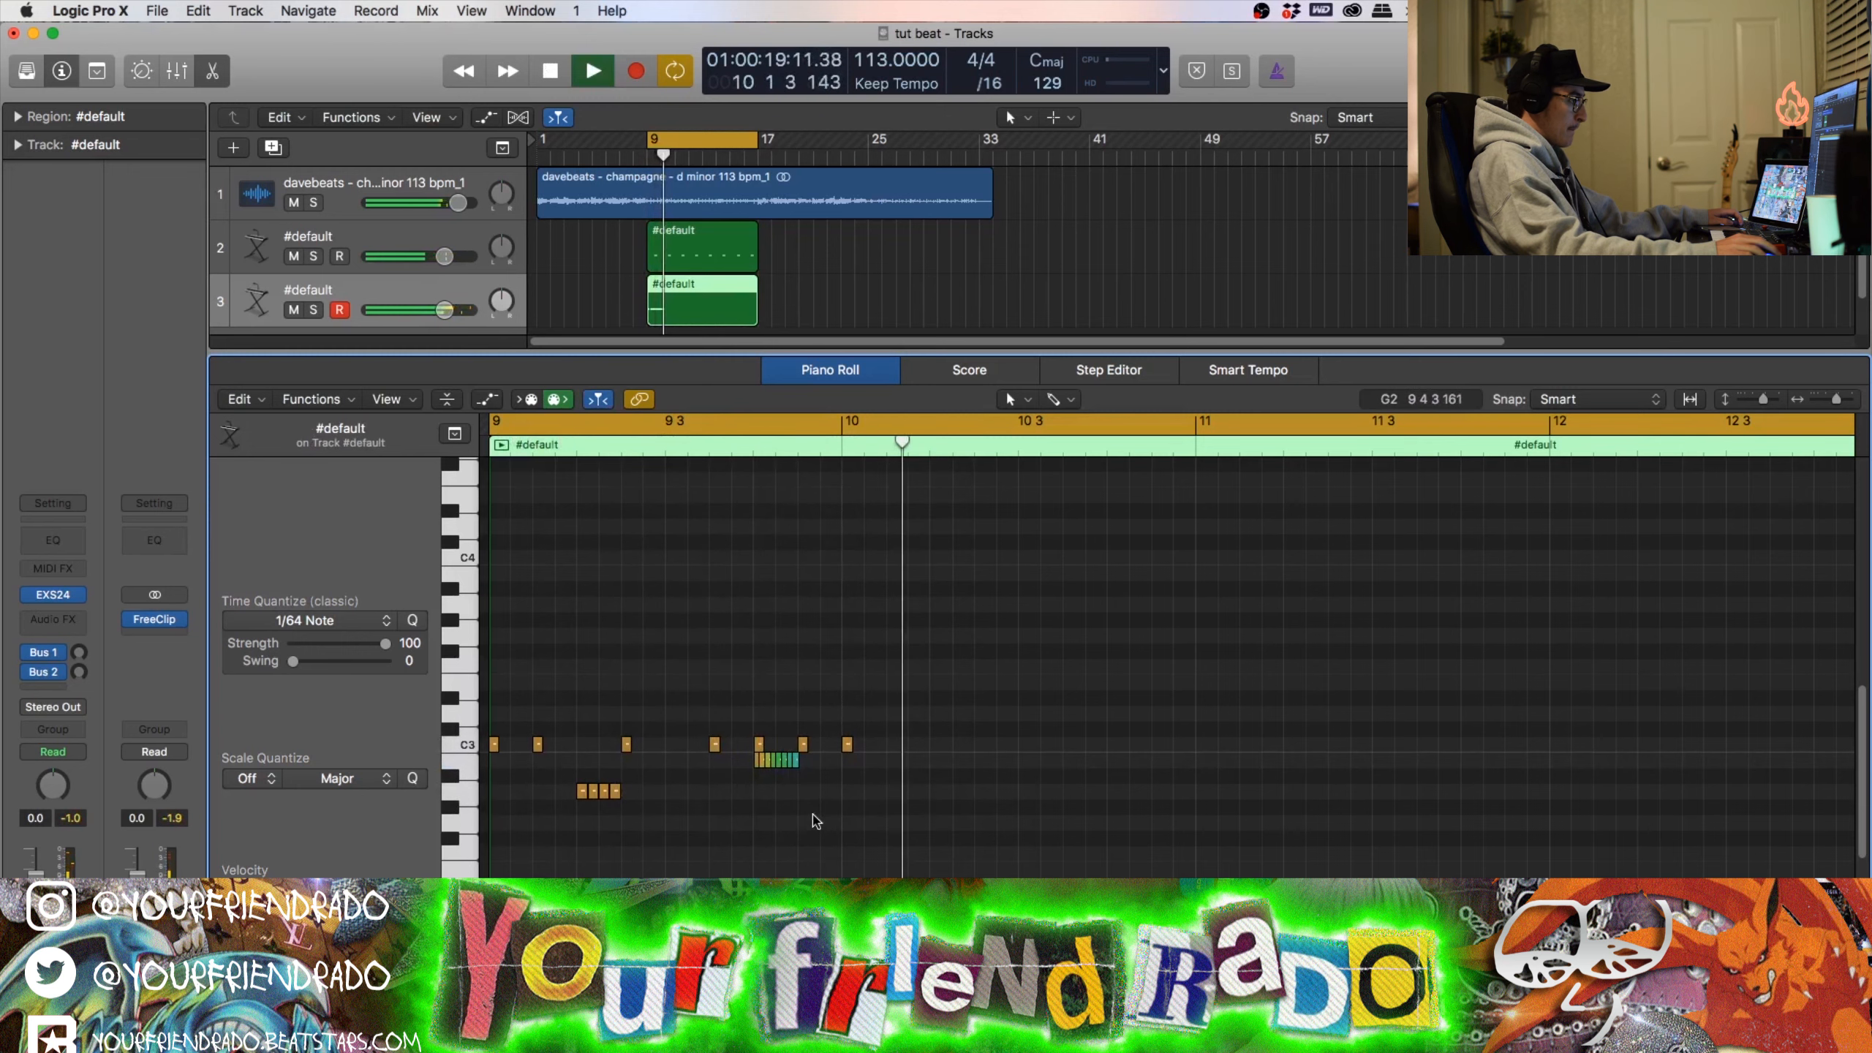
Step: Set Time Quantize to 1/32 Note and add a full-velocity C3 hi-hat note at 10 1 3
{"action": "left_click", "coordinate": [313, 620]}
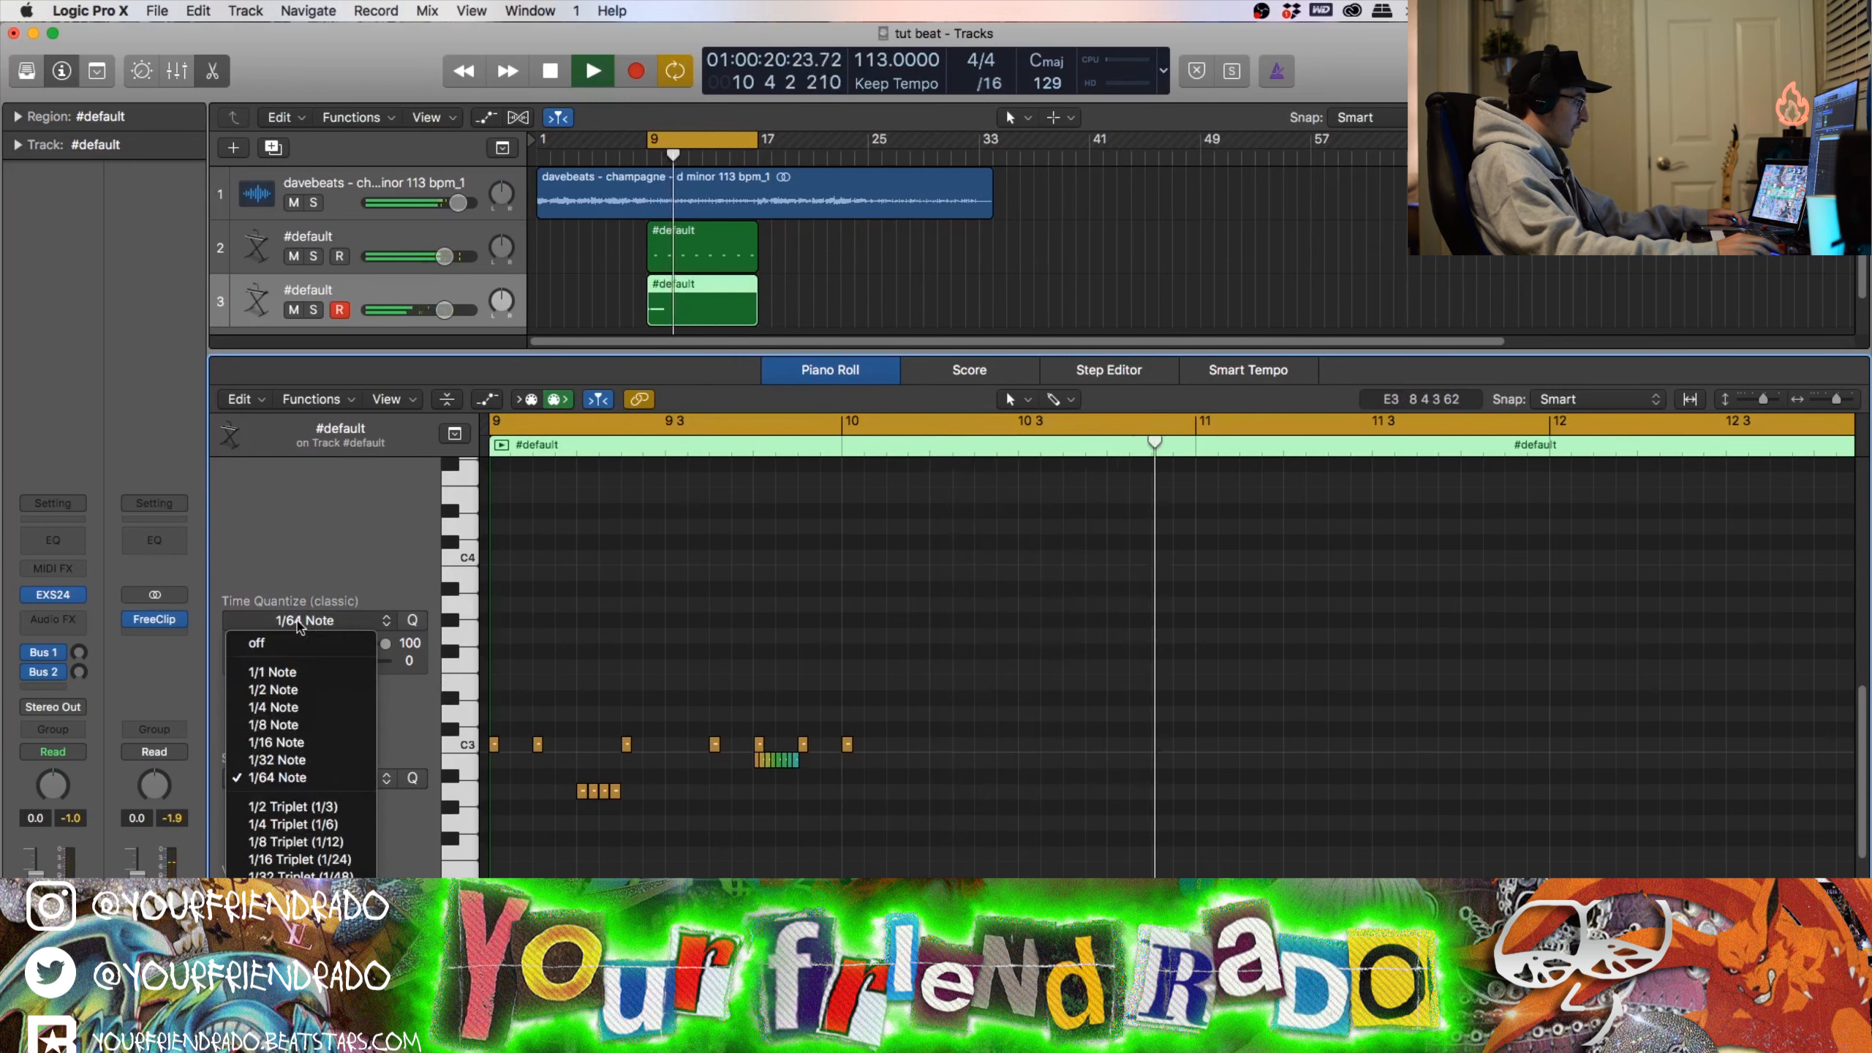
{"action": "left_click", "coordinate": [318, 760]}
{"action": "key", "text": "t"}
{"action": "key", "text": "Escape"}
{"action": "key", "text": "t"}
{"action": "key", "text": "e"}
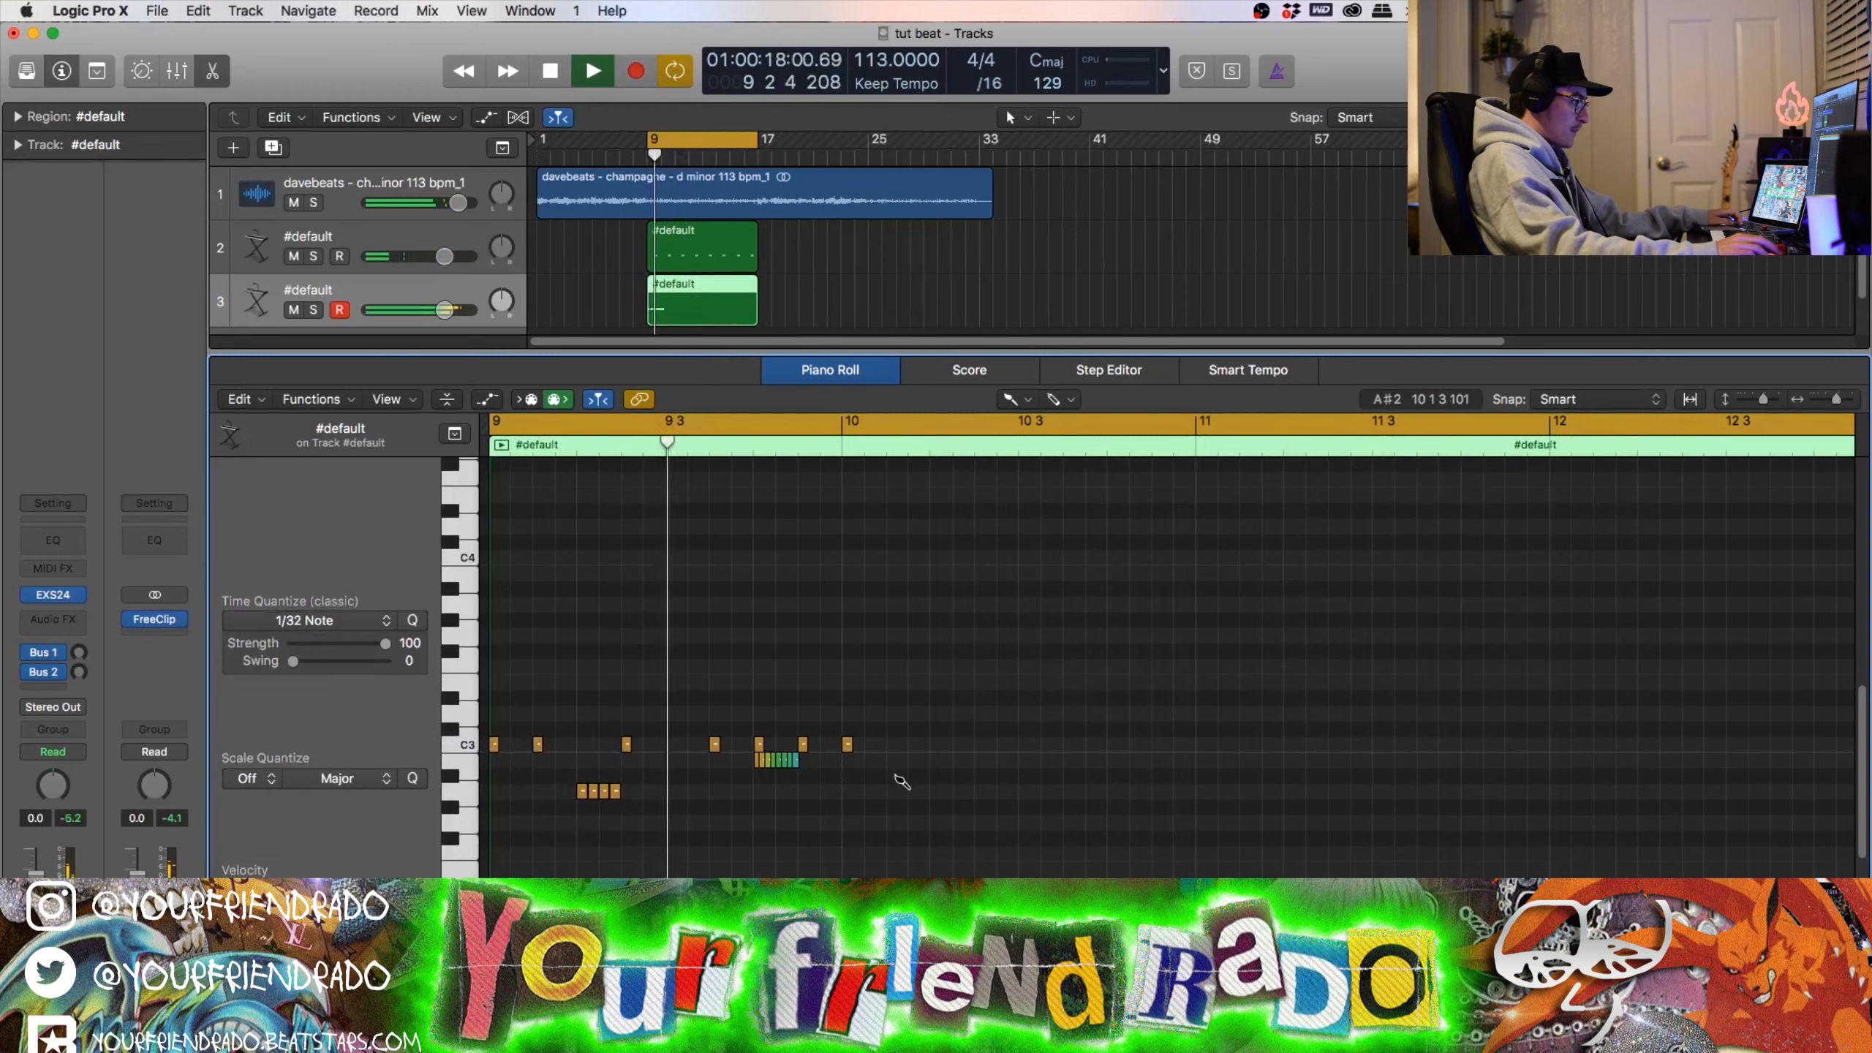
{"action": "key", "text": "space"}
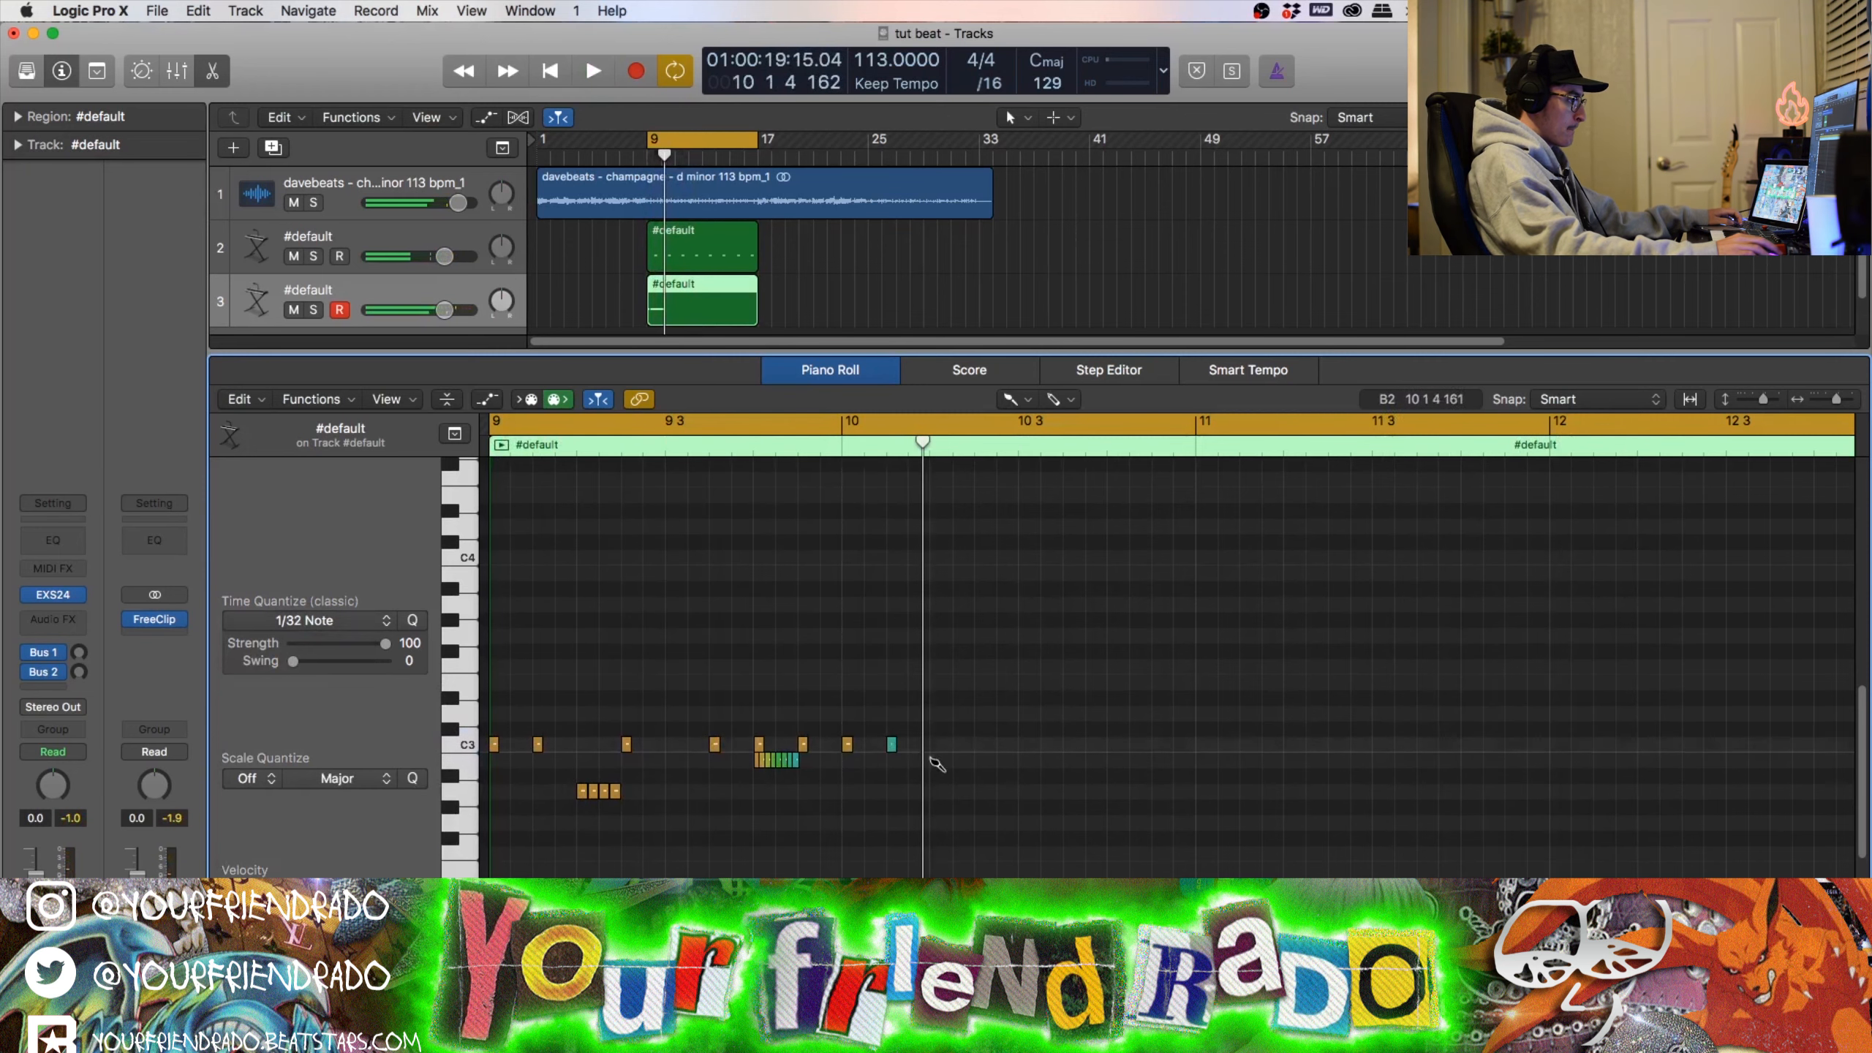
{"action": "left_click", "coordinate": [891, 744]}
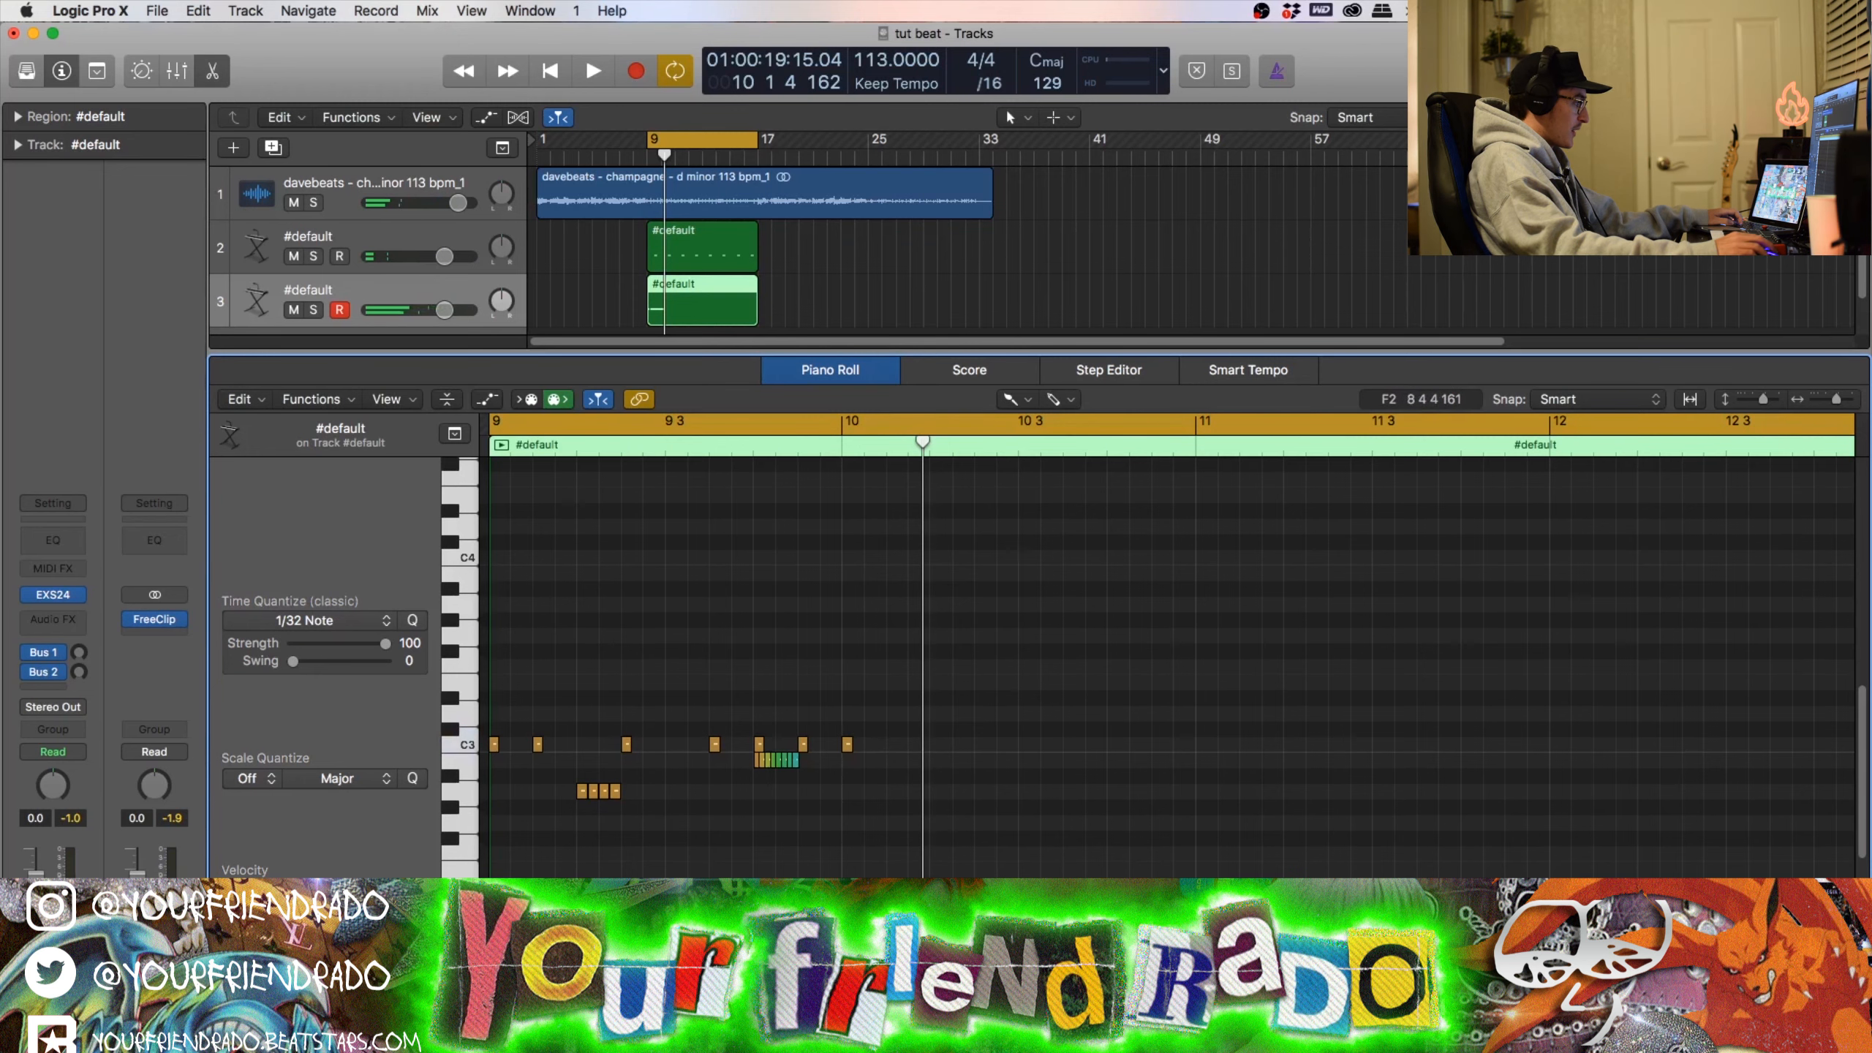
{"action": "key", "text": "space"}
{"action": "left_click", "coordinate": [892, 744]}
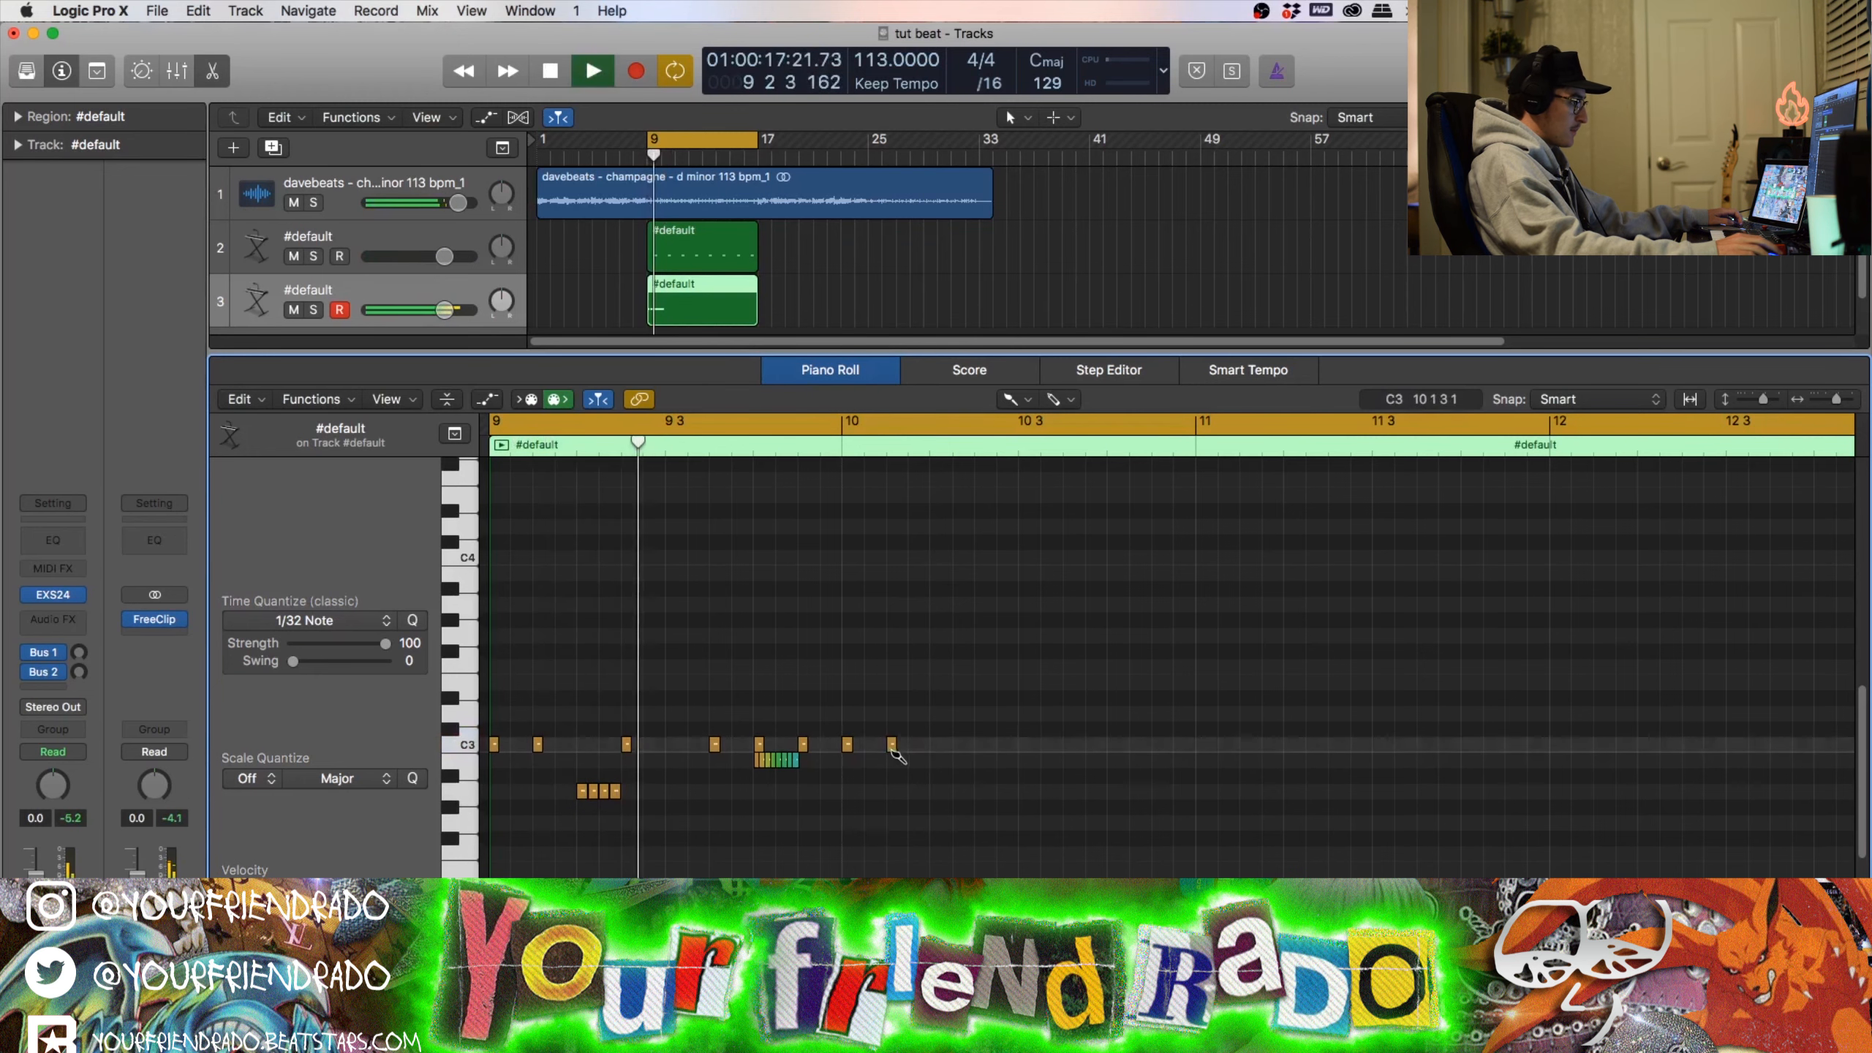
{"action": "key", "text": "space"}
Step: Paint a four-note 1/32 roll on D#3 at 10 2, add C3 notes at 10 2 3 and 10 3 3, and play the pattern
{"action": "left_click", "coordinate": [936, 744]}
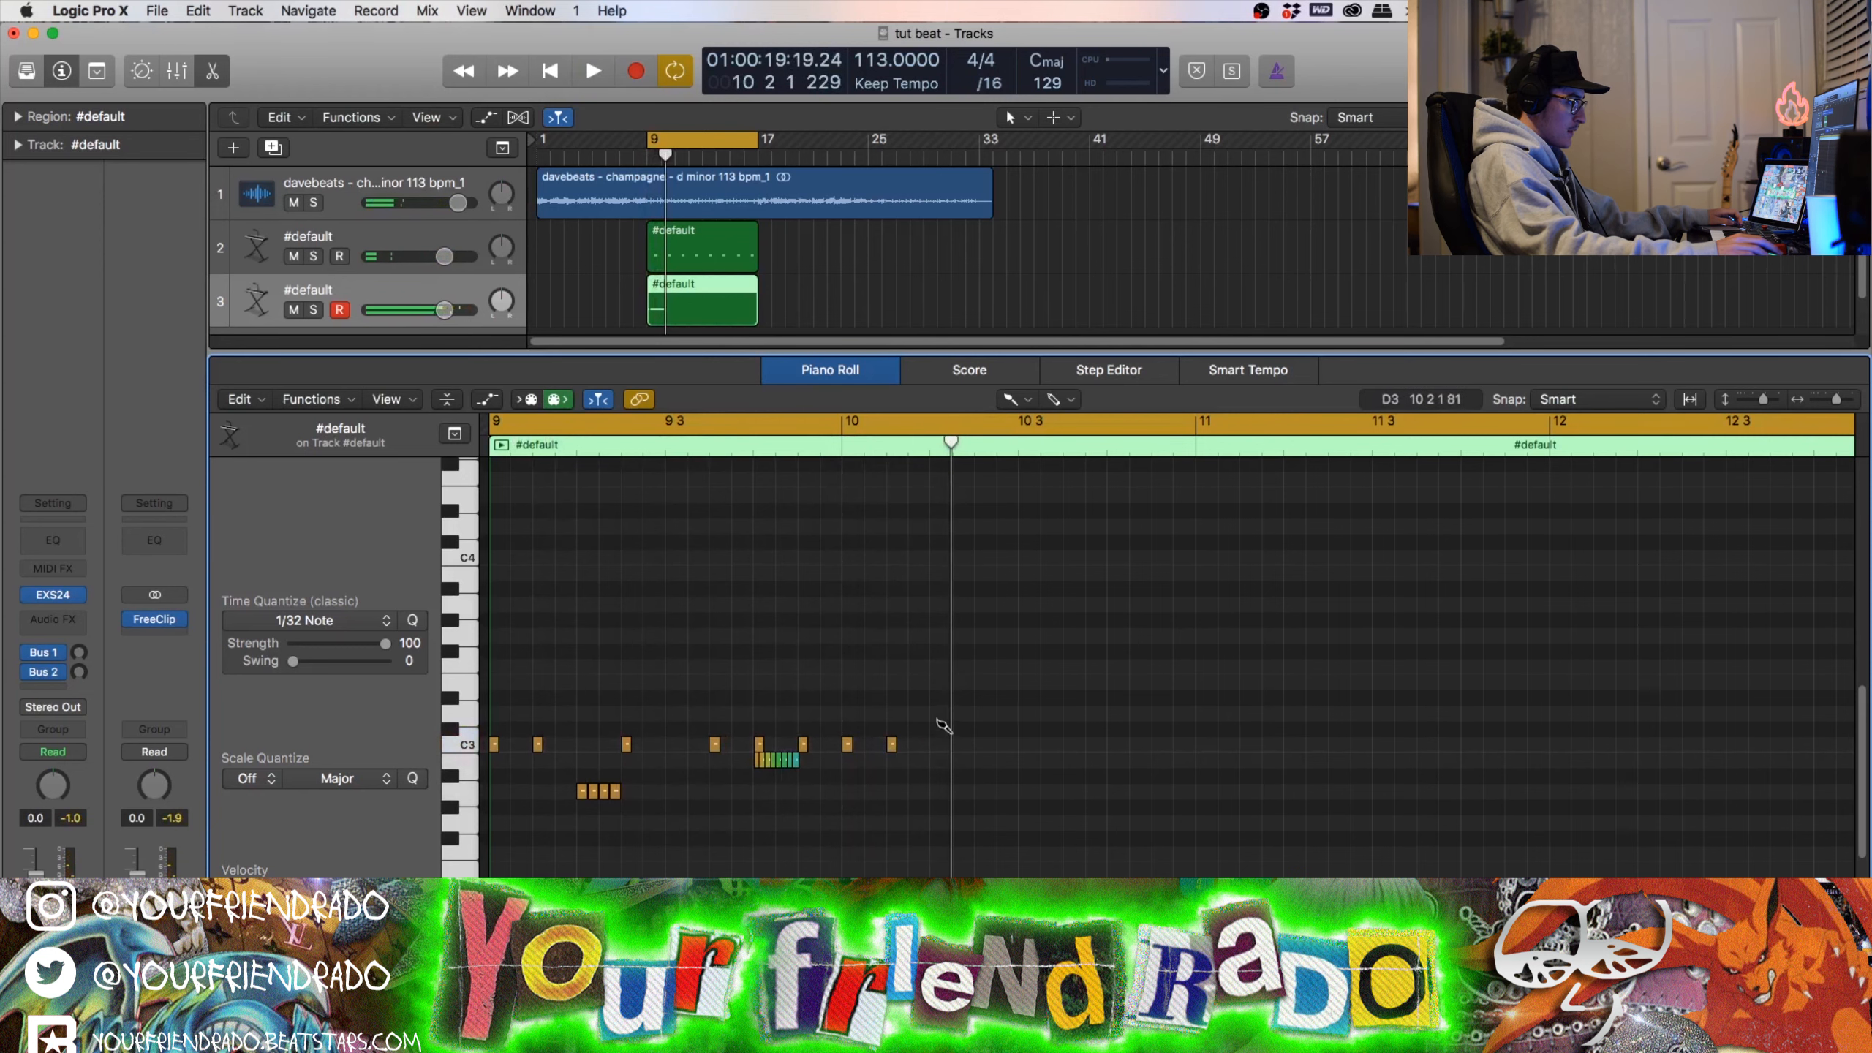
{"action": "left_click_drag", "start_coordinate": [935, 702], "coordinate": [969, 702]}
{"action": "left_click", "coordinate": [979, 746]}
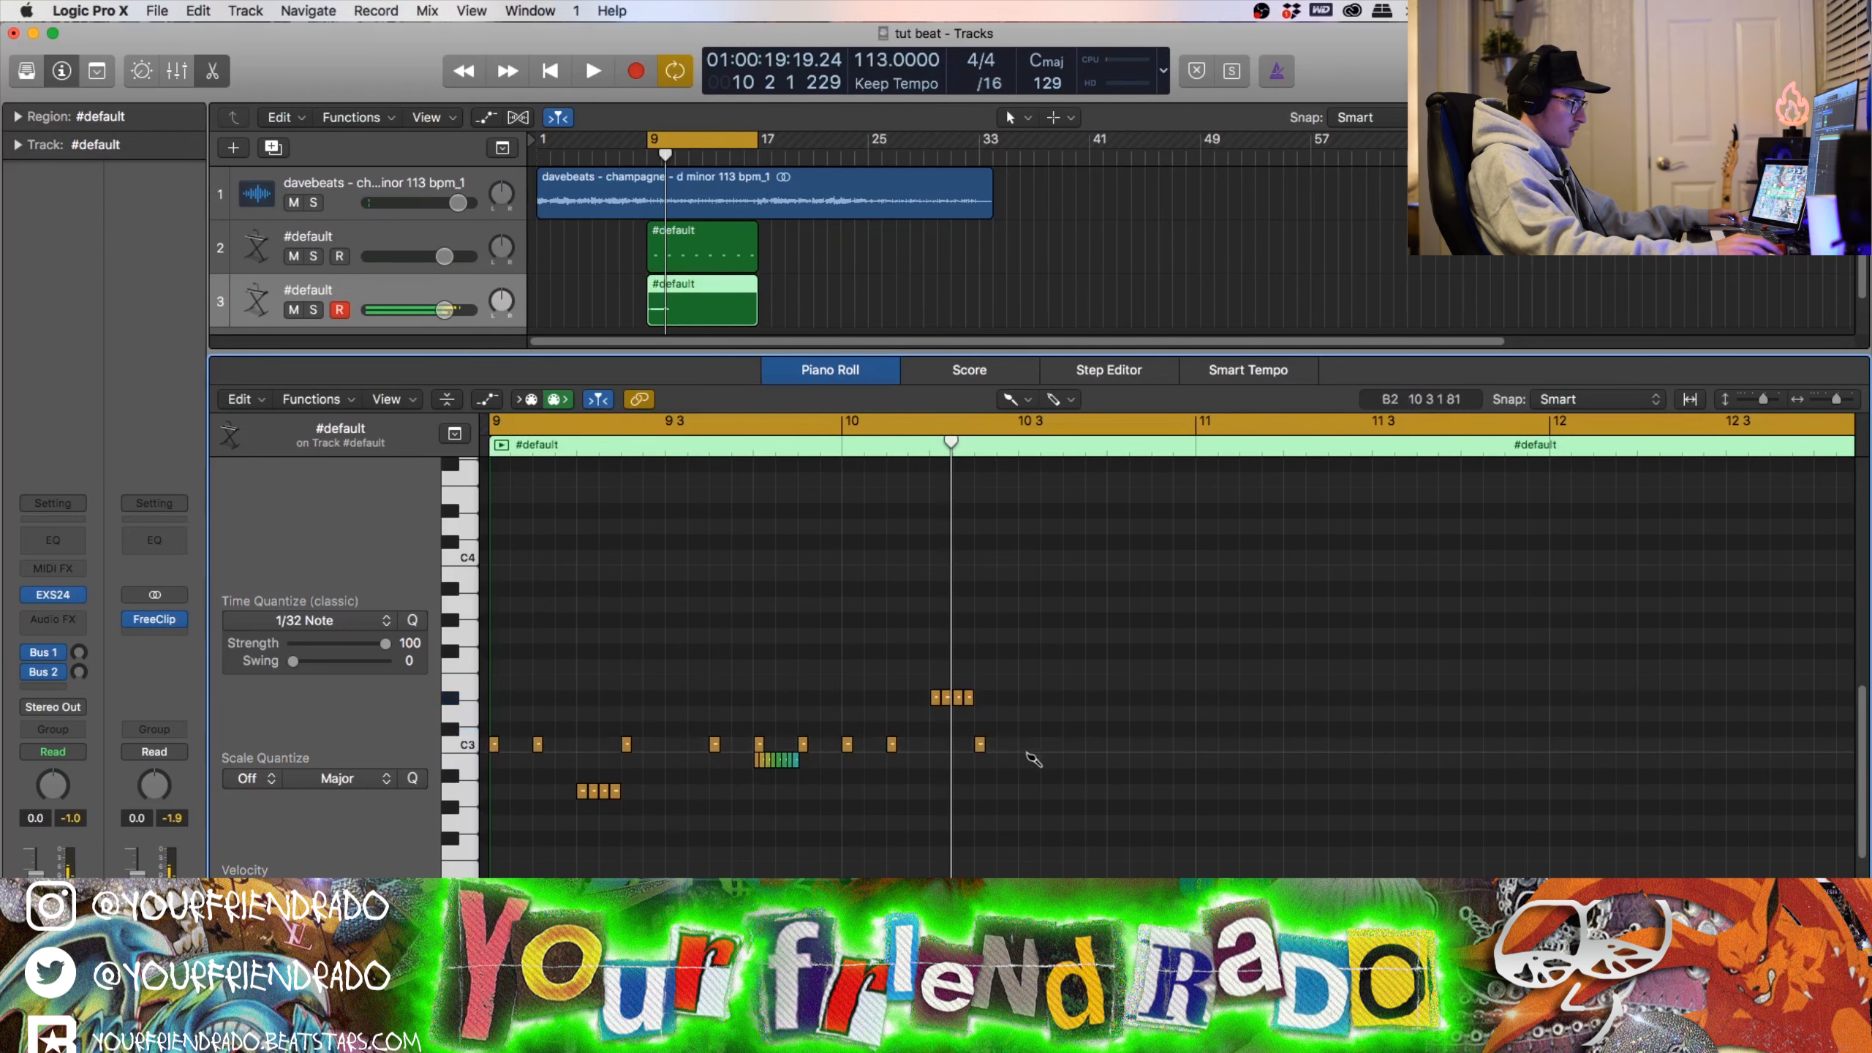
{"action": "left_click", "coordinate": [1024, 744]}
{"action": "left_click", "coordinate": [1067, 745]}
{"action": "left_click", "coordinate": [1112, 744]}
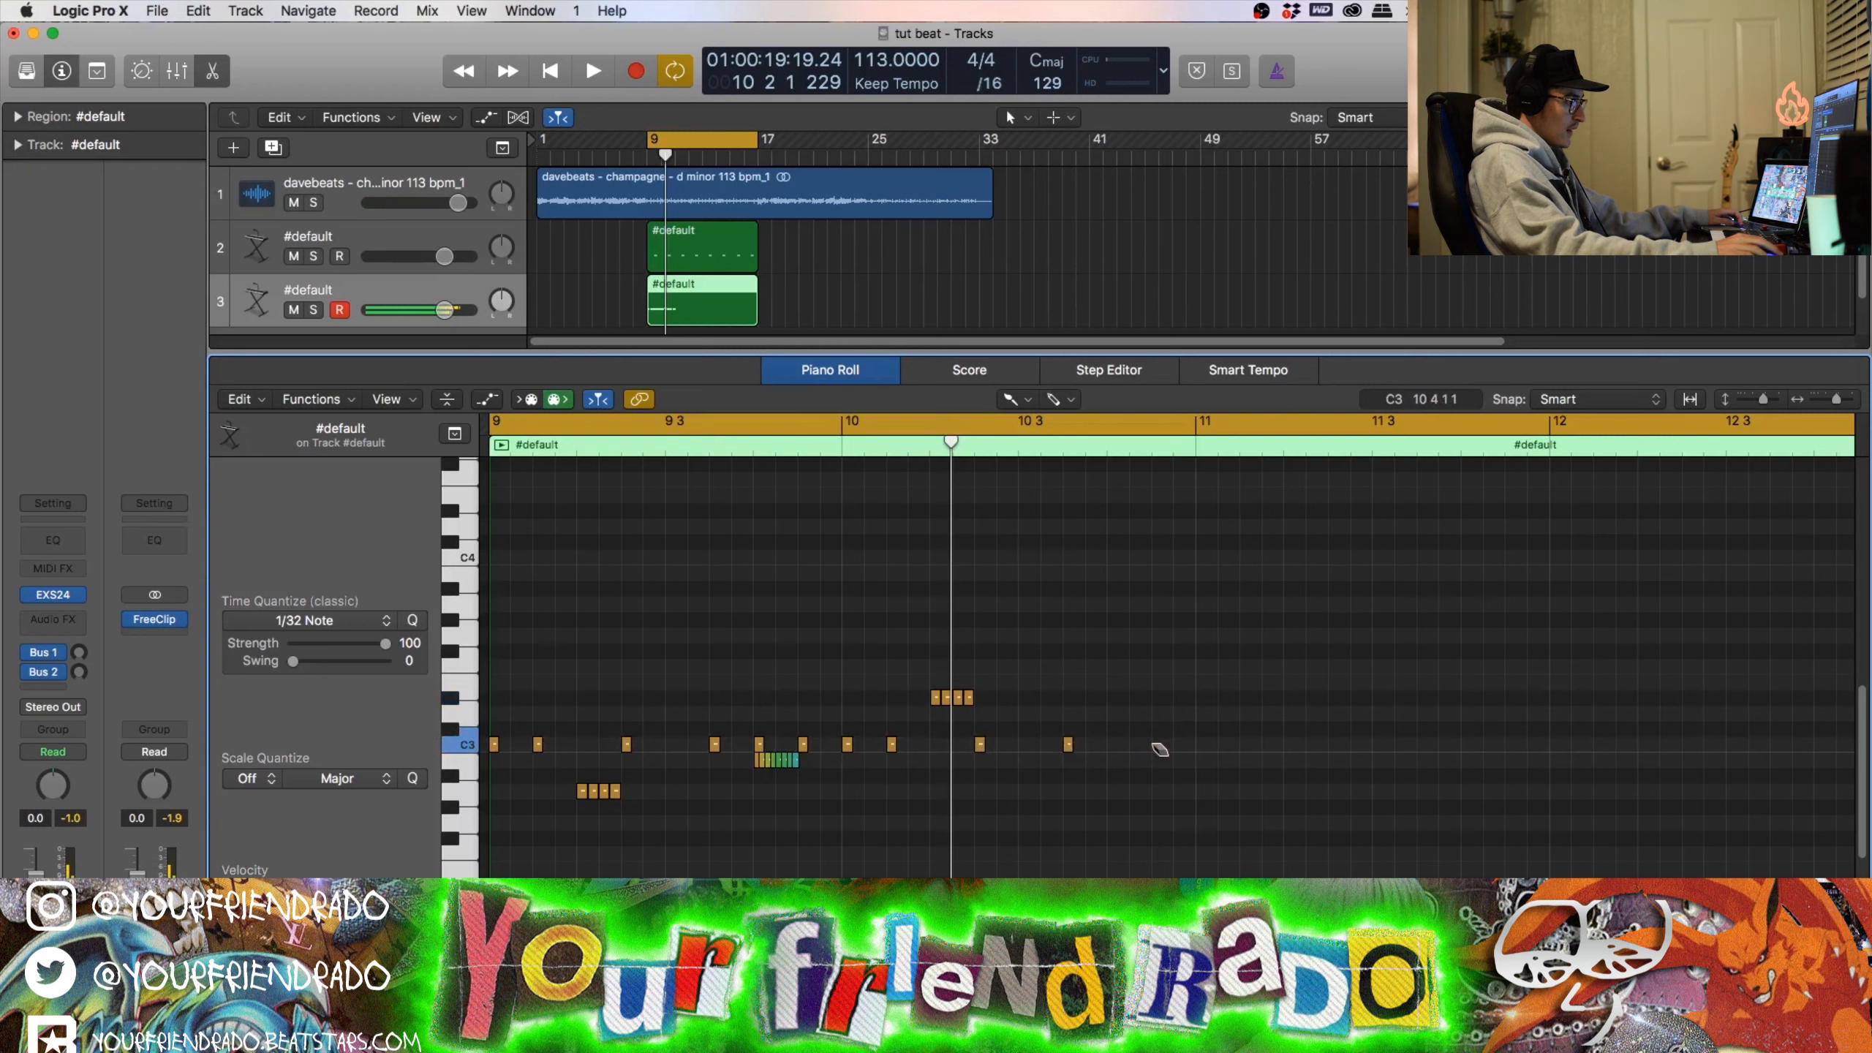
{"action": "key", "text": "space"}
Step: Set Time Quantize to 1/8 Triplet (1/12), add three G2 notes from 10 4 to bar 11, and play back the pattern
{"action": "left_click", "coordinate": [304, 620]}
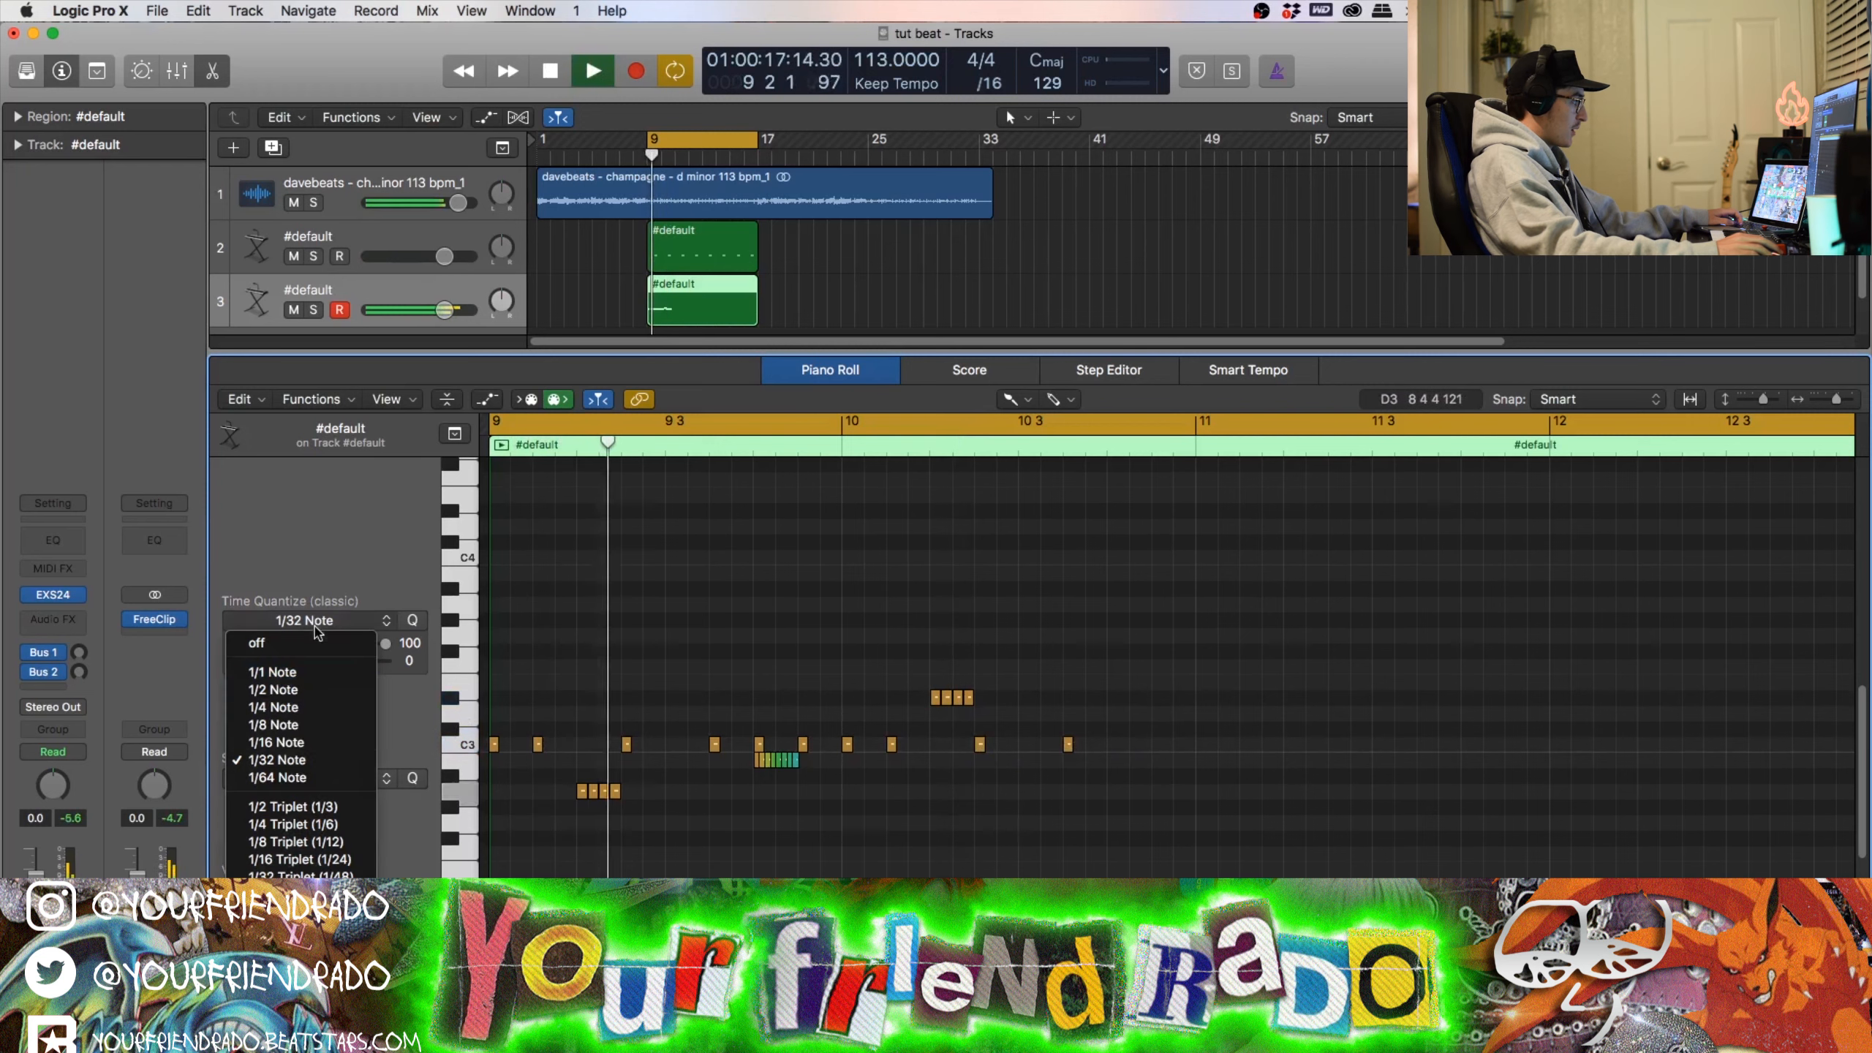
{"action": "left_click", "coordinate": [334, 841]}
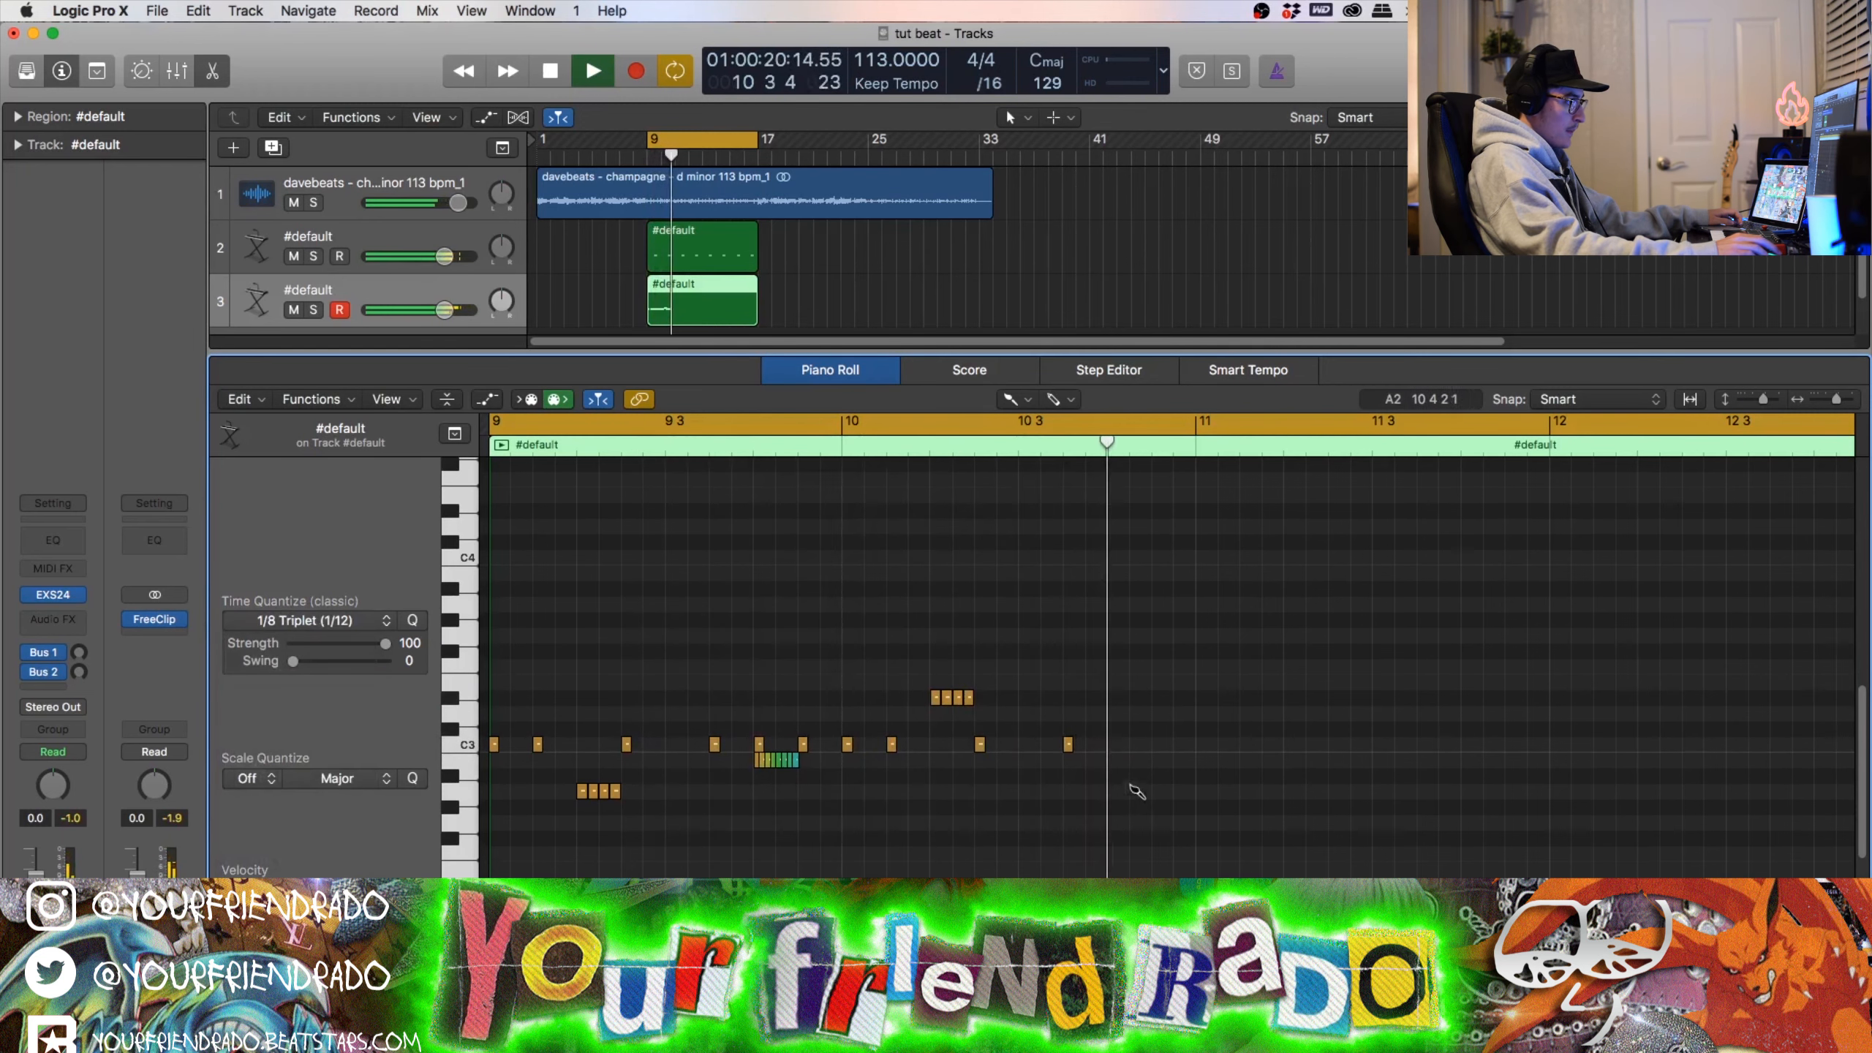
{"action": "key", "text": "space"}
{"action": "left_click", "coordinate": [1115, 822]}
{"action": "left_click", "coordinate": [1149, 821]}
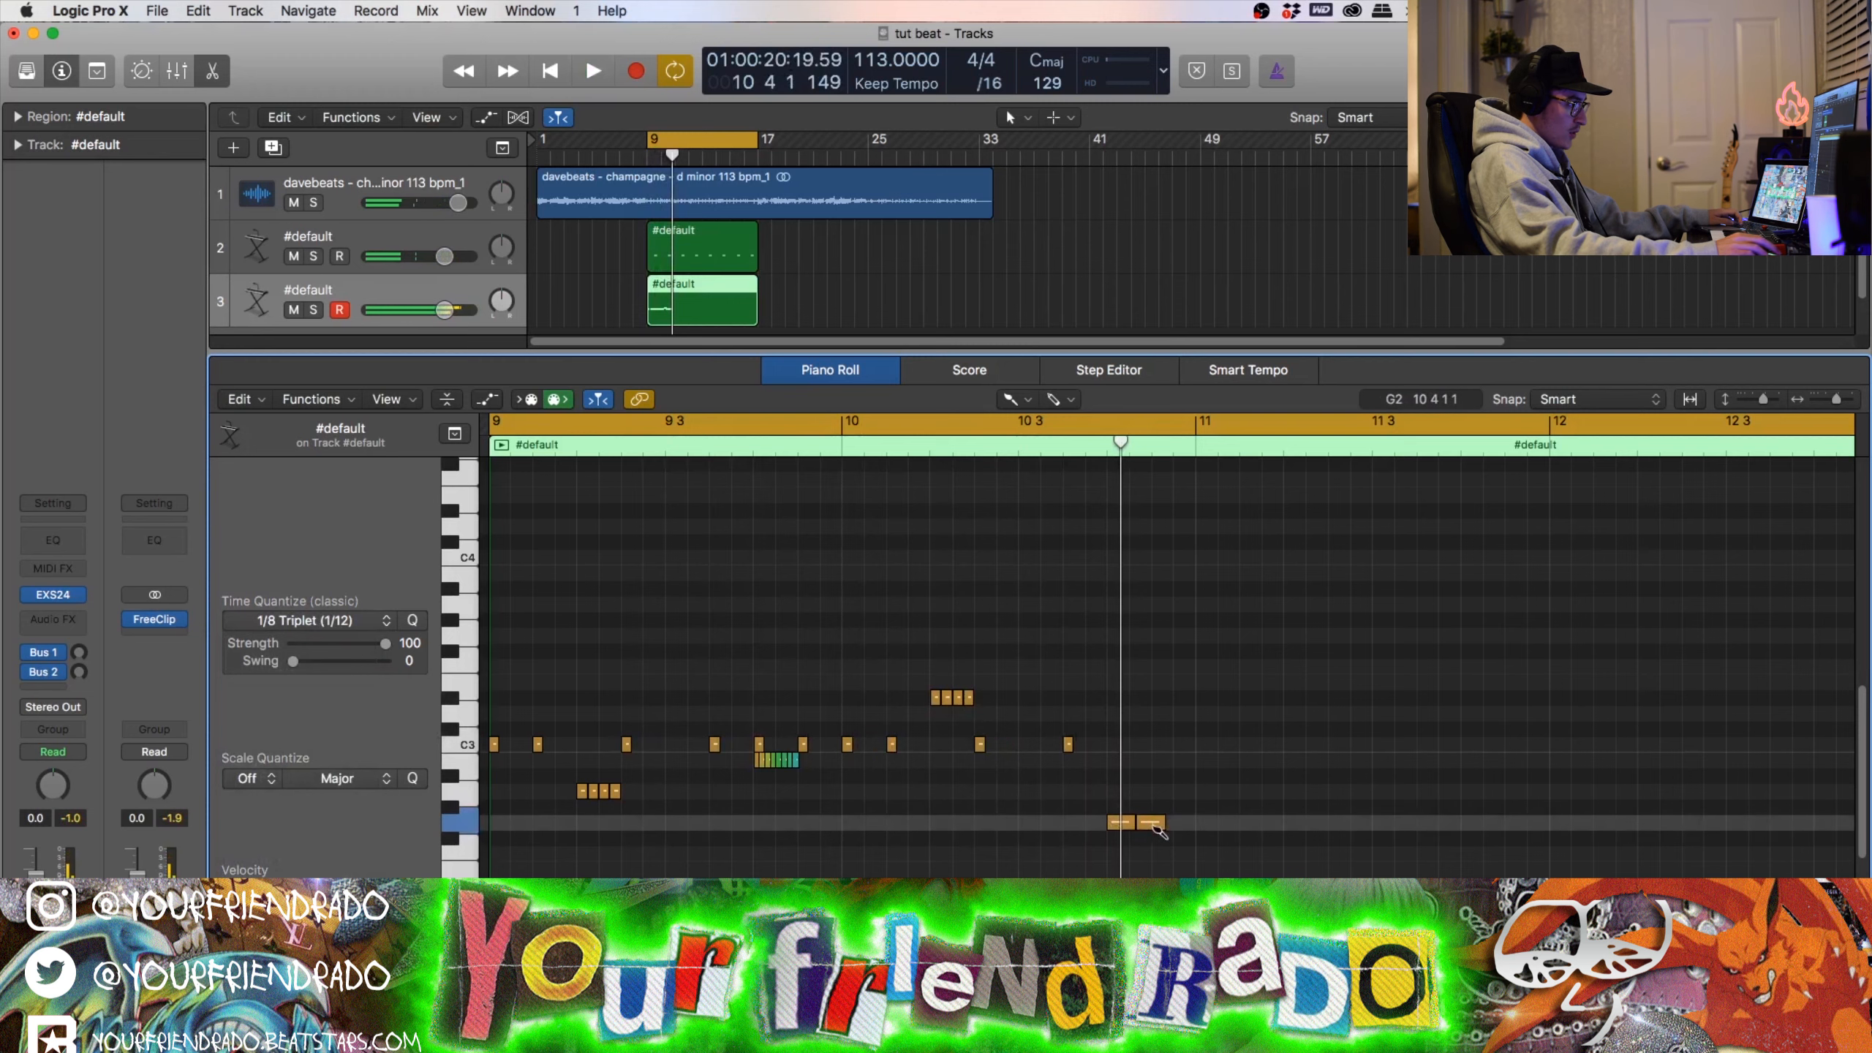
{"action": "key", "text": "space"}
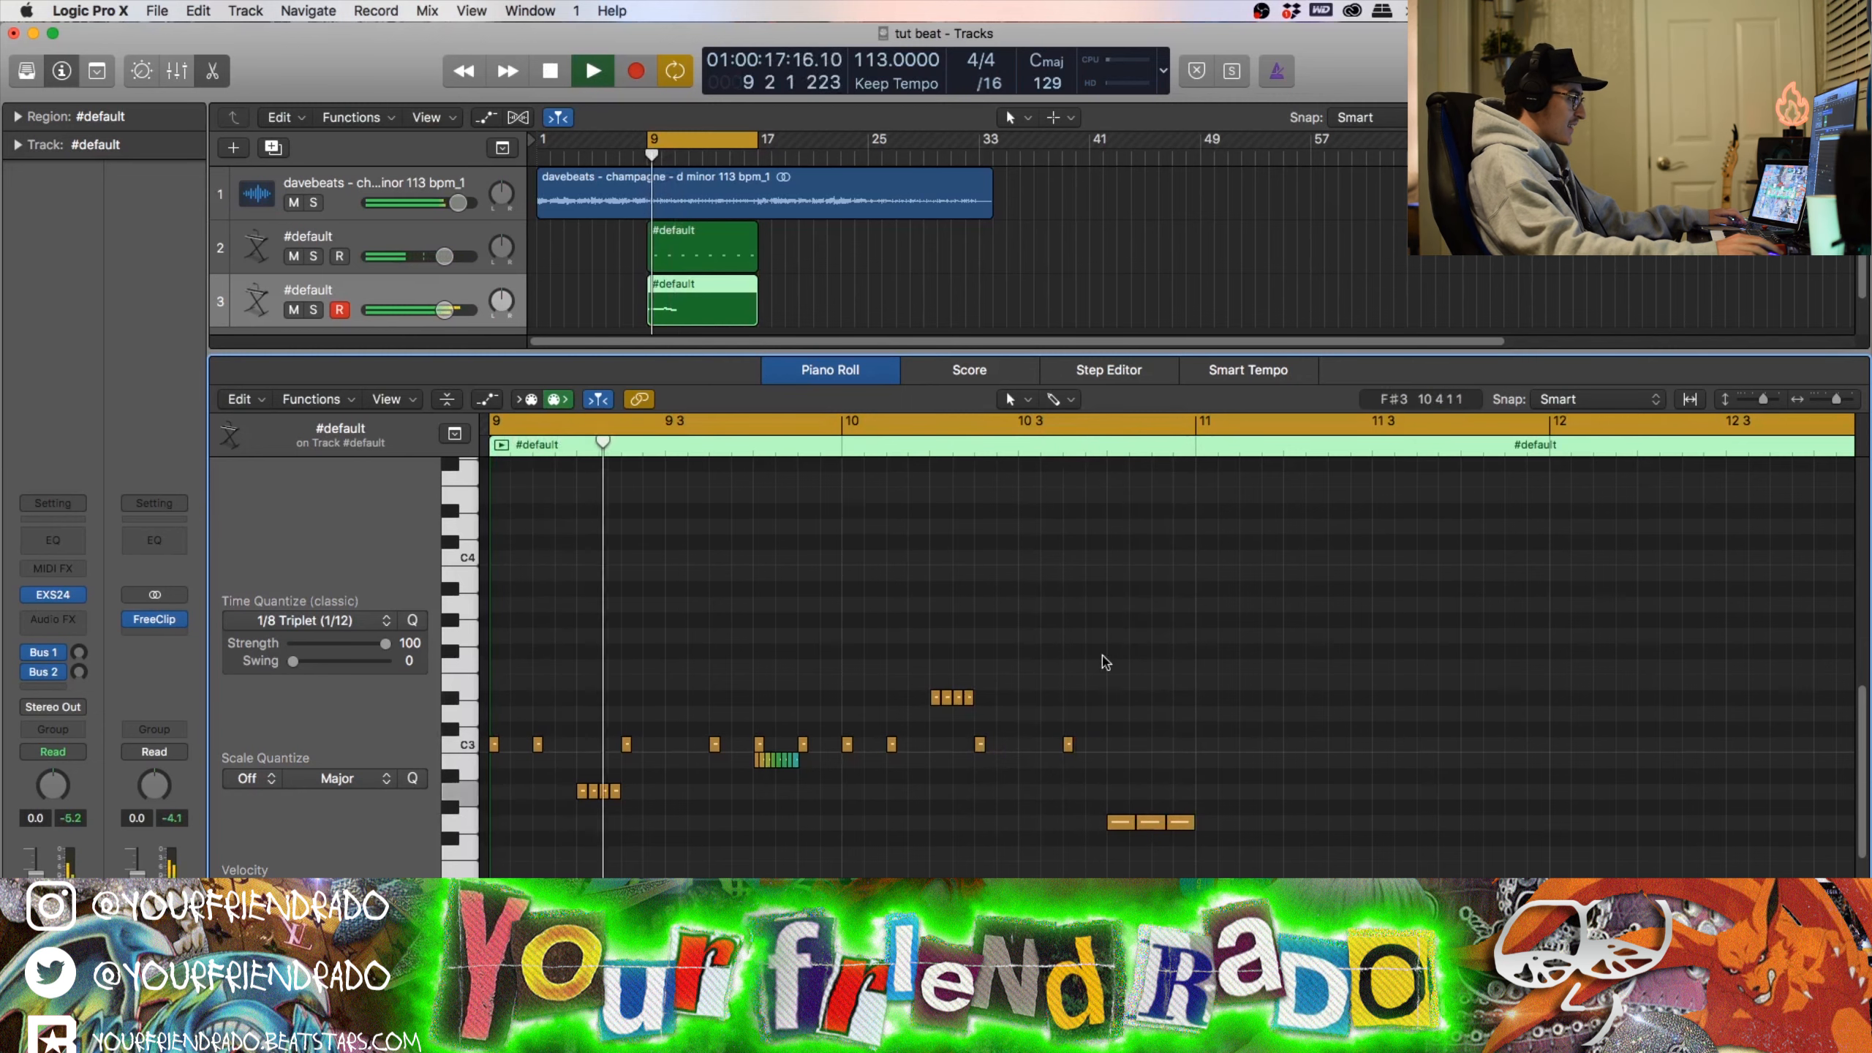
Step: Repeat all the hi-hat notes once so the two-bar pattern also covers bars 11 and 12, and listen to it
{"action": "key", "text": "super+a"}
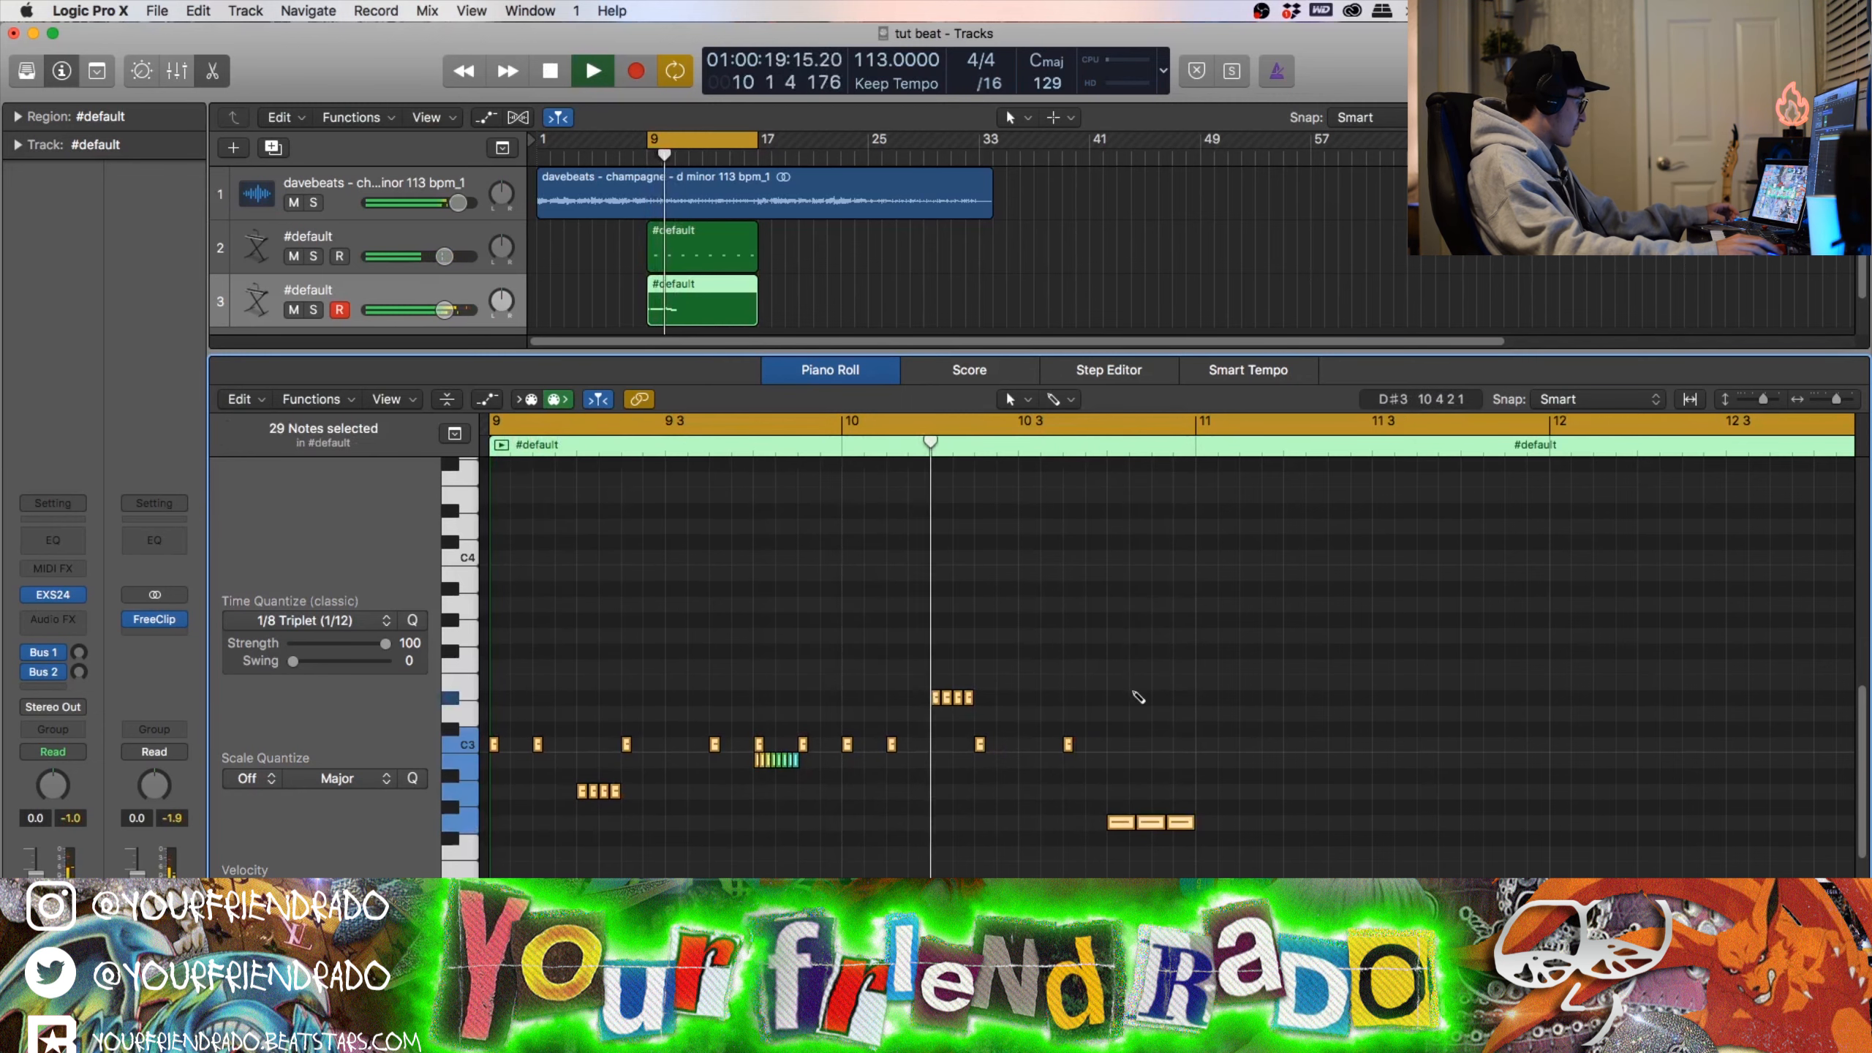
{"action": "key", "text": "super+r"}
{"action": "left_click", "coordinate": [1252, 671]}
{"action": "scroll", "coordinate": [1319, 863], "scroll_direction": "up", "scroll_amount": 1}
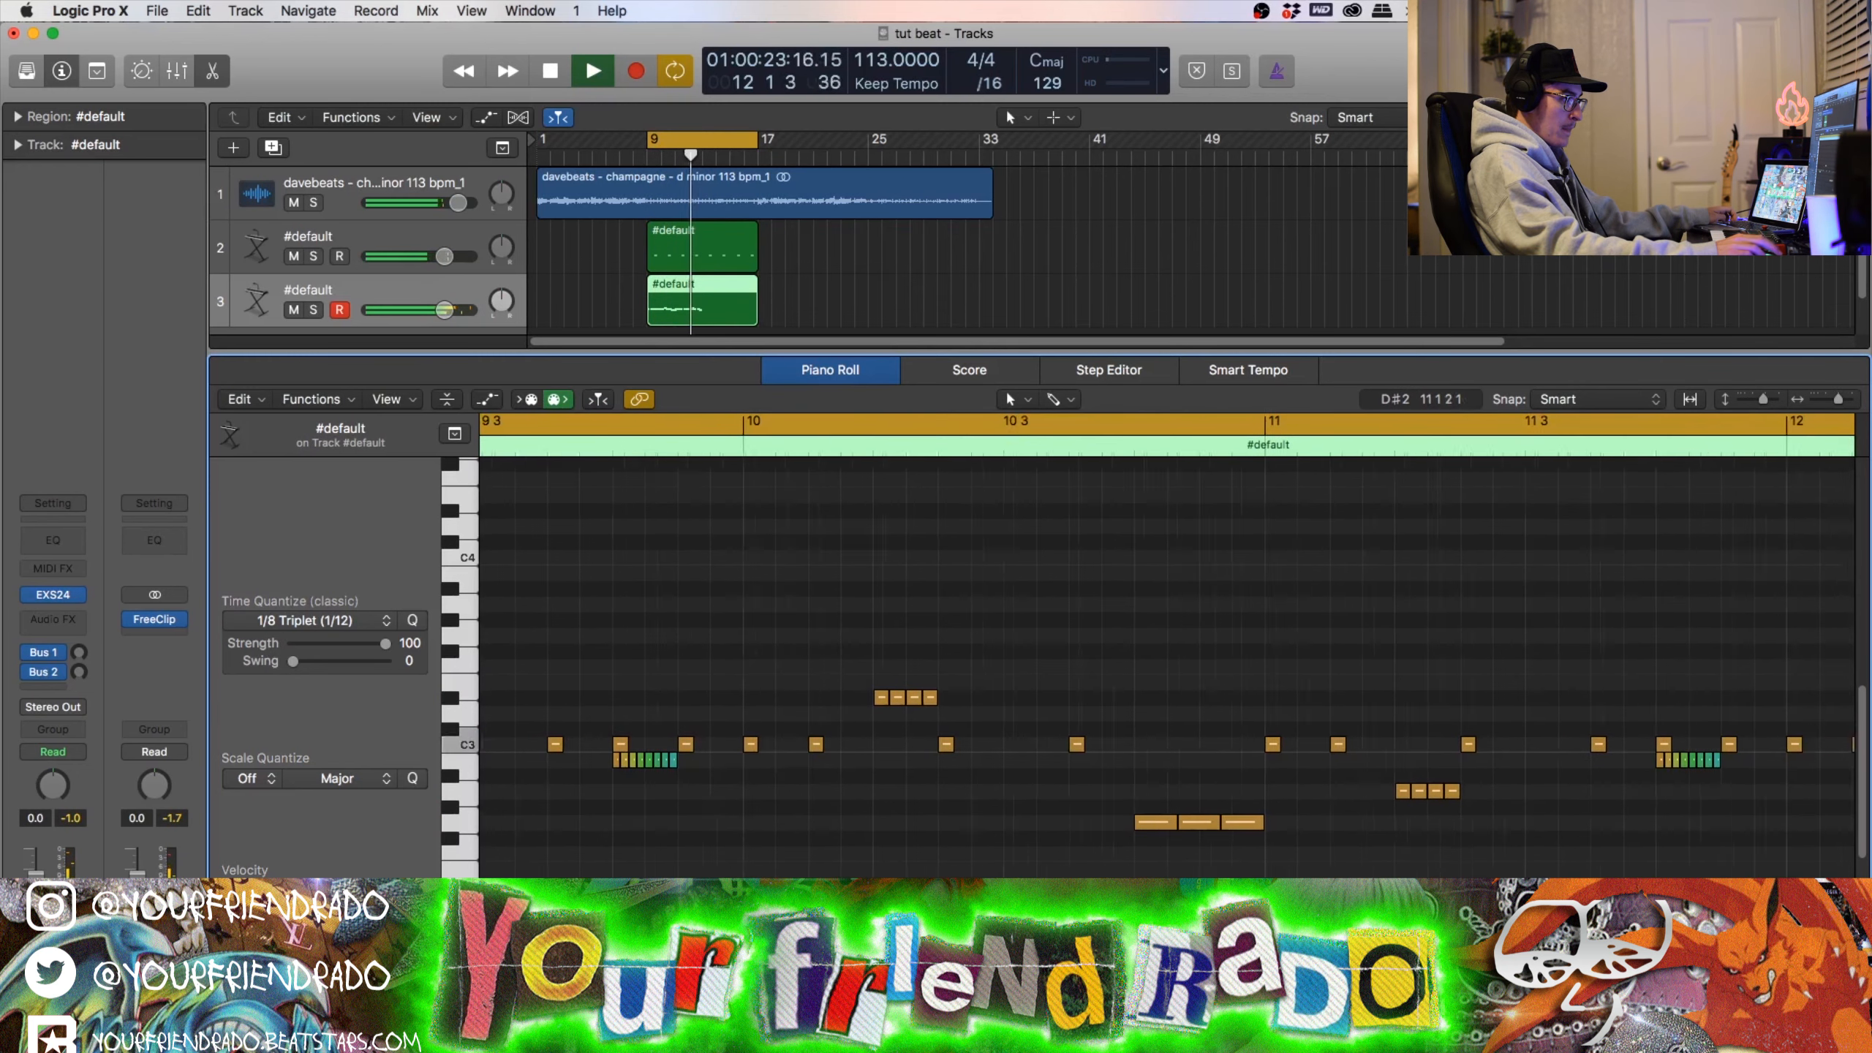
{"action": "key", "text": "space"}
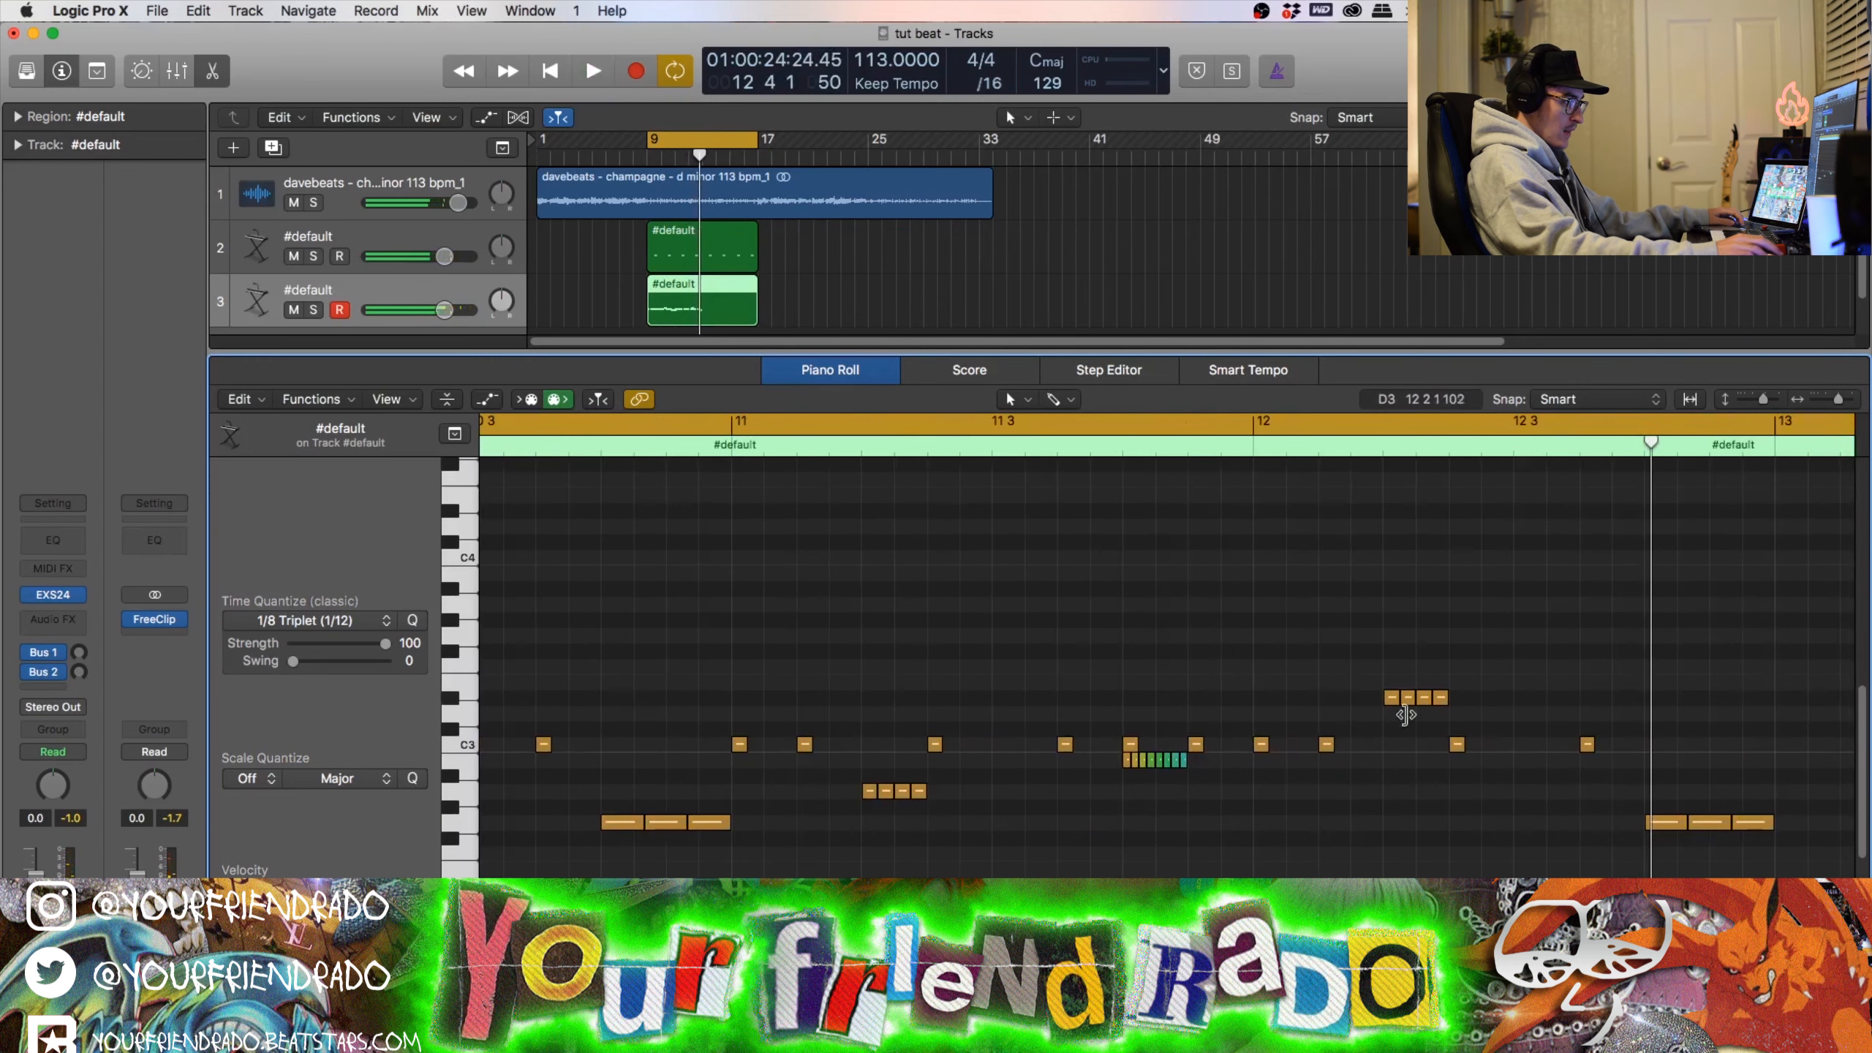
Step: Stagger the four-note roll at 12 2 upward from C3 to D#3 and delete the three G2 triplet notes at 12 4
{"action": "left_click_drag", "start_coordinate": [1391, 697], "coordinate": [1434, 715]}
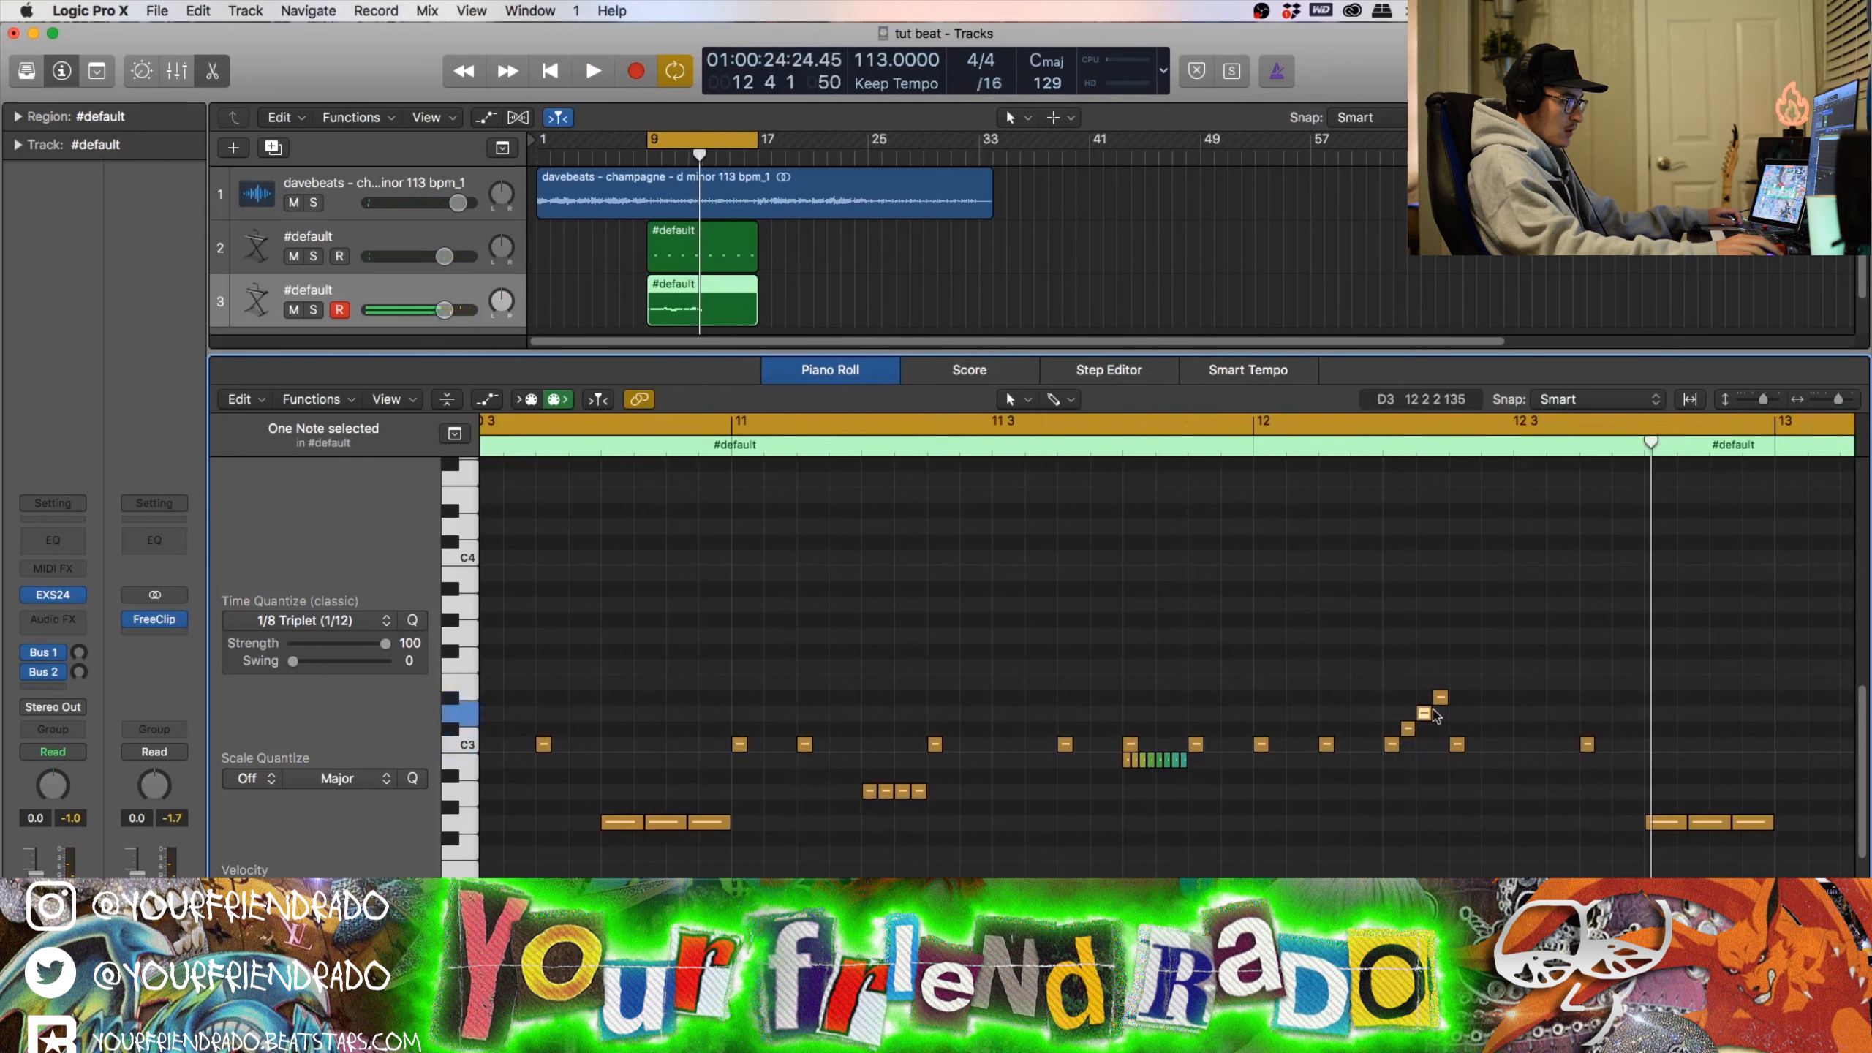
{"action": "left_click_drag", "start_coordinate": [1663, 787], "coordinate": [1753, 839]}
{"action": "key", "text": "Delete"}
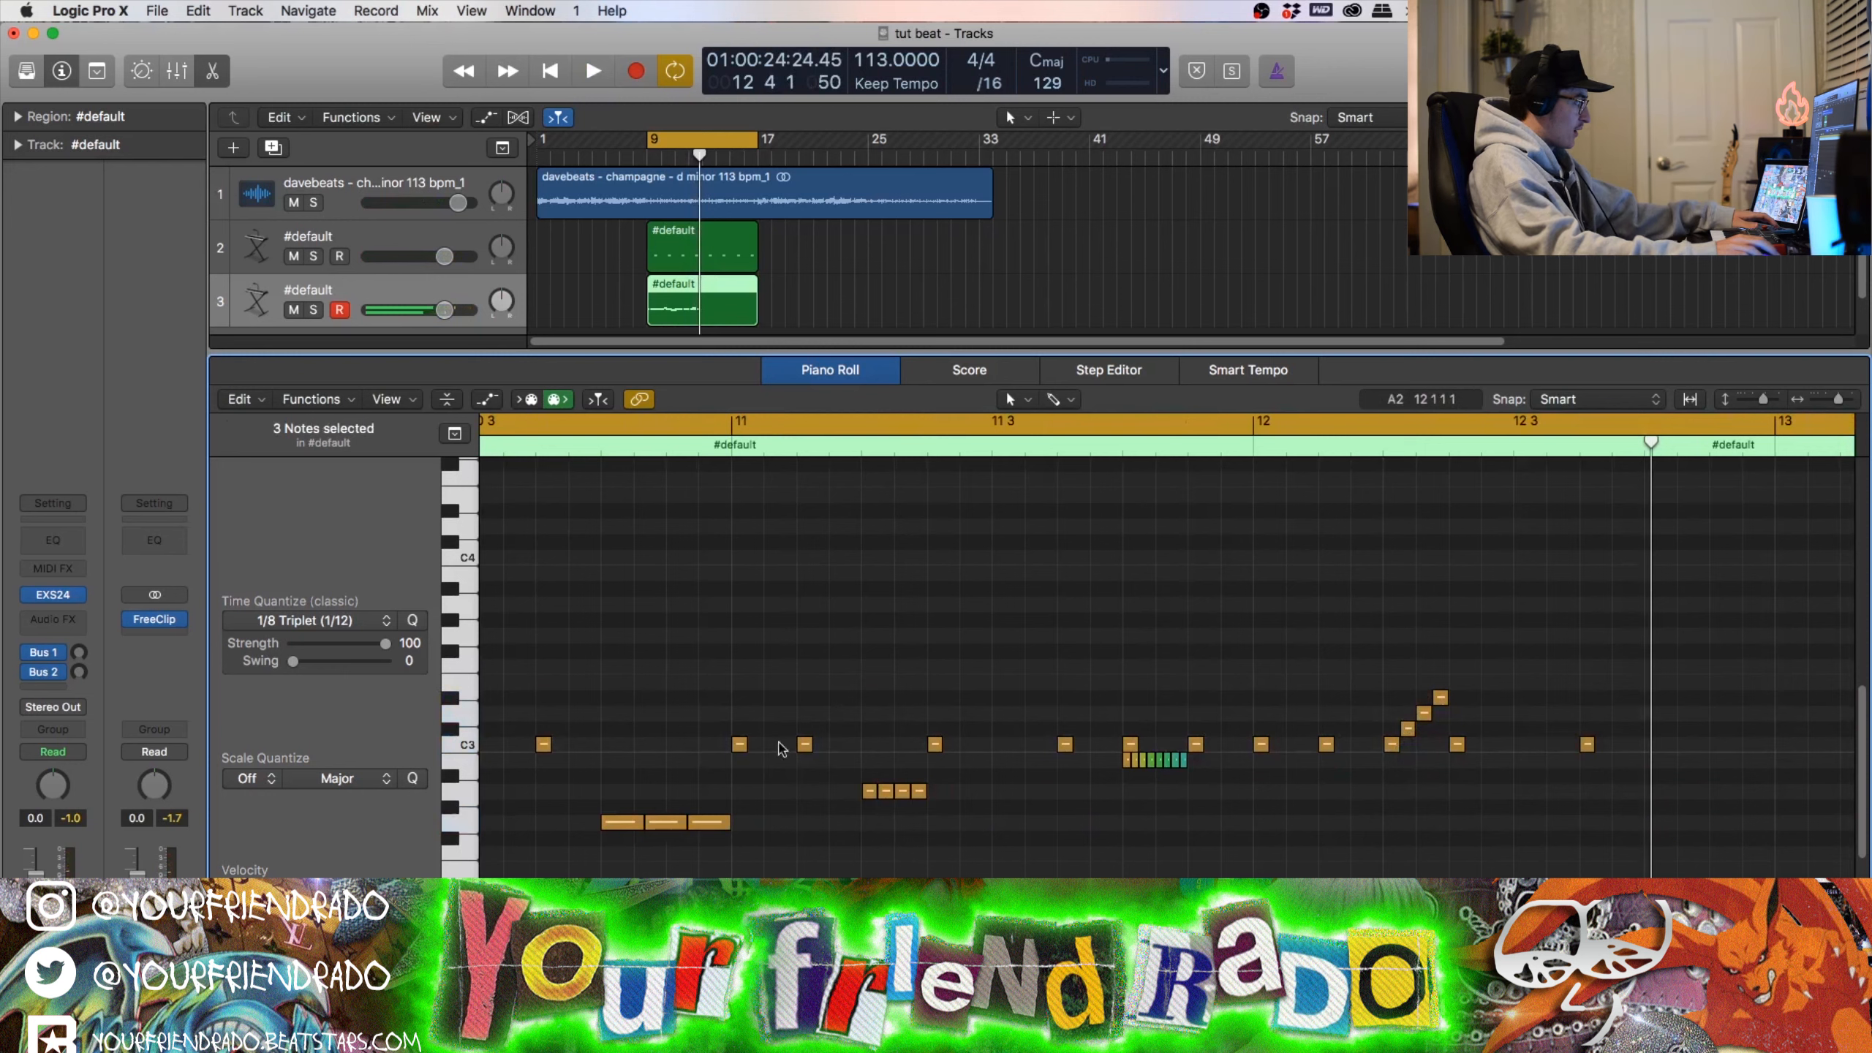
Step: Set Time Quantize to 1/32 Note and paint an eight-note run descending from C3 to F2 at 12 4
{"action": "left_click", "coordinate": [305, 627]}
{"action": "left_click", "coordinate": [295, 767]}
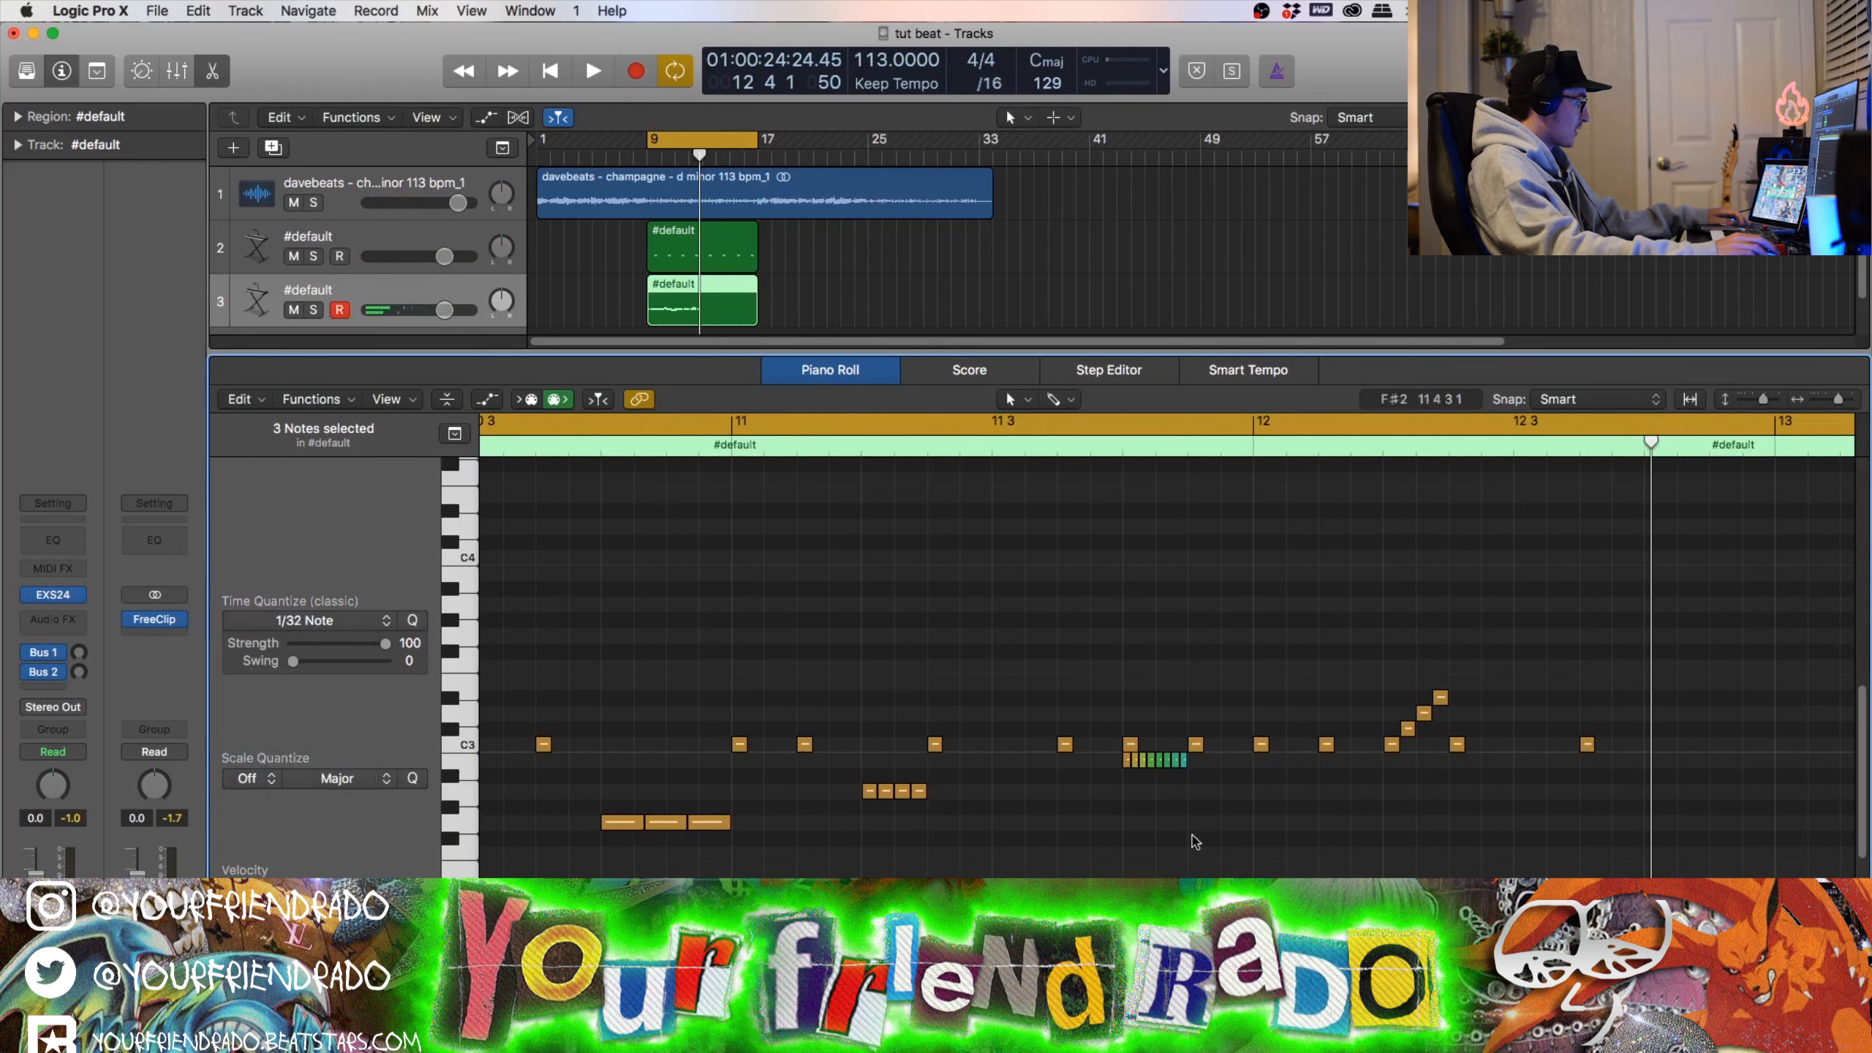
{"action": "key", "text": "t"}
{"action": "key", "text": "p"}
{"action": "left_click", "coordinate": [1653, 743]}
{"action": "left_click", "coordinate": [1670, 759]}
{"action": "left_click", "coordinate": [1686, 775]}
{"action": "left_click", "coordinate": [1702, 790]}
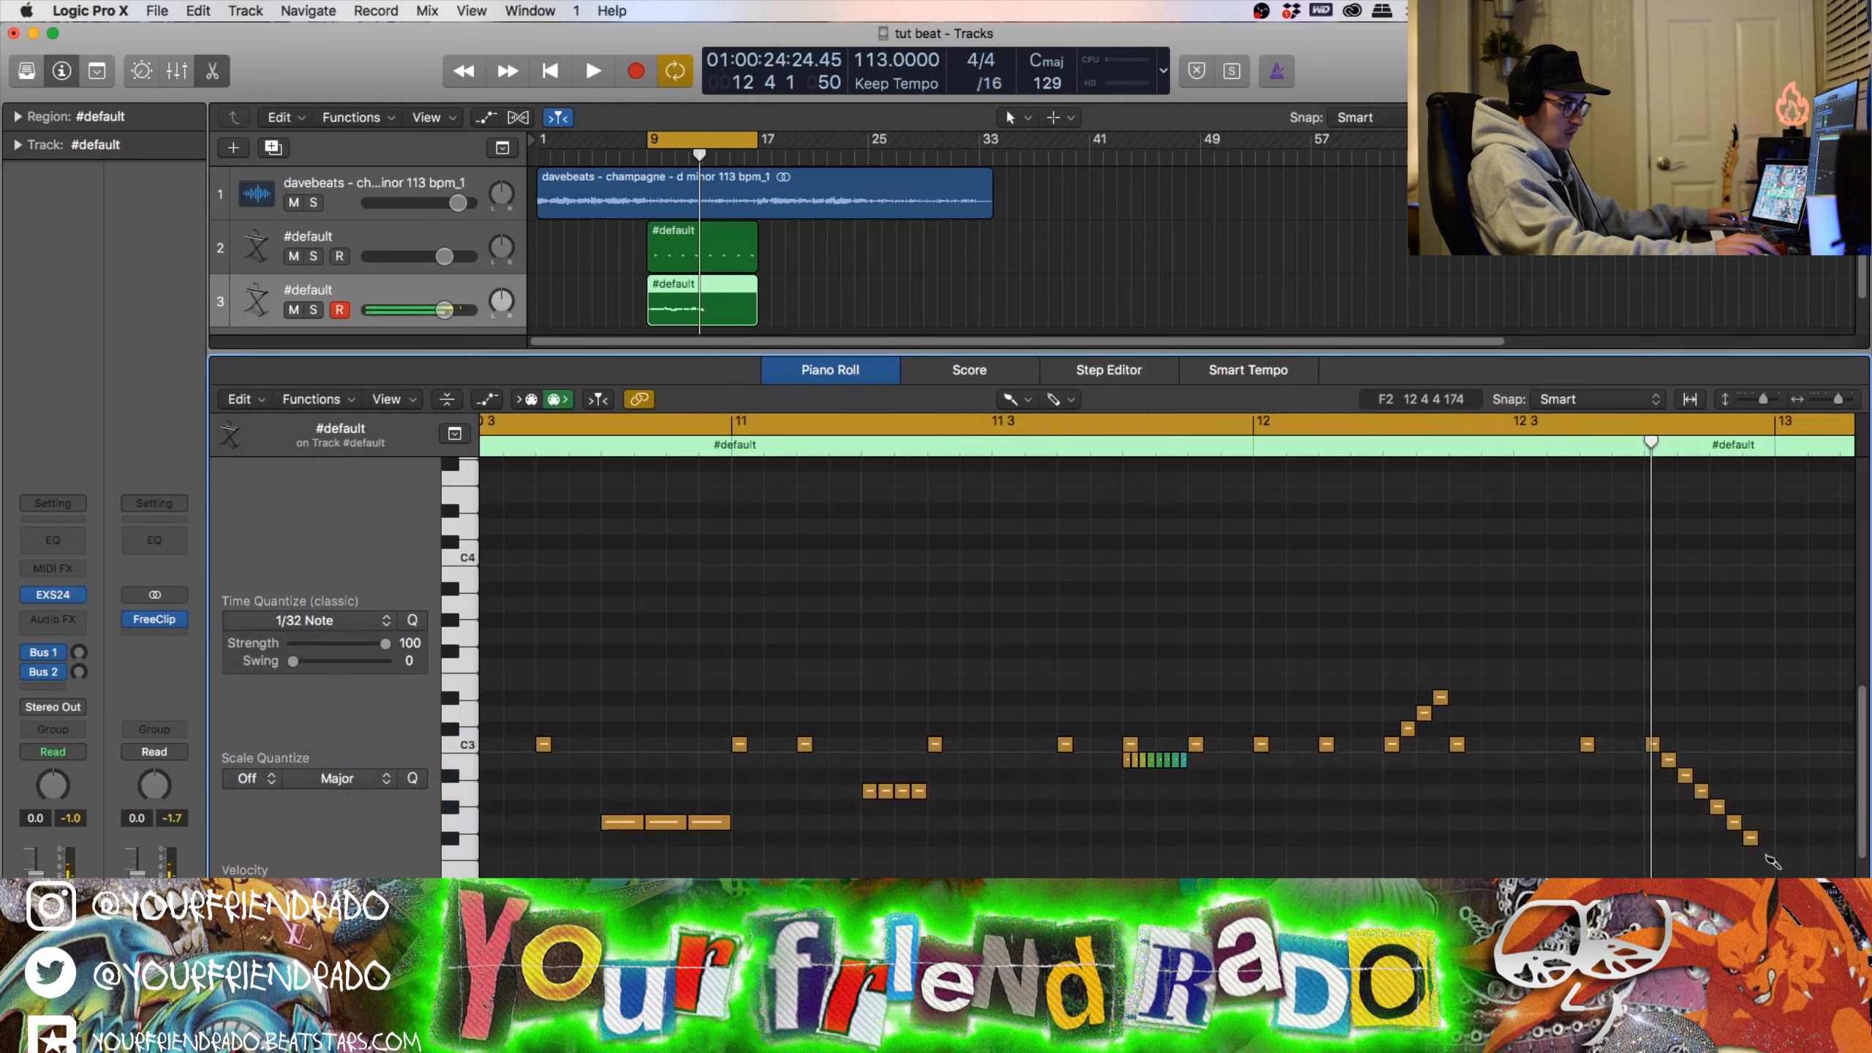
{"action": "key", "text": "space"}
Step: Repeat the four-bar hi-hat pattern from bar 13 to the end of the region and listen to the result
{"action": "key", "text": "t"}
{"action": "key", "text": "t"}
{"action": "key", "text": "super+Left"}
{"action": "key", "text": "super+Left"}
{"action": "key", "text": "super+Left"}
{"action": "key", "text": "super+Left"}
{"action": "key", "text": "super+Left"}
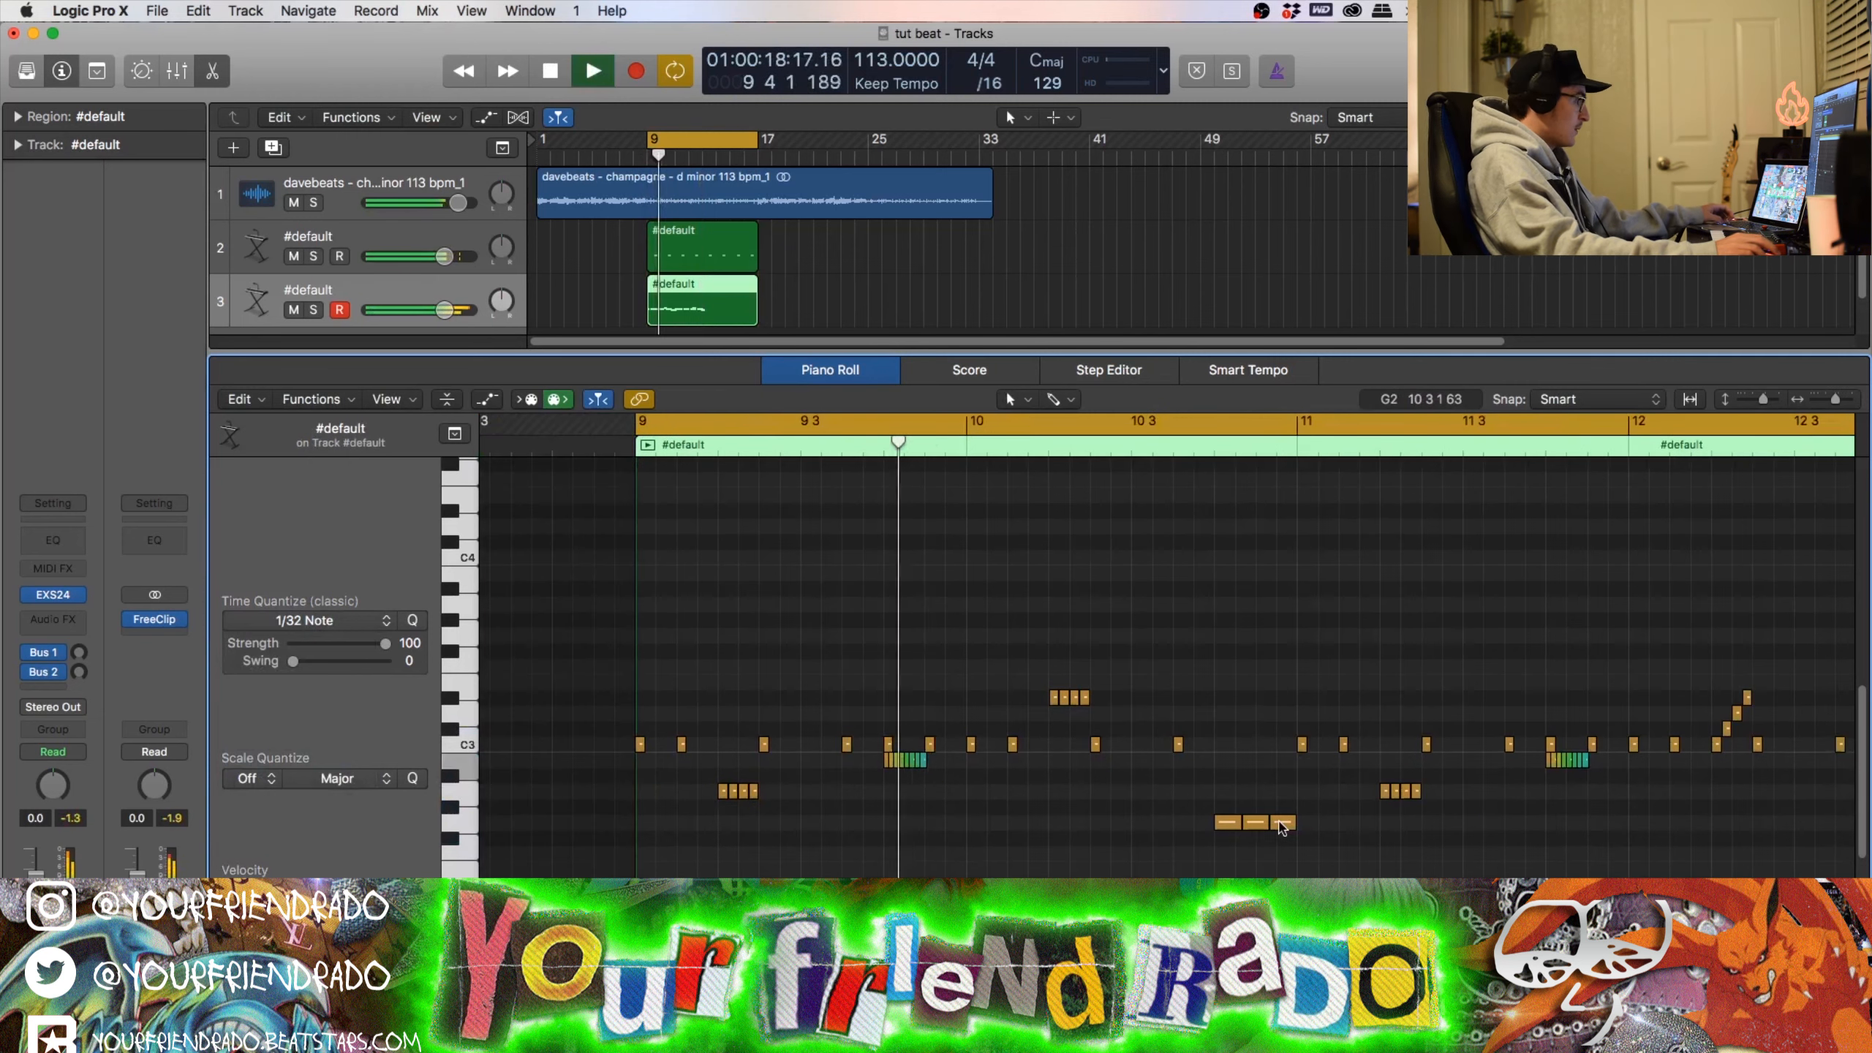
{"action": "key", "text": "super+Left"}
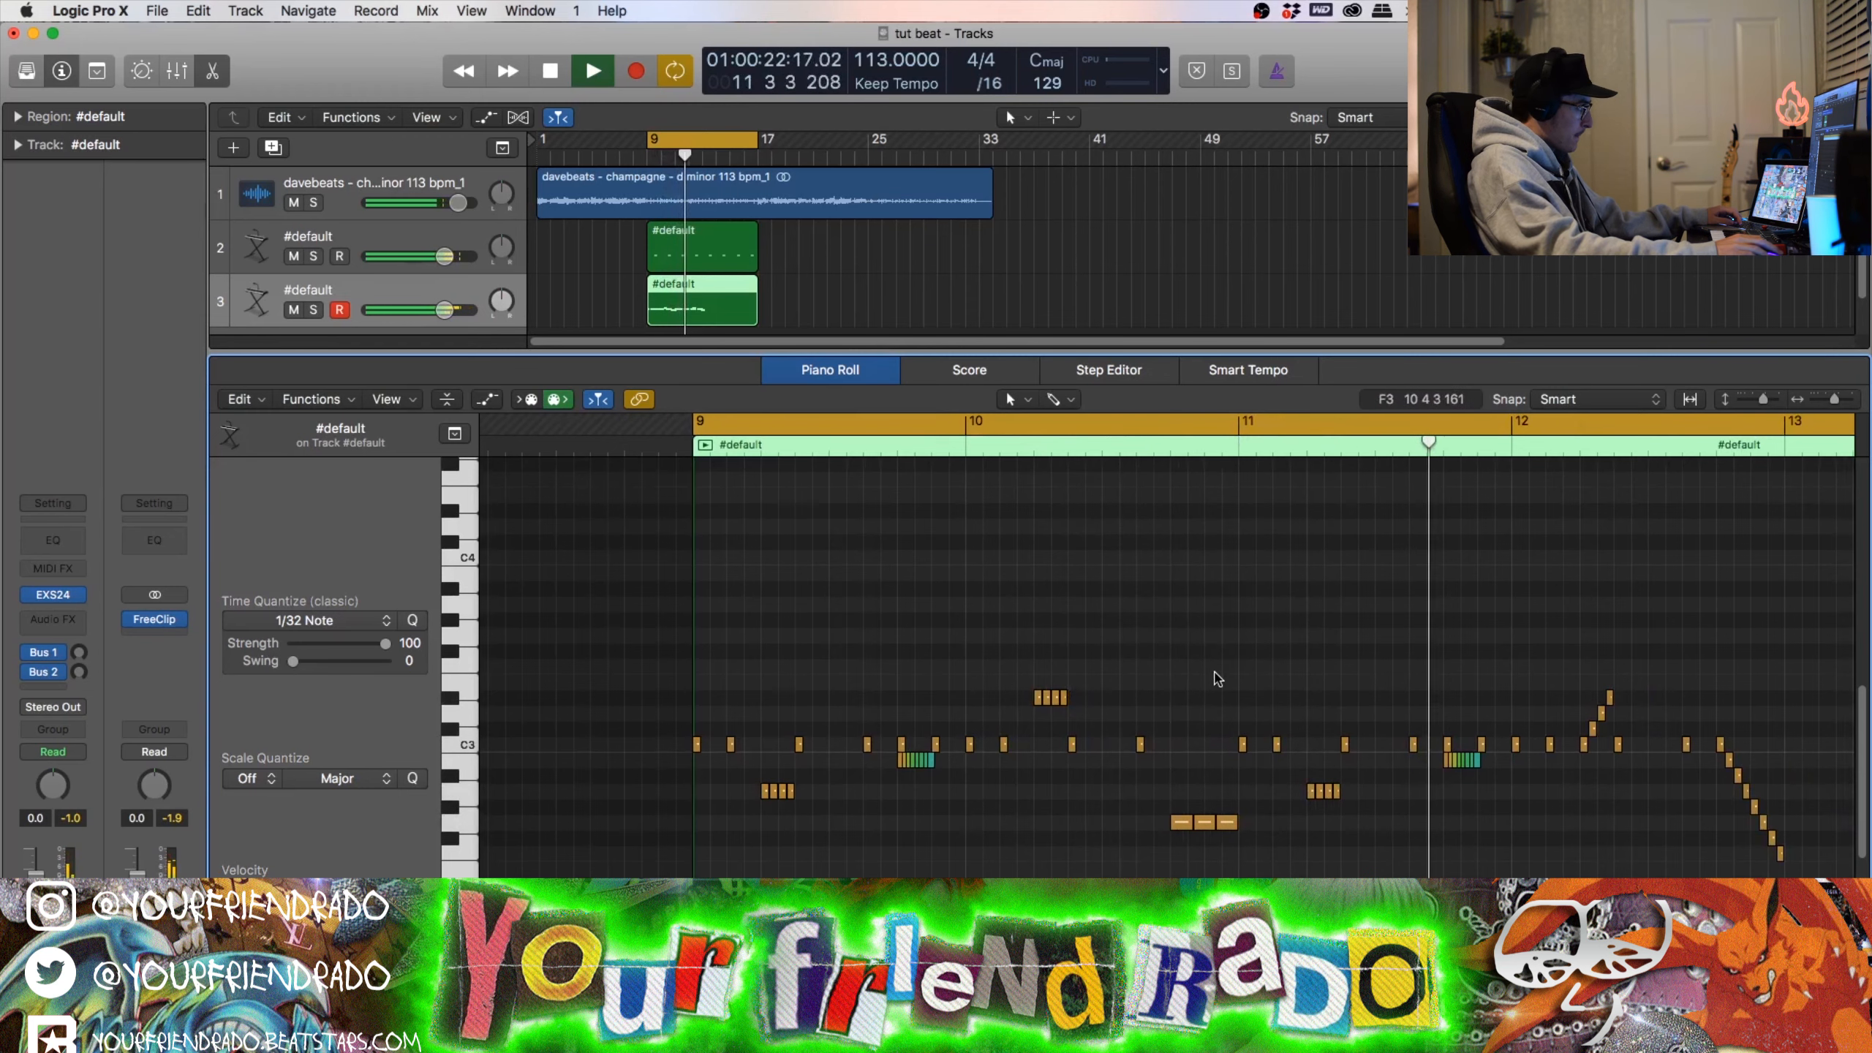
{"action": "scroll", "coordinate": [1215, 684], "scroll_direction": "right", "scroll_amount": 1}
{"action": "scroll", "coordinate": [1219, 664], "scroll_direction": "right", "scroll_amount": 1}
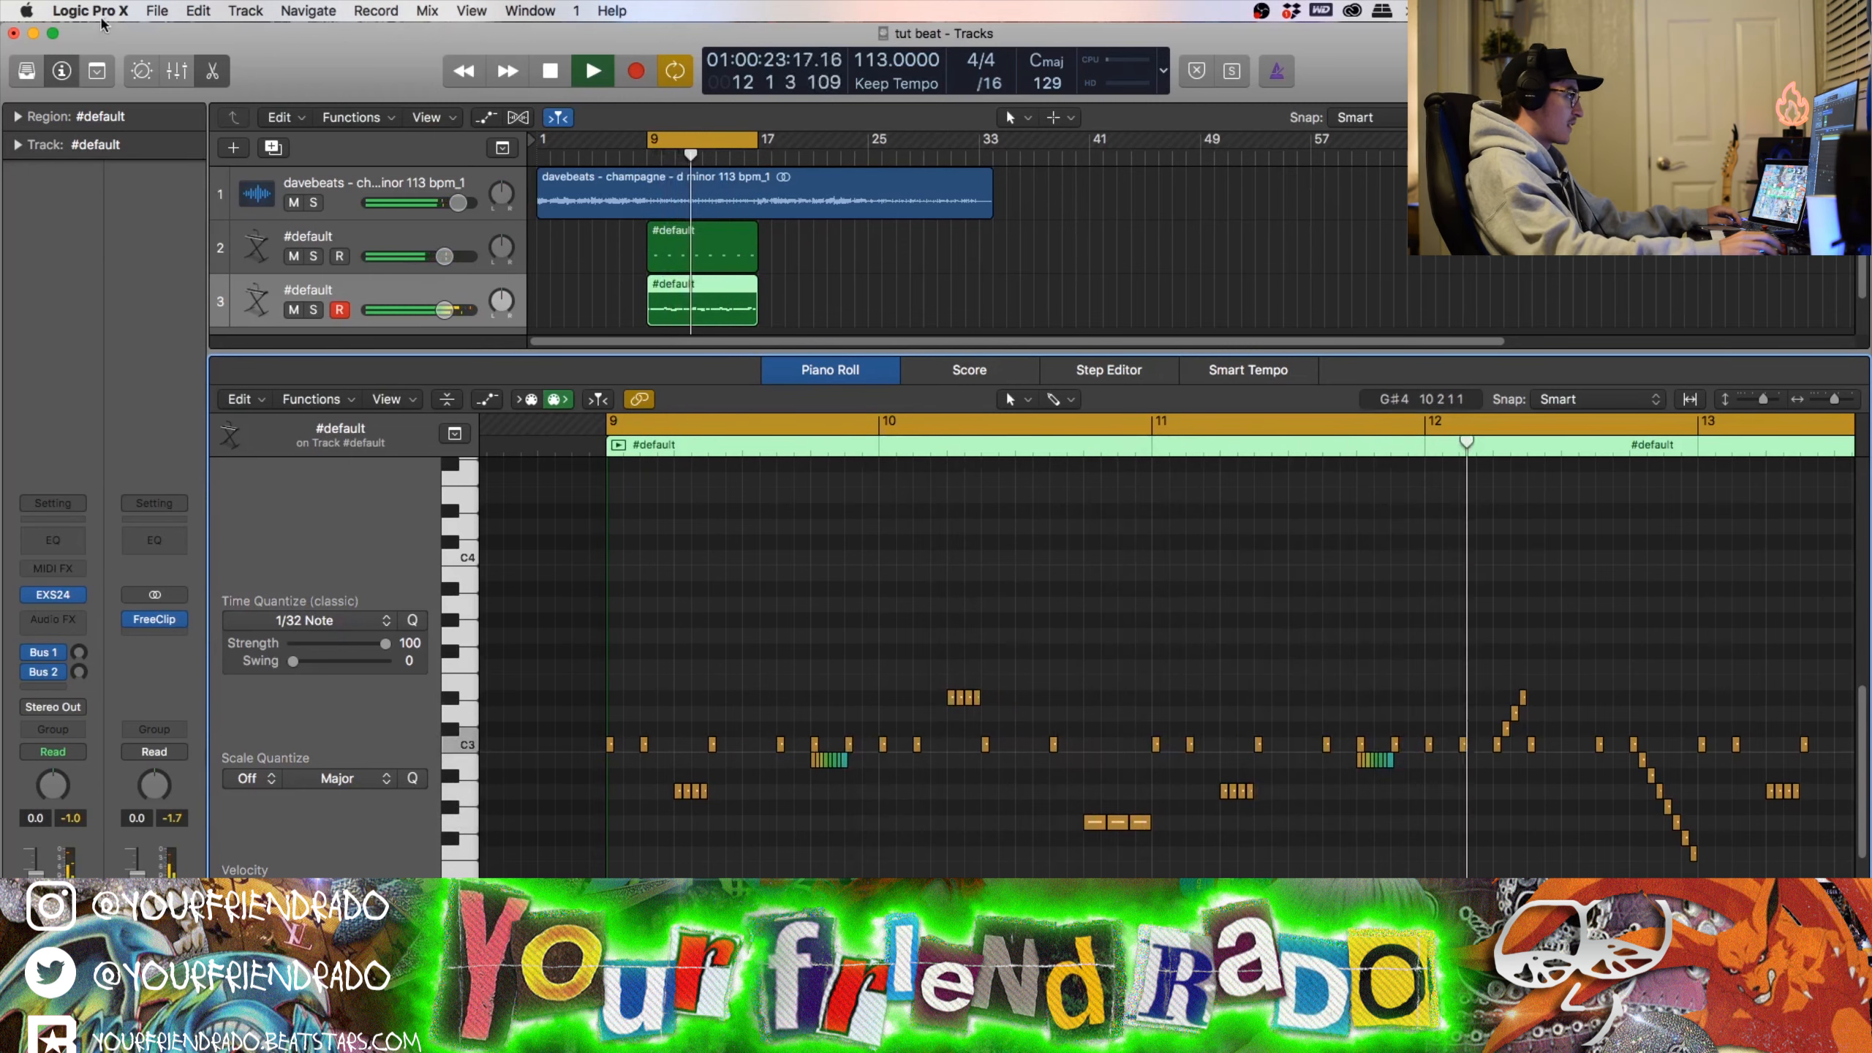
Step: Stop playback, close the Piano Roll and duplicate the hi-hat track with its sampler settings
{"action": "left_click", "coordinate": [210, 74]}
{"action": "key", "text": "space"}
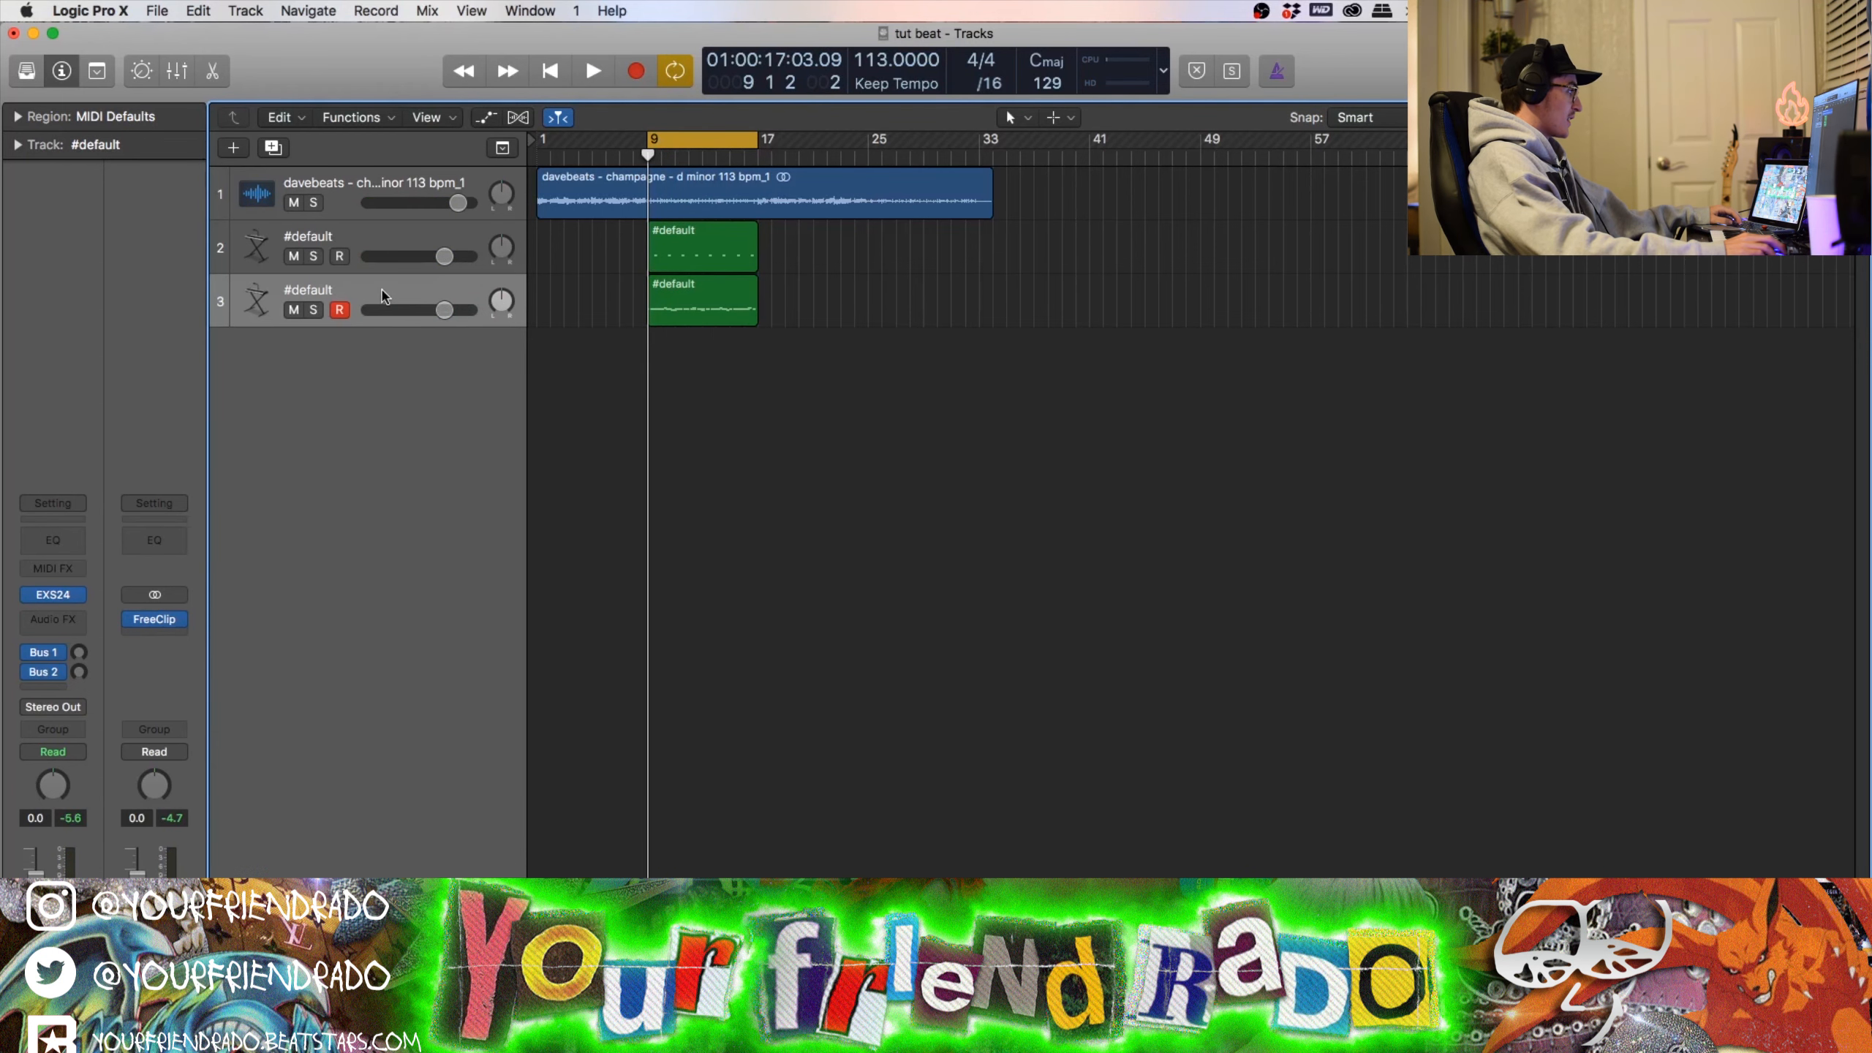
{"action": "left_click", "coordinate": [391, 293]}
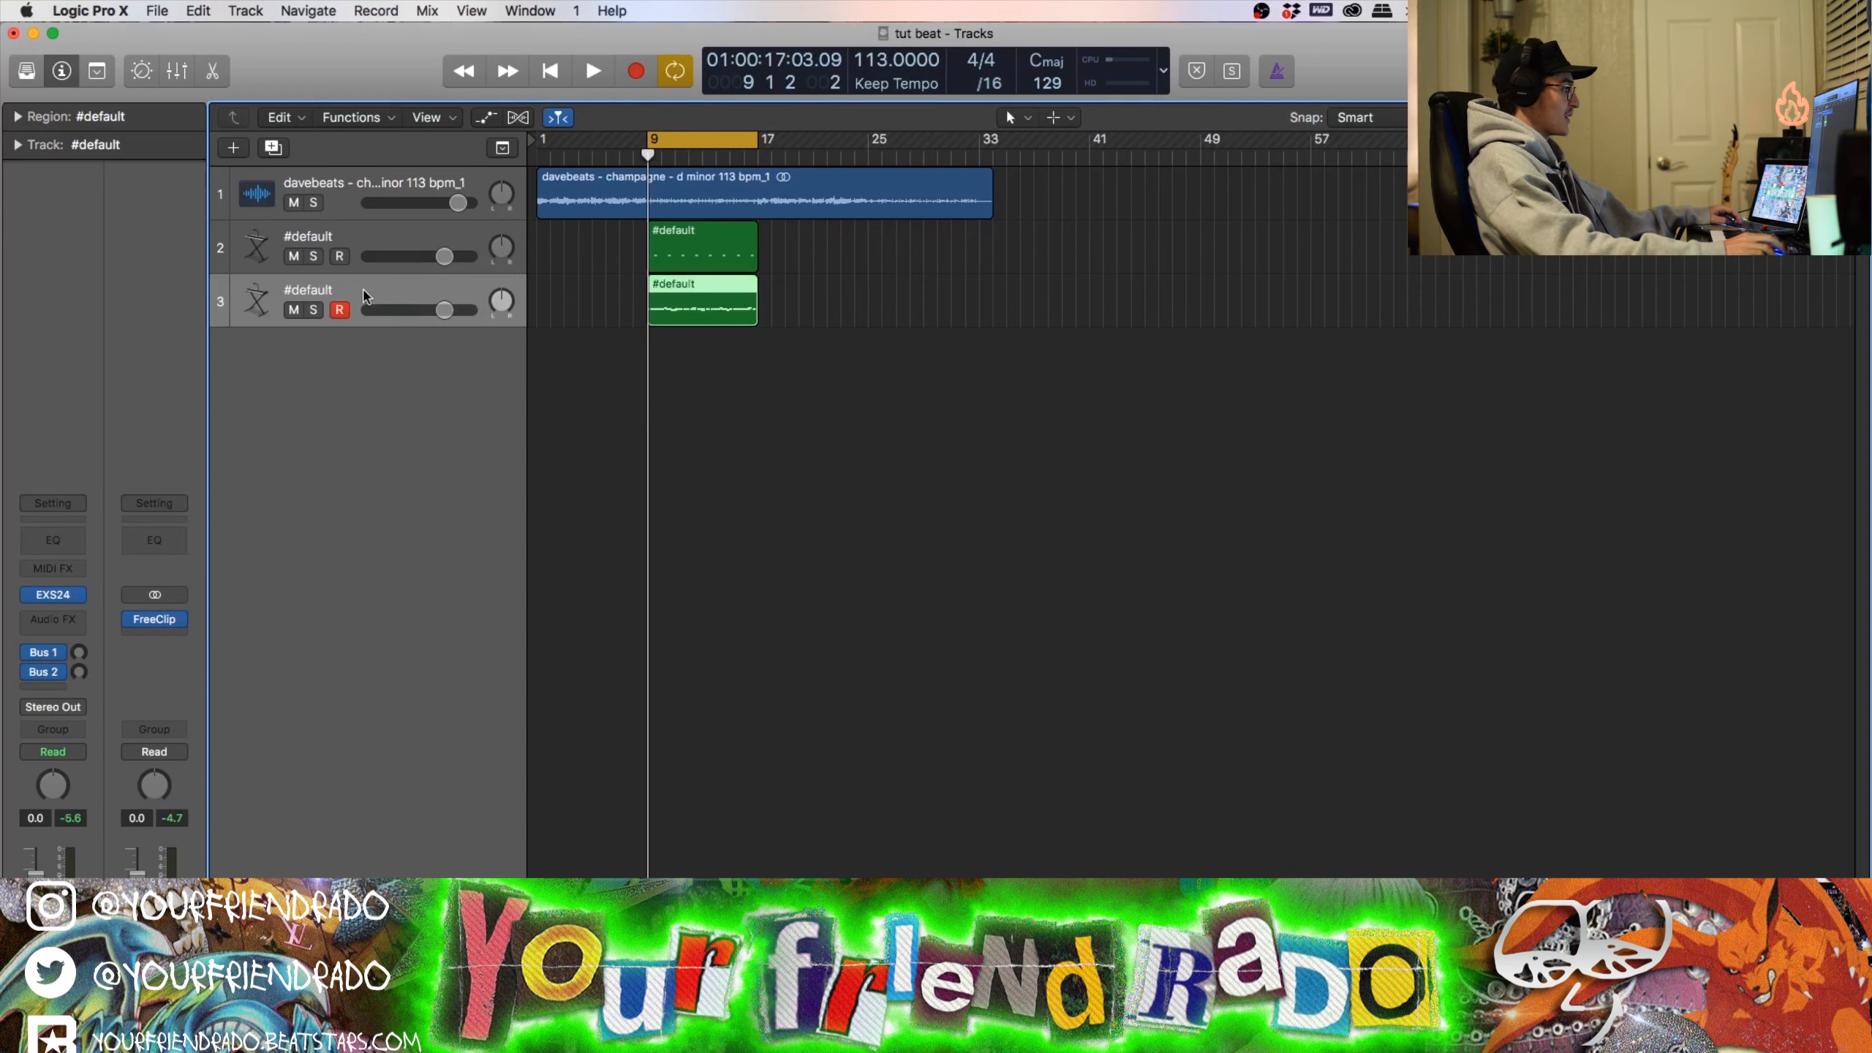
{"action": "key", "text": "super+d"}
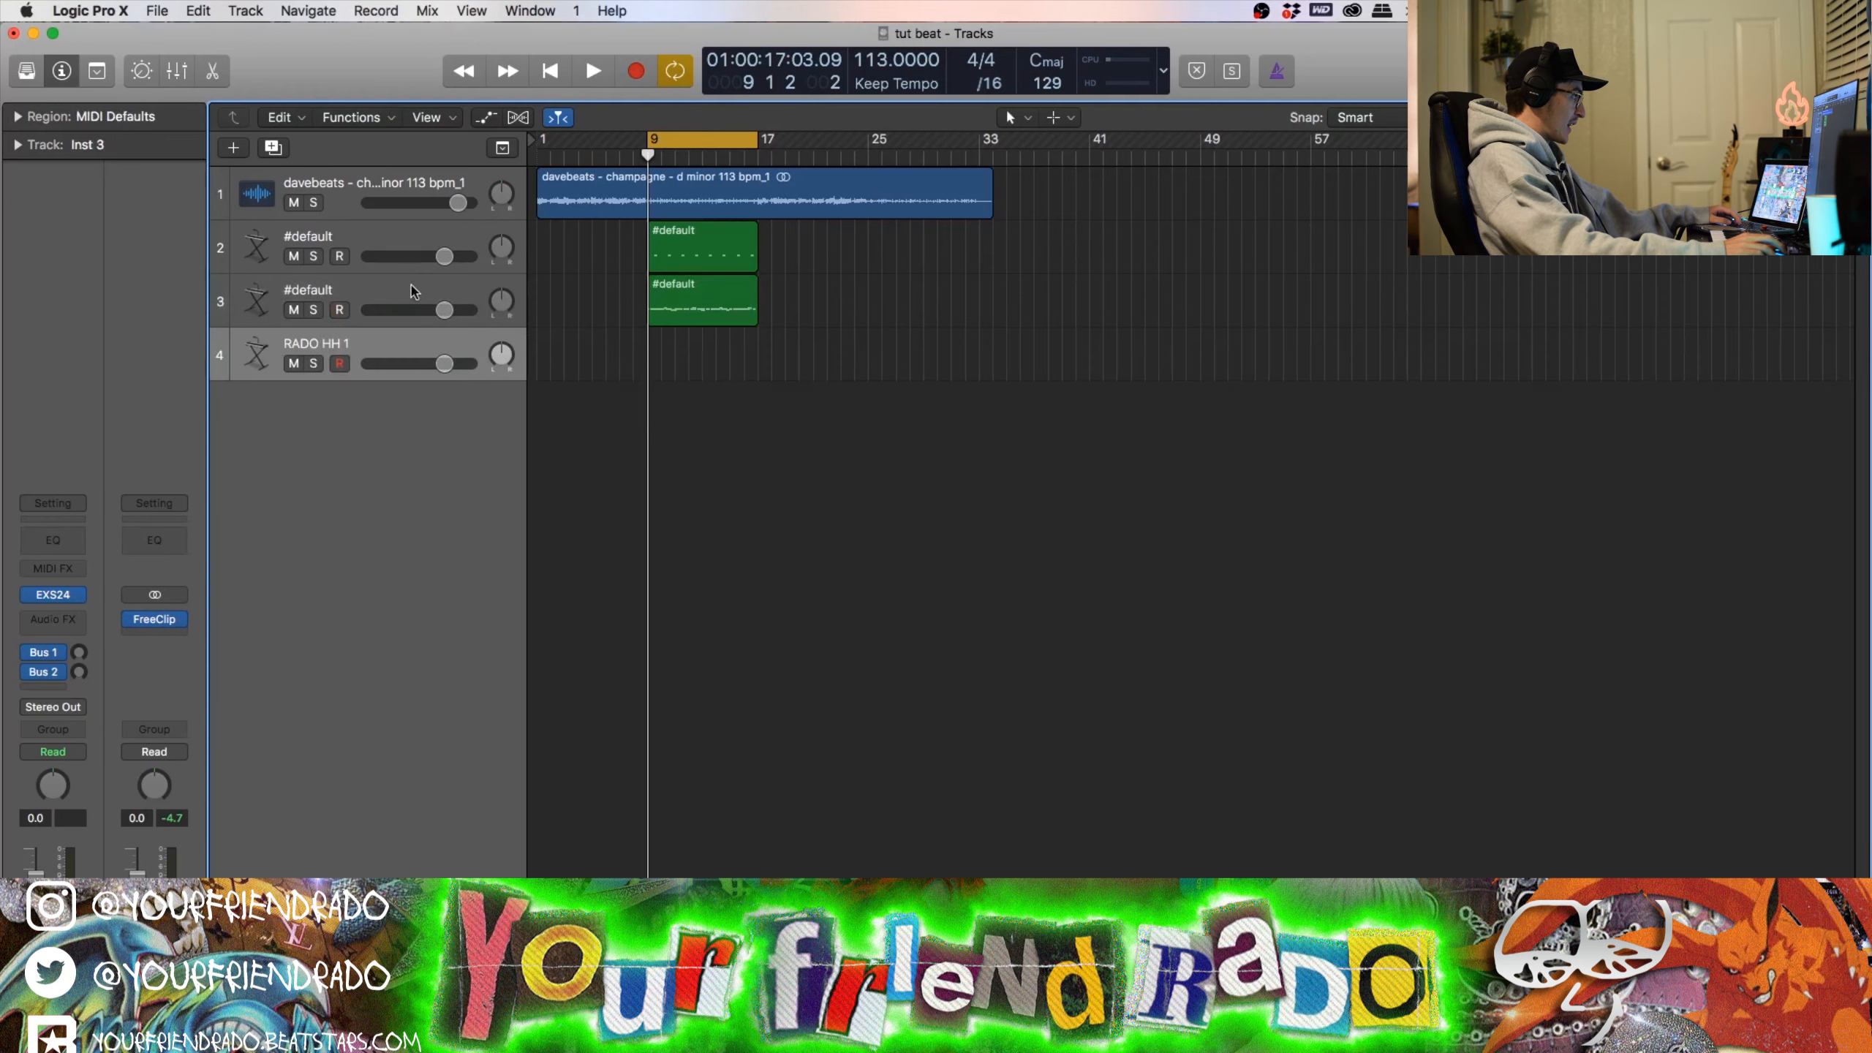
Step: Start playback and create a new empty instrument in the EXS24 sampler of the duplicated track 4
{"action": "key", "text": "space"}
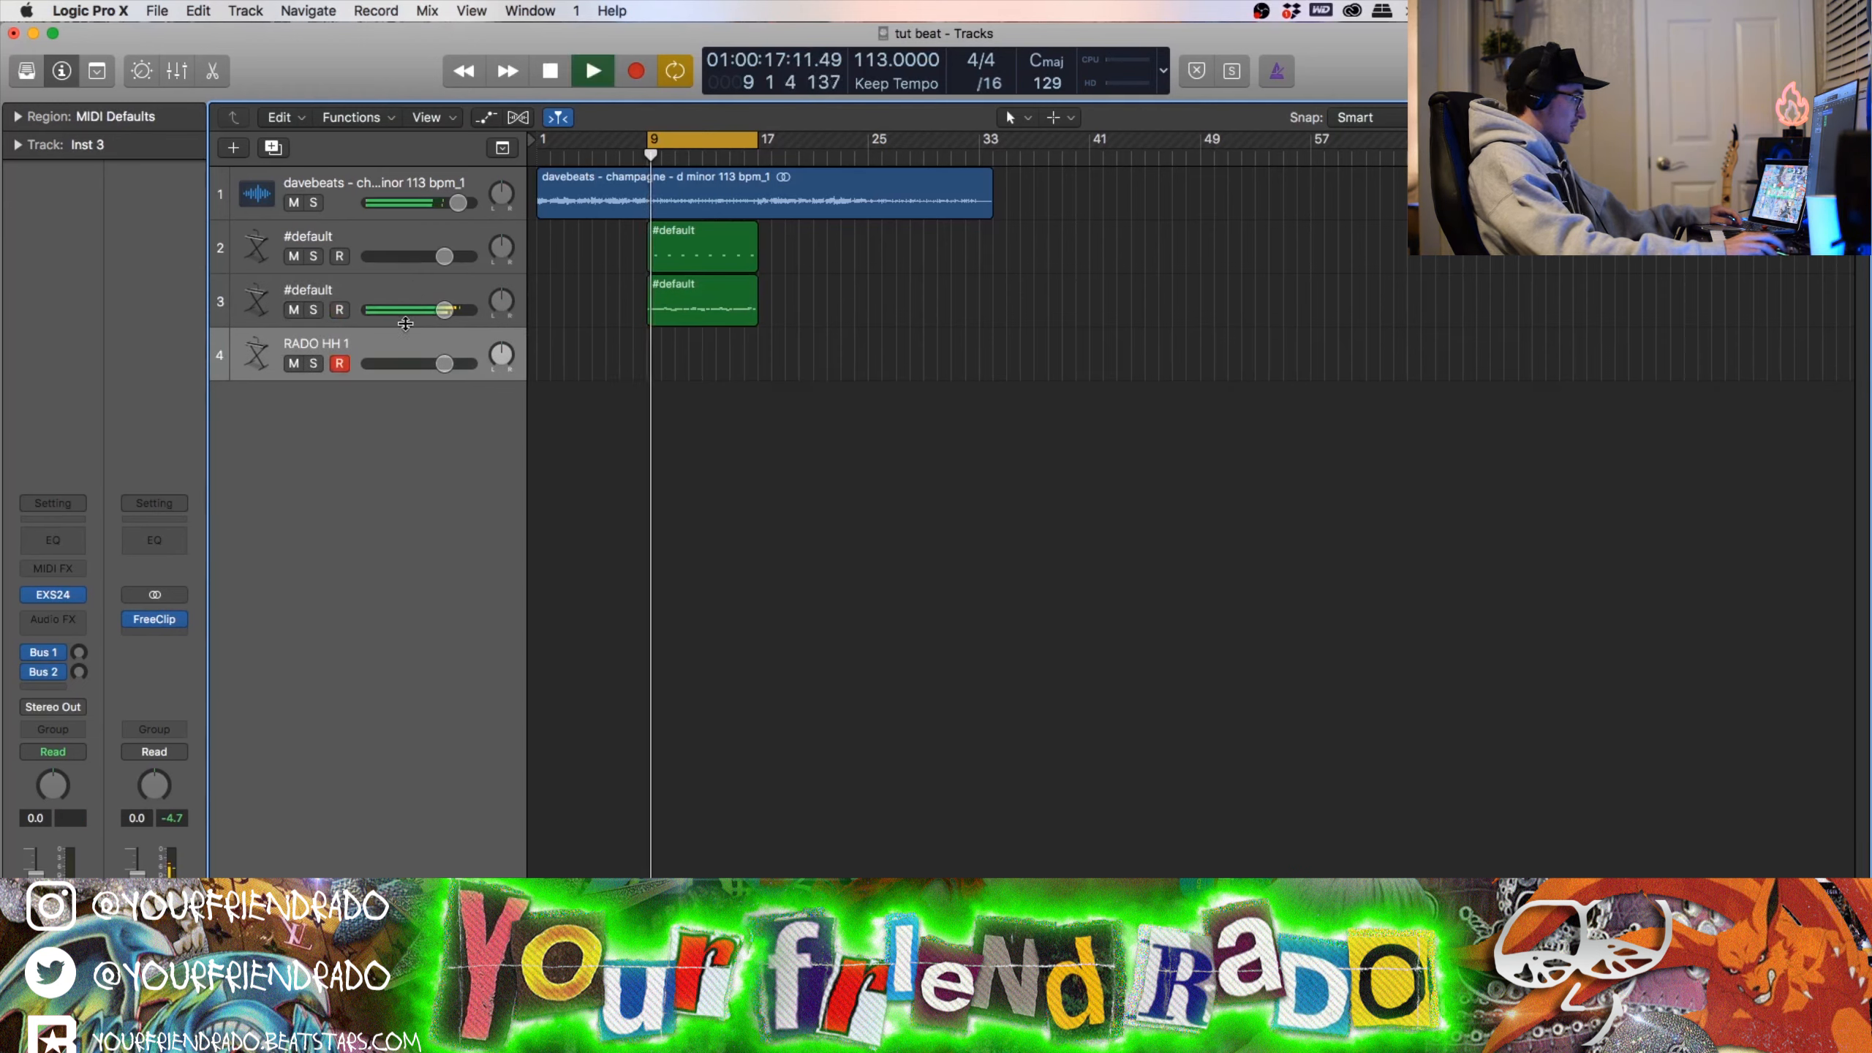
{"action": "left_click", "coordinate": [79, 599]}
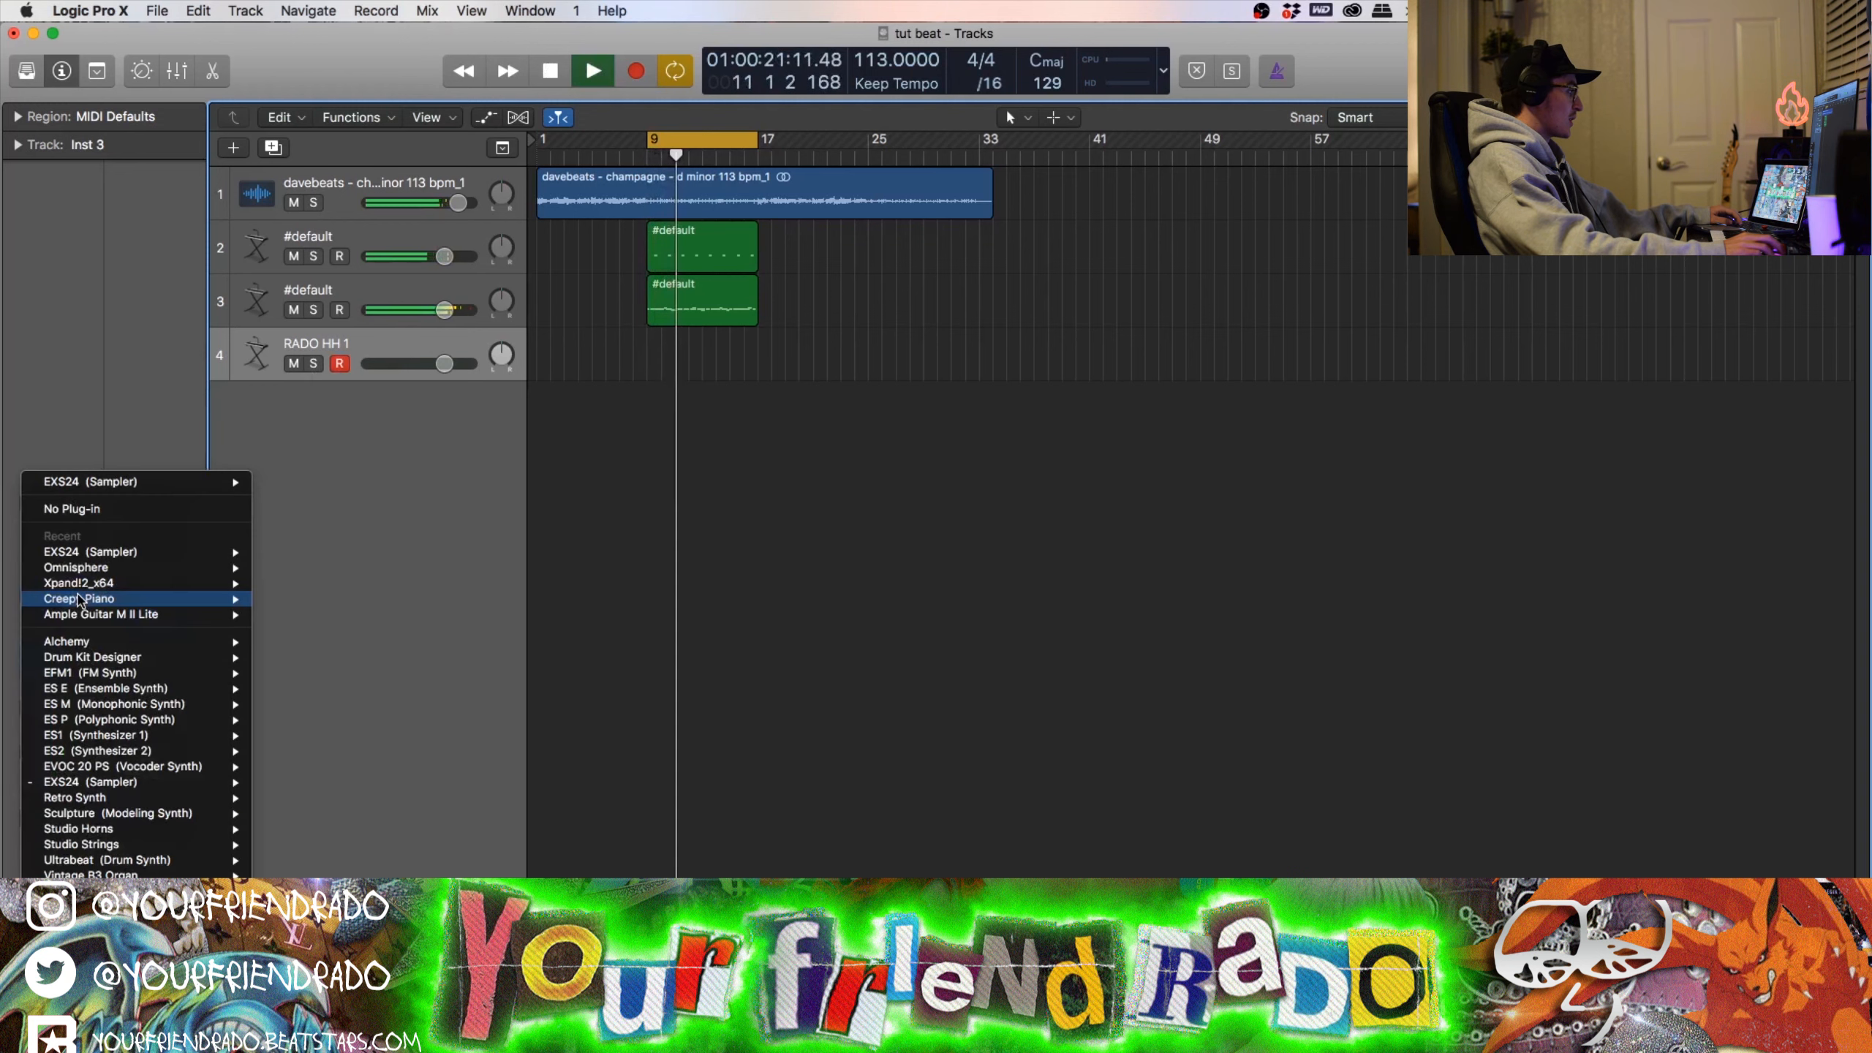
{"action": "mouse_move", "coordinate": [248, 560]}
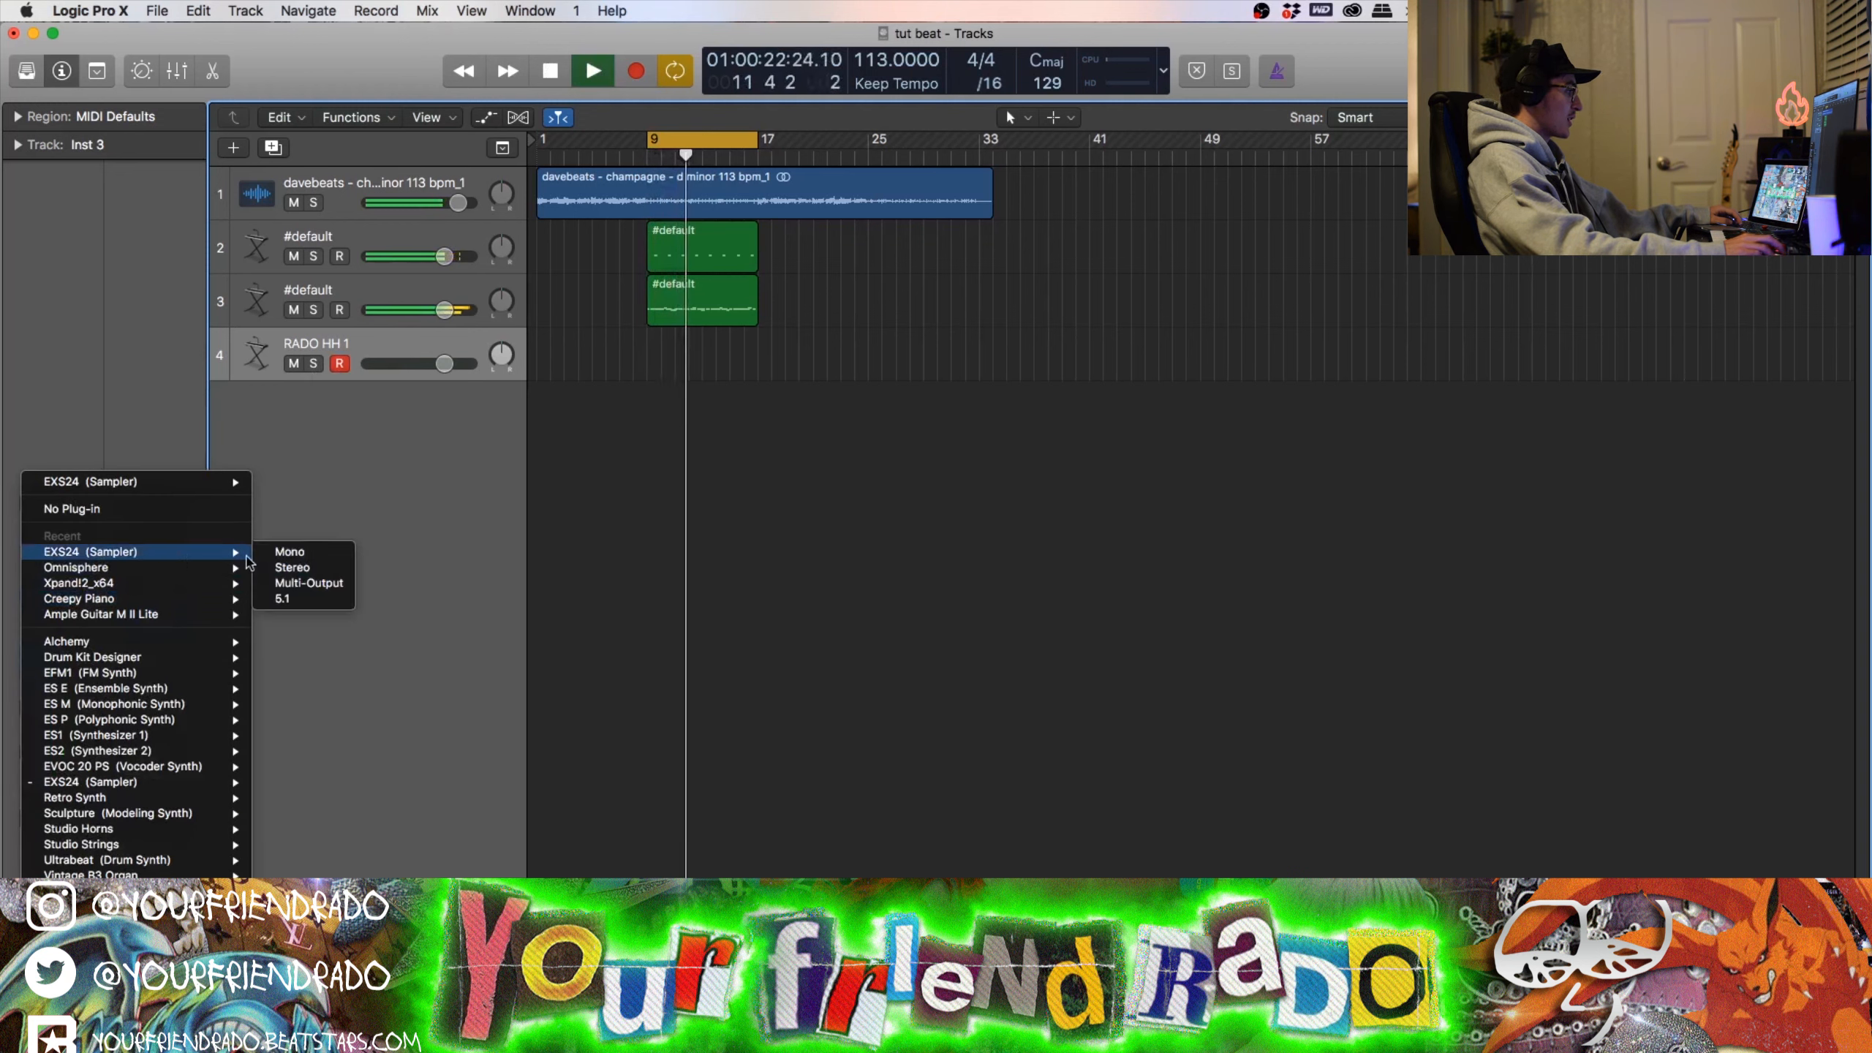
{"action": "left_click", "coordinate": [309, 554]}
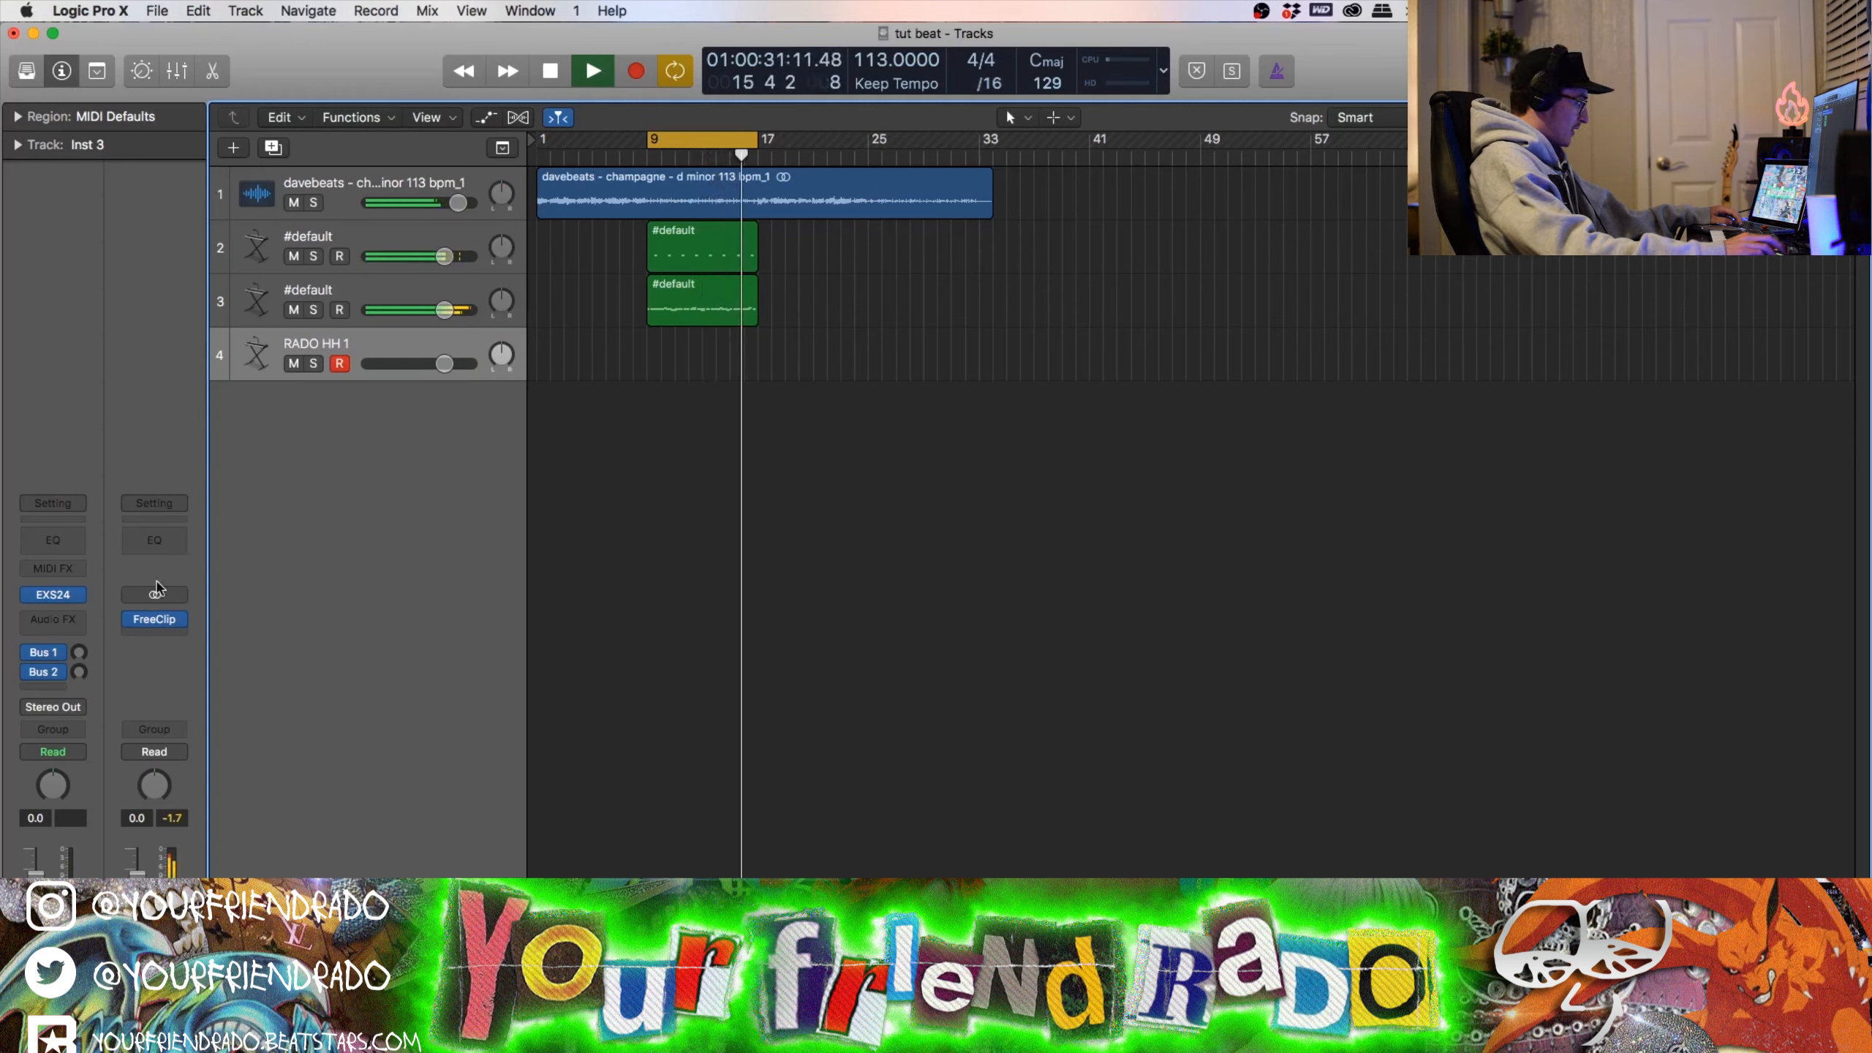
{"action": "left_click", "coordinate": [53, 594]}
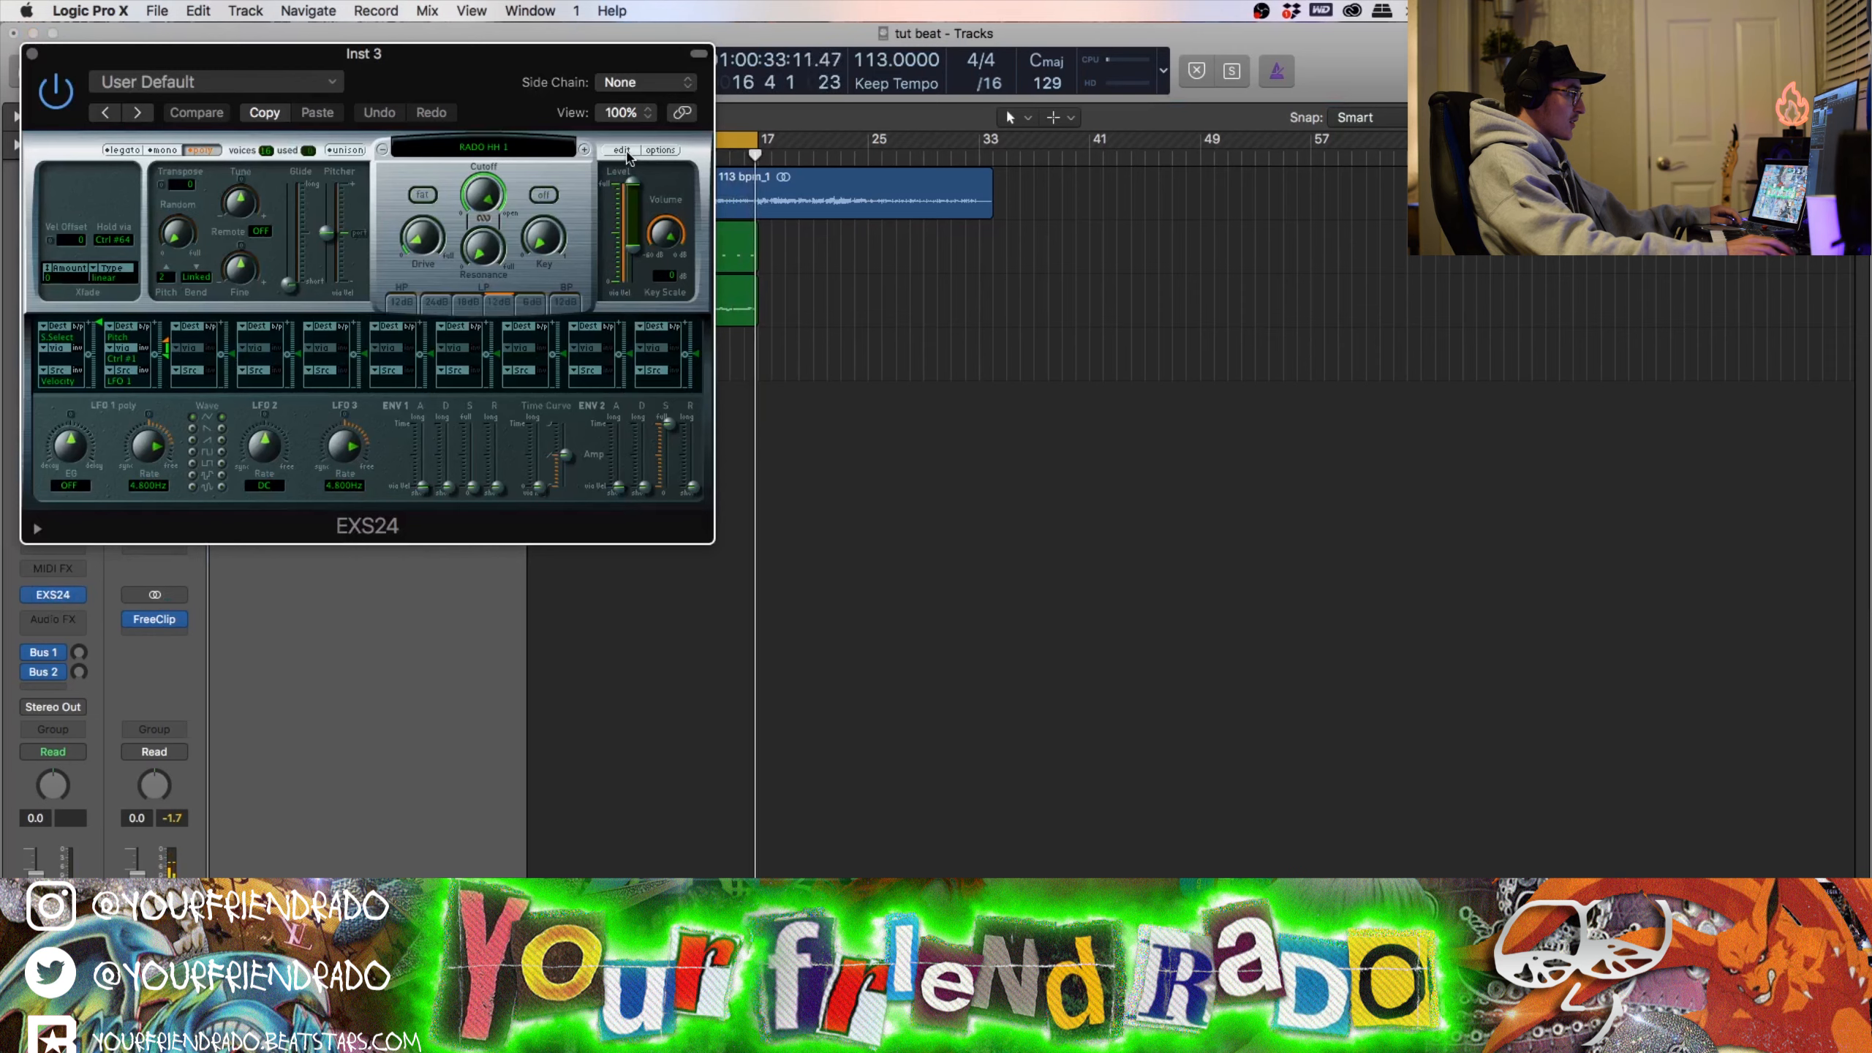
{"action": "left_click", "coordinate": [623, 151]}
{"action": "left_click", "coordinate": [215, 65]}
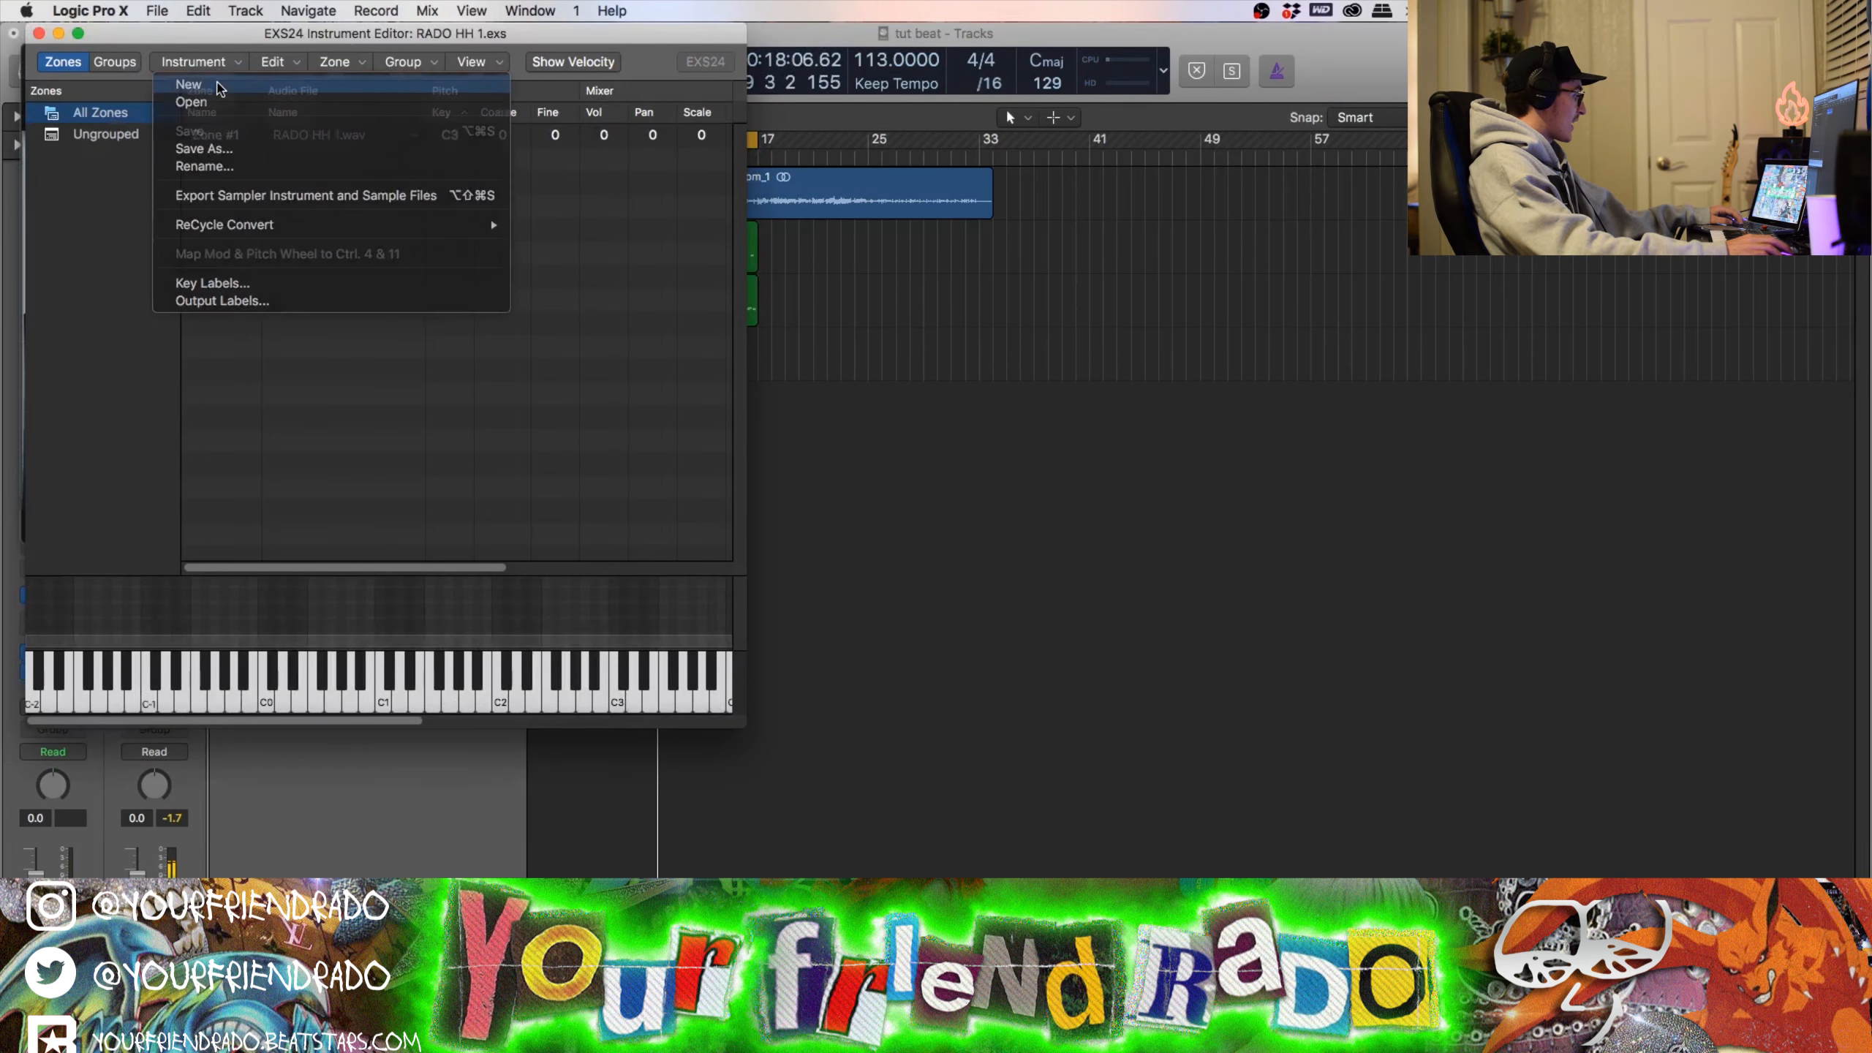
{"action": "left_click", "coordinate": [189, 84]}
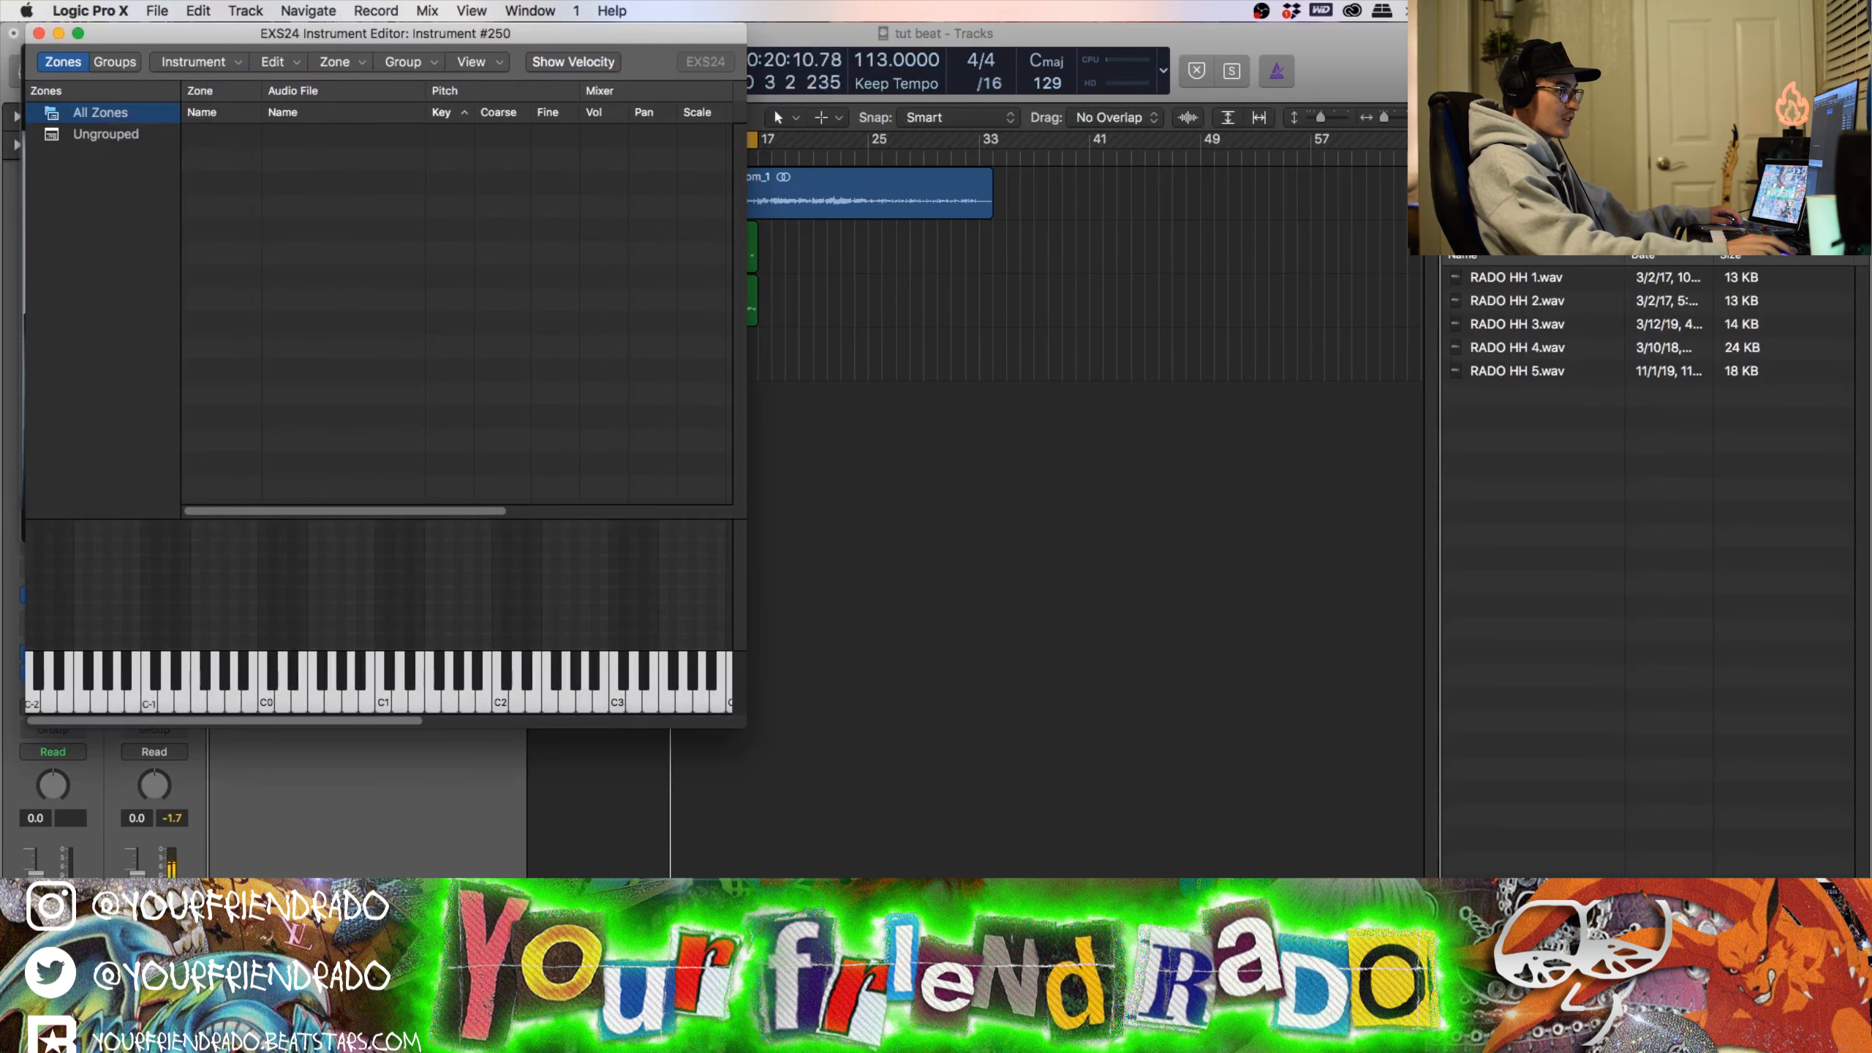
Step: Browse to the 808 sample folder and load RADO 808 8.wav as a zone of the new instrument
{"action": "left_click", "coordinate": [1461, 150]}
{"action": "double_click", "coordinate": [1492, 277]}
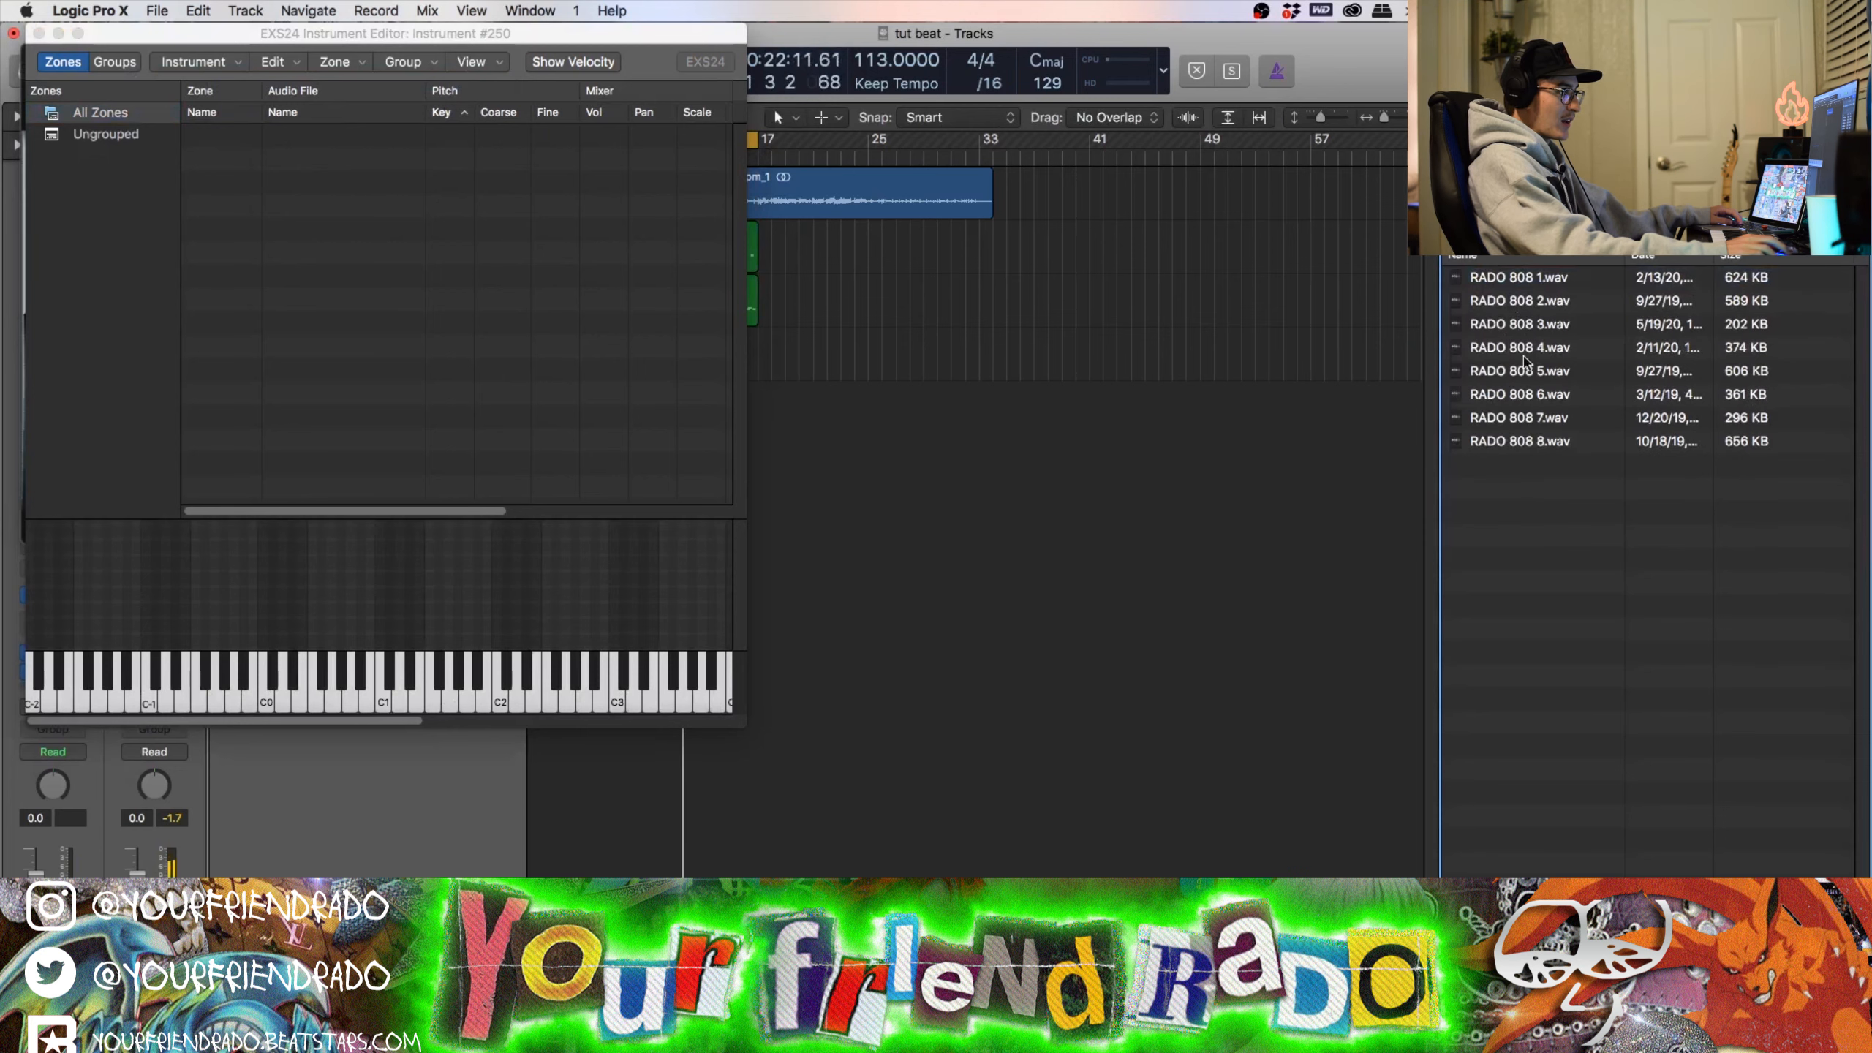
{"action": "left_click_drag", "start_coordinate": [584, 352], "coordinate": [581, 350]}
{"action": "scroll", "coordinate": [587, 381], "scroll_direction": "right", "scroll_amount": 5}
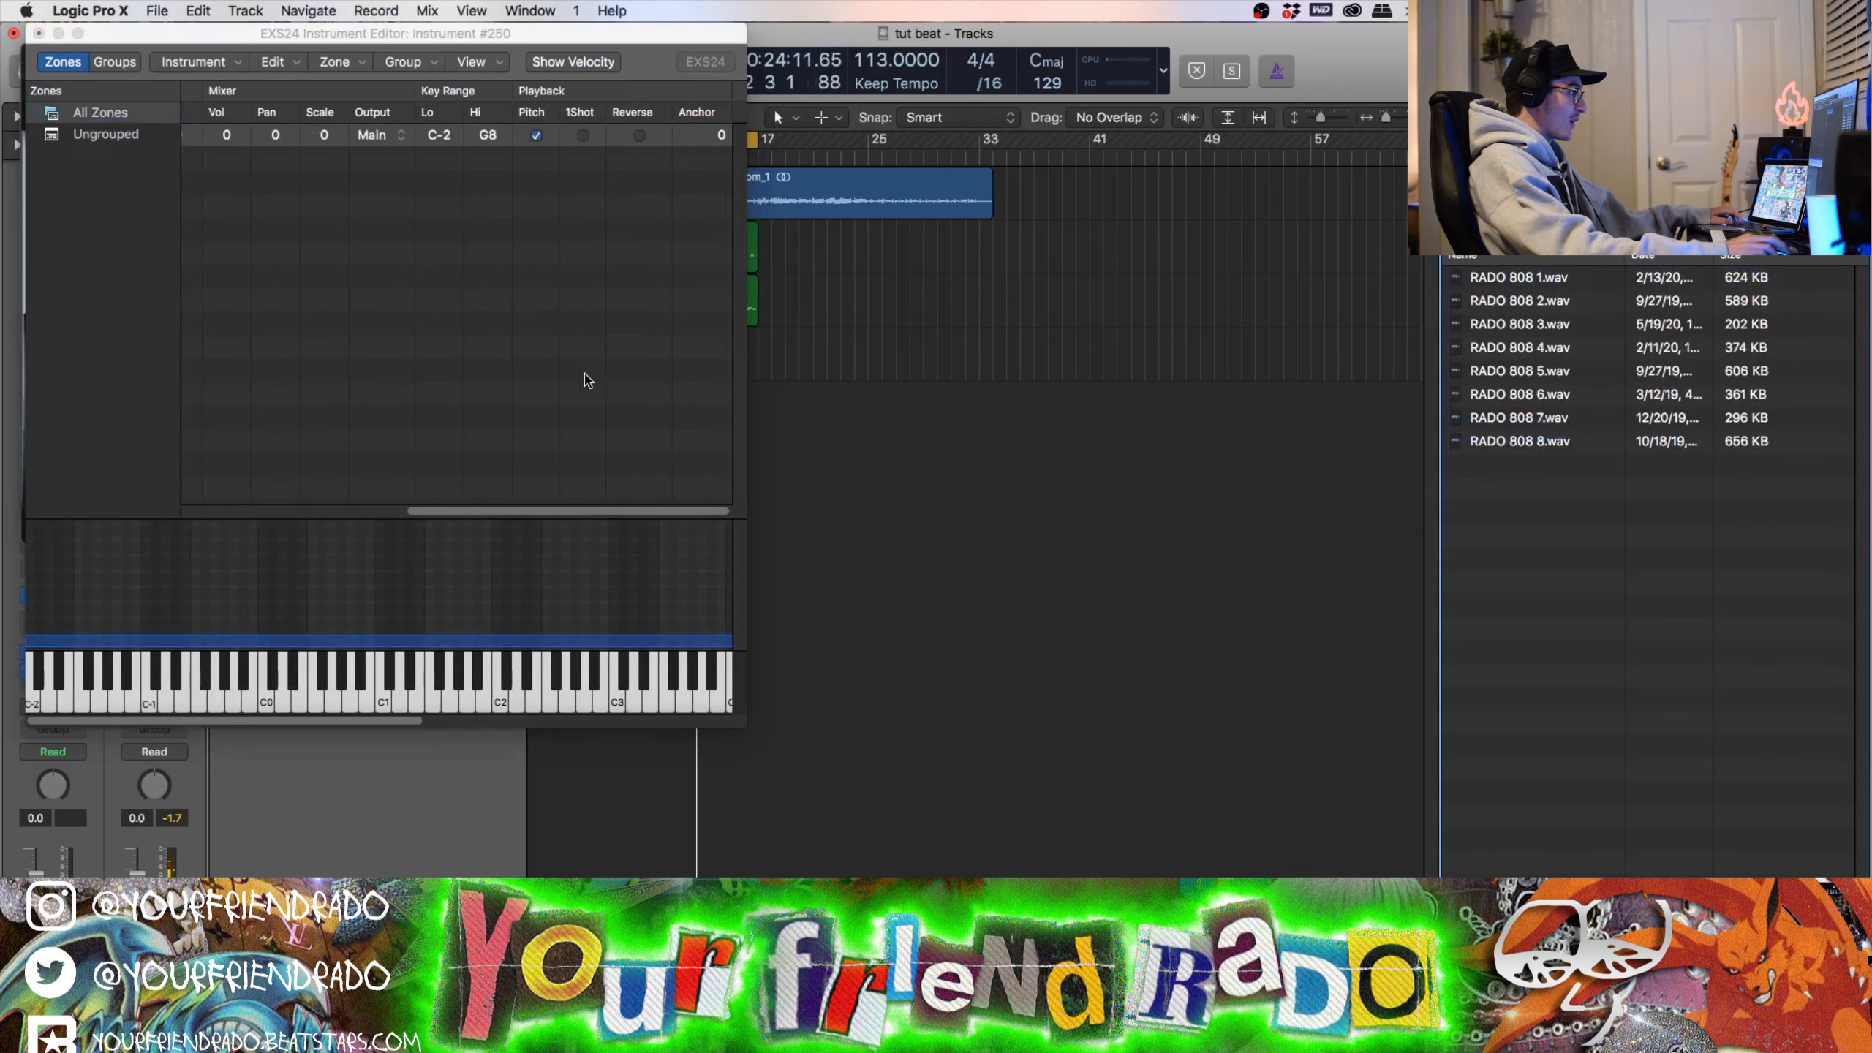
{"action": "scroll", "coordinate": [604, 317], "scroll_direction": "left", "scroll_amount": 5}
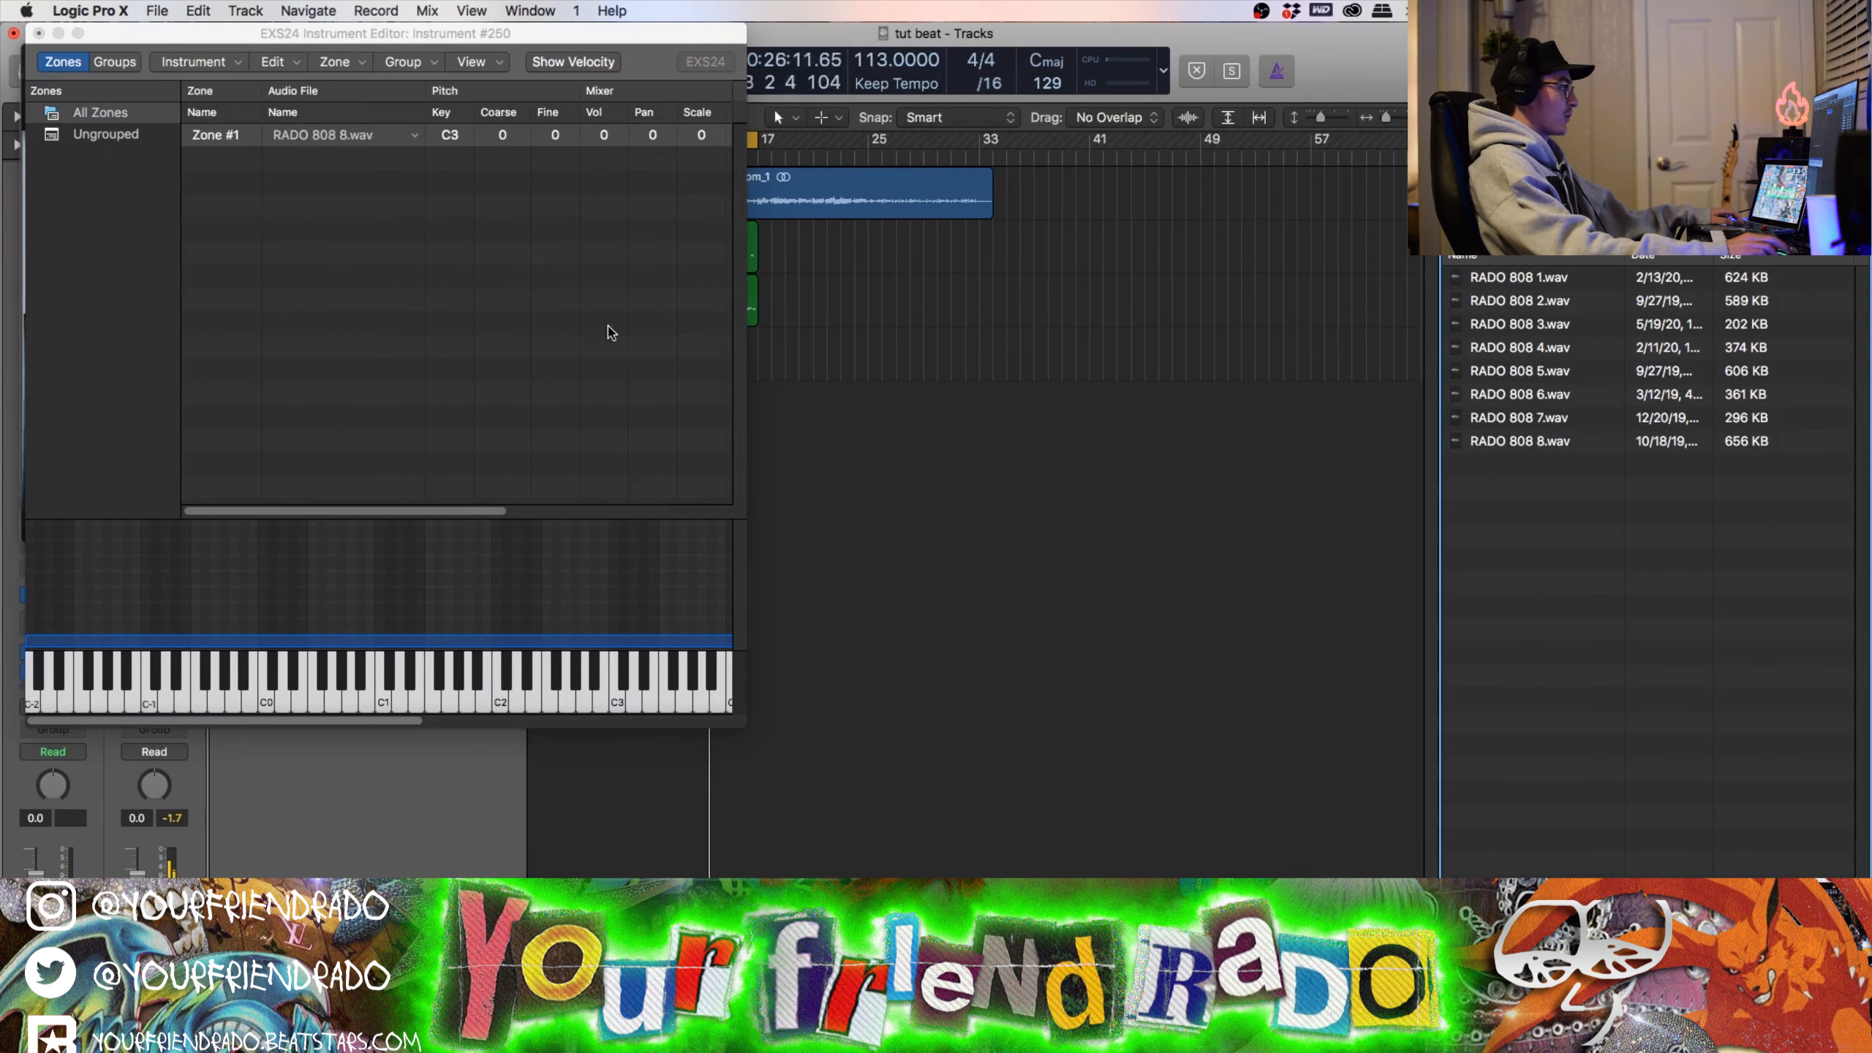
Step: Save the instrument as RADO 808 8, replacing the existing file, then raise the sampler's volume slightly and close its window
{"action": "left_click", "coordinate": [205, 65]}
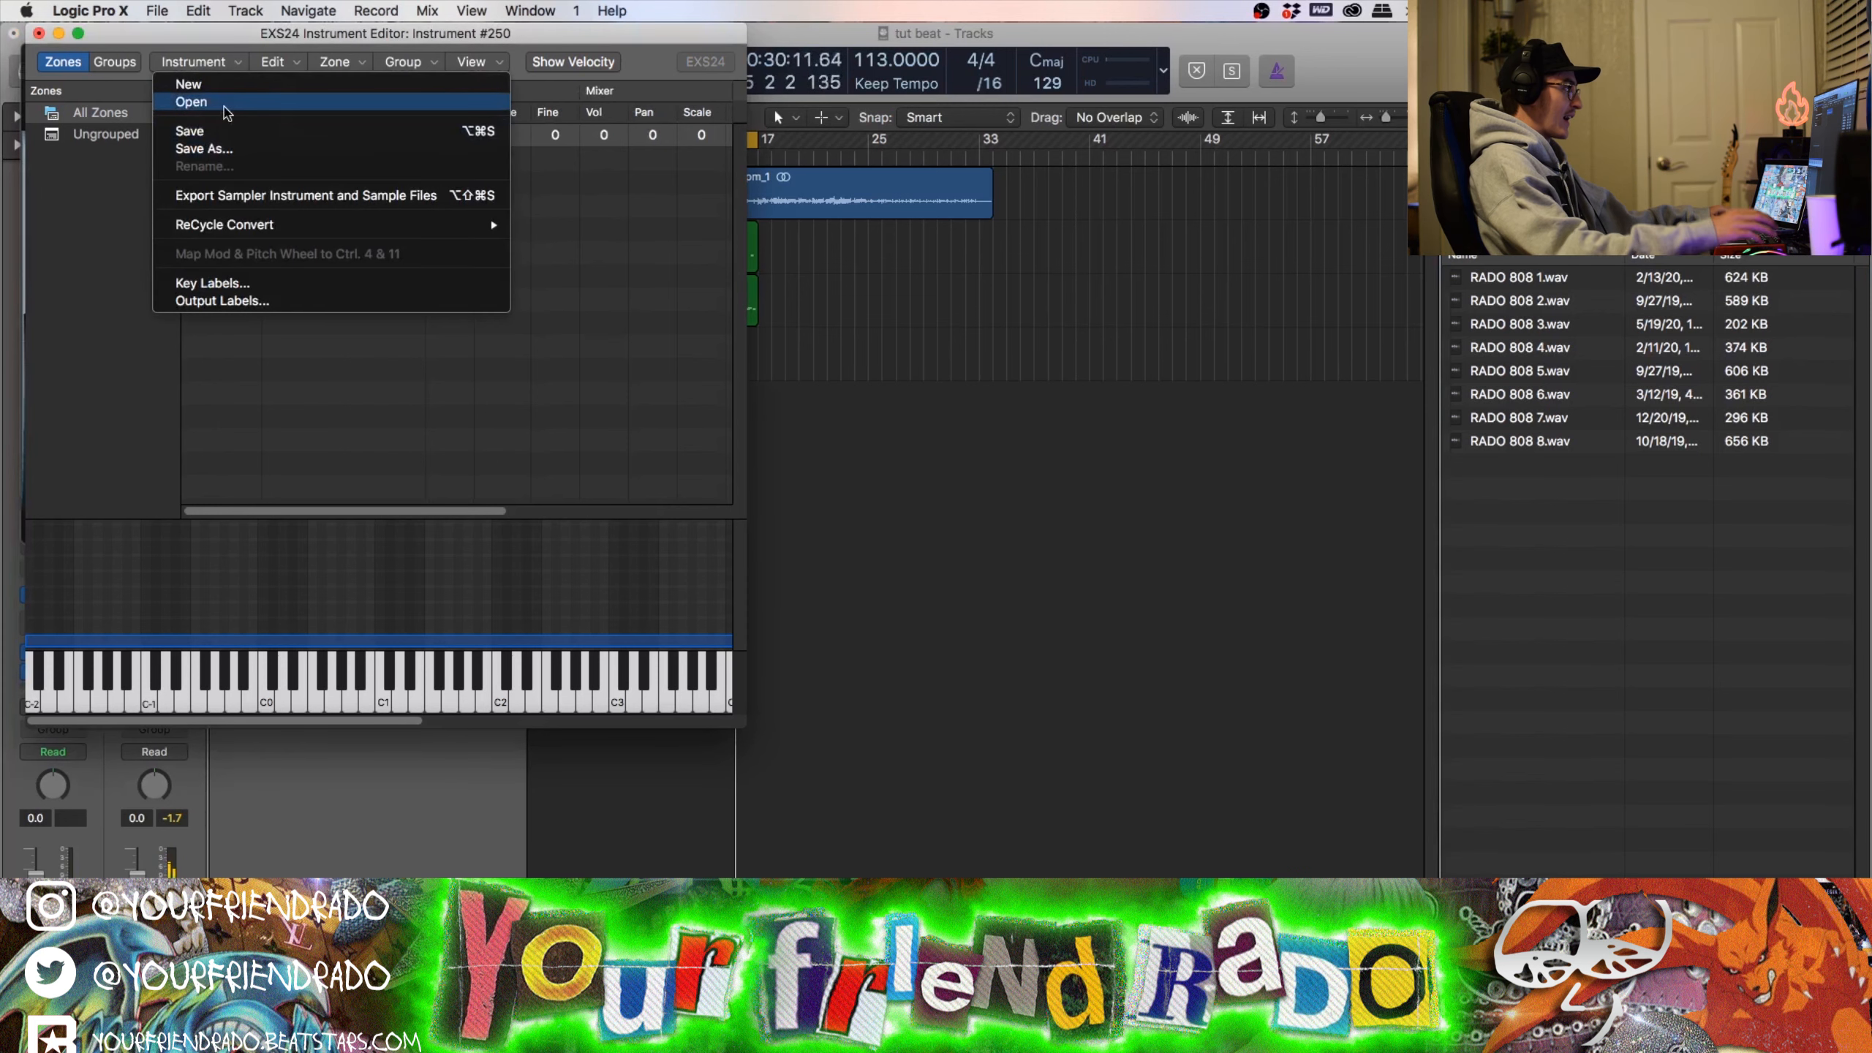
{"action": "left_click", "coordinate": [232, 155]}
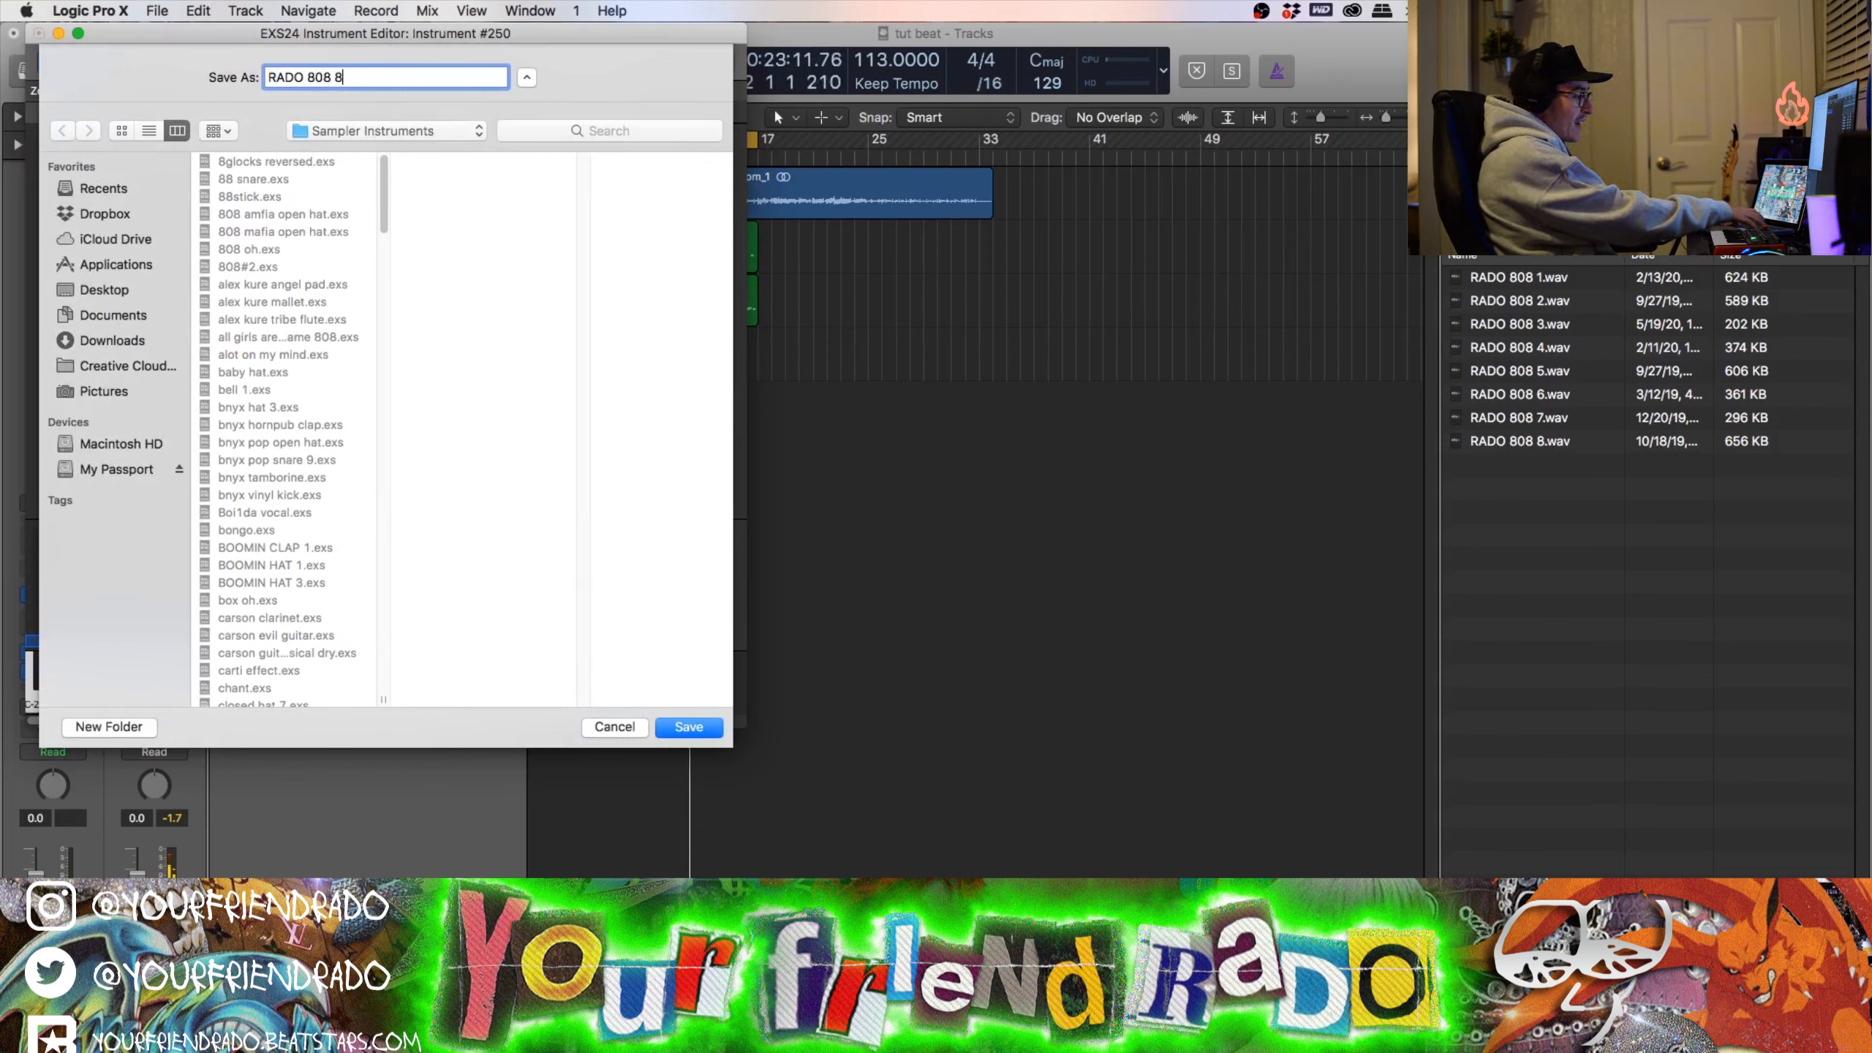
{"action": "key", "text": "Return"}
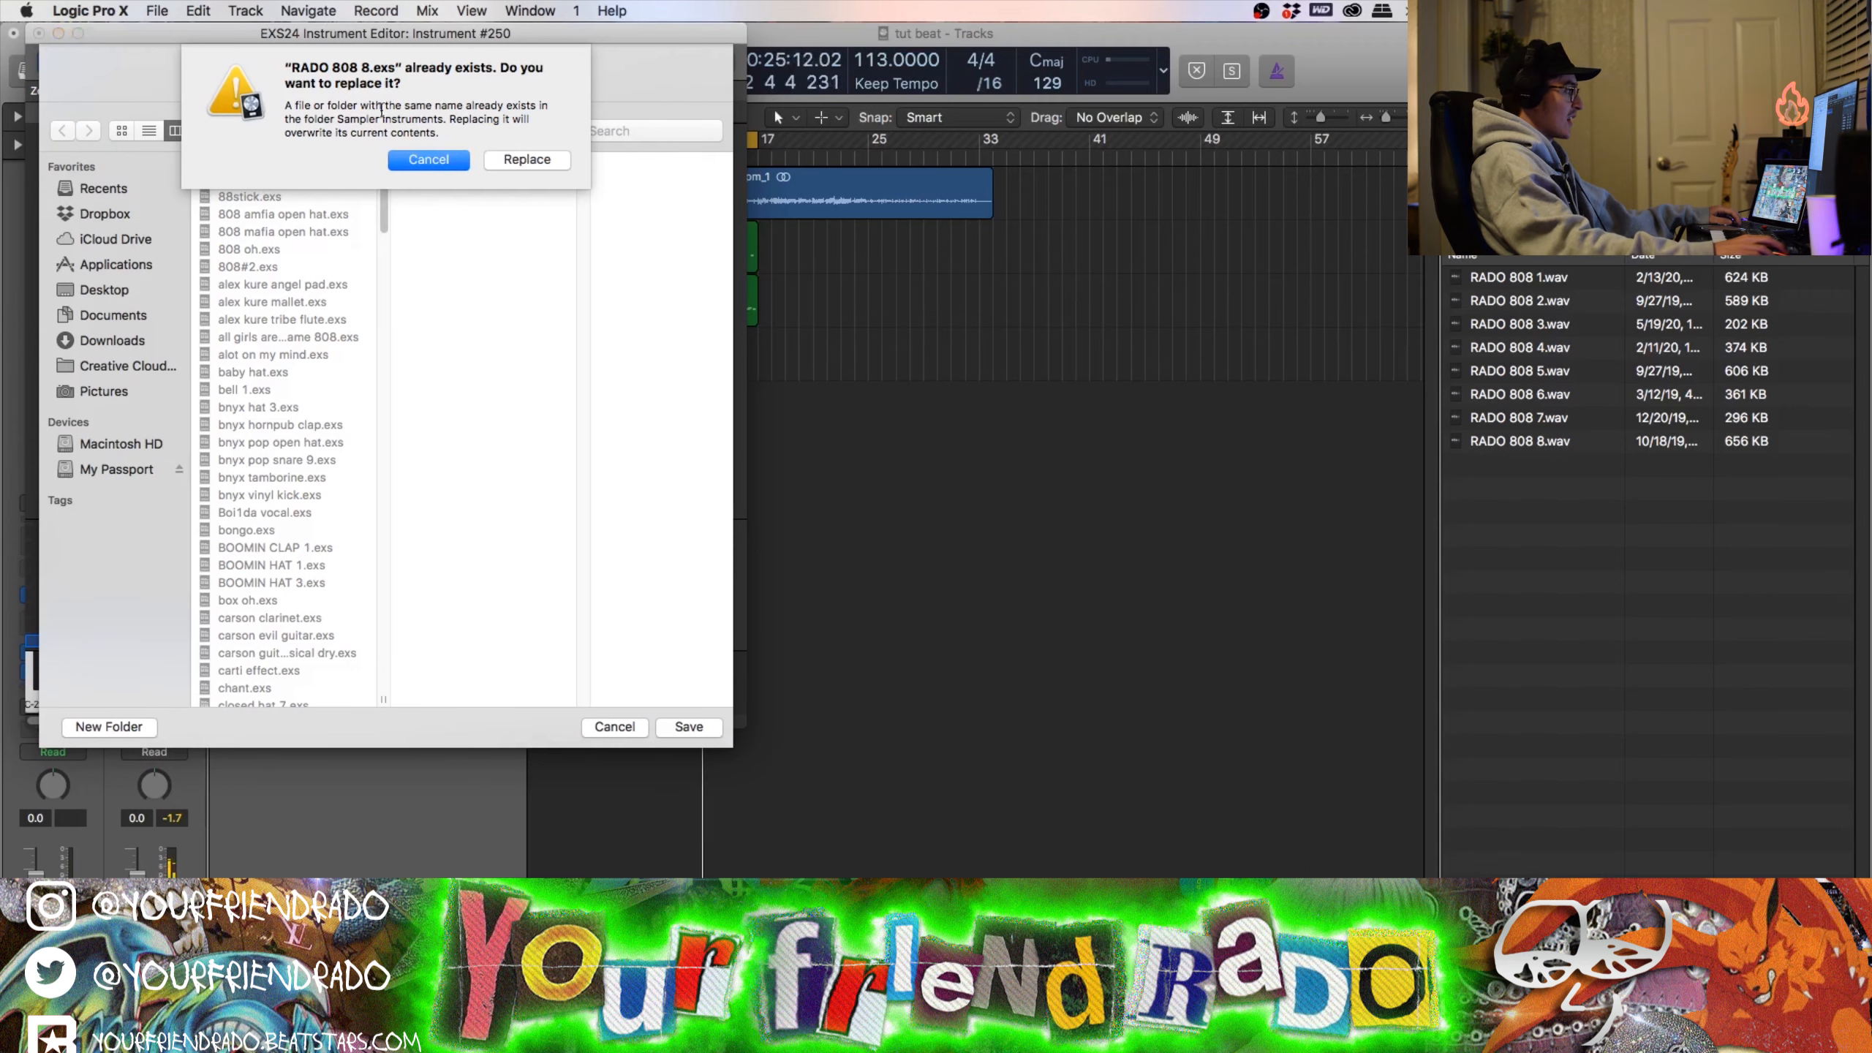
{"action": "left_click", "coordinate": [549, 163]}
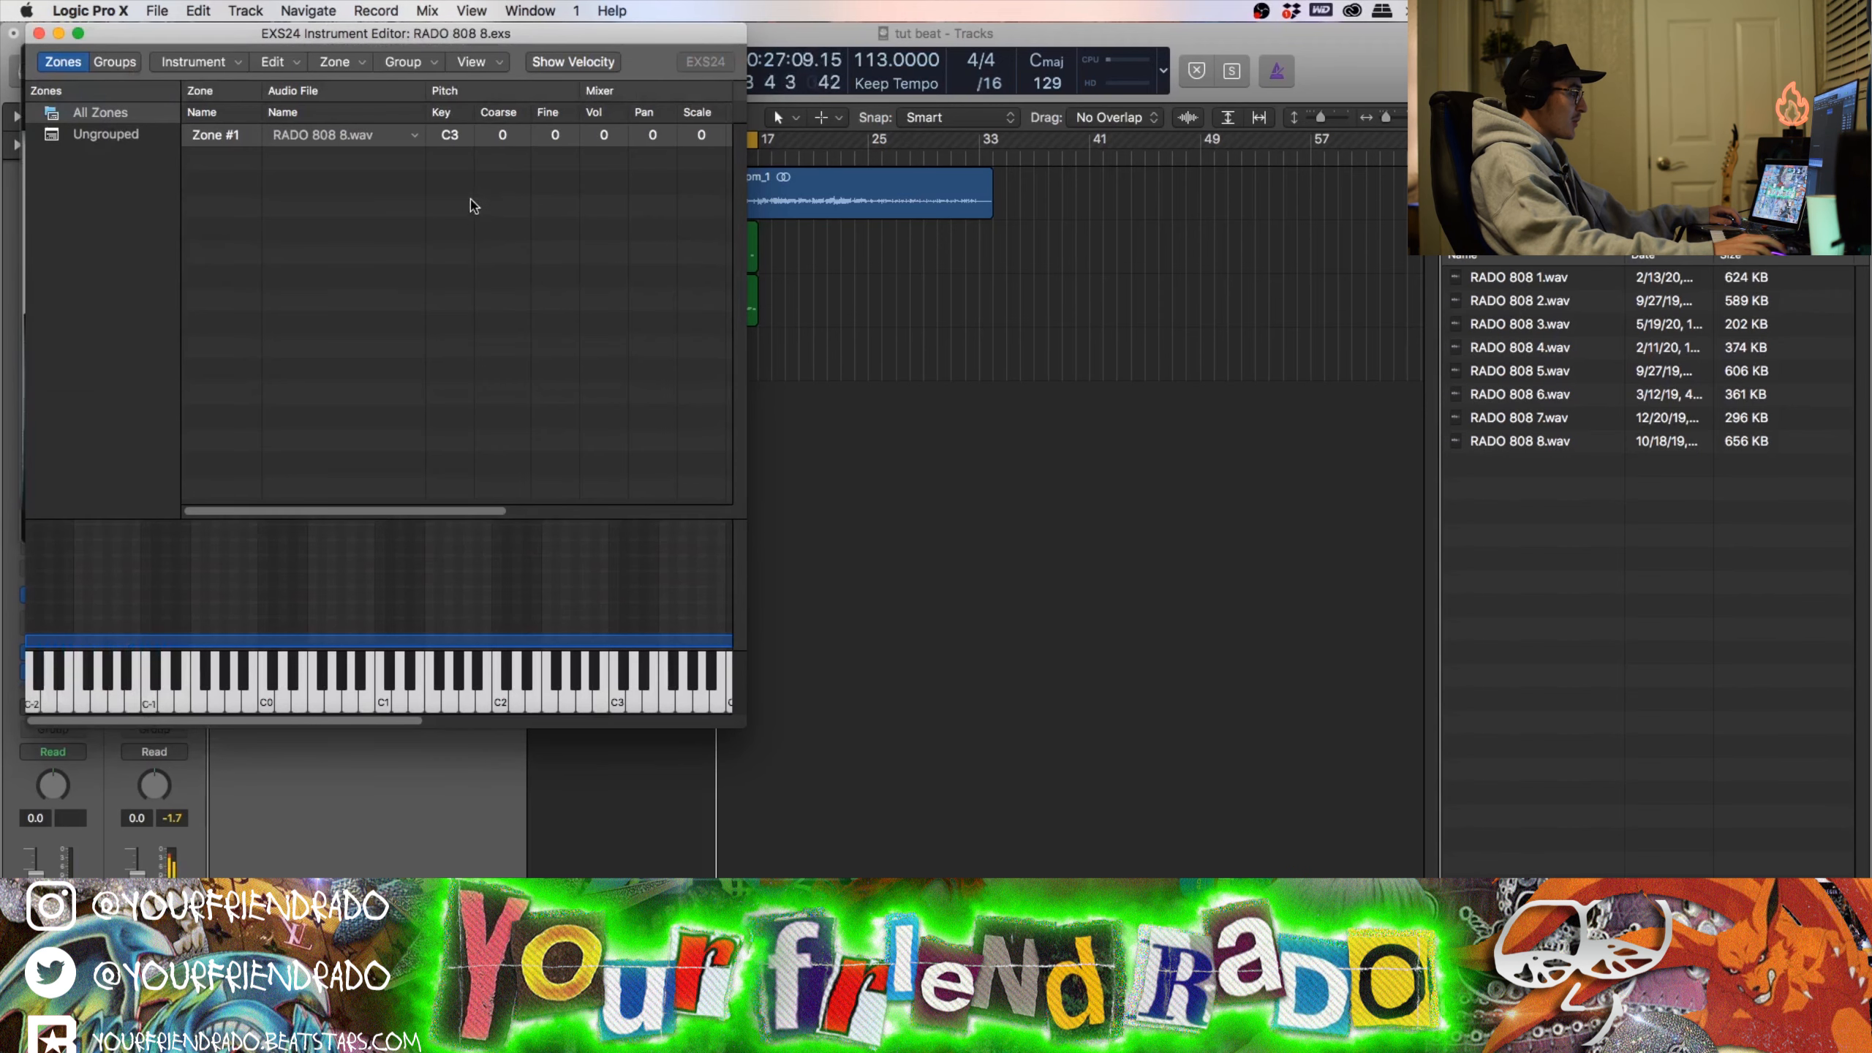
{"action": "left_click", "coordinate": [38, 32]}
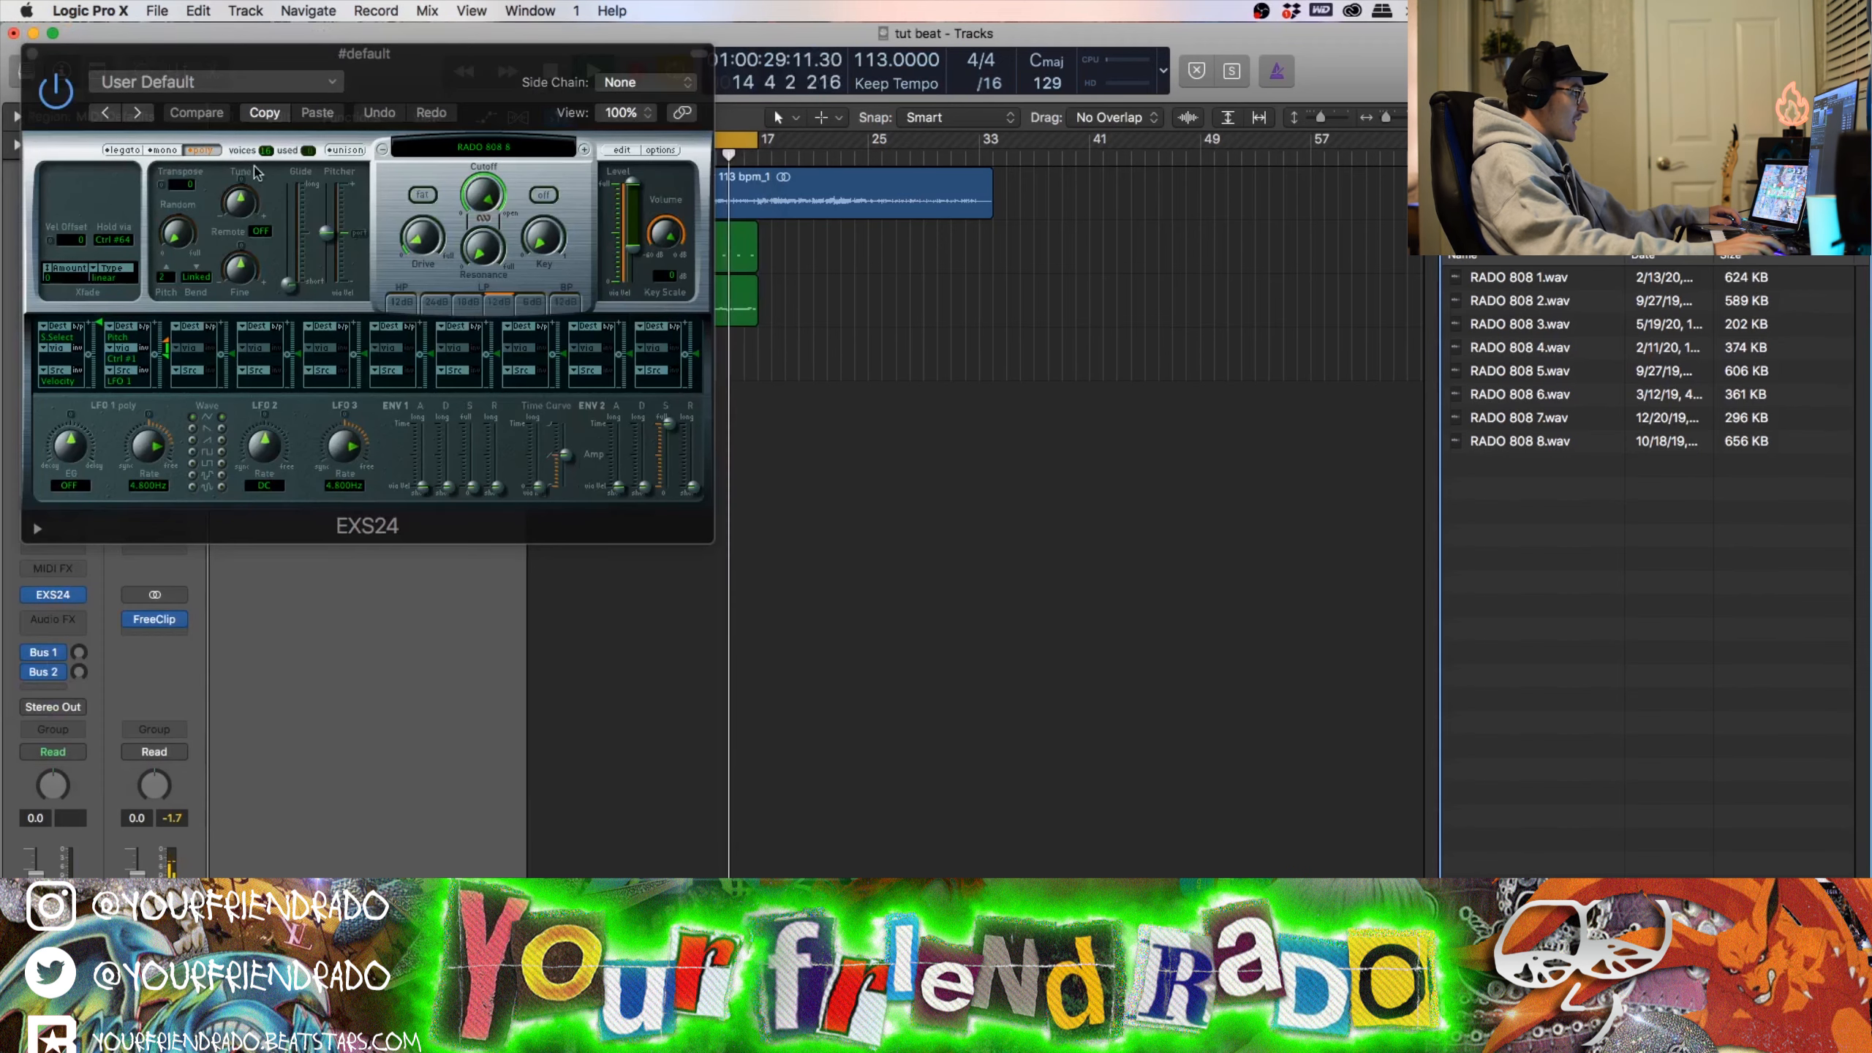
{"action": "left_click_drag", "start_coordinate": [669, 232], "coordinate": [669, 223]}
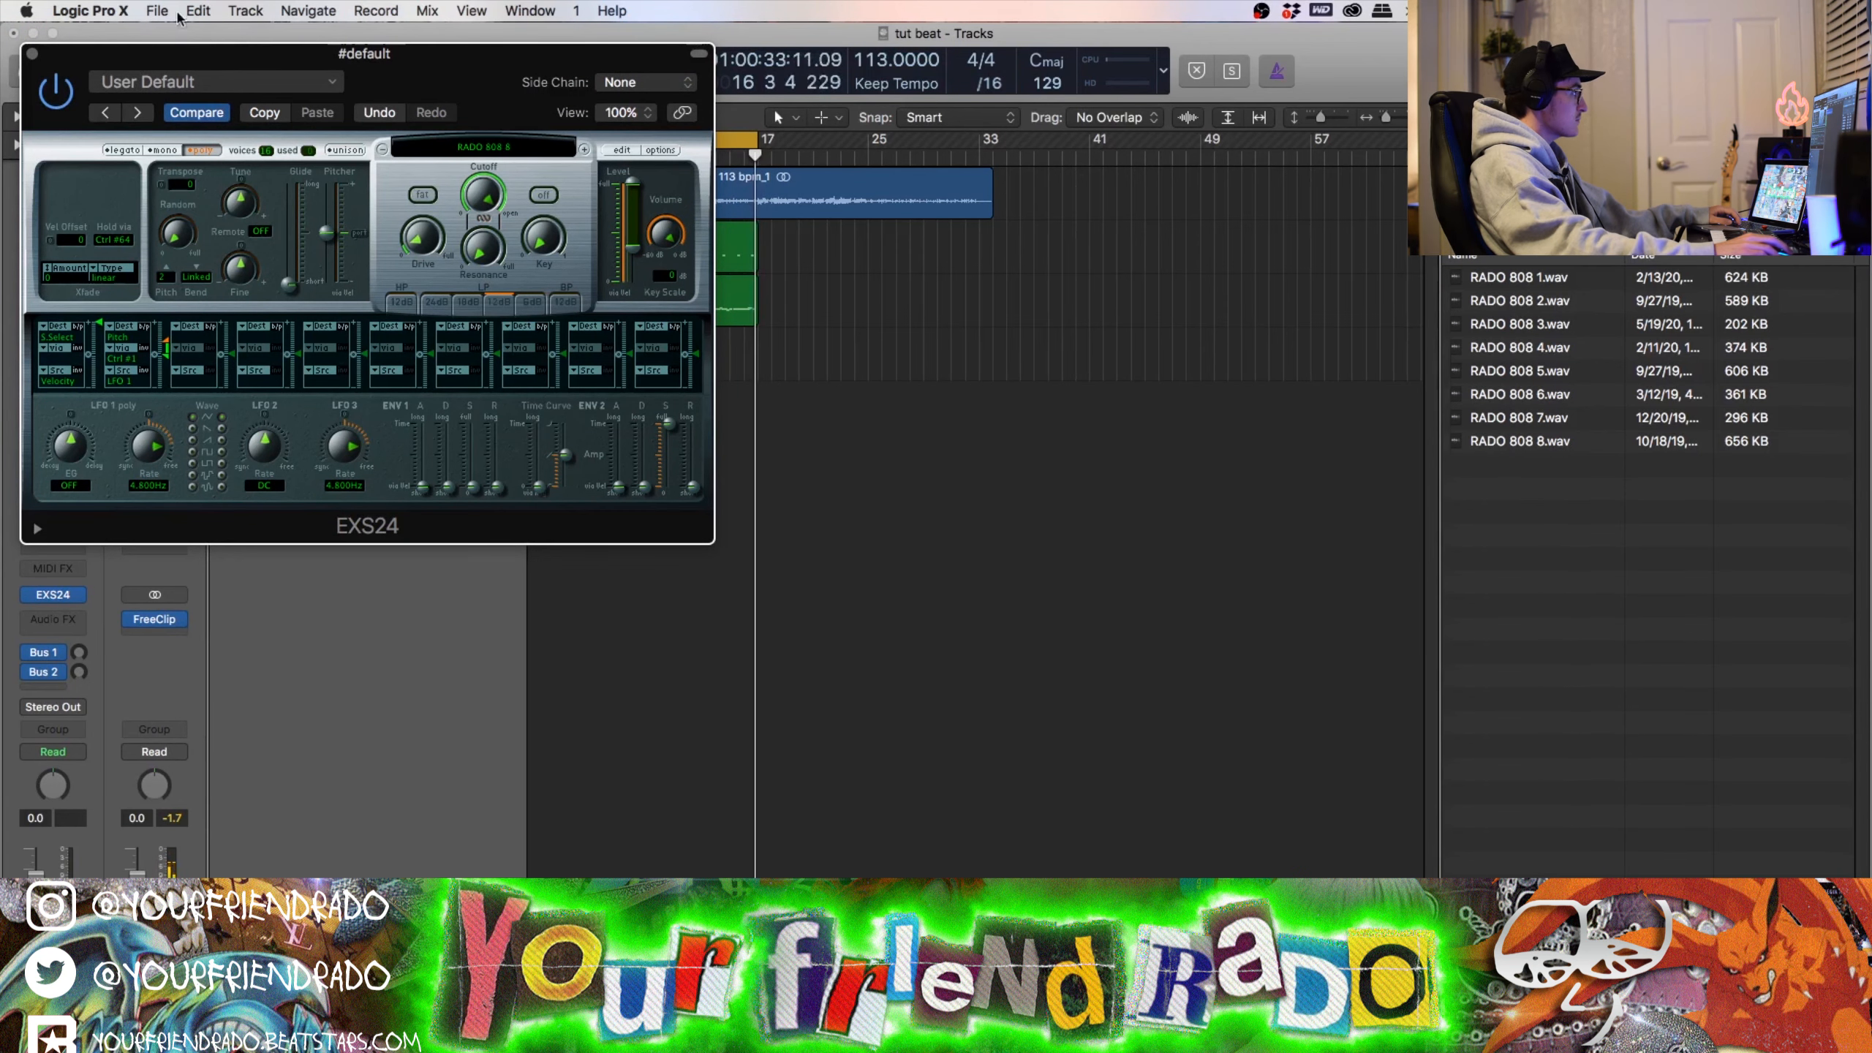
{"action": "left_click", "coordinate": [33, 54]}
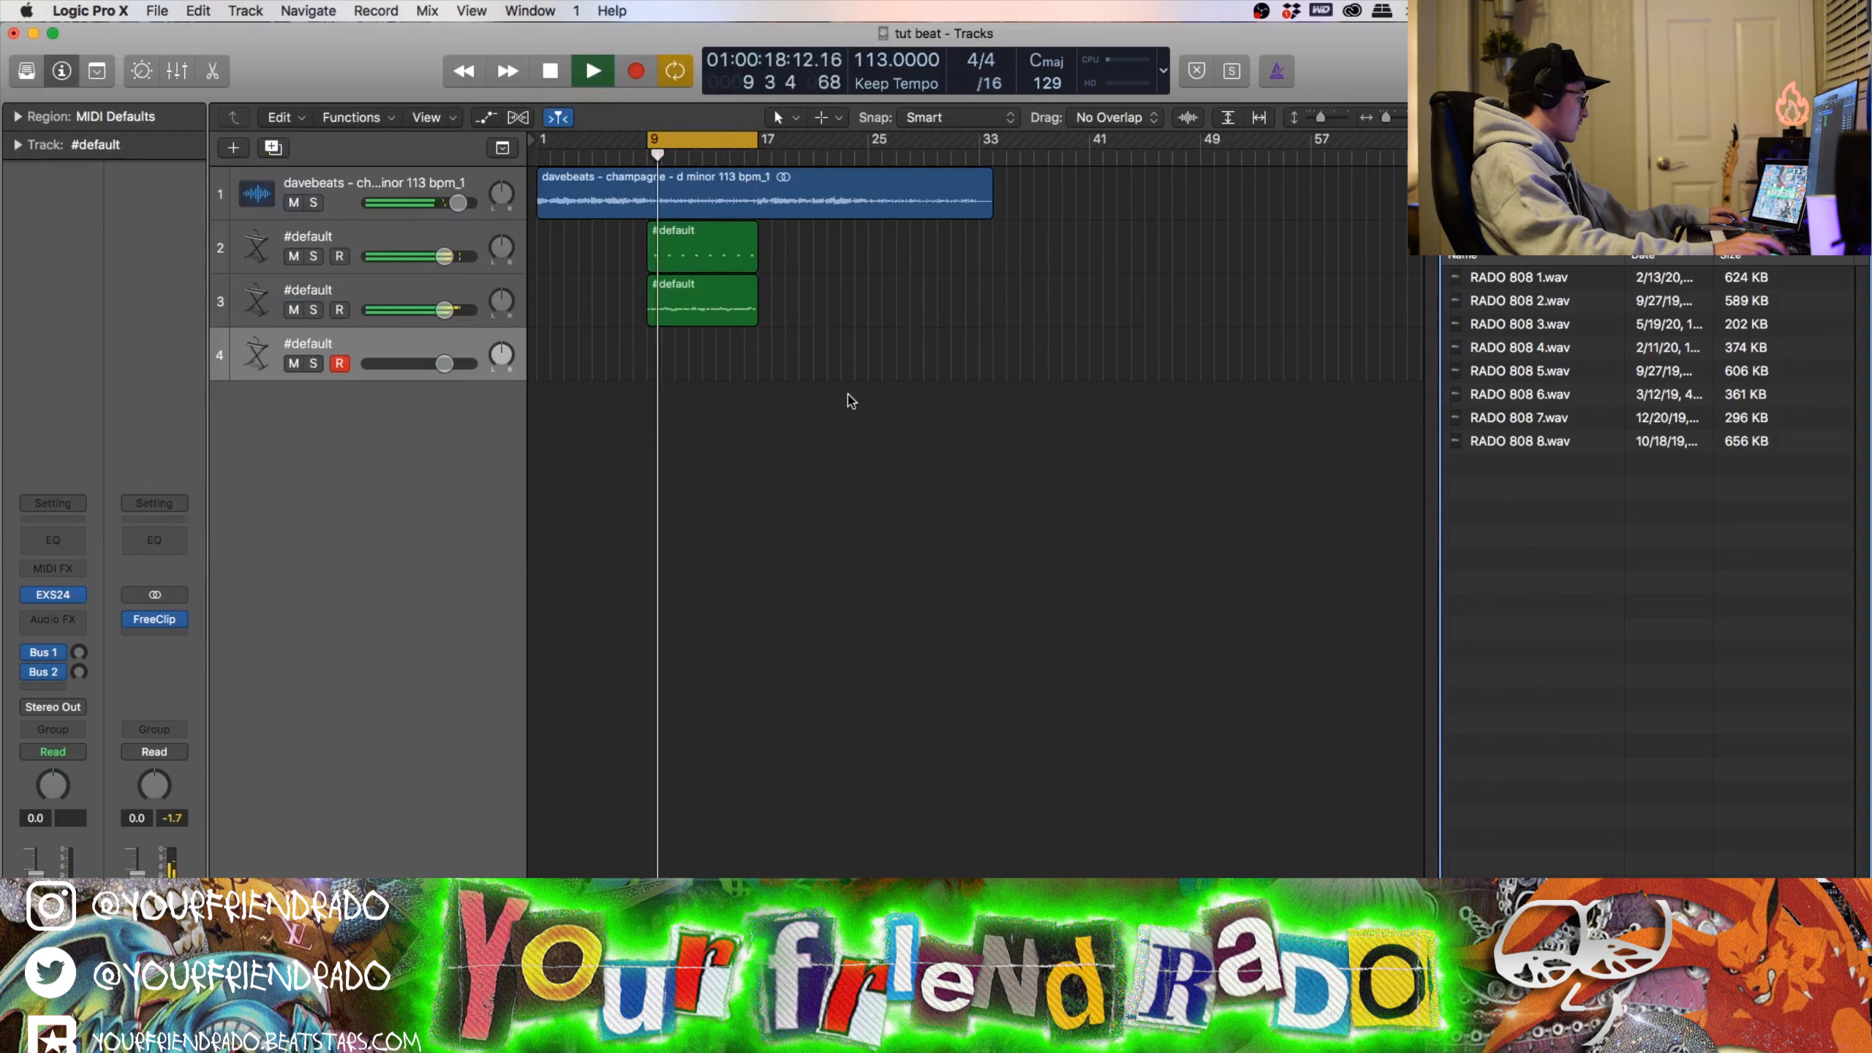
Step: Draw an empty MIDI region on track 4 from bar 9 to bar 17, stop playback and open the region in the Piano Roll
{"action": "key", "text": "t"}
{"action": "key", "text": "p"}
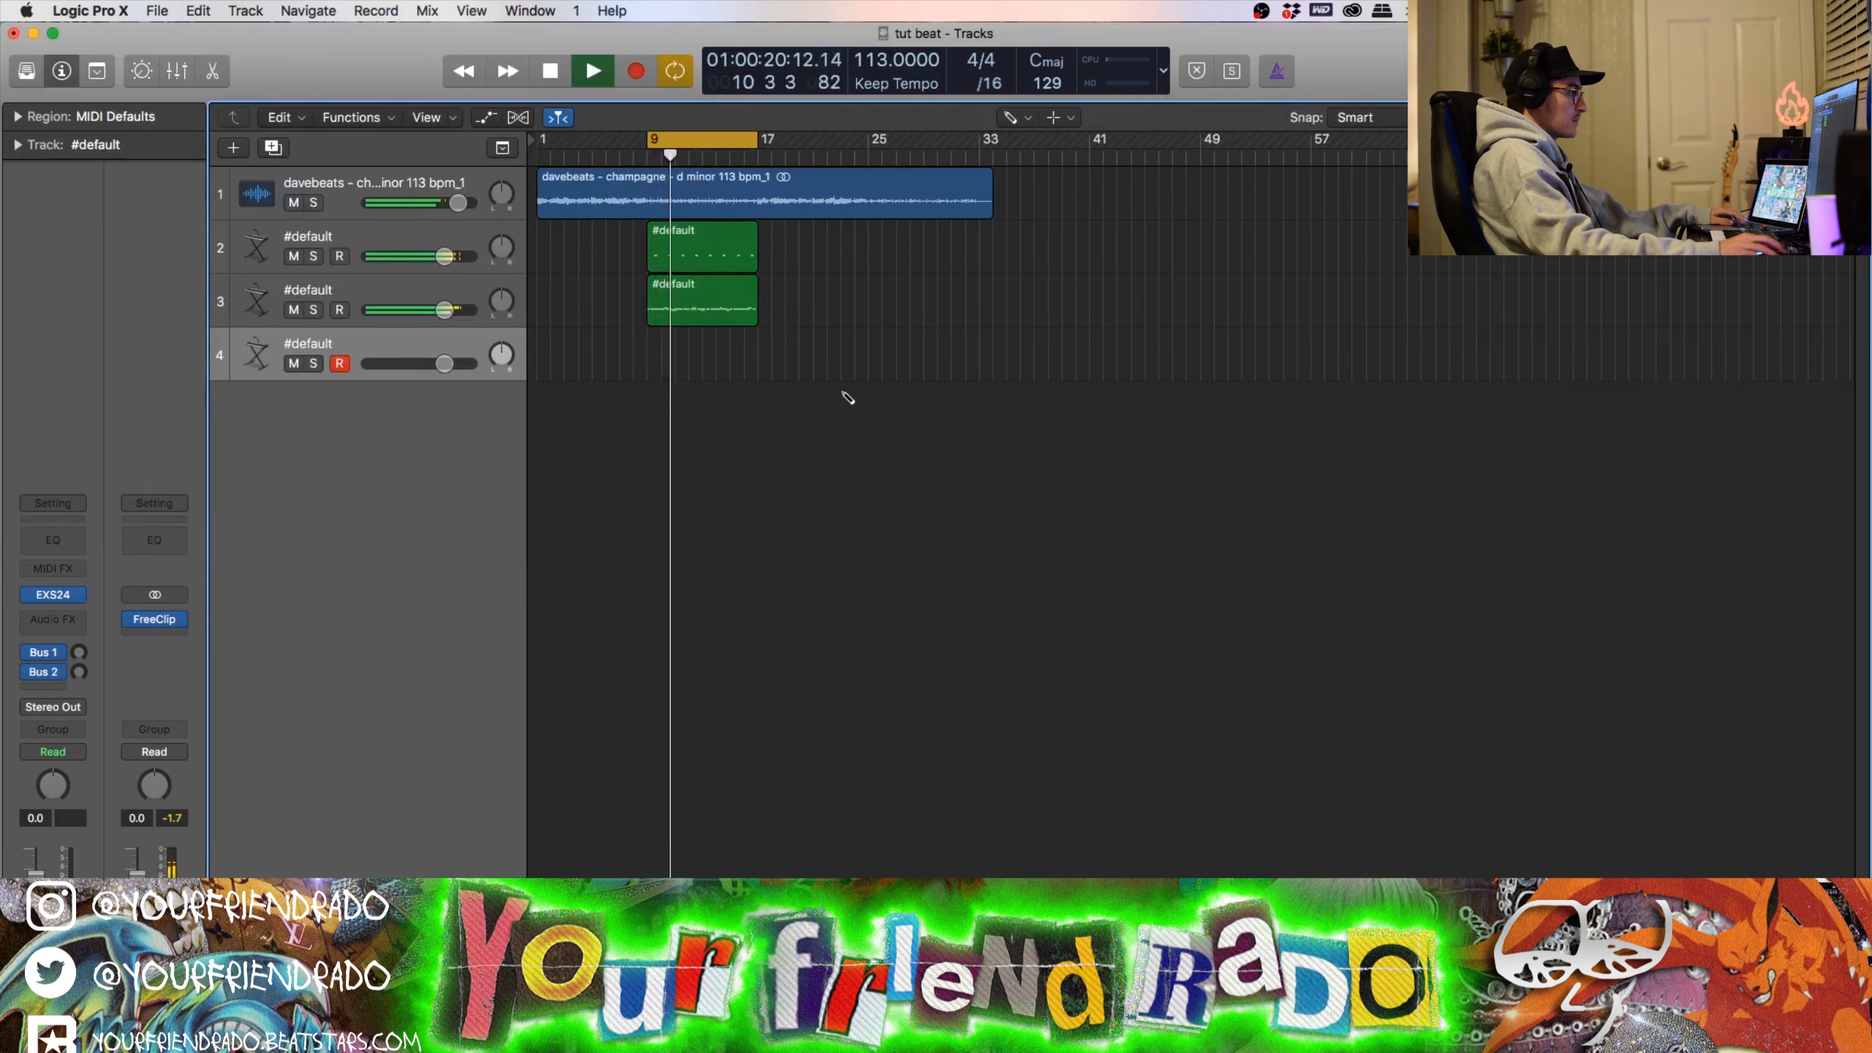
{"action": "left_click", "coordinate": [652, 366]}
{"action": "left_click_drag", "start_coordinate": [659, 365], "coordinate": [755, 364]}
{"action": "key", "text": "space"}
{"action": "double_click", "coordinate": [701, 361]}
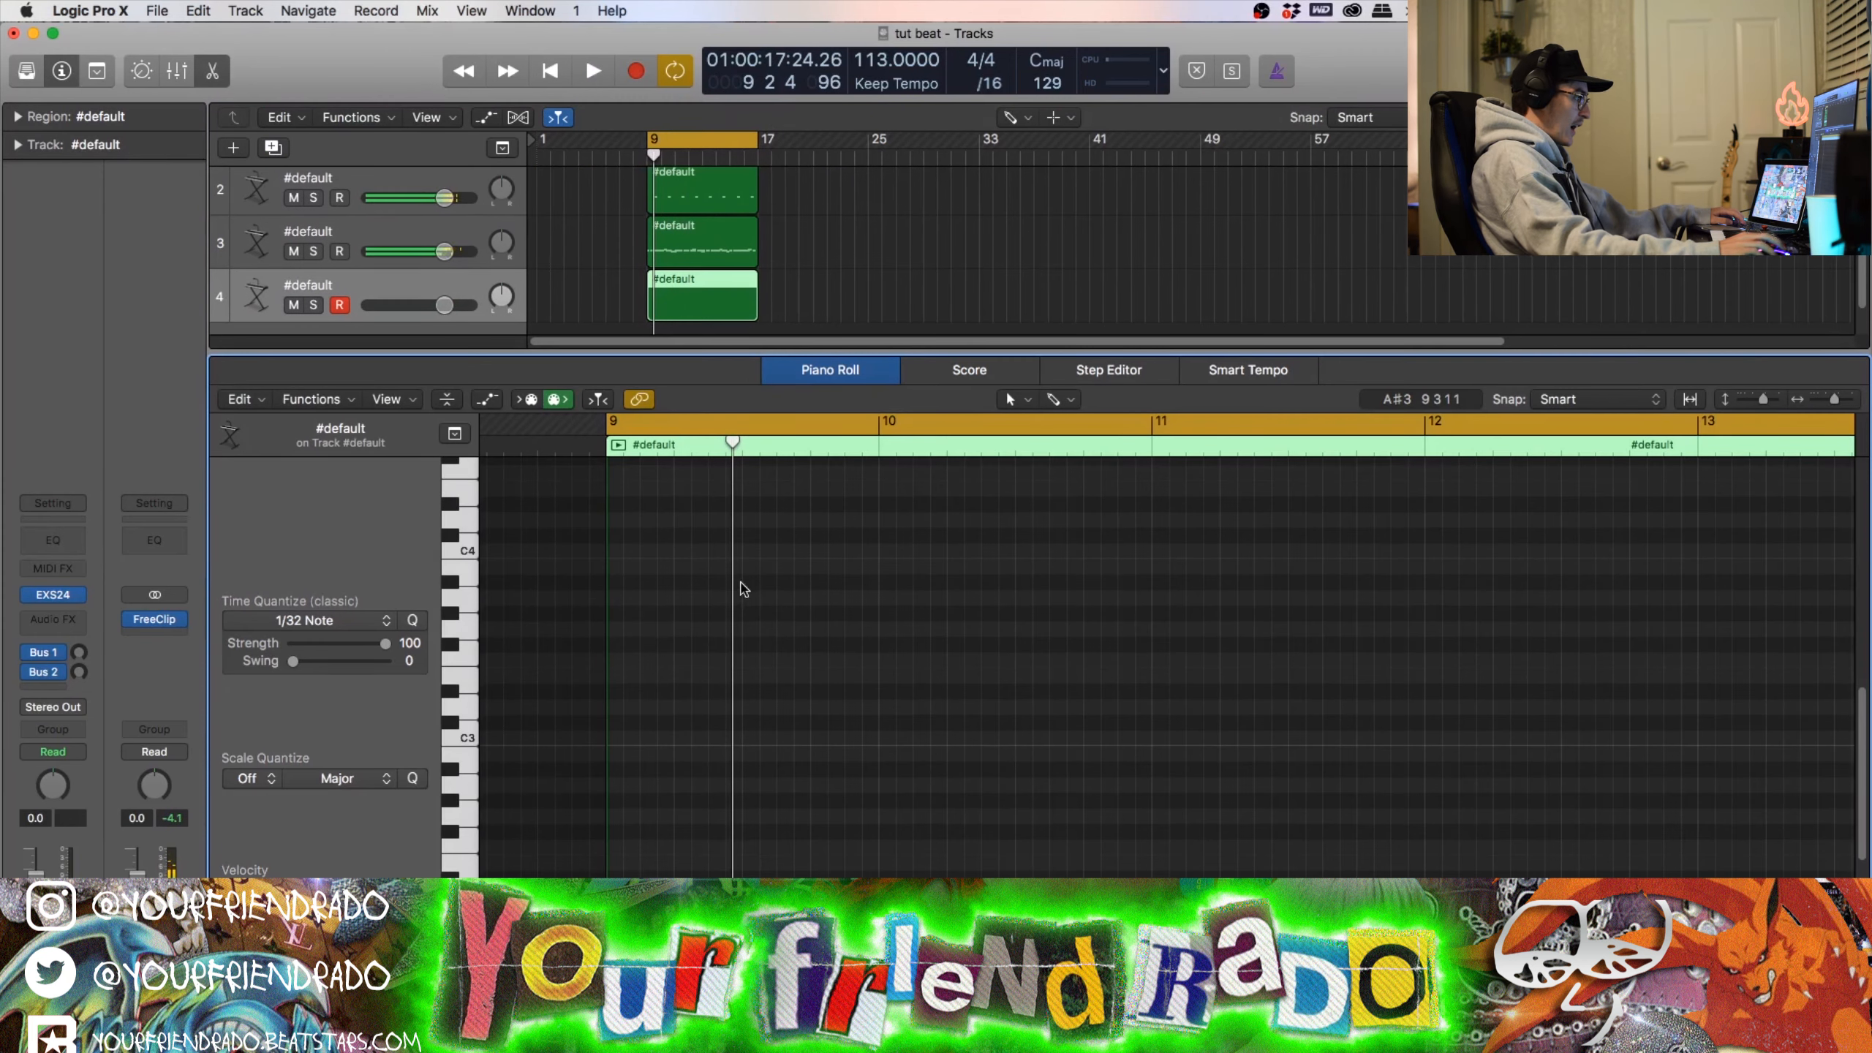
Step: Draw a D6 note at the start of bar 9 and stretch it to fill the whole bar while the beat plays
{"action": "scroll", "coordinate": [688, 653], "scroll_direction": "up", "scroll_amount": 8}
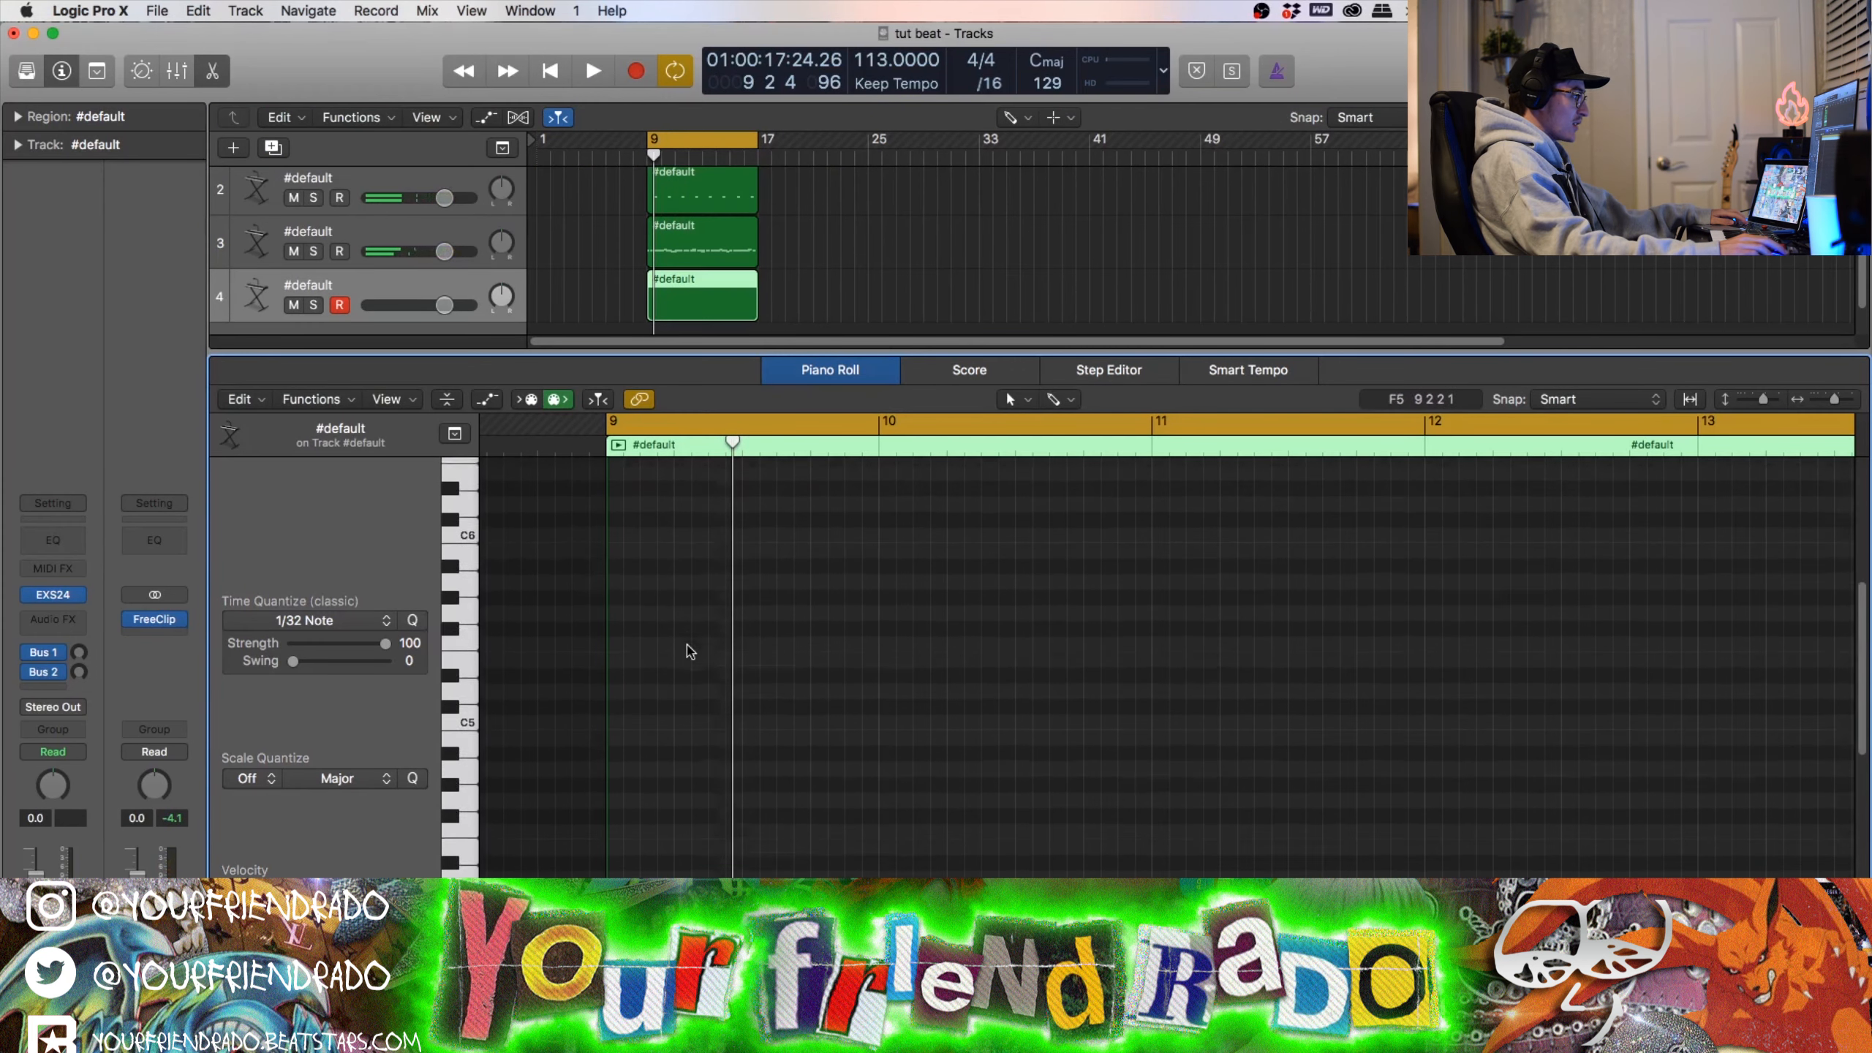
{"action": "scroll", "coordinate": [688, 652], "scroll_direction": "up", "scroll_amount": 1}
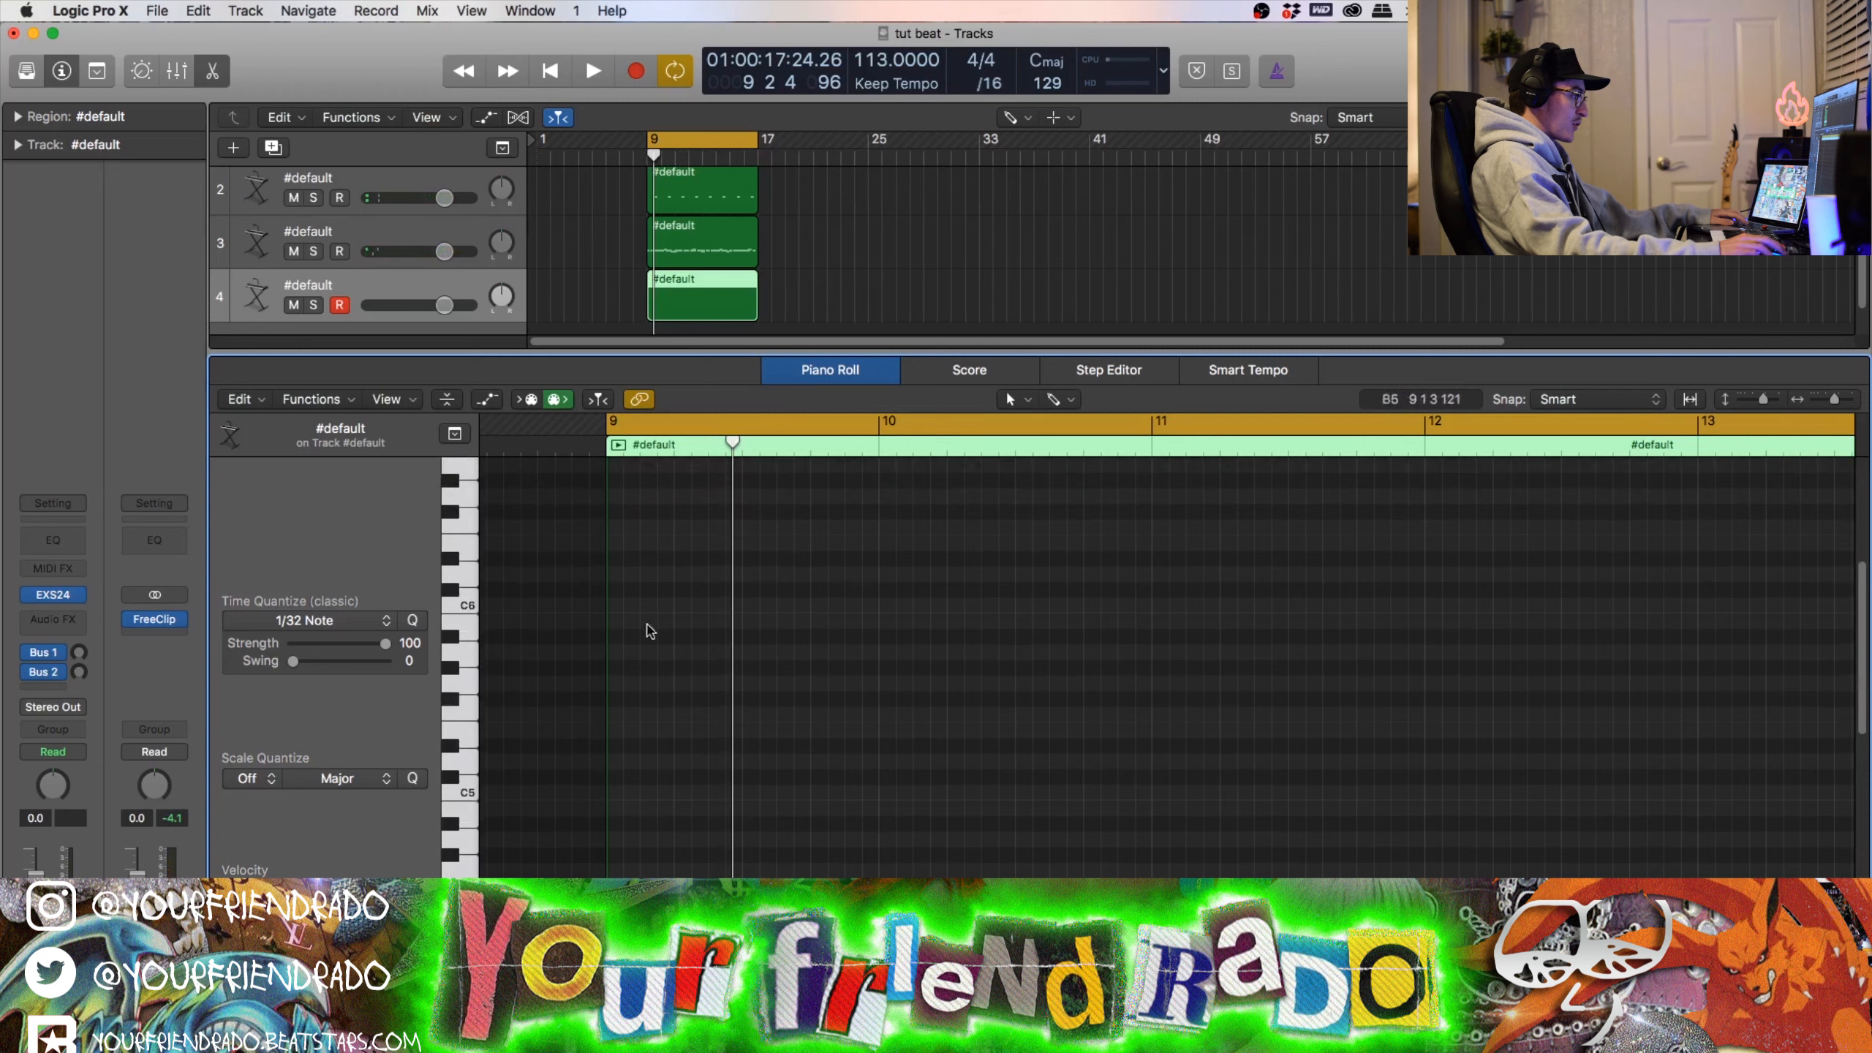
{"action": "scroll", "coordinate": [685, 638], "scroll_direction": "up", "scroll_amount": 1}
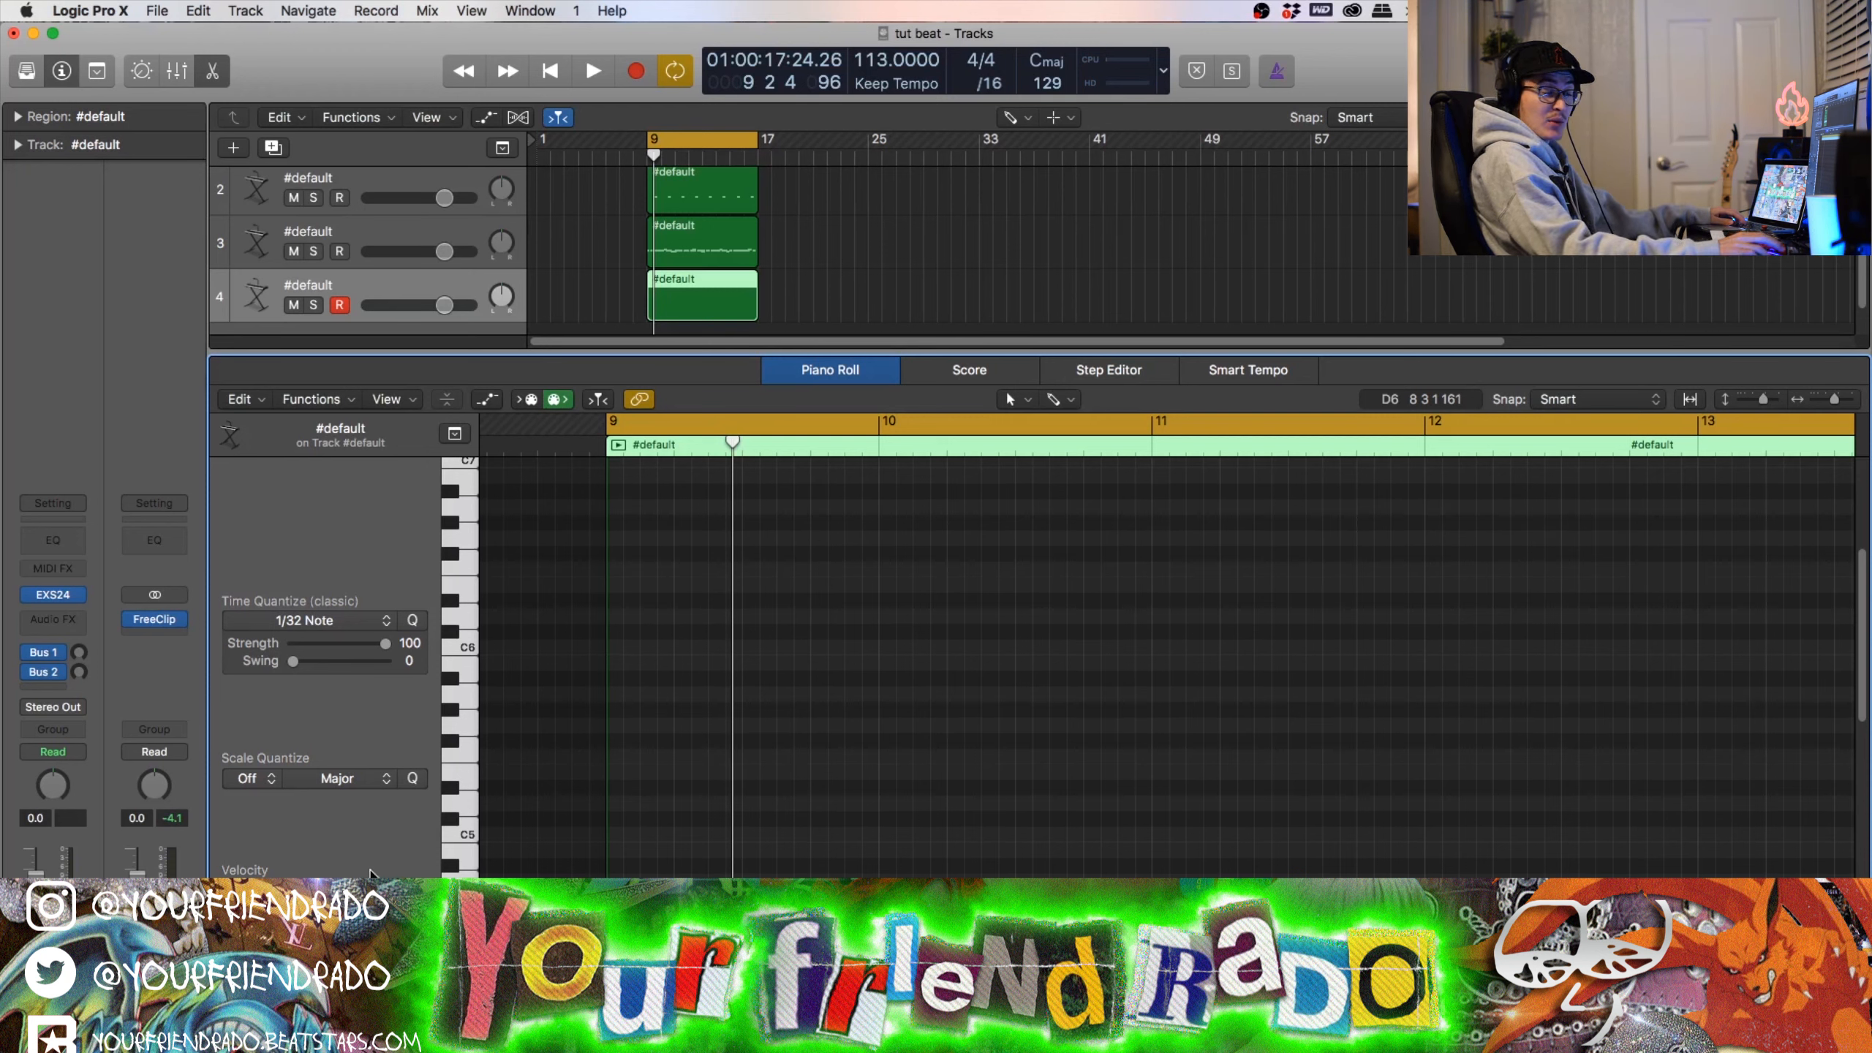
{"action": "scroll", "coordinate": [549, 692], "scroll_direction": "up", "scroll_amount": 1}
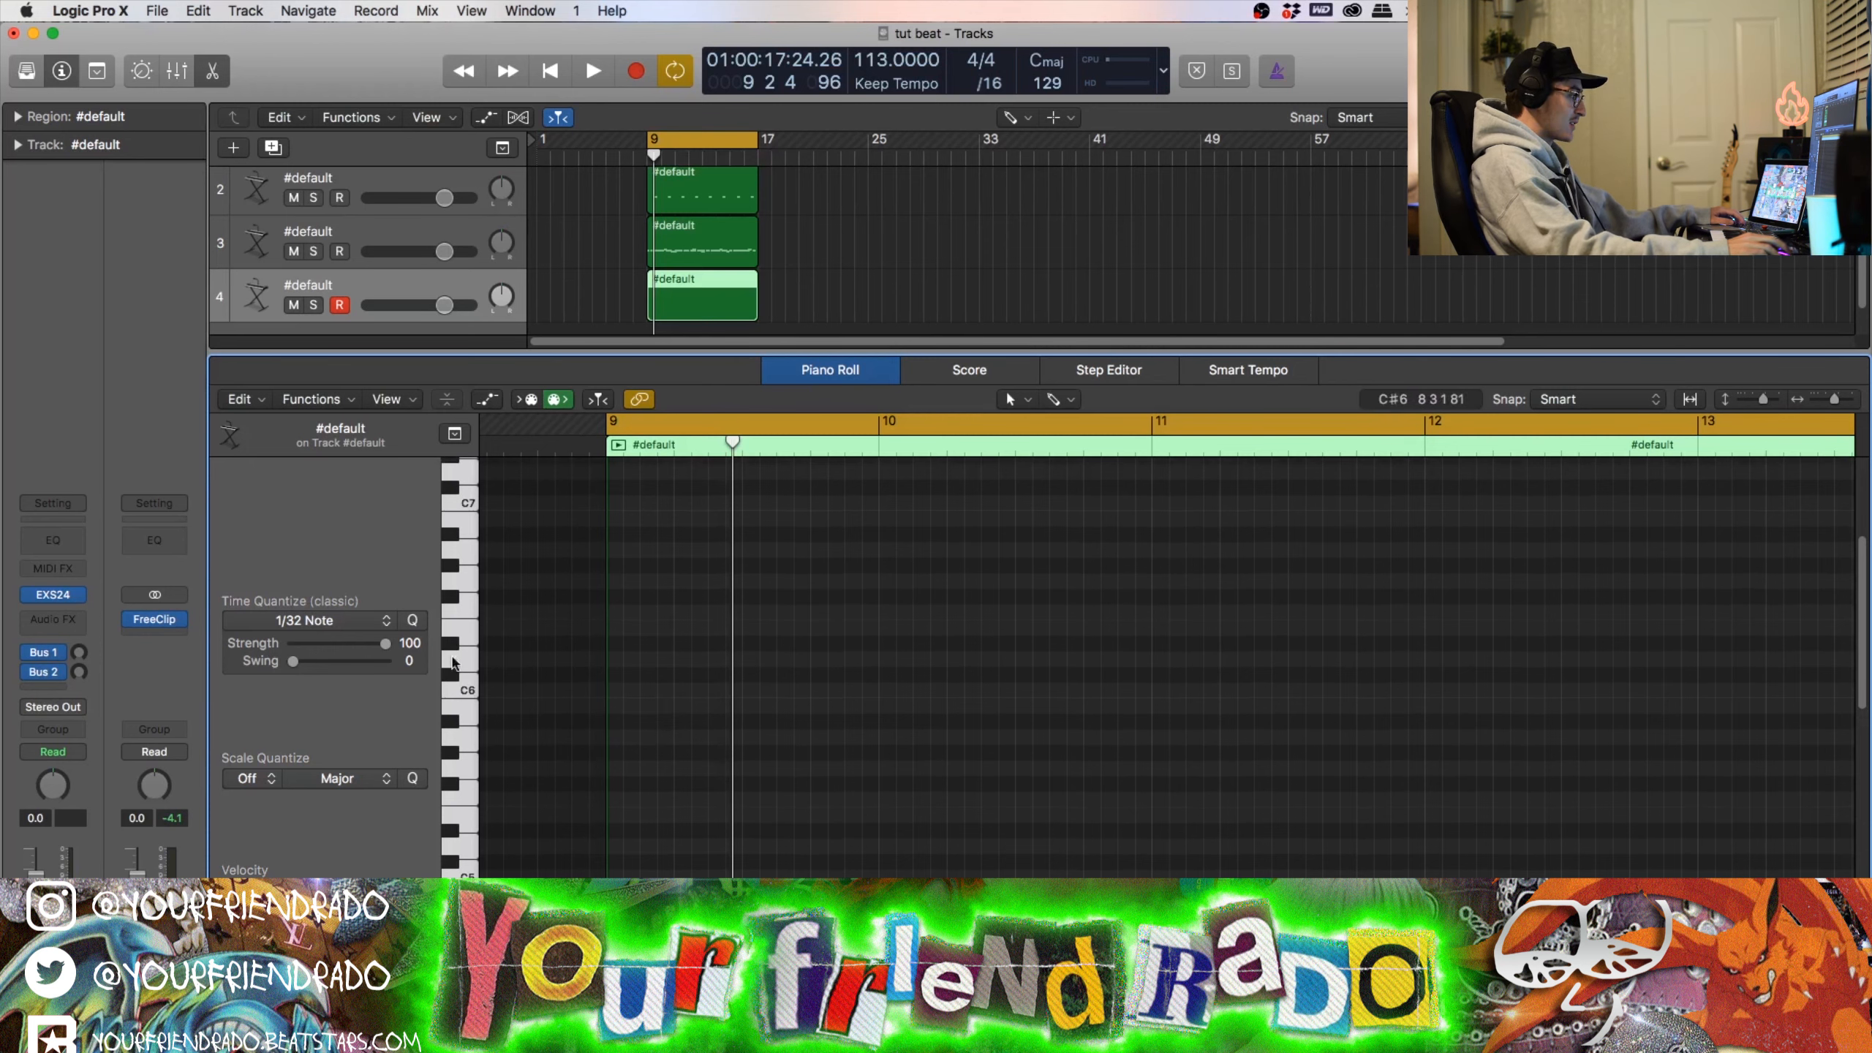
{"action": "key", "text": "space"}
{"action": "key", "text": "space"}
{"action": "key", "text": "space"}
{"action": "key", "text": "space"}
{"action": "key", "text": "space"}
{"action": "key", "text": "t"}
{"action": "left_click", "coordinate": [614, 678]}
{"action": "key", "text": "space"}
{"action": "key", "text": "space"}
{"action": "left_click", "coordinate": [614, 660]}
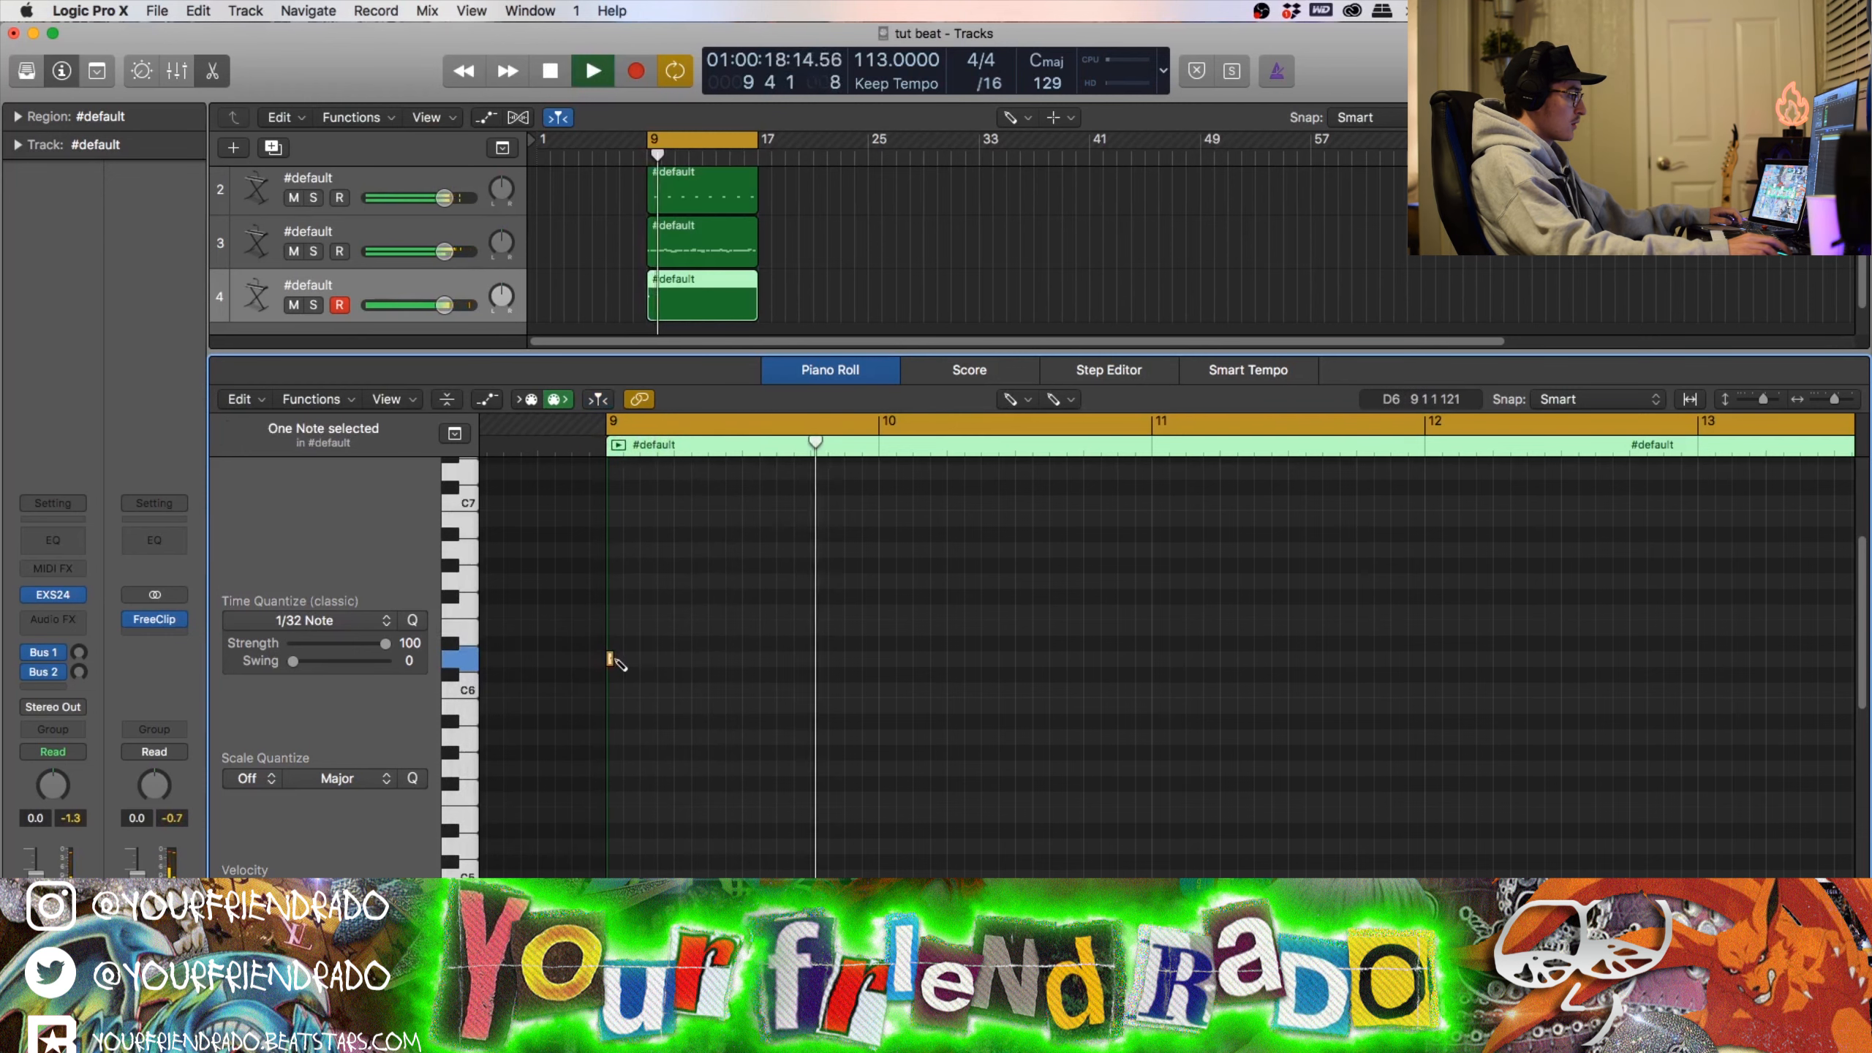
{"action": "left_click_drag", "start_coordinate": [612, 659], "coordinate": [877, 658]}
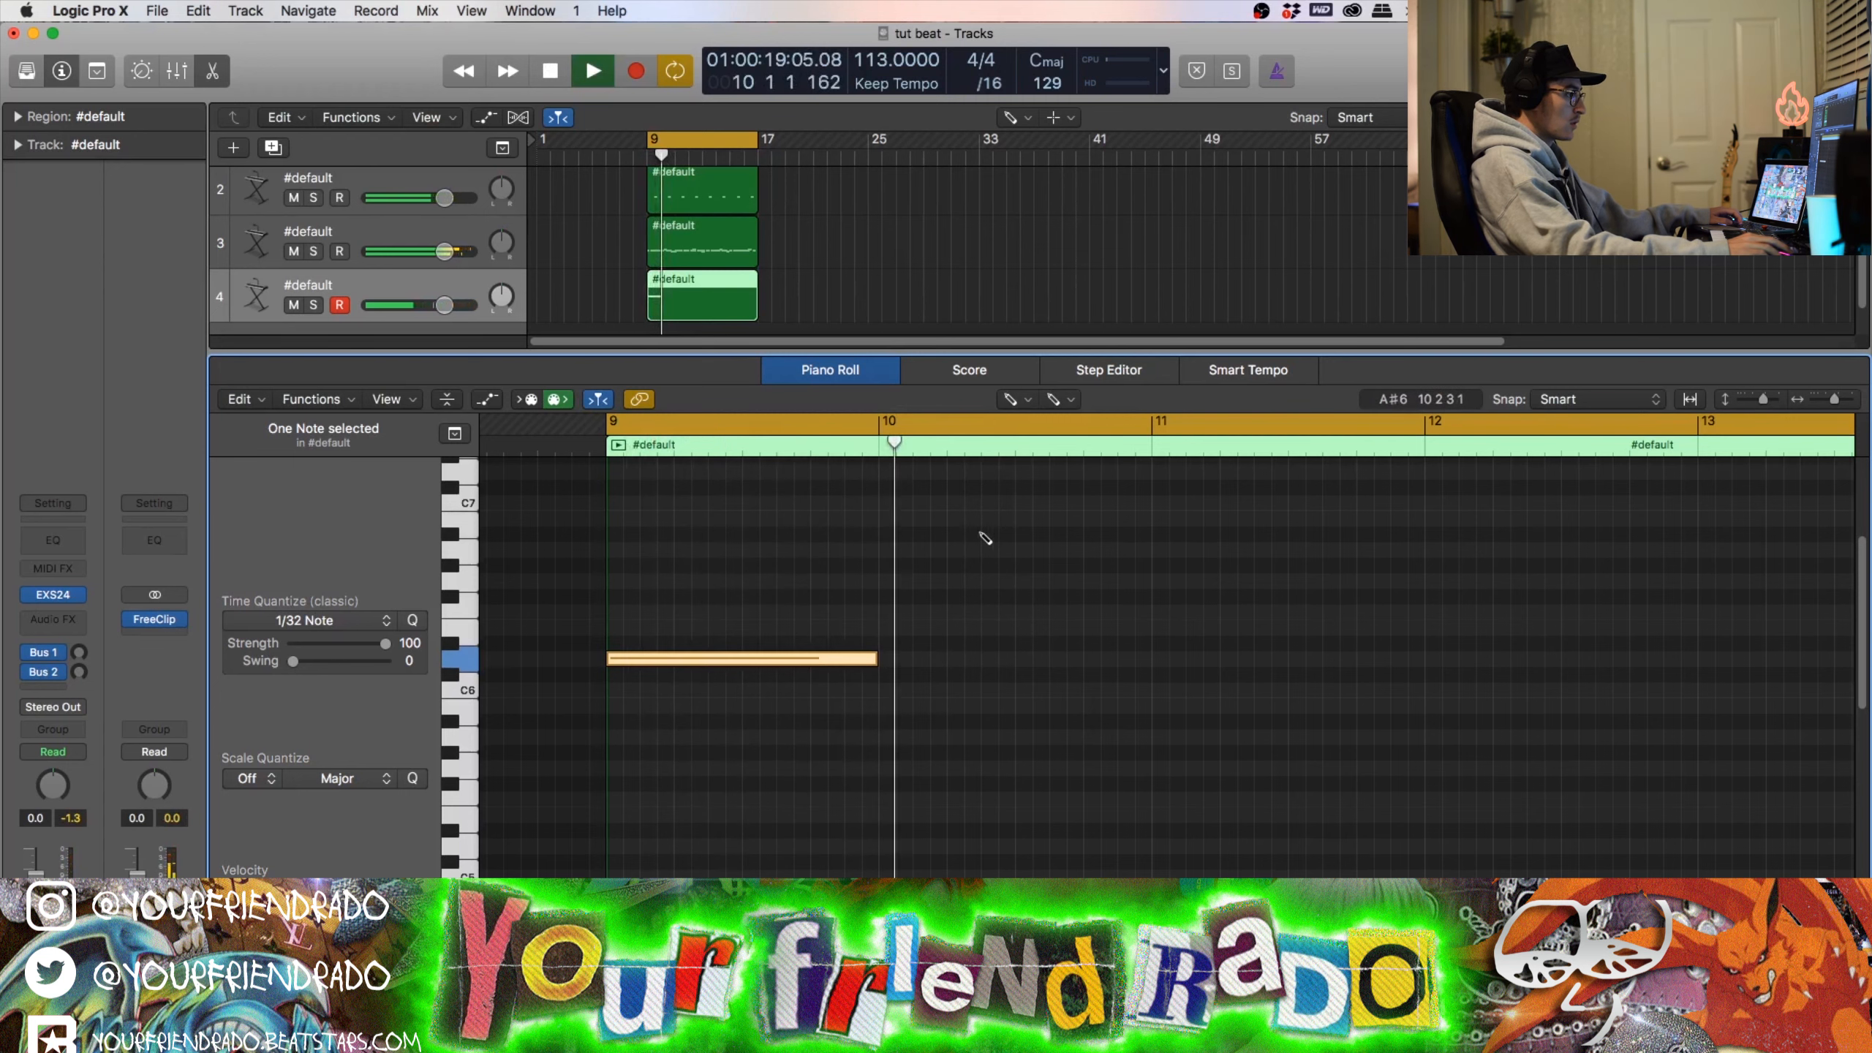
Step: Add an A#6 note at 10 2 3, end it at bar 11 and listen to the pattern
{"action": "left_click", "coordinate": [987, 533]}
{"action": "key", "text": "space"}
{"action": "left_click_drag", "start_coordinate": [1248, 537], "coordinate": [1150, 544]}
{"action": "key", "text": "space"}
{"action": "left_click", "coordinate": [1062, 598]}
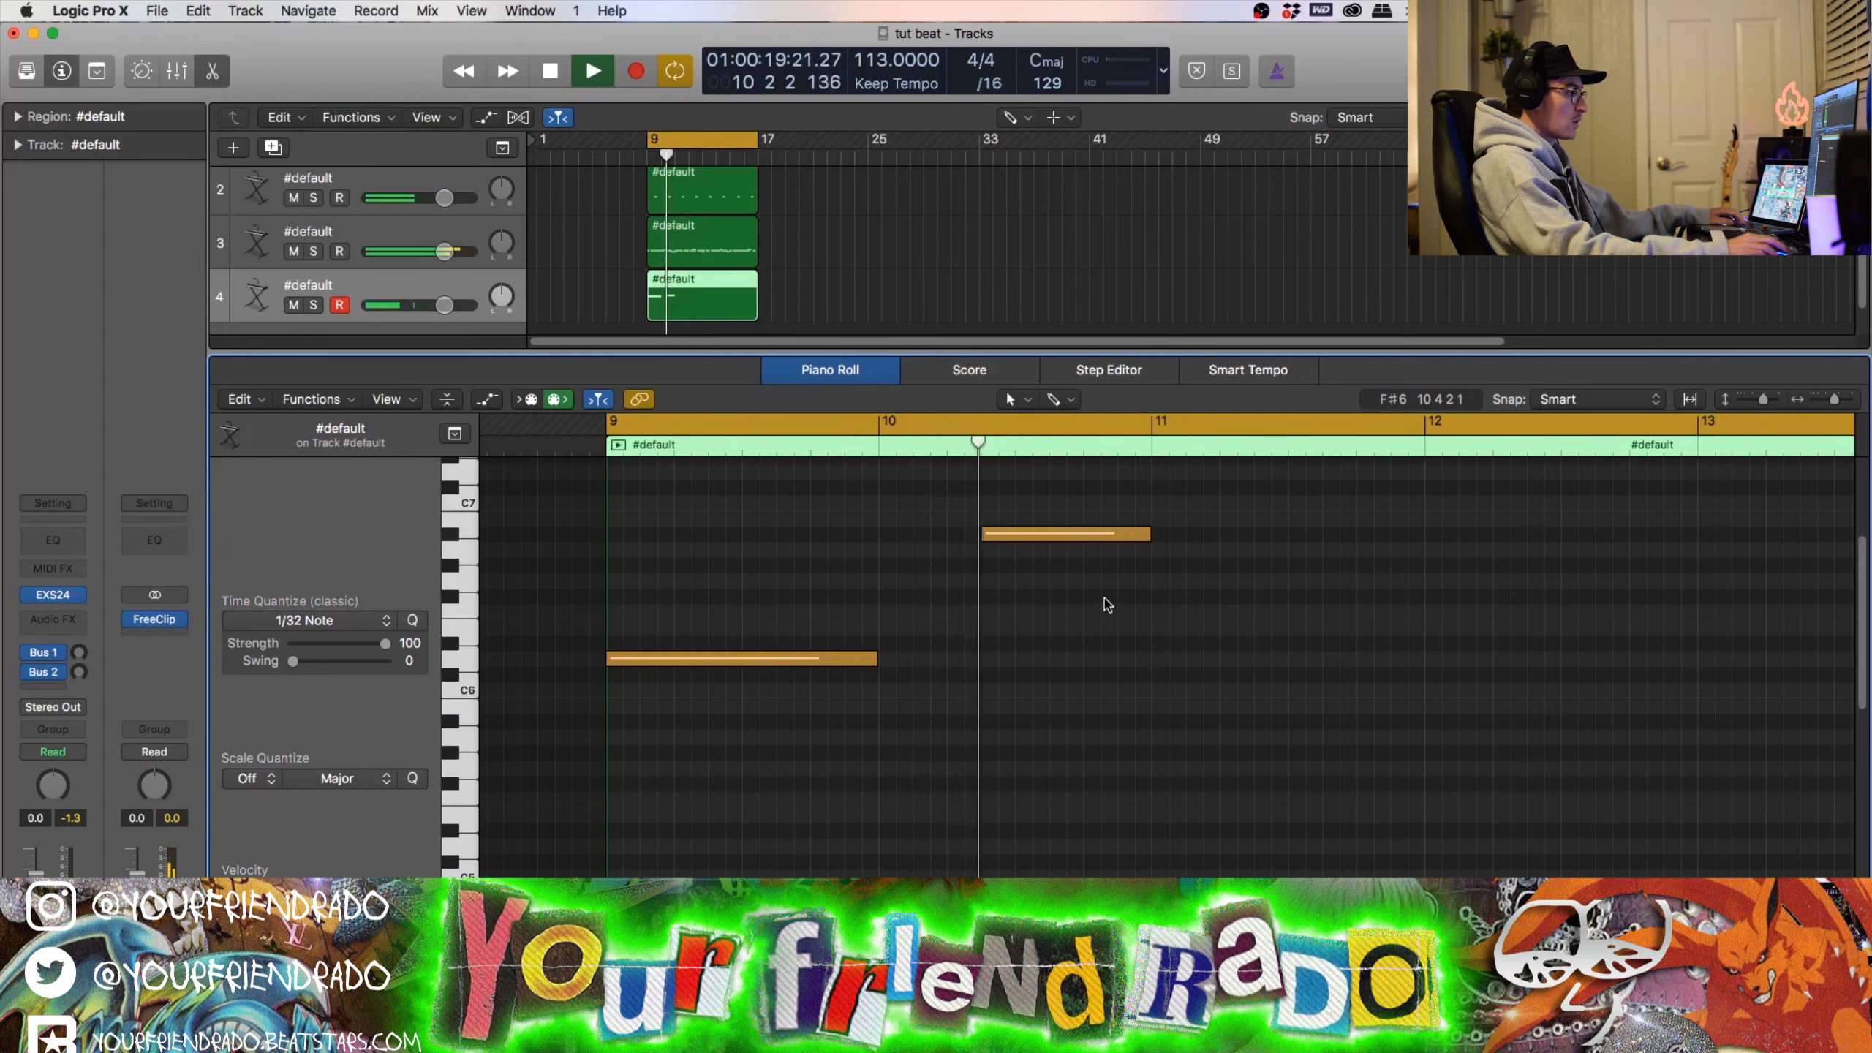
Step: Extend the start of the A#6 note back to 10 2, keep its end at bar 11 and resume playback
{"action": "key", "text": "space"}
{"action": "left_click_drag", "start_coordinate": [1035, 543], "coordinate": [1002, 543]}
{"action": "left_click_drag", "start_coordinate": [1116, 539], "coordinate": [1148, 538]}
{"action": "left_click", "coordinate": [1062, 602]}
{"action": "key", "text": "space"}
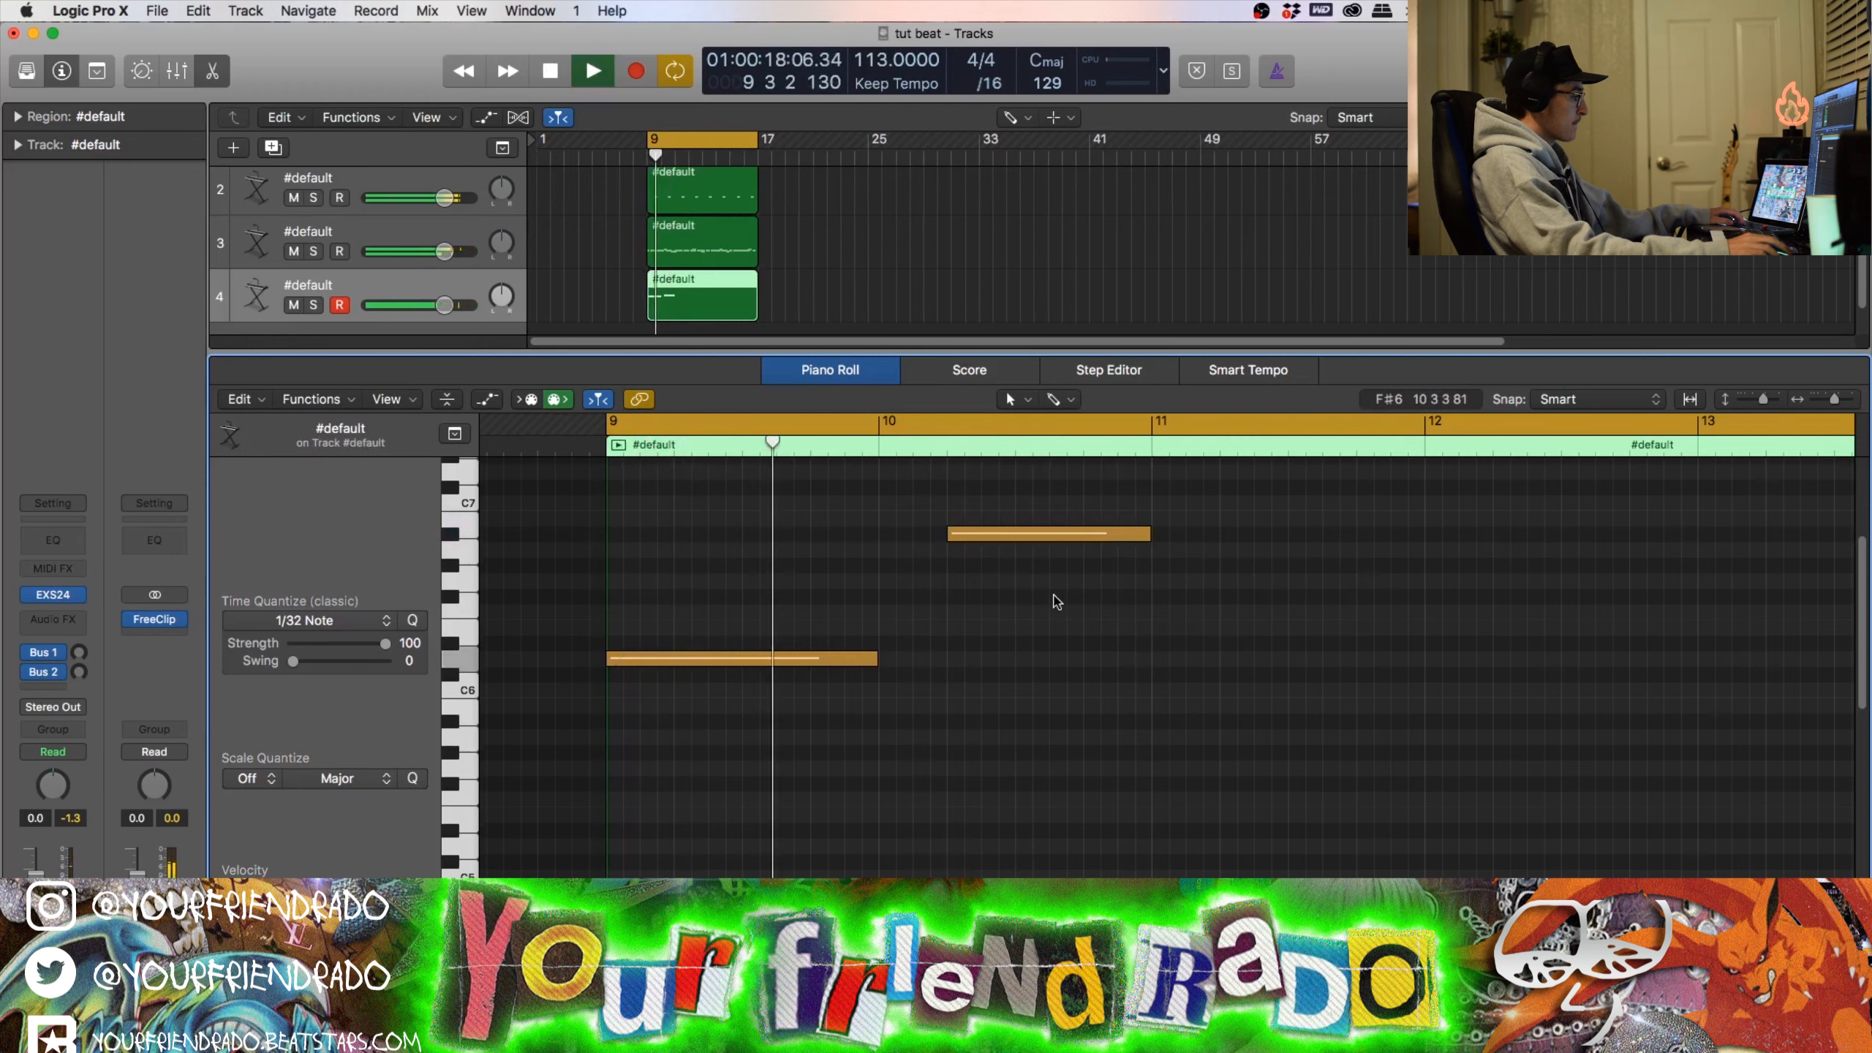
Step: Repeat the two 808 notes into bars 11 and 12 and split the D6 note of bar 11 at 11 2 3
{"action": "key", "text": "super+a"}
{"action": "key", "text": "super+r"}
{"action": "left_click", "coordinate": [1336, 636]}
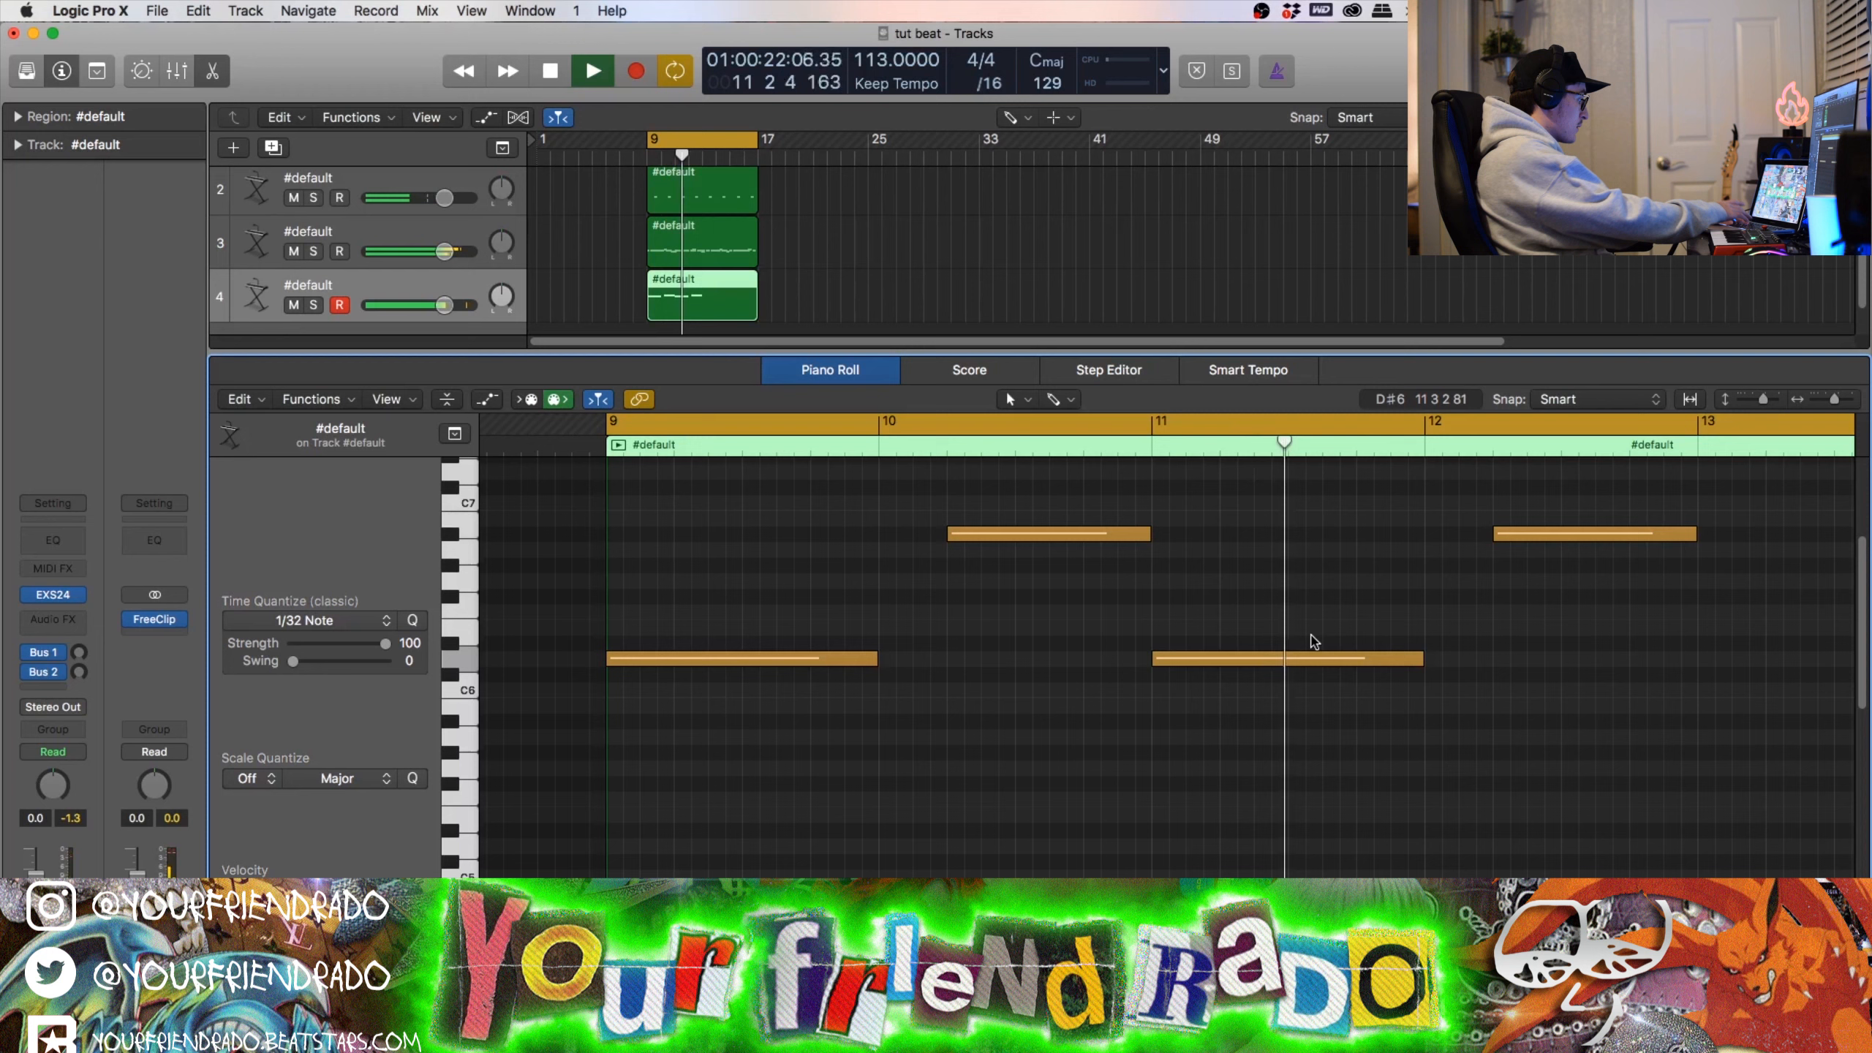
{"action": "left_click", "coordinate": [1255, 659]}
{"action": "key", "text": "t"}
{"action": "key", "text": "t"}
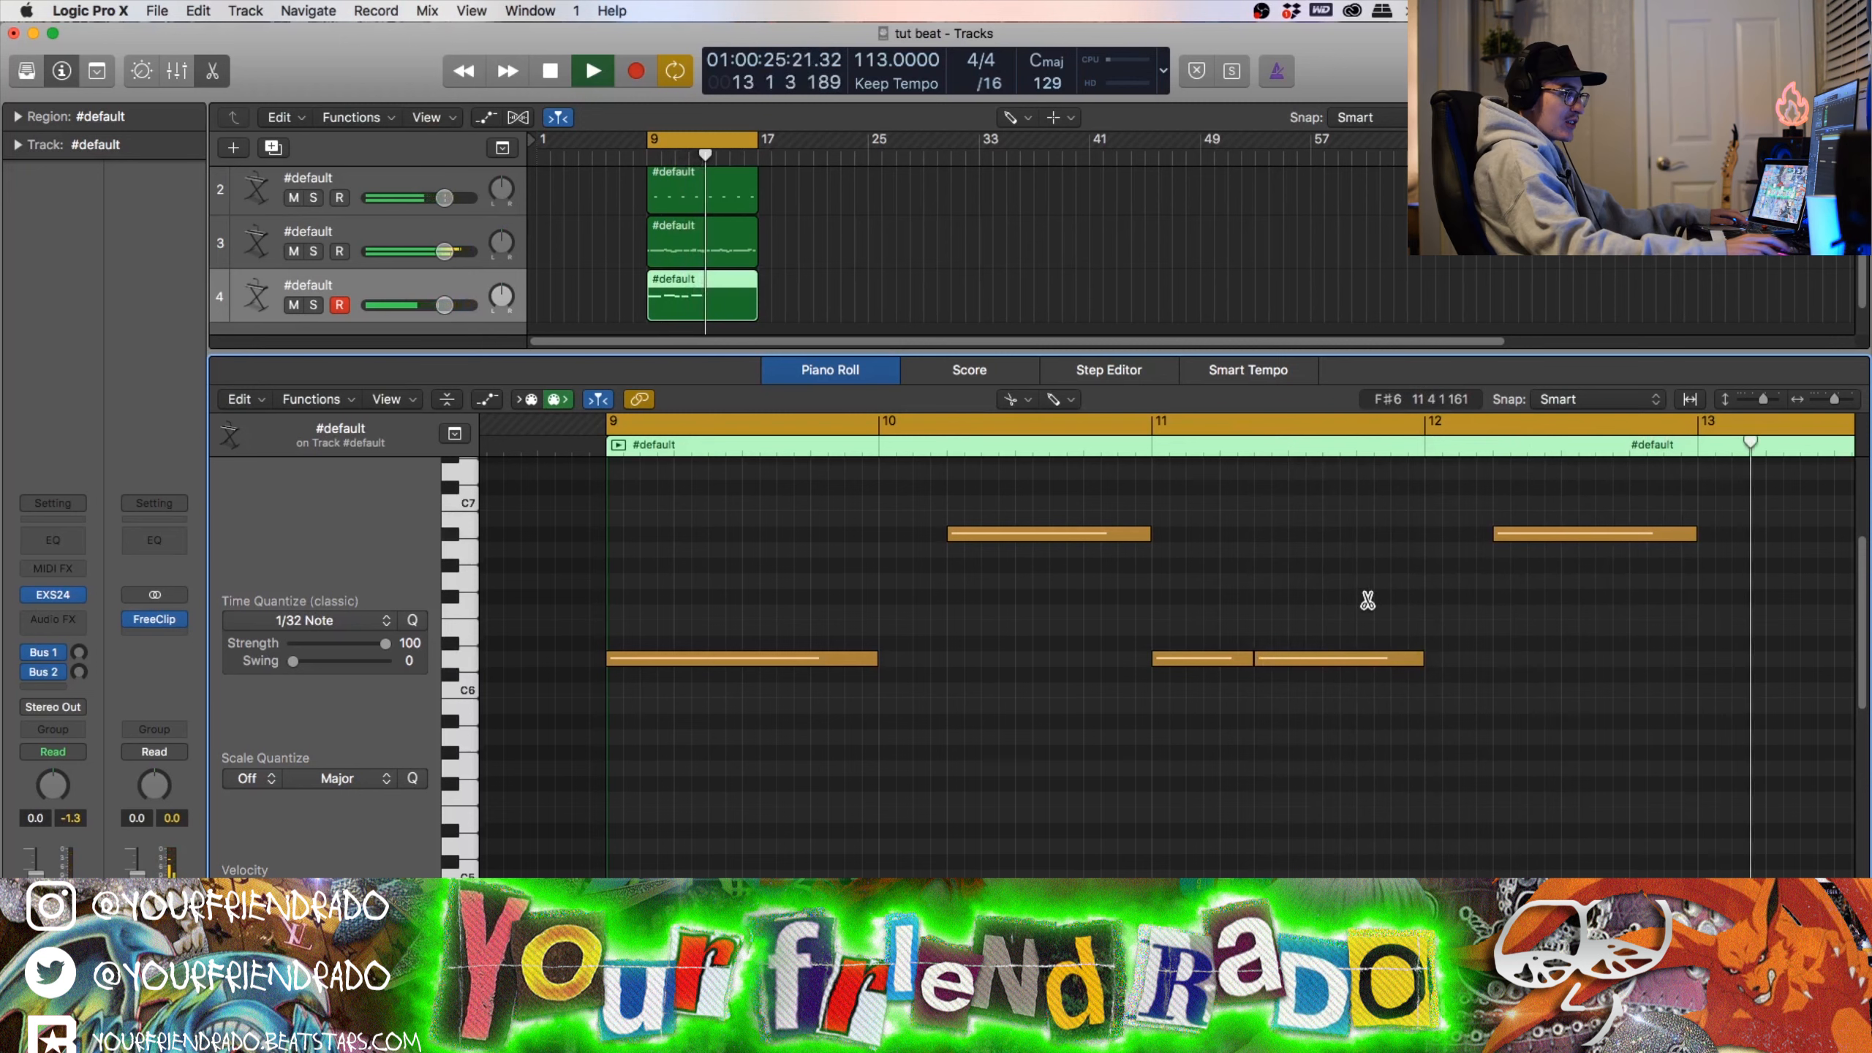
Step: Stop playback, split the A#6 note of bar 12 at 12 3 3 and lower its second part to A6
{"action": "key", "text": "space"}
{"action": "left_click", "coordinate": [1597, 534]}
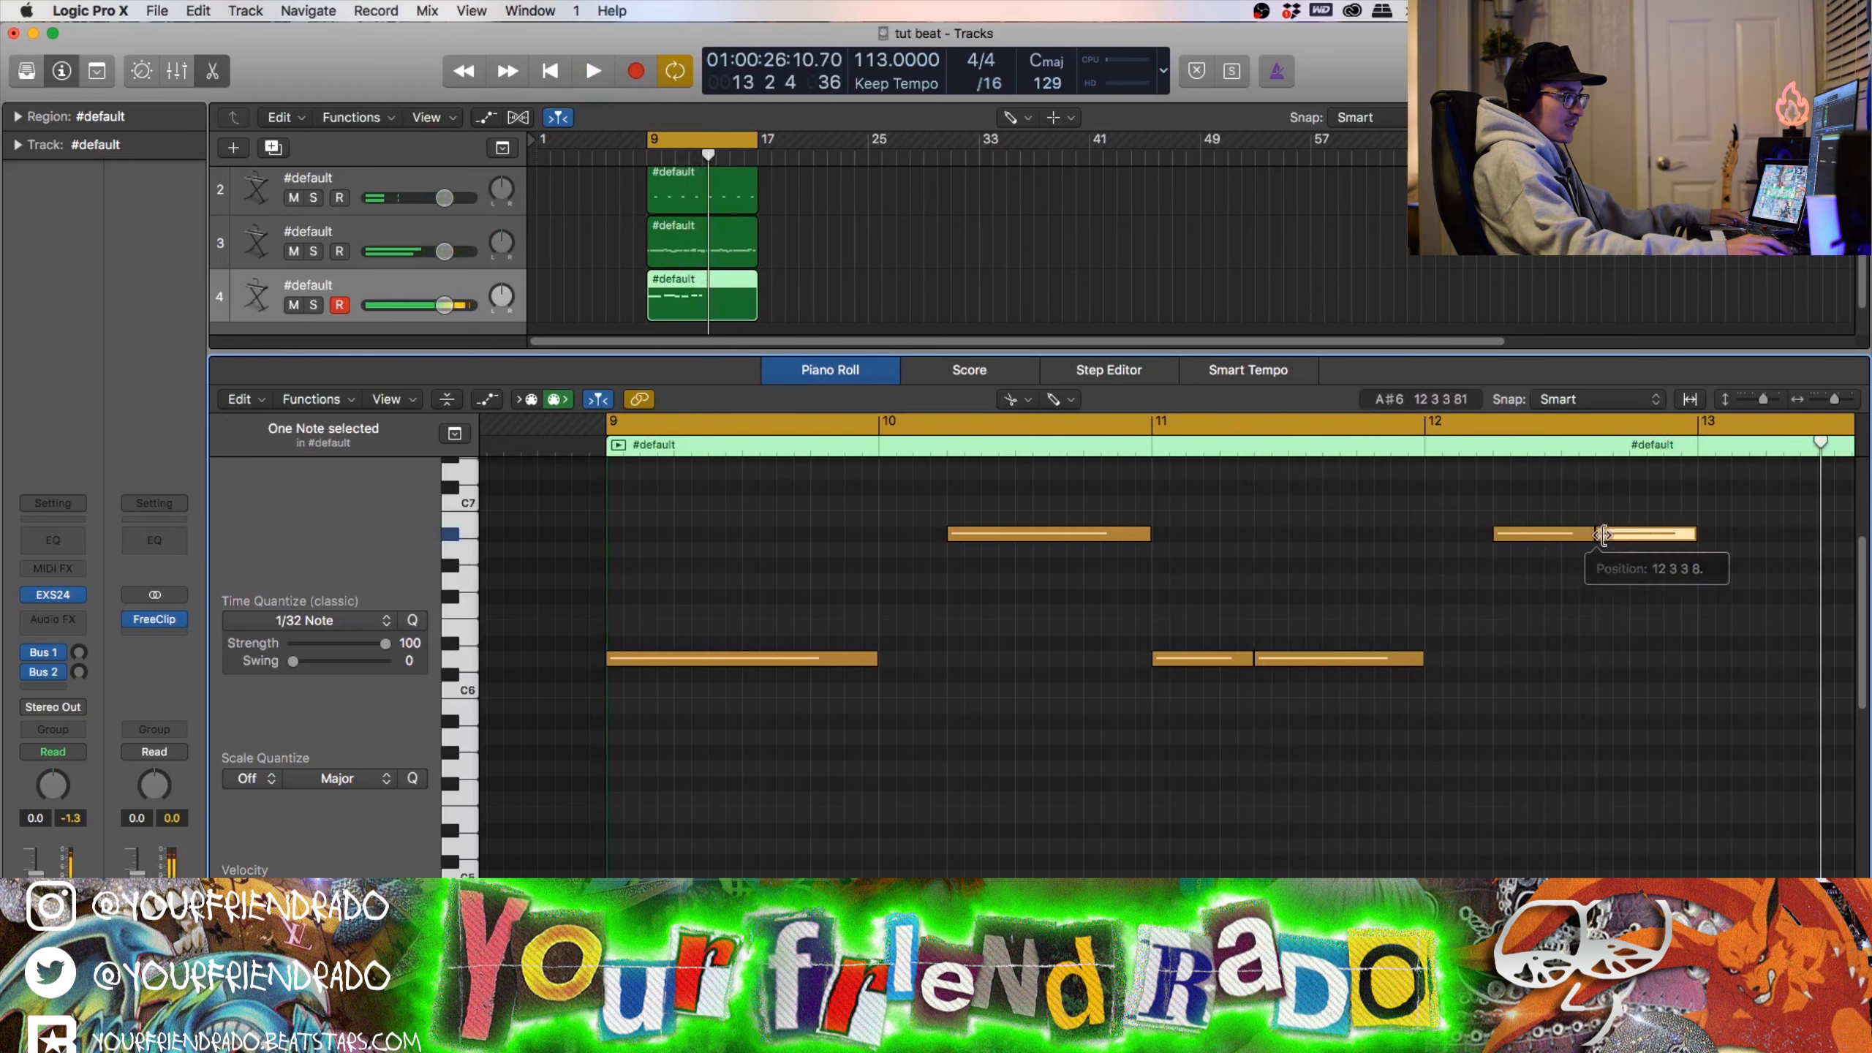
{"action": "left_click_drag", "start_coordinate": [1646, 534], "coordinate": [1646, 549]}
{"action": "left_click", "coordinate": [1377, 557]}
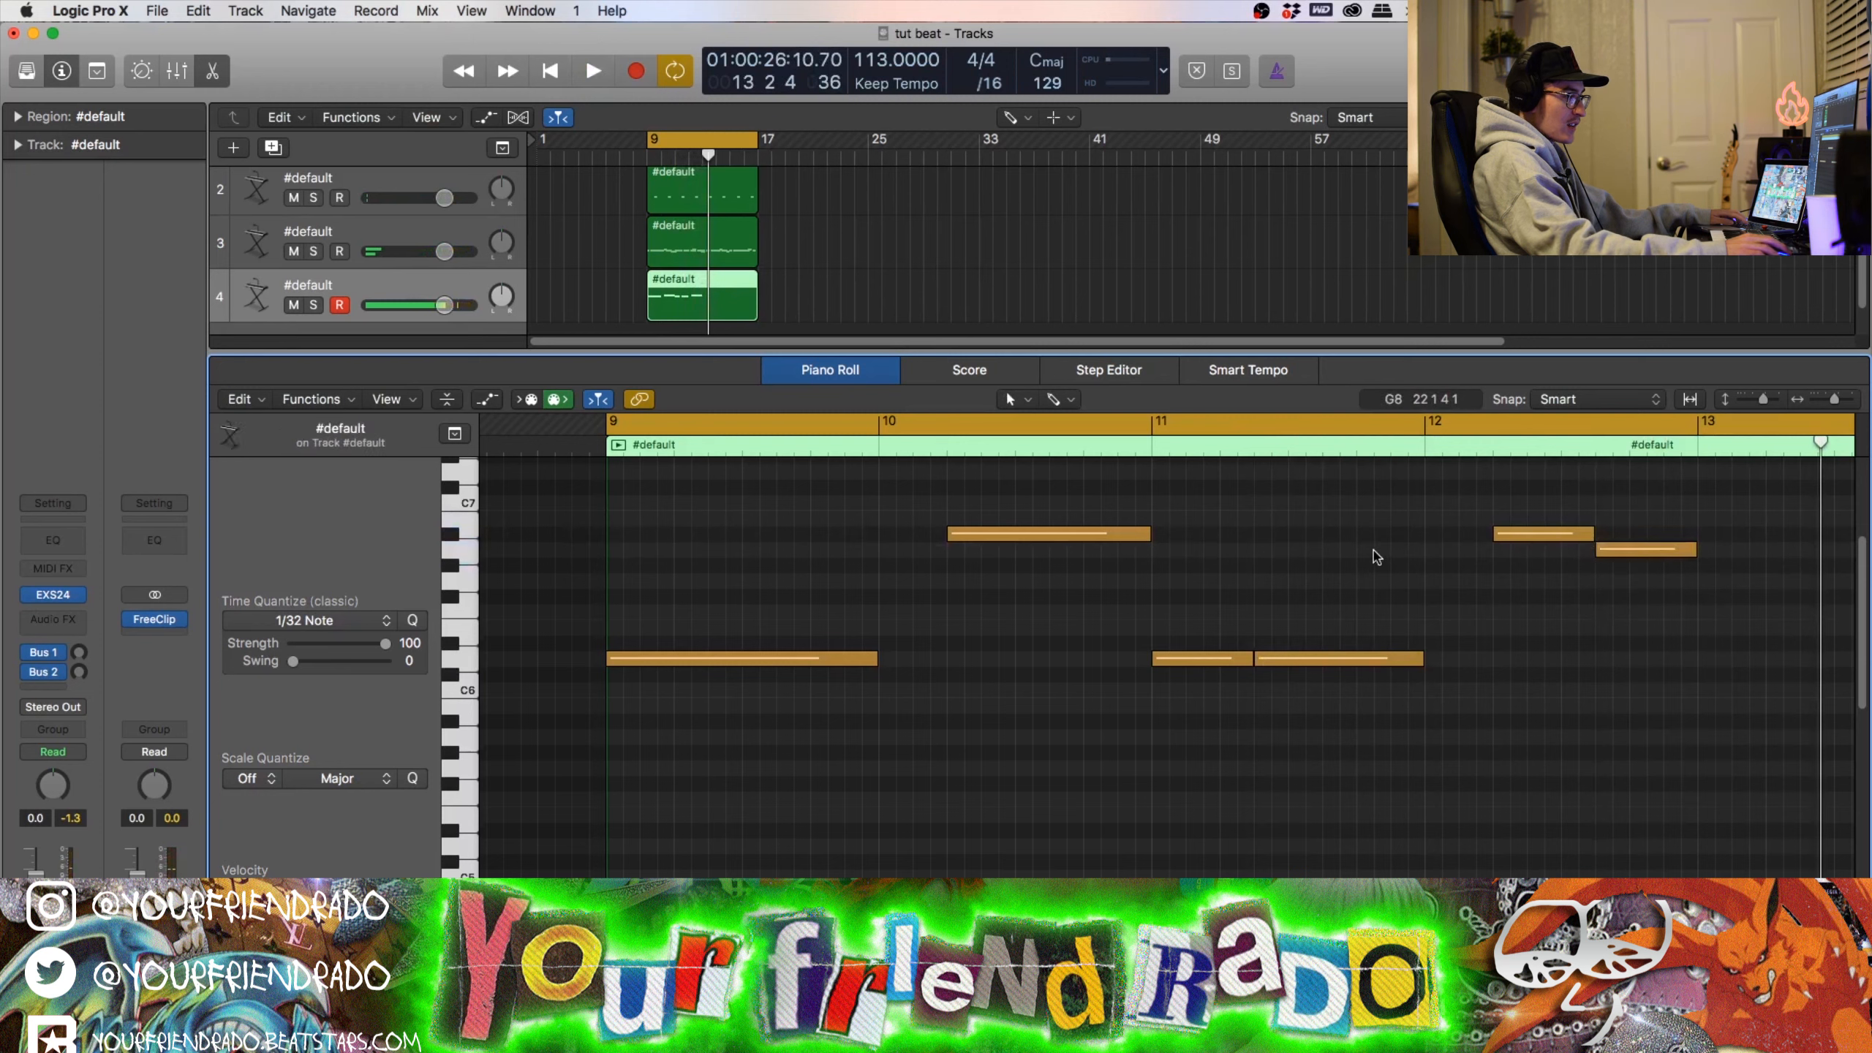
Step: Transpose all six 808 notes down two octaves
{"action": "key", "text": "super+a"}
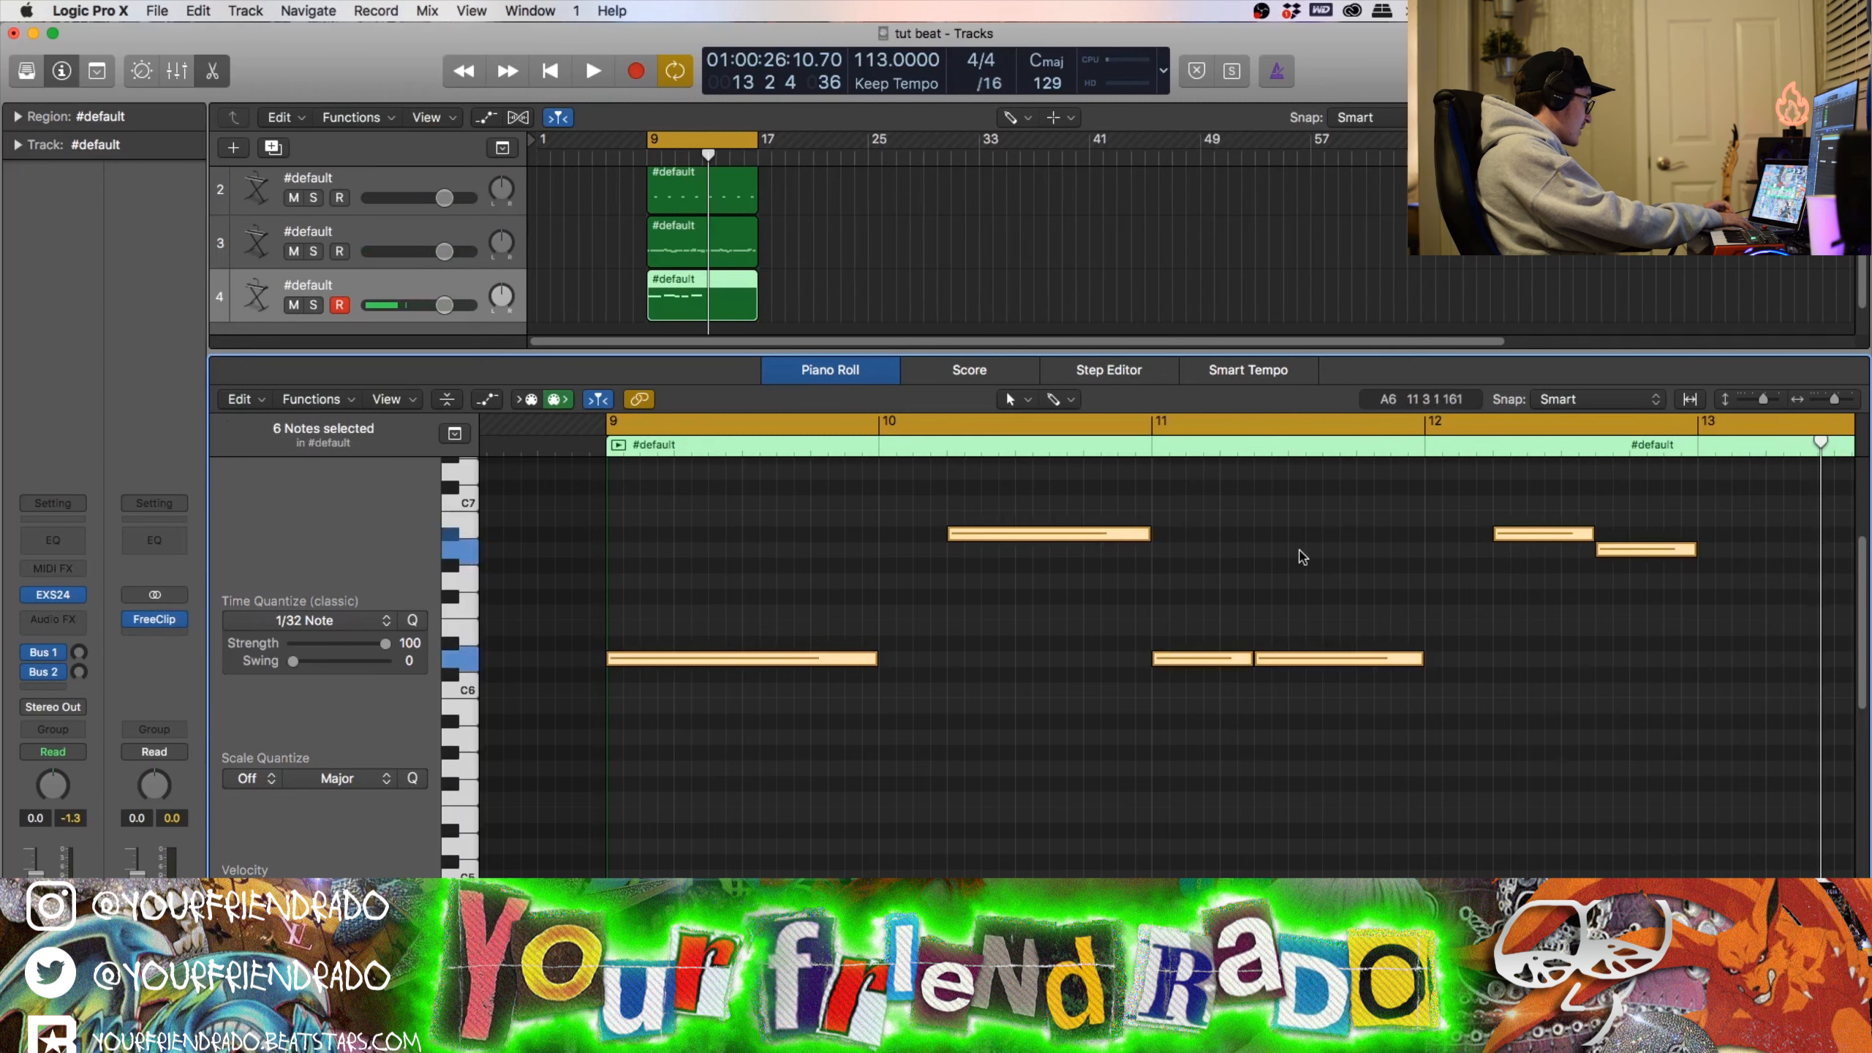
{"action": "key", "text": "alt+shift+Down"}
{"action": "key", "text": "alt+shift+Down"}
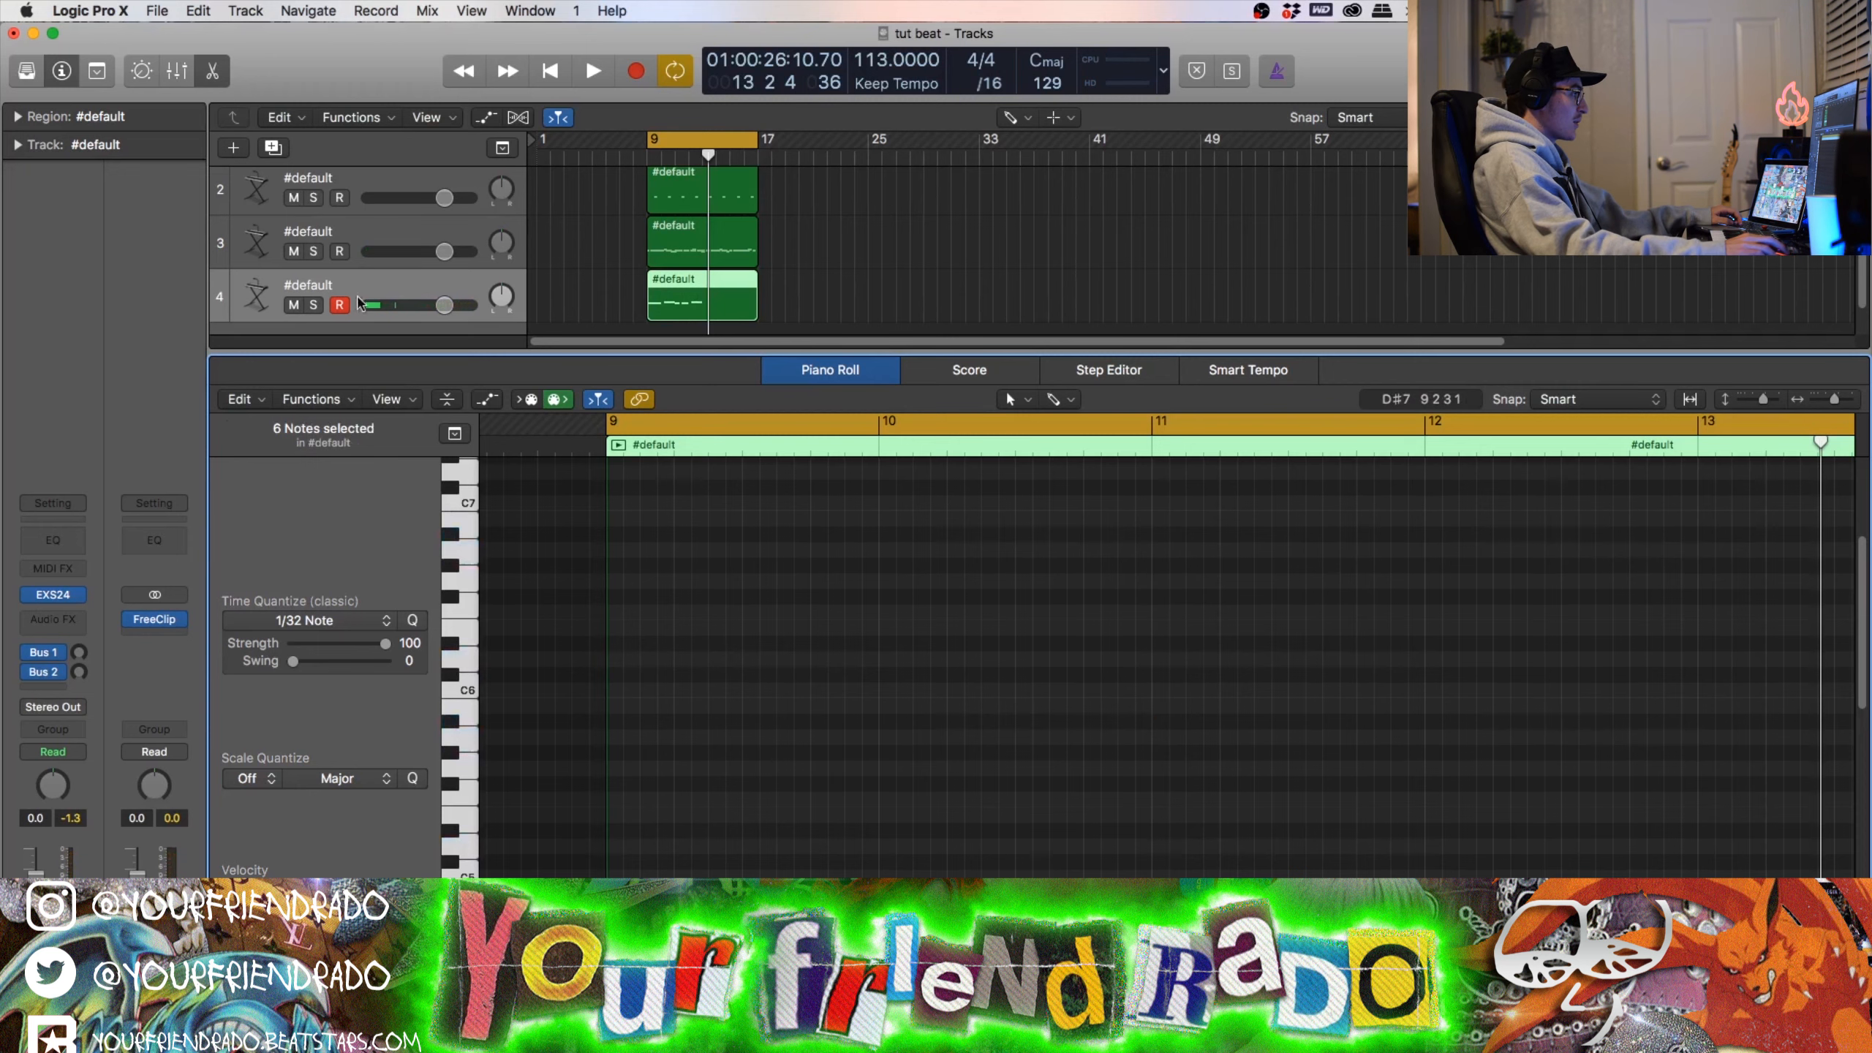
Step: Raise the 808 track's volume to 3.5 dB and play back the beat
{"action": "left_click", "coordinate": [447, 307]}
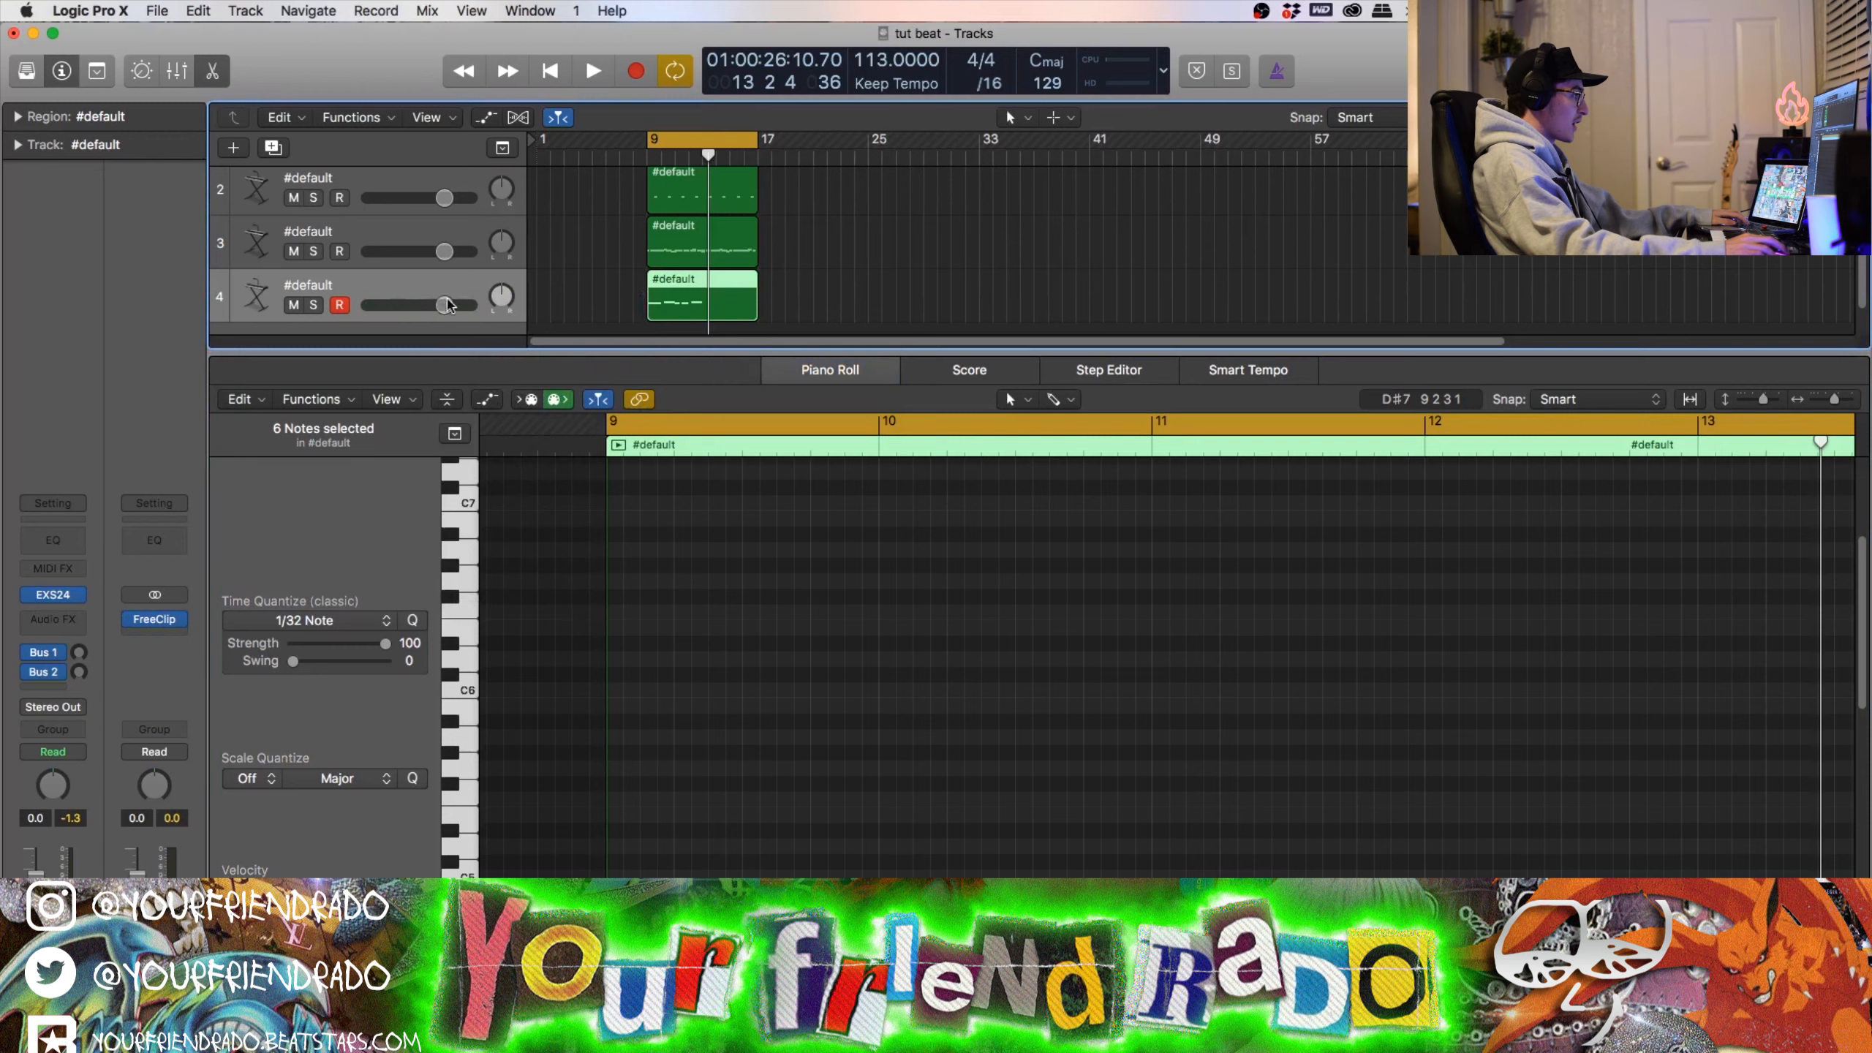
{"action": "left_click_drag", "start_coordinate": [447, 307], "coordinate": [460, 305]}
{"action": "key", "text": "space"}
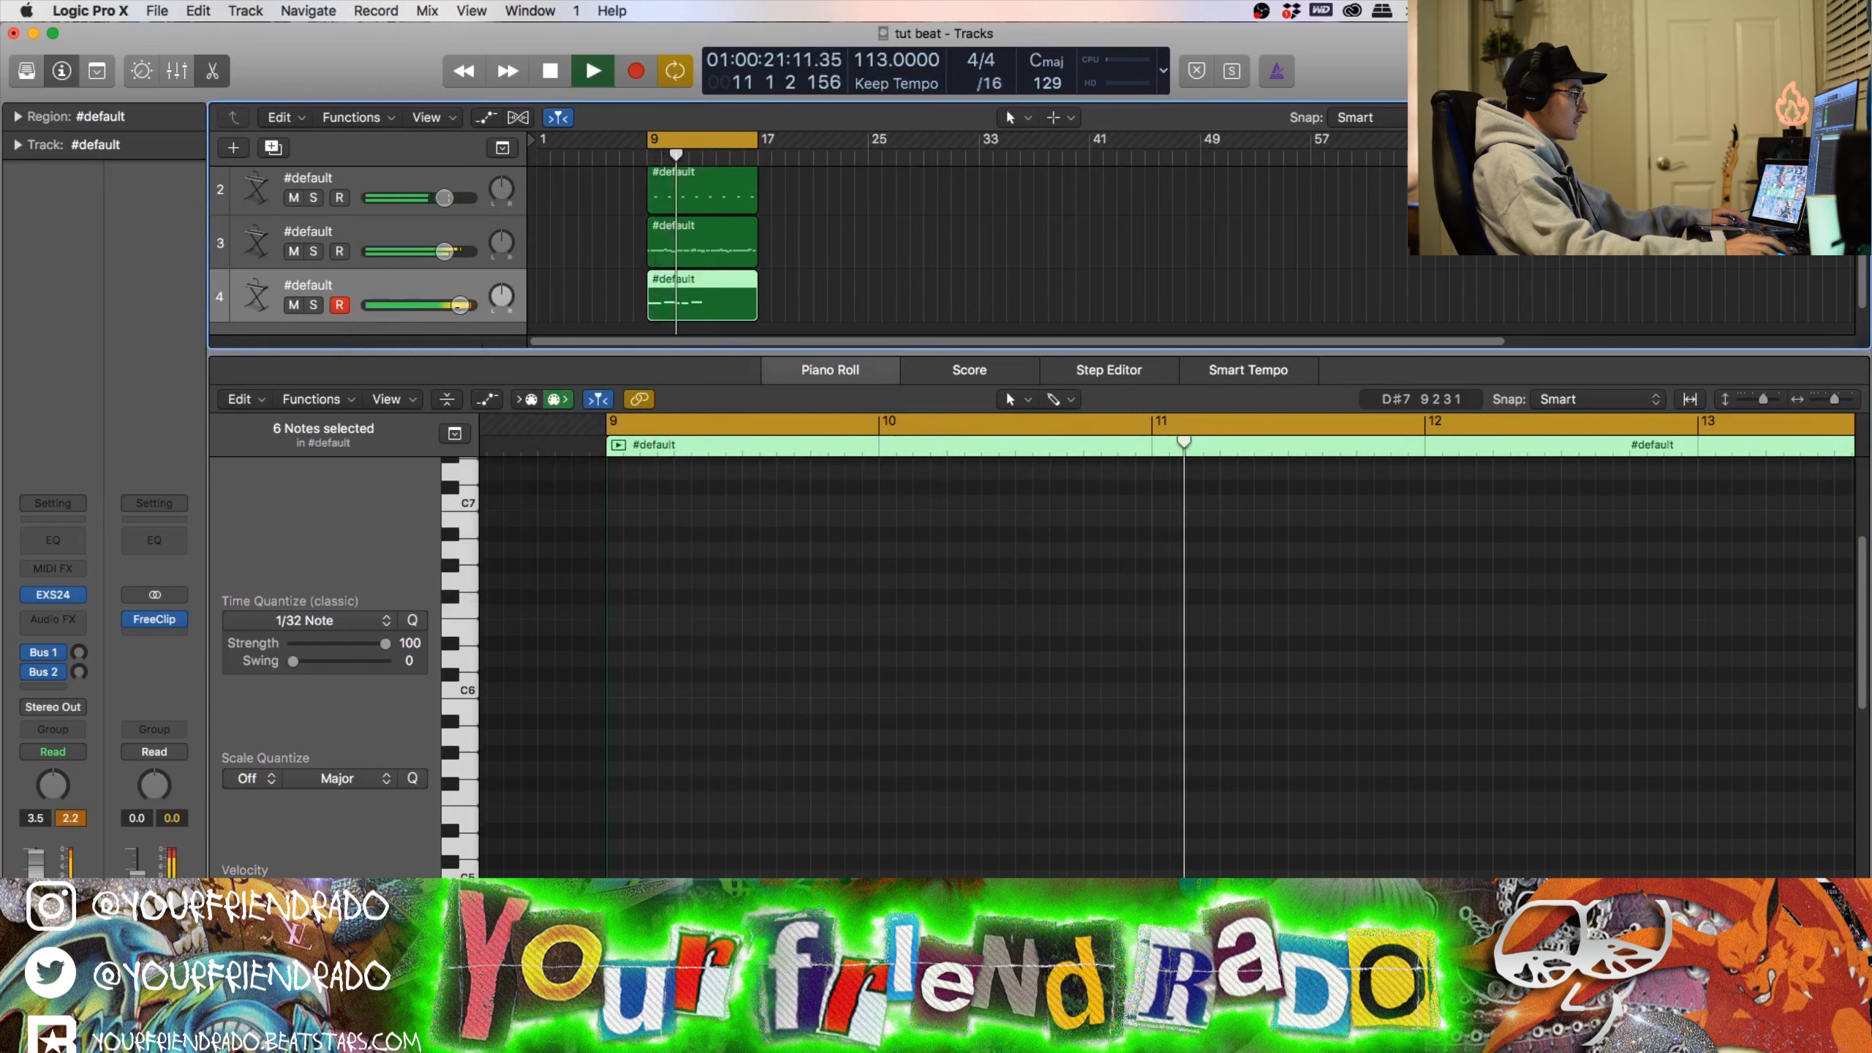
Step: Raise the 808 track's volume to 4.3 dB and repeat its six notes into bars 13 to 16
{"action": "left_click_drag", "start_coordinate": [460, 305], "coordinate": [465, 305]}
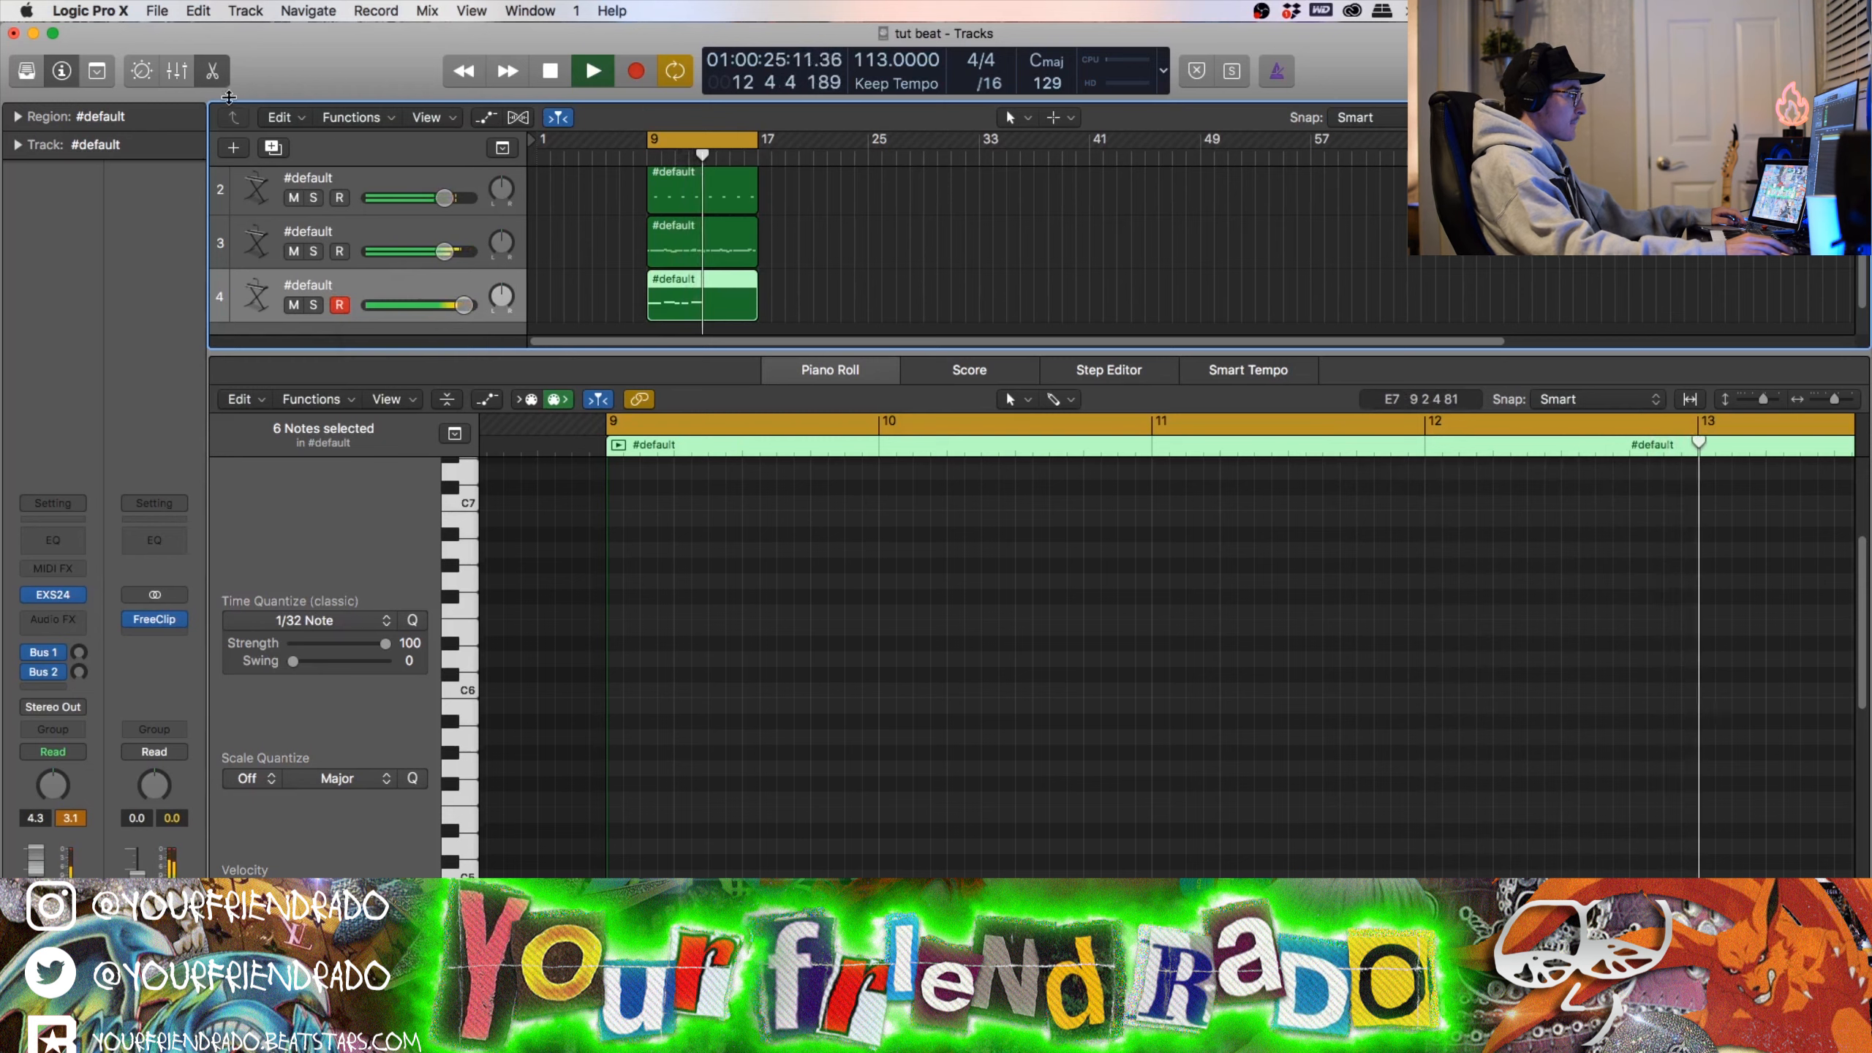
{"action": "key", "text": "e"}
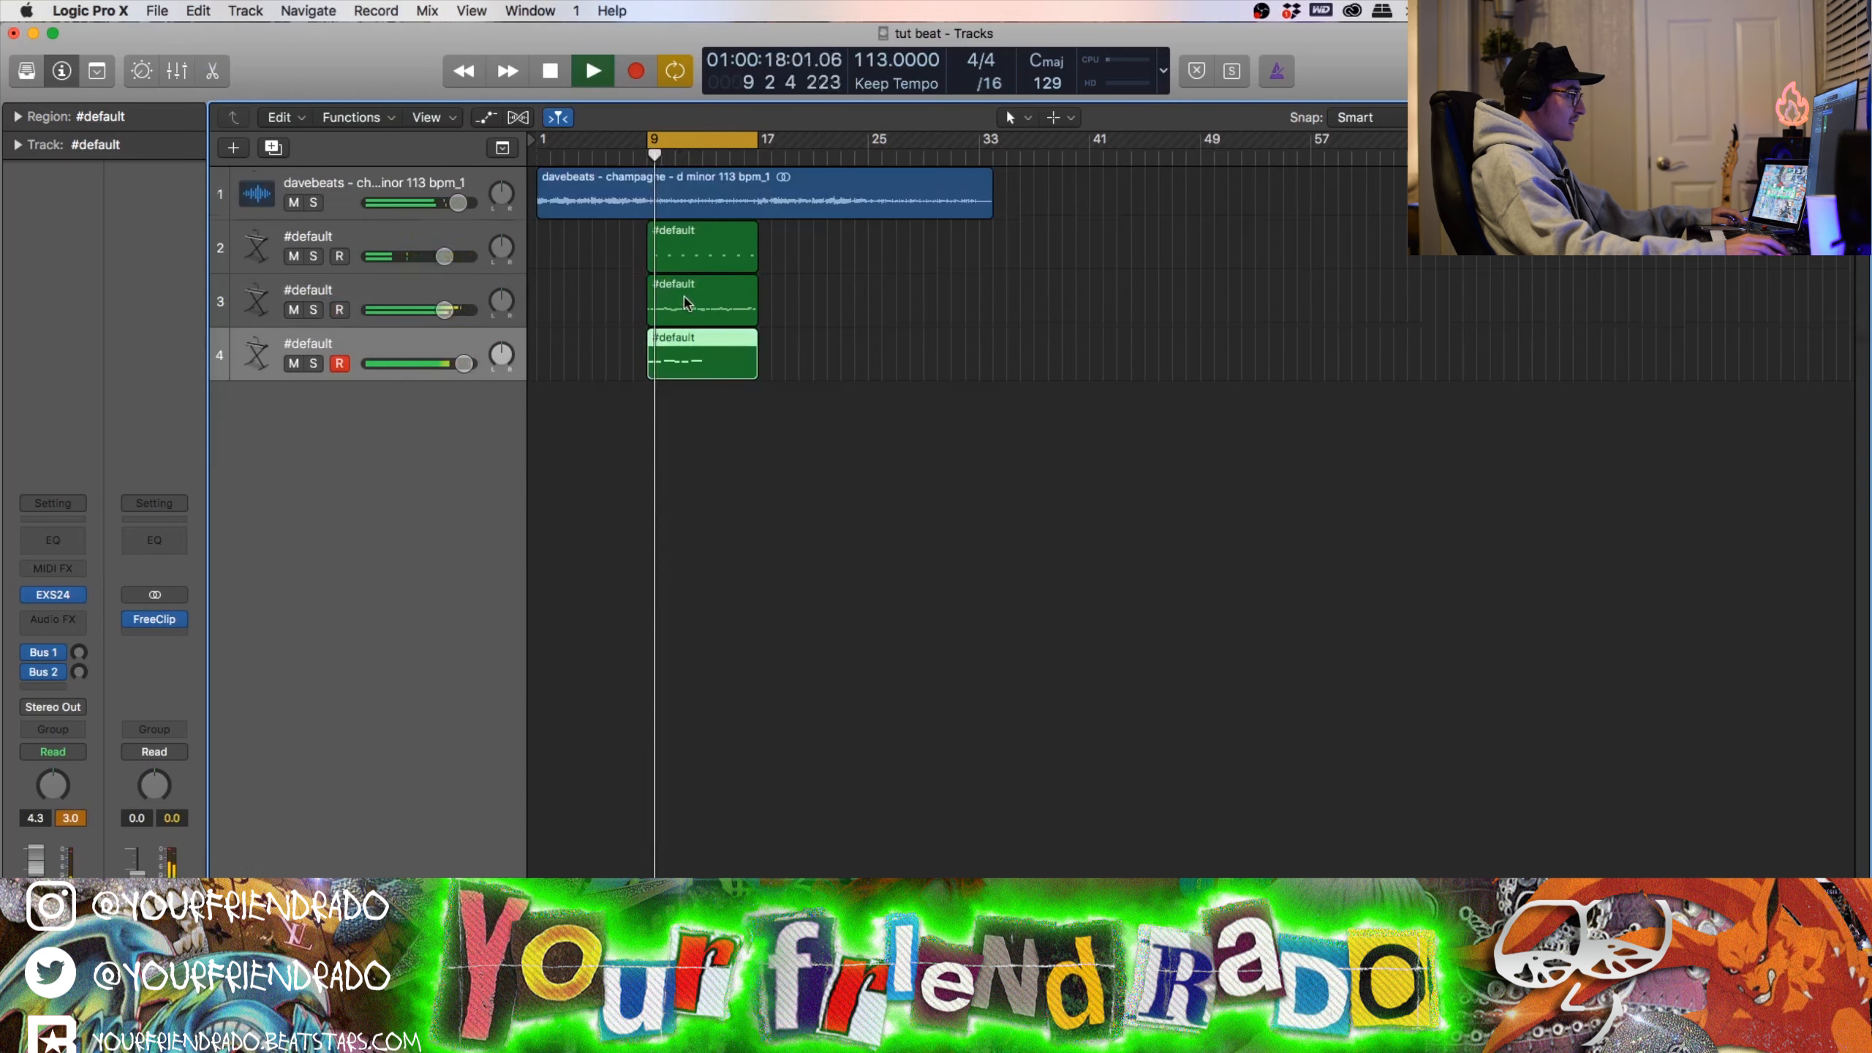
{"action": "double_click", "coordinate": [678, 371]}
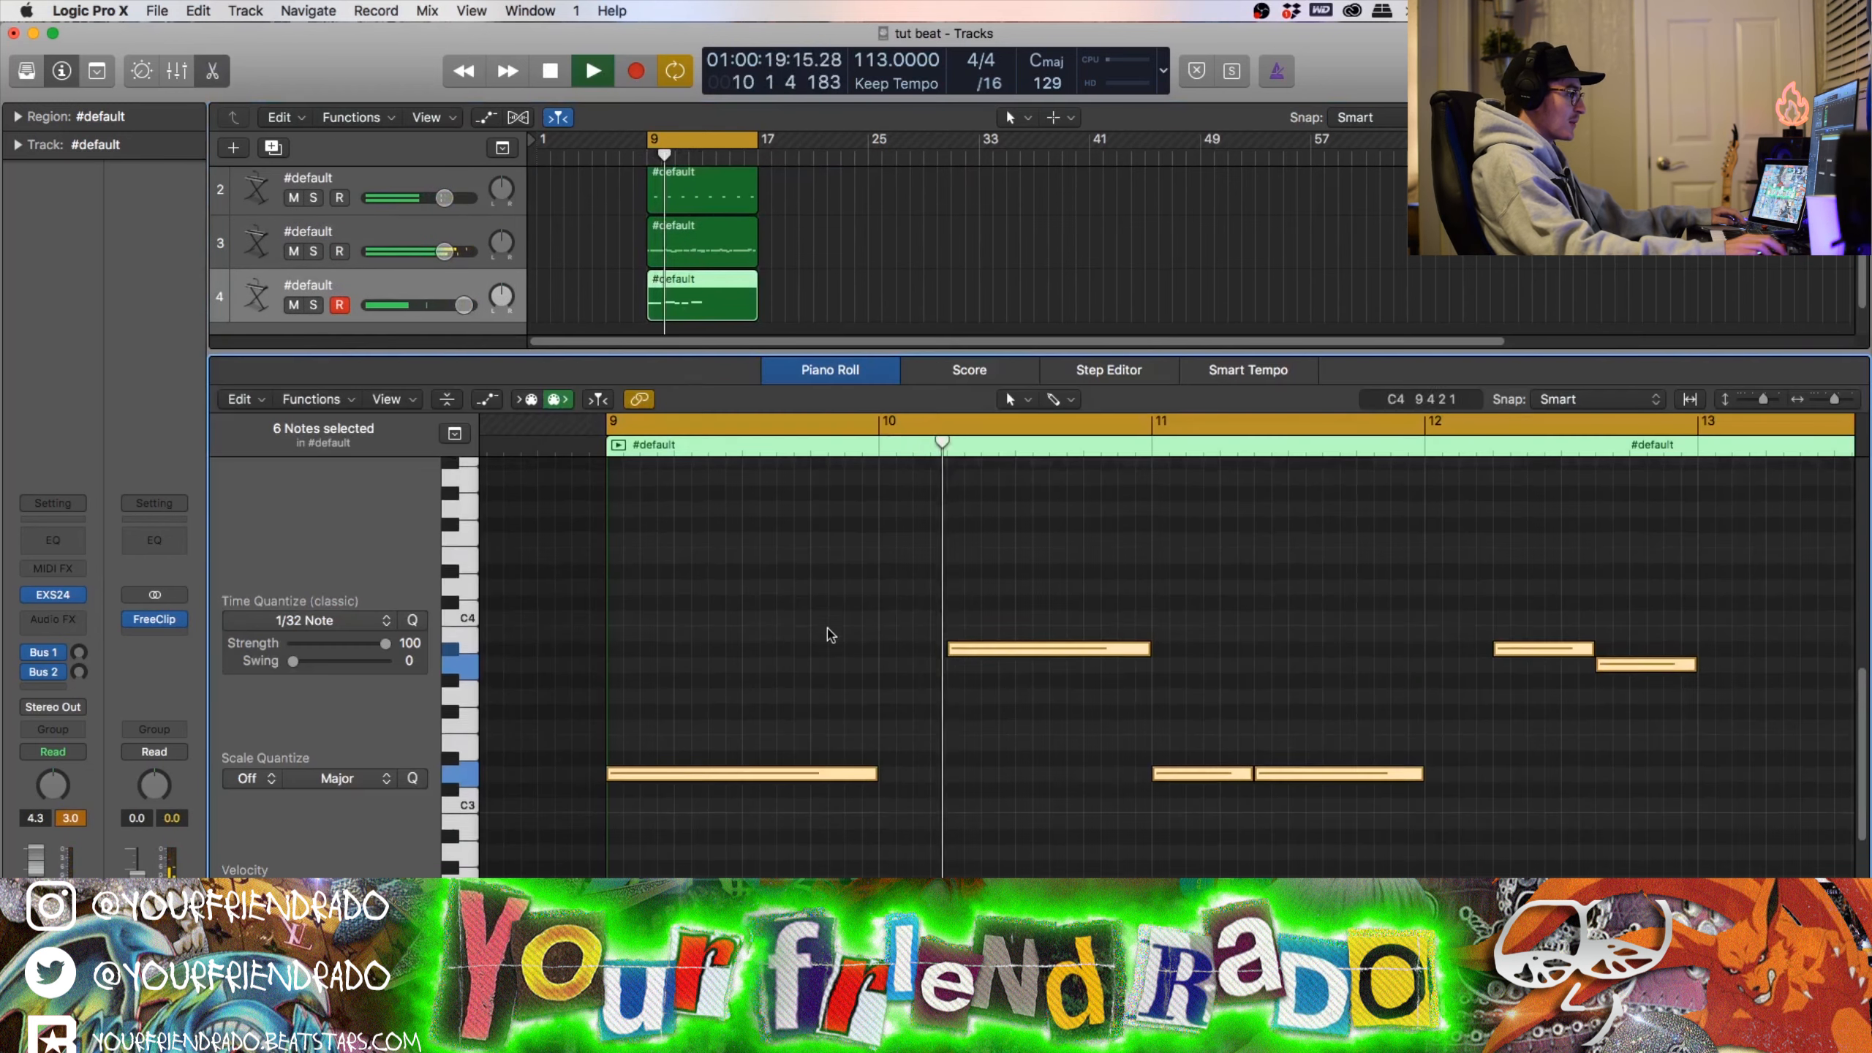
{"action": "left_click", "coordinate": [753, 623]}
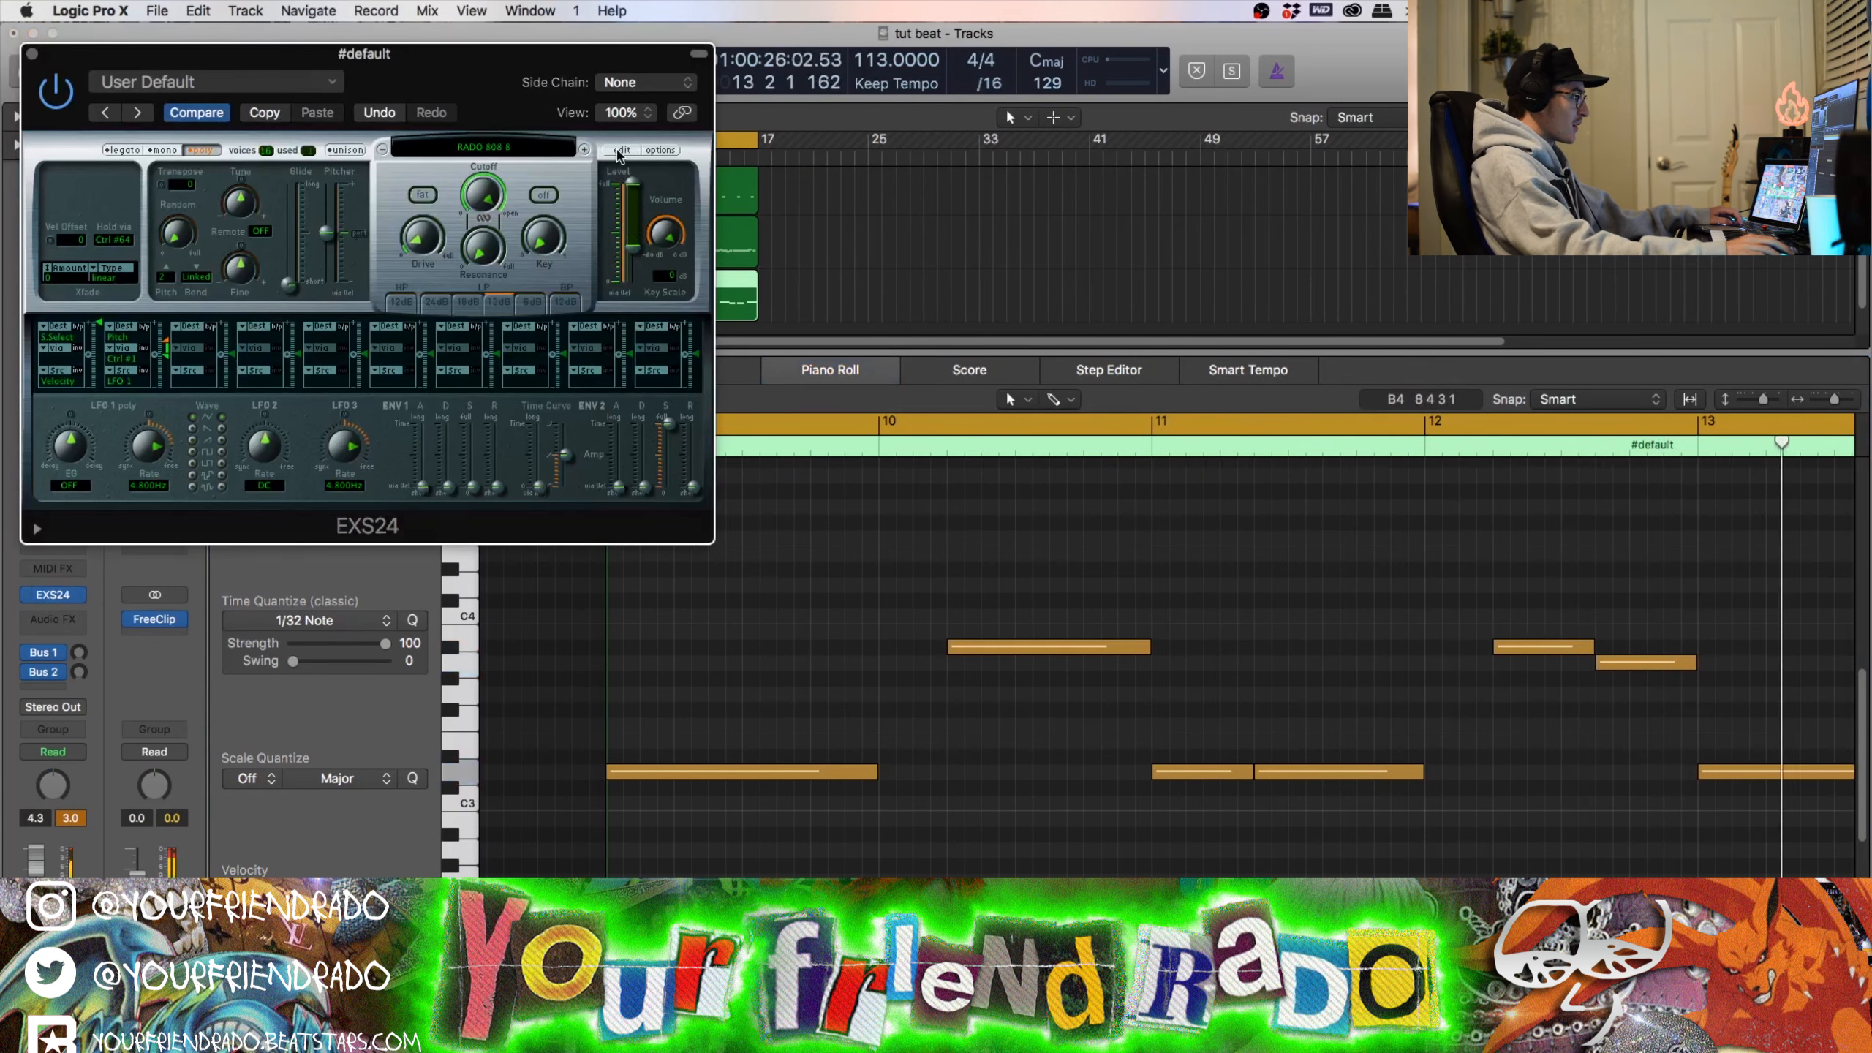
Step: Set the RADO 808 8 zone's volume to 4 in the EXS24 instrument editor, save it, and lower the 808 track to +1.0 dB
{"action": "left_click", "coordinate": [621, 150]}
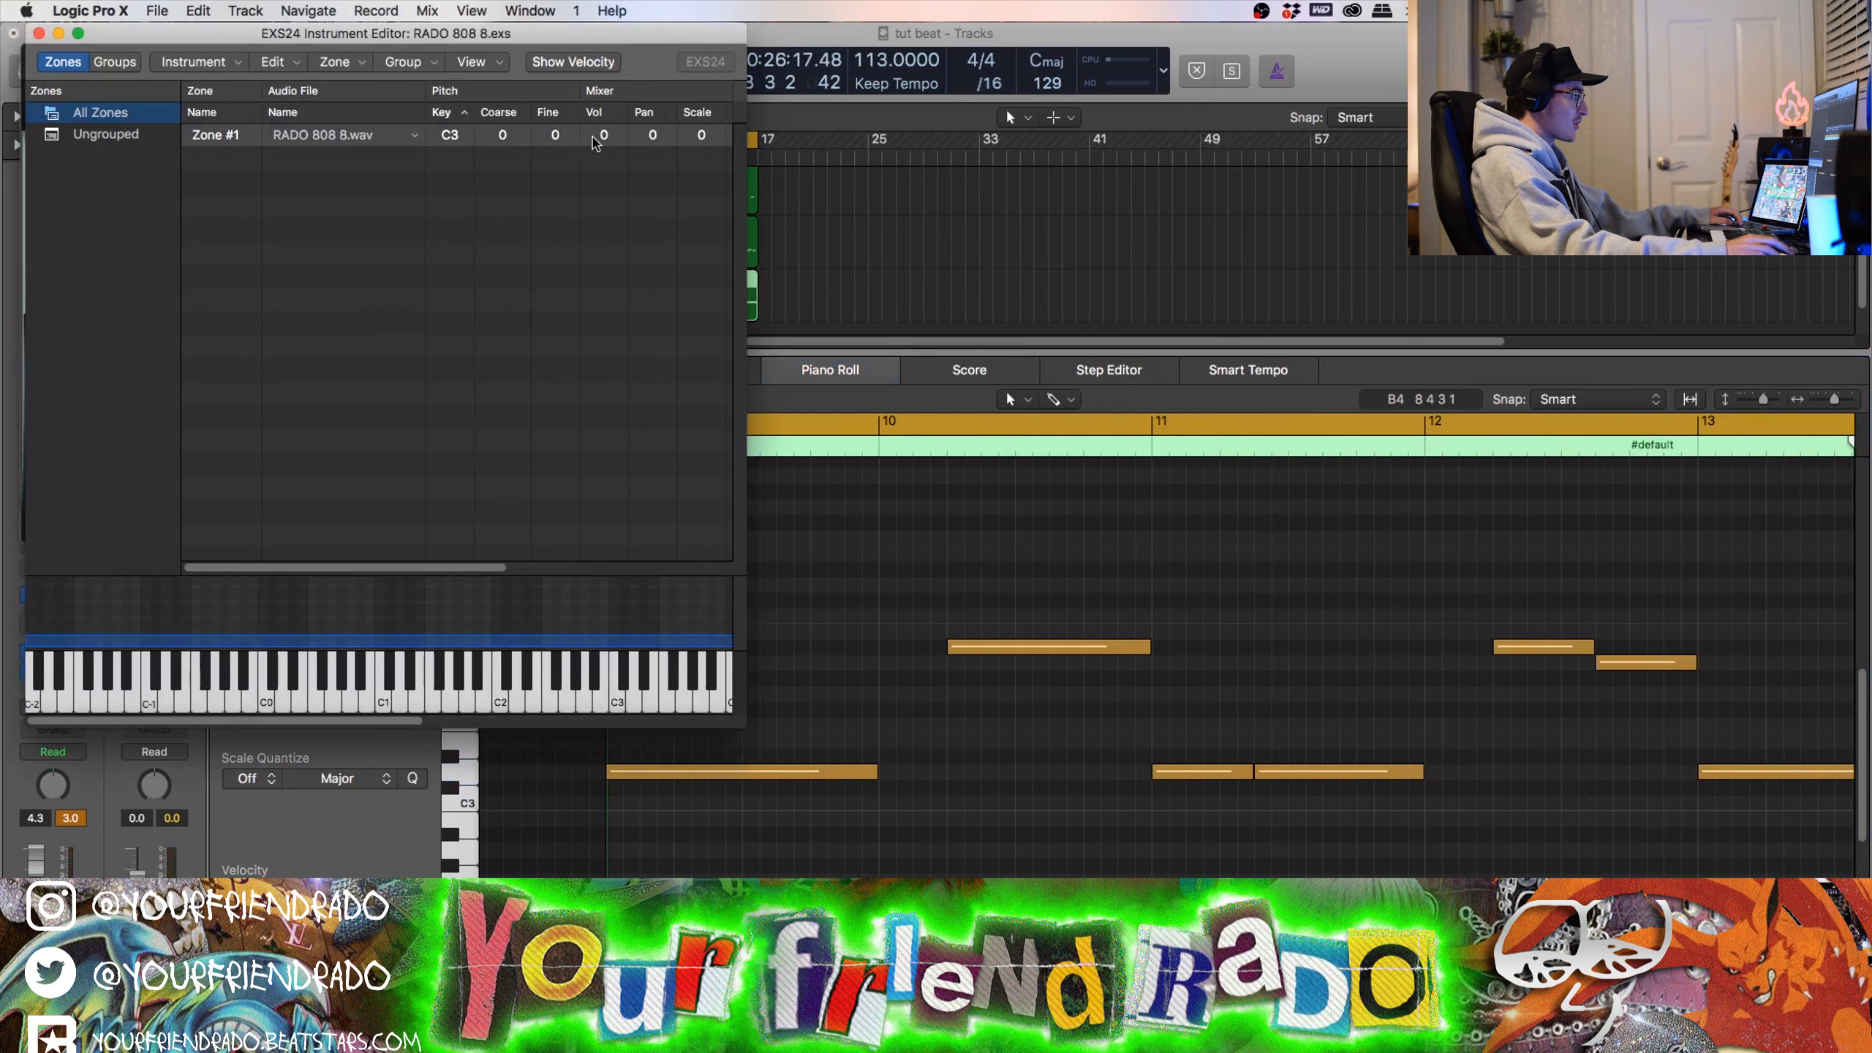
{"action": "left_click_drag", "start_coordinate": [603, 140], "coordinate": [603, 130]}
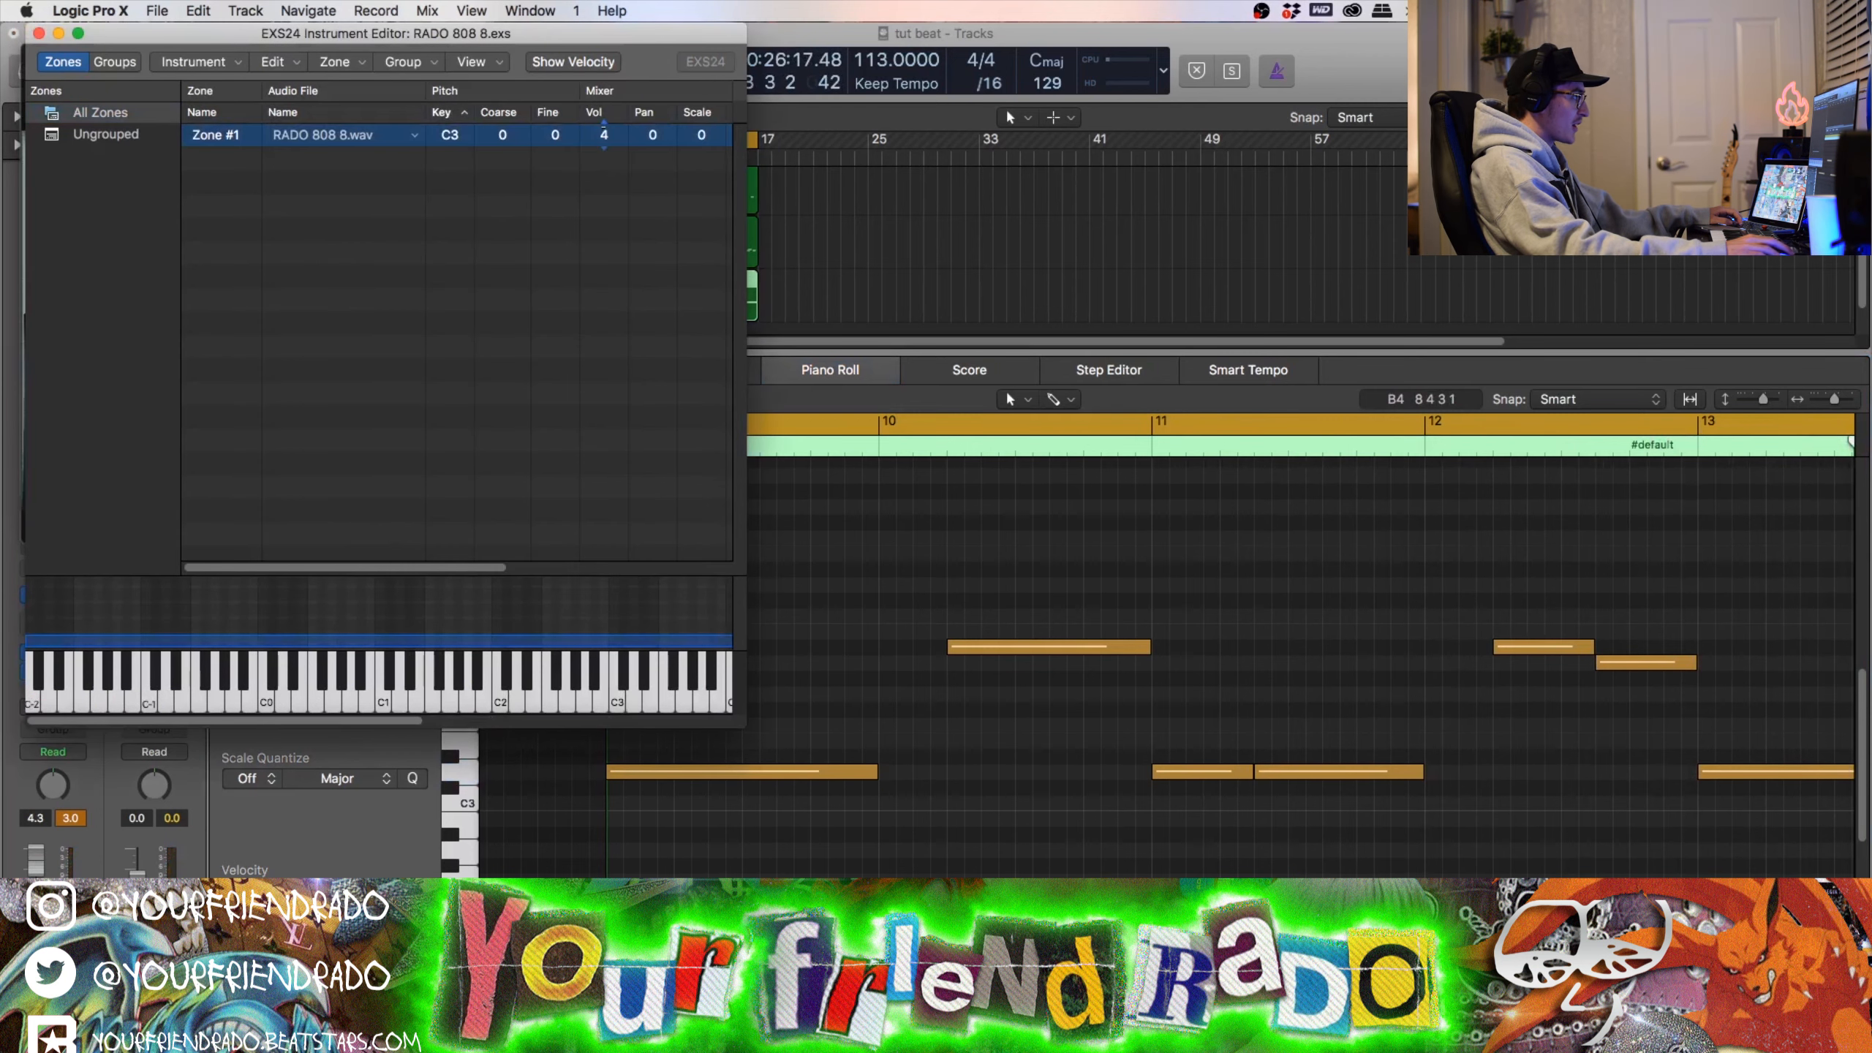
{"action": "left_click", "coordinate": [38, 34]}
{"action": "key", "text": "Return"}
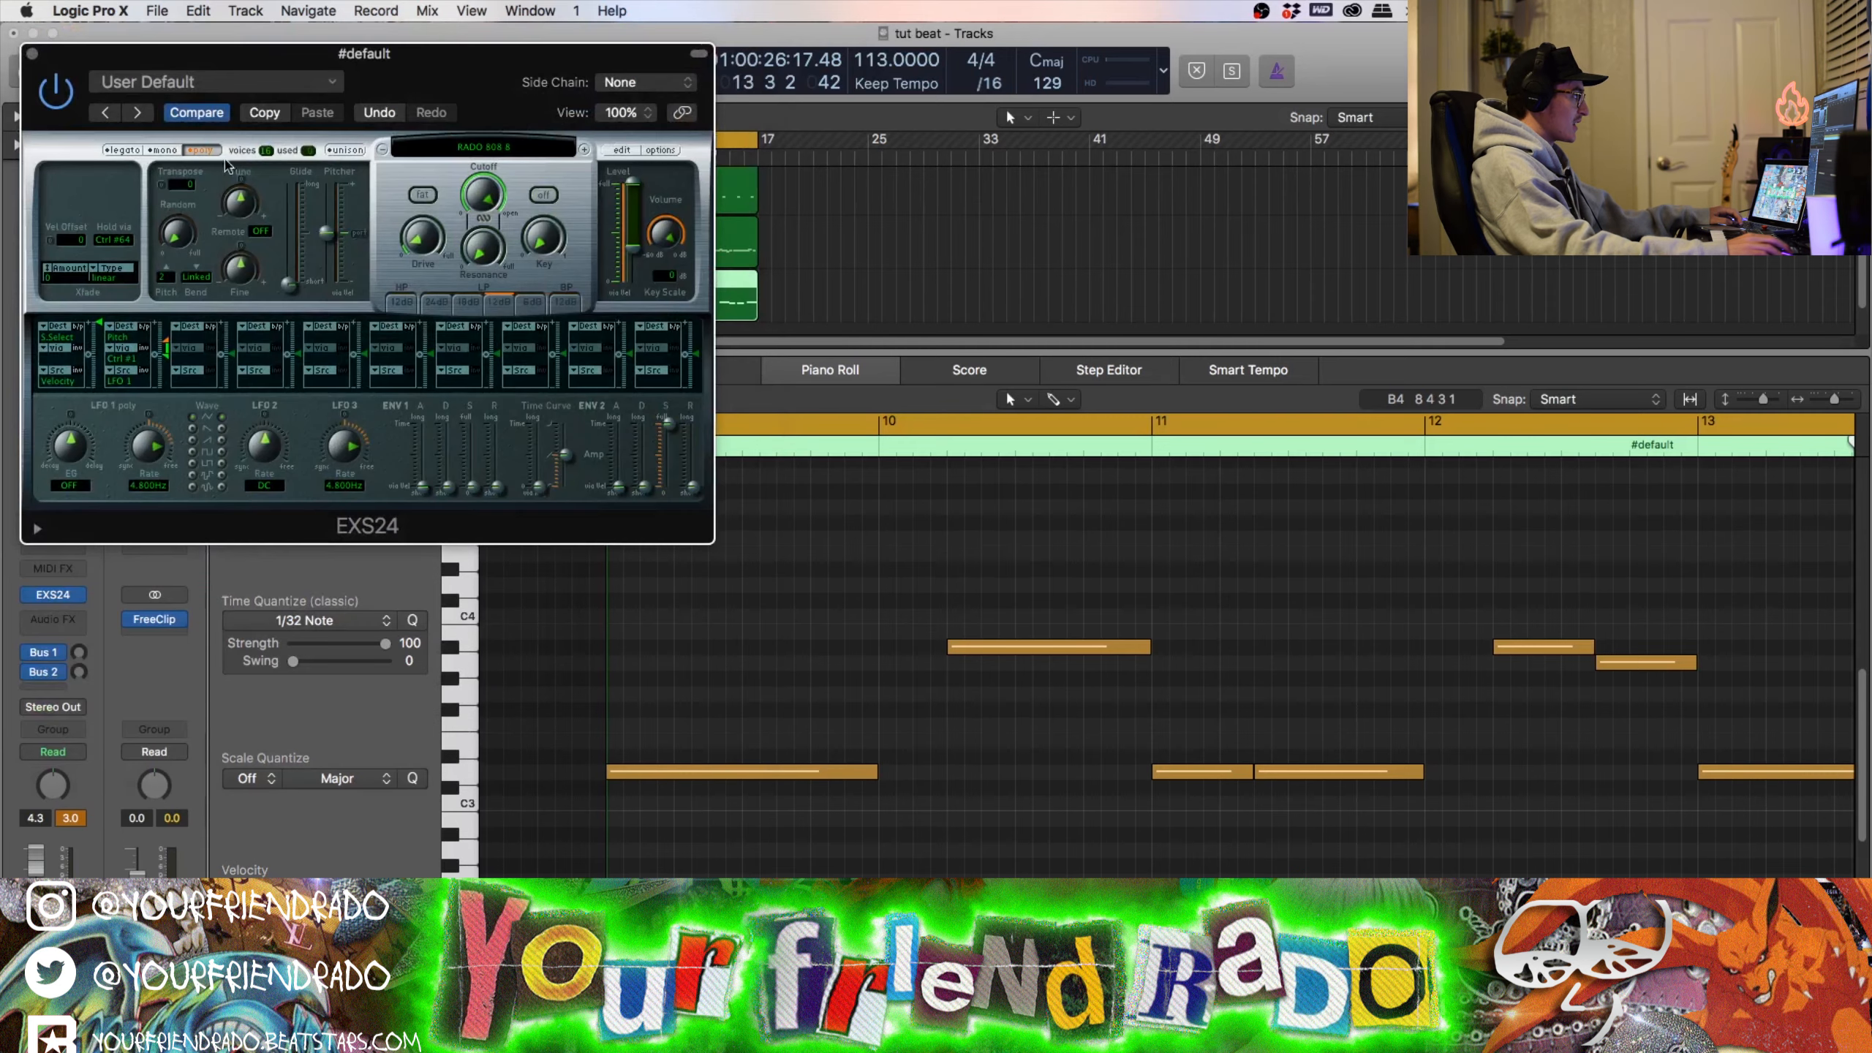
{"action": "left_click", "coordinate": [34, 54]}
{"action": "left_click_drag", "start_coordinate": [463, 304], "coordinate": [449, 305]}
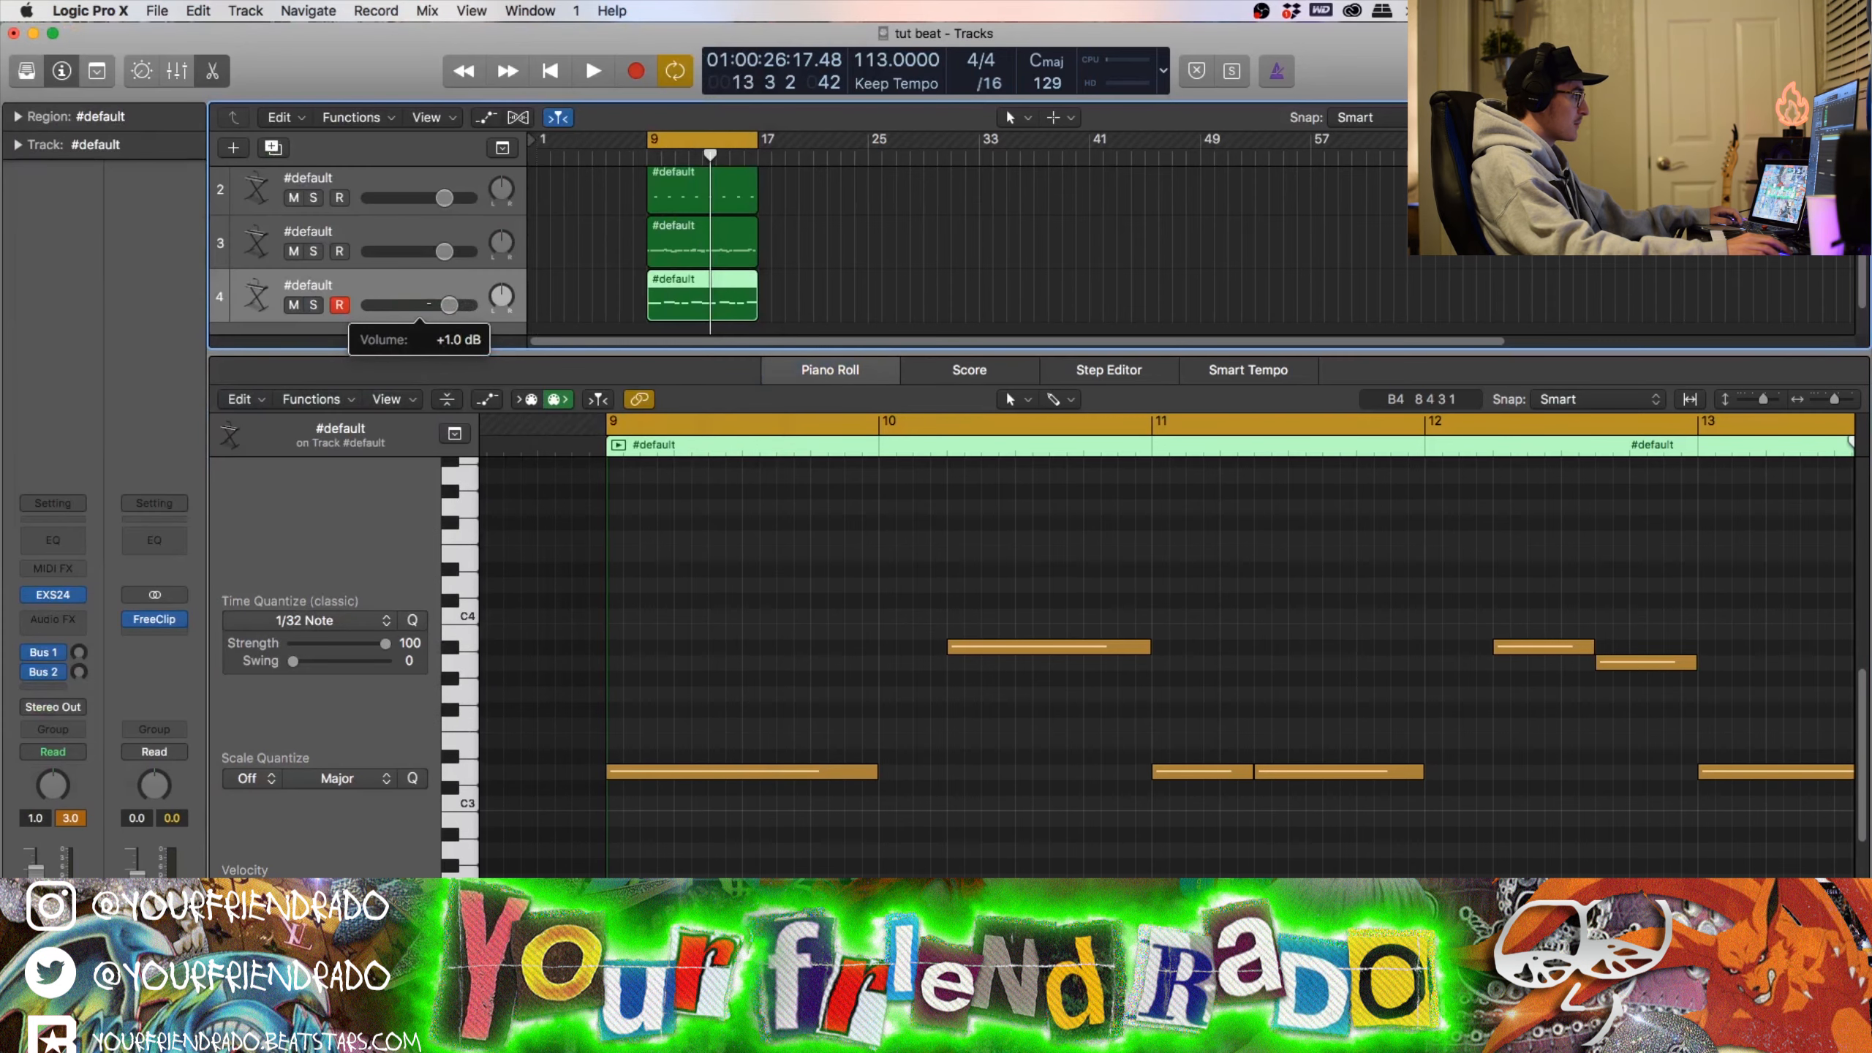
Step: Play back the beat to check the 808 pattern from bar 9 and the channel peak levels, and close the note editor
{"action": "key", "text": "space"}
{"action": "left_click", "coordinate": [766, 542]}
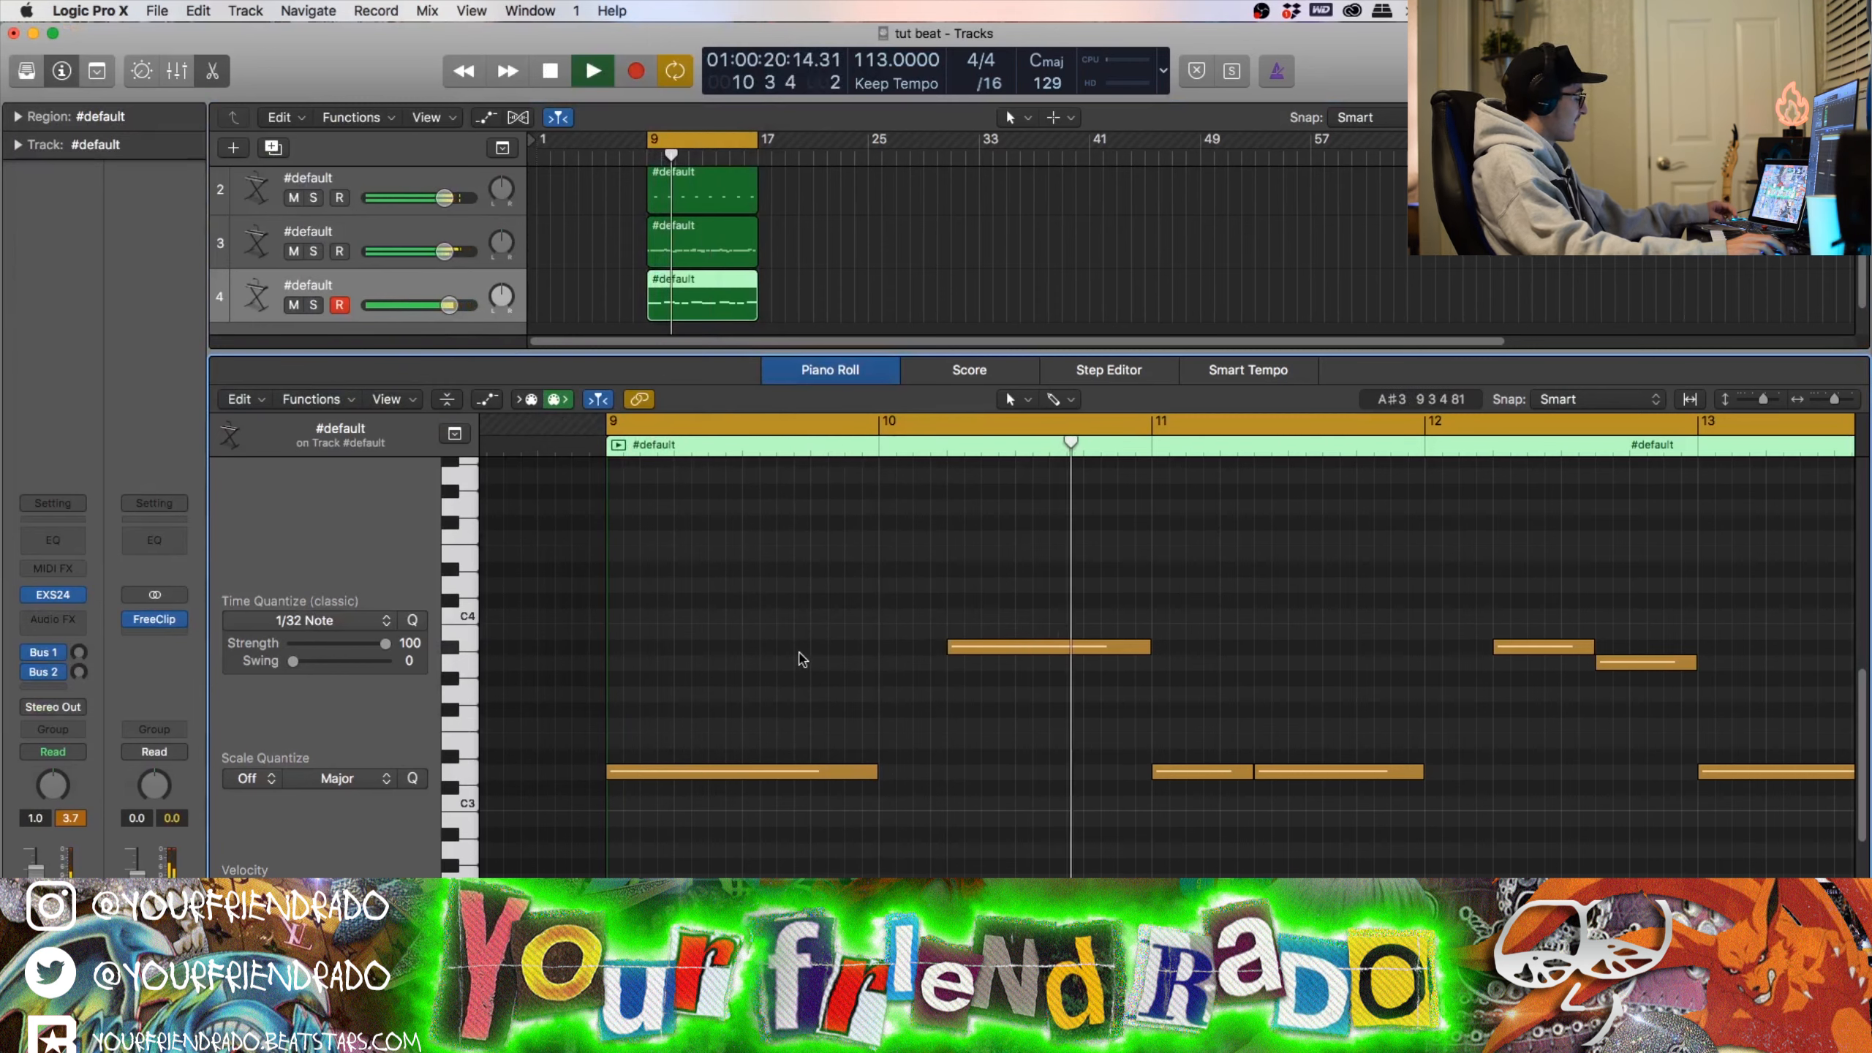
{"action": "key", "text": "super+Left"}
{"action": "key", "text": "super+Left"}
{"action": "key", "text": "super+Left"}
{"action": "key", "text": "super+Left"}
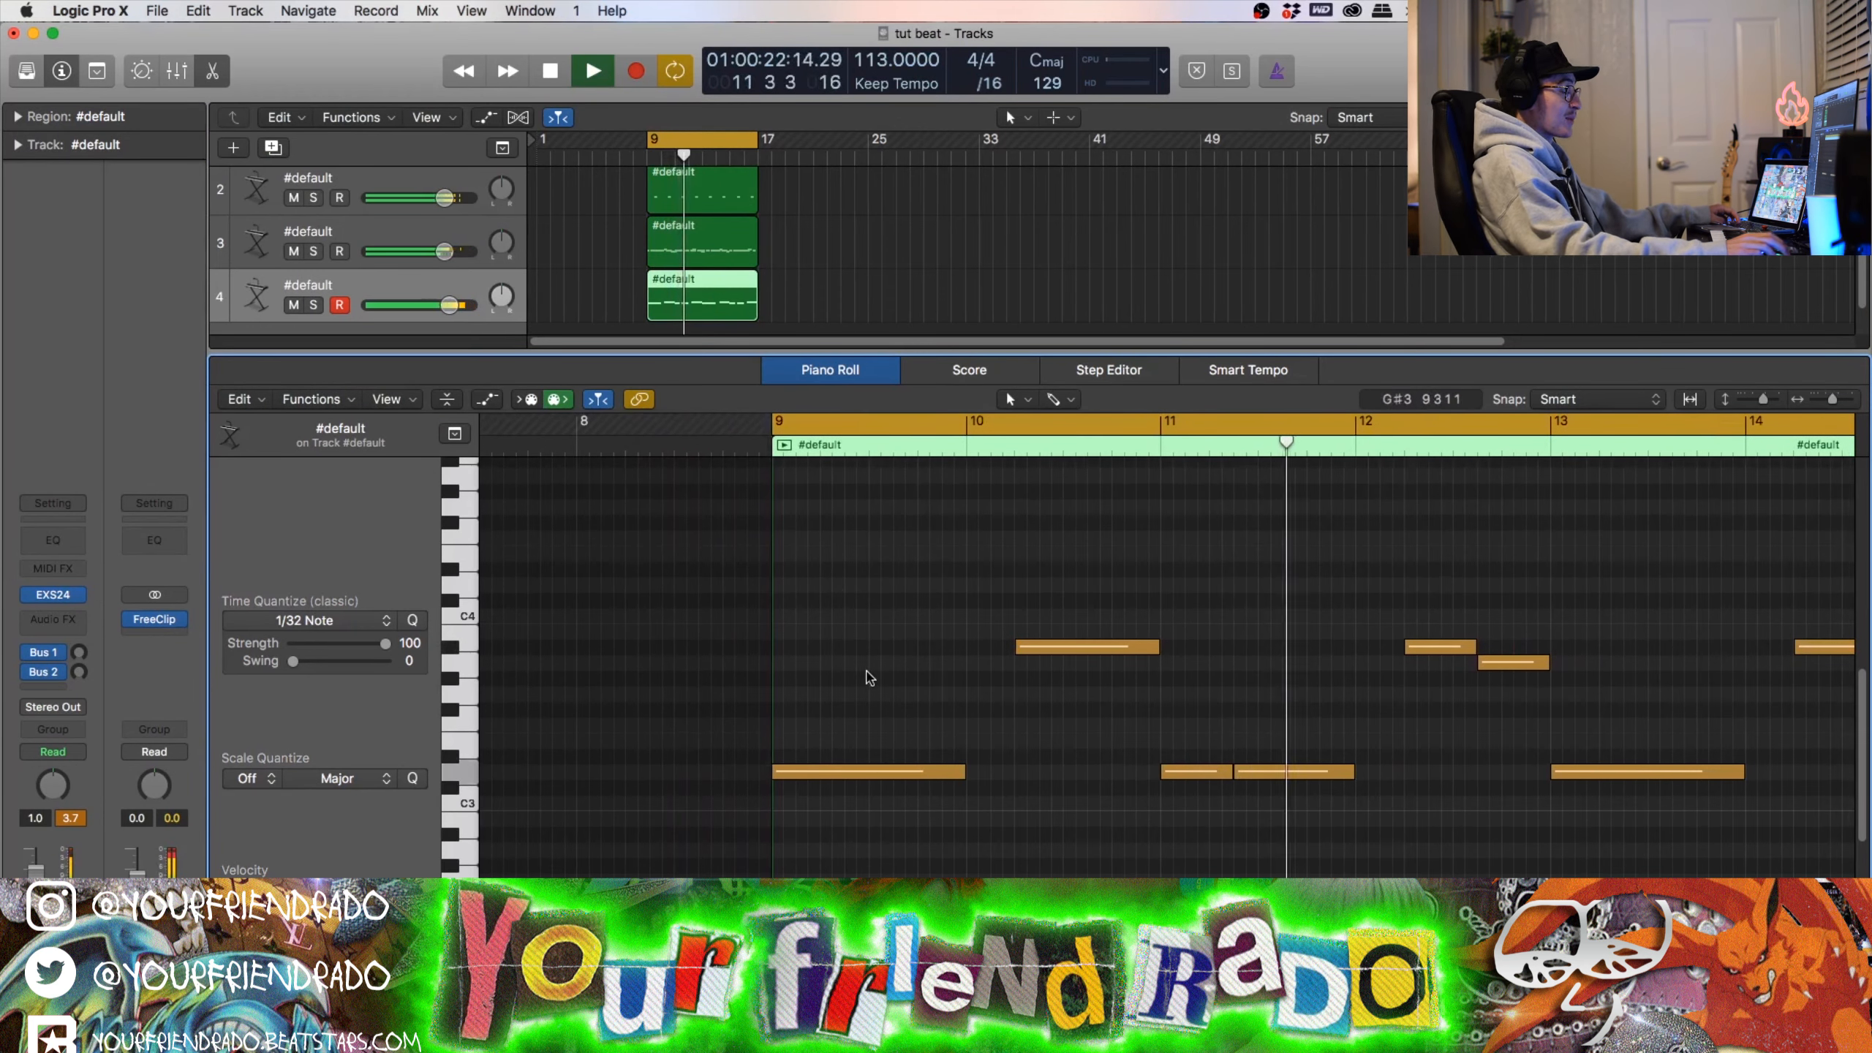
{"action": "mouse_move", "coordinate": [59, 596]}
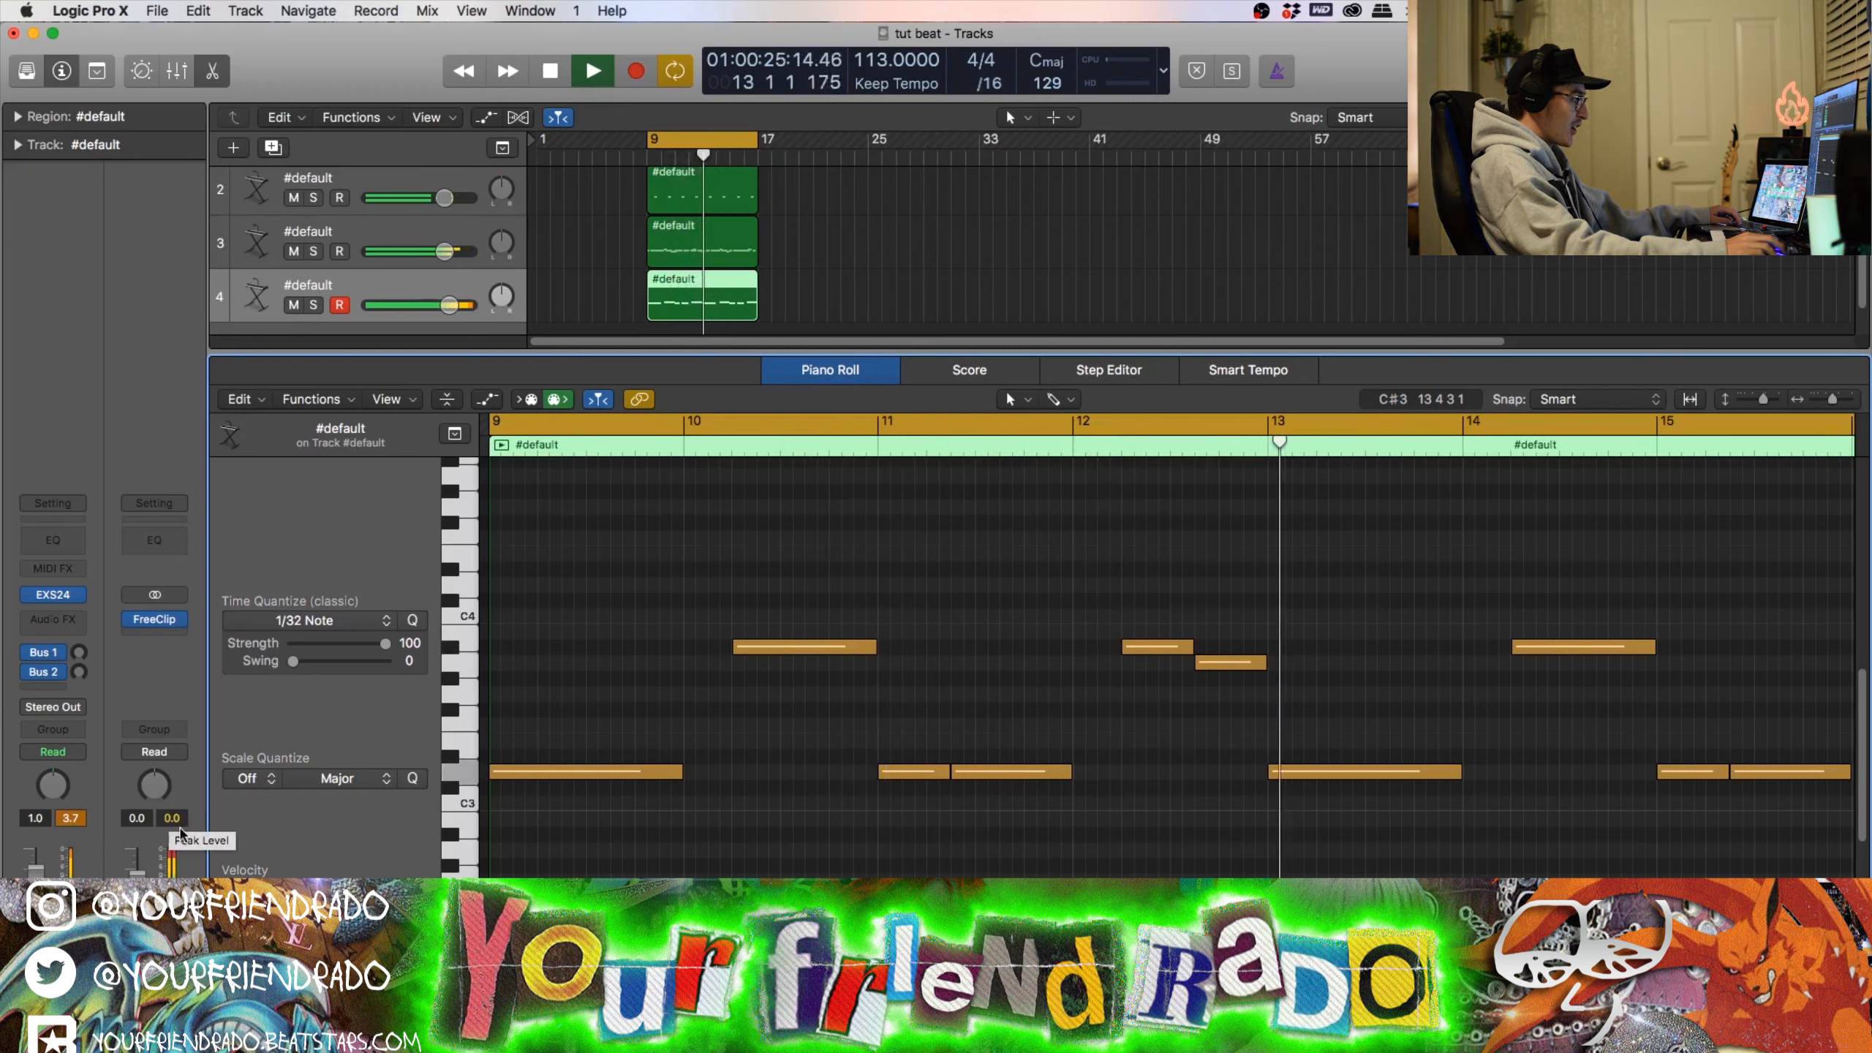
{"action": "mouse_move", "coordinate": [135, 623]}
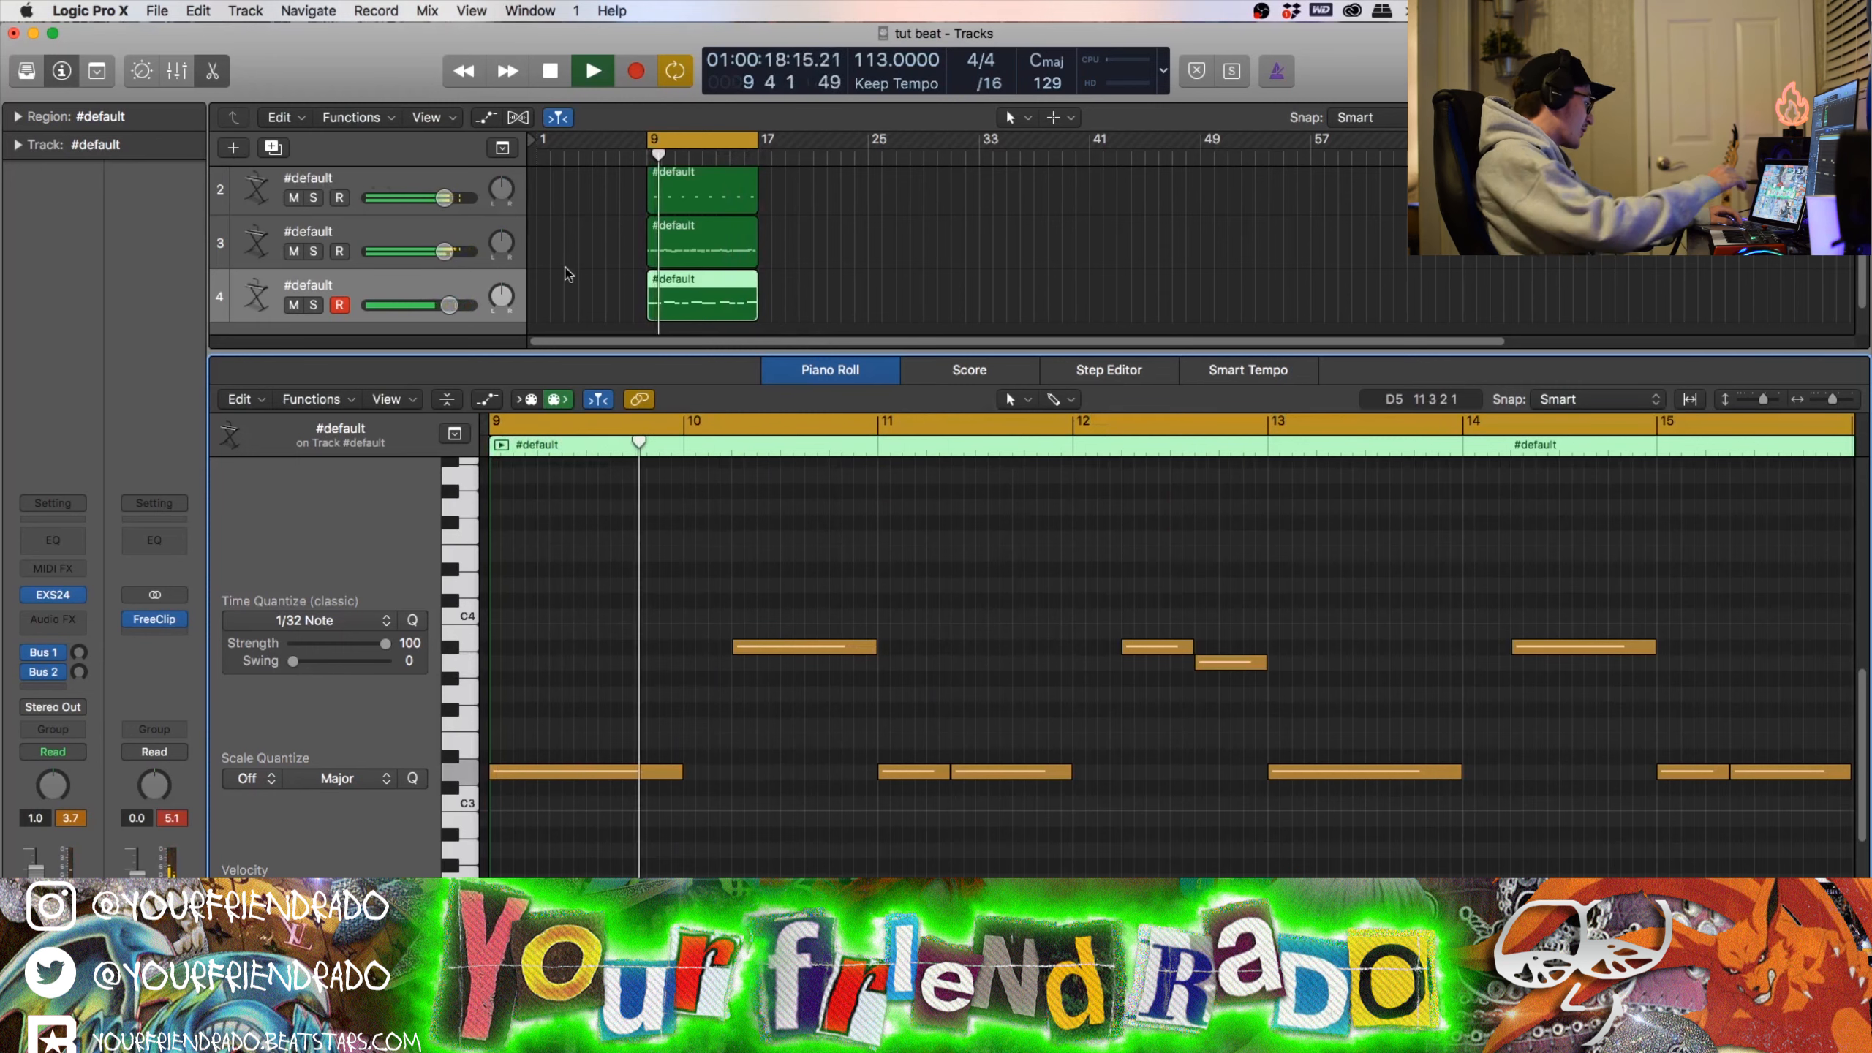
{"action": "key", "text": "e"}
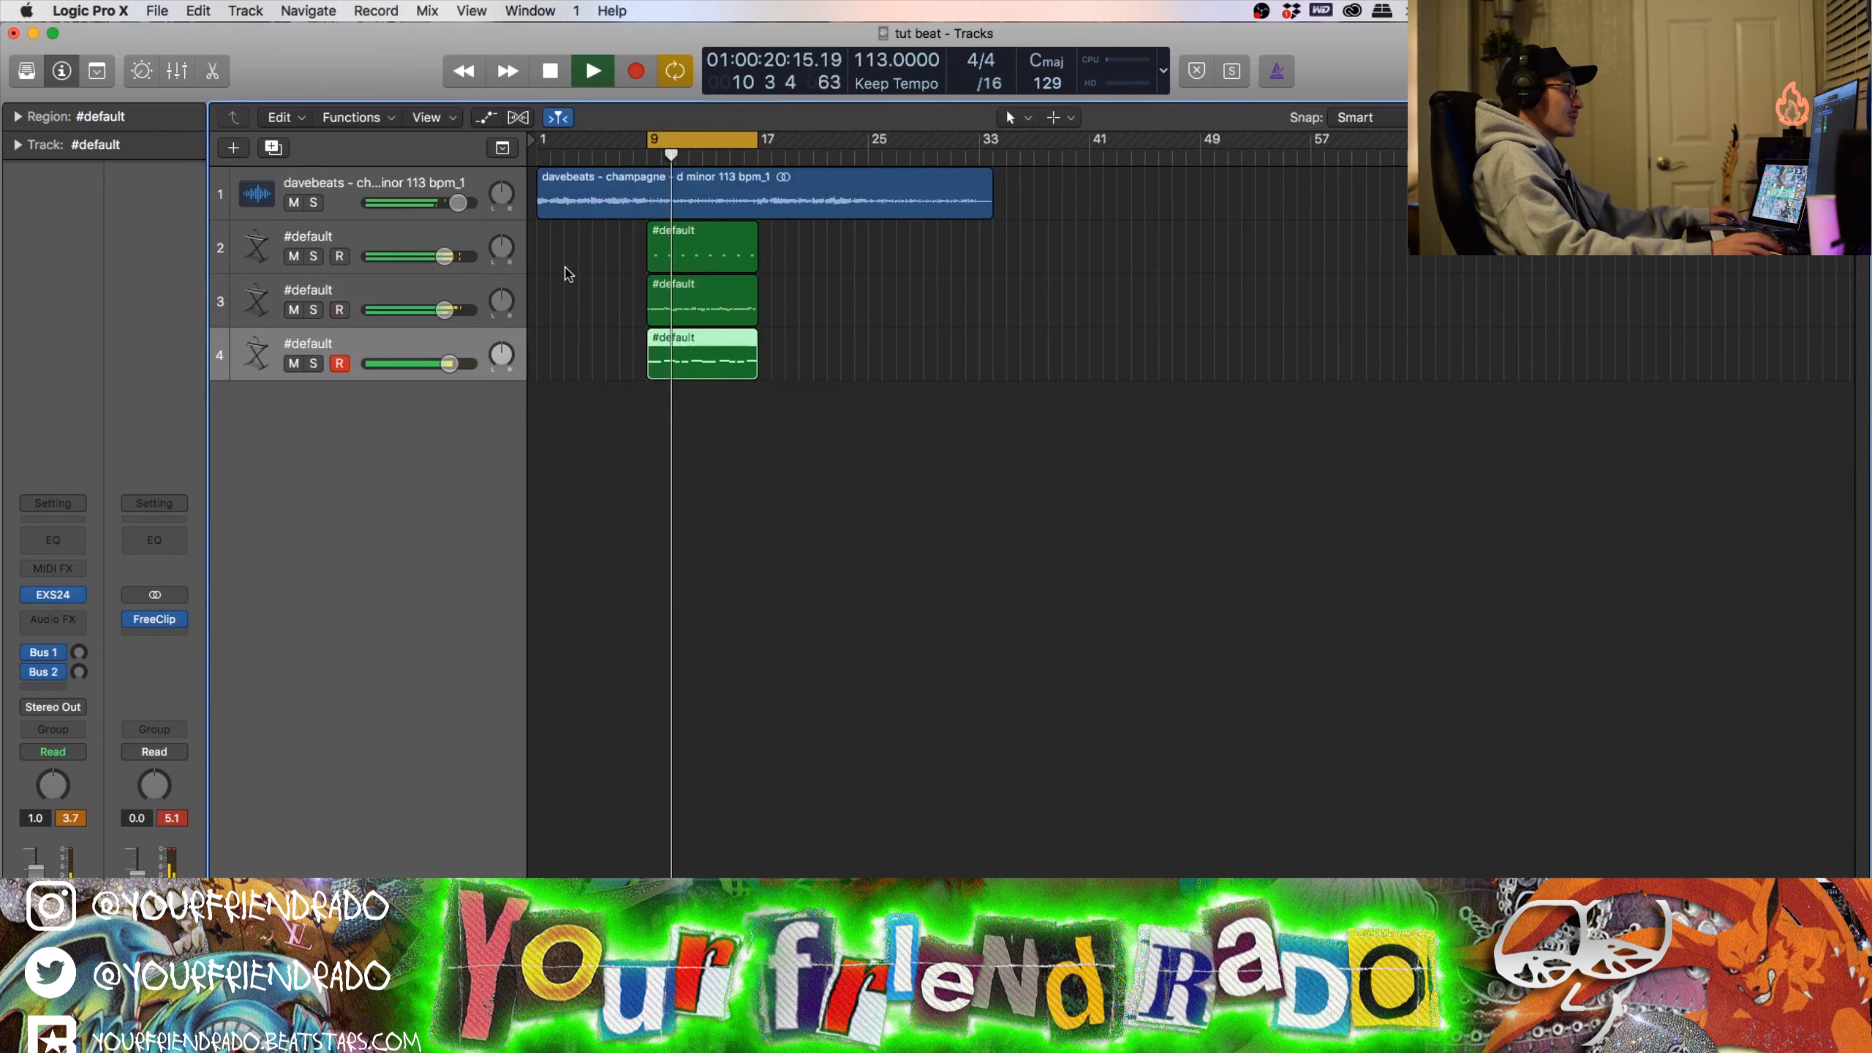
{"action": "left_click", "coordinate": [894, 328]}
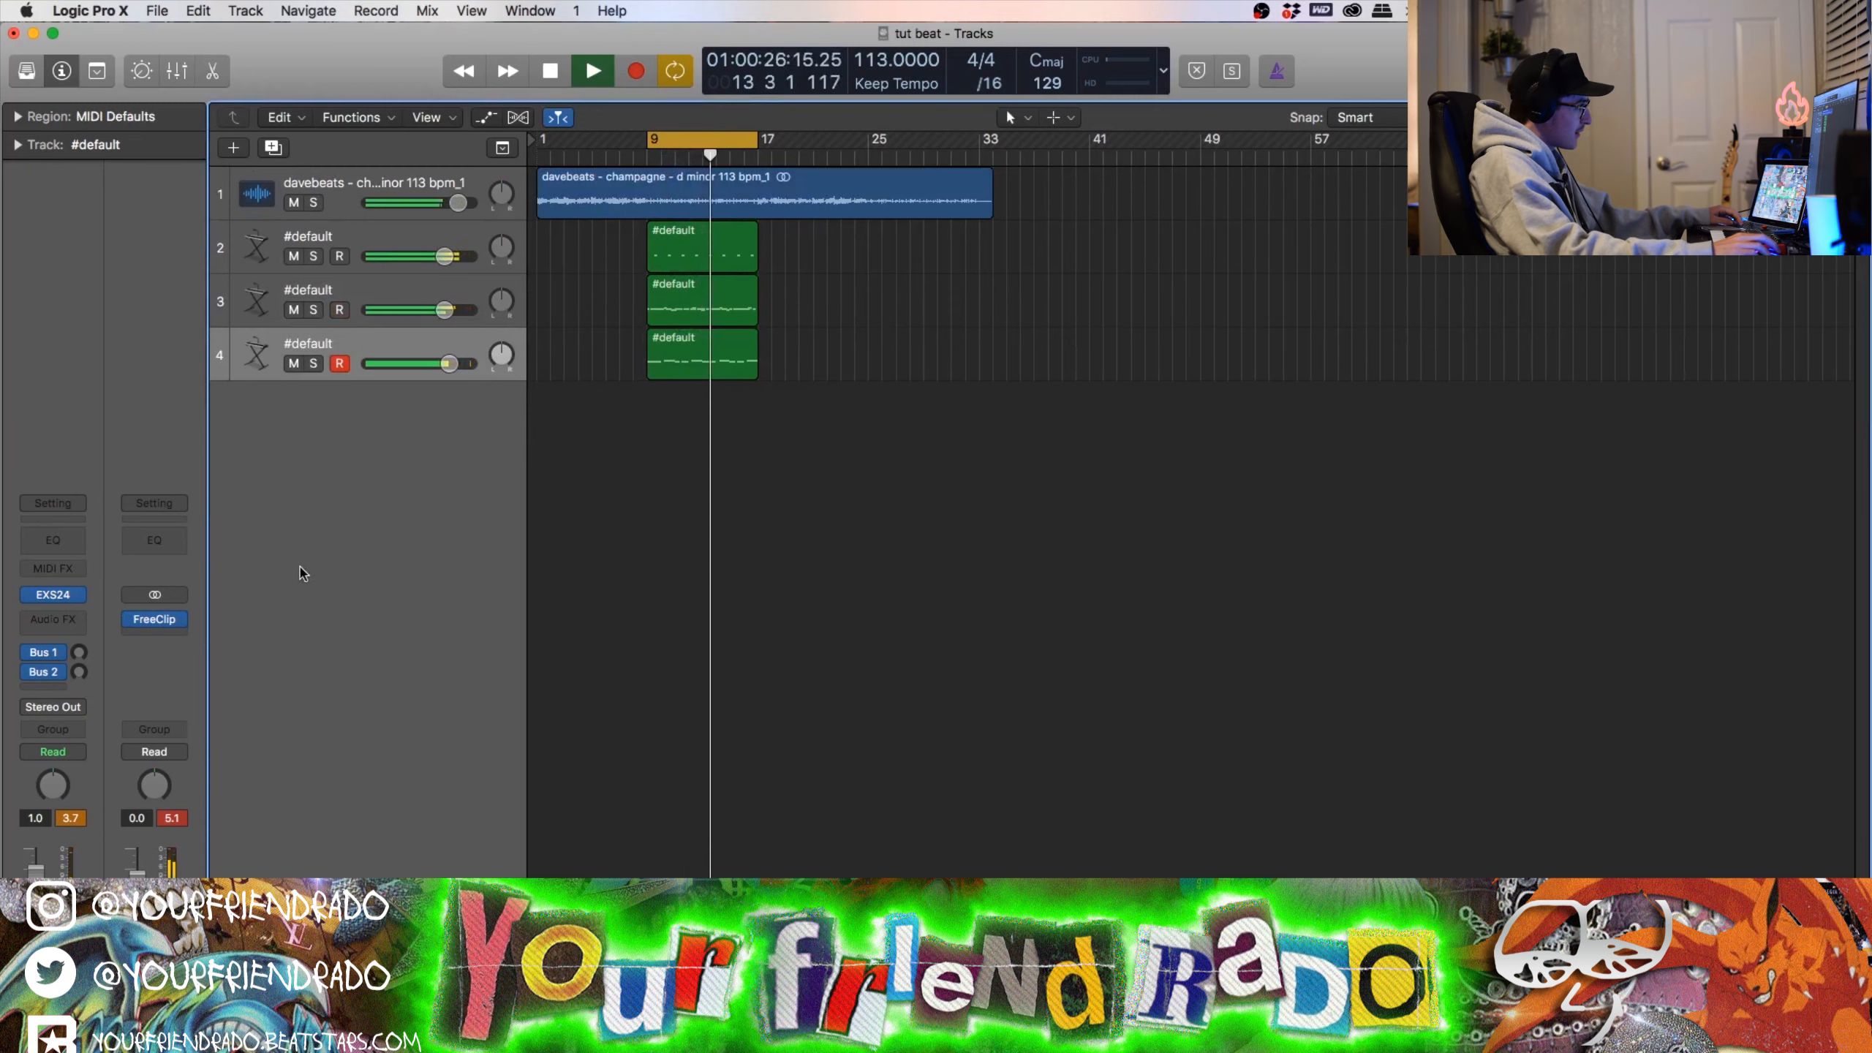
Step: Duplicate the hi-hat track with its settings and load the RADO OH 2 instrument into the new track's EXS24
{"action": "left_click", "coordinate": [394, 289]}
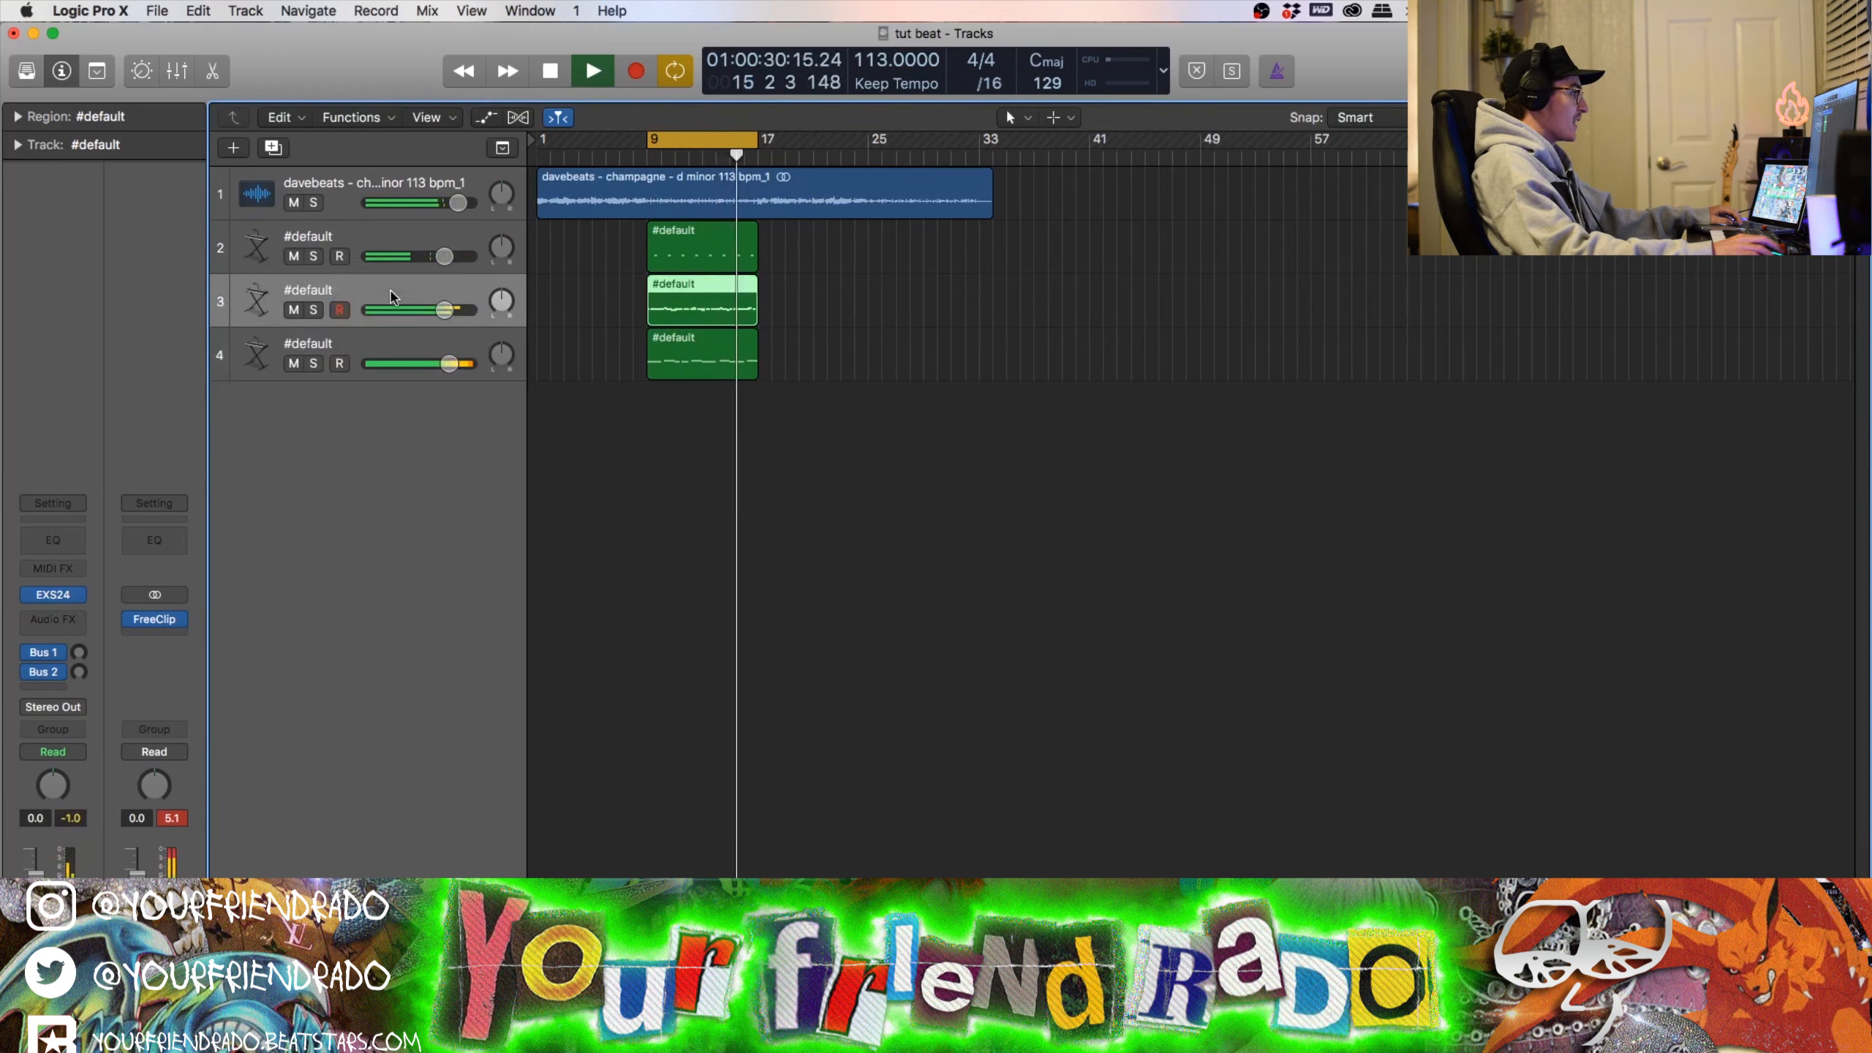
{"action": "key", "text": "super+d"}
{"action": "left_click", "coordinate": [52, 595]}
{"action": "left_click", "coordinate": [621, 151]}
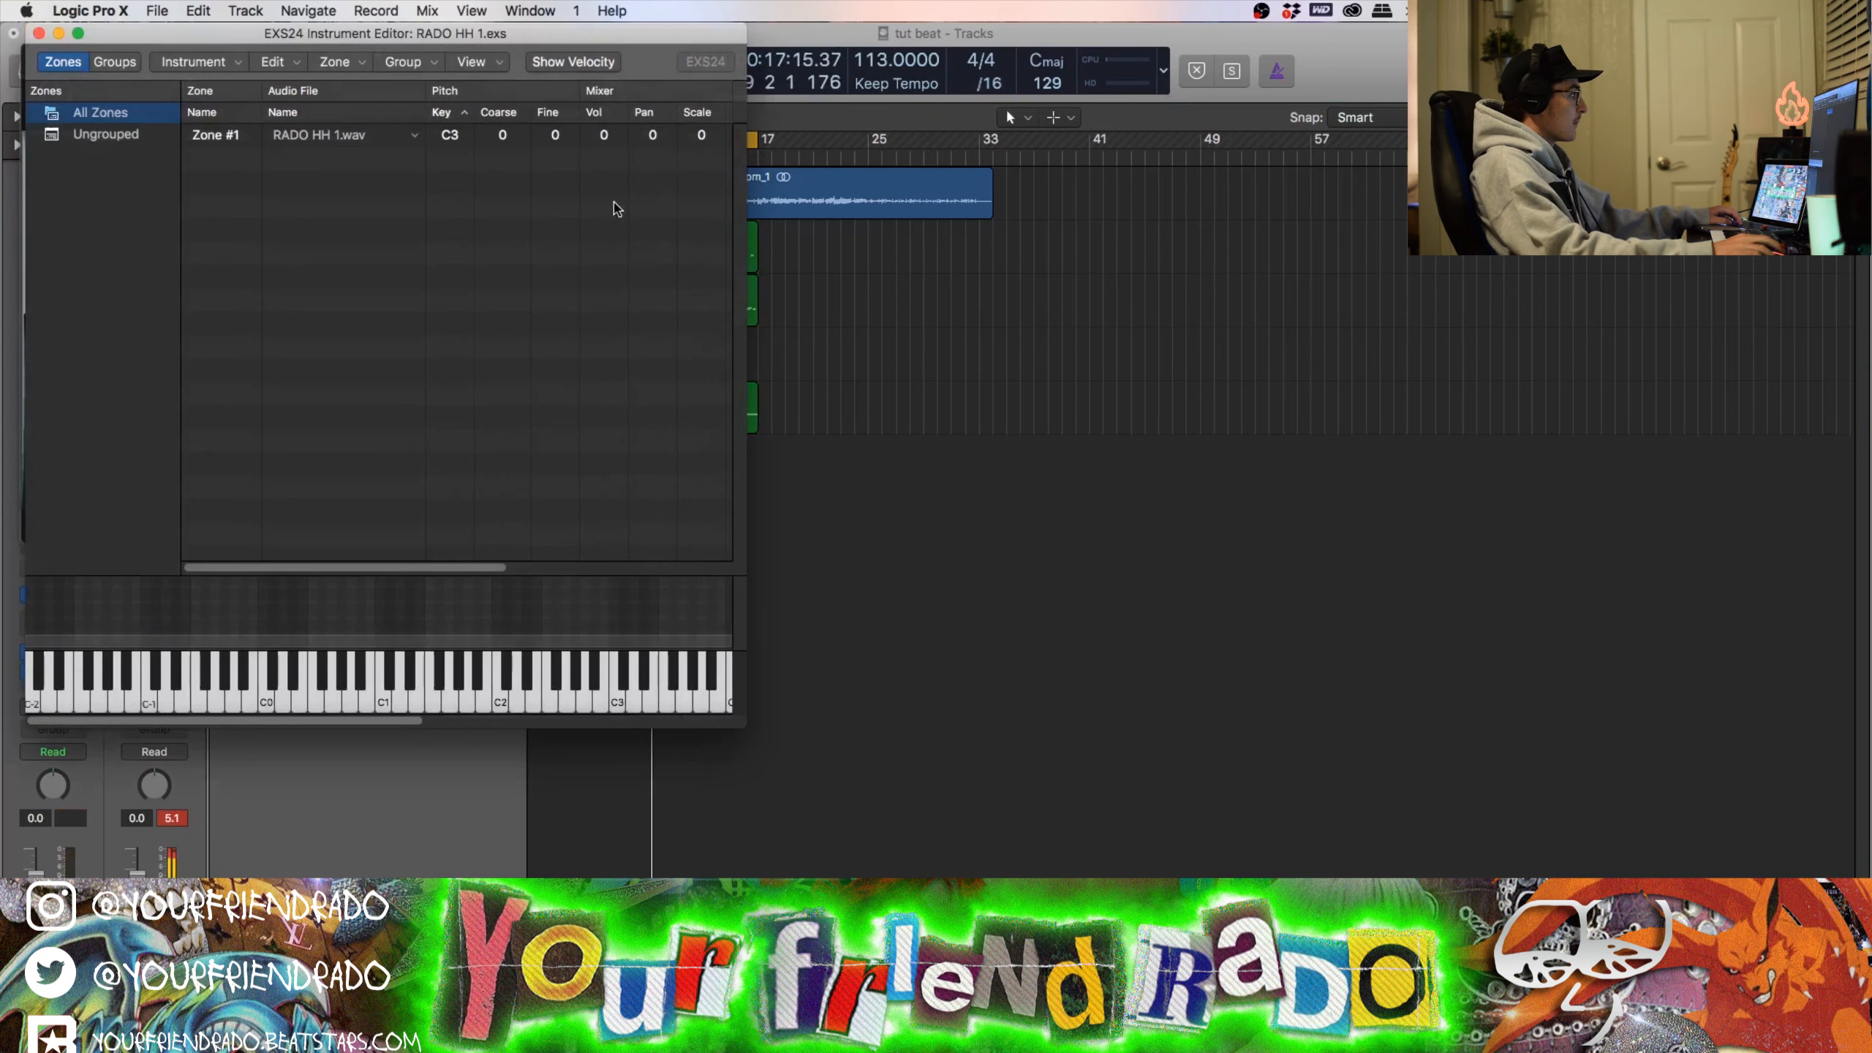
{"action": "left_click", "coordinate": [37, 33]}
{"action": "left_click", "coordinate": [457, 147]}
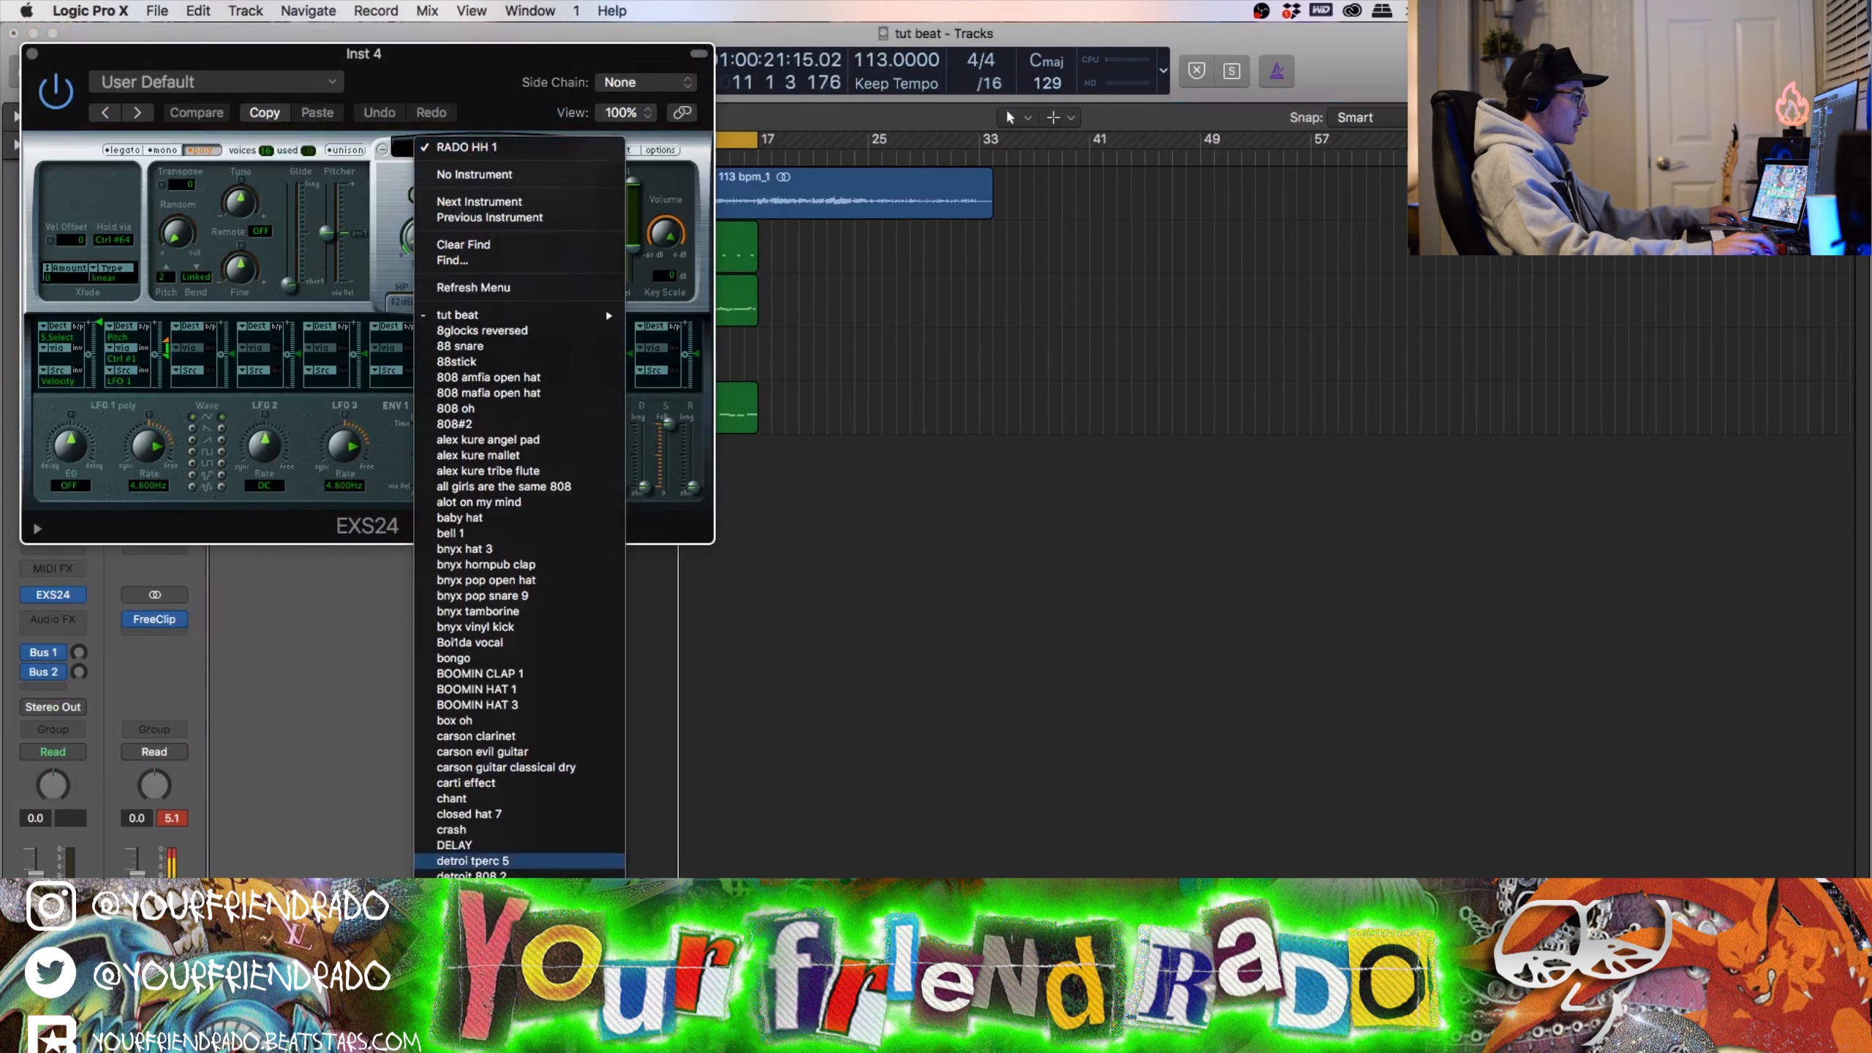
{"action": "scroll", "coordinate": [520, 516], "scroll_direction": "down", "scroll_amount": 10}
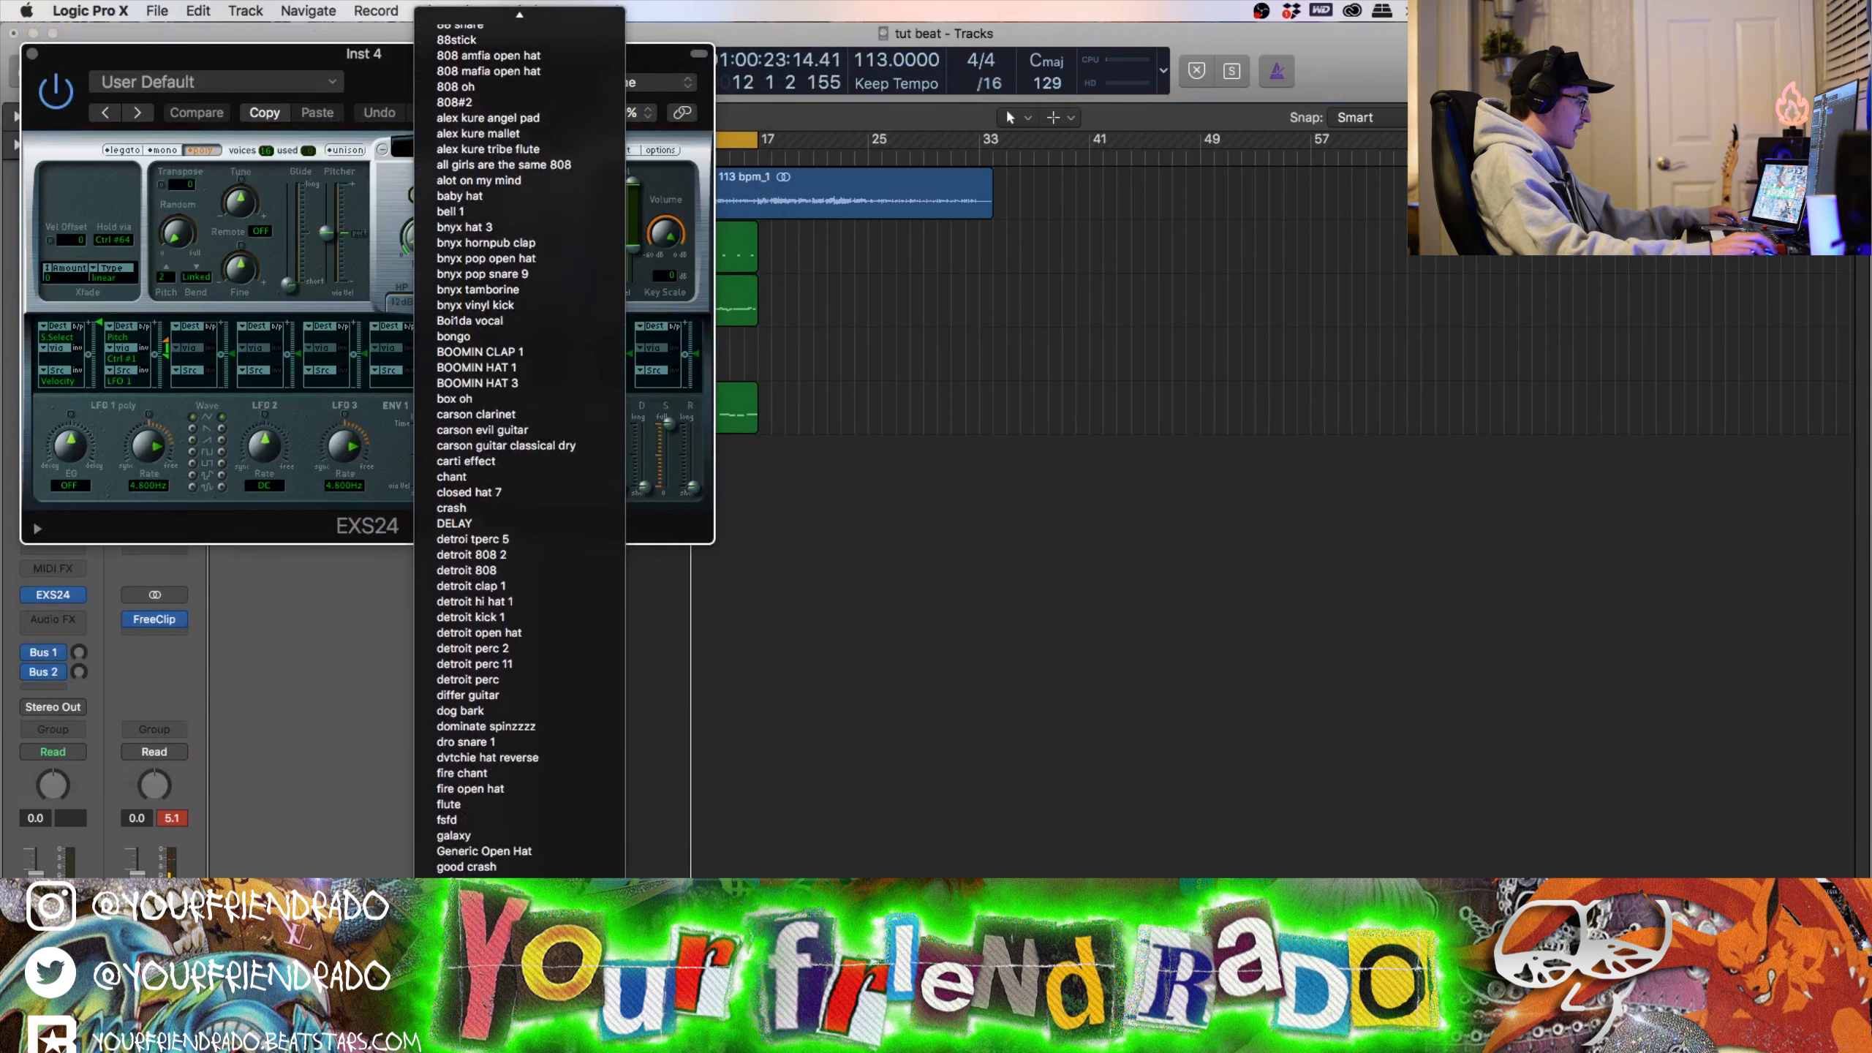
{"action": "scroll", "coordinate": [472, 746], "scroll_direction": "down", "scroll_amount": 20}
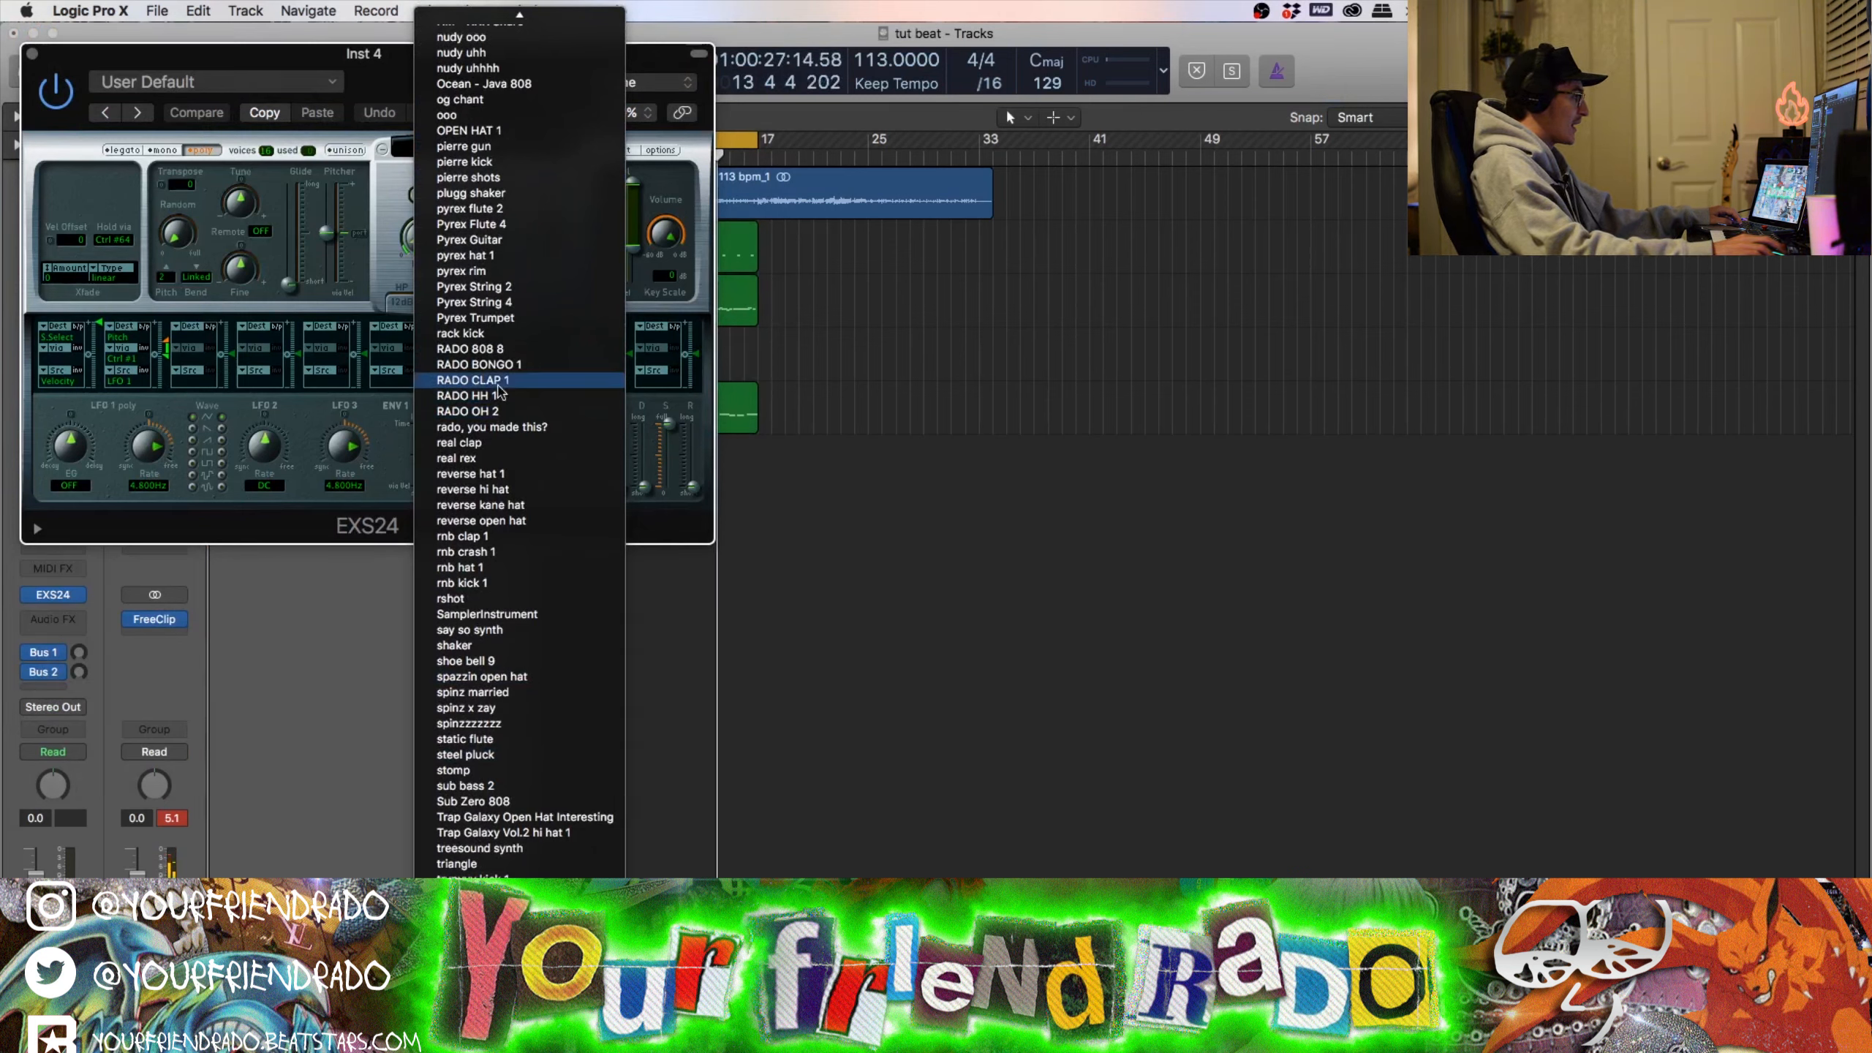
{"action": "left_click", "coordinate": [507, 414]}
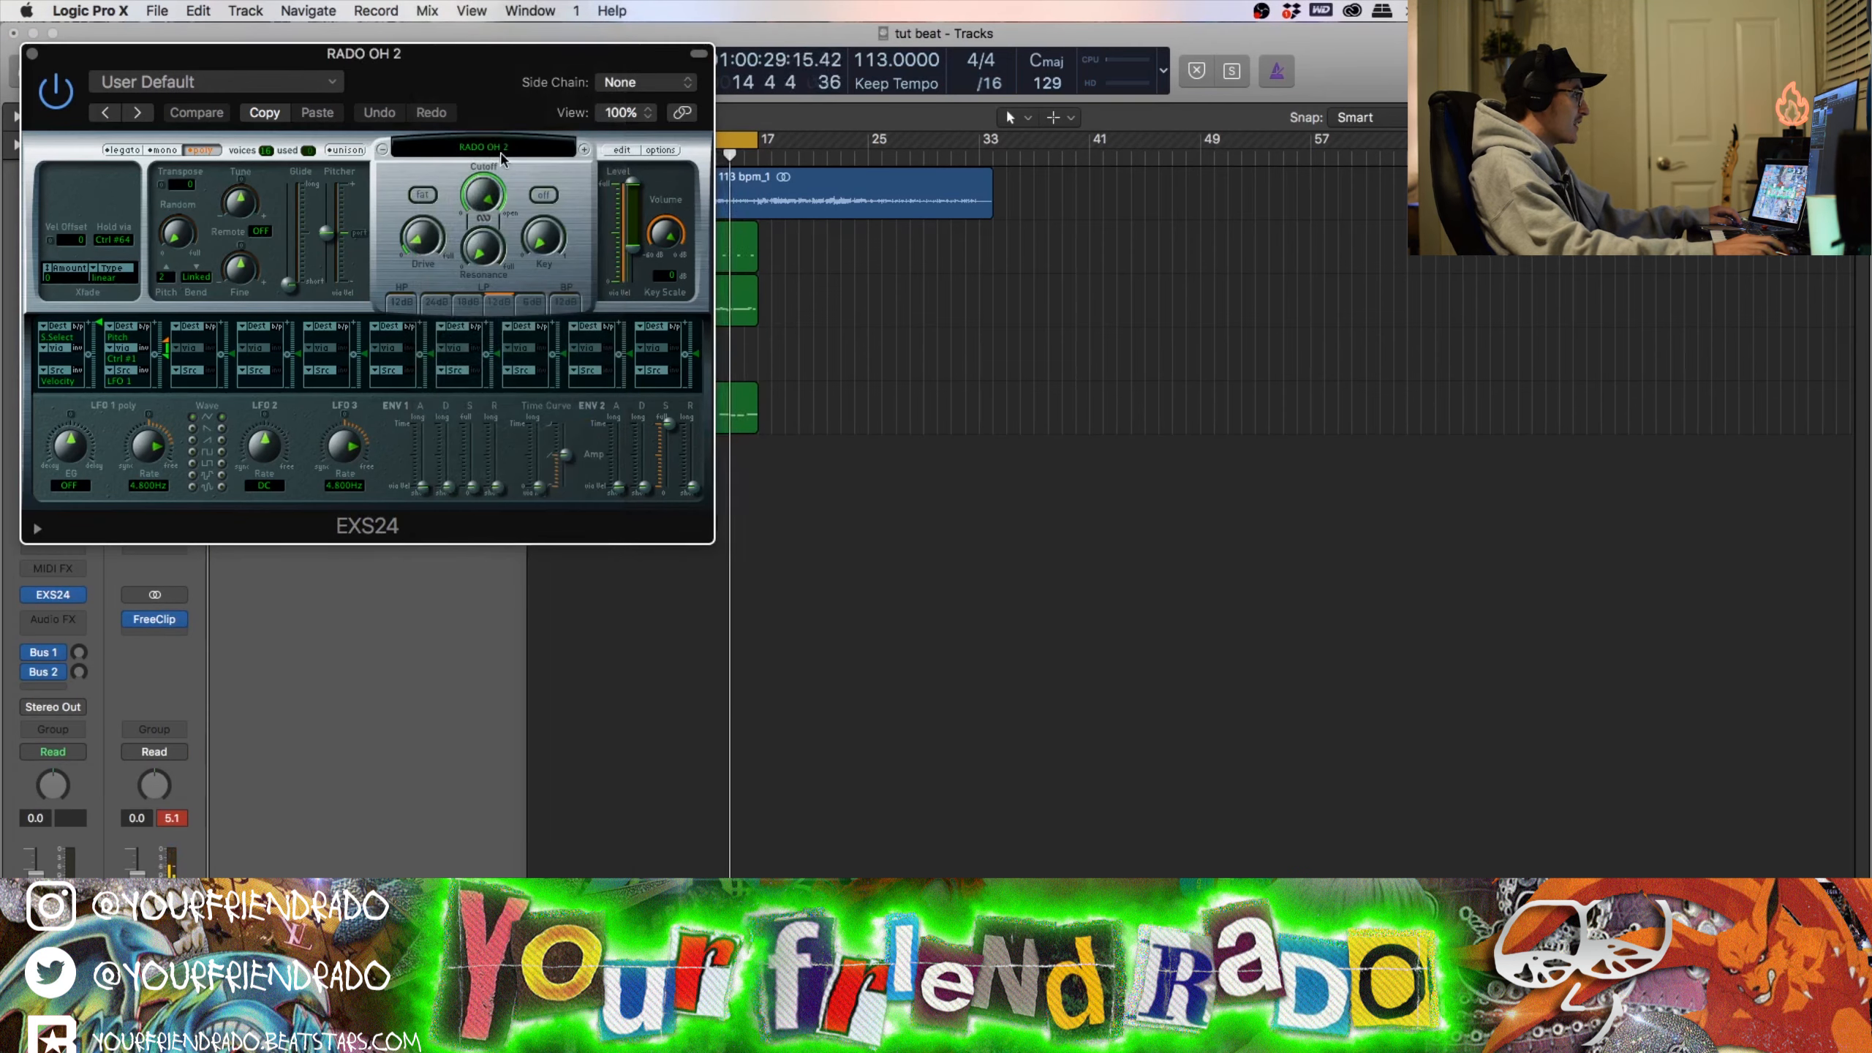
{"action": "left_click", "coordinate": [31, 54]}
Step: Draw an empty region from bar 9 to bar 17 on the RADO OH 2 track
{"action": "key", "text": "t"}
{"action": "key", "text": "p"}
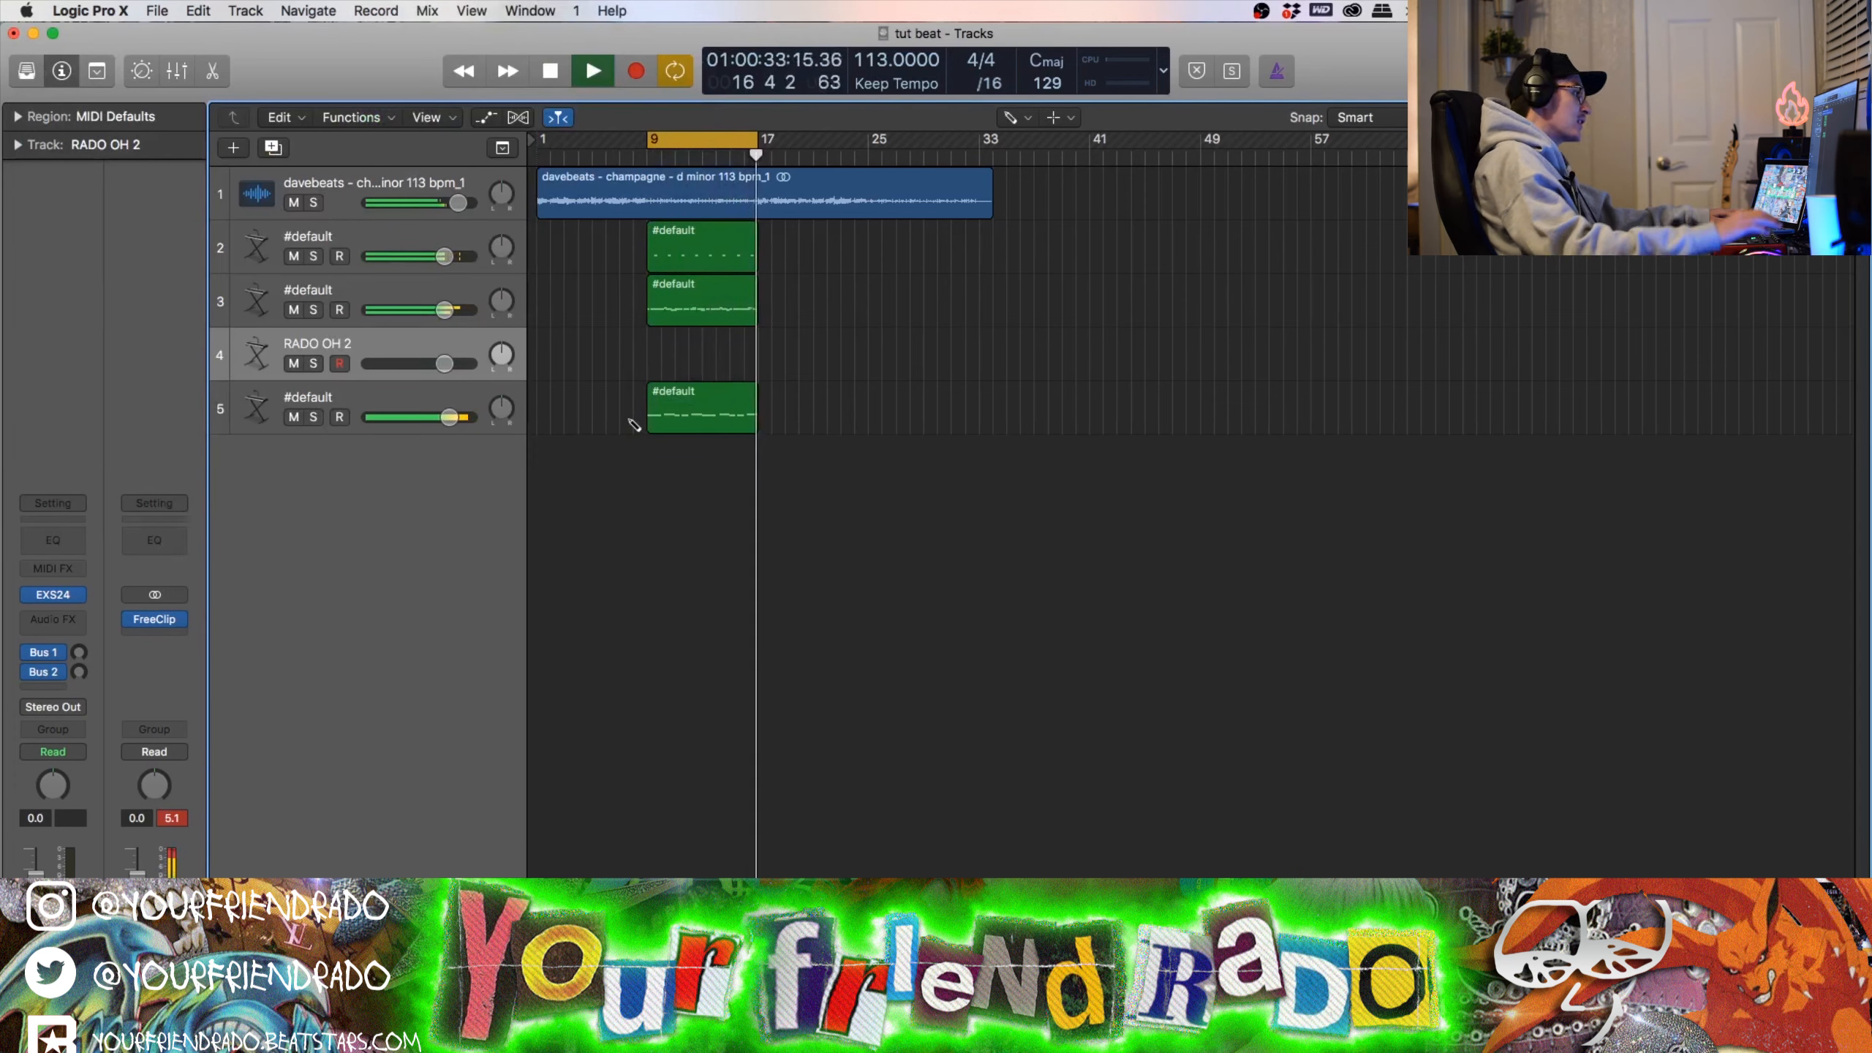
{"action": "left_click", "coordinate": [653, 354]}
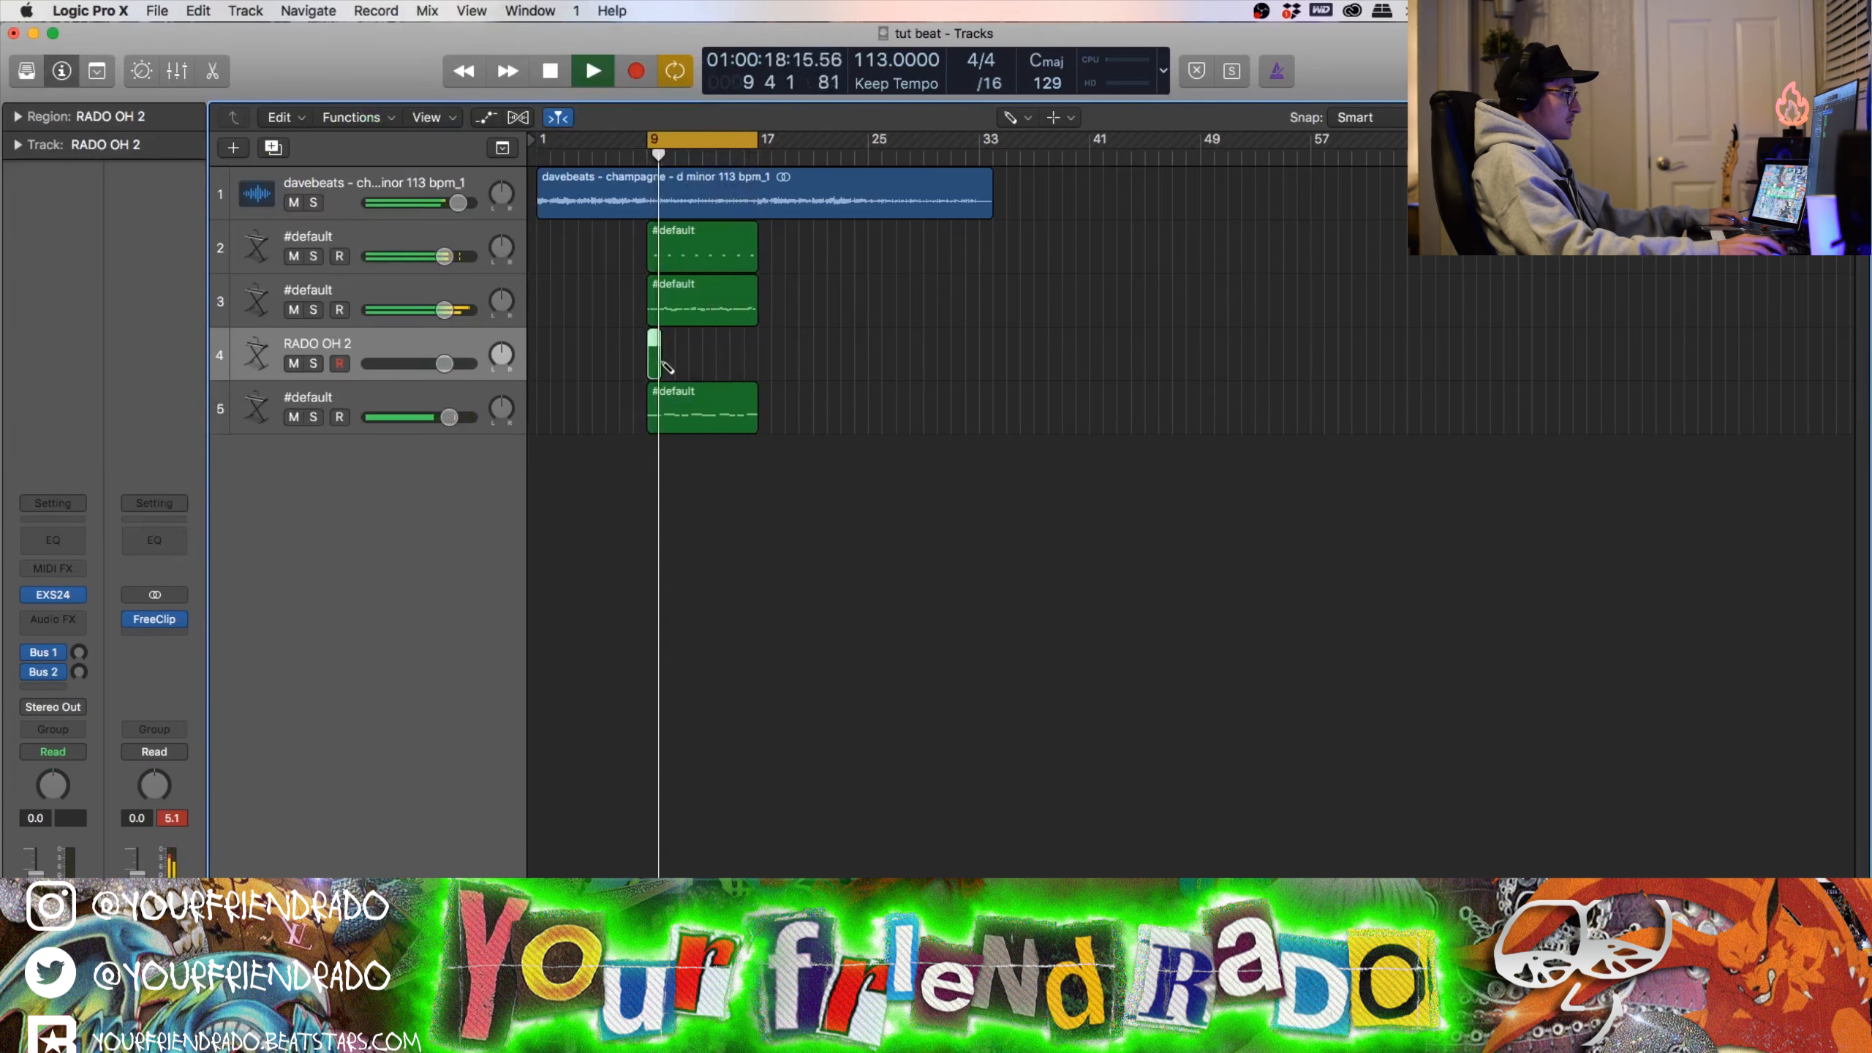
{"action": "left_click_drag", "start_coordinate": [734, 373], "coordinate": [760, 375]}
{"action": "key", "text": "t"}
{"action": "key", "text": "t"}
Step: Draw a C3 open-hat note at the start of bar 9 and audition it with the beat
{"action": "key", "text": "p"}
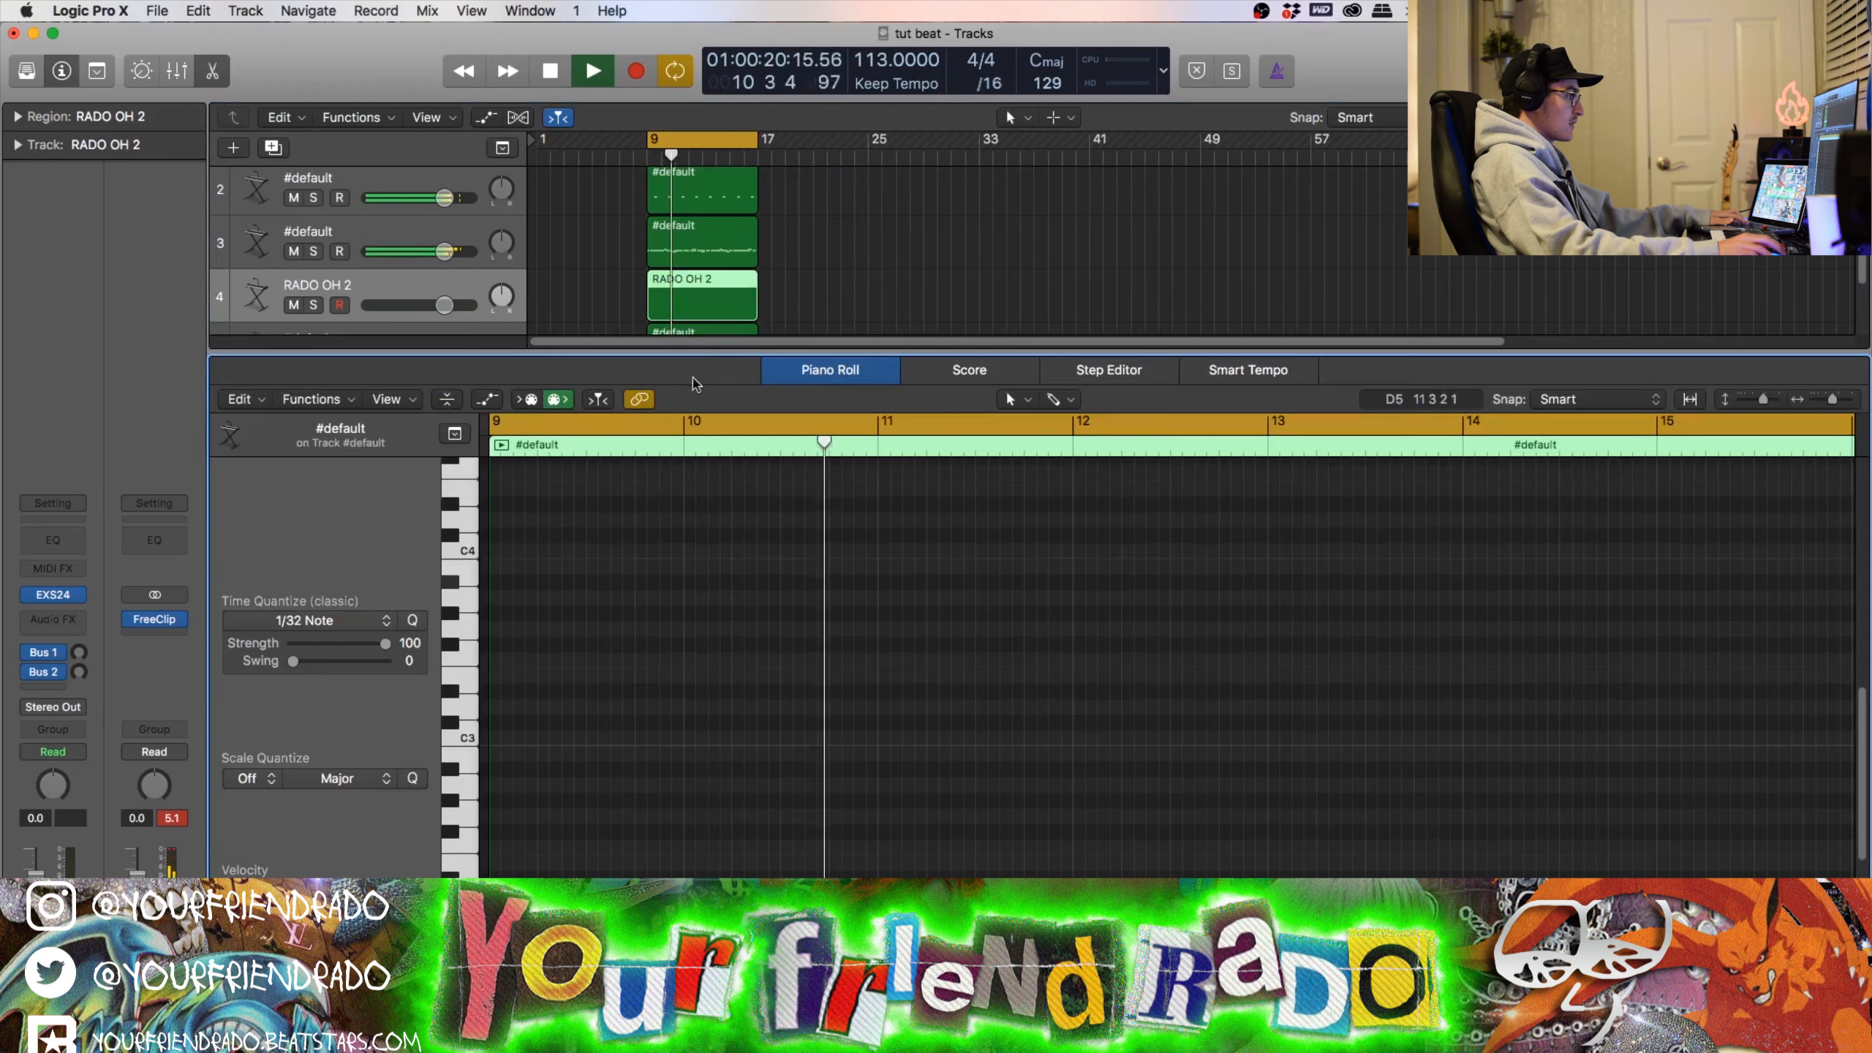
{"action": "key", "text": "t"}
{"action": "key", "text": "p"}
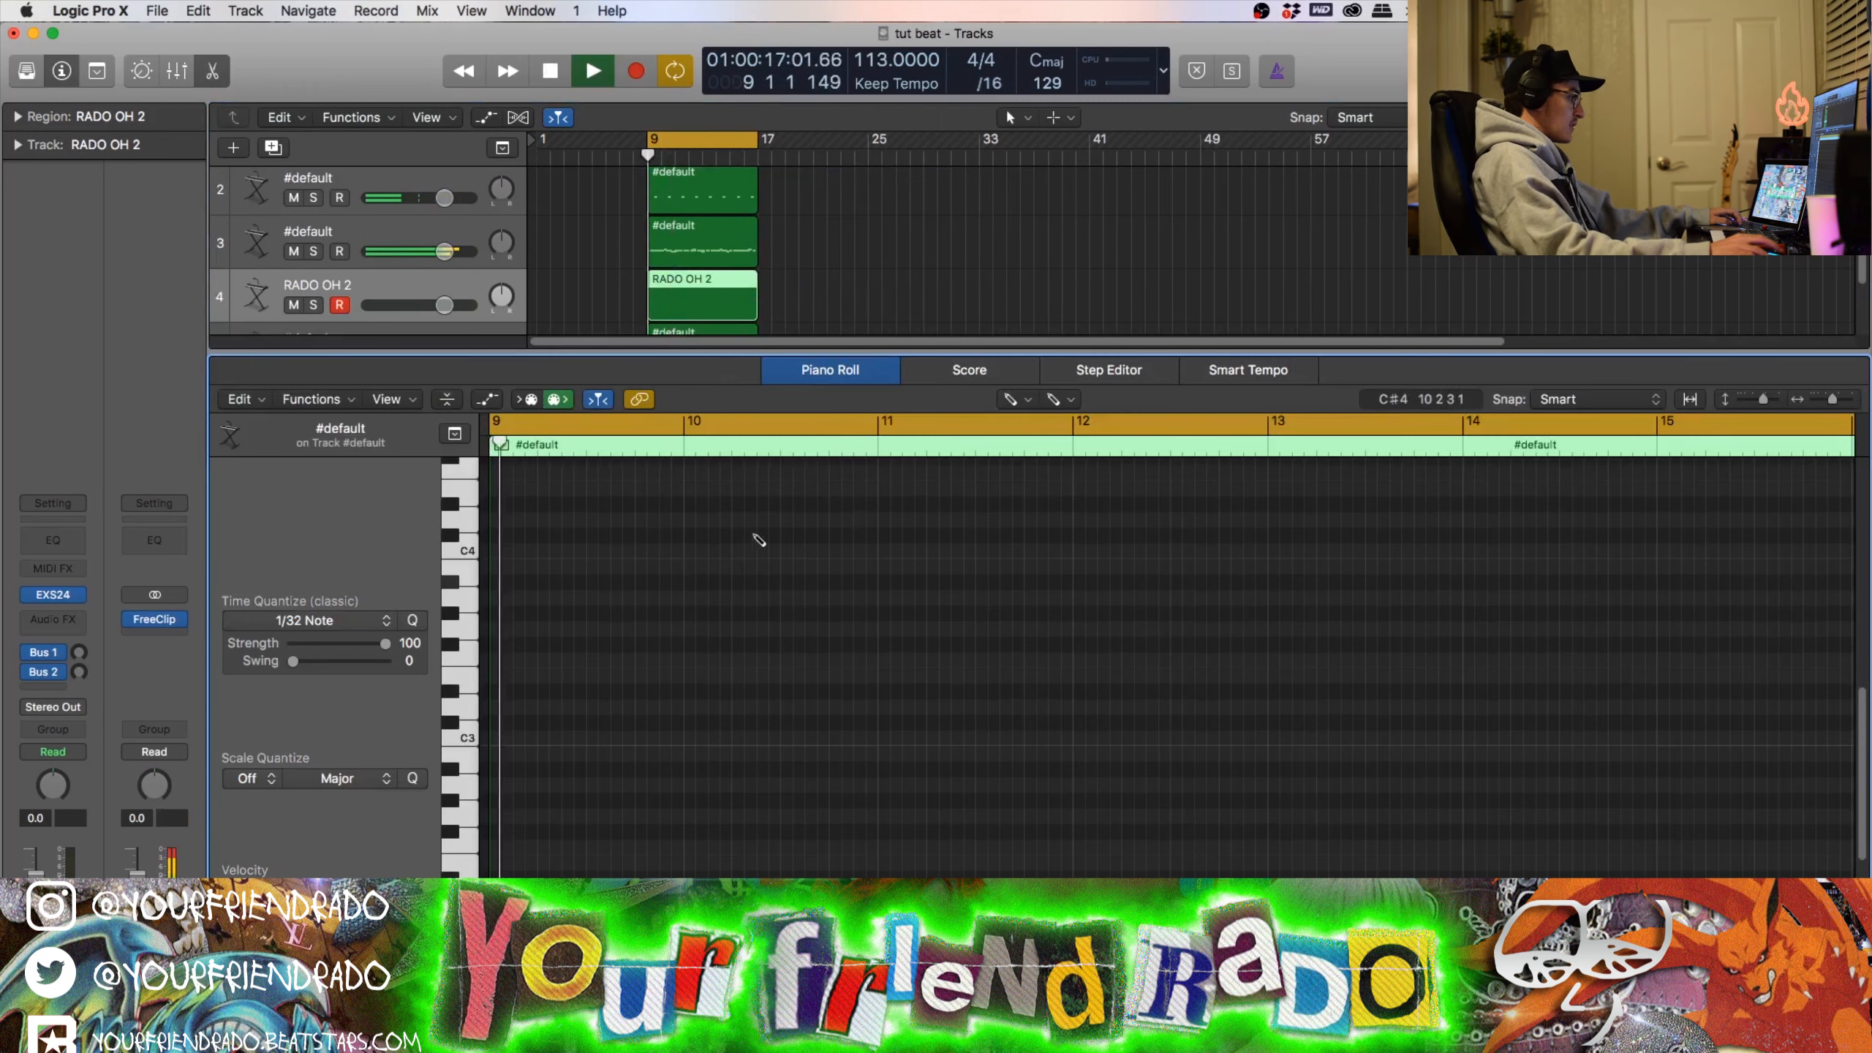
{"action": "key", "text": "space"}
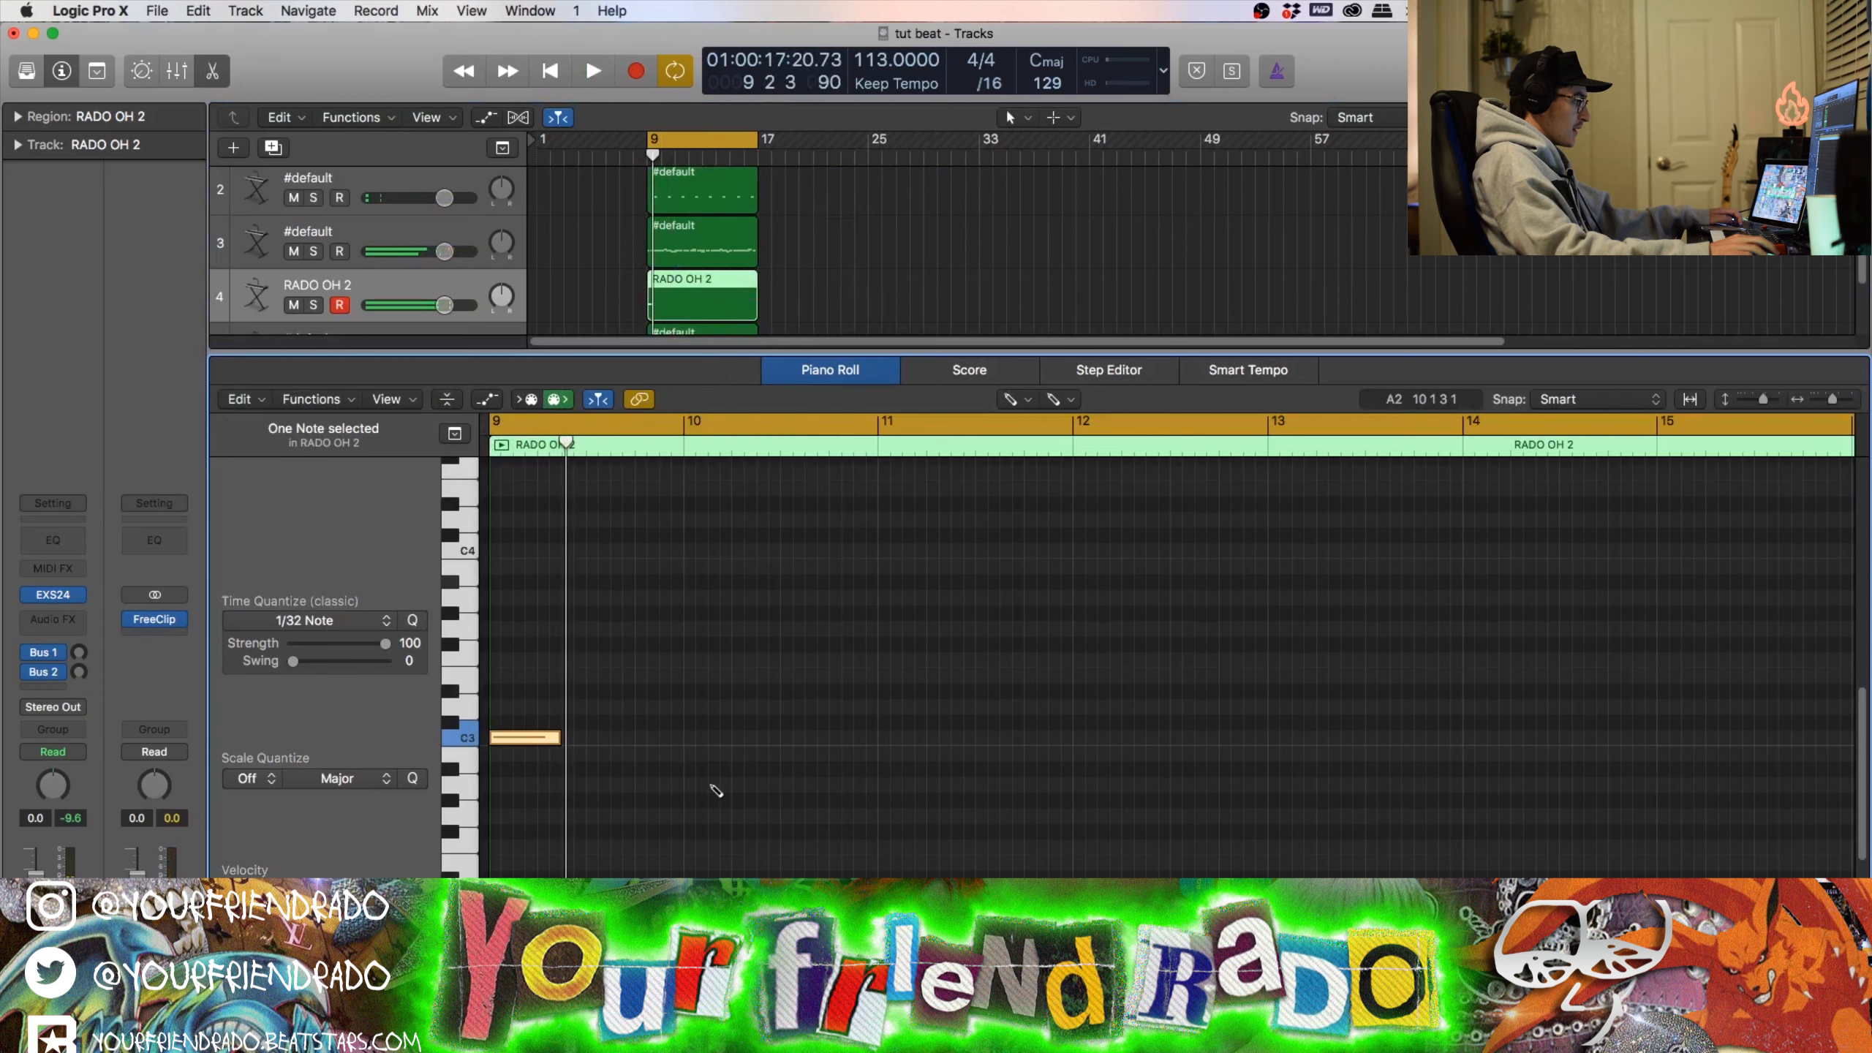
{"action": "key", "text": "space"}
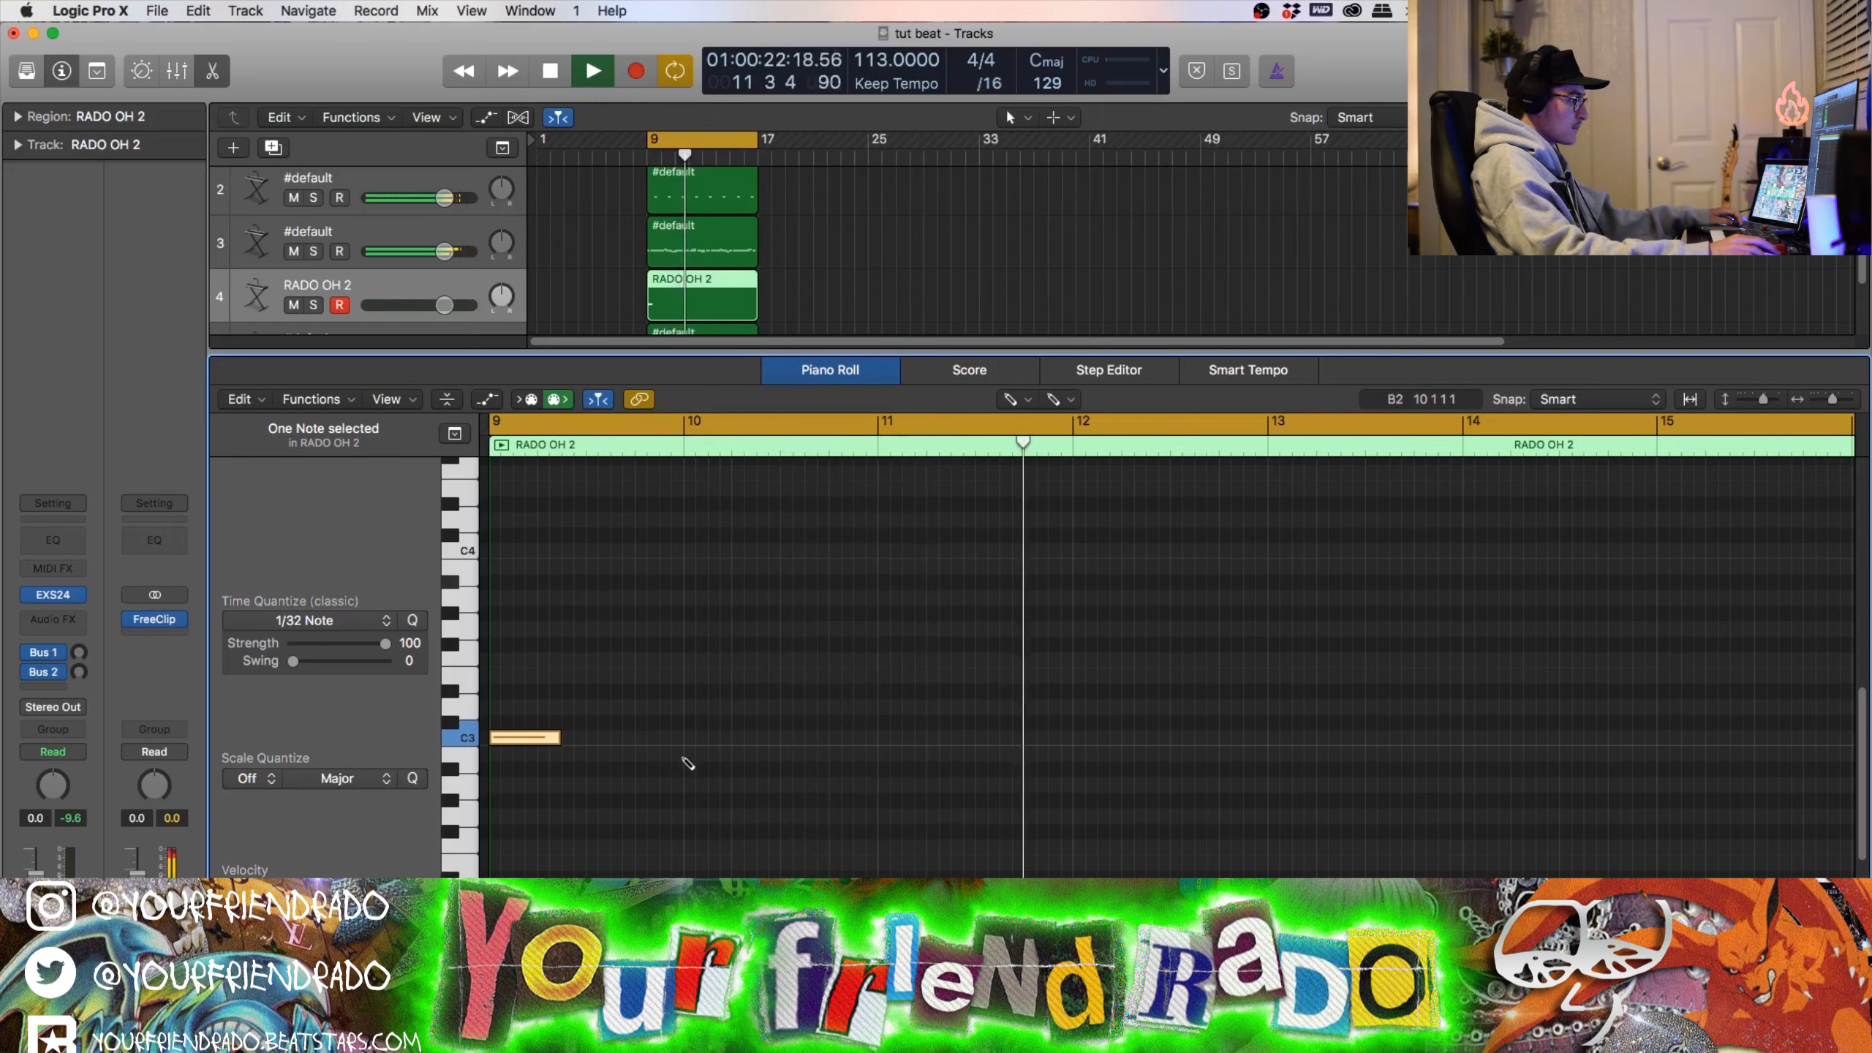
{"action": "key", "text": "space"}
{"action": "key", "text": "space"}
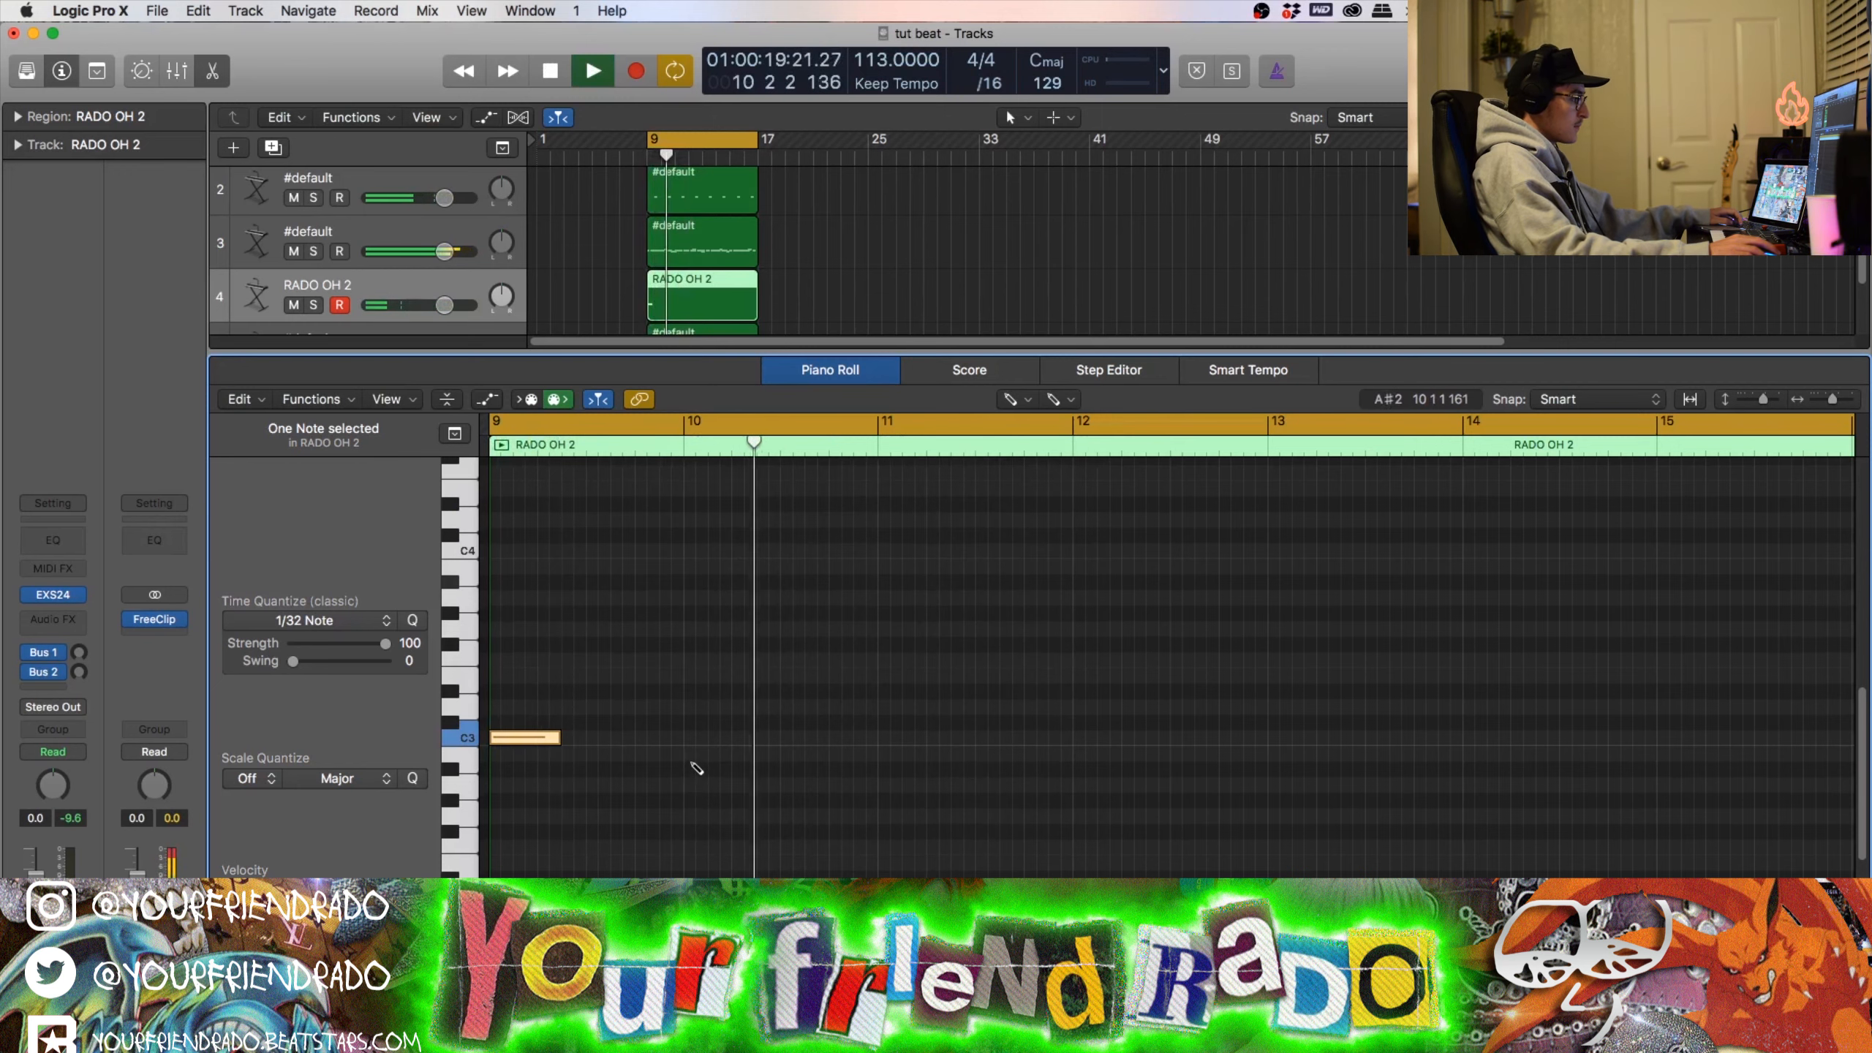
{"action": "key", "text": "space"}
{"action": "key", "text": "space"}
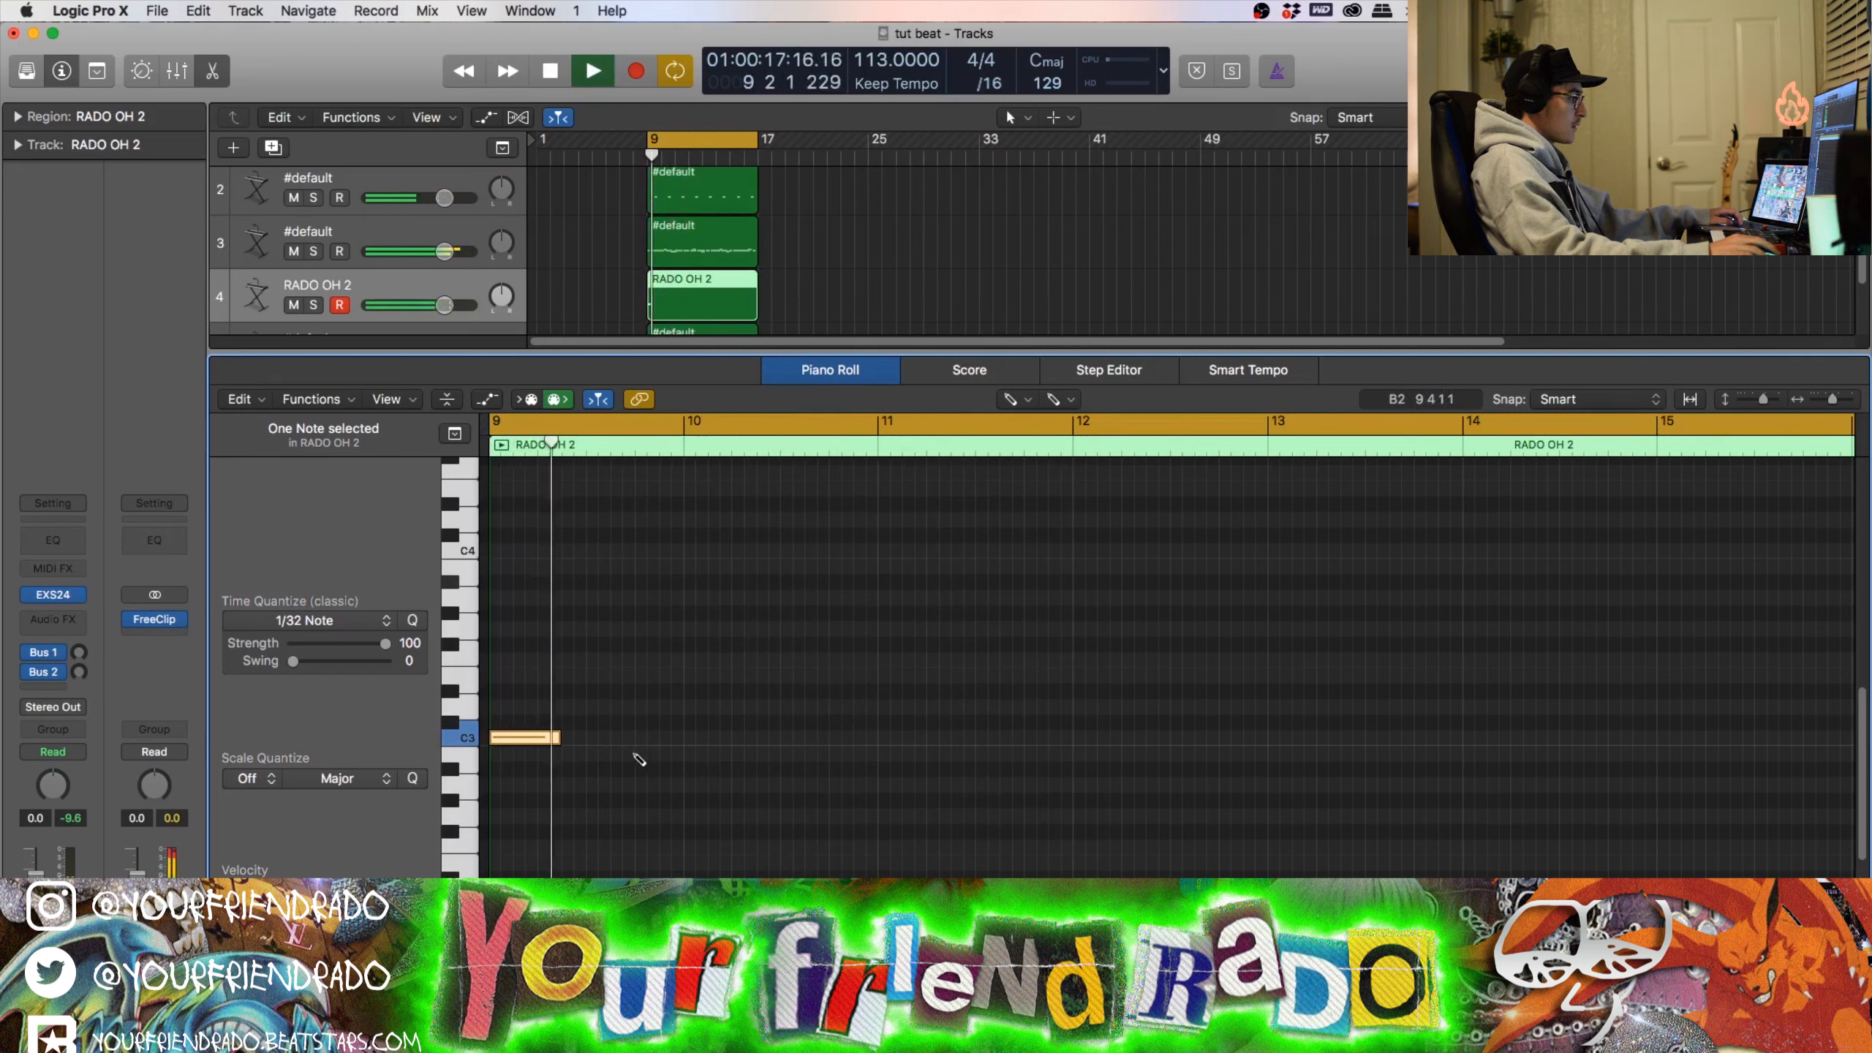
Step: Add a second C3 open-hat note on beat 4 of bar 9, shorten it to end at bar 10, and replay the loop
{"action": "left_click", "coordinate": [643, 745]}
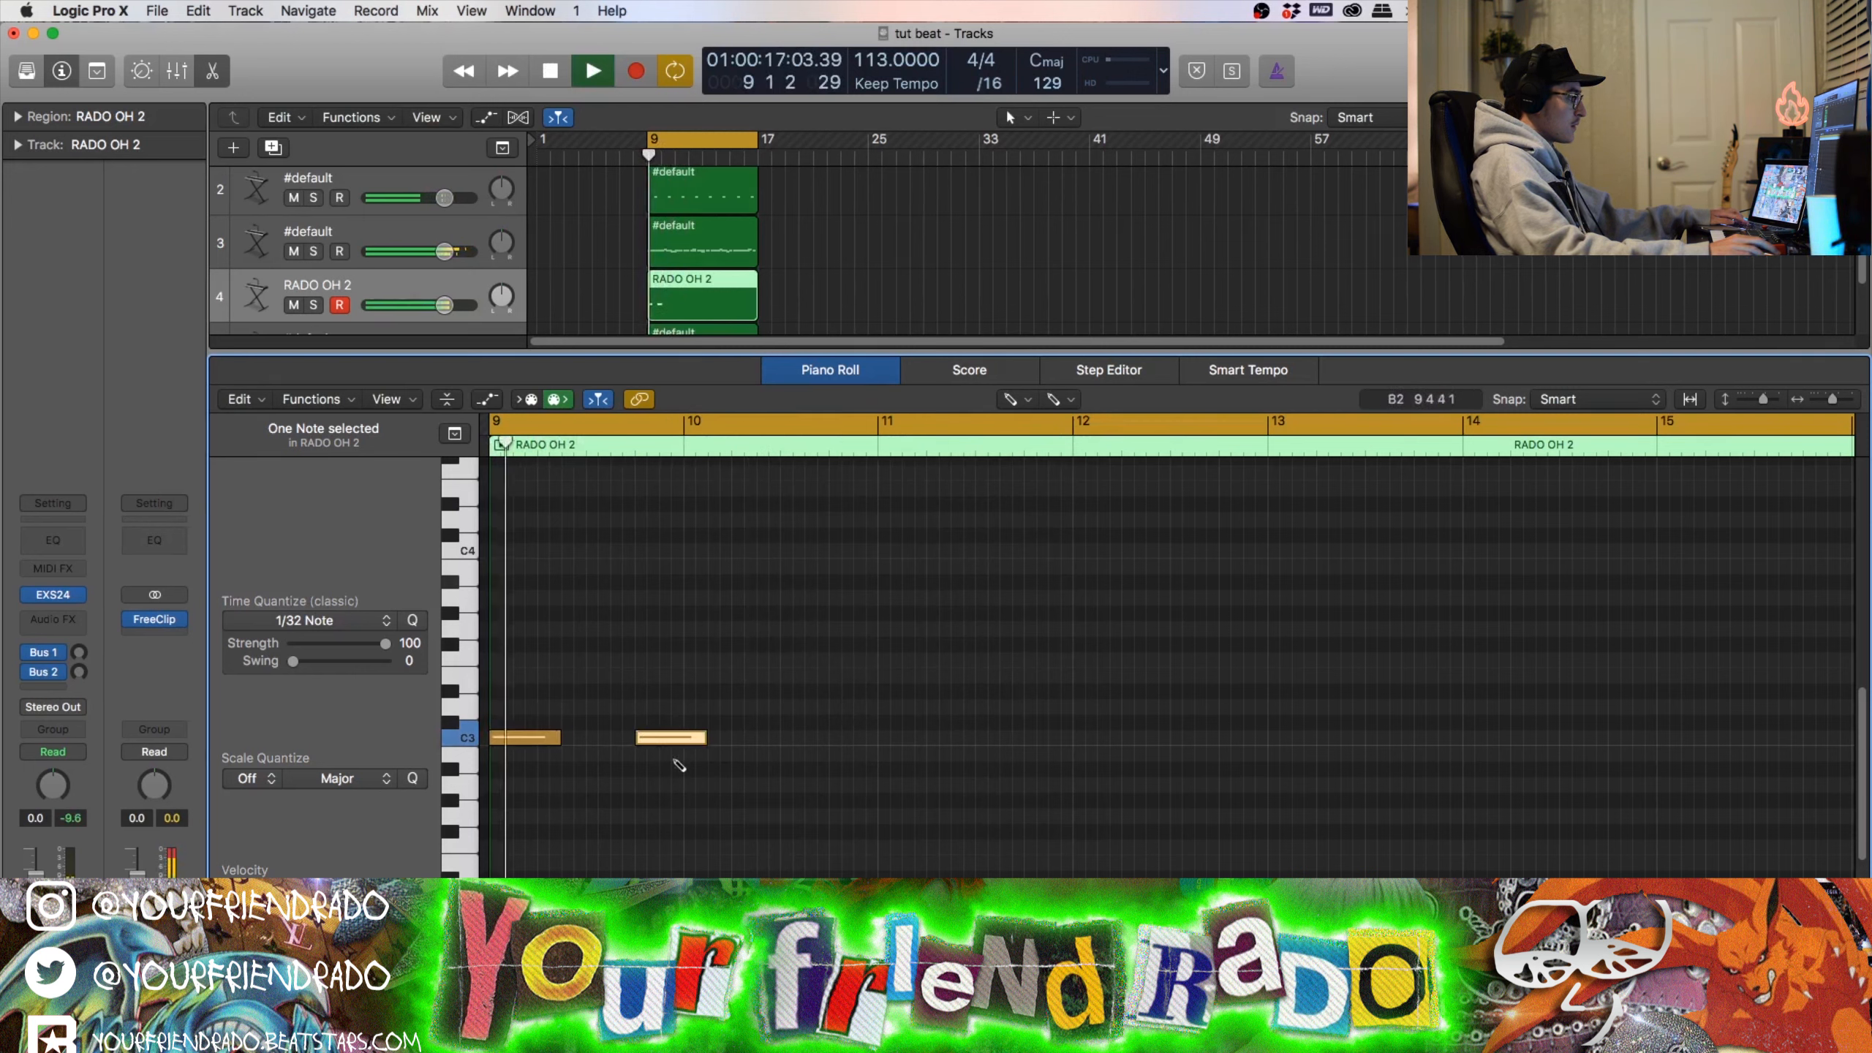
{"action": "left_click", "coordinate": [834, 759]}
{"action": "left_click_drag", "start_coordinate": [702, 739], "coordinate": [683, 738]}
{"action": "key", "text": "space"}
{"action": "key", "text": "space"}
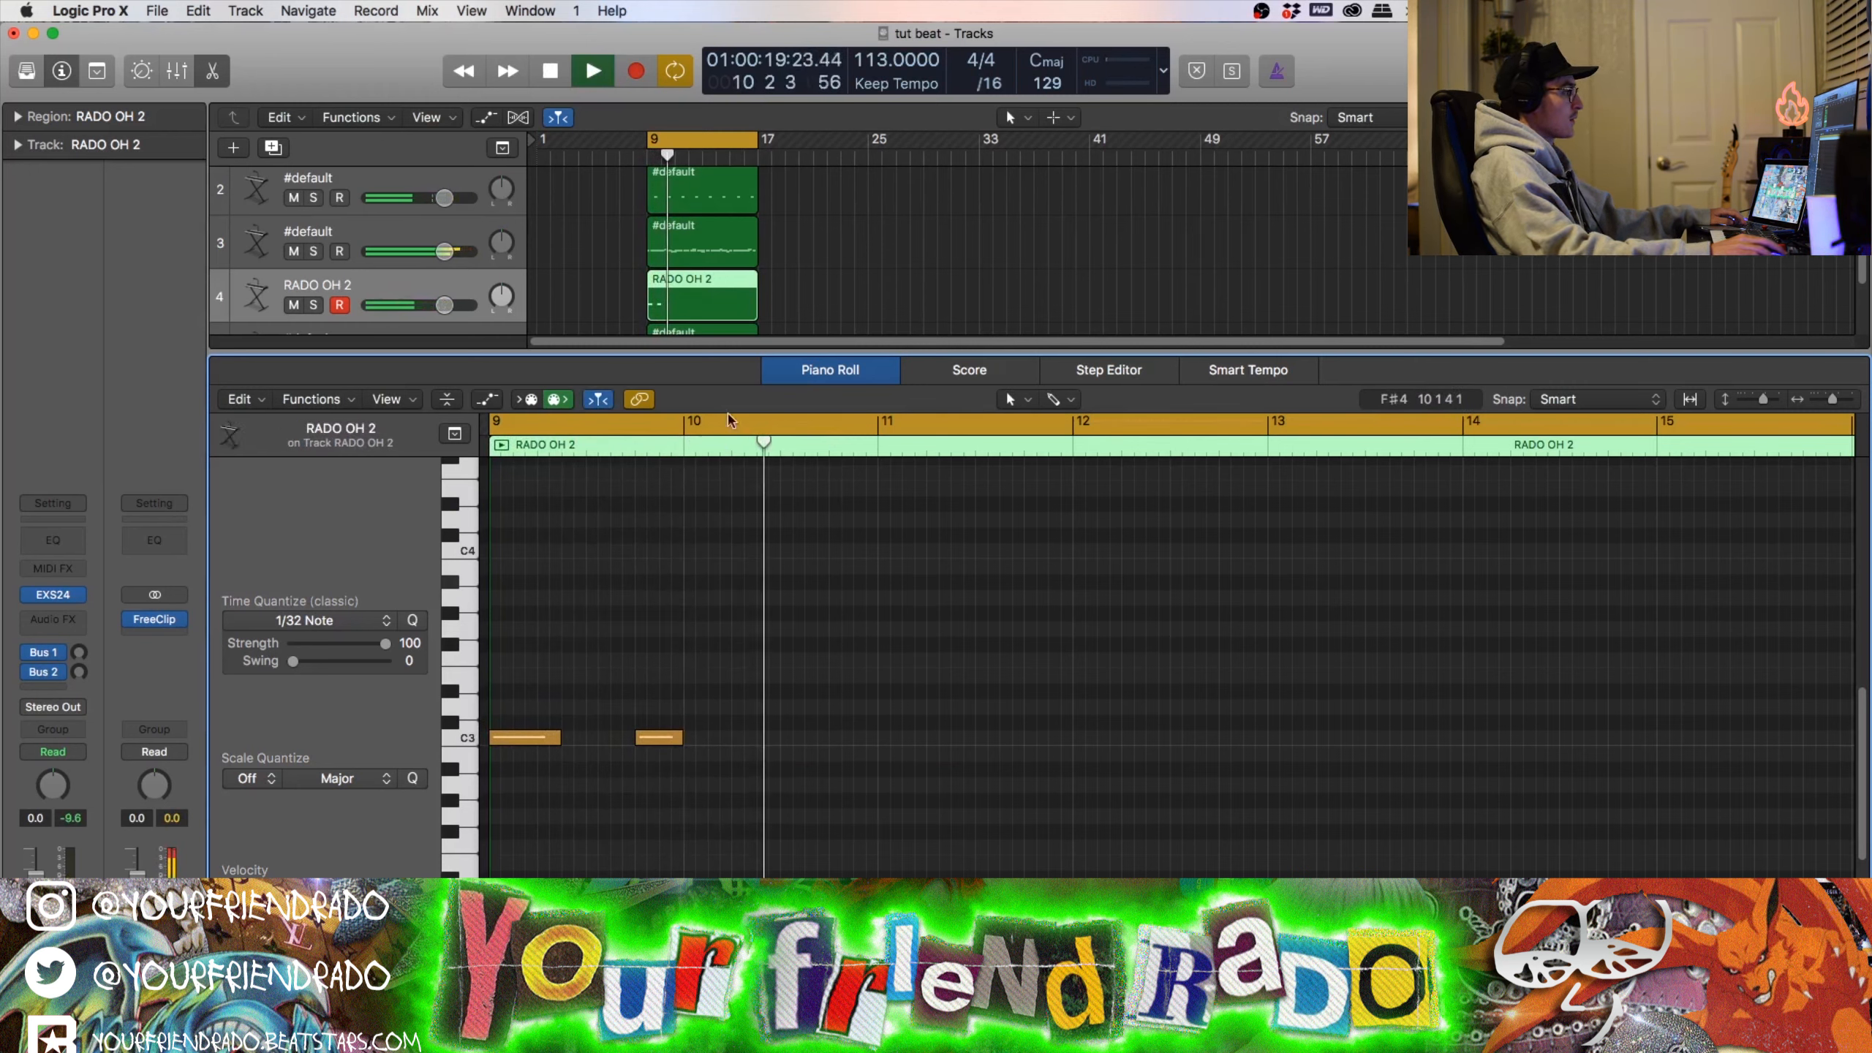
Step: Shorten the open-hat region to two bars, repeat it three times up to bar 17, and play back the beat
{"action": "left_click_drag", "start_coordinate": [750, 294], "coordinate": [663, 298]}
{"action": "key", "text": "super+r"}
{"action": "key", "text": "super+r"}
{"action": "key", "text": "super+r"}
{"action": "left_click", "coordinate": [827, 295]}
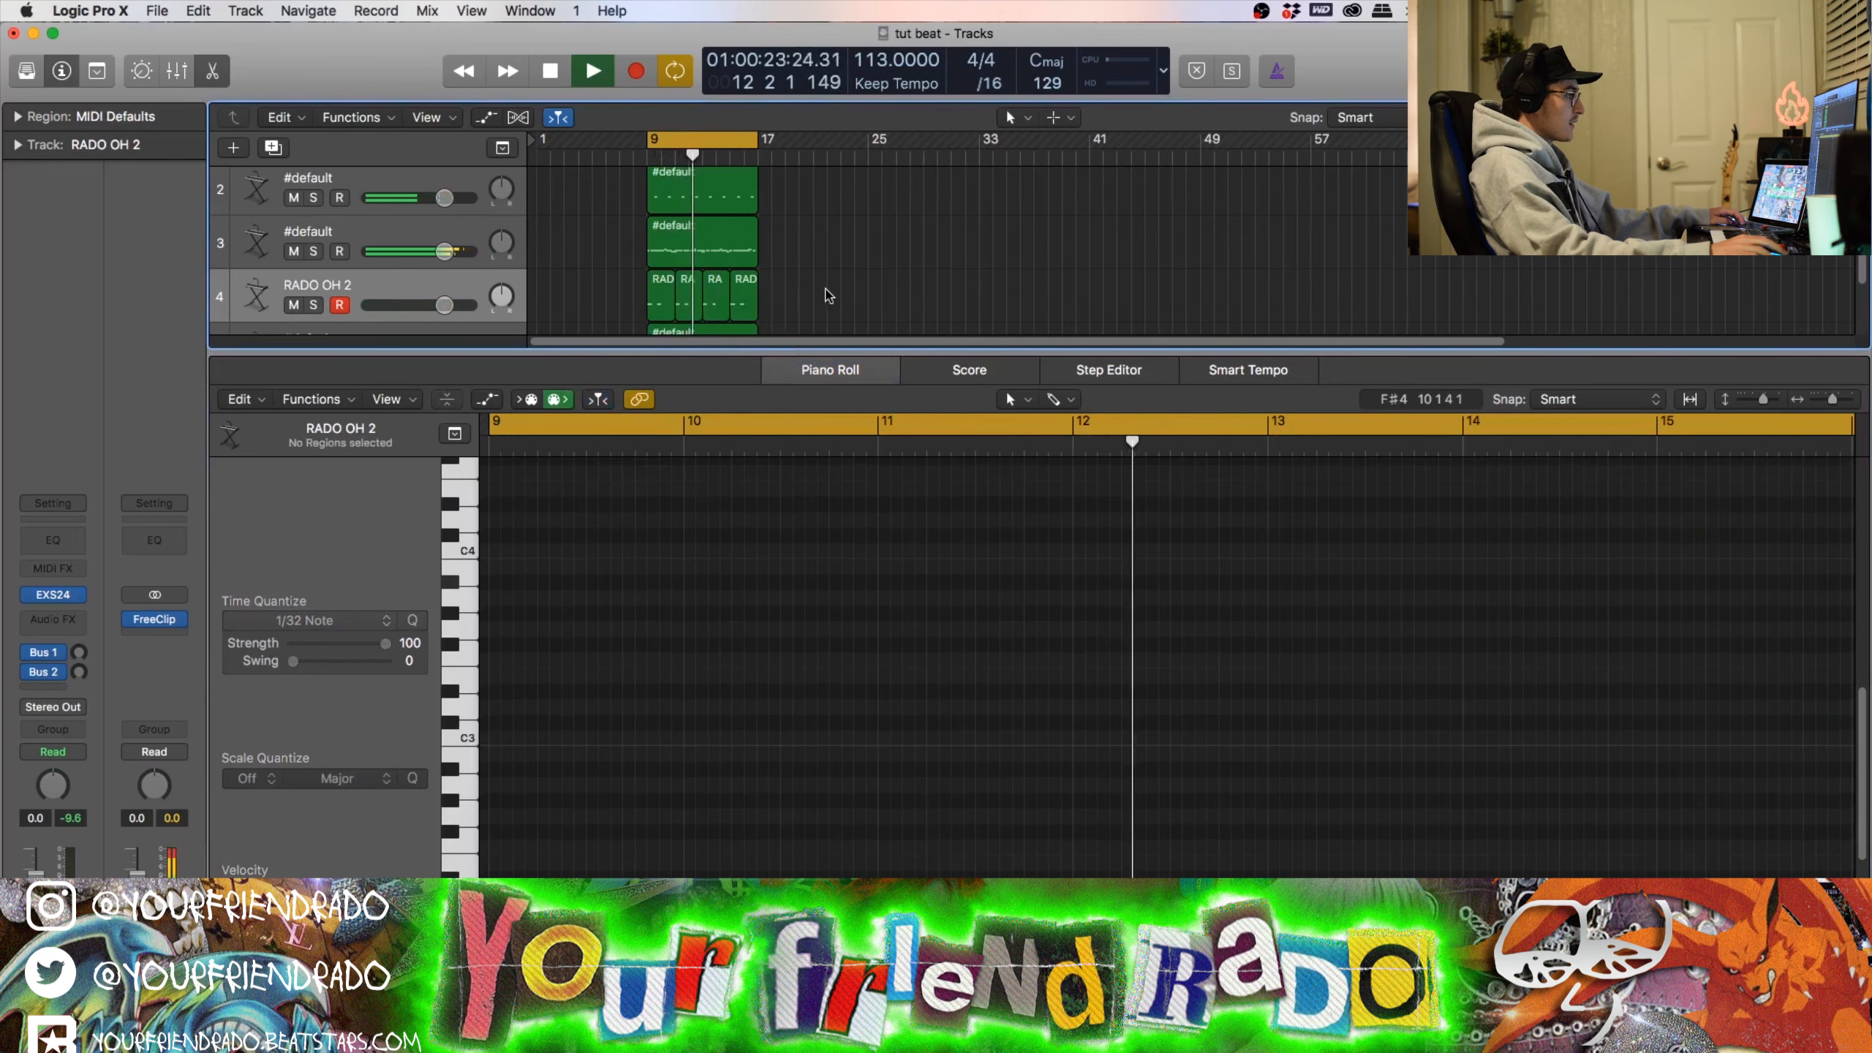
{"action": "key", "text": "e"}
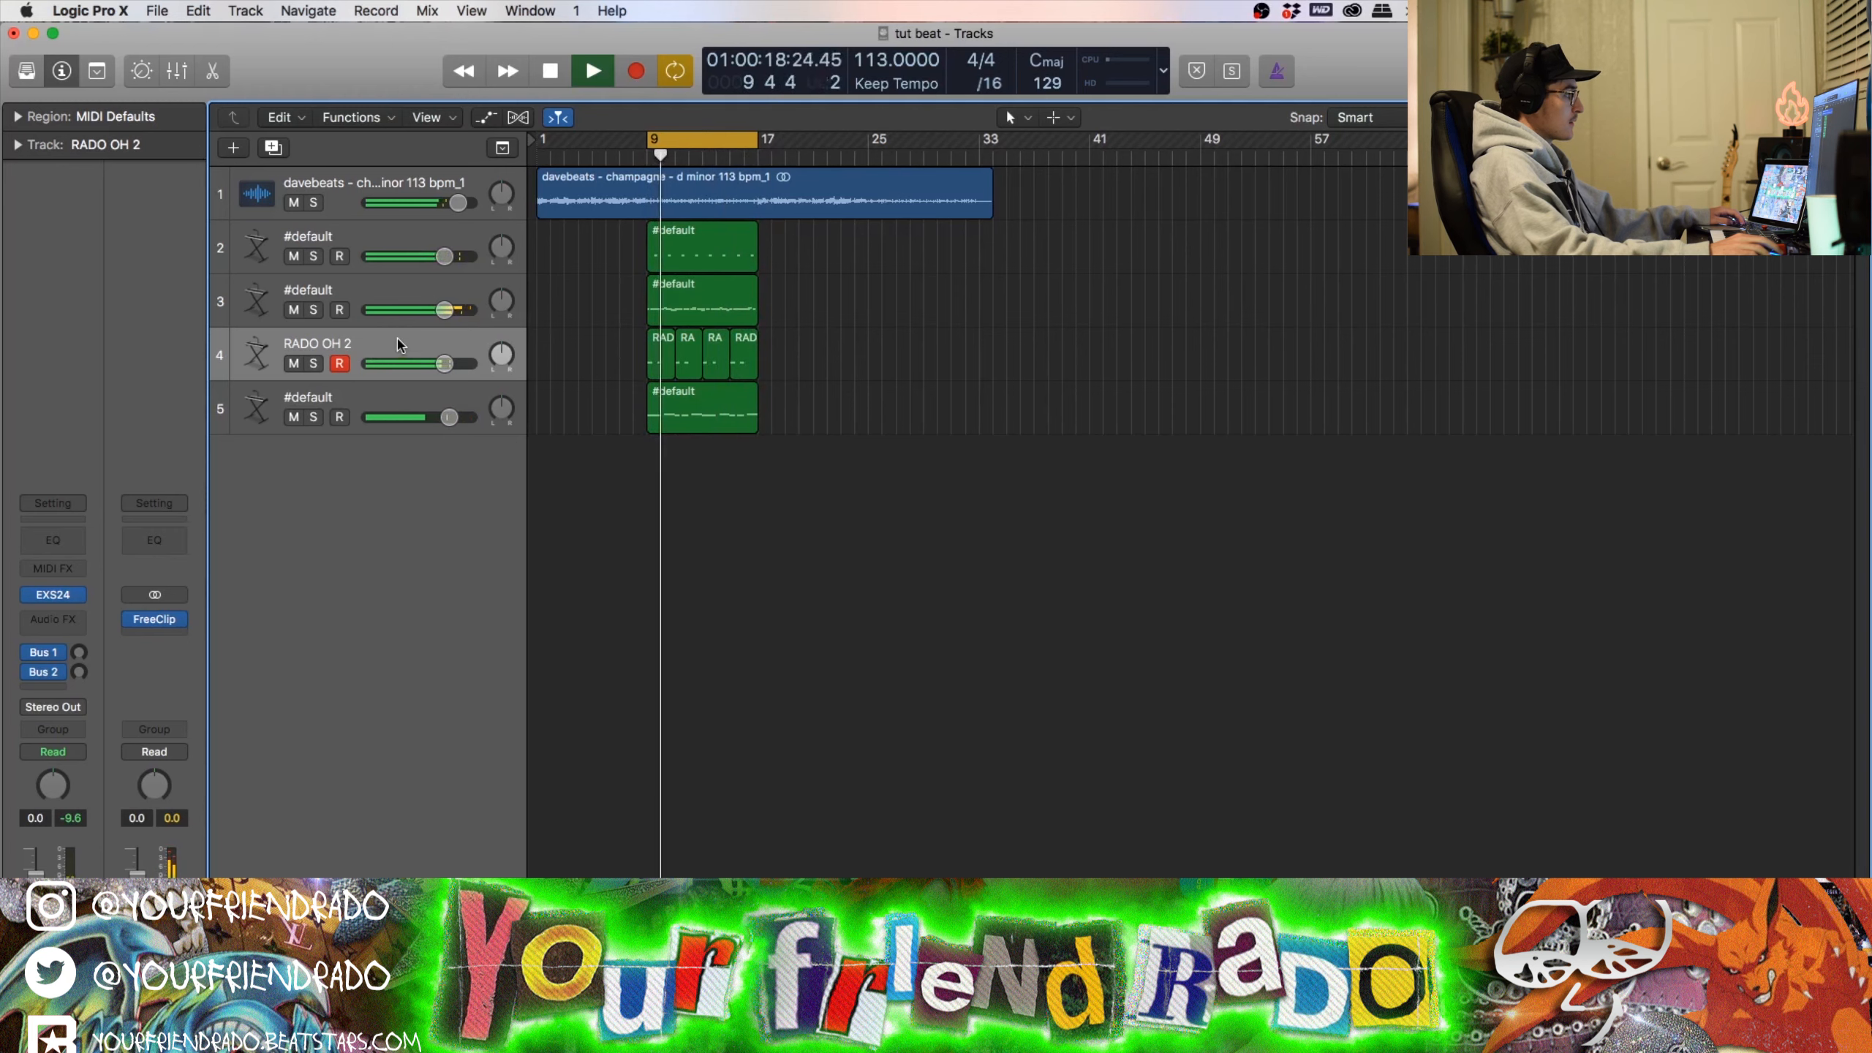
{"action": "key", "text": "space"}
{"action": "key", "text": "space"}
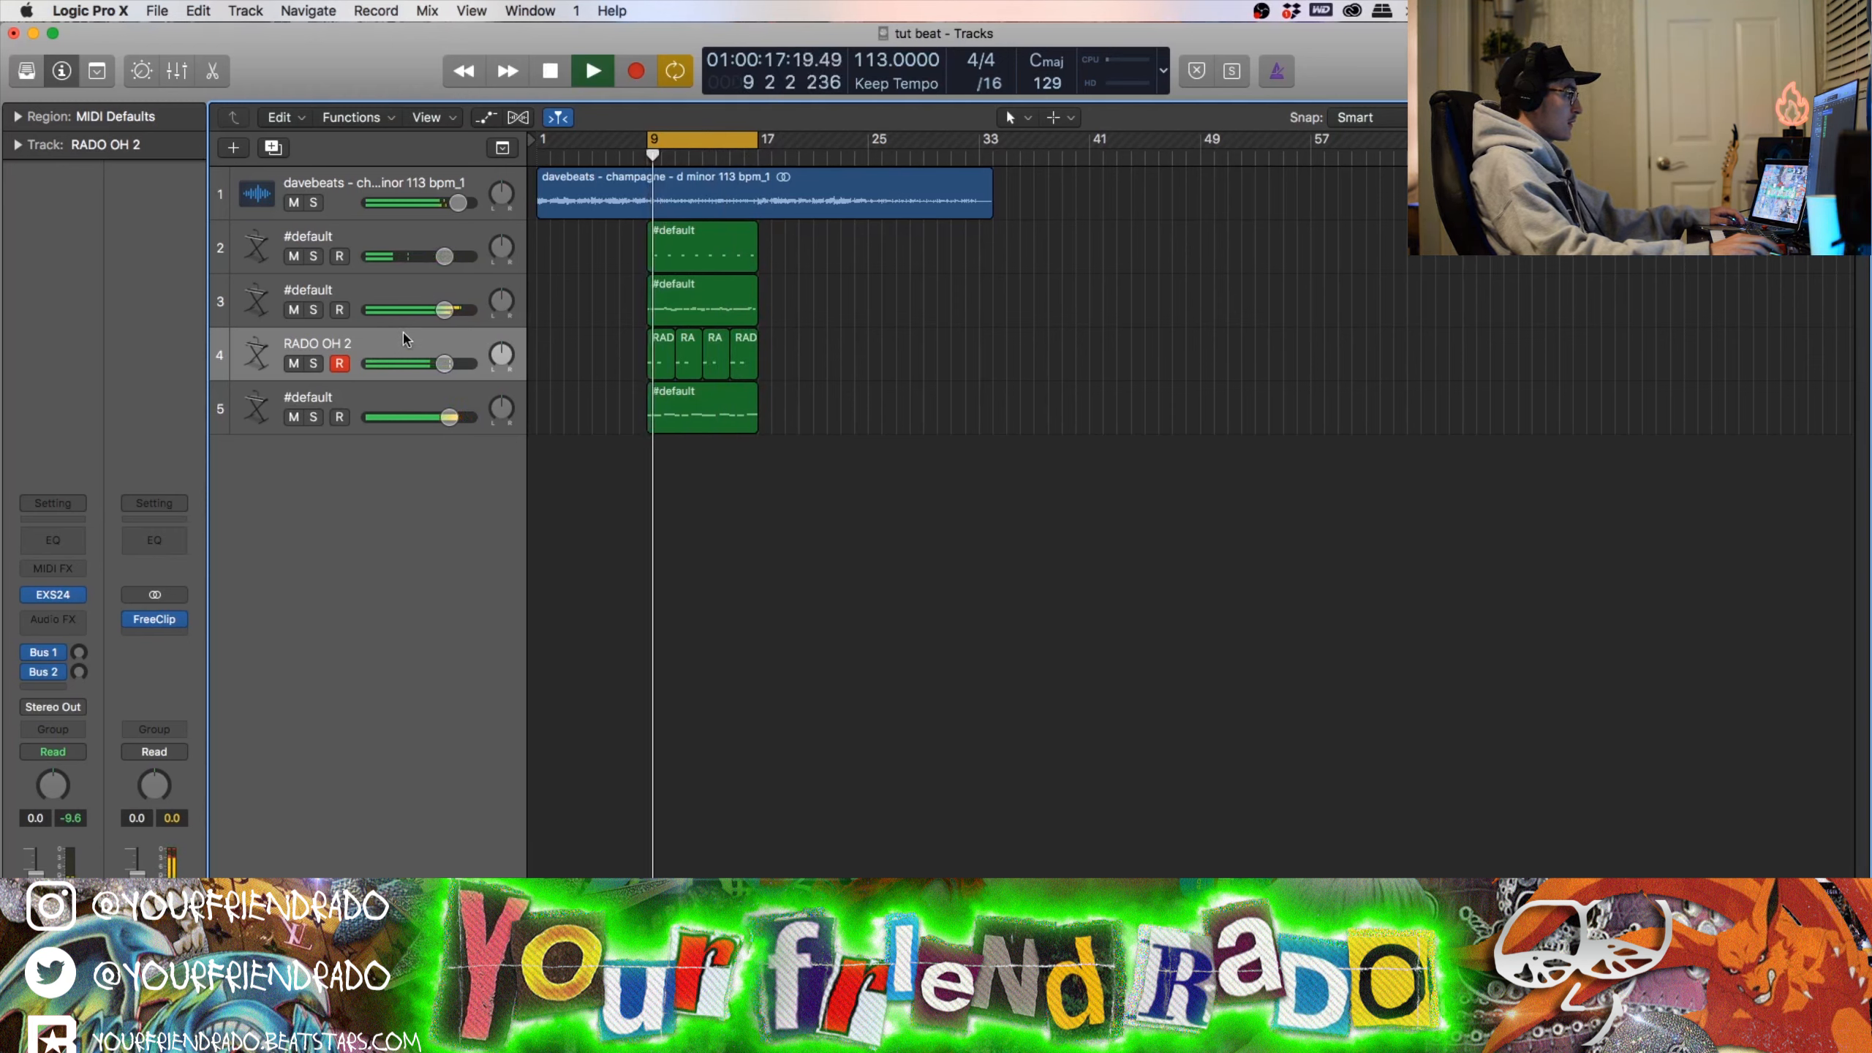
Step: Duplicate the RADO OH 2 track and draw an empty region from bar 9 to bar 17 on the new track
{"action": "key", "text": "super+d"}
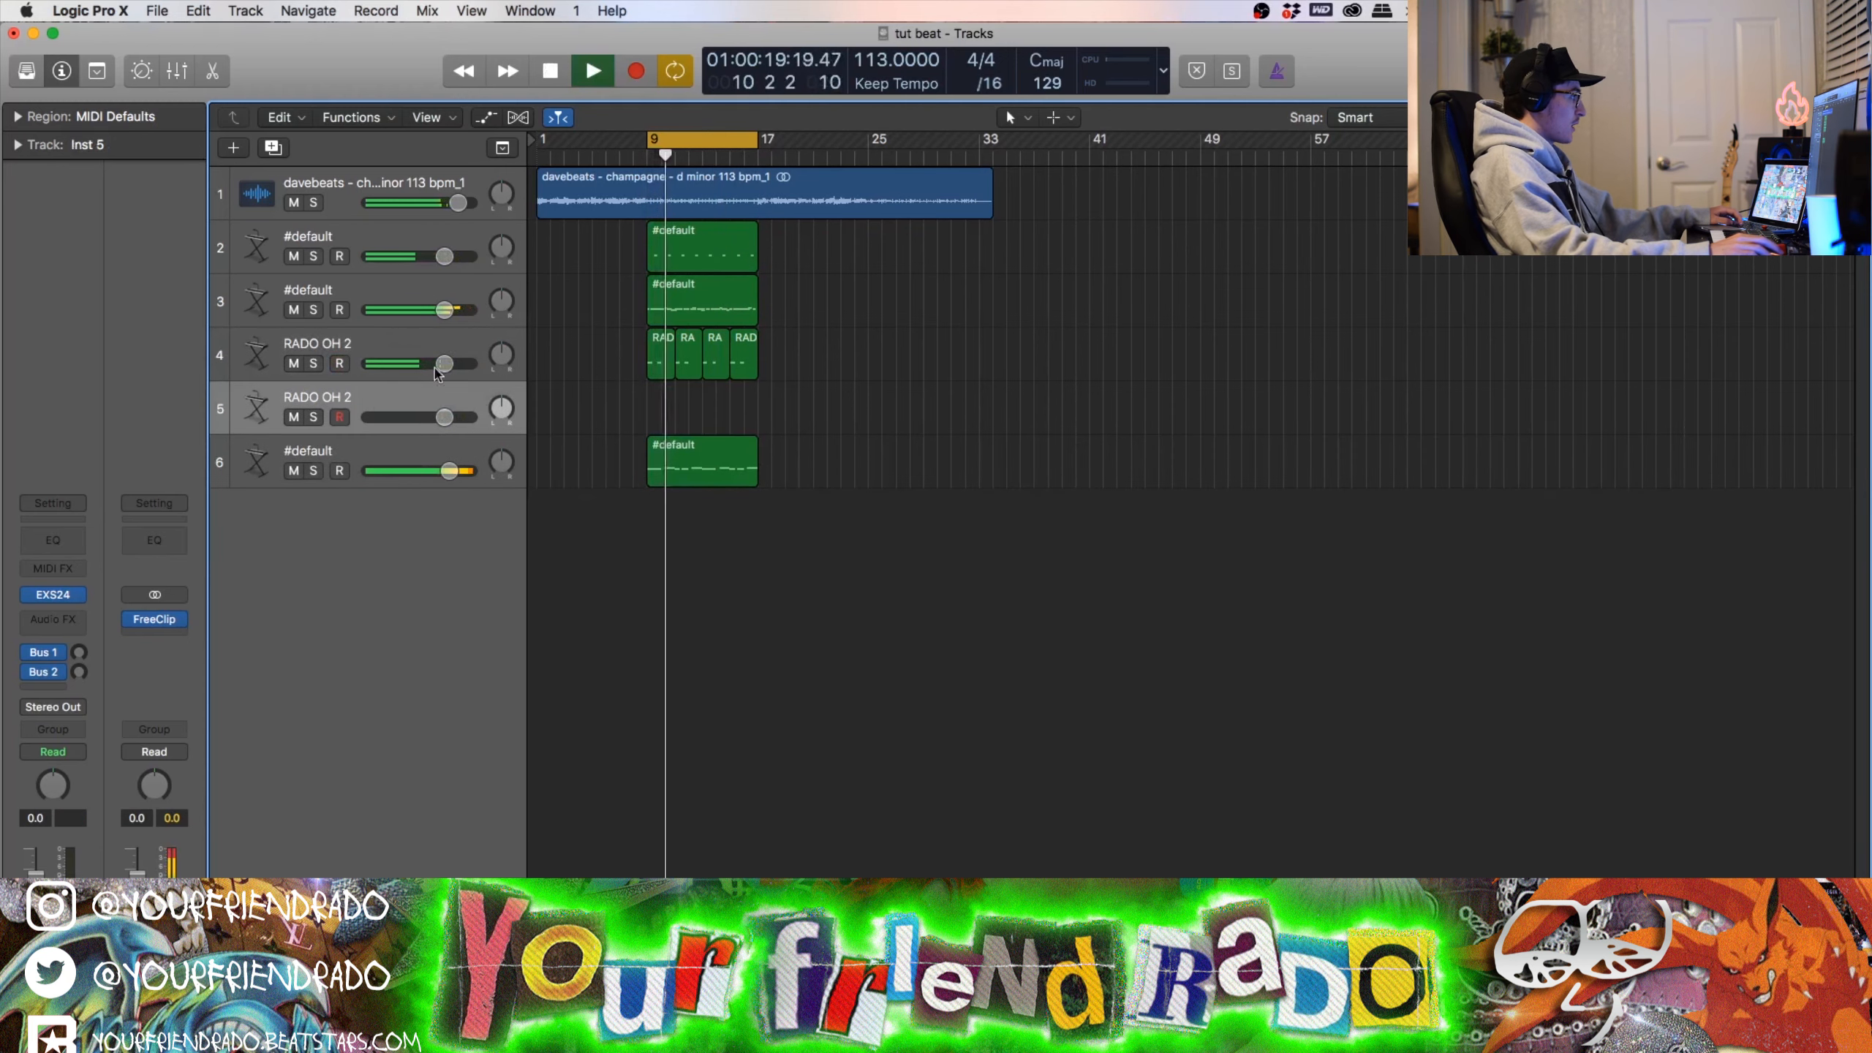
{"action": "key", "text": "t"}
{"action": "left_click", "coordinate": [459, 402]}
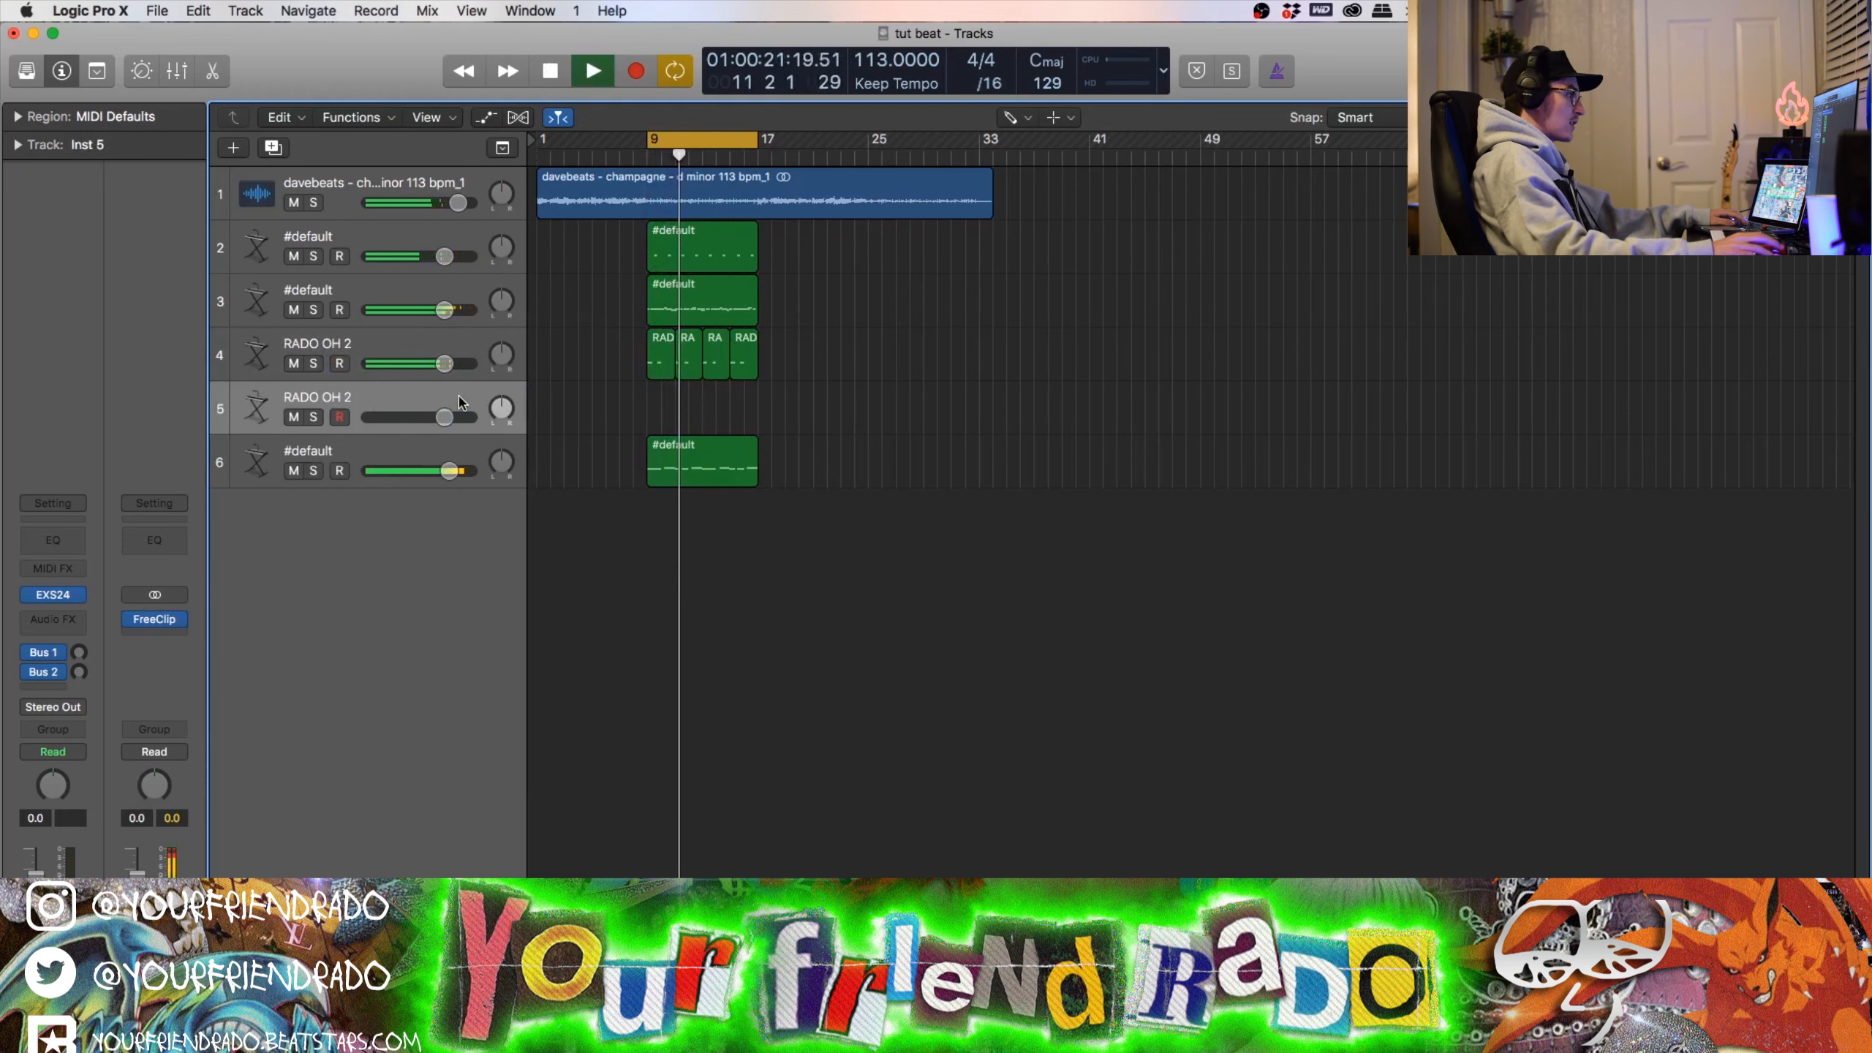
{"action": "left_click", "coordinate": [653, 407]}
{"action": "left_click_drag", "start_coordinate": [666, 421], "coordinate": [752, 421]}
{"action": "key", "text": "t"}
{"action": "left_click", "coordinate": [796, 422]}
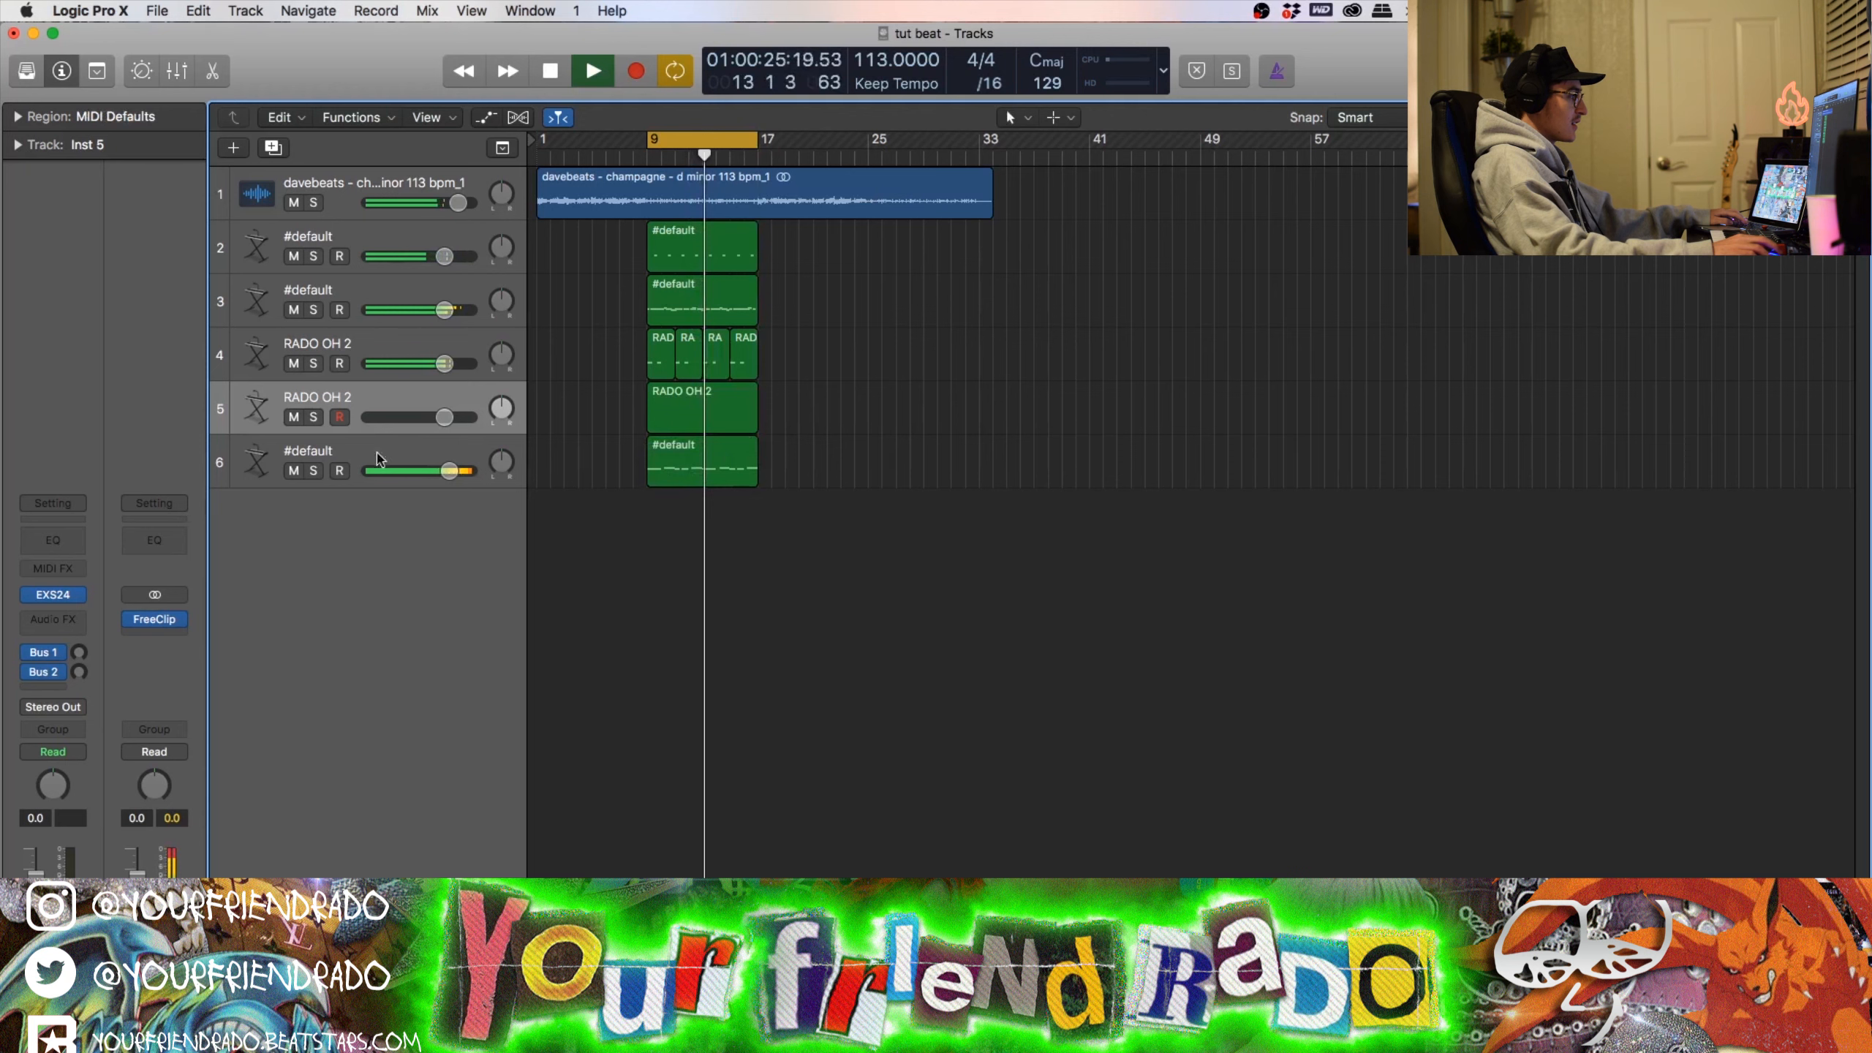
Step: Load the RADO BONGO 1 instrument into the duplicated track's EXS24 sampler while the beat plays
{"action": "mouse_move", "coordinate": [56, 594]}
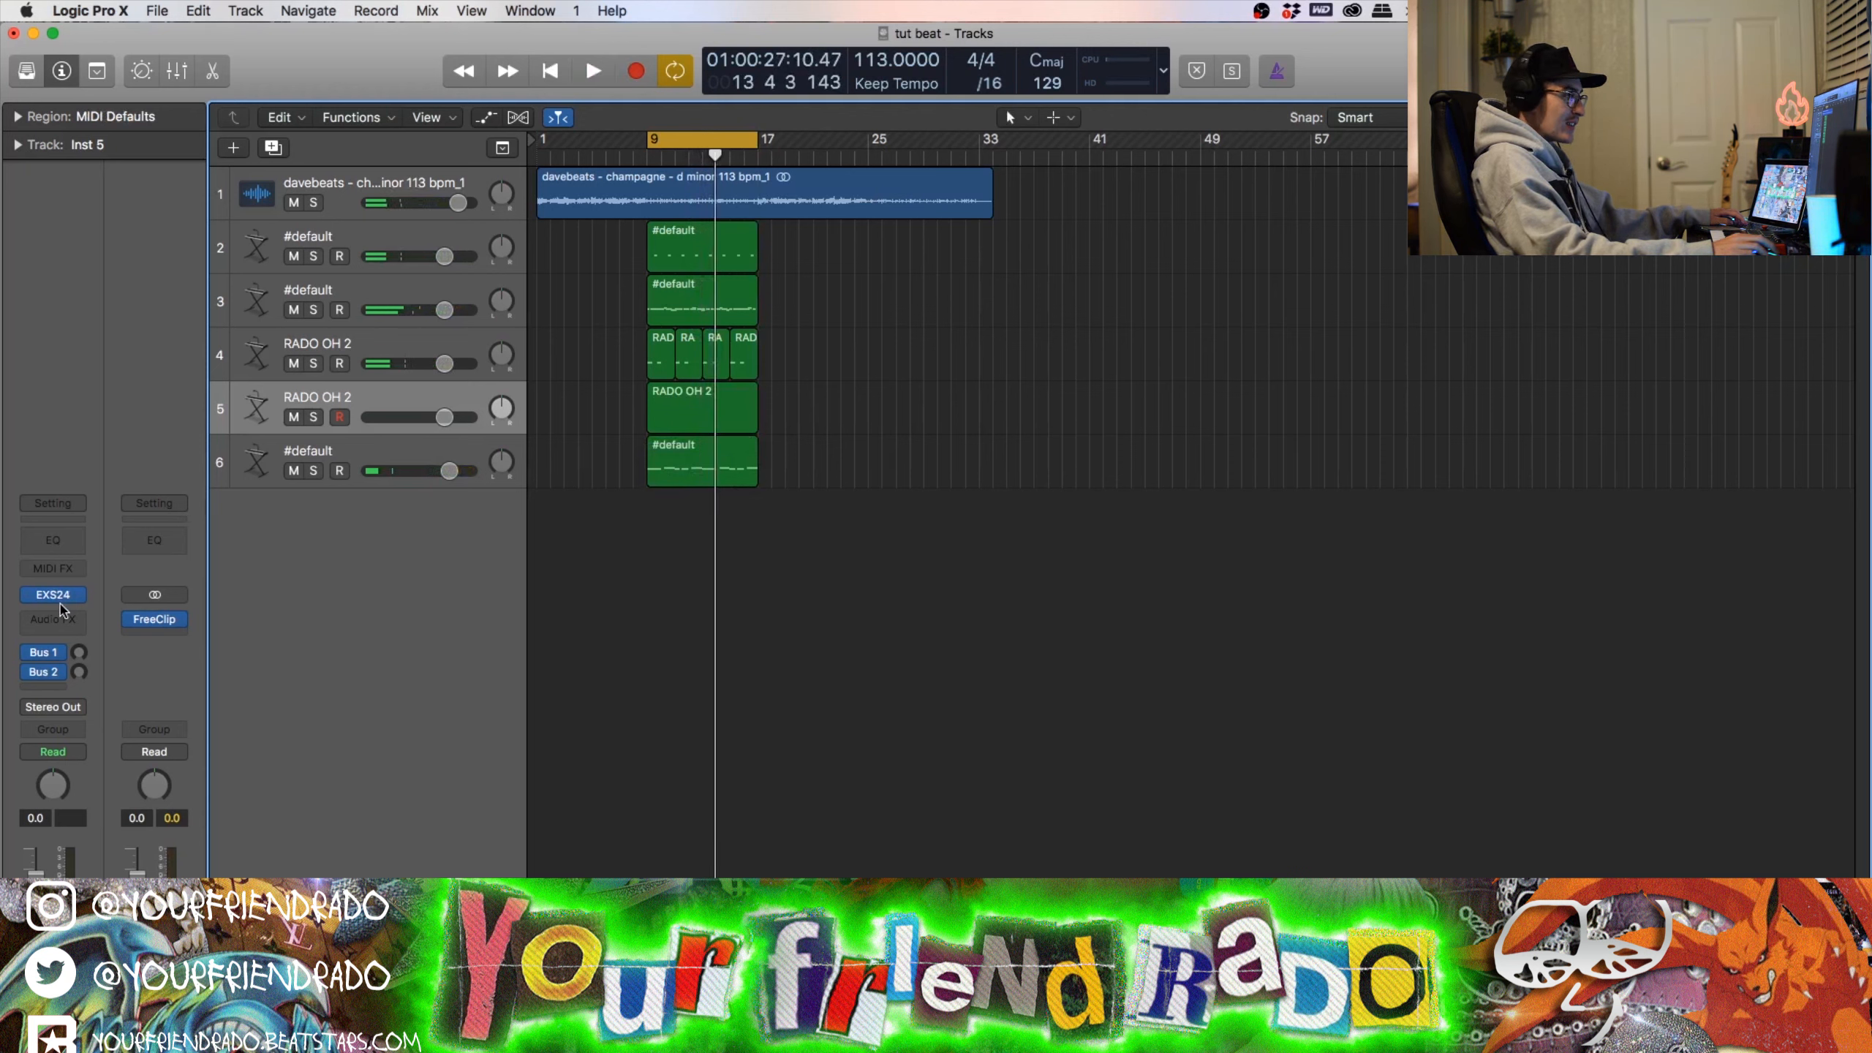
{"action": "key", "text": "space"}
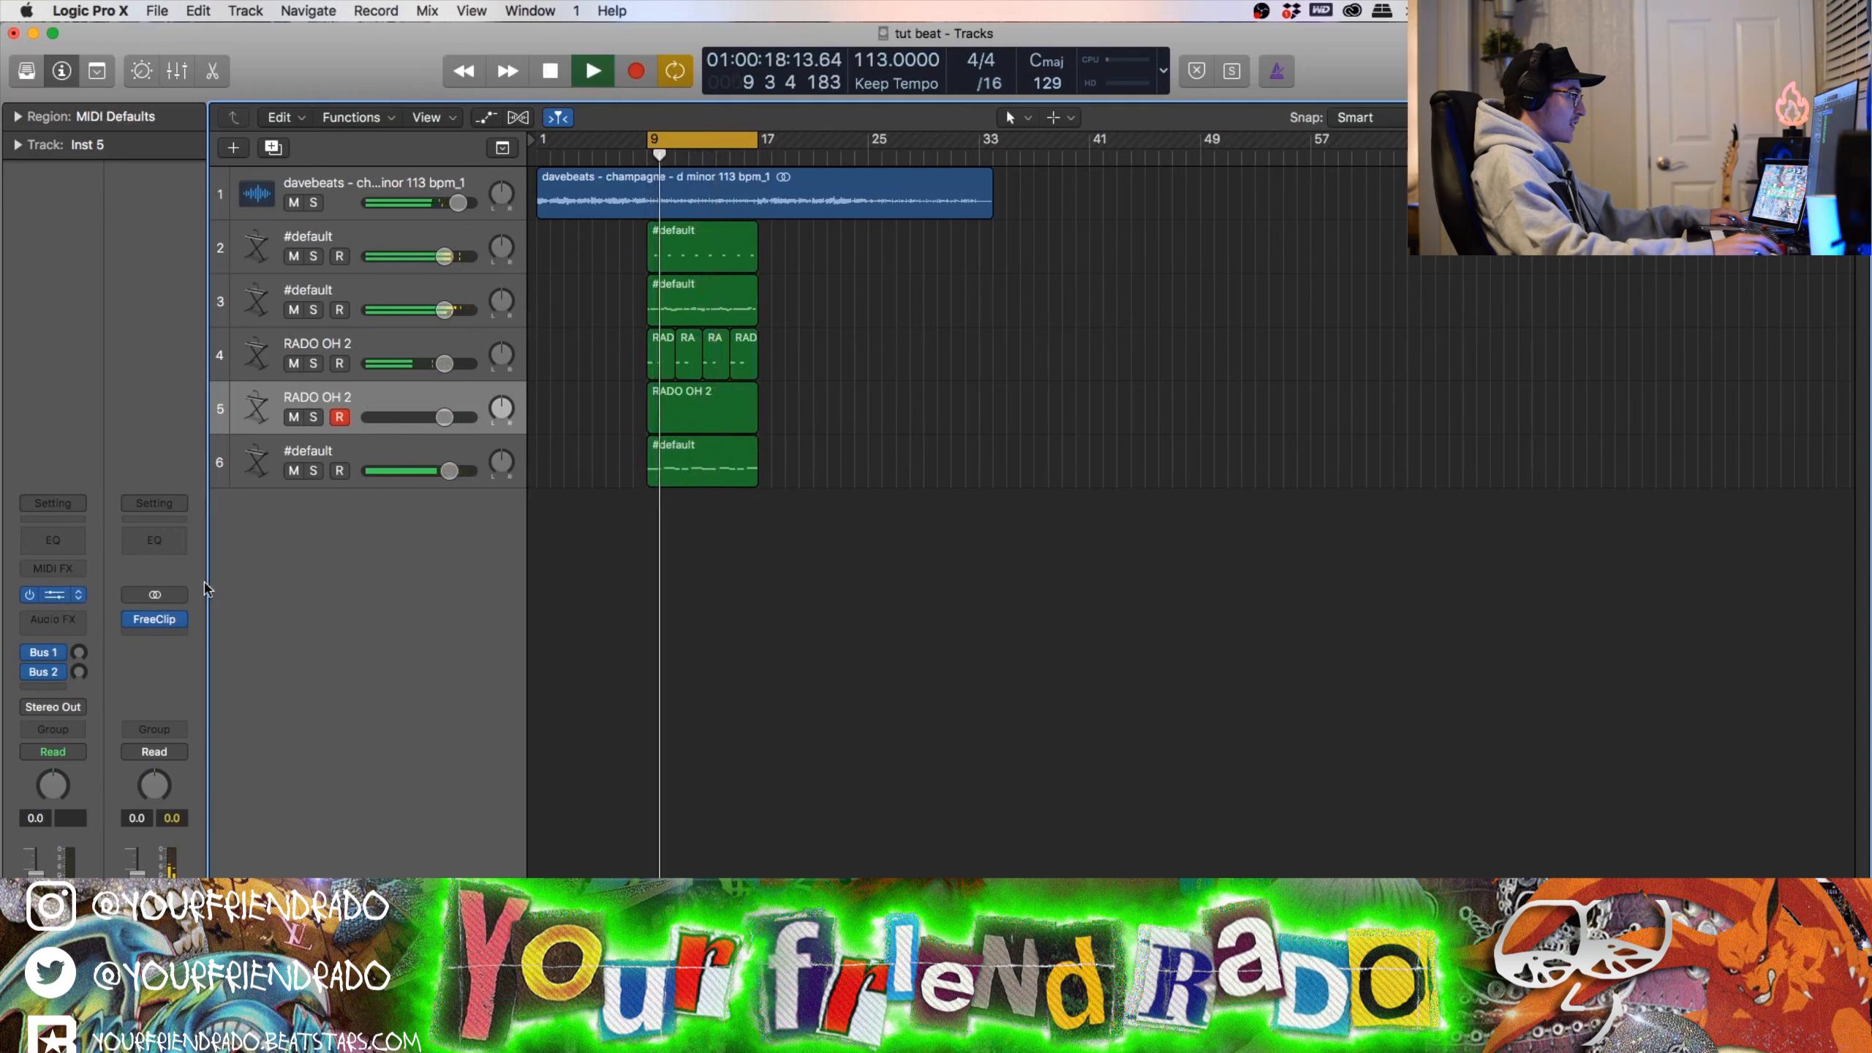
{"action": "left_click", "coordinate": [54, 595]}
{"action": "left_click", "coordinate": [402, 149]}
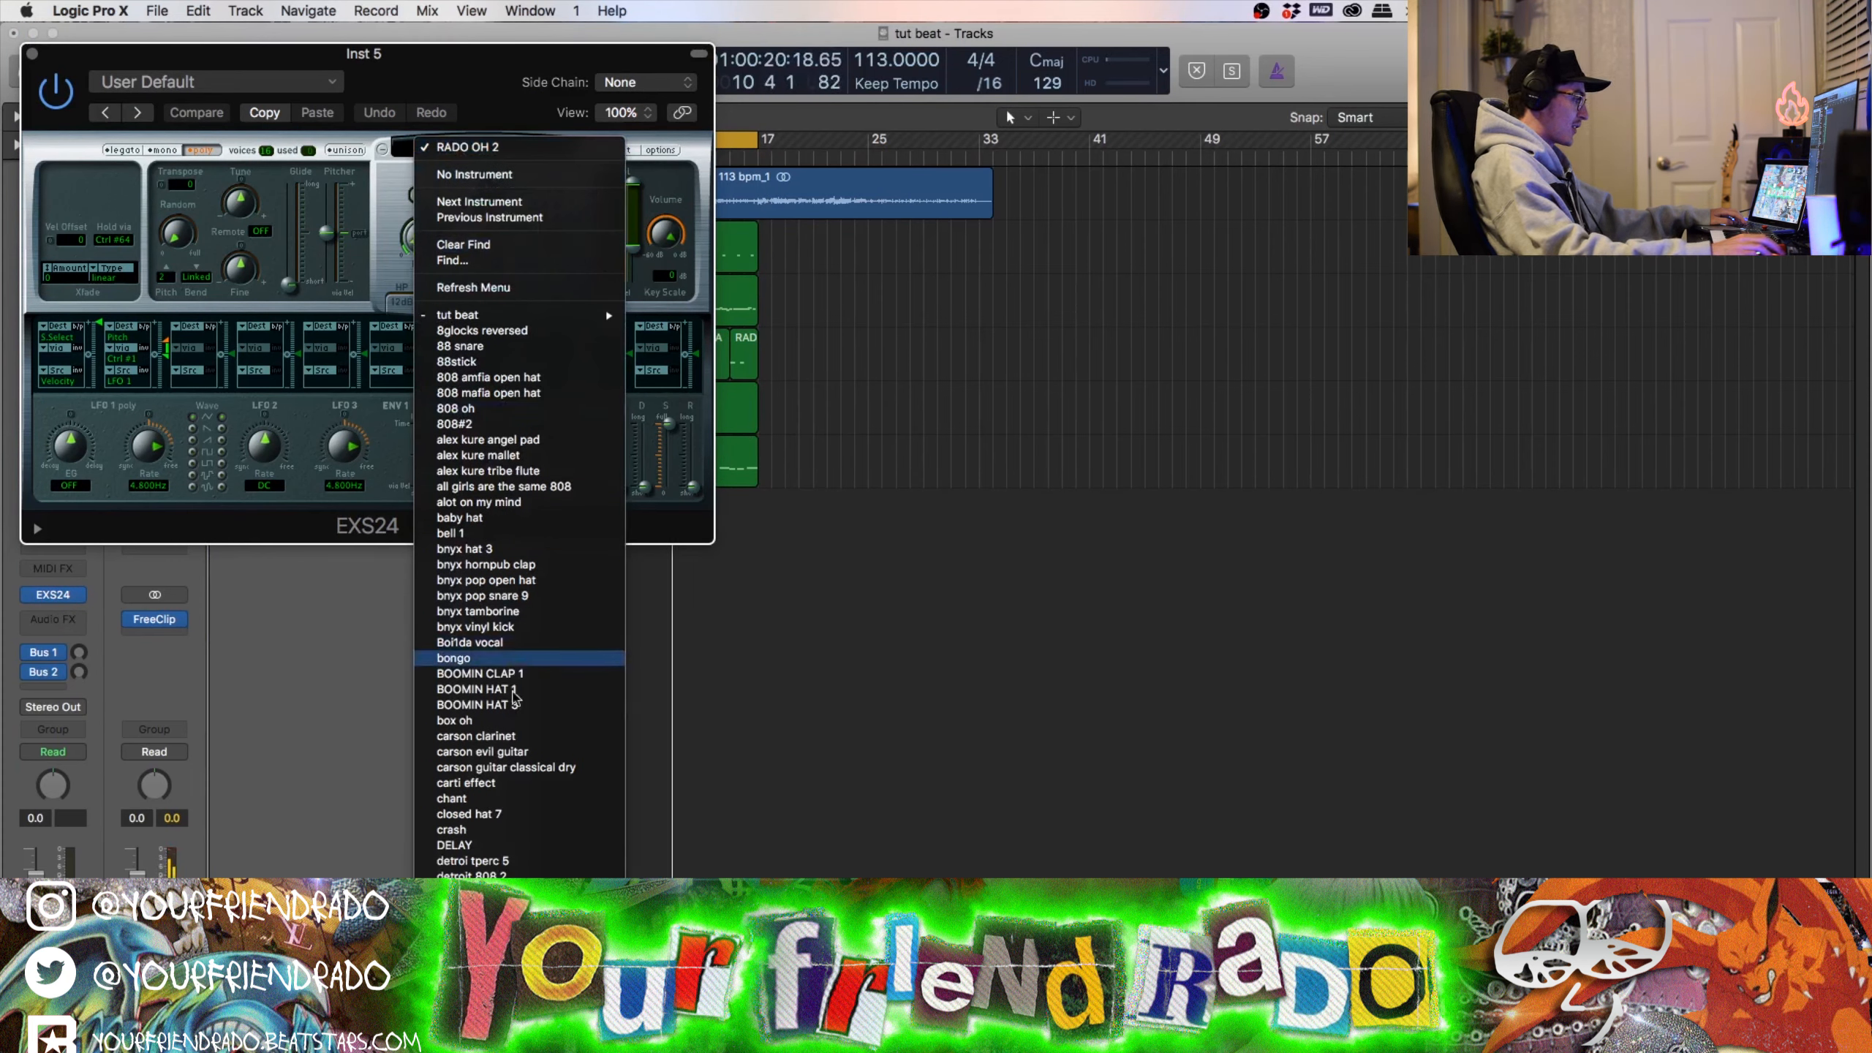
{"action": "scroll", "coordinate": [517, 517], "scroll_direction": "down", "scroll_amount": 5}
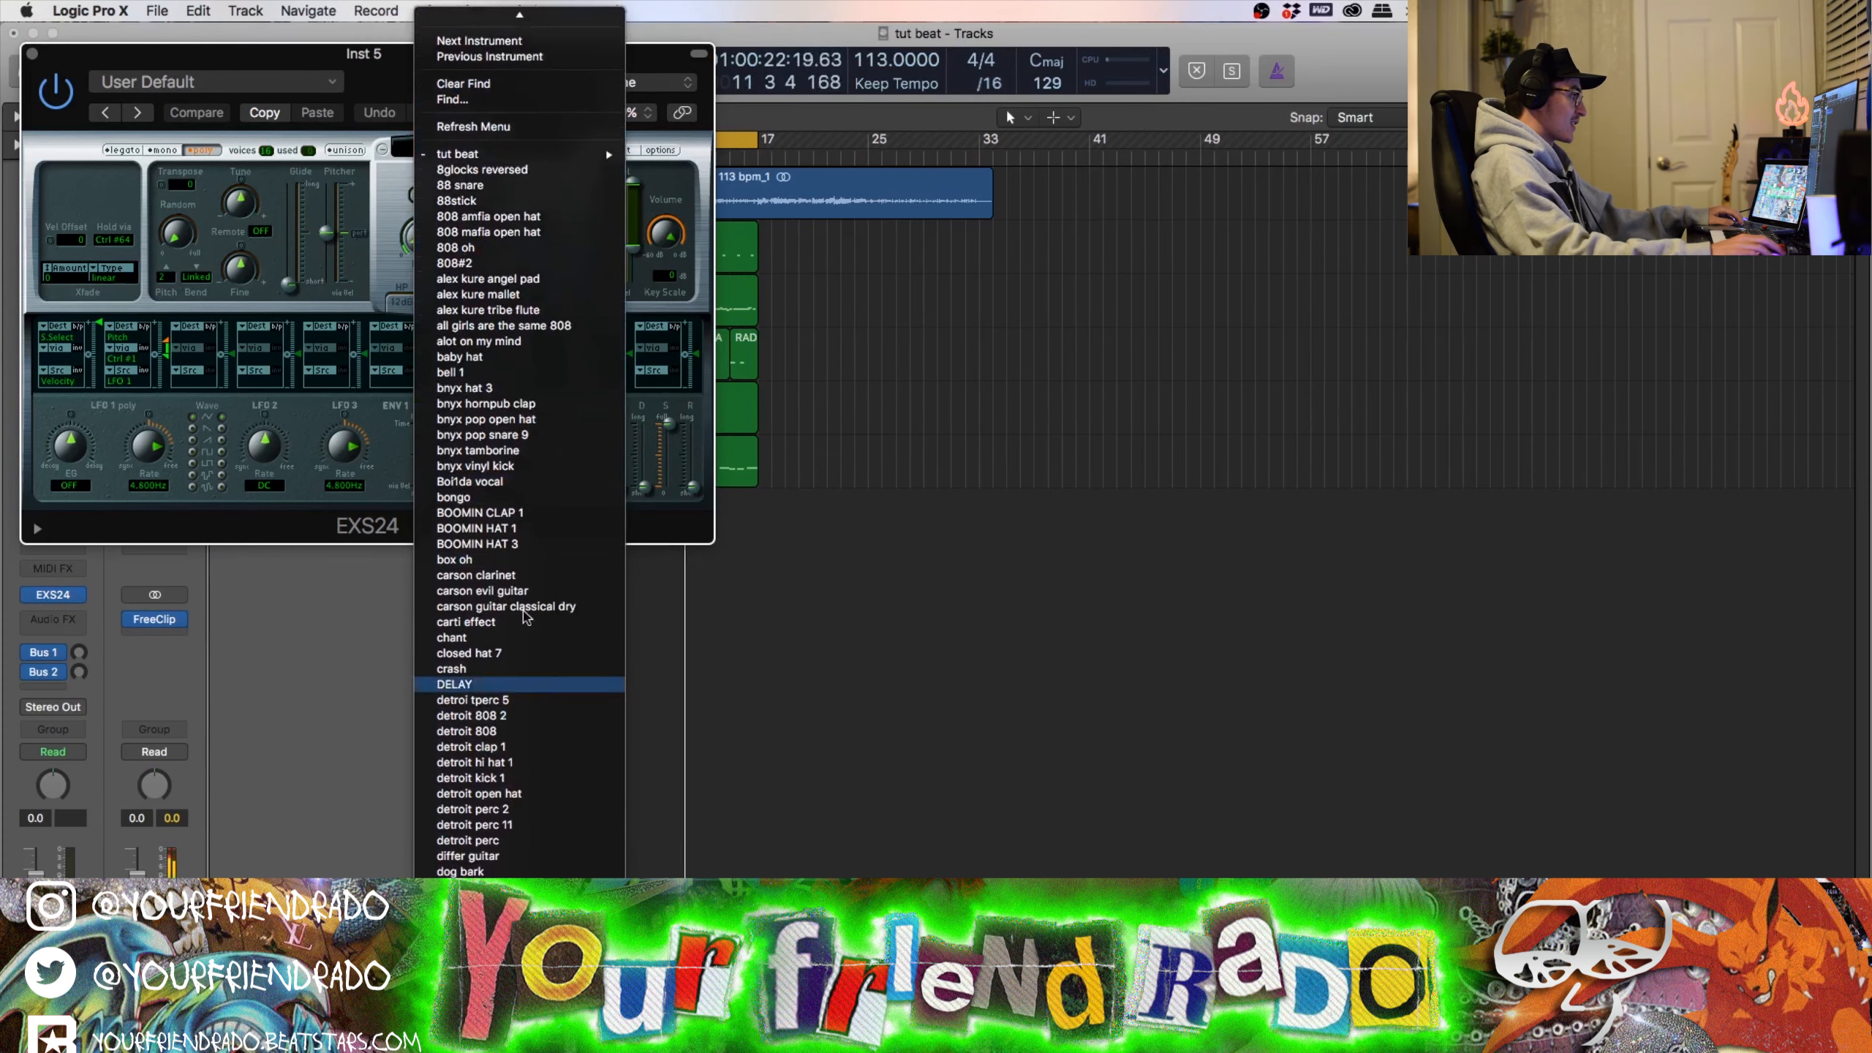
{"action": "scroll", "coordinate": [516, 443], "scroll_direction": "down", "scroll_amount": 9}
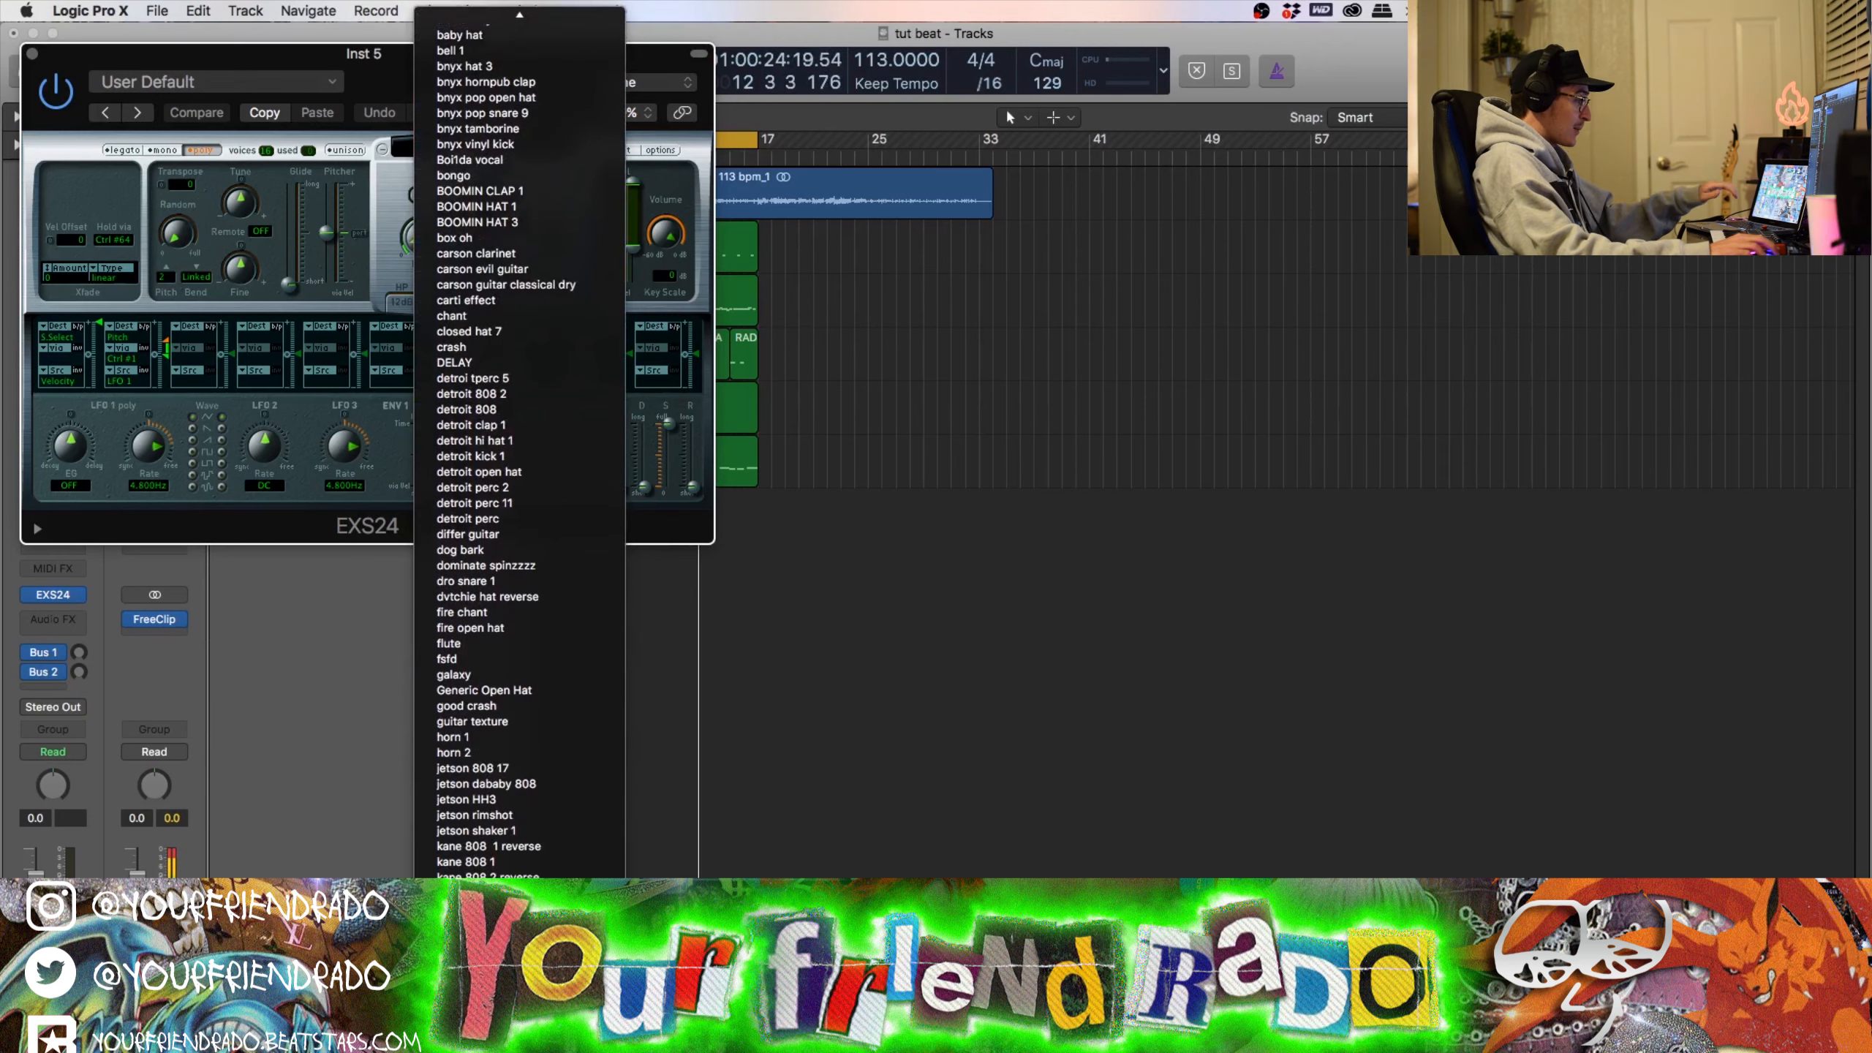
{"action": "scroll", "coordinate": [523, 756], "scroll_direction": "down", "scroll_amount": 20}
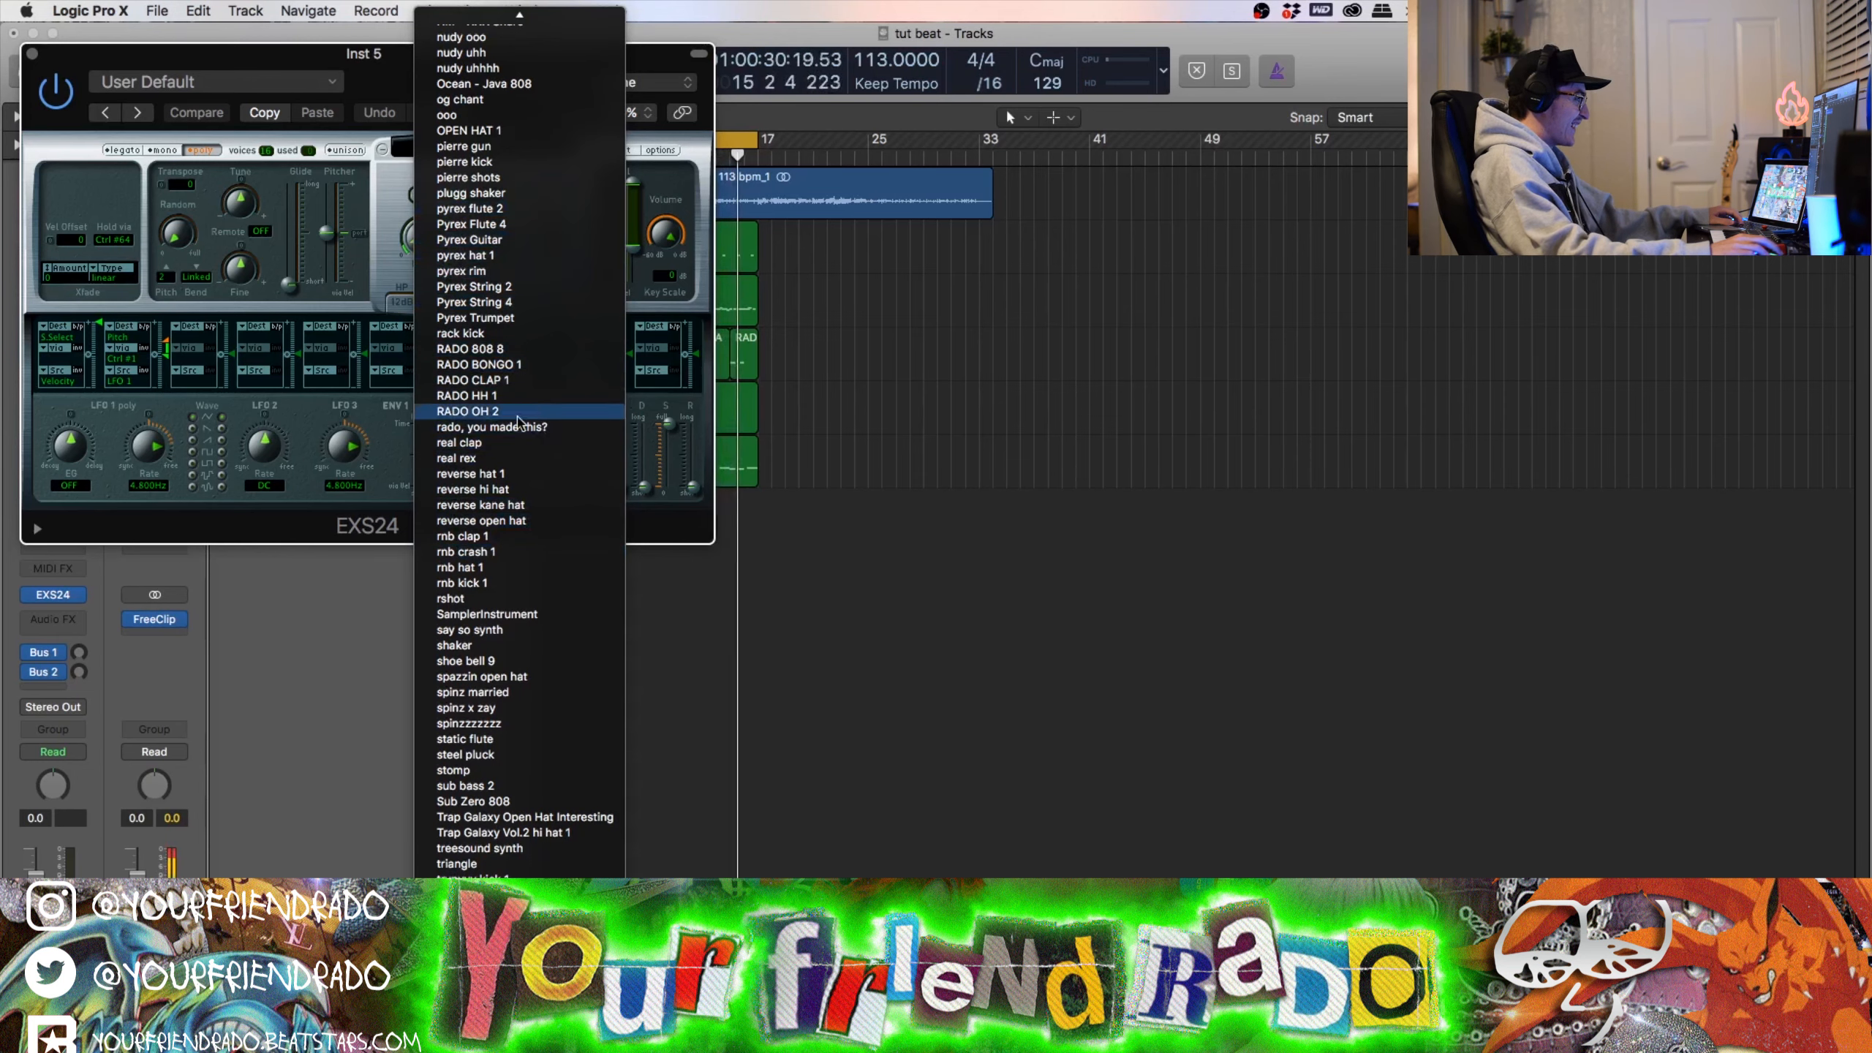
{"action": "left_click", "coordinate": [501, 365]}
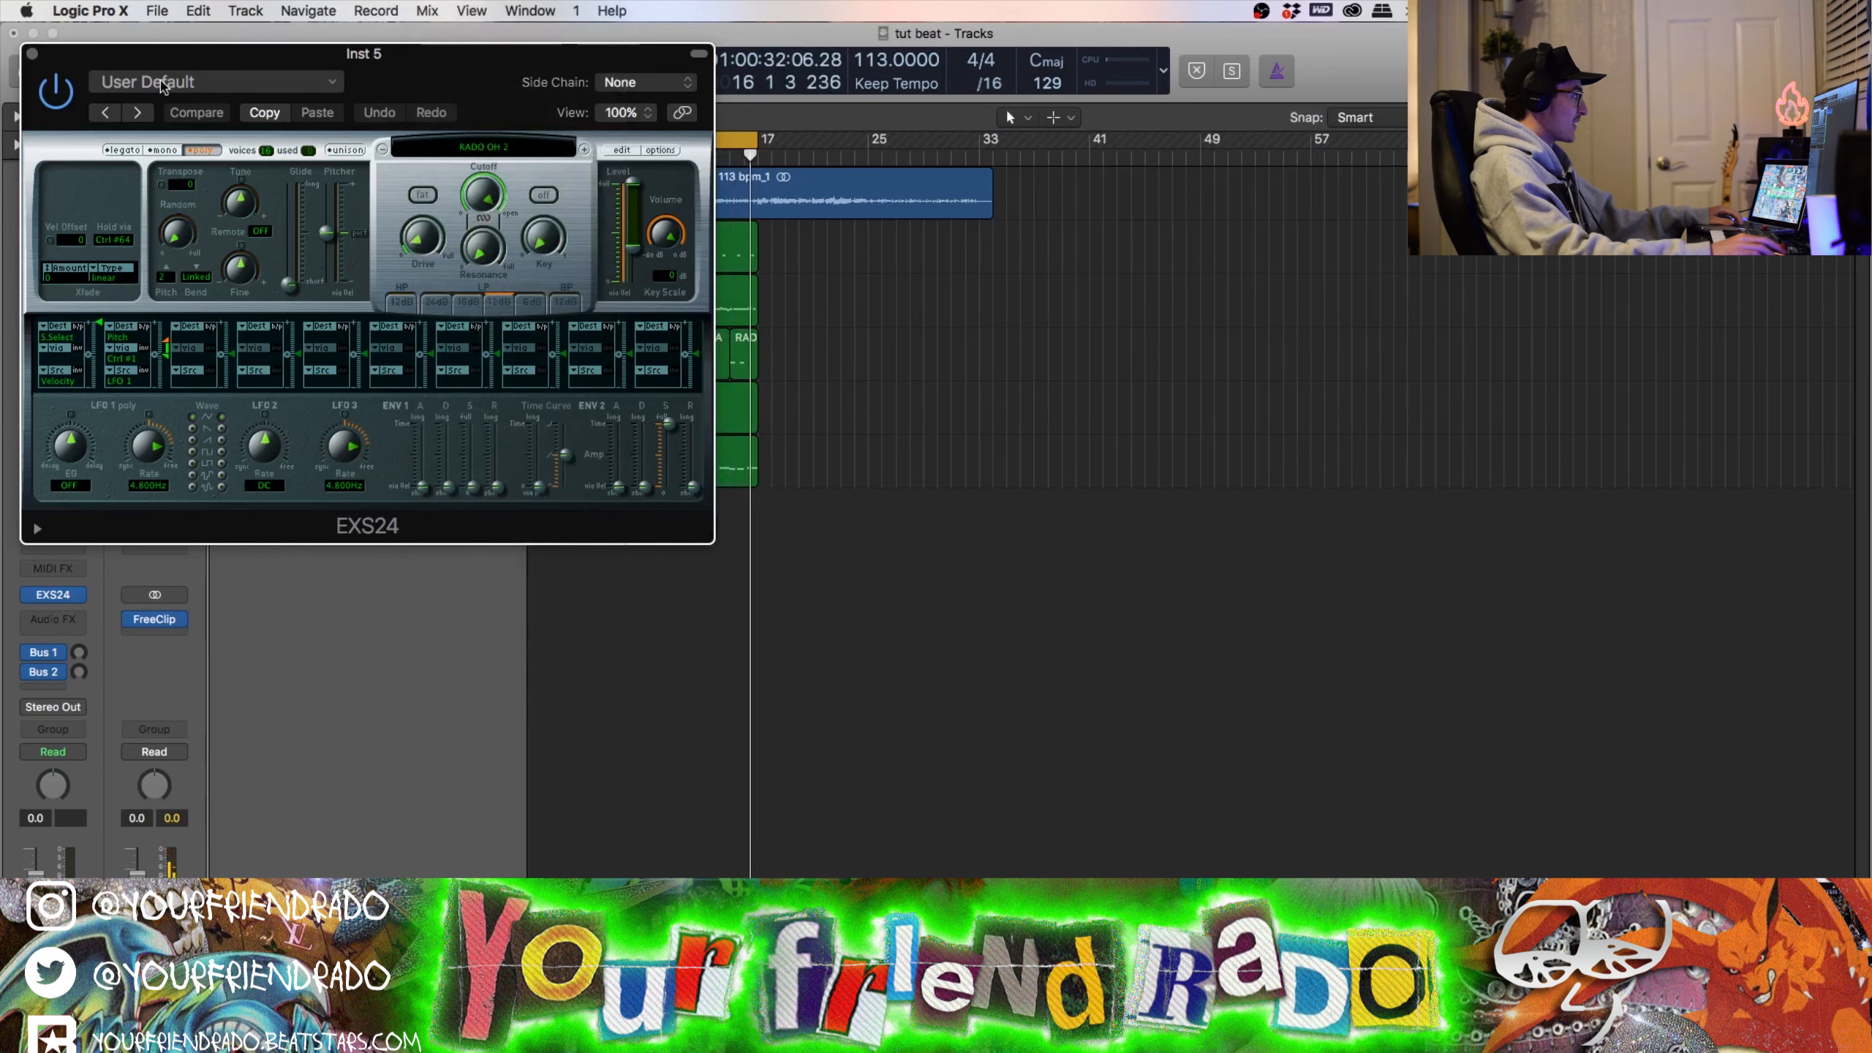
{"action": "left_click", "coordinate": [31, 54]}
Step: Draw a C3 bongo note an eighth after the start of bar 9 and shorten it to end on beat 2
{"action": "double_click", "coordinate": [699, 415]}
{"action": "key", "text": "t"}
{"action": "key", "text": "p"}
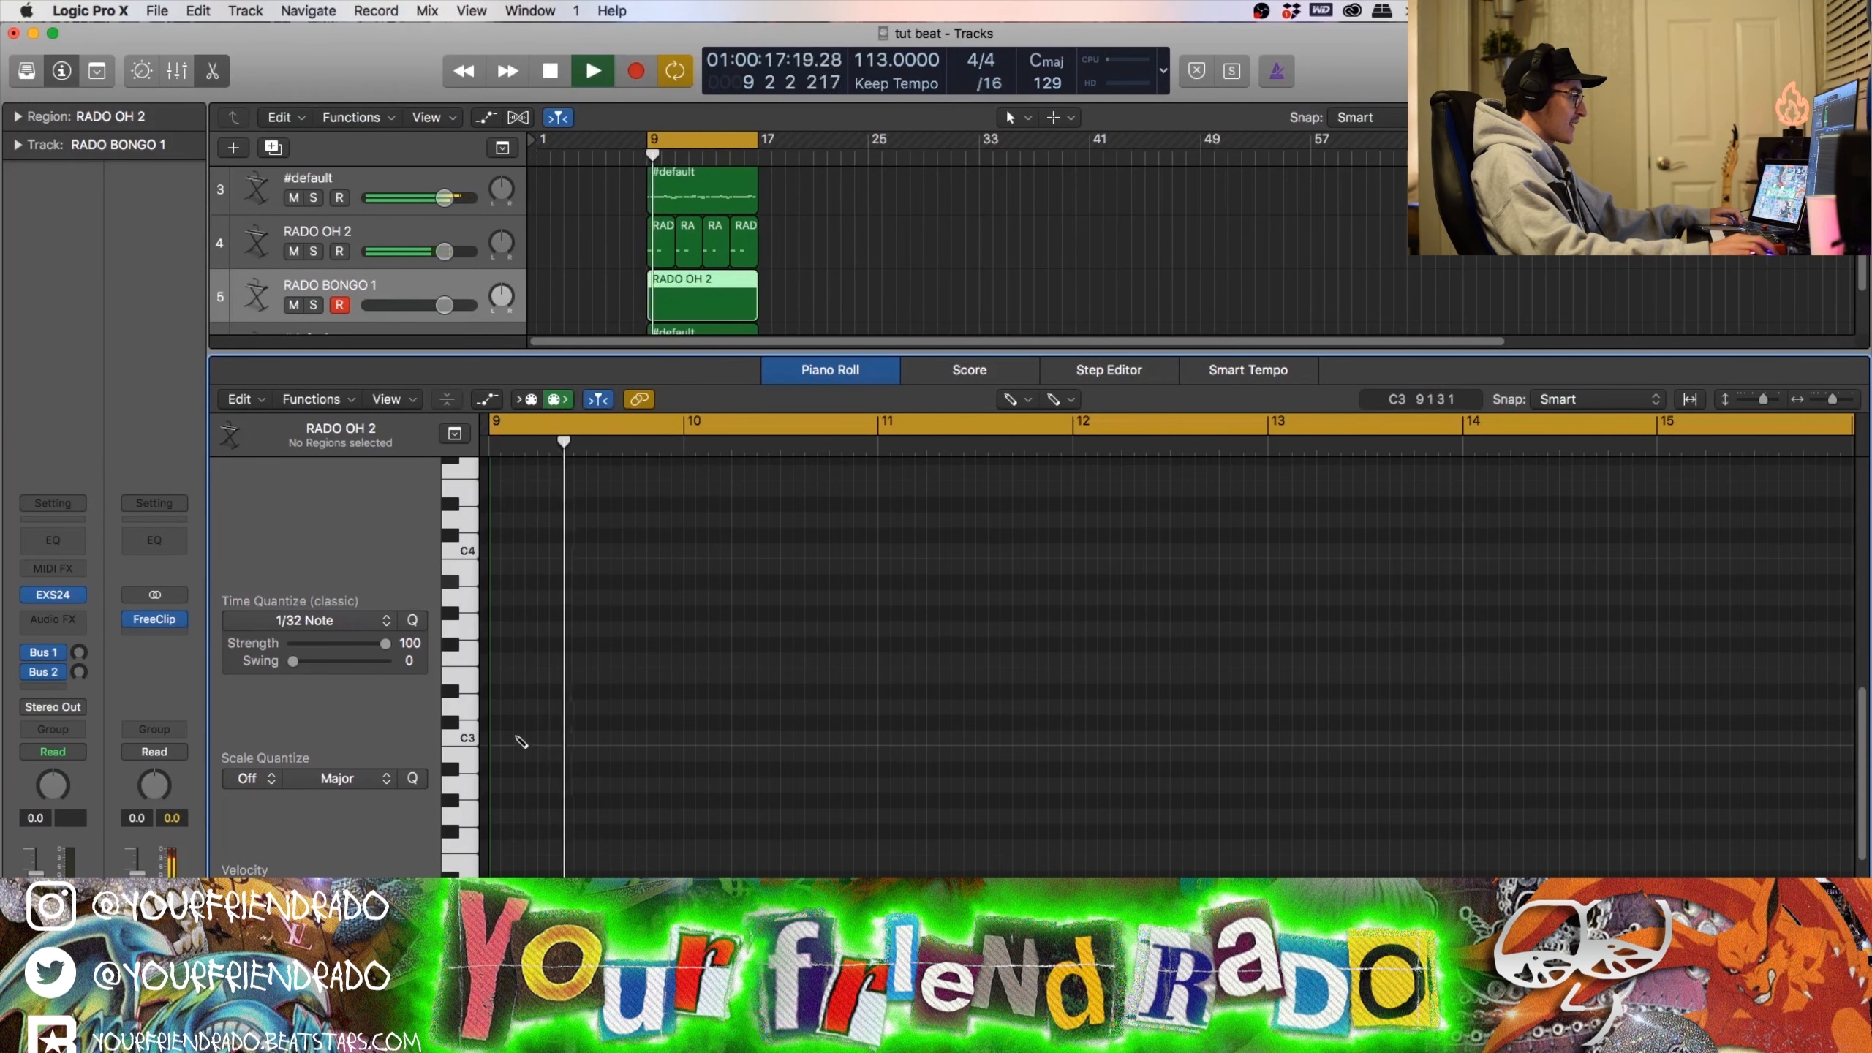
{"action": "left_click", "coordinate": [517, 737]}
{"action": "left_click_drag", "start_coordinate": [559, 737], "coordinate": [537, 737]}
Step: Shorten the bongo region to two bars and repeat it three times up to bar 17, closing the note editor
{"action": "left_click_drag", "start_coordinate": [756, 298], "coordinate": [661, 305]}
{"action": "key", "text": "super+r"}
{"action": "key", "text": "super+r"}
{"action": "key", "text": "super+r"}
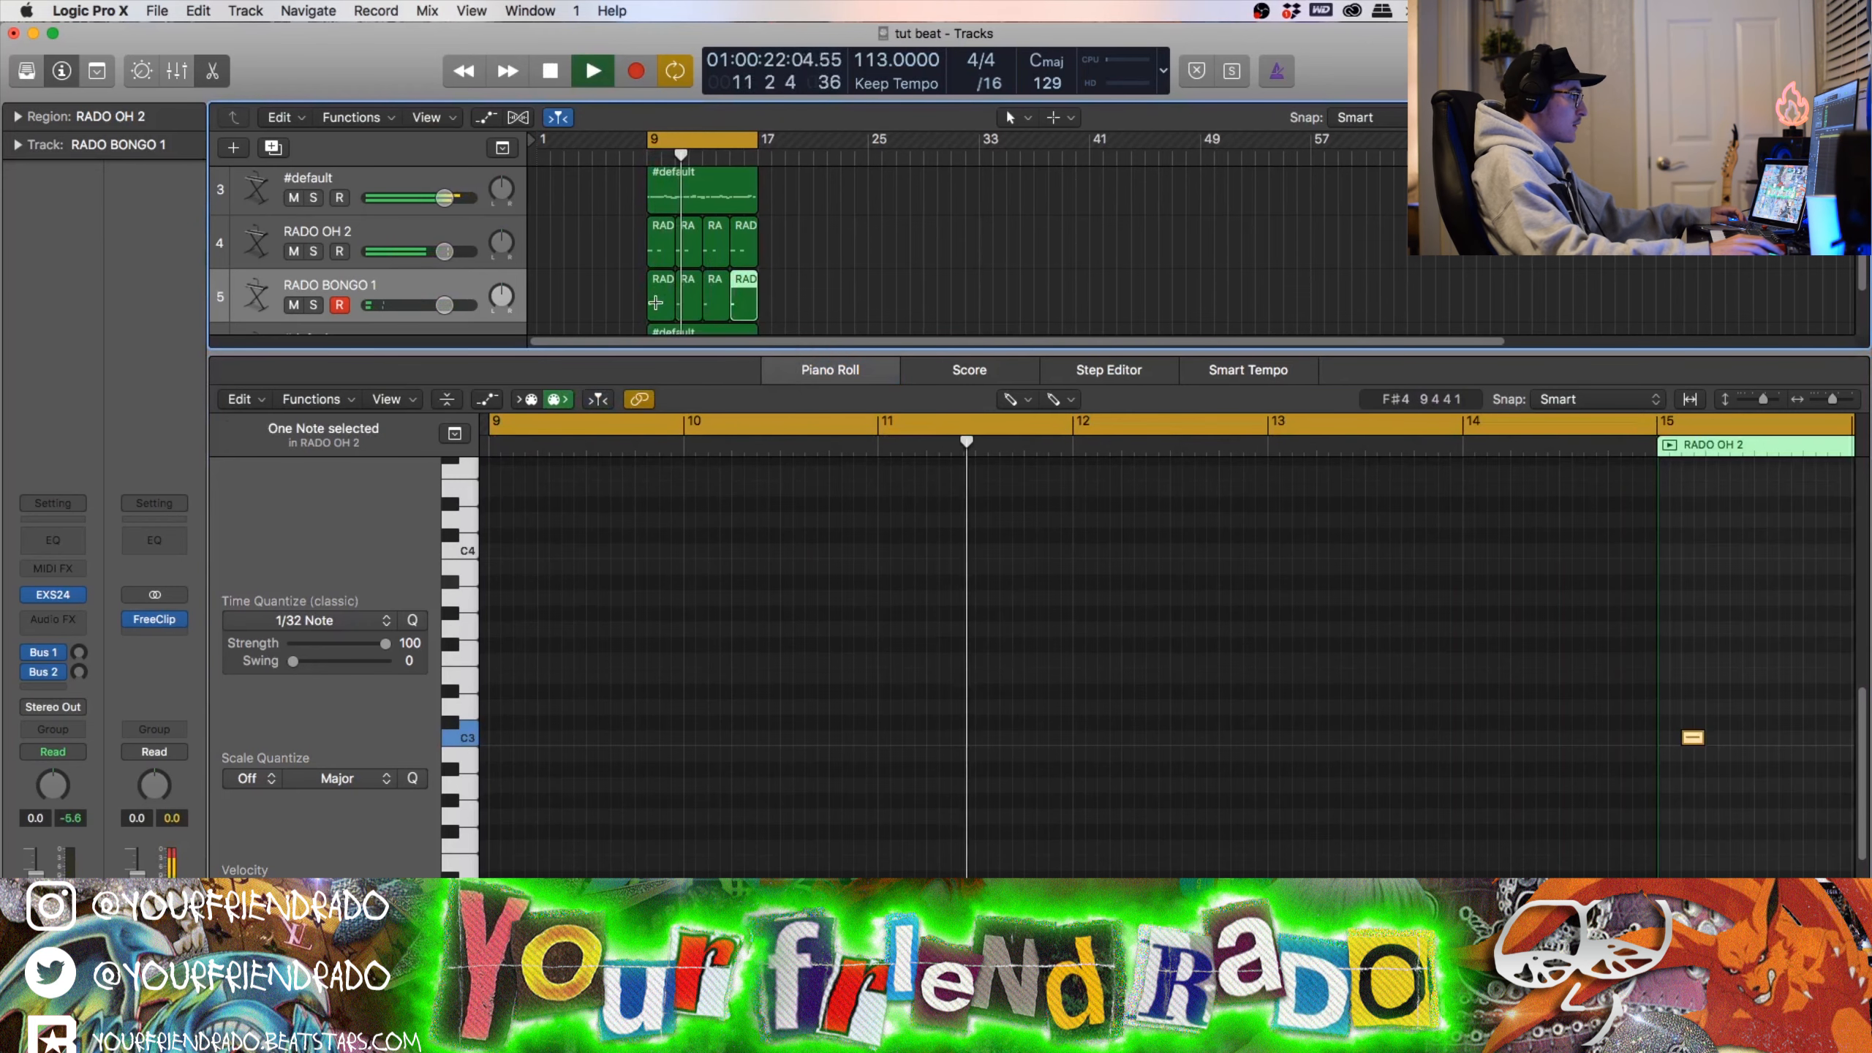
{"action": "right_click", "coordinate": [794, 308]}
{"action": "left_click", "coordinate": [800, 280]}
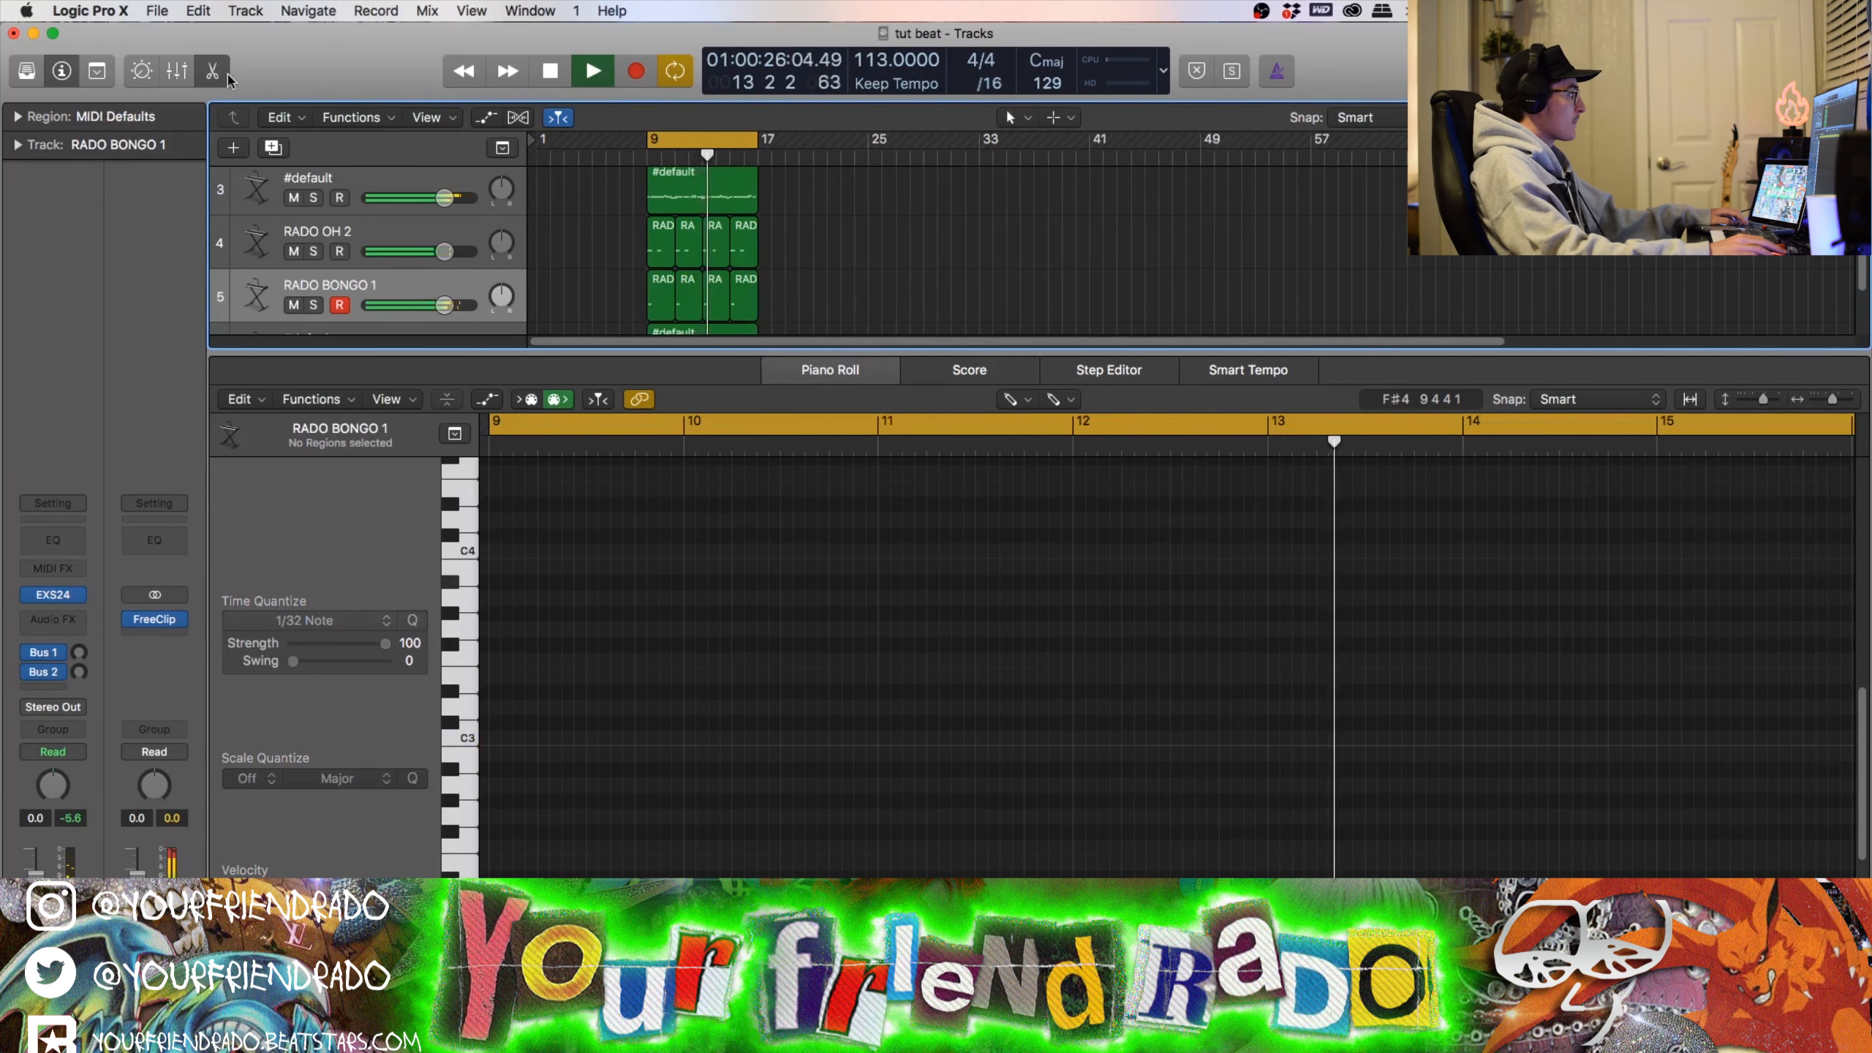
{"action": "key", "text": "p"}
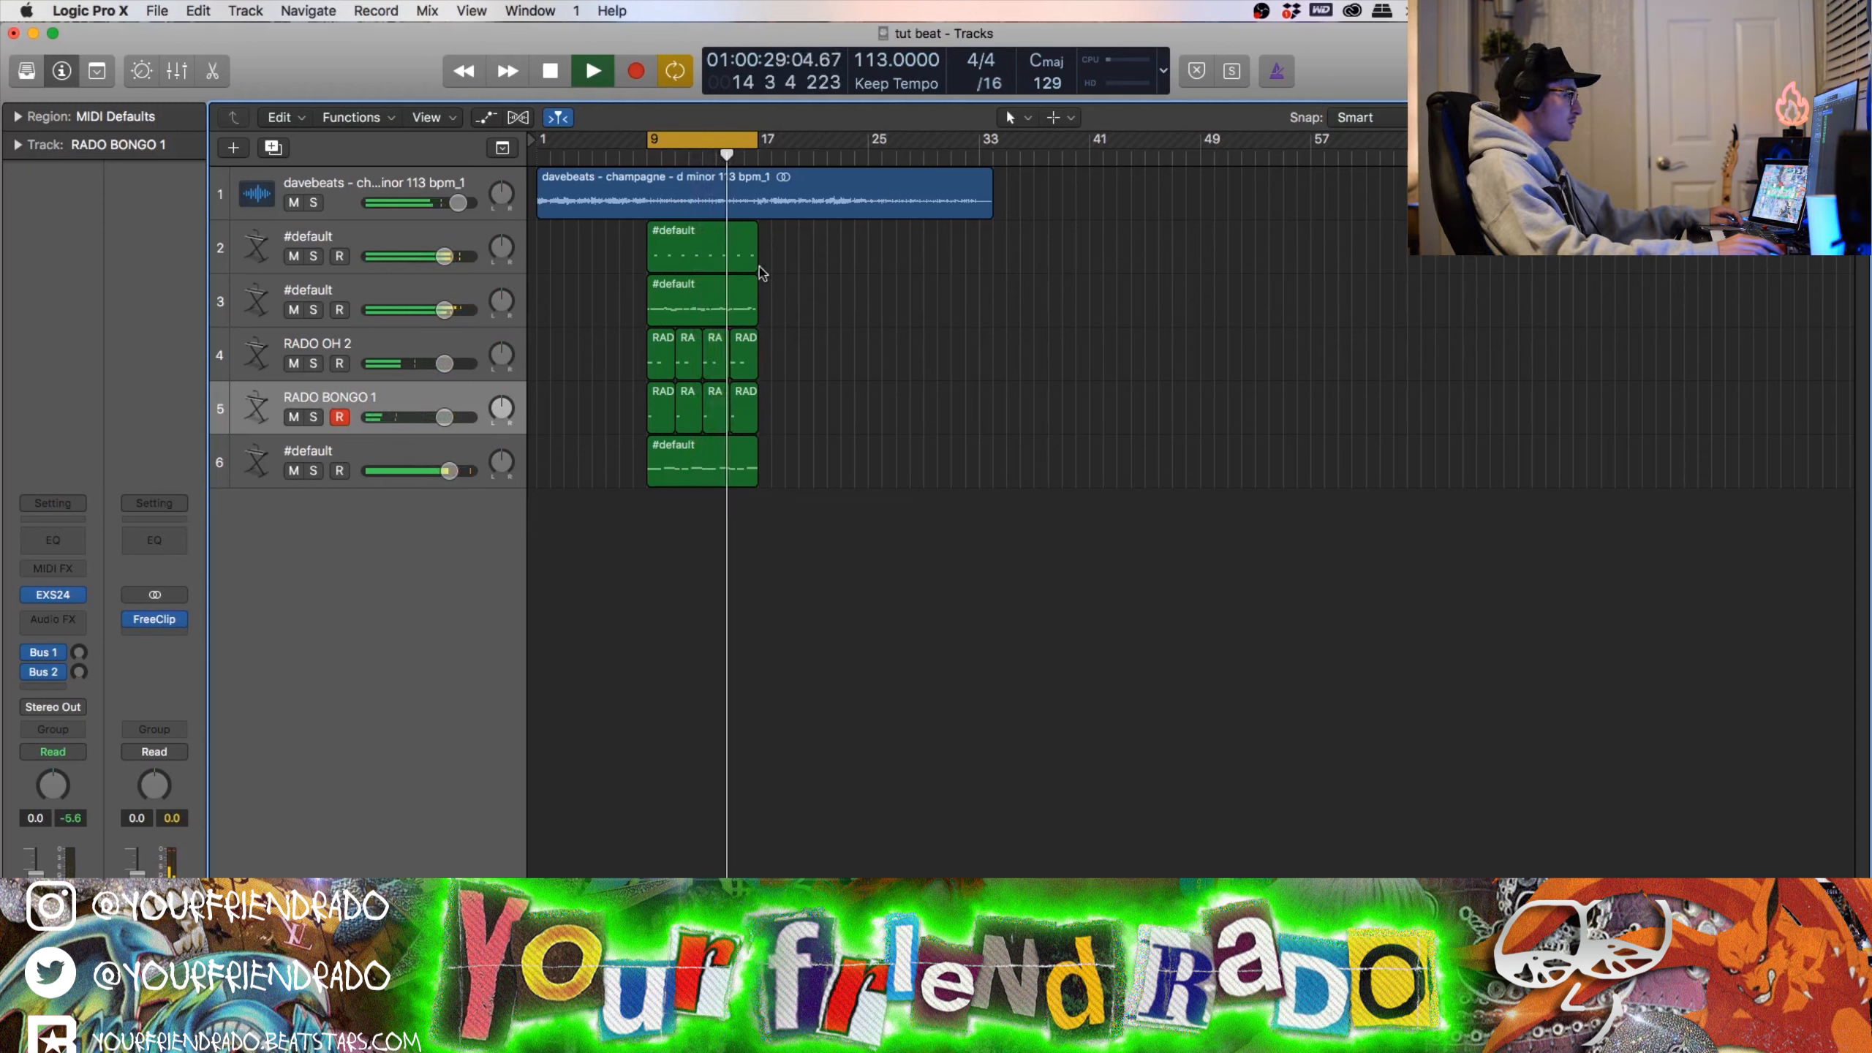
Step: Turn off cycle mode, stop playback and return the playhead to the start of bar 1
{"action": "key", "text": "c"}
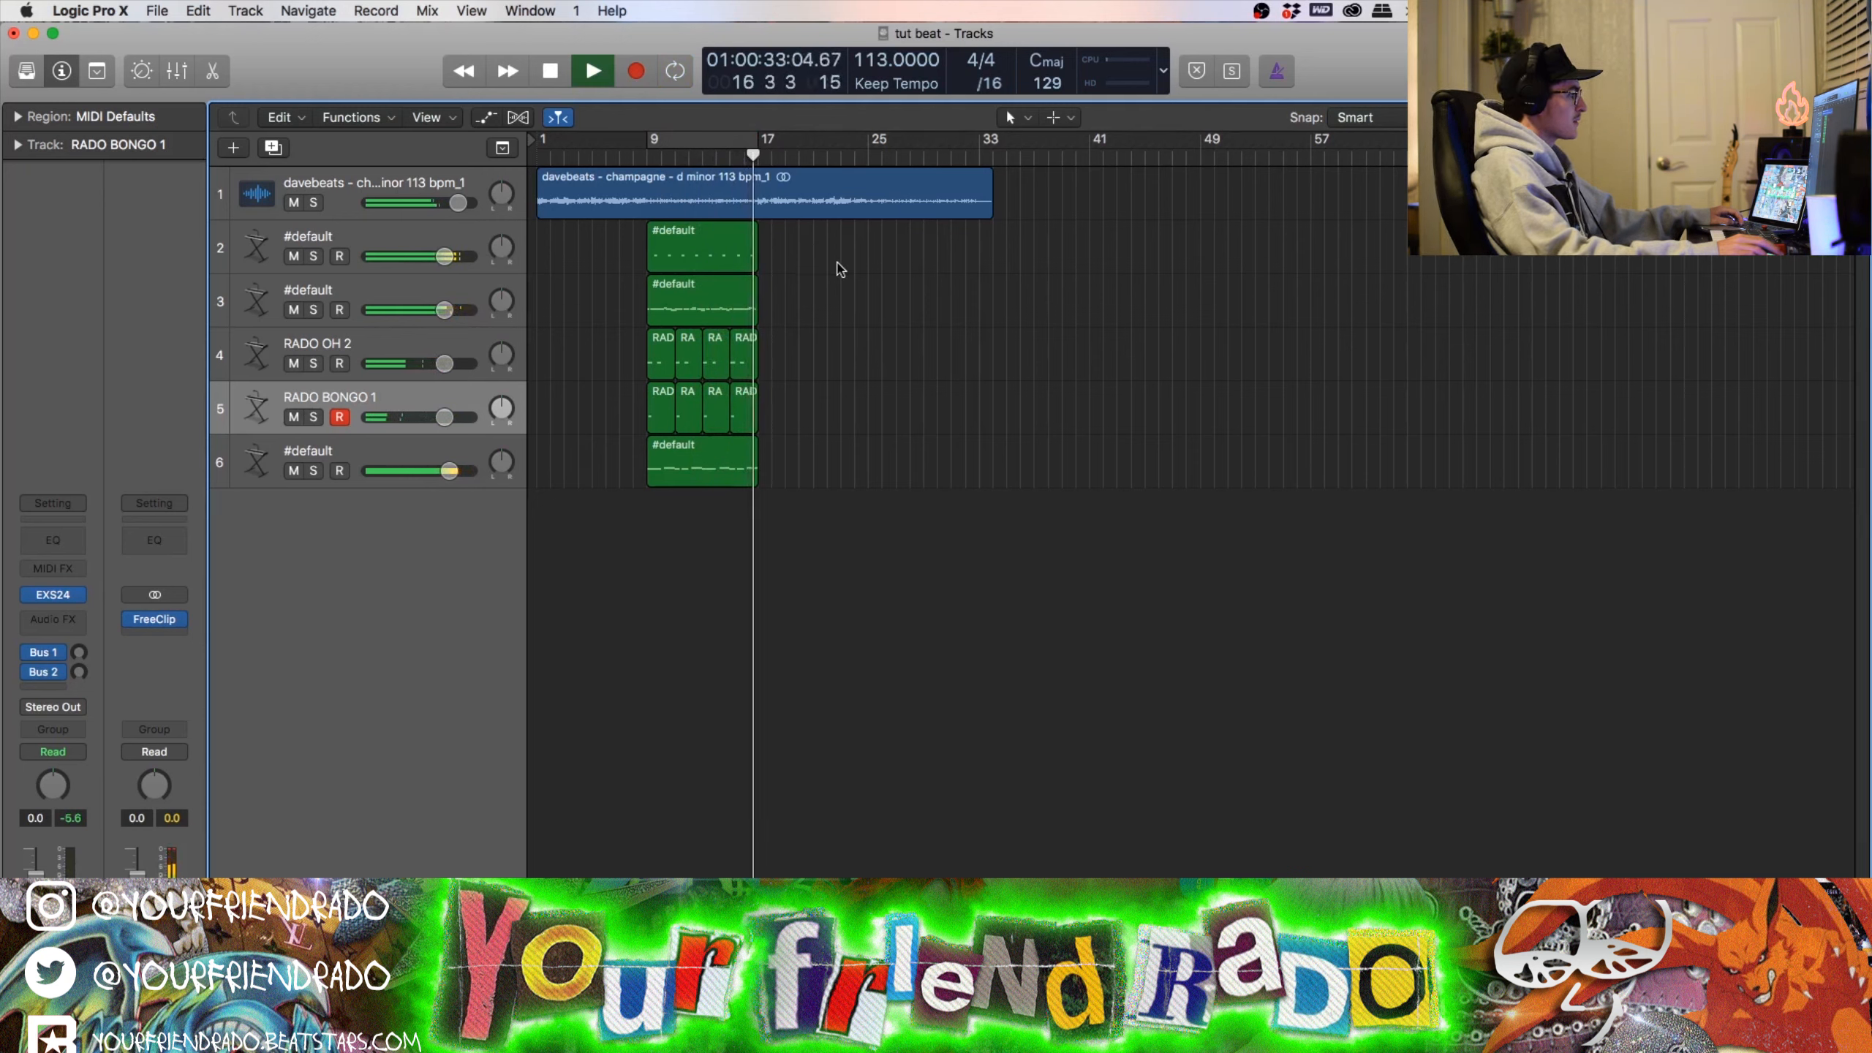
{"action": "key", "text": "space"}
{"action": "left_click_drag", "start_coordinate": [757, 158], "coordinate": [524, 153]}
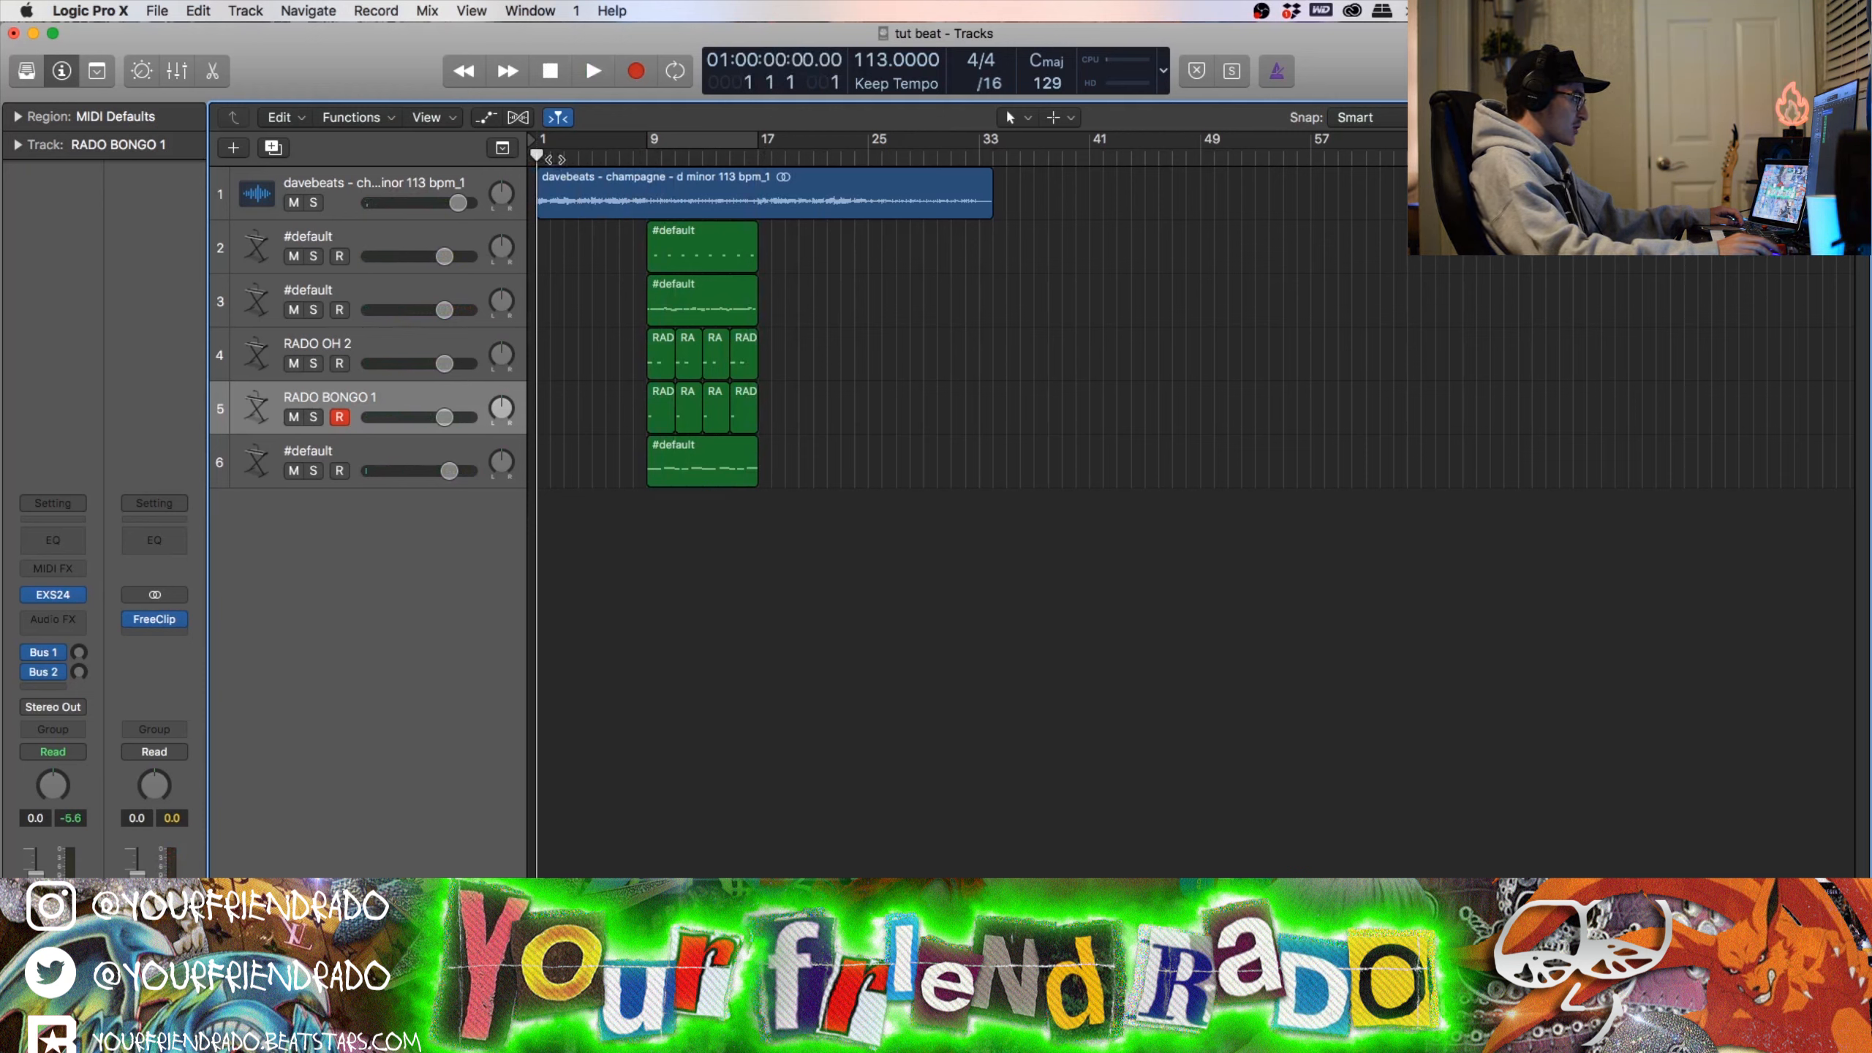
{"action": "mouse_move", "coordinate": [539, 155]}
{"action": "left_mouse_down"}
{"action": "mouse_move", "coordinate": [663, 155]}
{"action": "mouse_move", "coordinate": [530, 166]}
{"action": "left_mouse_up"}
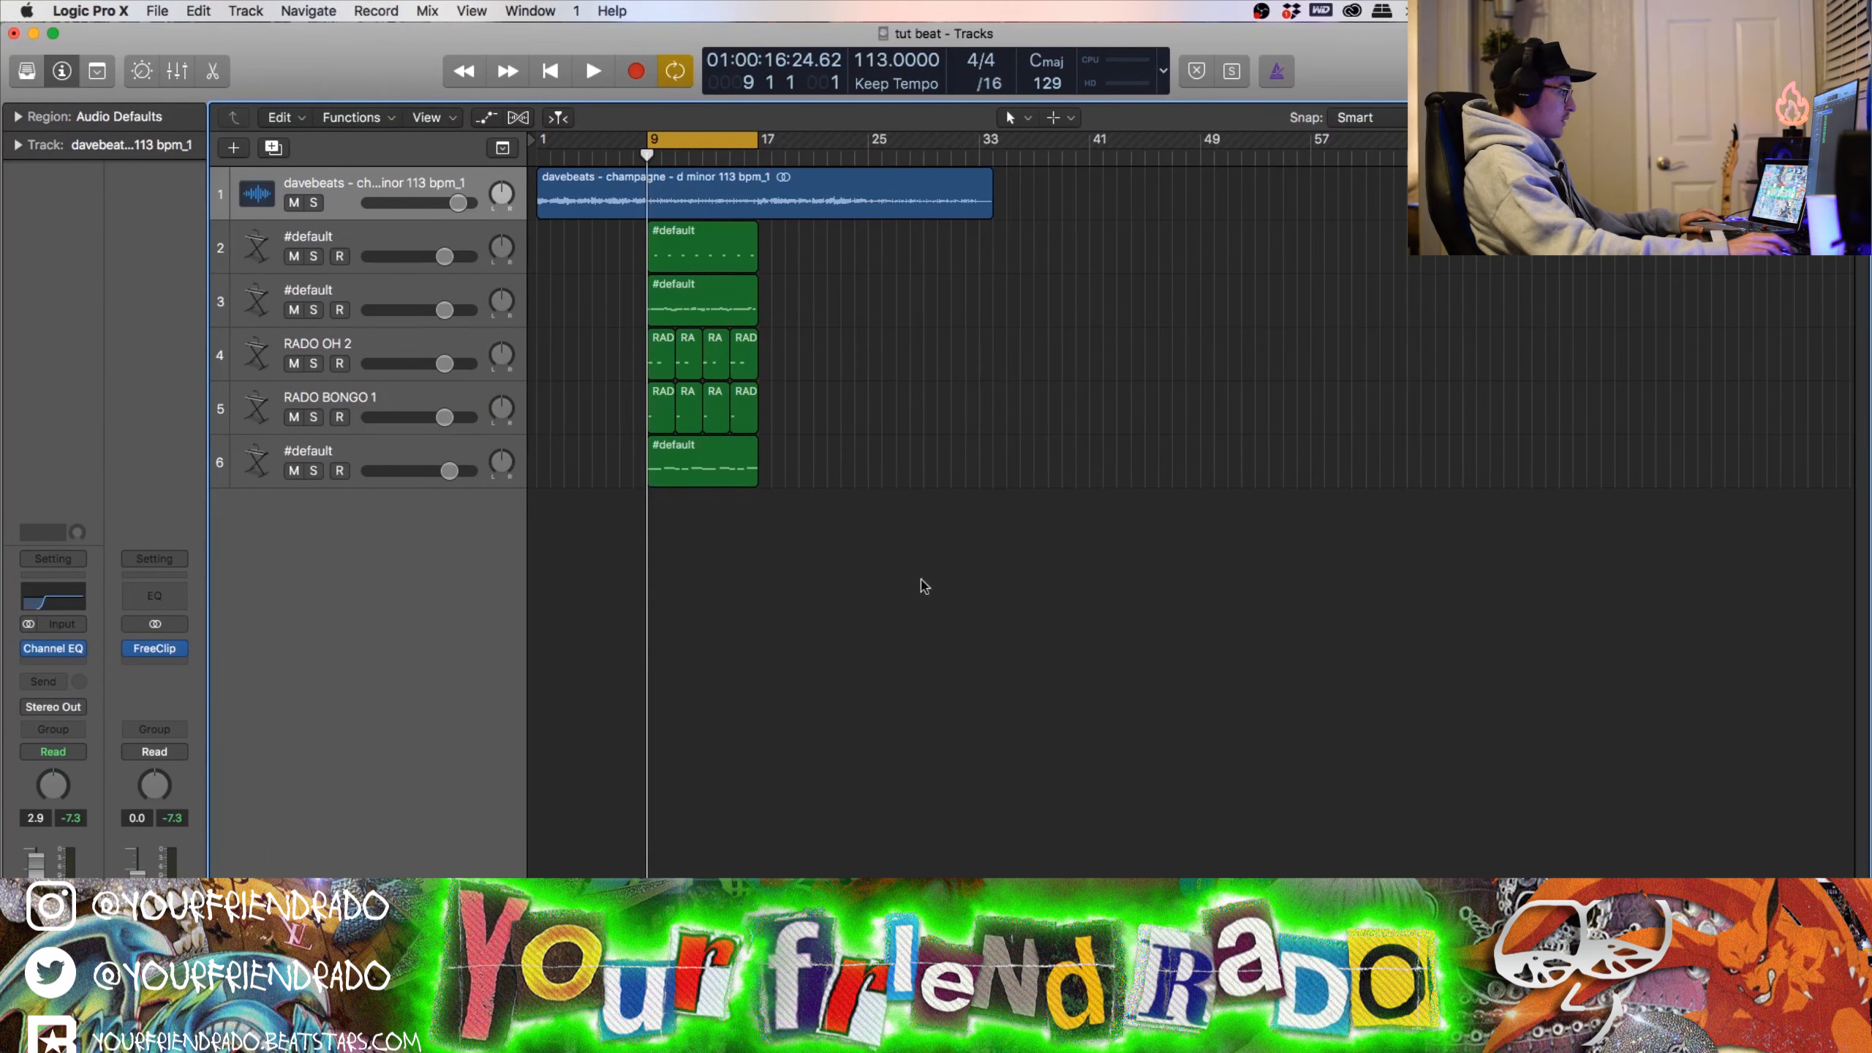
Step: Split the champagne loop at bars 9, 17 and 25, and copy its last section to bar 33
{"action": "left_click", "coordinate": [648, 207]}
{"action": "left_click", "coordinate": [759, 207]}
{"action": "left_click", "coordinate": [869, 209]}
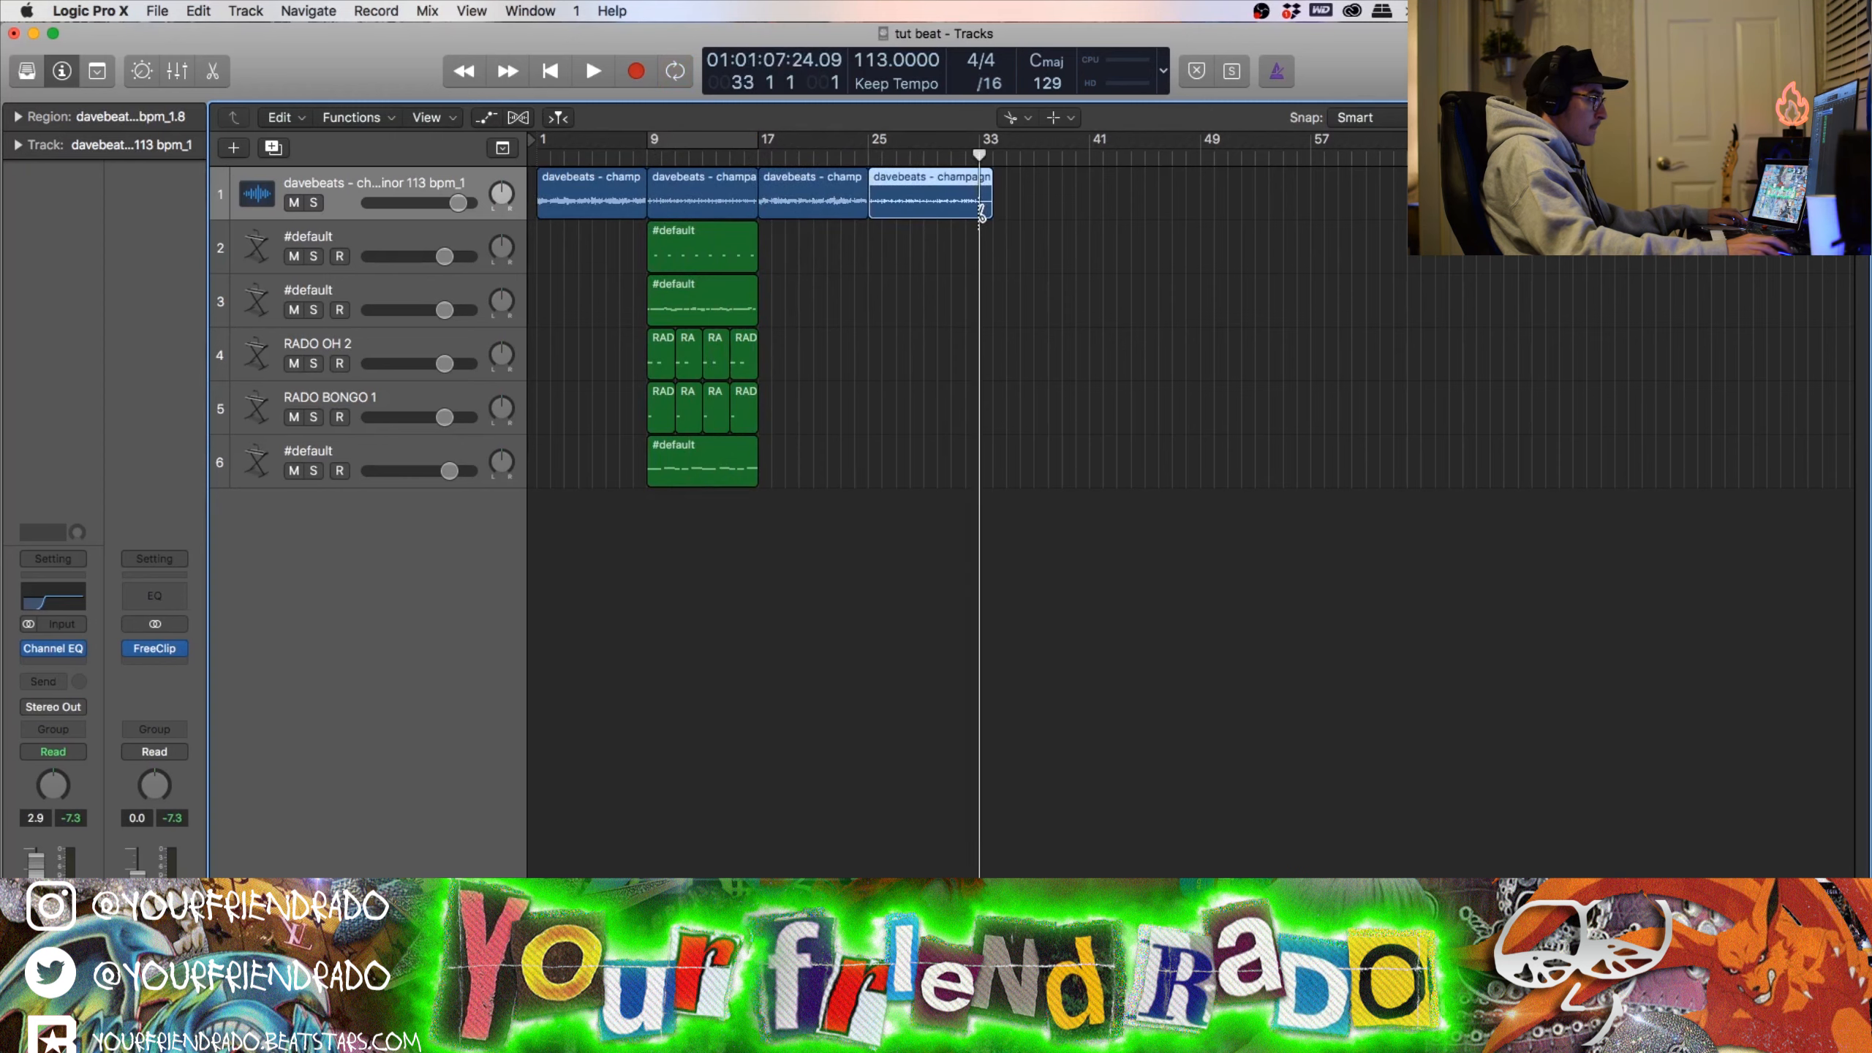
{"action": "left_click_drag", "start_coordinate": [924, 198], "coordinate": [1035, 198]}
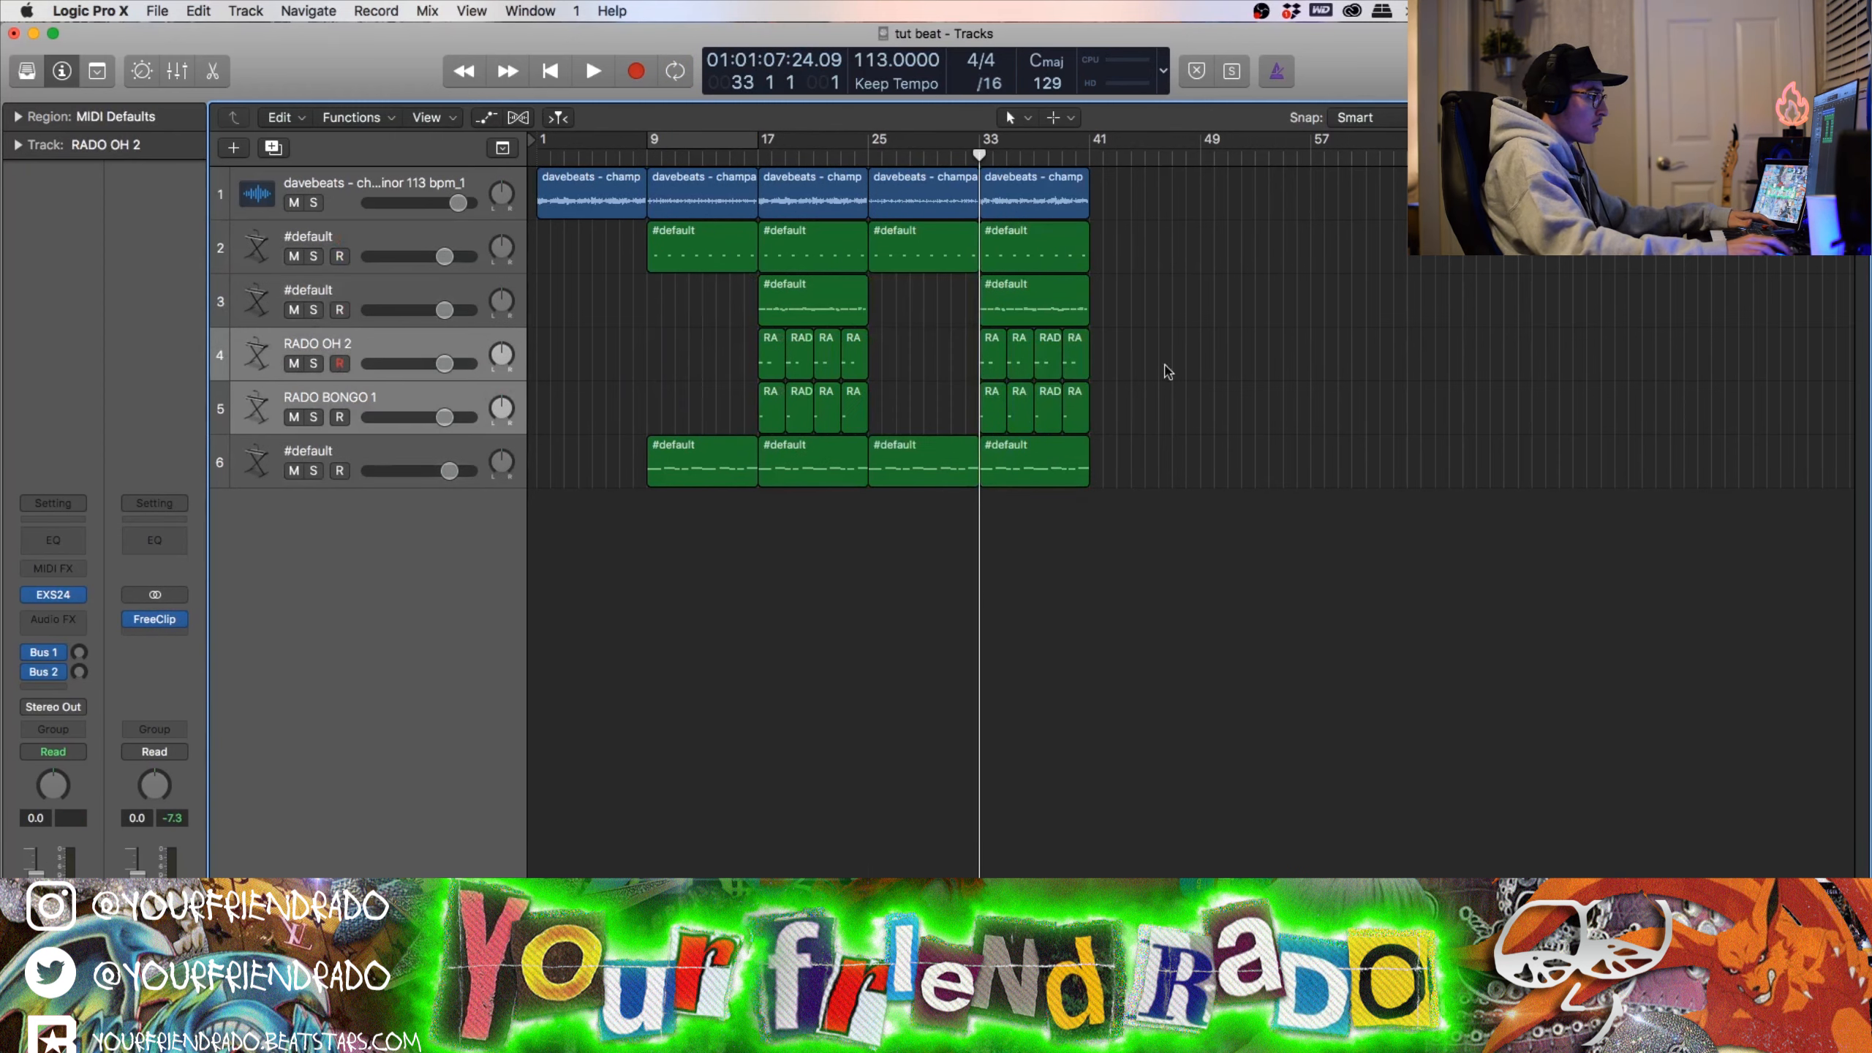
Step: Add the rado tag audio file on its own track at bar 7 and extend its end to bar 10
{"action": "key", "text": "alt+super+a"}
{"action": "key", "text": "f"}
{"action": "left_click_drag", "start_coordinate": [1489, 265], "coordinate": [560, 250]}
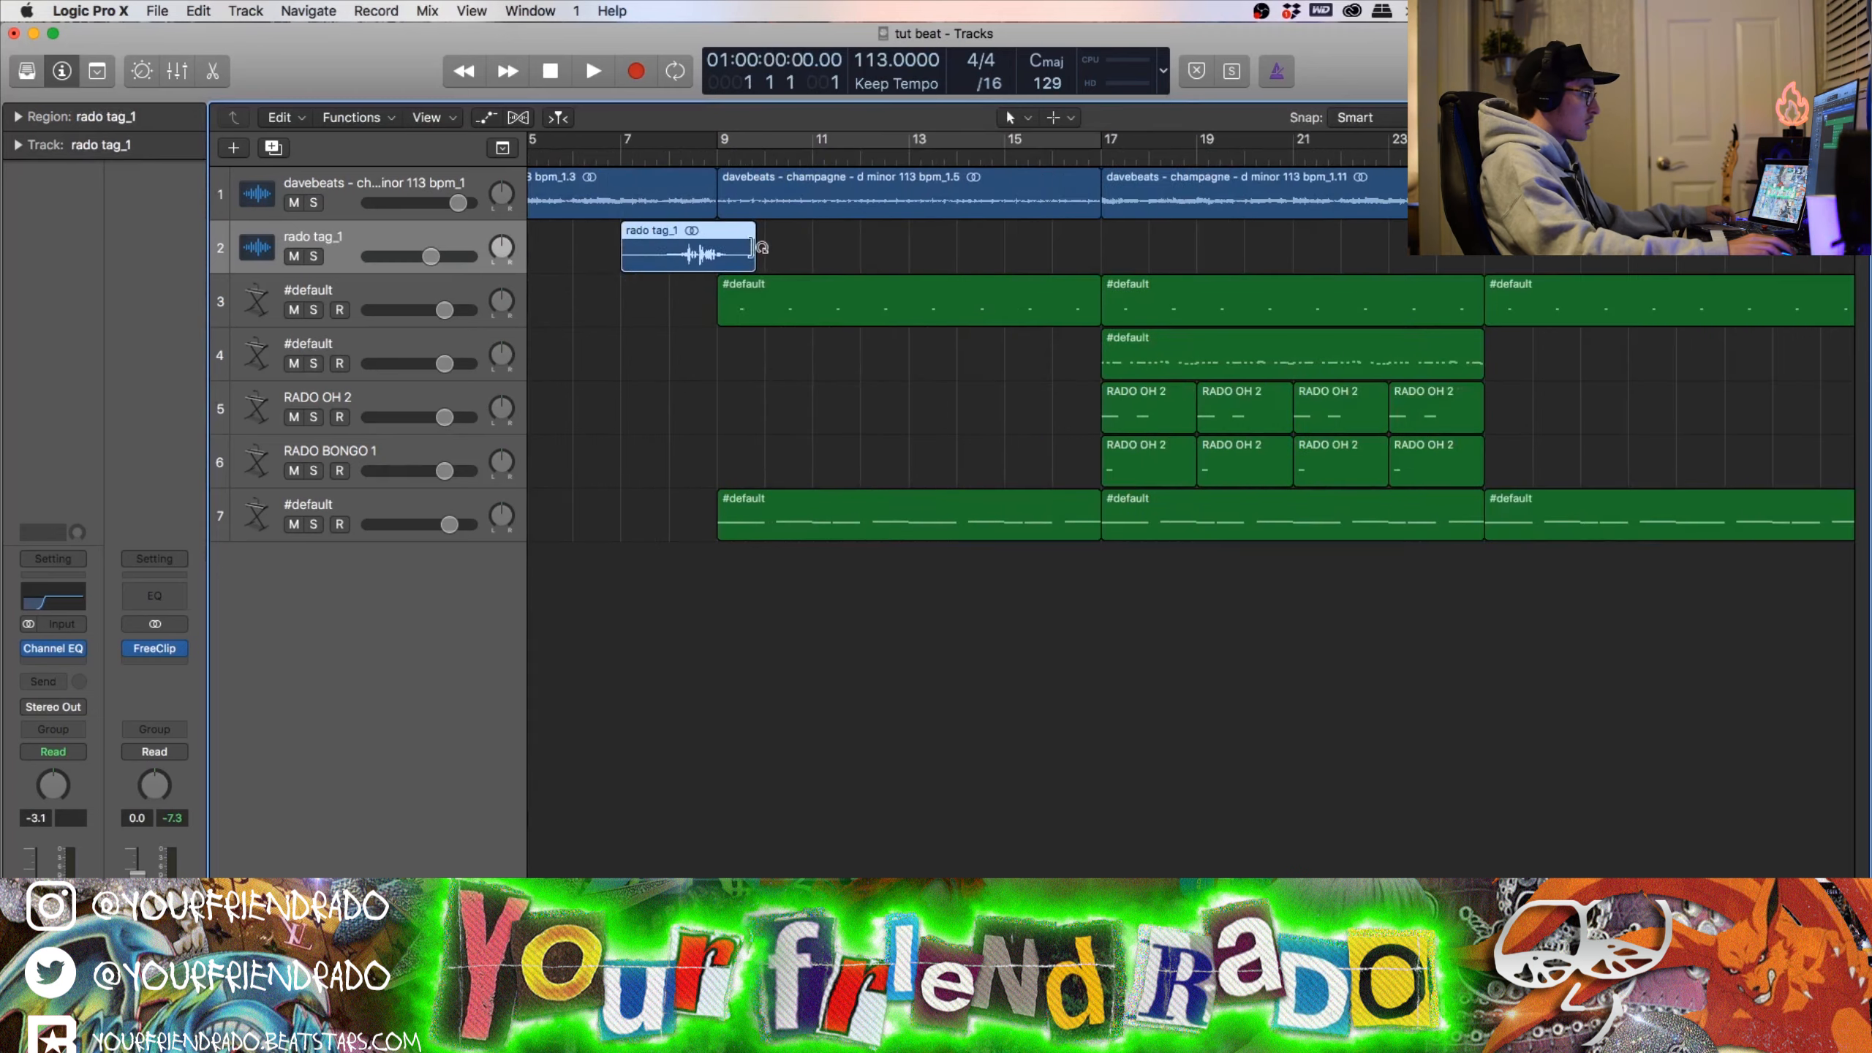
{"action": "left_click_drag", "start_coordinate": [752, 248], "coordinate": [764, 249]}
{"action": "left_click", "coordinate": [829, 254]}
{"action": "scroll", "coordinate": [971, 345], "scroll_direction": "down", "scroll_amount": 8}
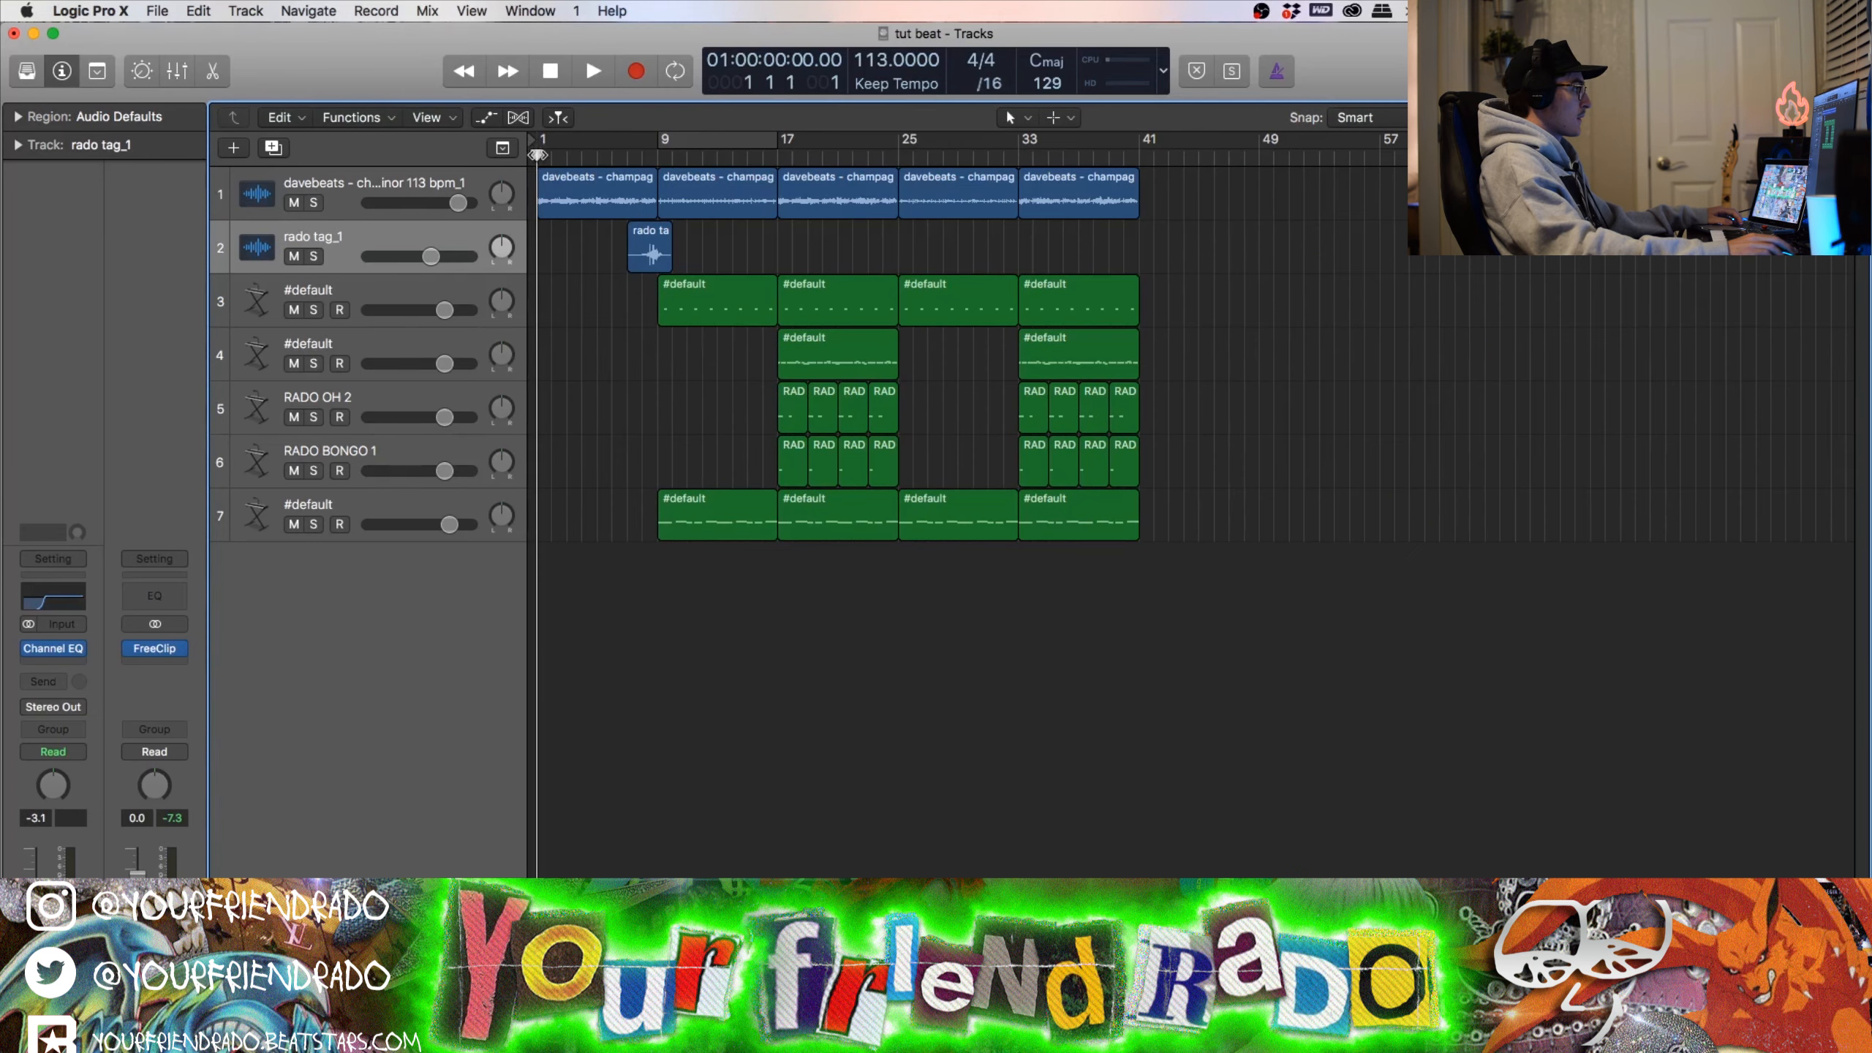
Step: Raise the rado tag's volume to 4.0 dB and copy the hi-hat region from bar 17 to bar 9 during playback
{"action": "key", "text": "space"}
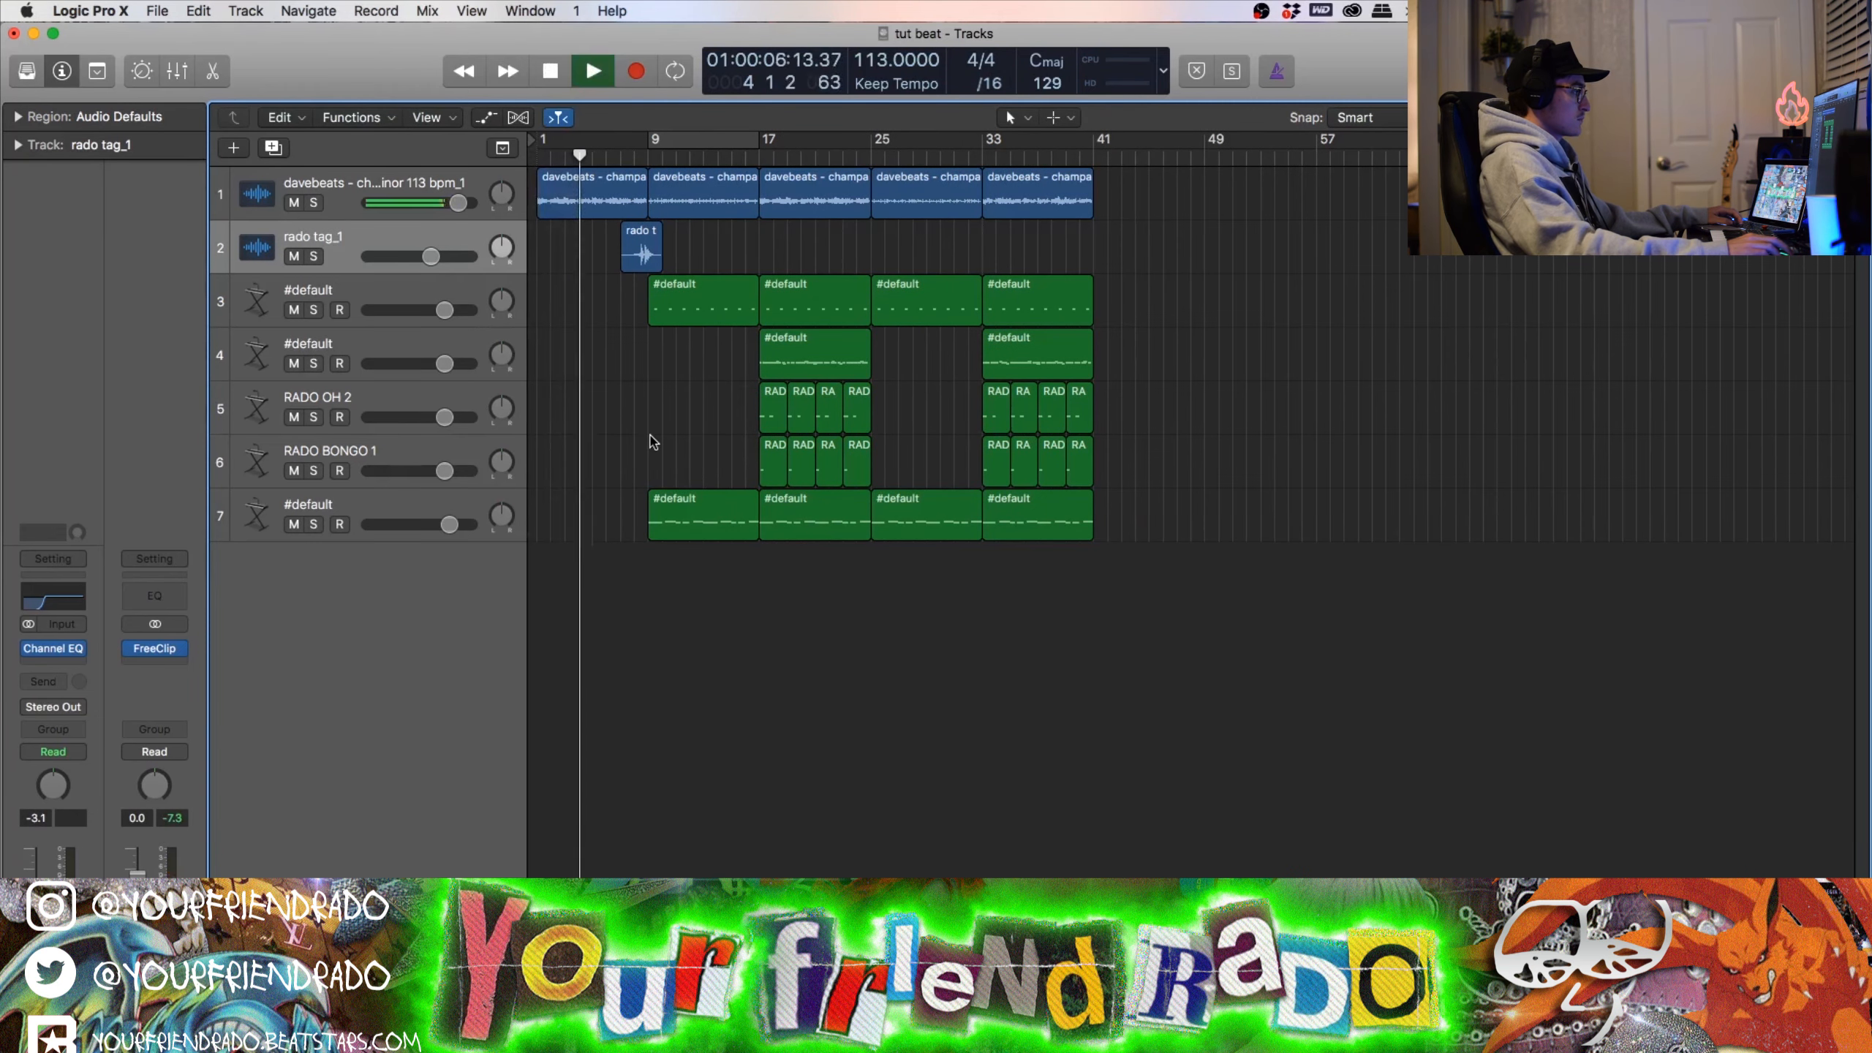
{"action": "left_click_drag", "start_coordinate": [431, 257], "coordinate": [463, 256]}
{"action": "left_click_drag", "start_coordinate": [815, 354], "coordinate": [704, 354]}
{"action": "left_click", "coordinate": [713, 407]}
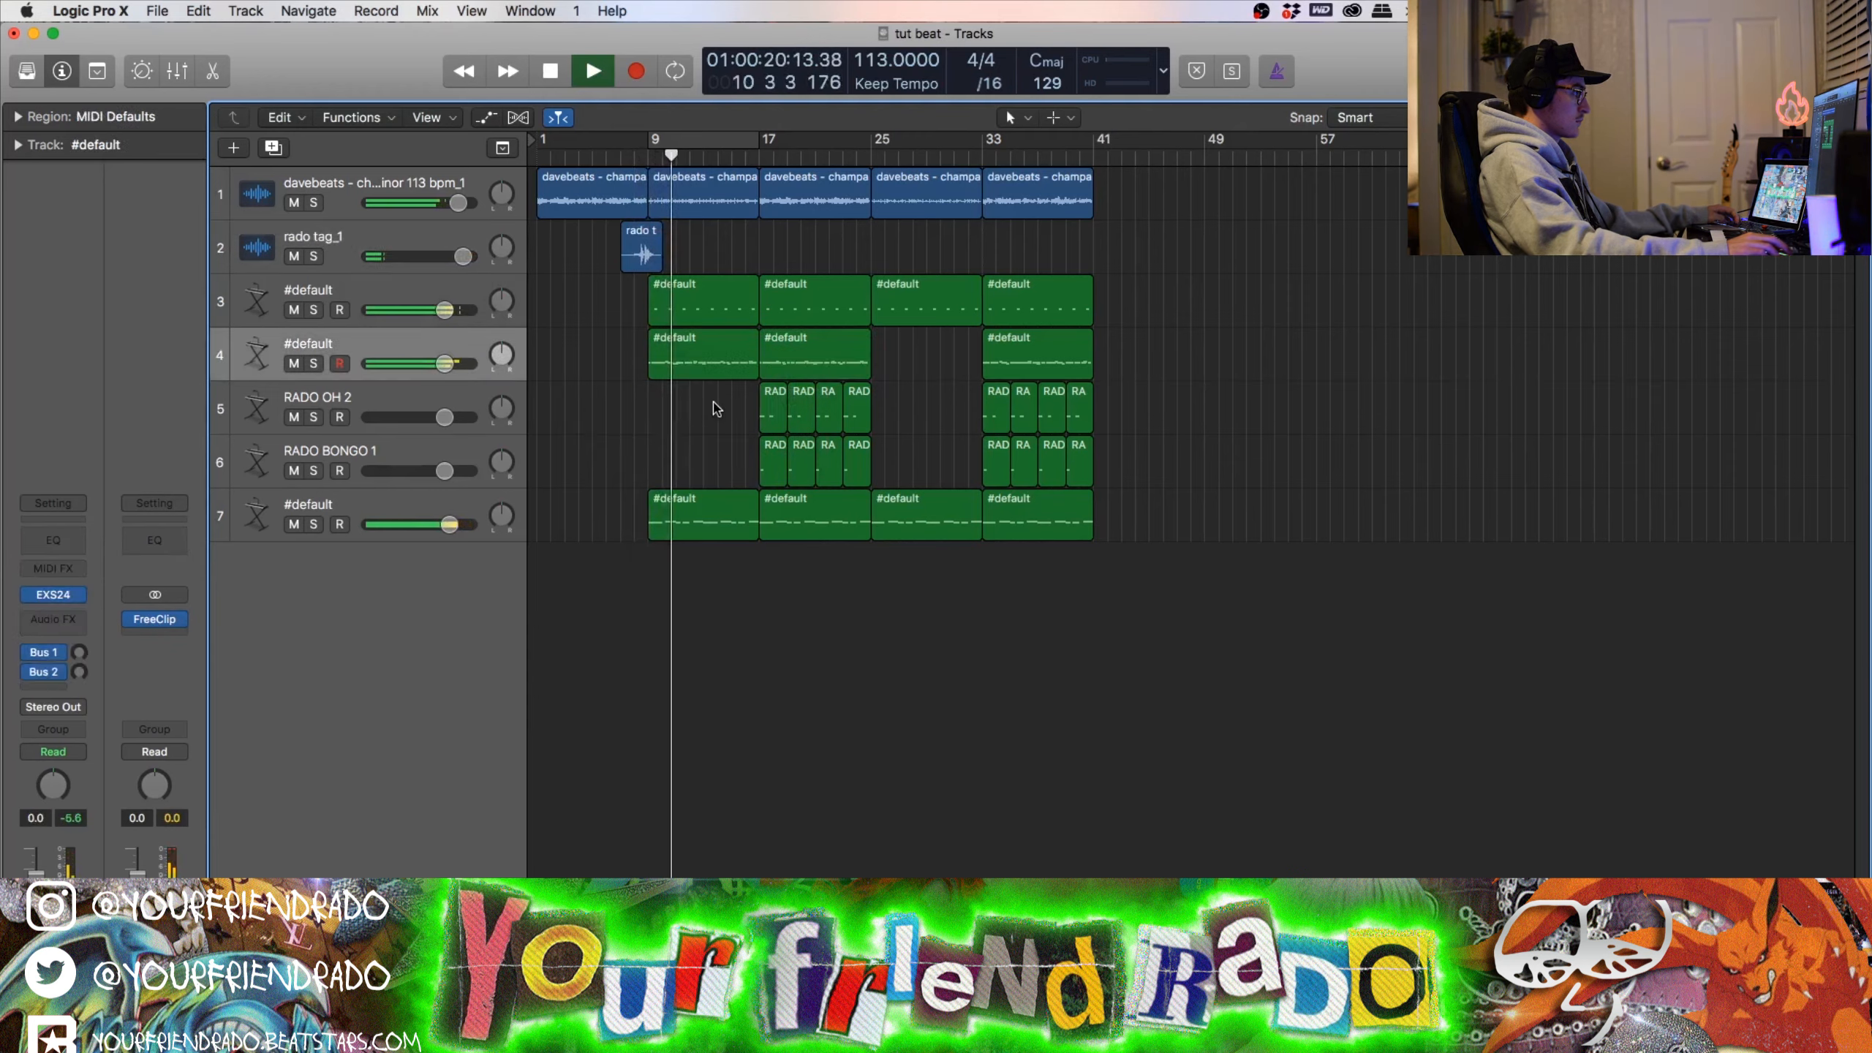
{"action": "left_click", "coordinate": [641, 247]}
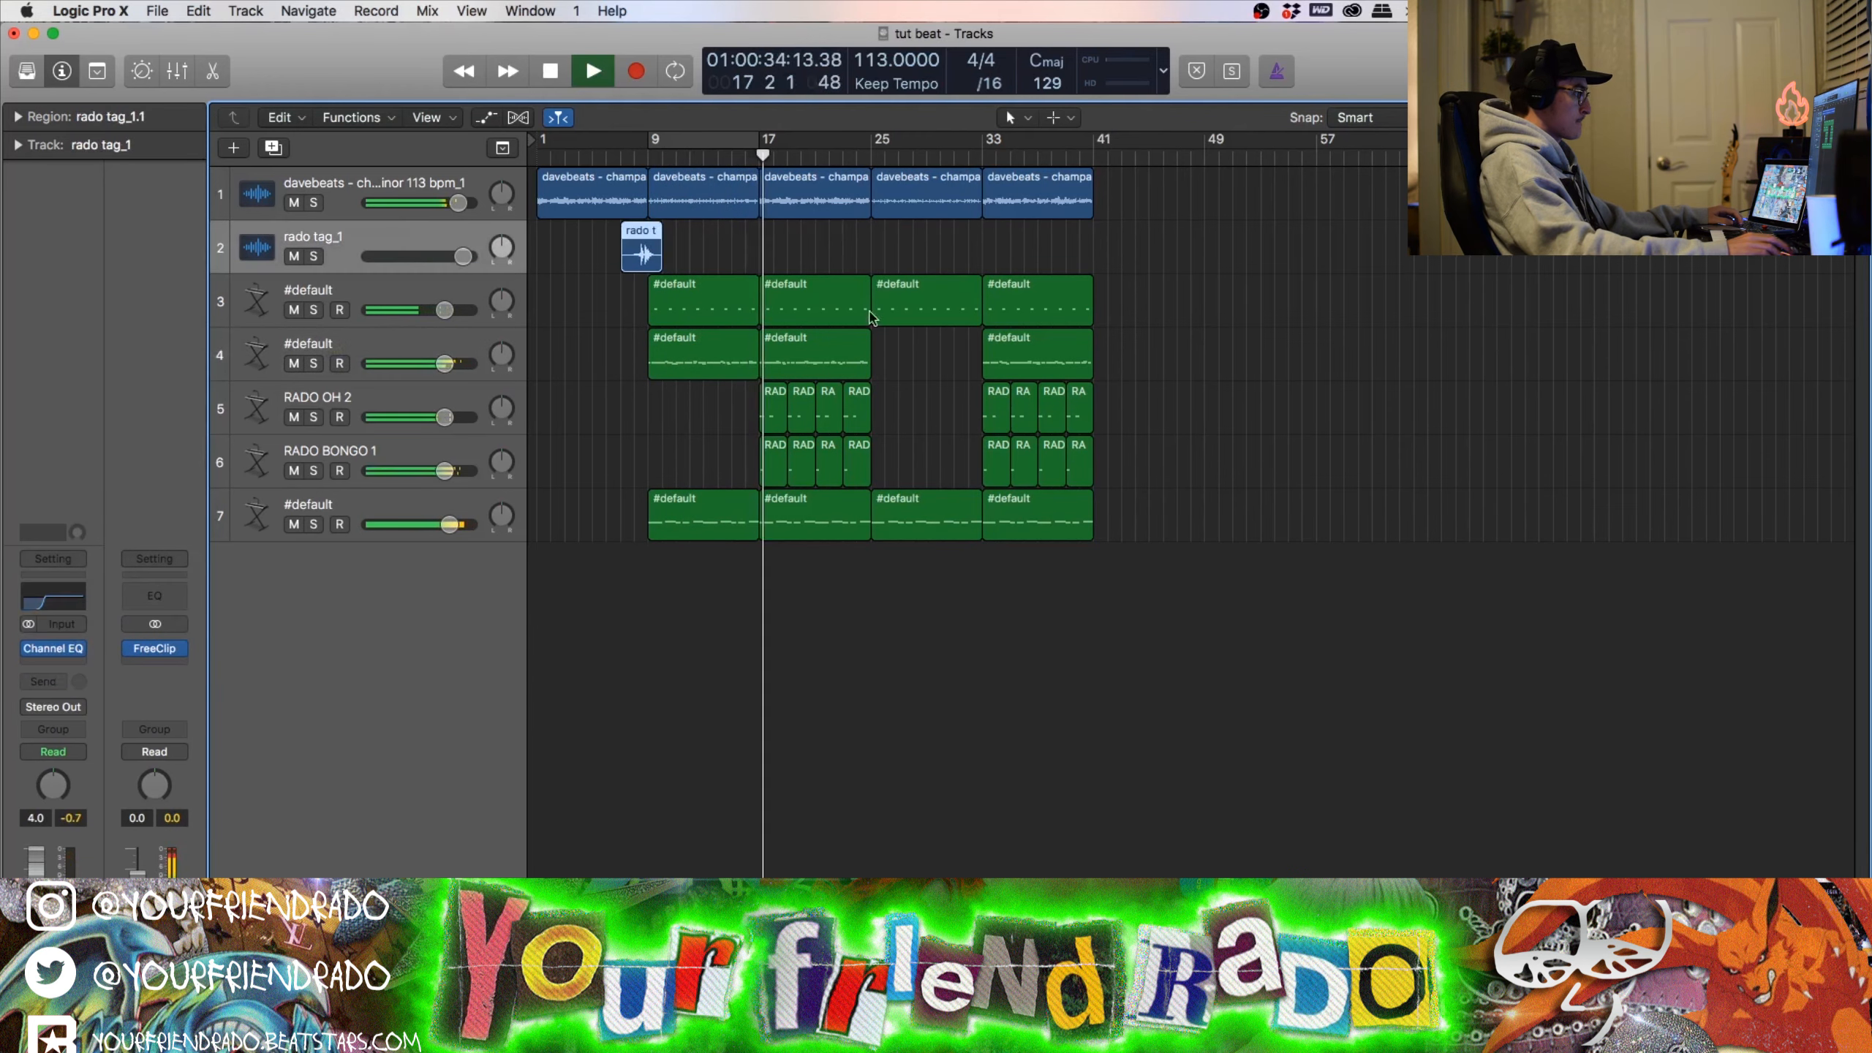
Step: Stop playback and inspect the 808 region at bar 9
{"action": "key", "text": "space"}
{"action": "left_click", "coordinate": [745, 157]}
{"action": "left_click", "coordinate": [704, 512]}
{"action": "double_click", "coordinate": [704, 513]}
{"action": "left_click", "coordinate": [815, 291]}
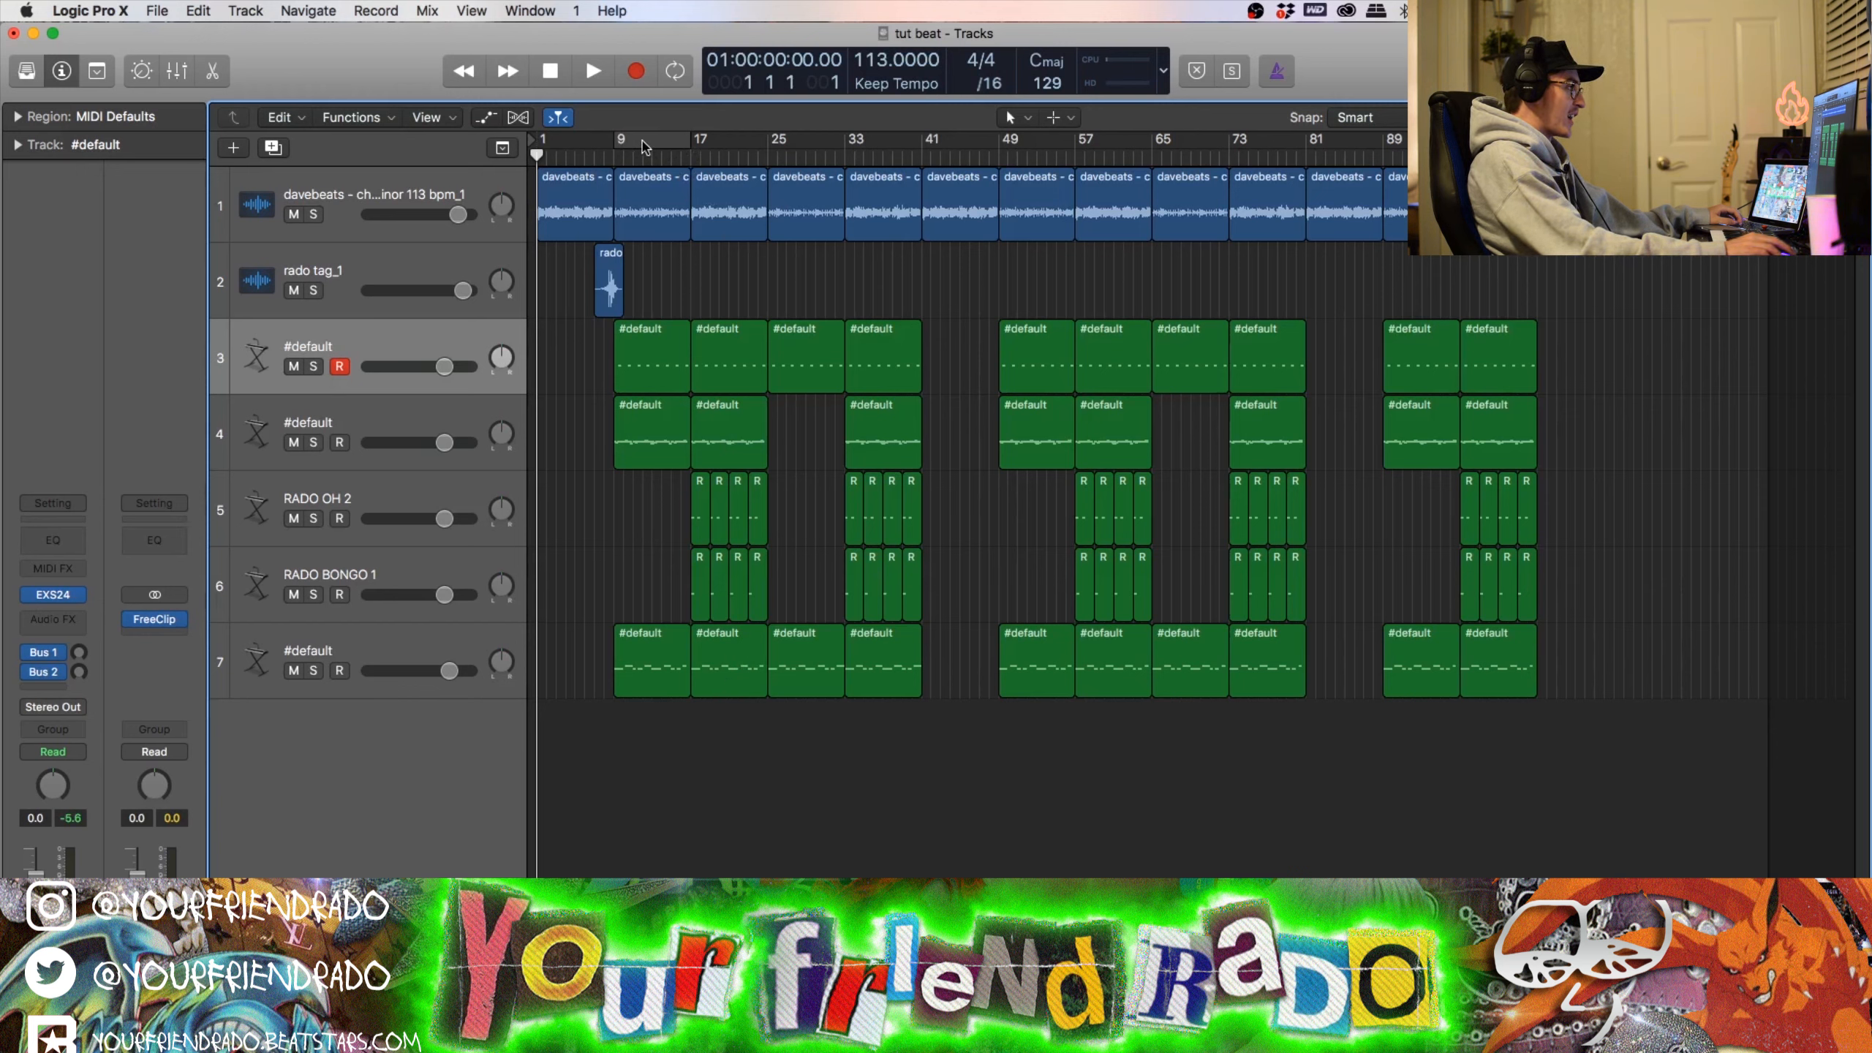
Step: Loop bars 17 to 25 and open the 808 region at bar 17 for note editing during playback
{"action": "left_click_drag", "start_coordinate": [638, 143], "coordinate": [714, 142]}
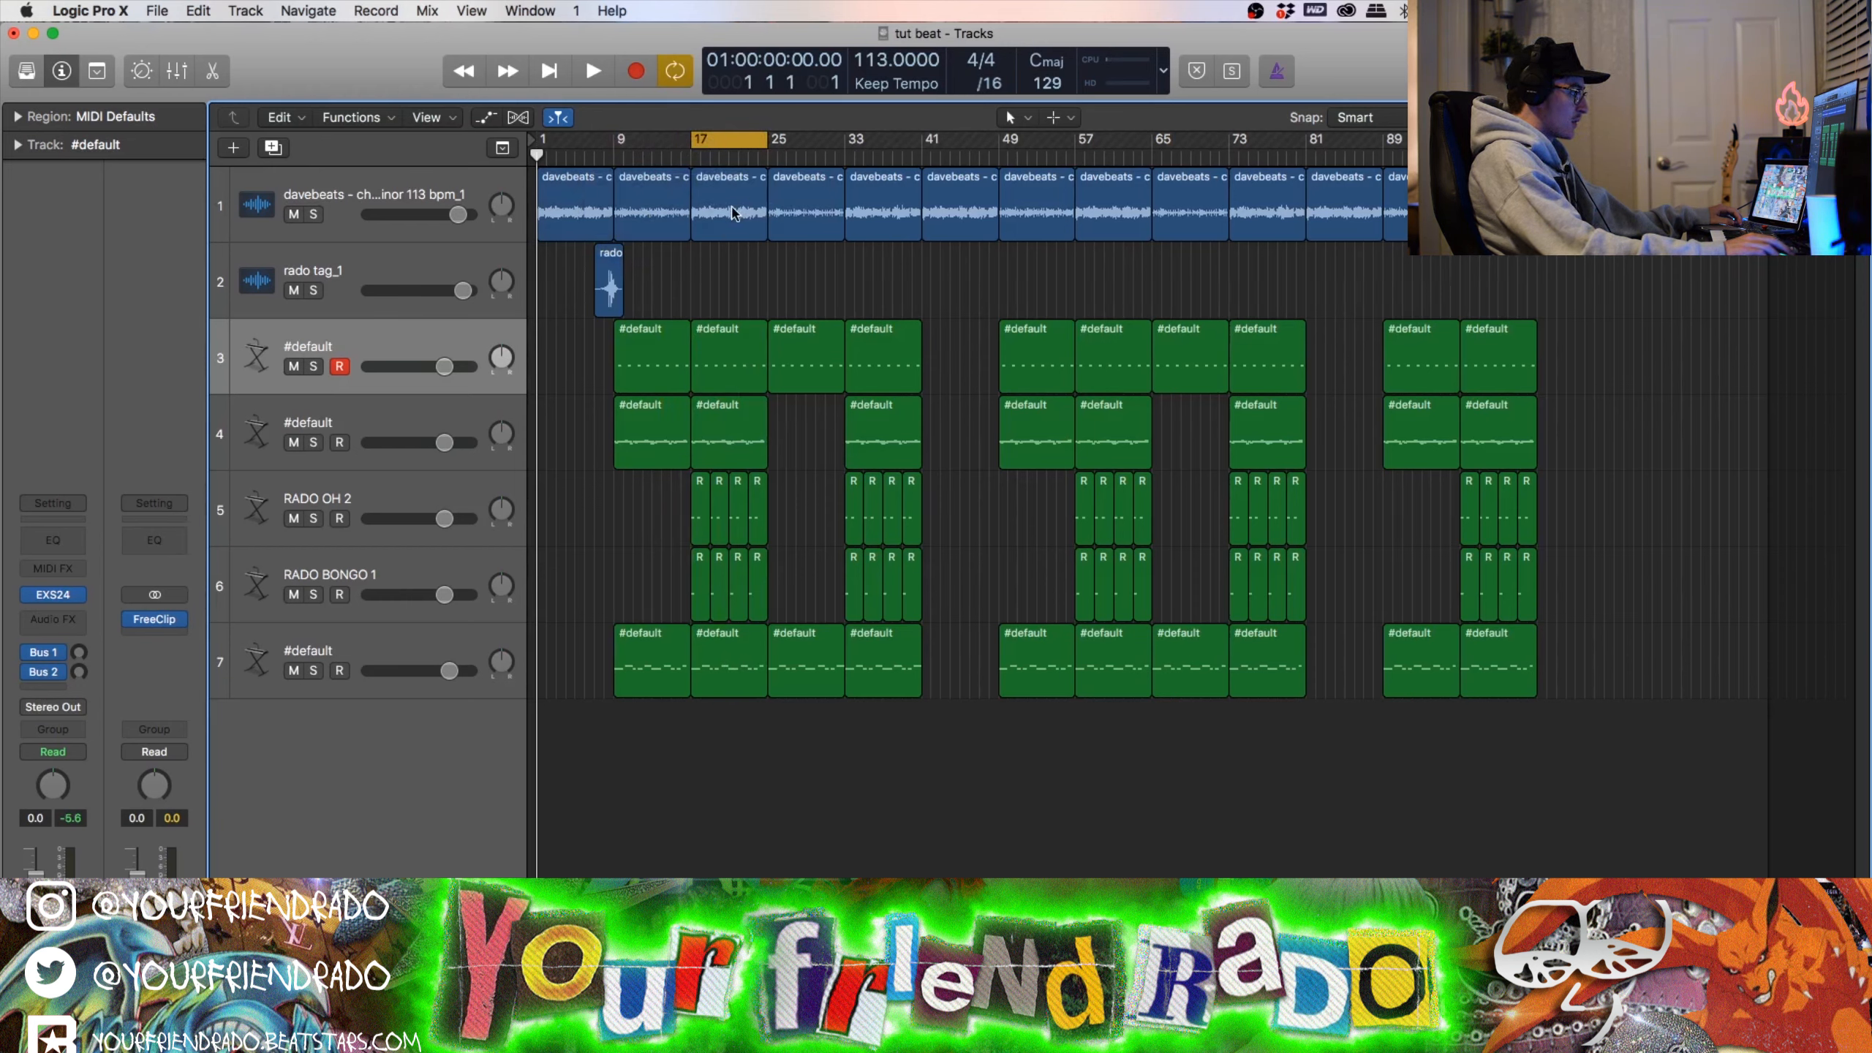
{"action": "key", "text": "space"}
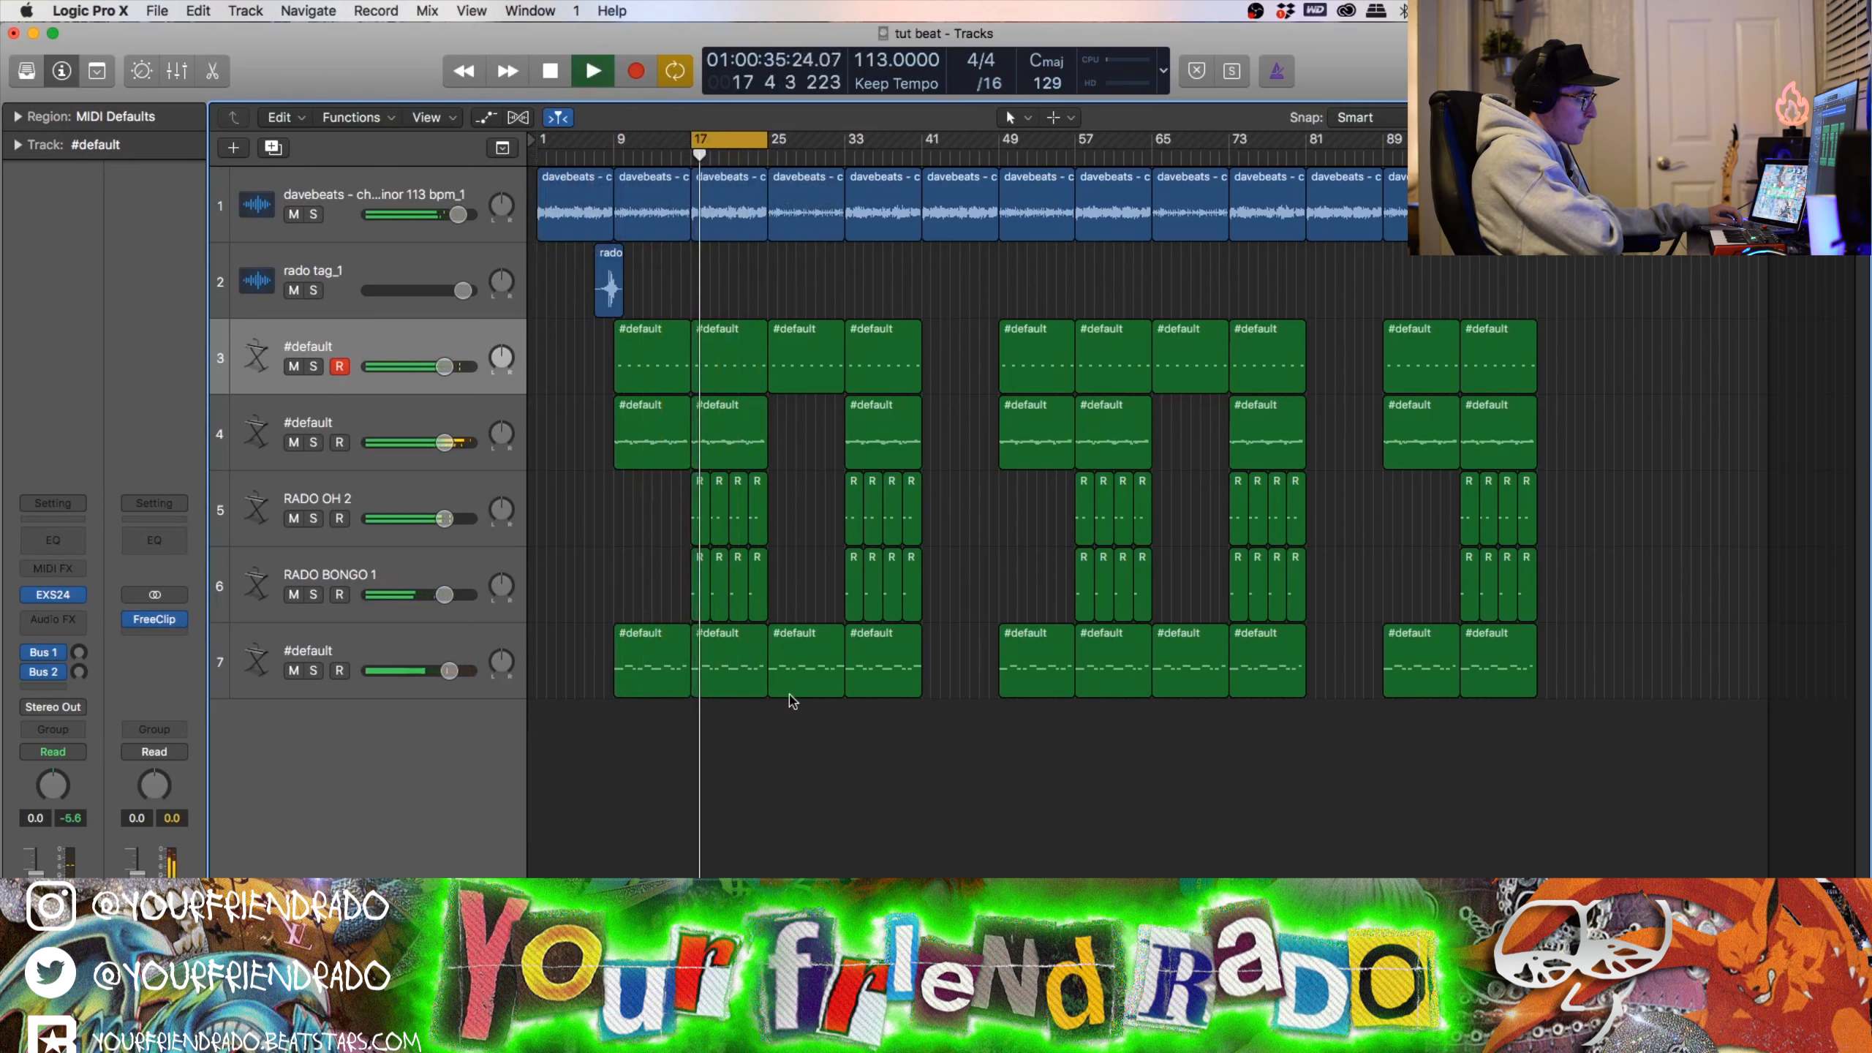
{"action": "double_click", "coordinate": [761, 687]}
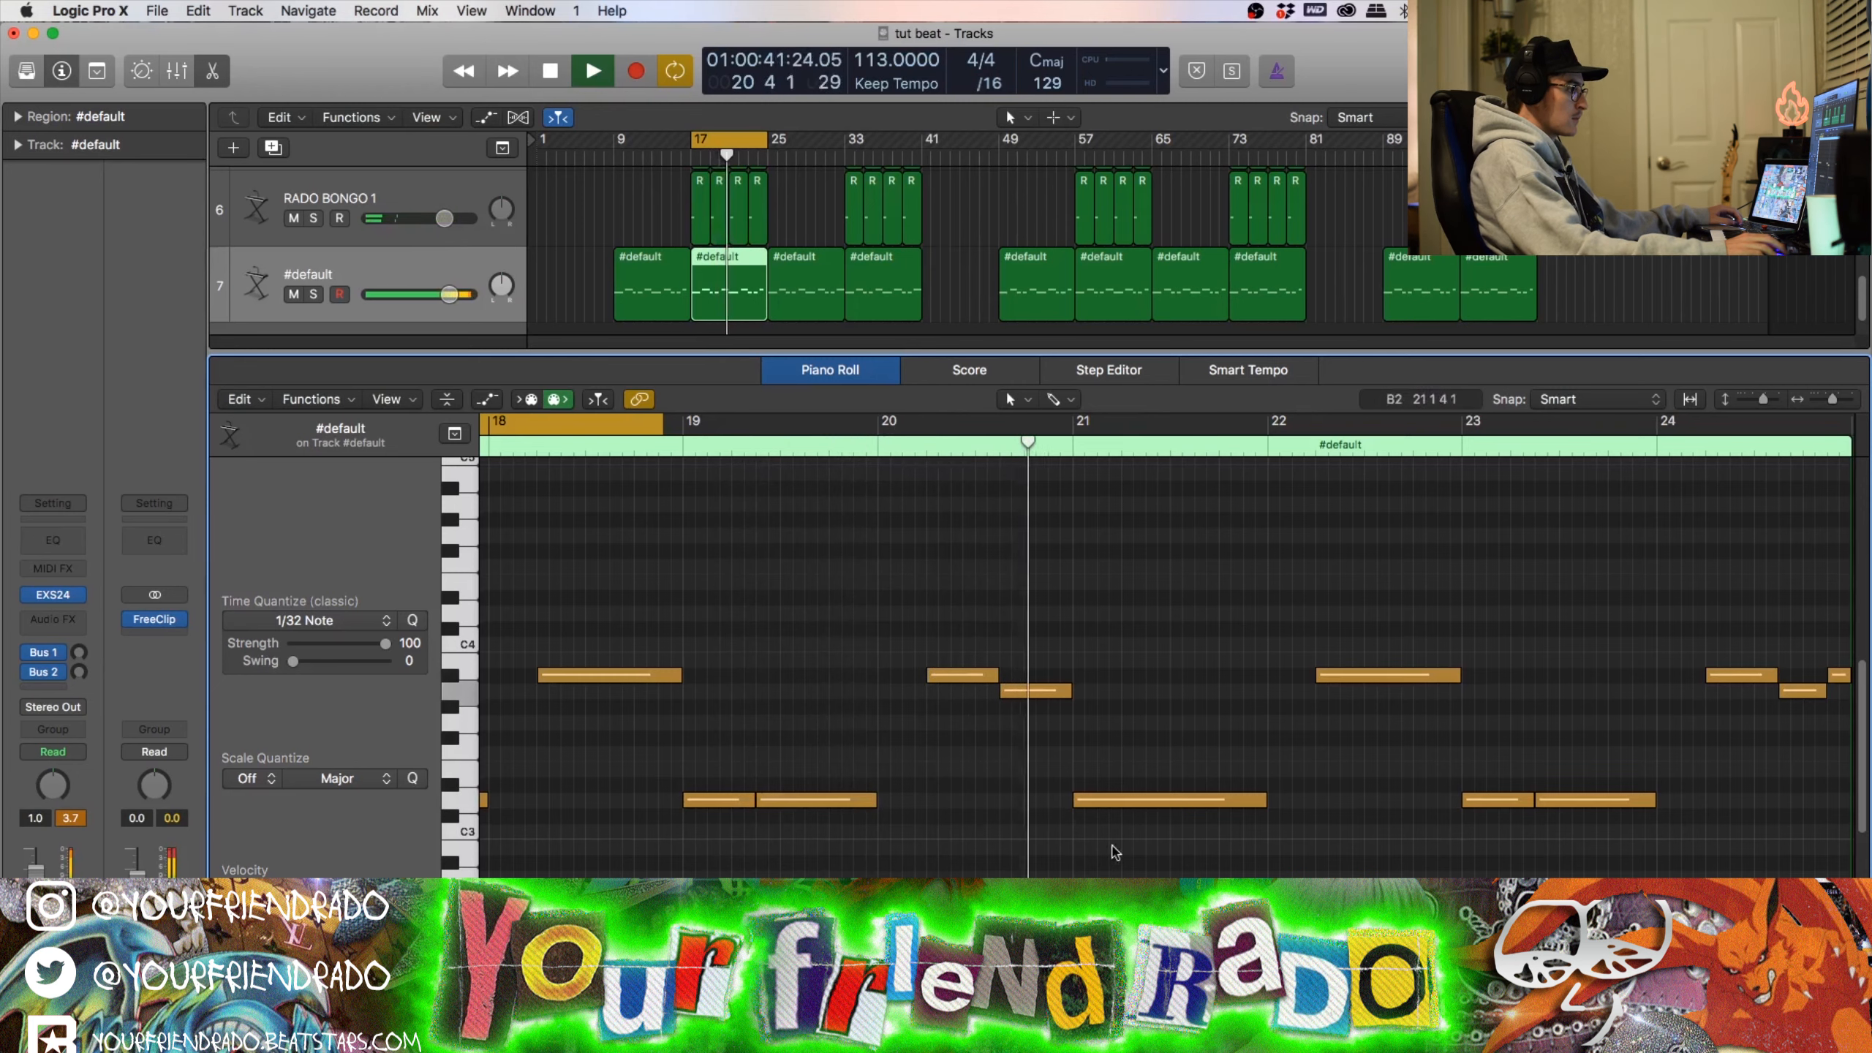
{"action": "key", "text": "super+Right"}
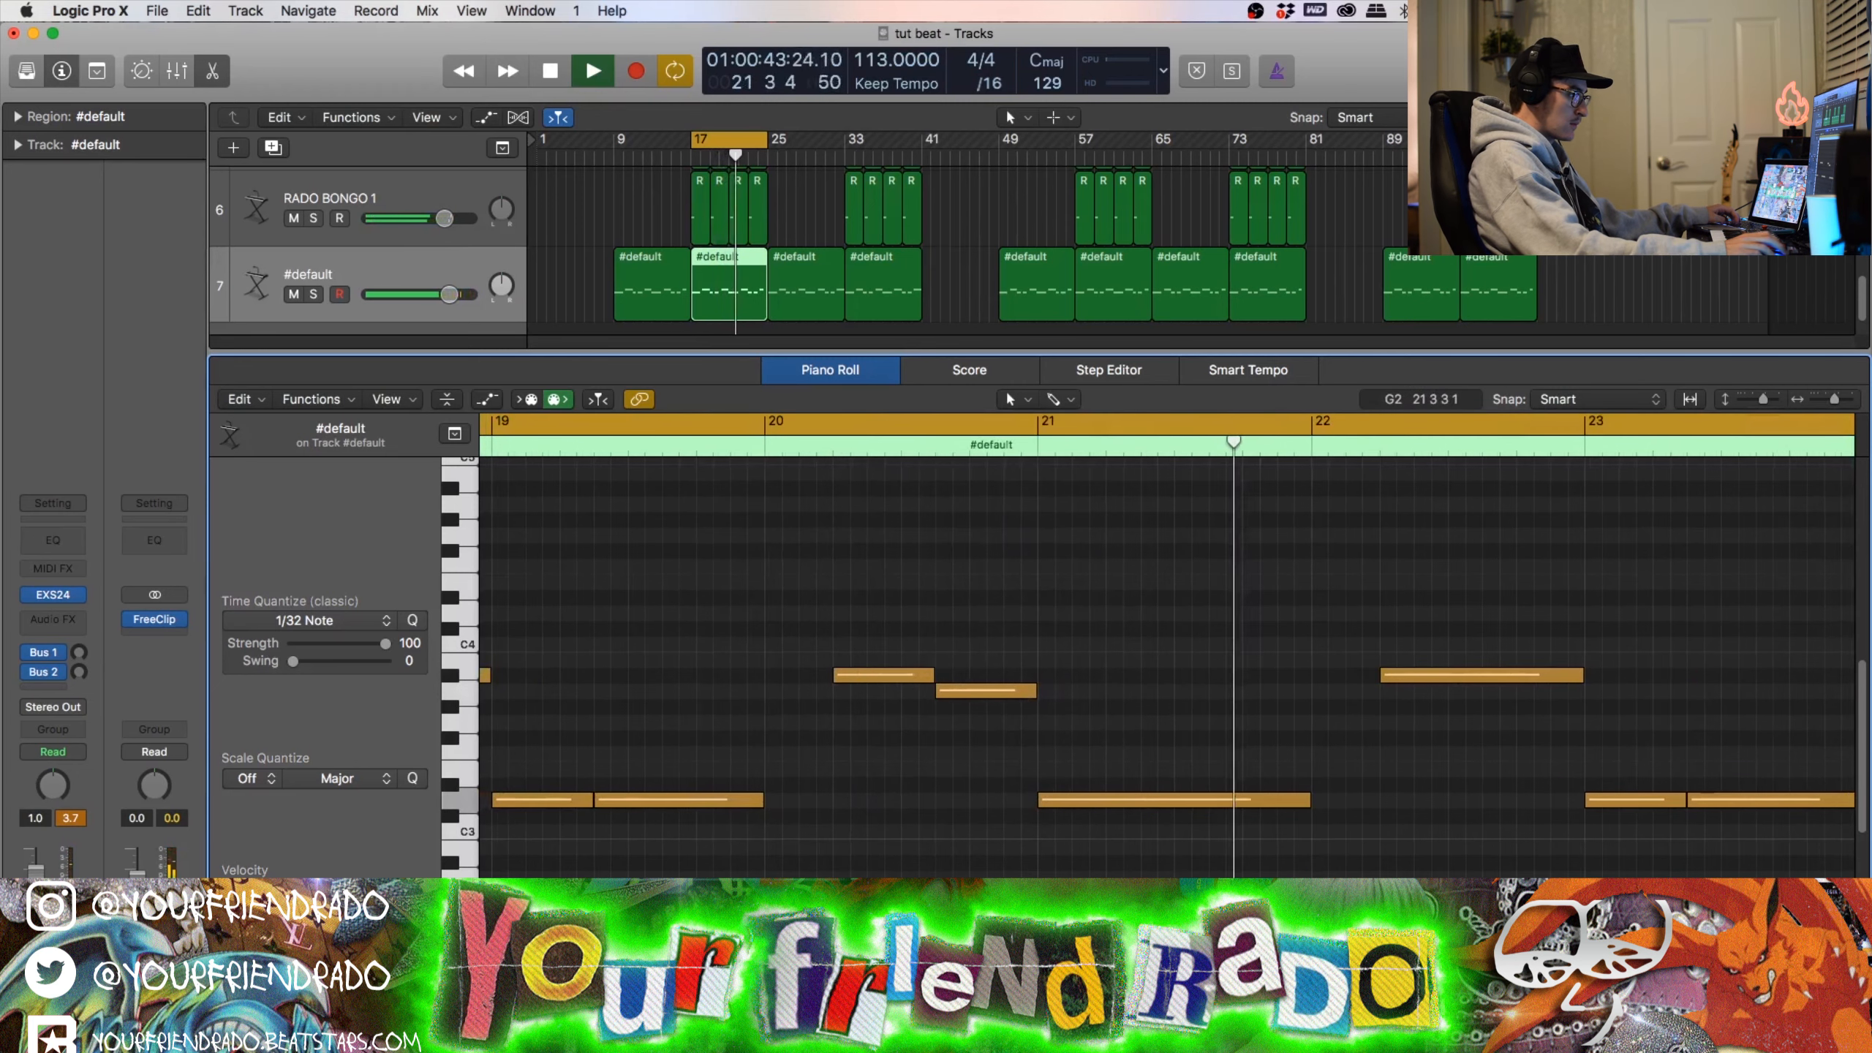
{"action": "key", "text": "super+Left"}
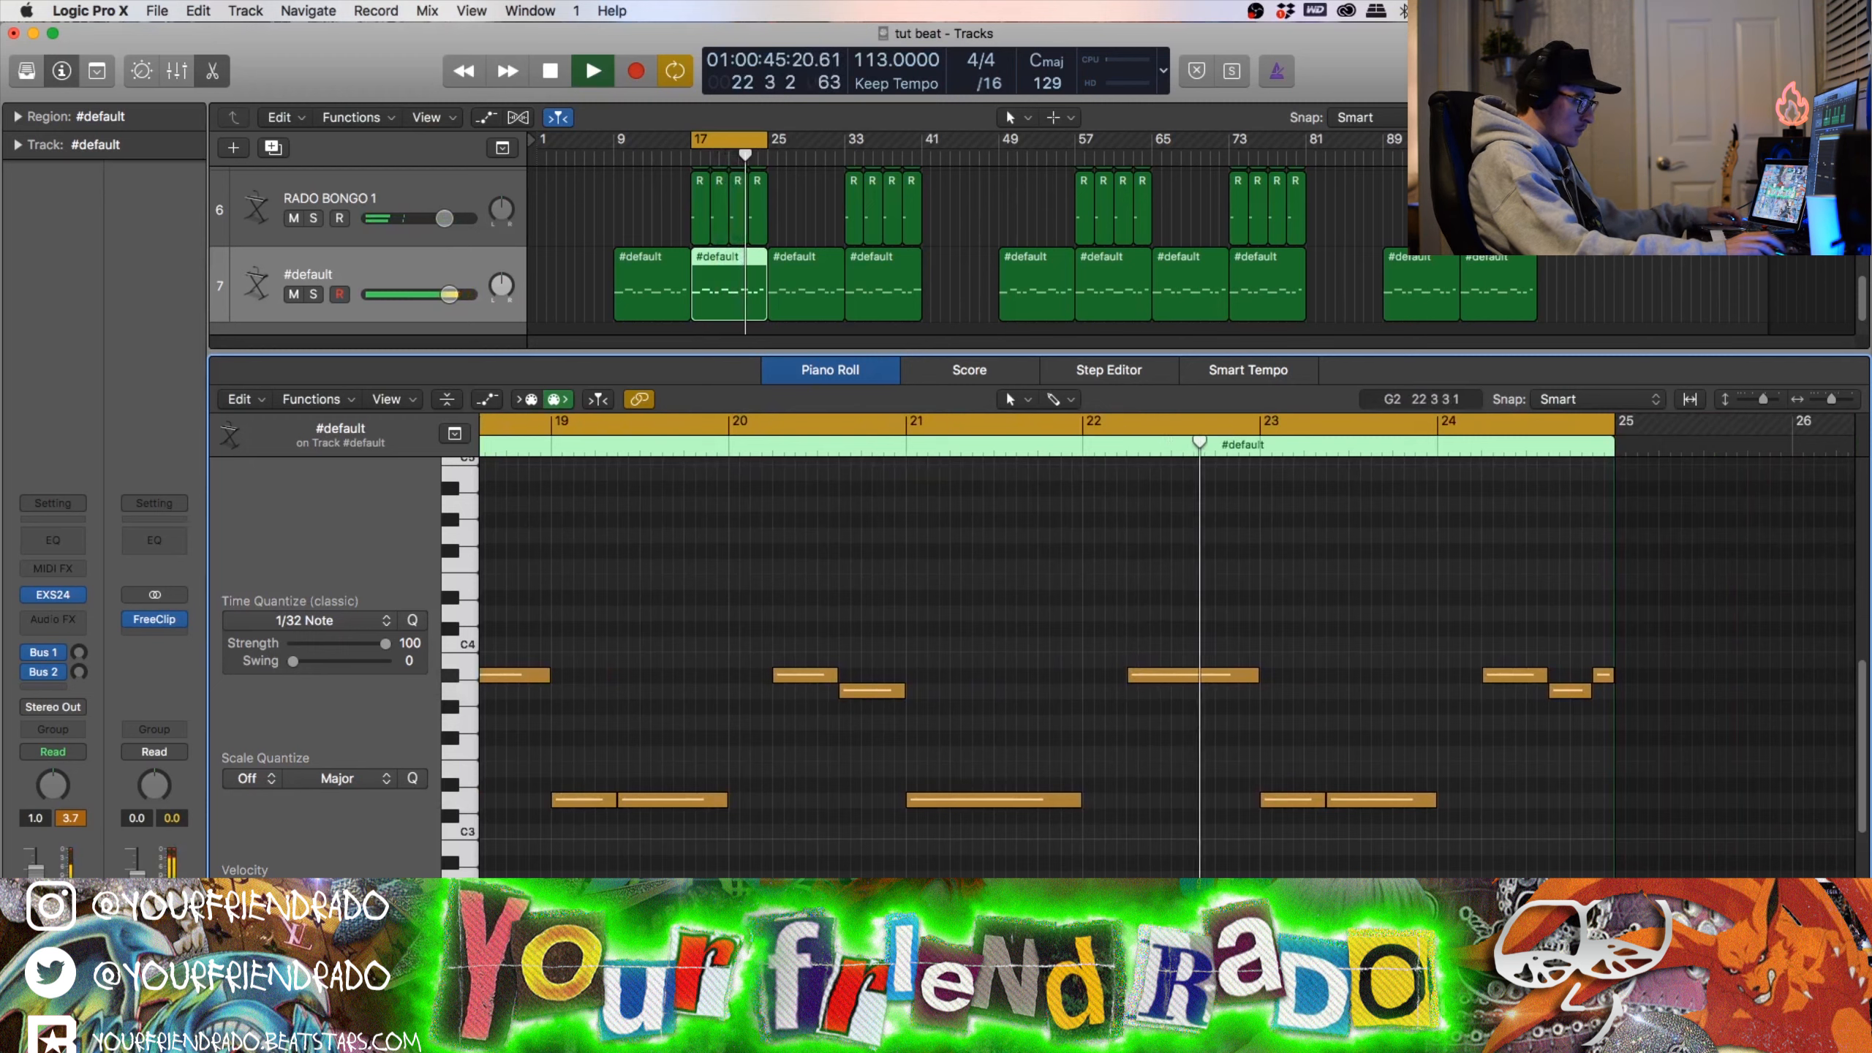
Step: Split the second D3 808 note of bar 23 at beat 4 and stop playback
{"action": "left_click", "coordinate": [1393, 802]}
{"action": "key", "text": "t"}
{"action": "key", "text": "t"}
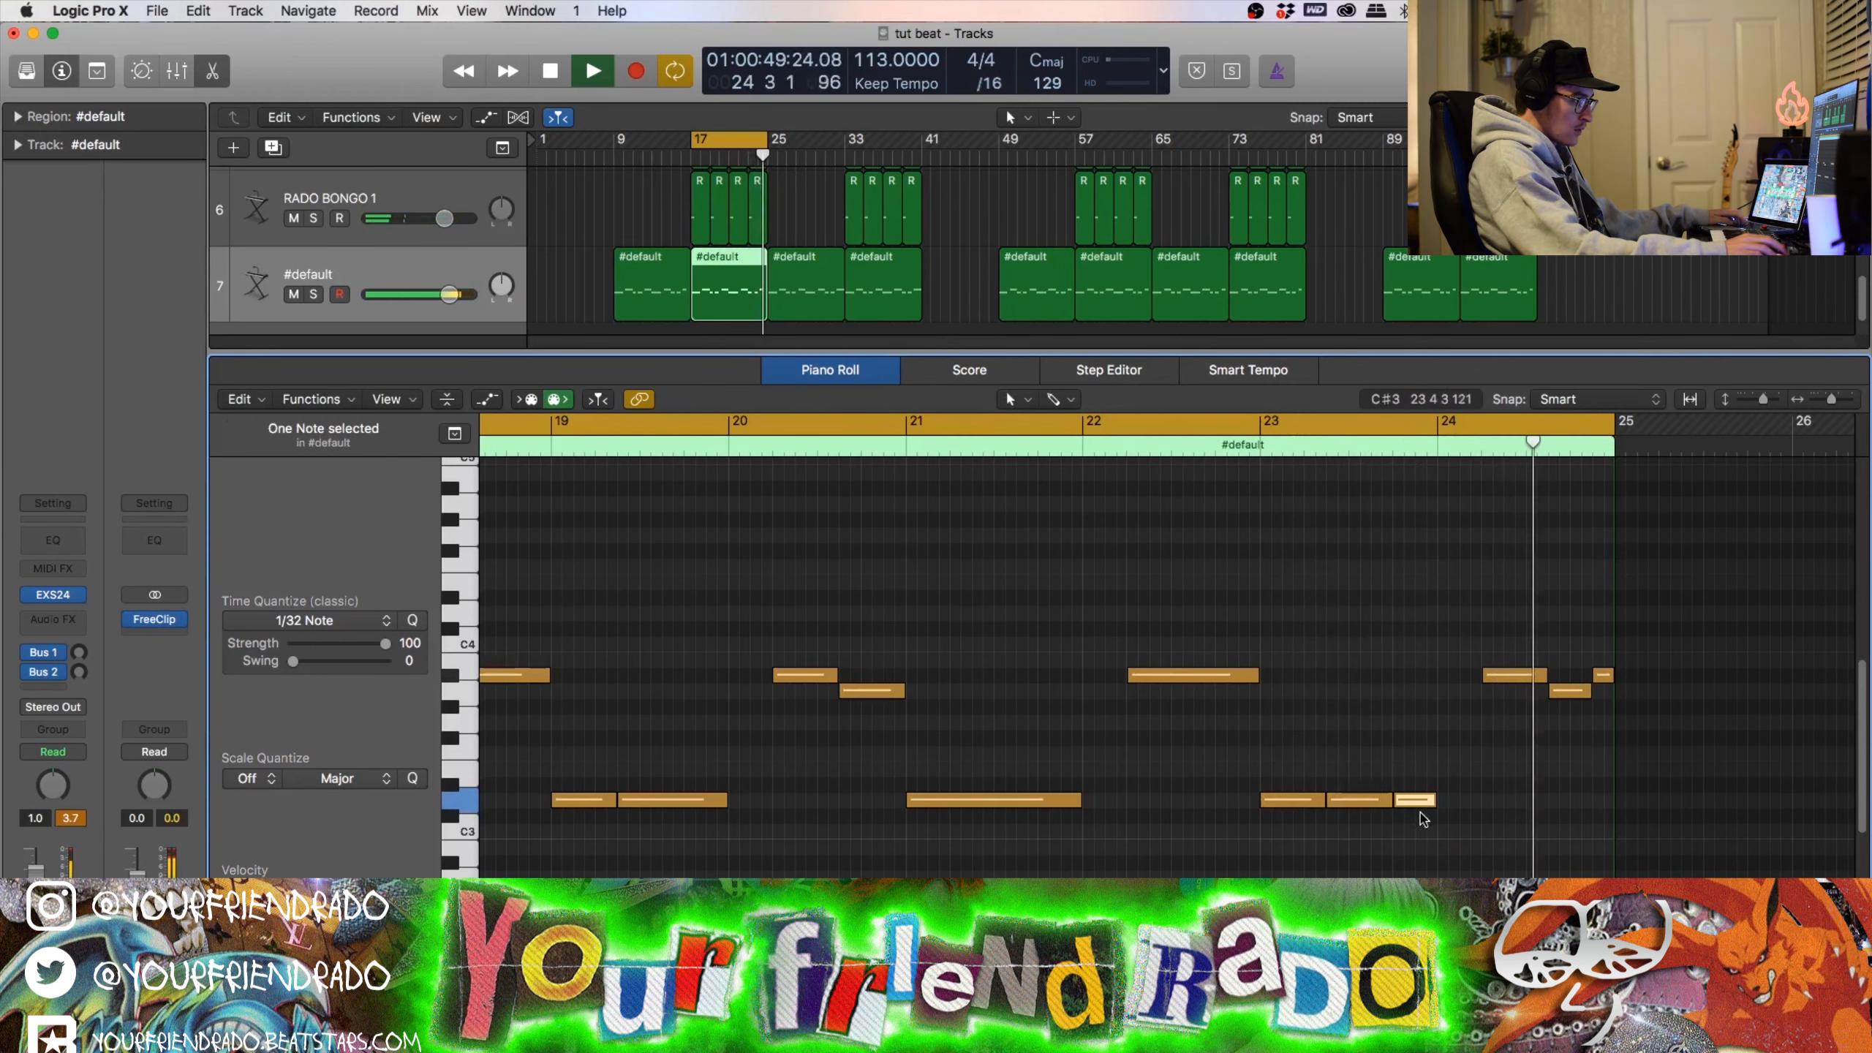
{"action": "key", "text": "space"}
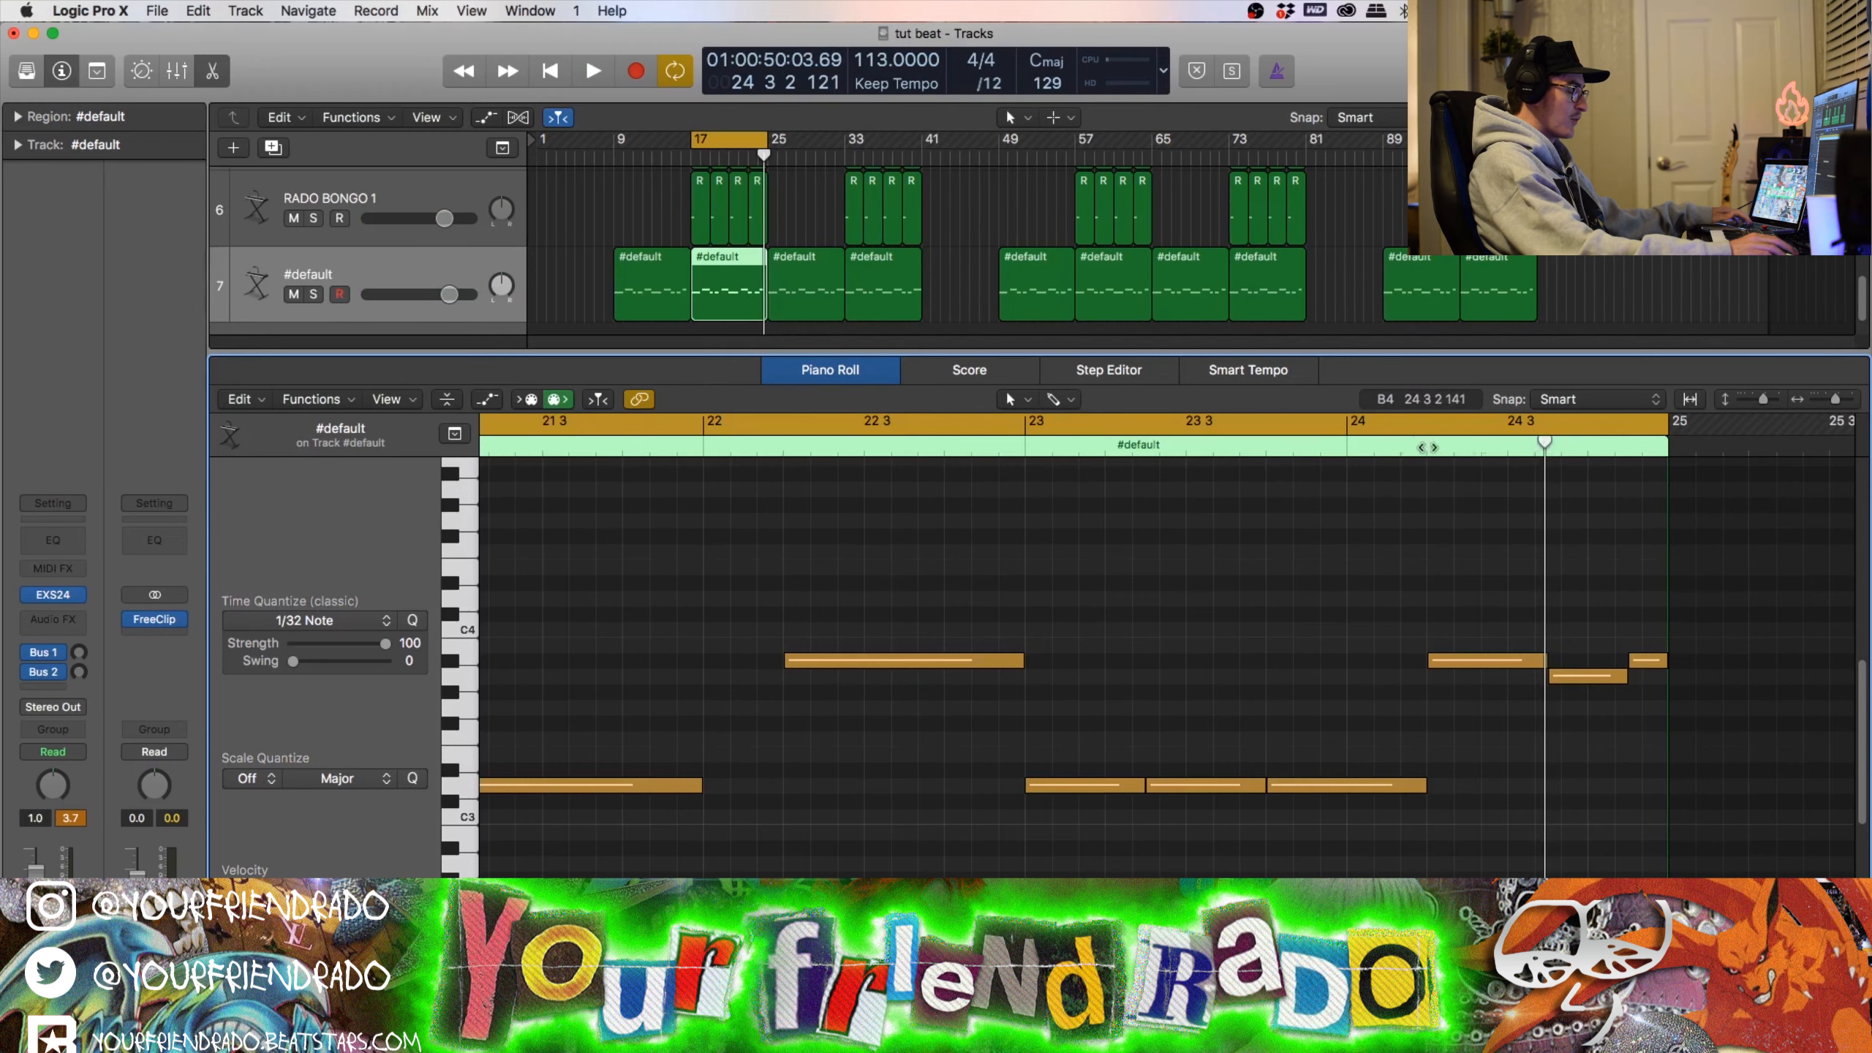
Step: Switch to the Scissors tool and play the bars 17 to 25 loop with the whole 808 region in view
{"action": "left_click", "coordinate": [1374, 446]}
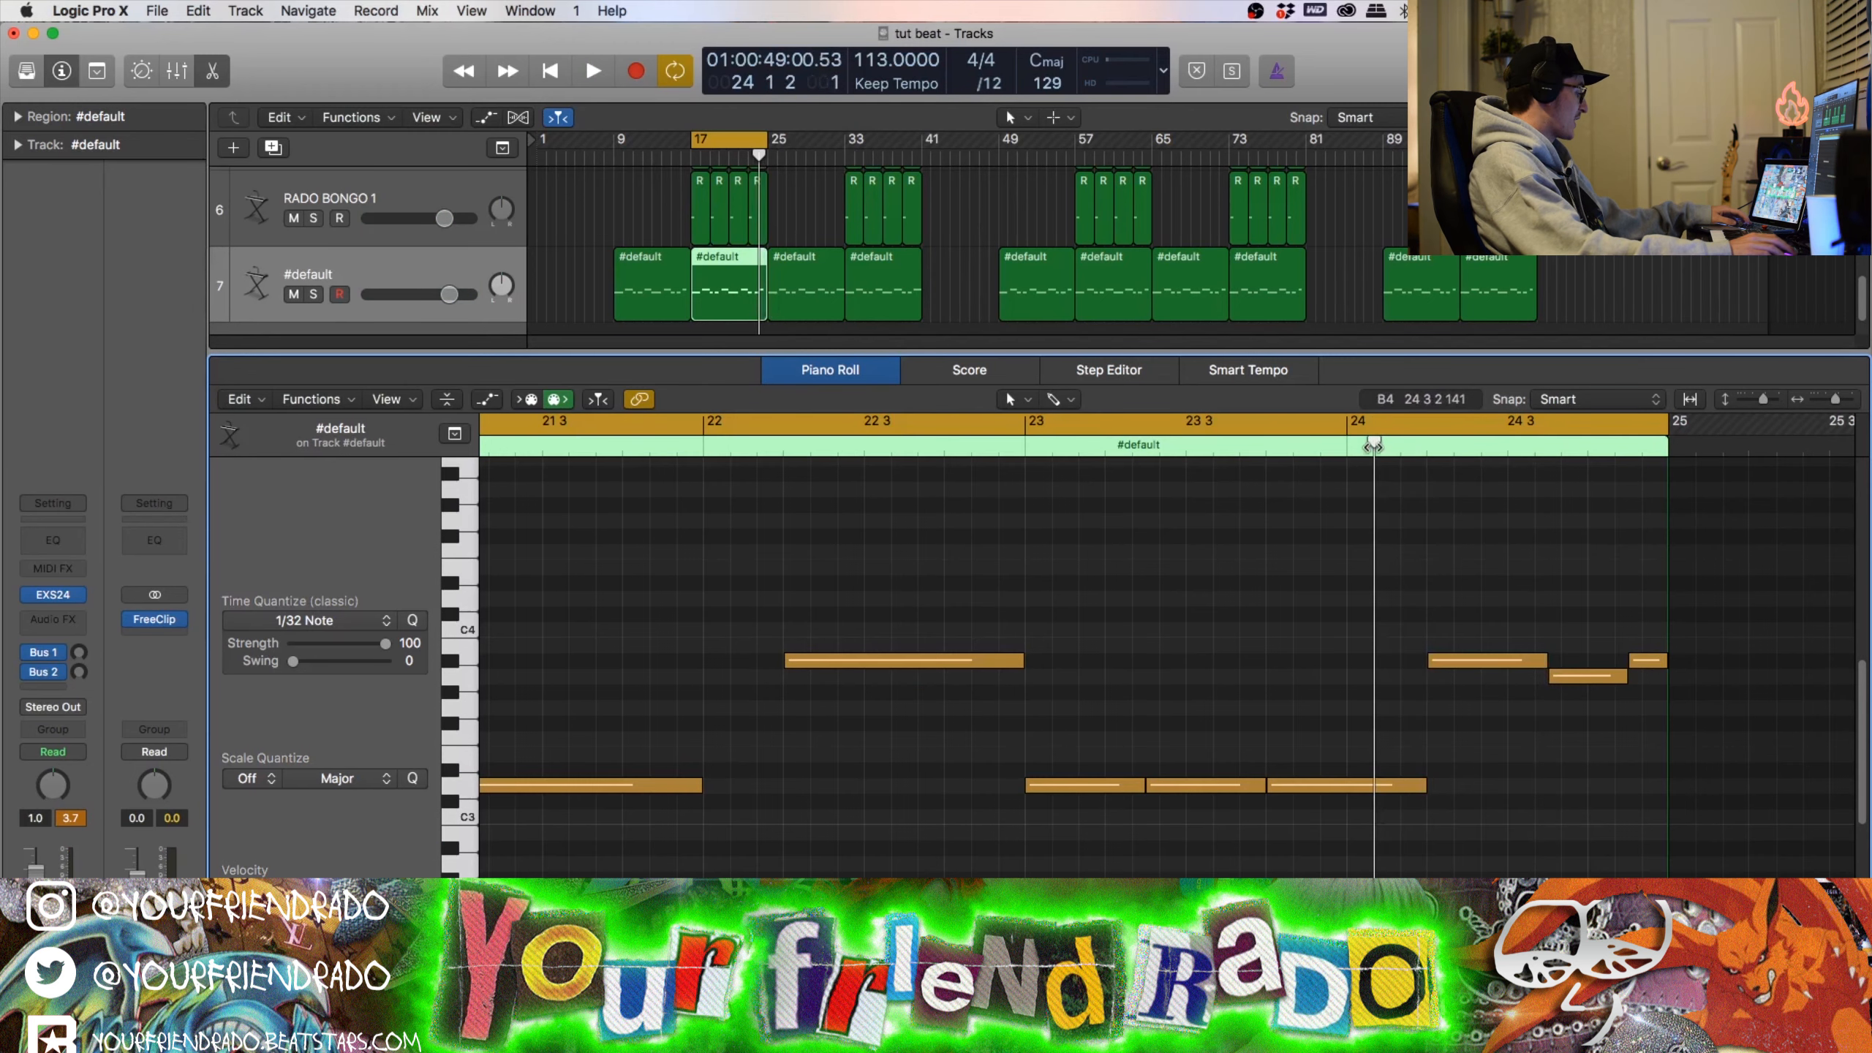
{"action": "left_click", "coordinate": [990, 85]}
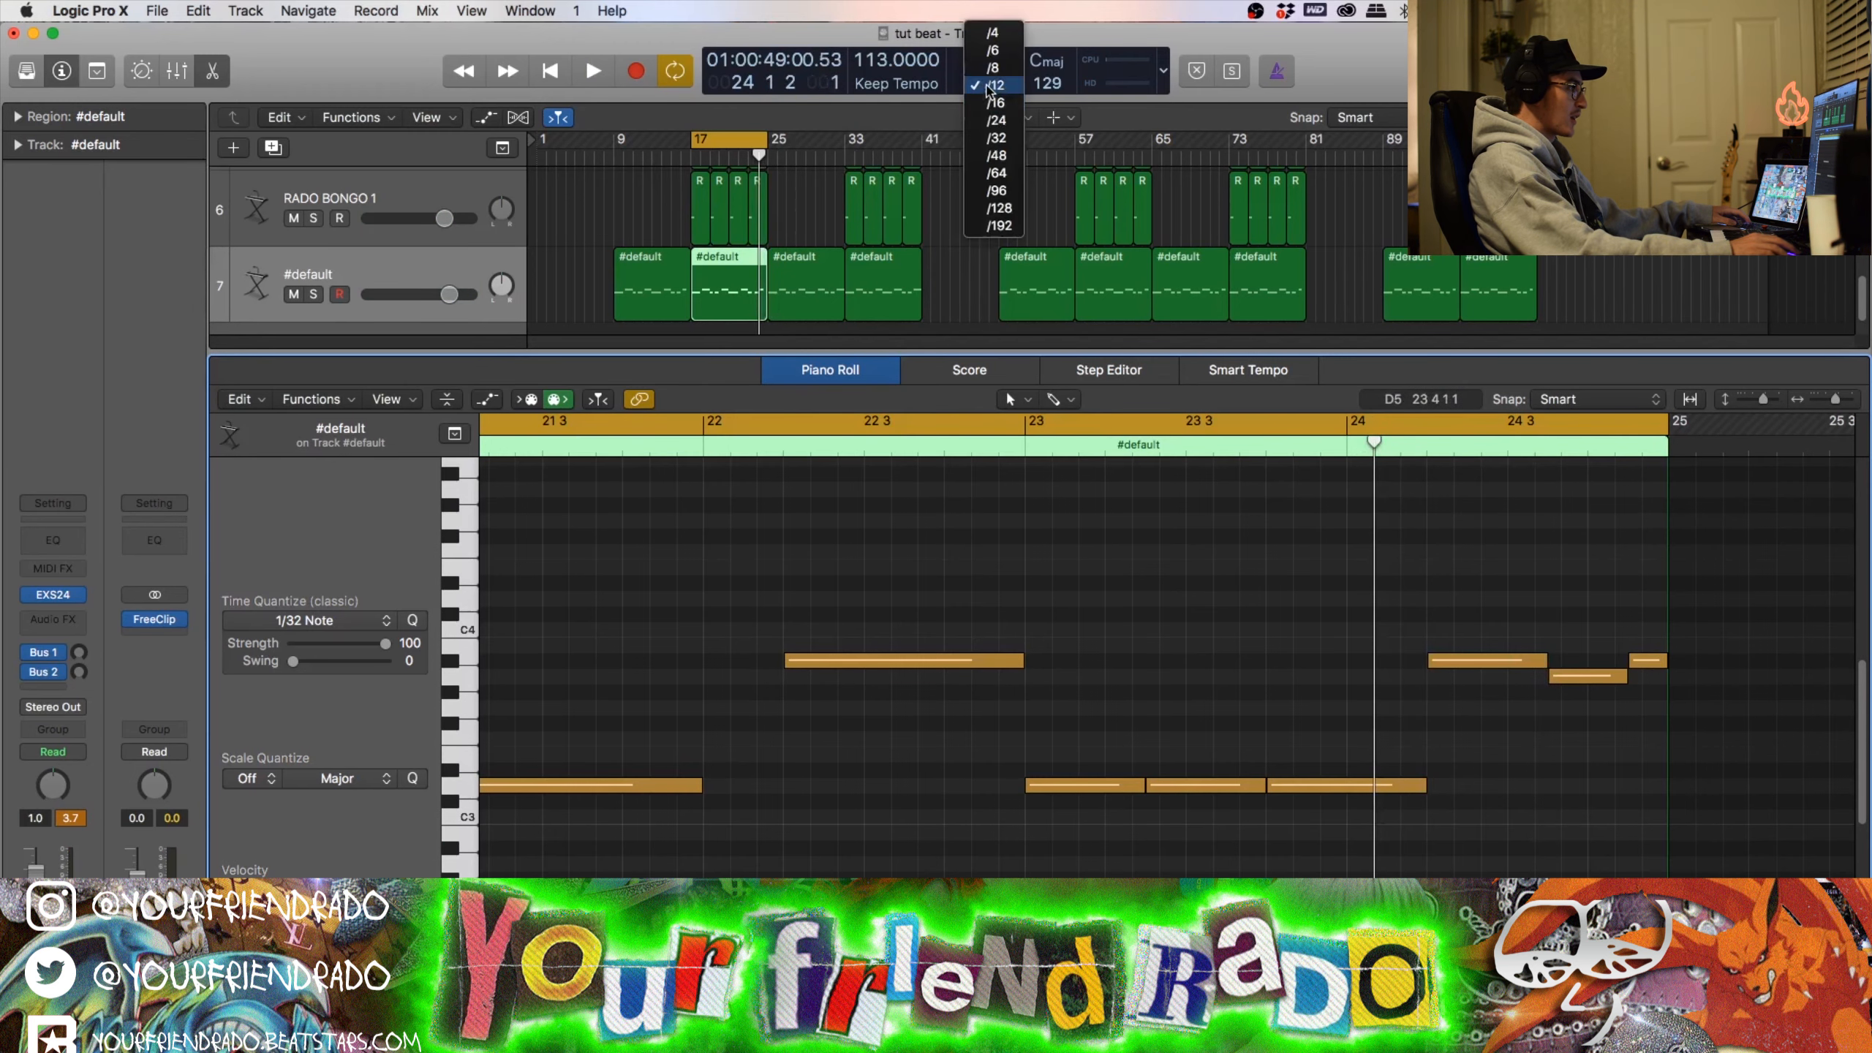
{"action": "left_click", "coordinate": [996, 88]}
{"action": "key", "text": "t"}
{"action": "key", "text": "i"}
{"action": "key", "text": "space"}
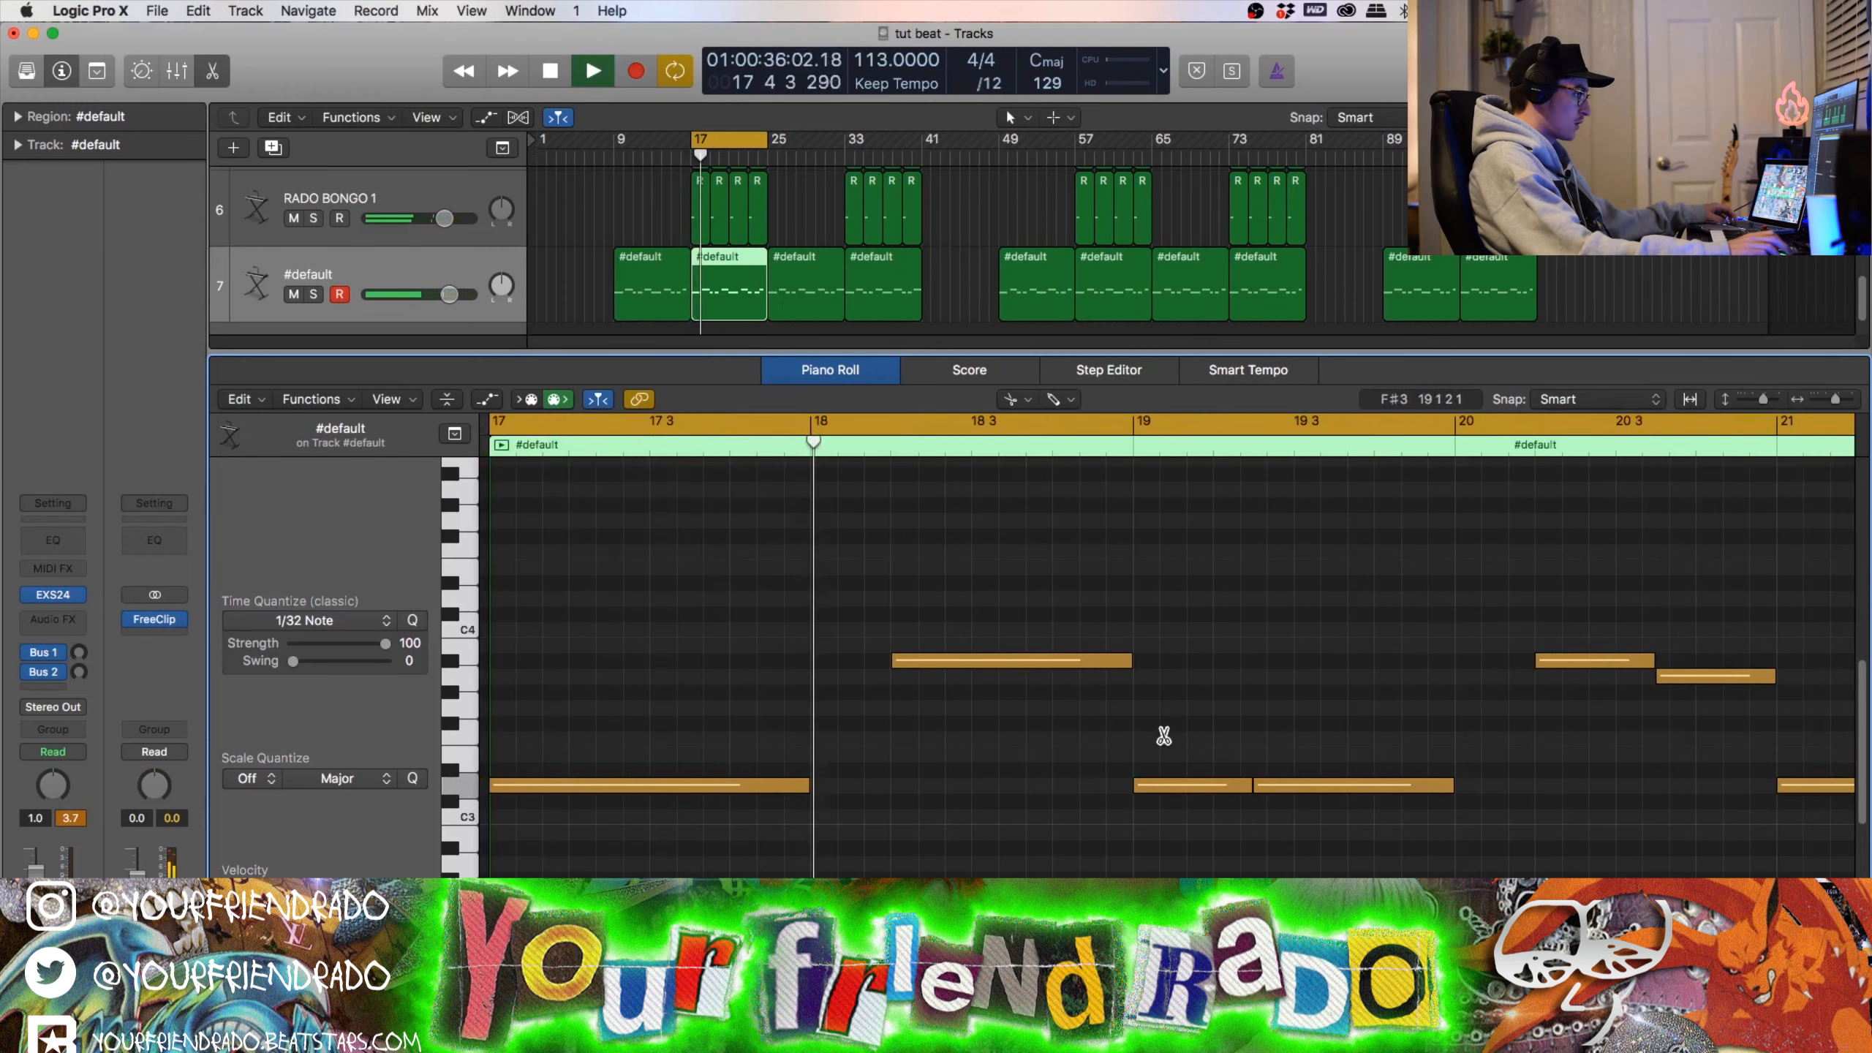
{"action": "key", "text": "super+Right"}
{"action": "key", "text": "super+Left"}
{"action": "key", "text": "super+Left"}
{"action": "key", "text": "super+Left"}
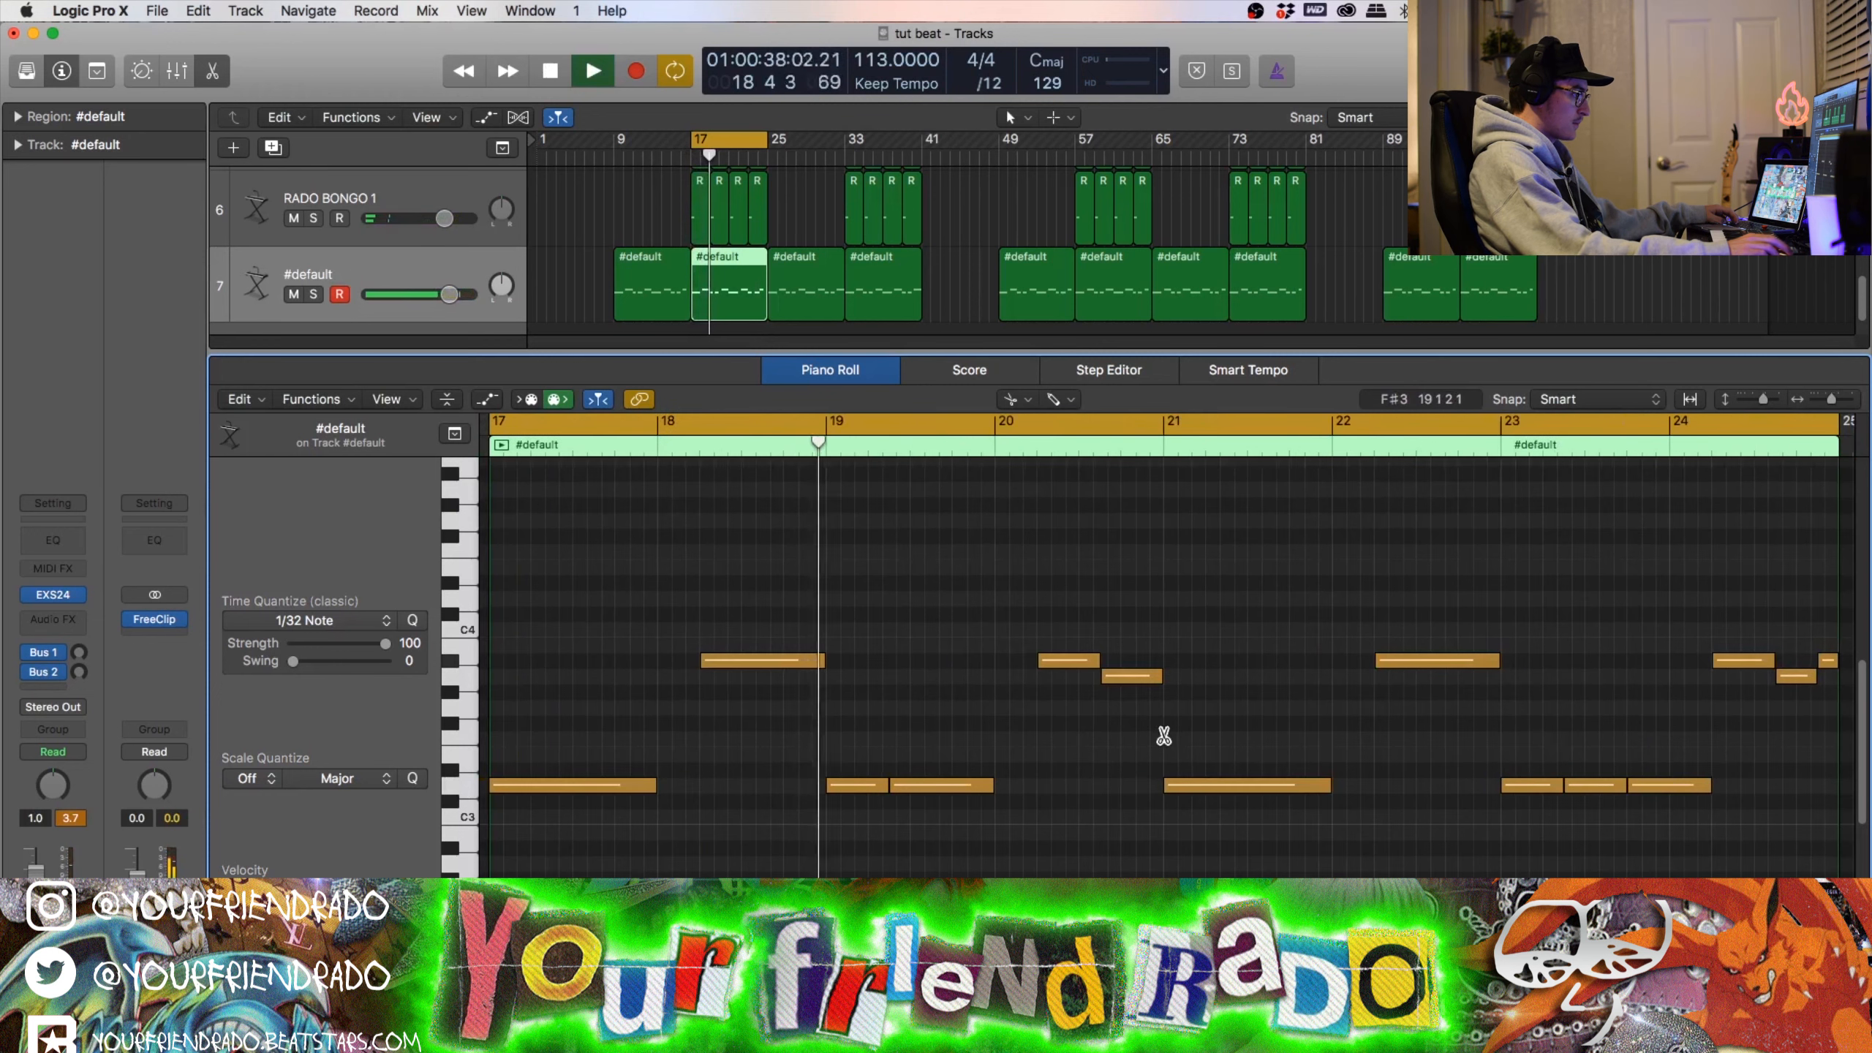
{"action": "key", "text": "super+Left"}
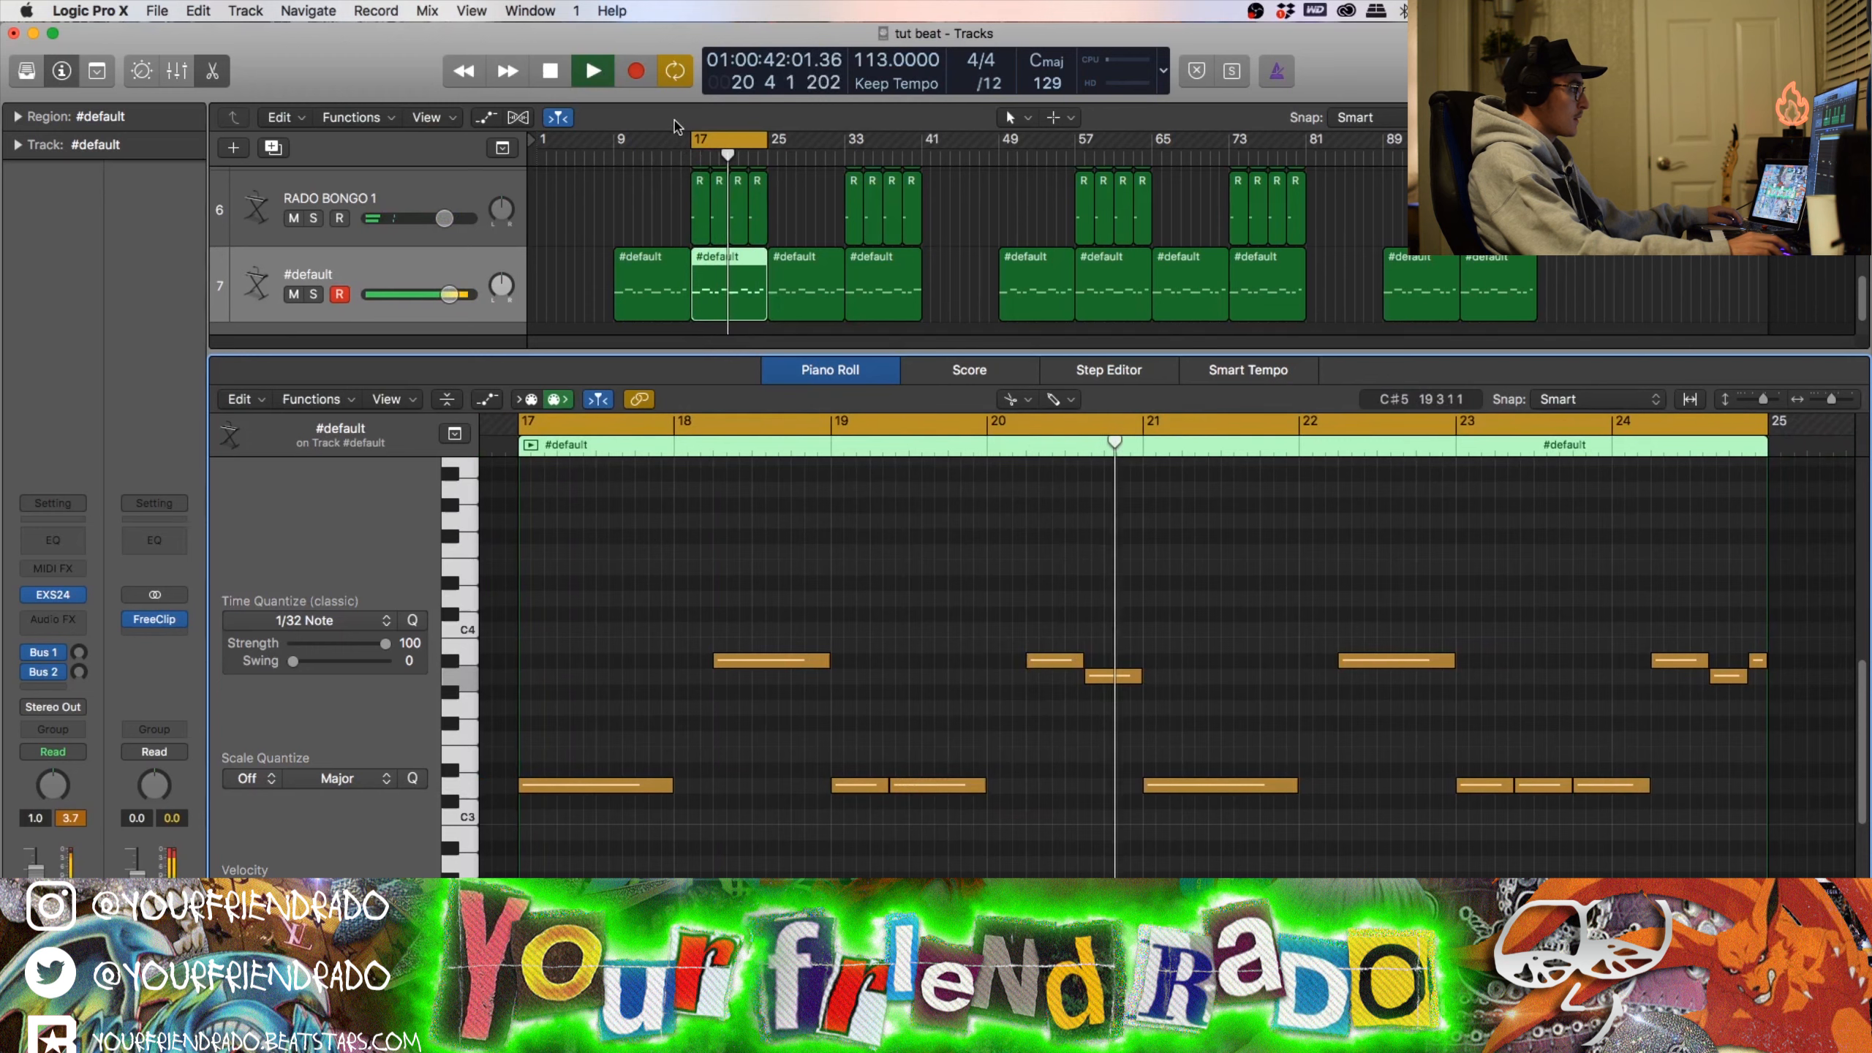
Step: Loop only bars 23 to 25 and split the A#3 808 note at beat 2 of bar 24 into four pieces
{"action": "left_click_drag", "start_coordinate": [693, 139], "coordinate": [755, 178]}
{"action": "key", "text": "space"}
{"action": "key", "text": "space"}
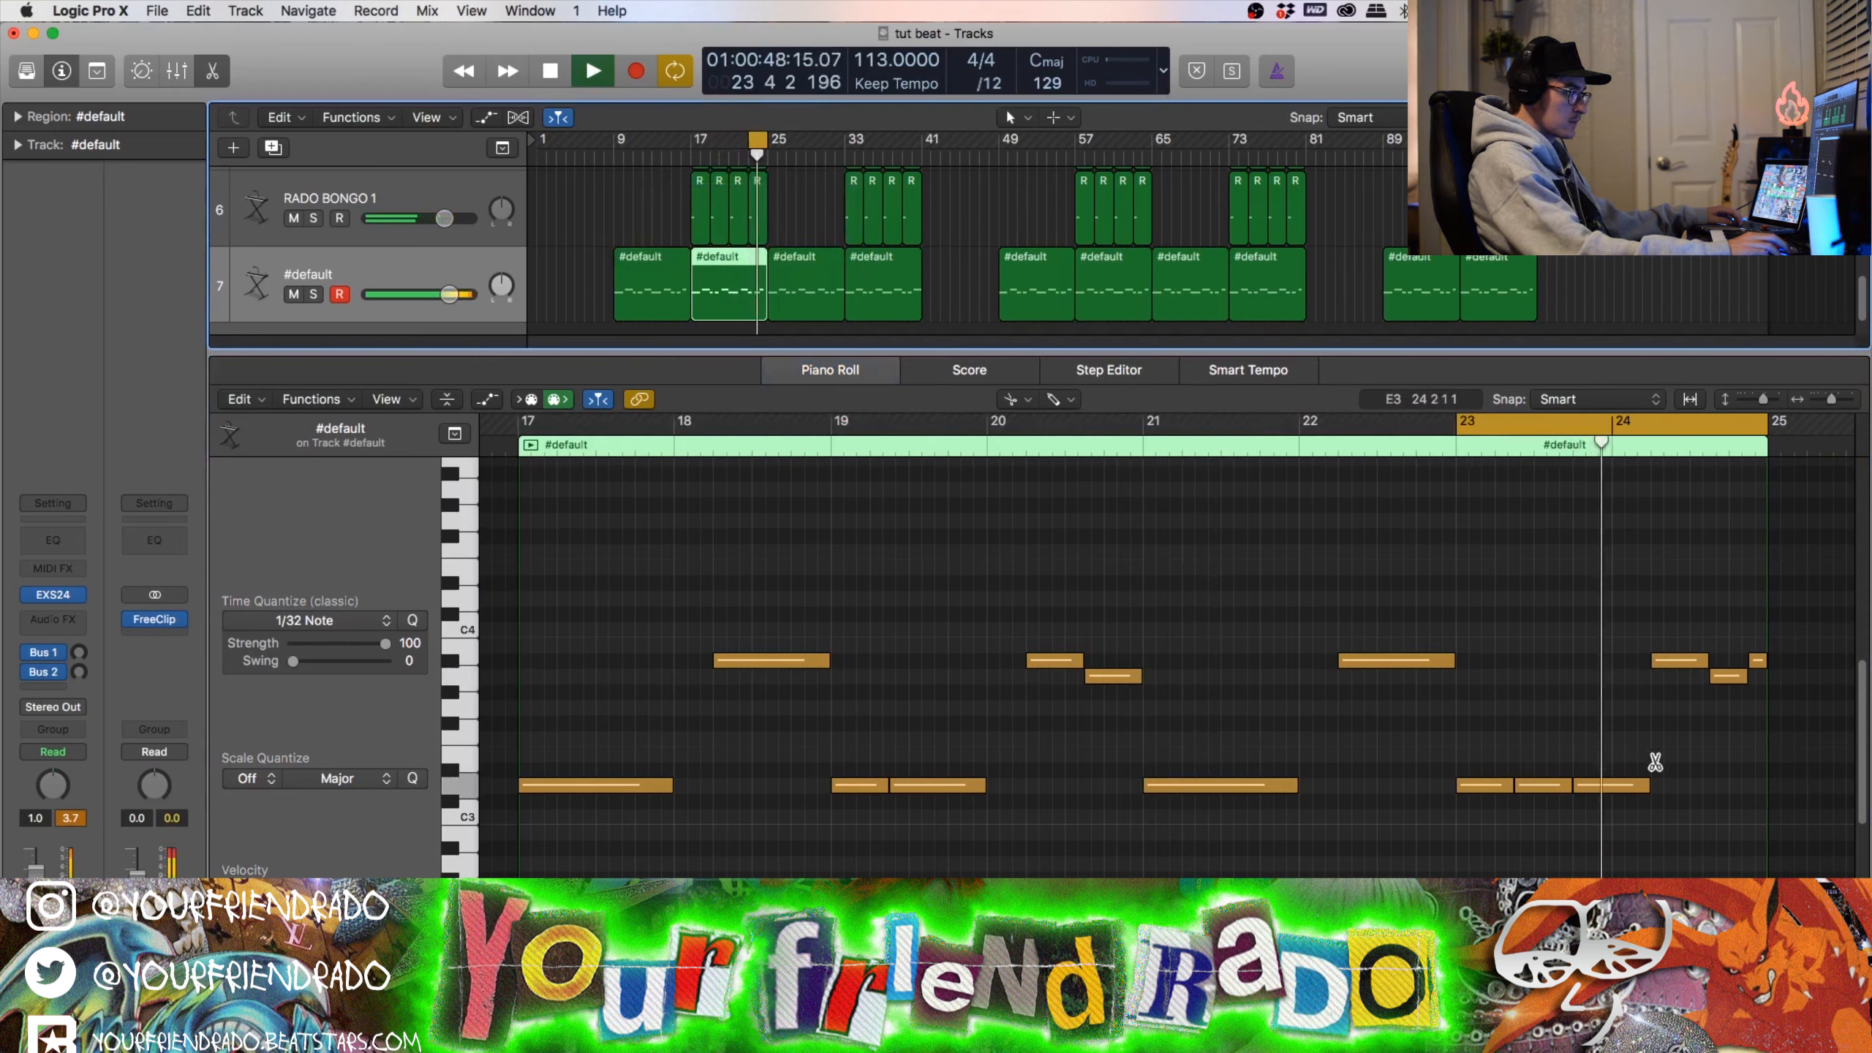
{"action": "left_click", "coordinate": [1679, 664]}
{"action": "left_click", "coordinate": [1677, 665]}
{"action": "left_click", "coordinate": [1690, 665]}
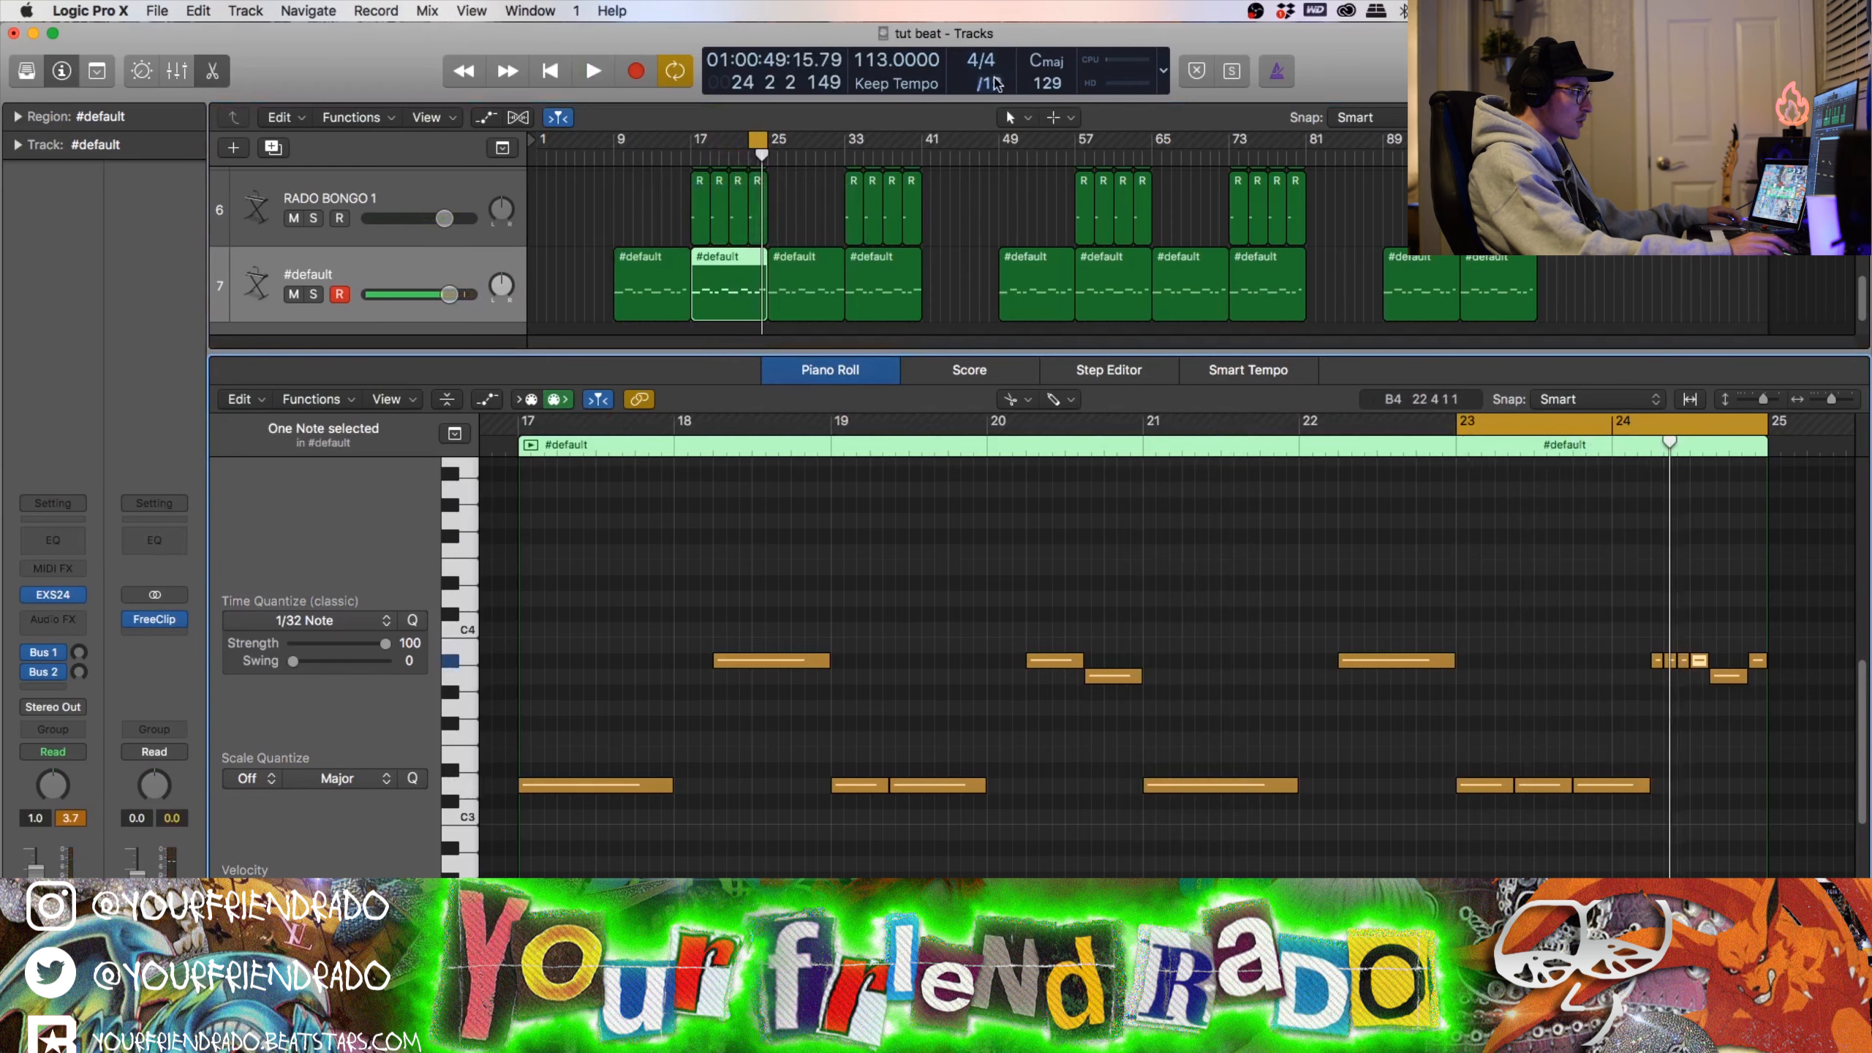
Step: Set the project's division to /24 and replay the loop with the end of the 808 region enlarged
{"action": "left_click", "coordinate": [995, 82]}
{"action": "left_click", "coordinate": [989, 100]}
{"action": "scroll", "coordinate": [1689, 661], "scroll_direction": "right", "scroll_amount": 1}
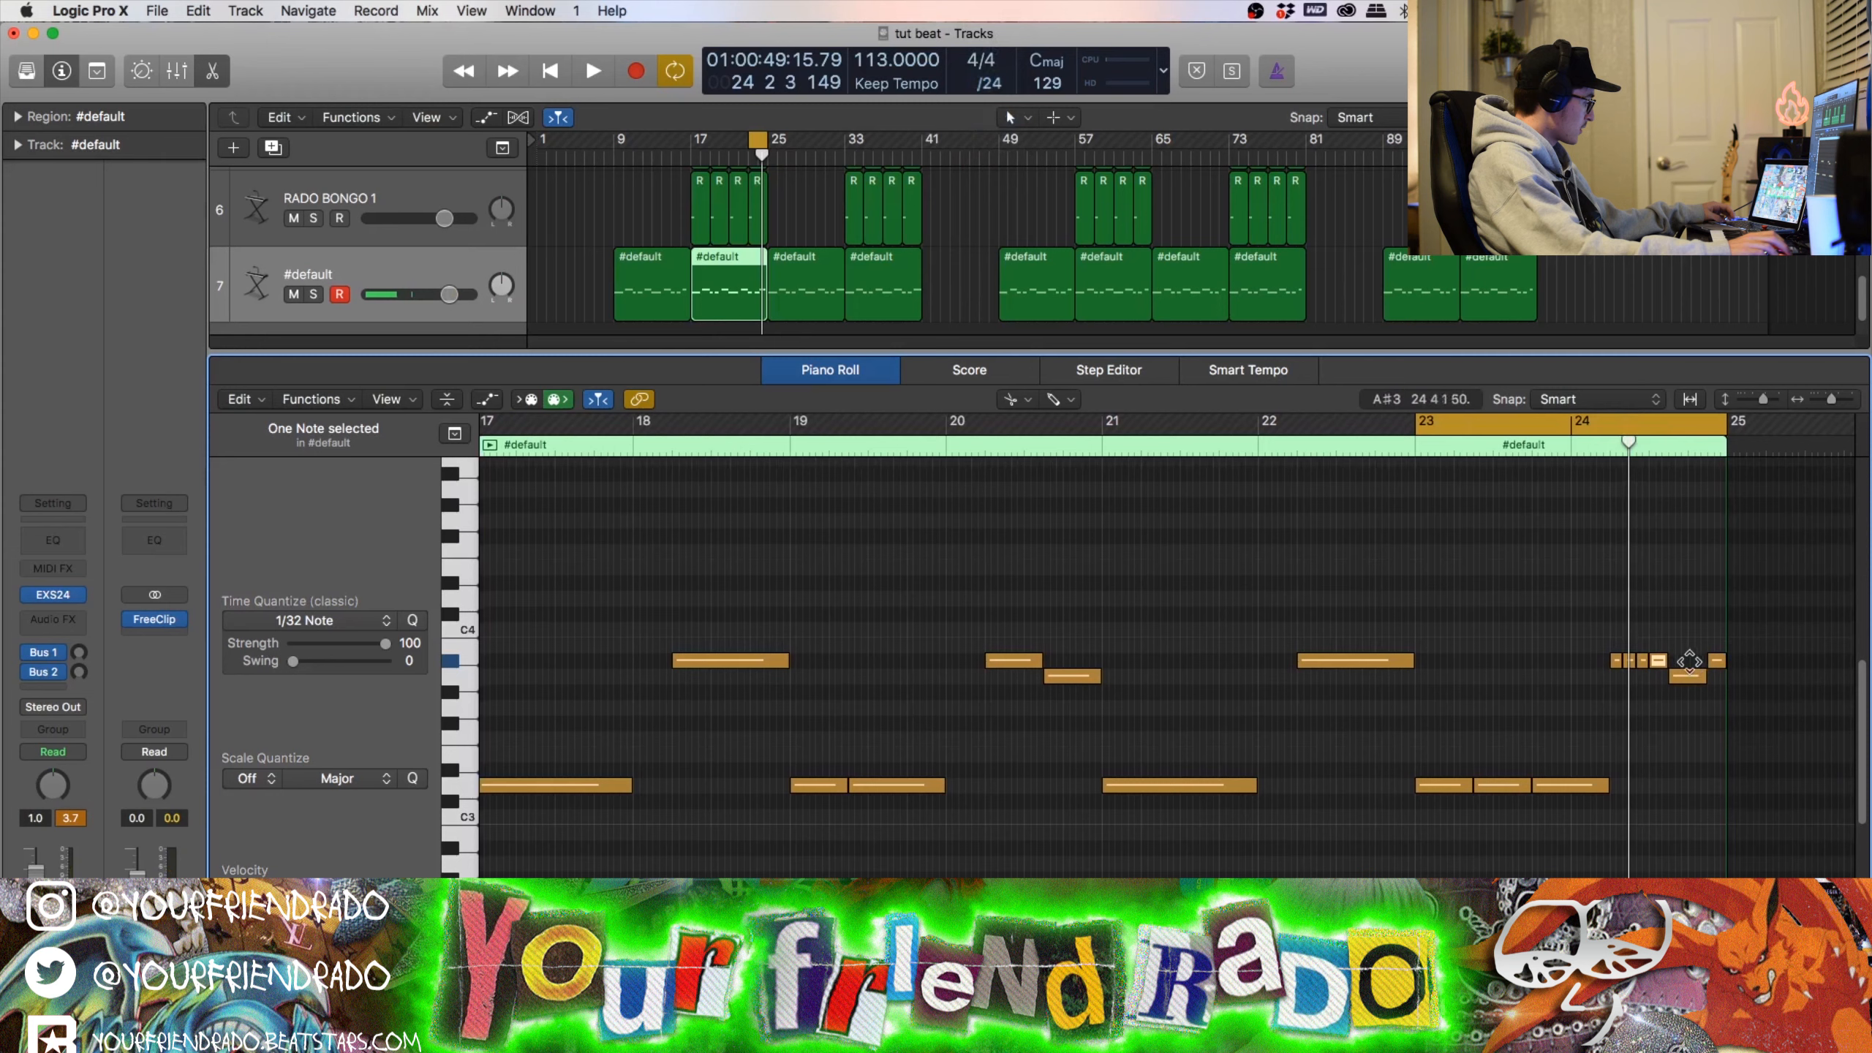
{"action": "key", "text": "super+Right"}
{"action": "key", "text": "super+Right"}
{"action": "key", "text": "super+Right"}
{"action": "key", "text": "super+Right"}
{"action": "key", "text": "super+Right"}
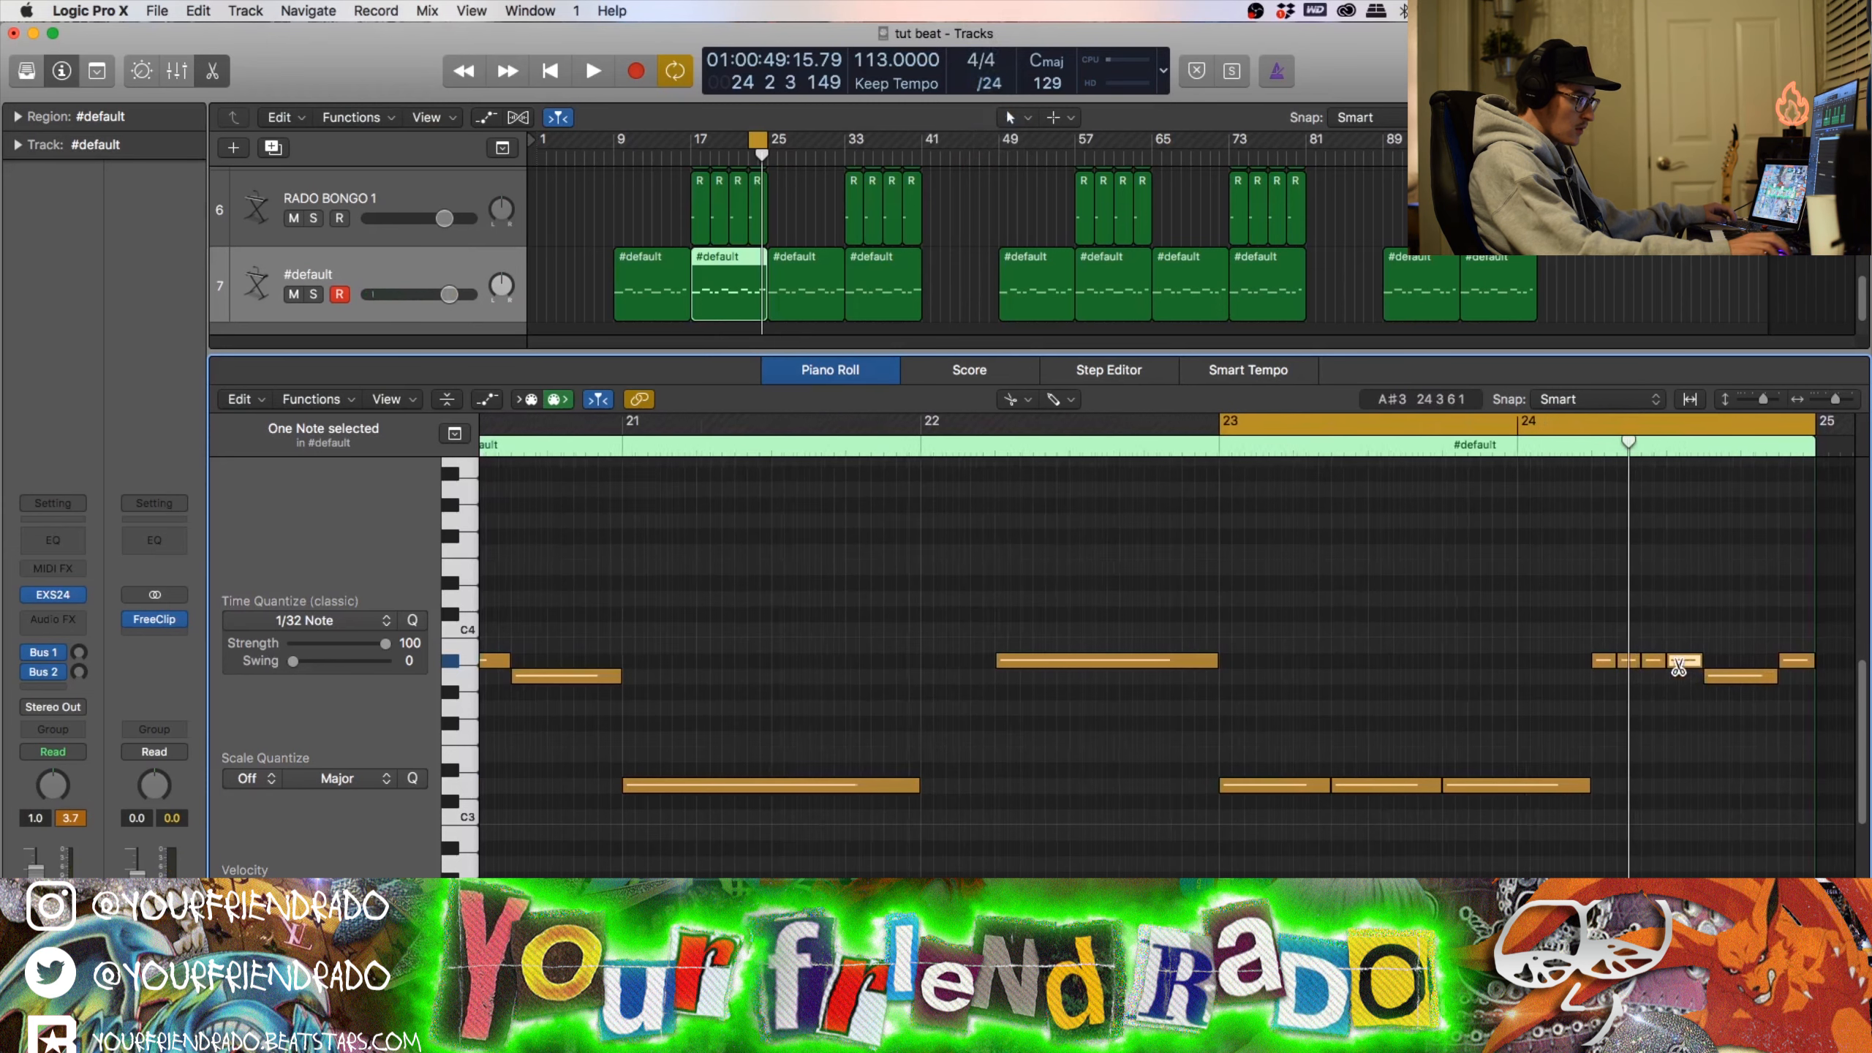
{"action": "key", "text": "space"}
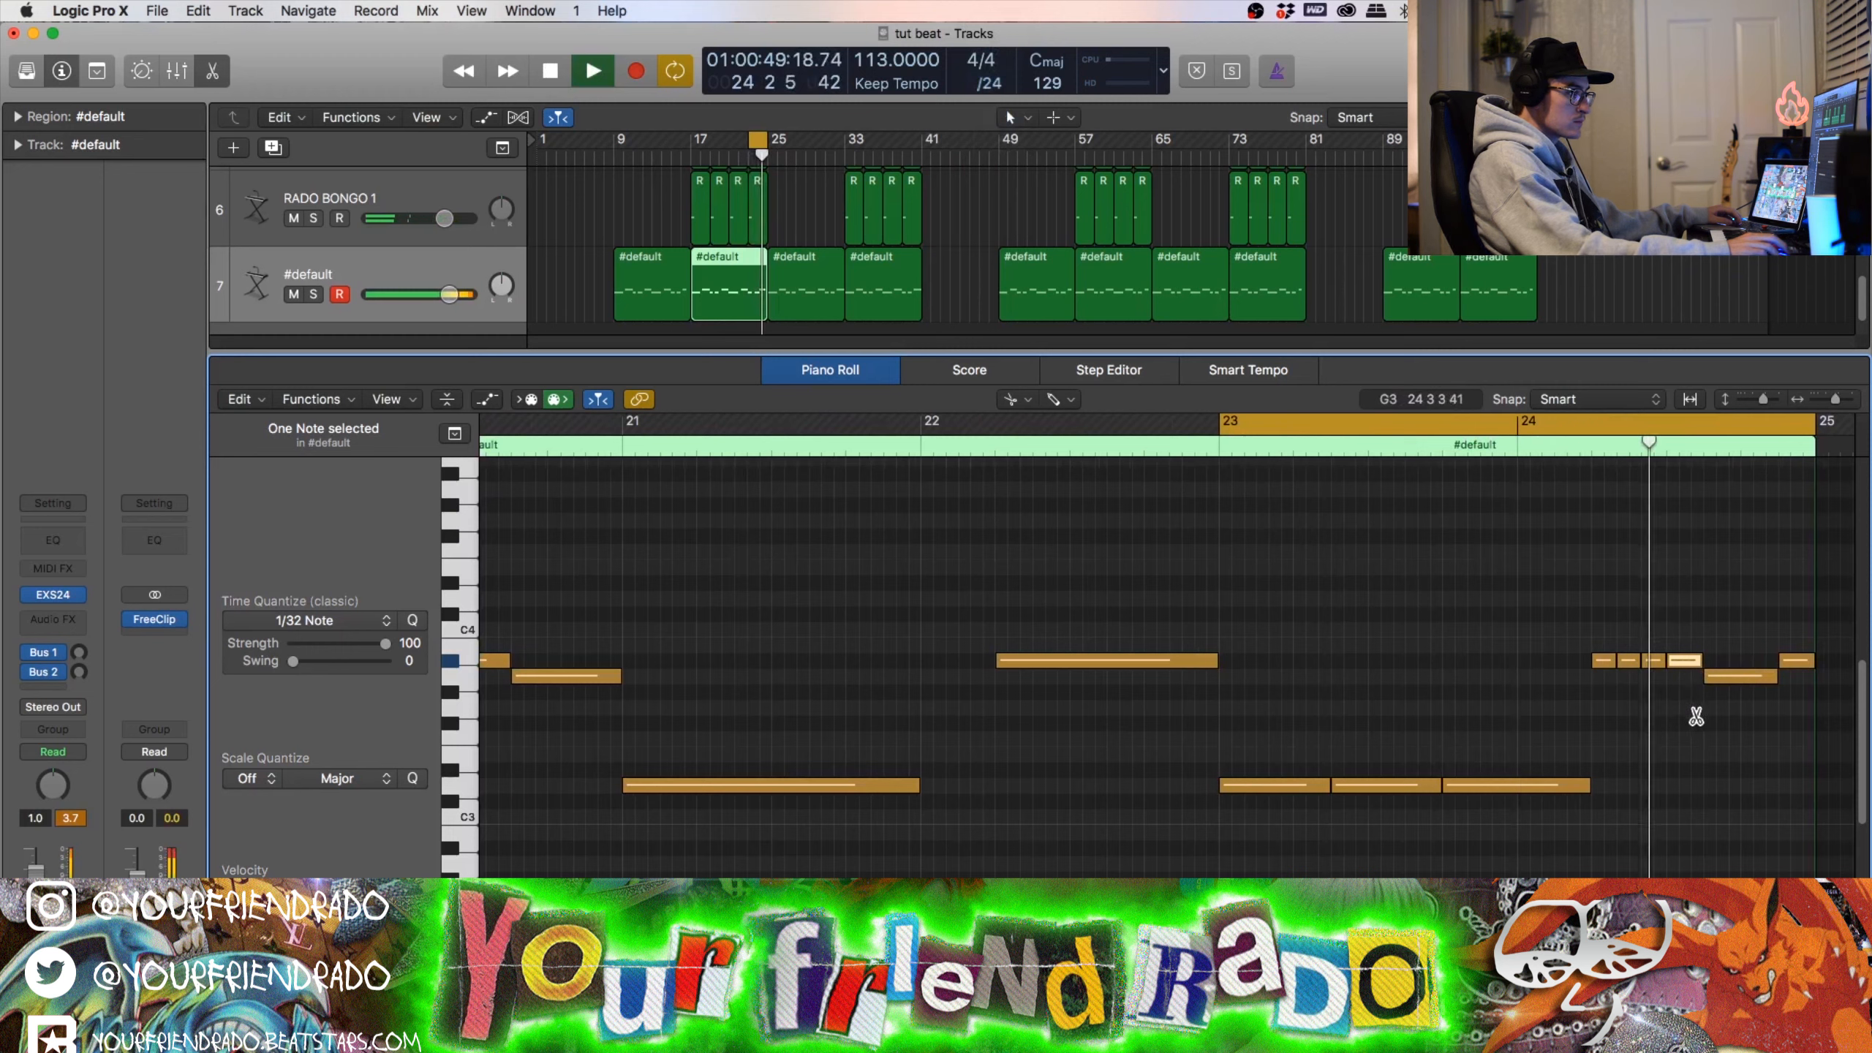
Step: Join the last two pieces of the split A#3 note in bar 24 using the Pointer tool
{"action": "key", "text": "t"}
{"action": "key", "text": "t"}
{"action": "left_click_drag", "start_coordinate": [1653, 634], "coordinate": [1683, 661]}
{"action": "key", "text": "t"}
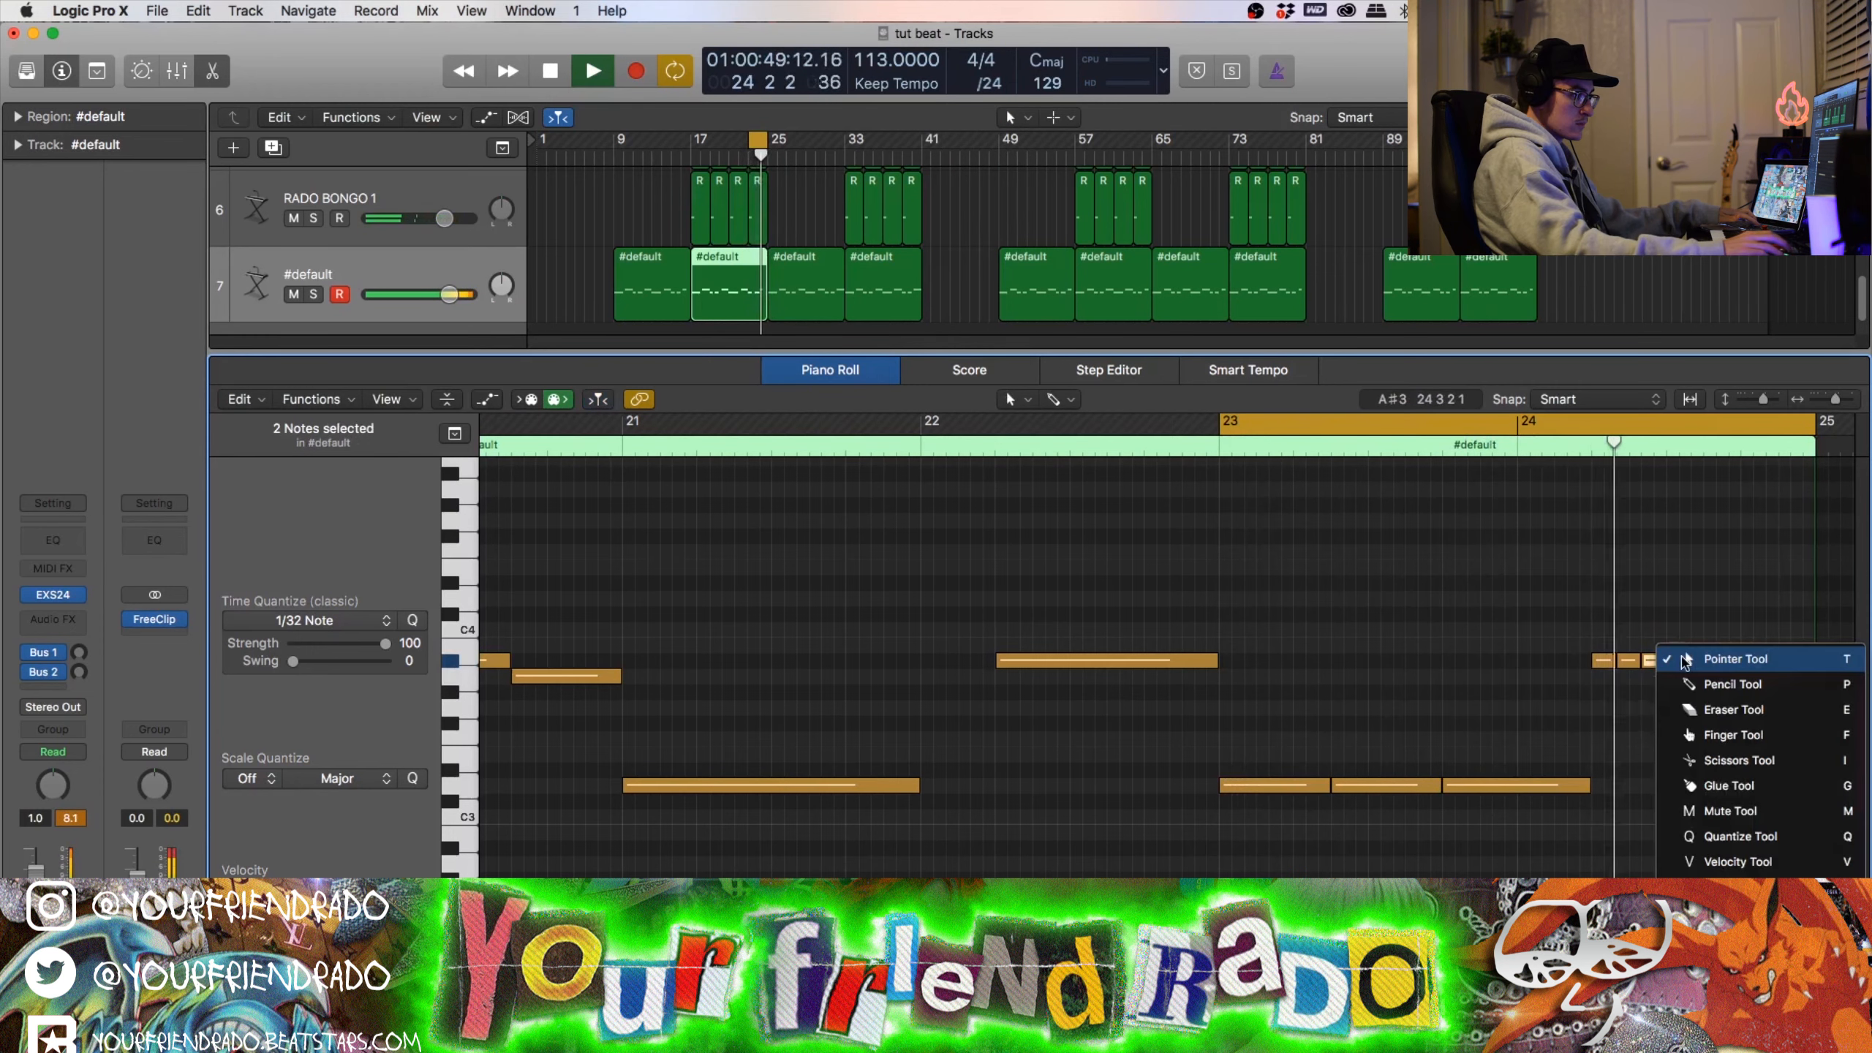
{"action": "left_click", "coordinate": [1686, 660]}
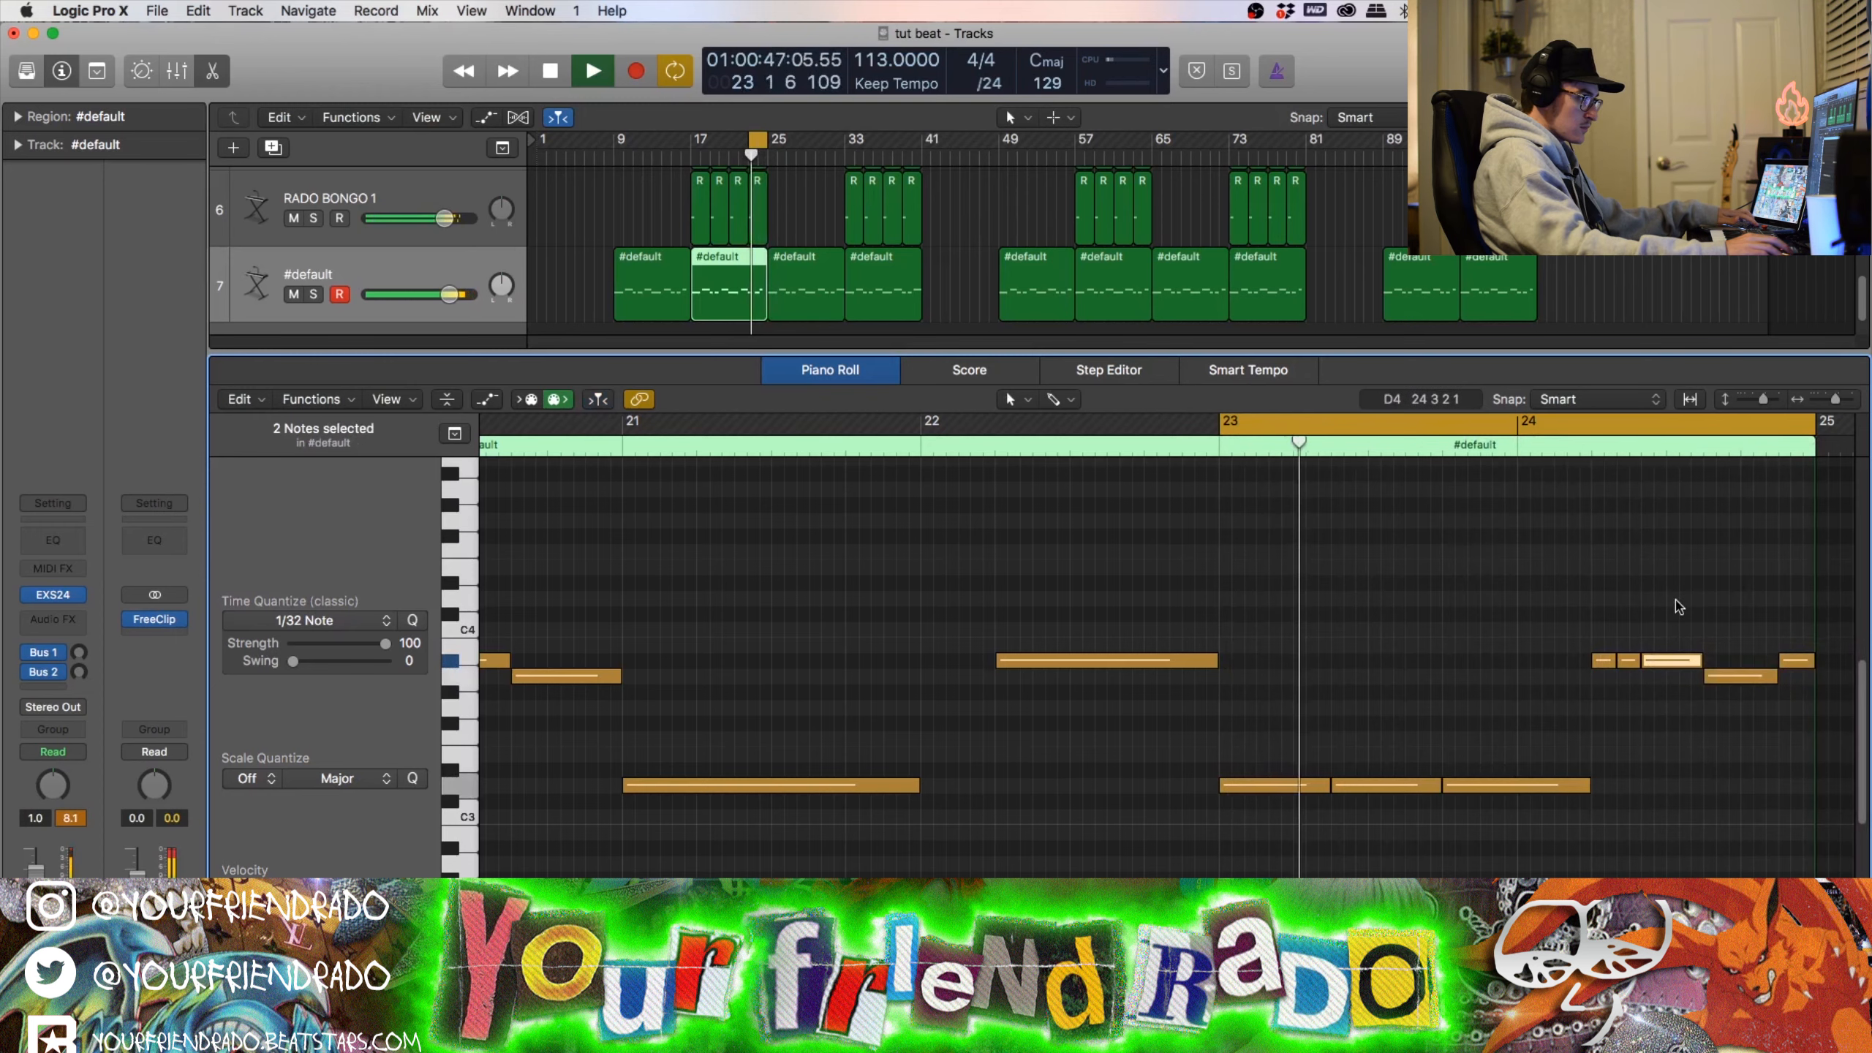
{"action": "key", "text": "y"}
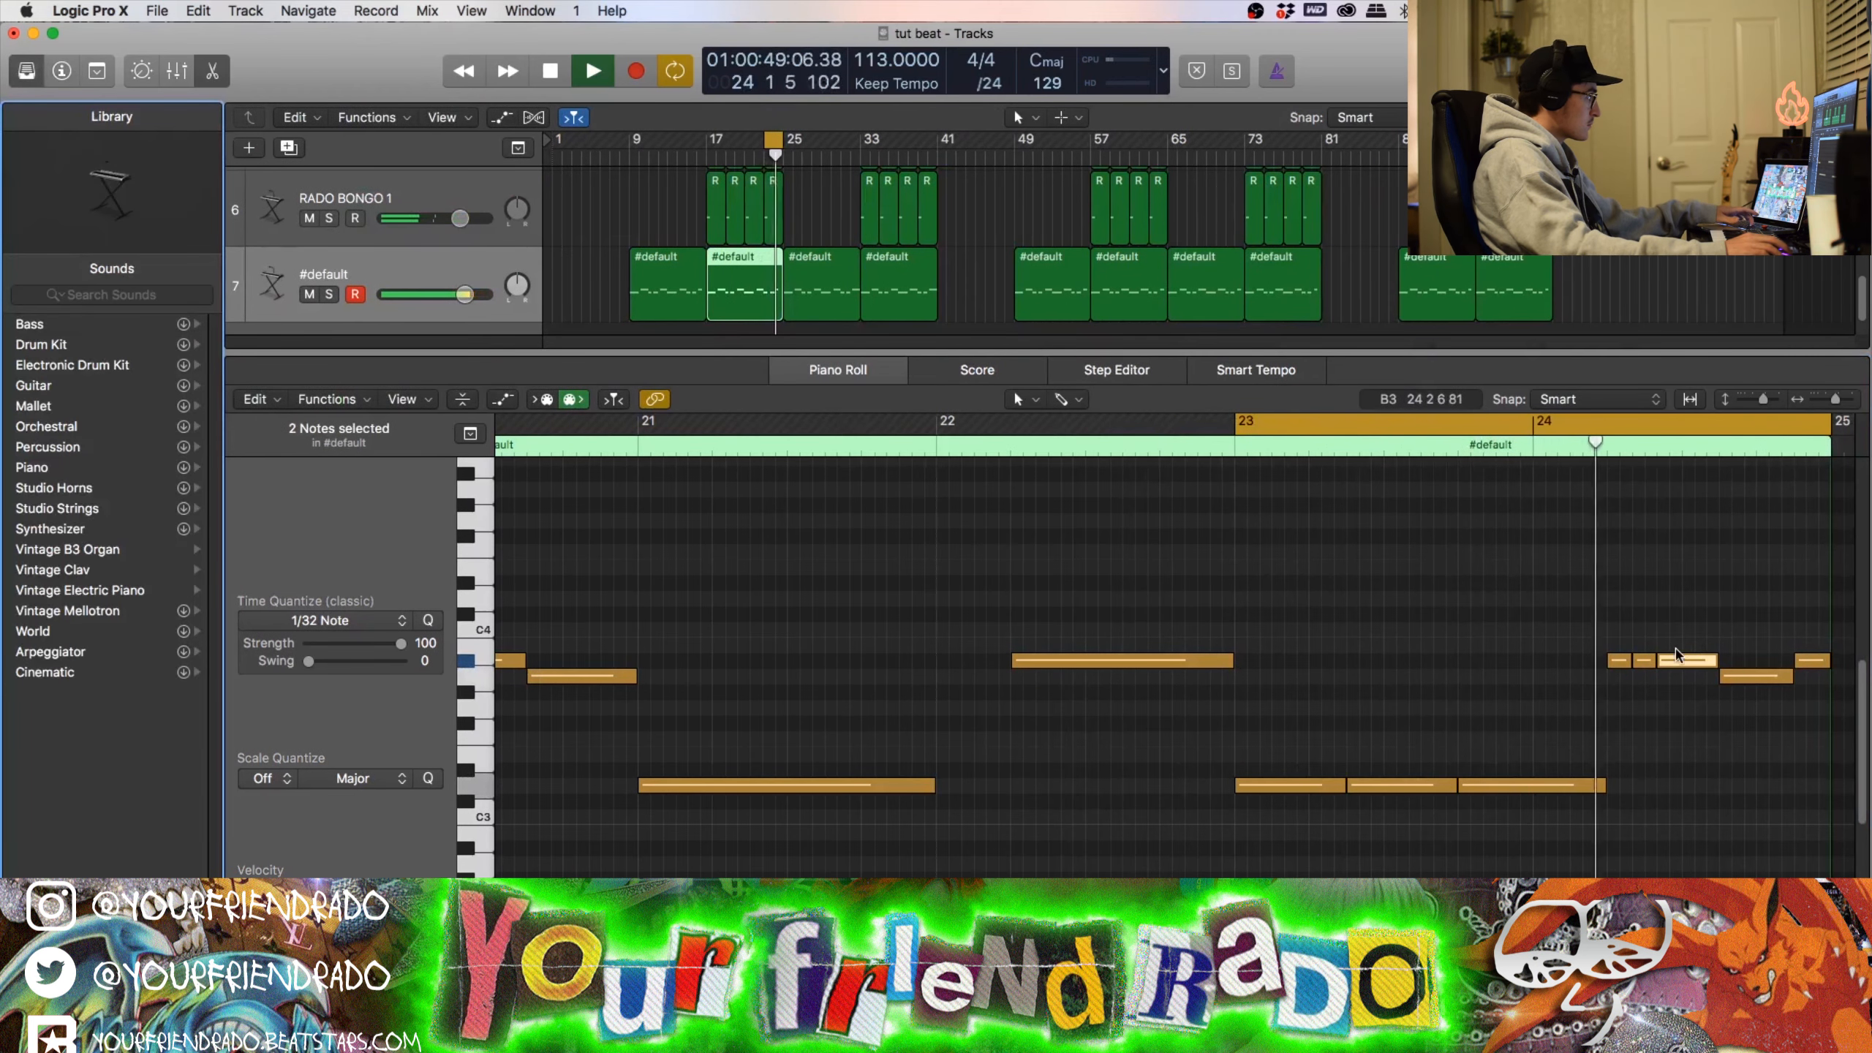
{"action": "key", "text": "y"}
Step: Split the A3 808 note at beat 3 of bar 24 into five pieces and play the loop
{"action": "key", "text": "t"}
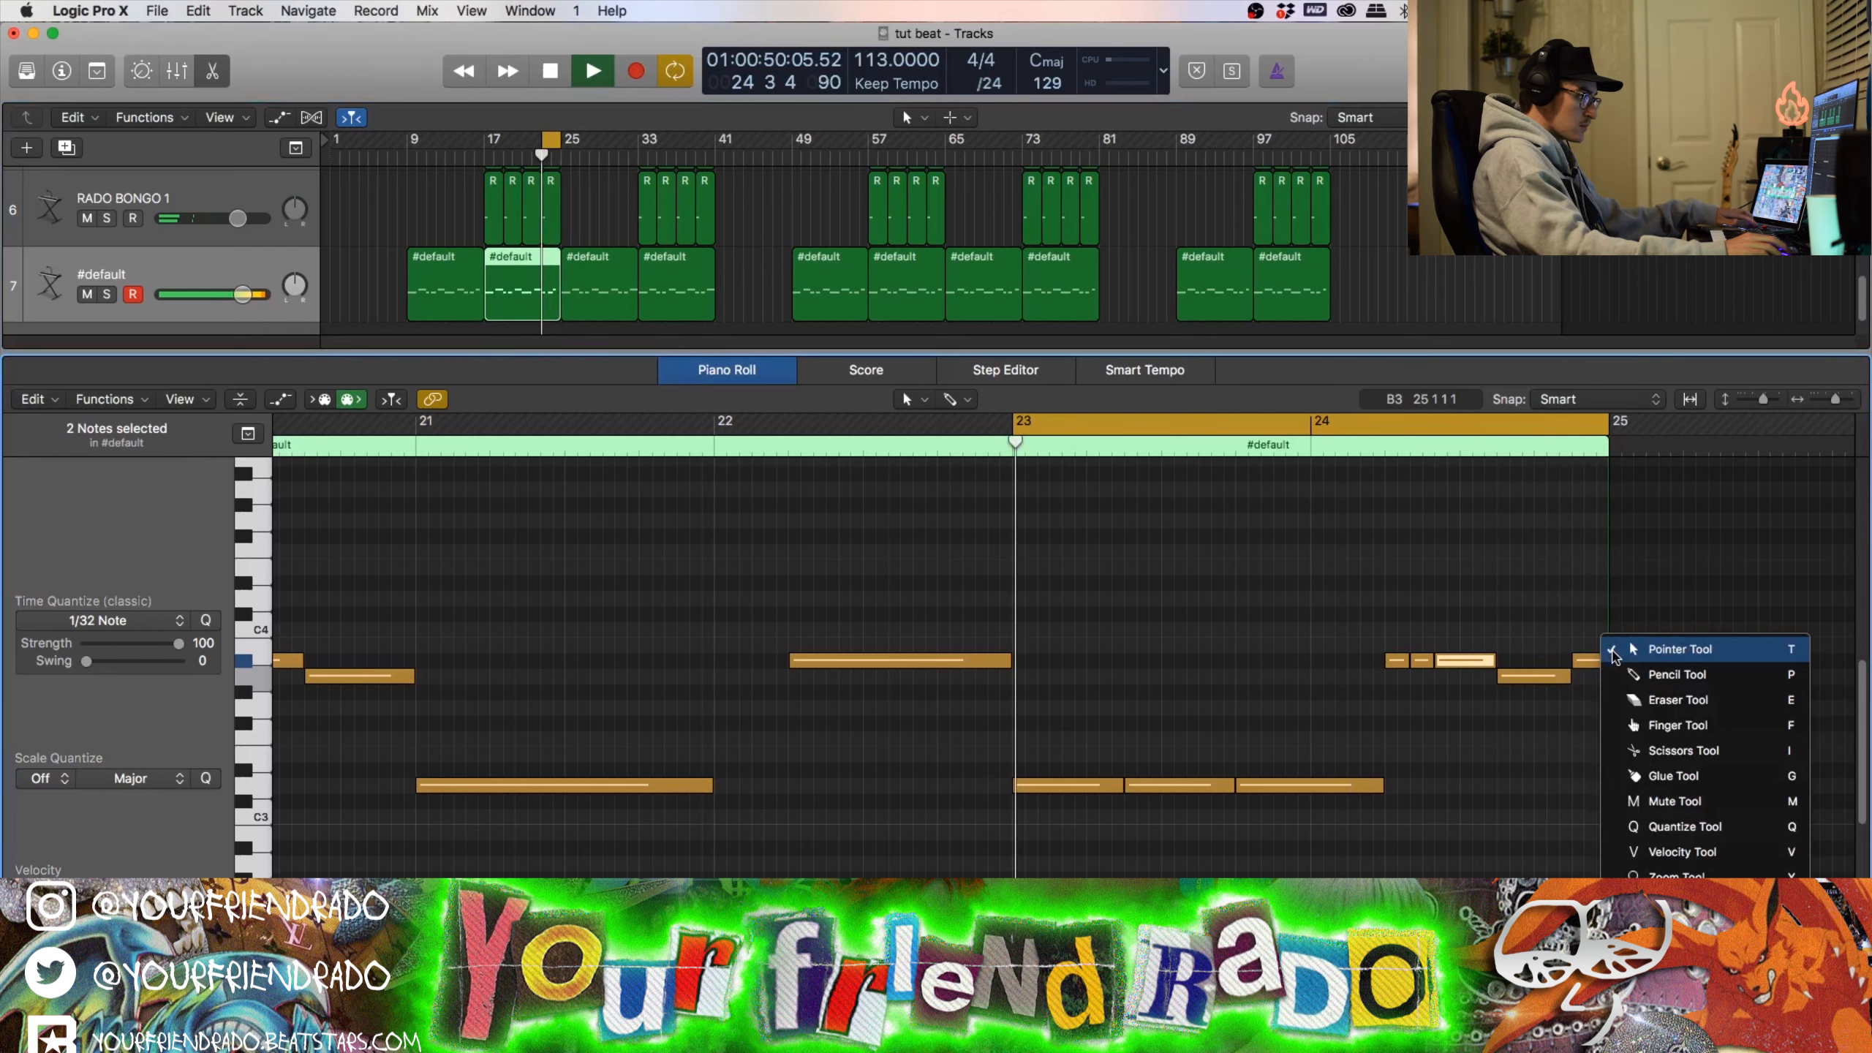
{"action": "key", "text": "i"}
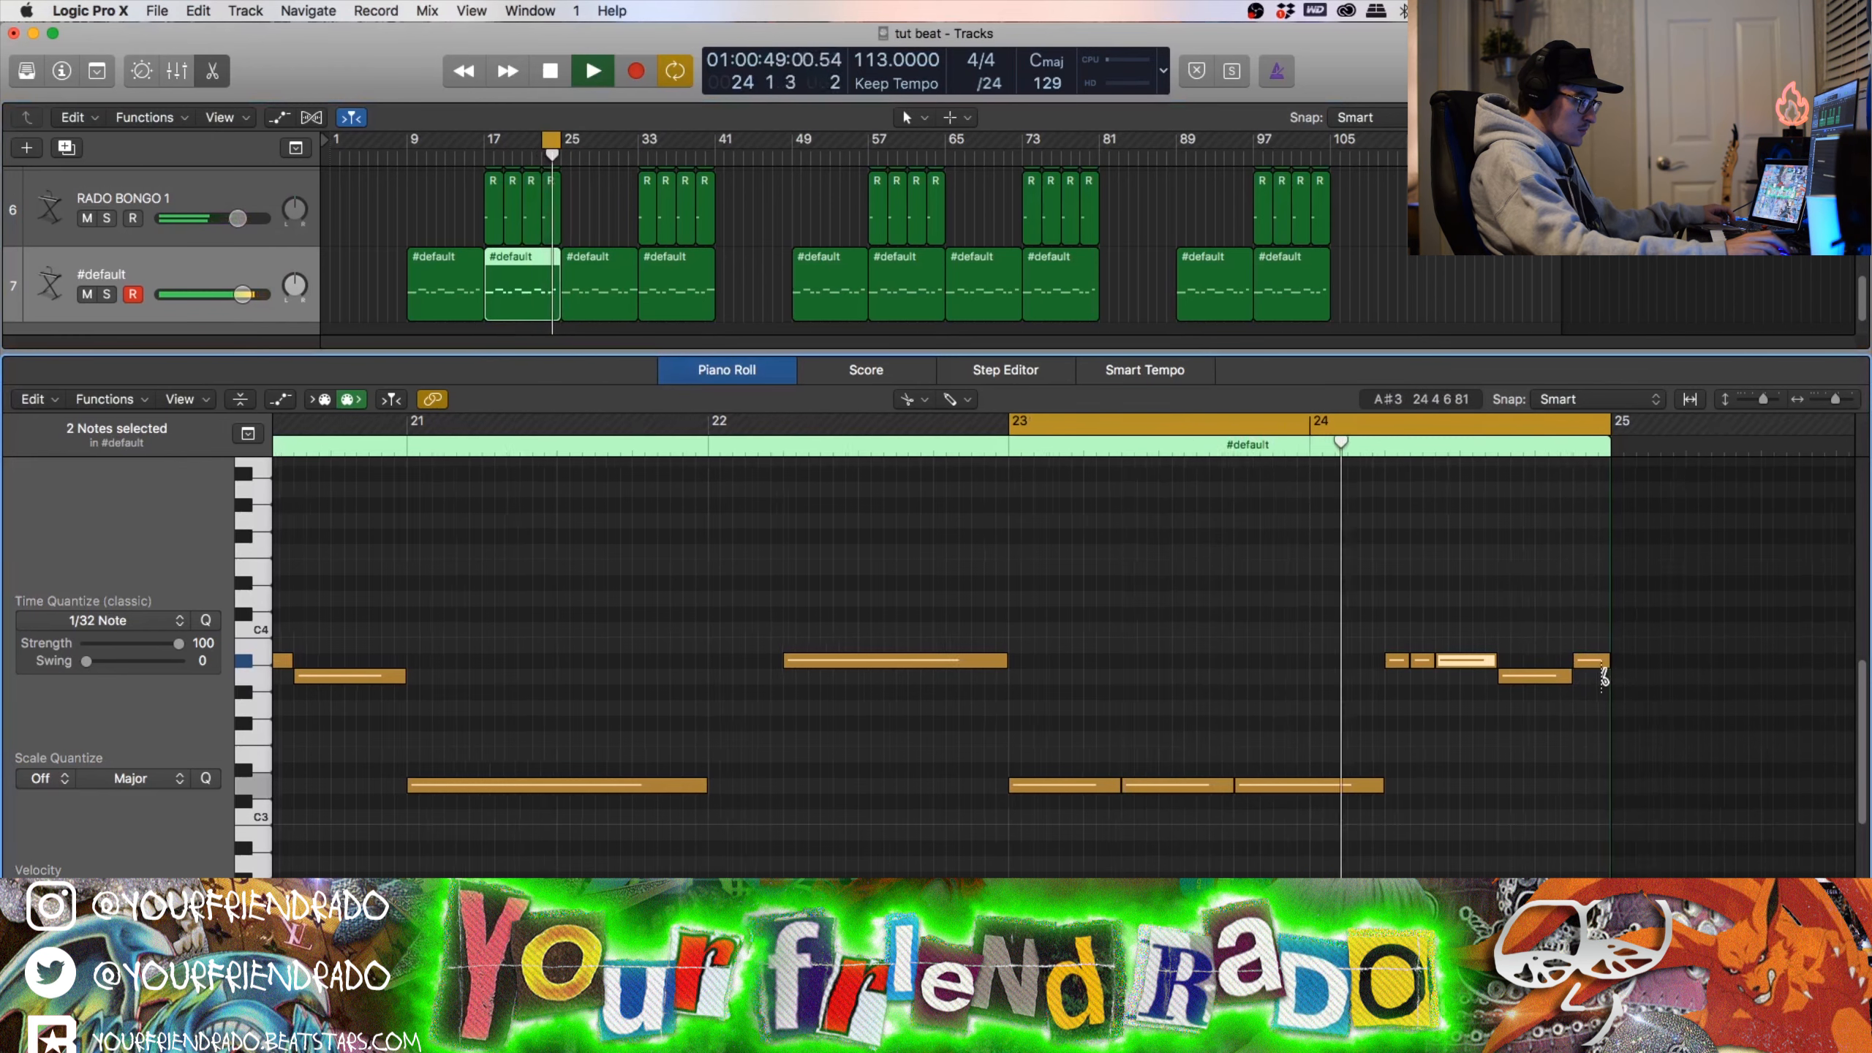
{"action": "key", "text": "super+Right"}
{"action": "key", "text": "space"}
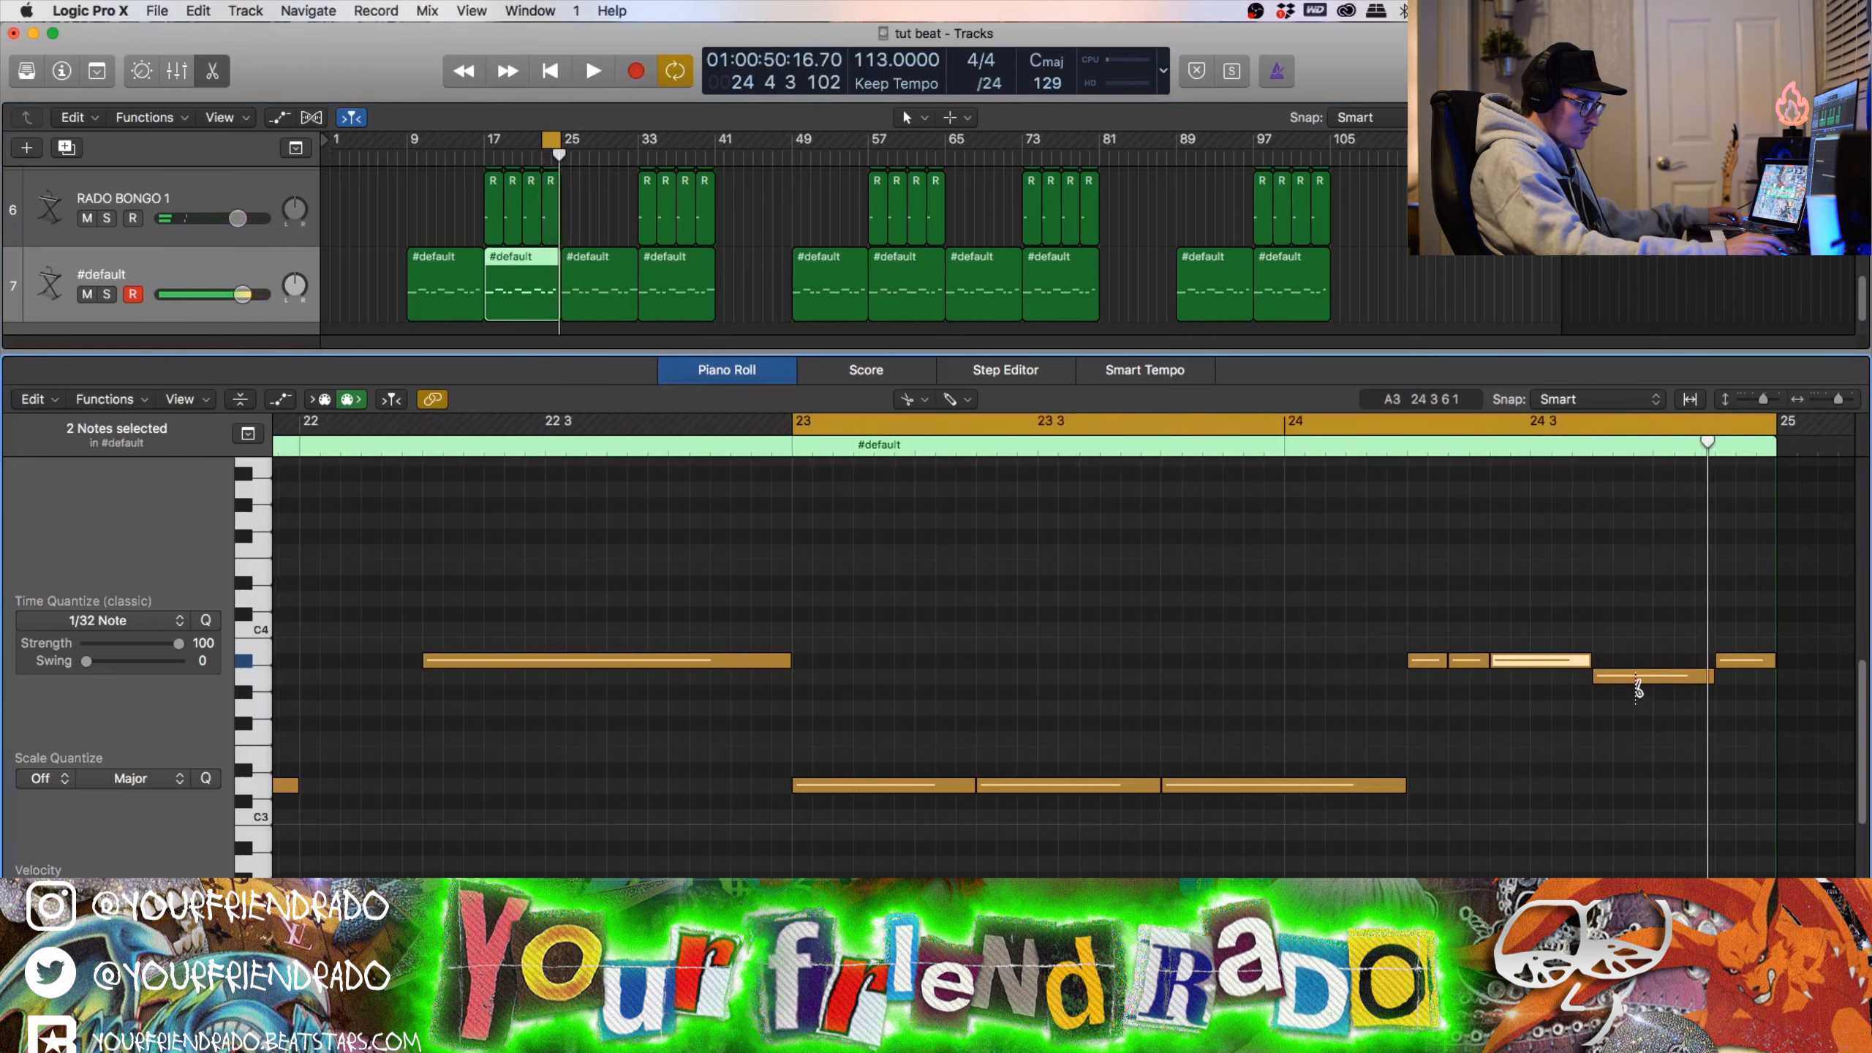
{"action": "left_click", "coordinate": [1633, 678]}
{"action": "left_click", "coordinate": [1643, 678]}
{"action": "left_click", "coordinate": [1652, 678]}
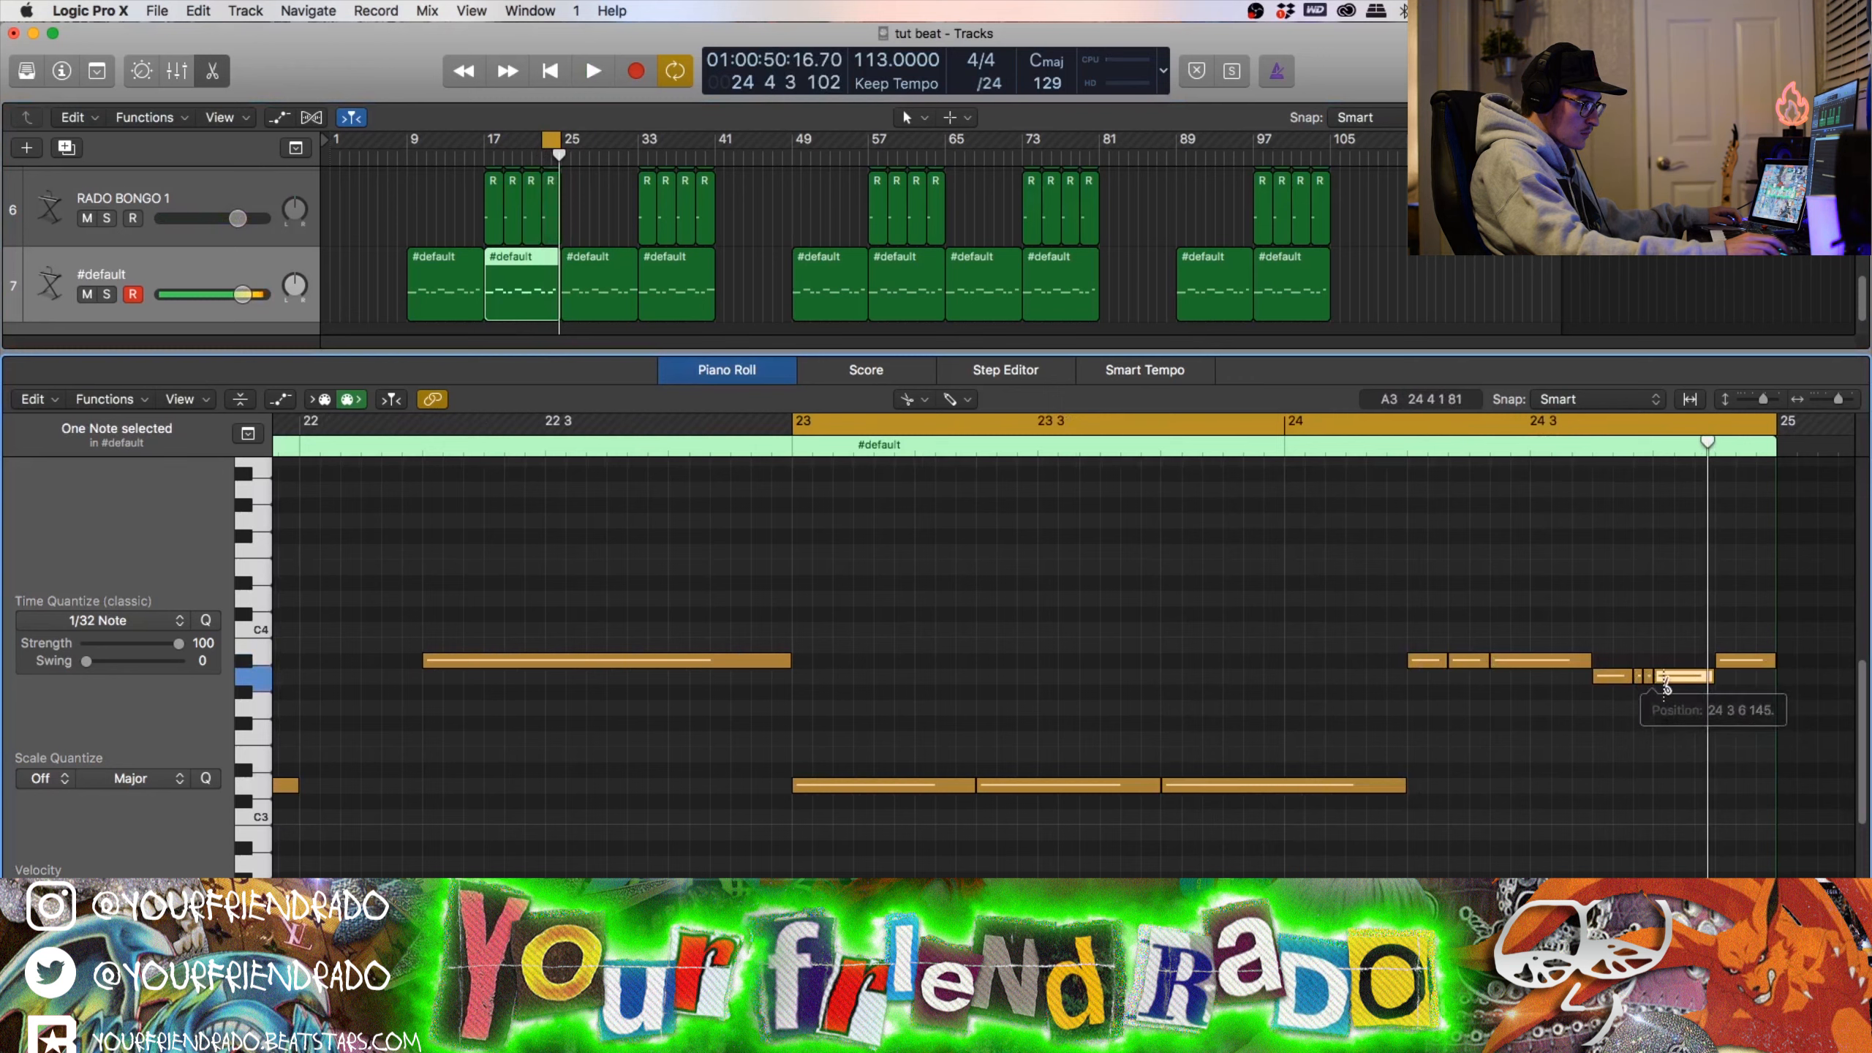
{"action": "left_click", "coordinate": [1665, 677]}
{"action": "key", "text": "space"}
{"action": "key", "text": "t"}
{"action": "key", "text": "t"}
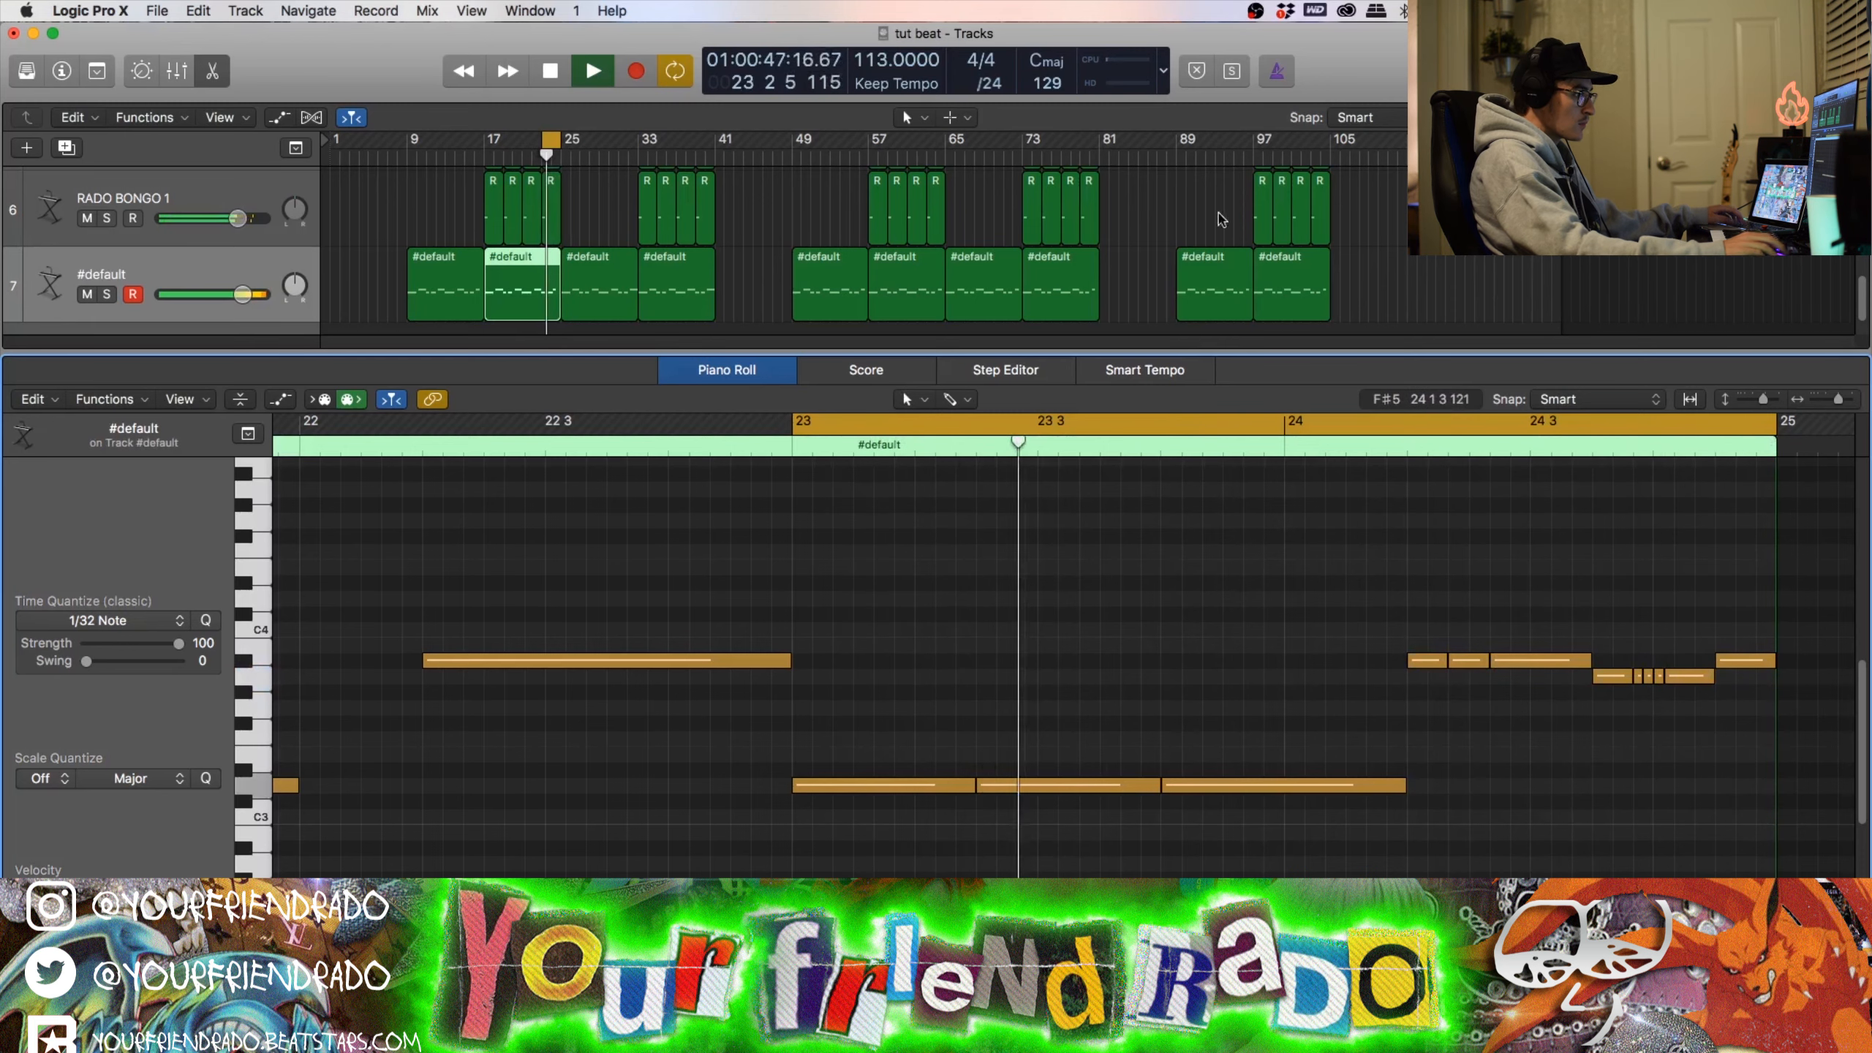
Step: Join all the pieces of the split A3 note in bar 24 back into one note
{"action": "scroll", "coordinate": [1575, 666], "scroll_direction": "up", "scroll_amount": 1}
{"action": "scroll", "coordinate": [1577, 673], "scroll_direction": "up", "scroll_amount": 1}
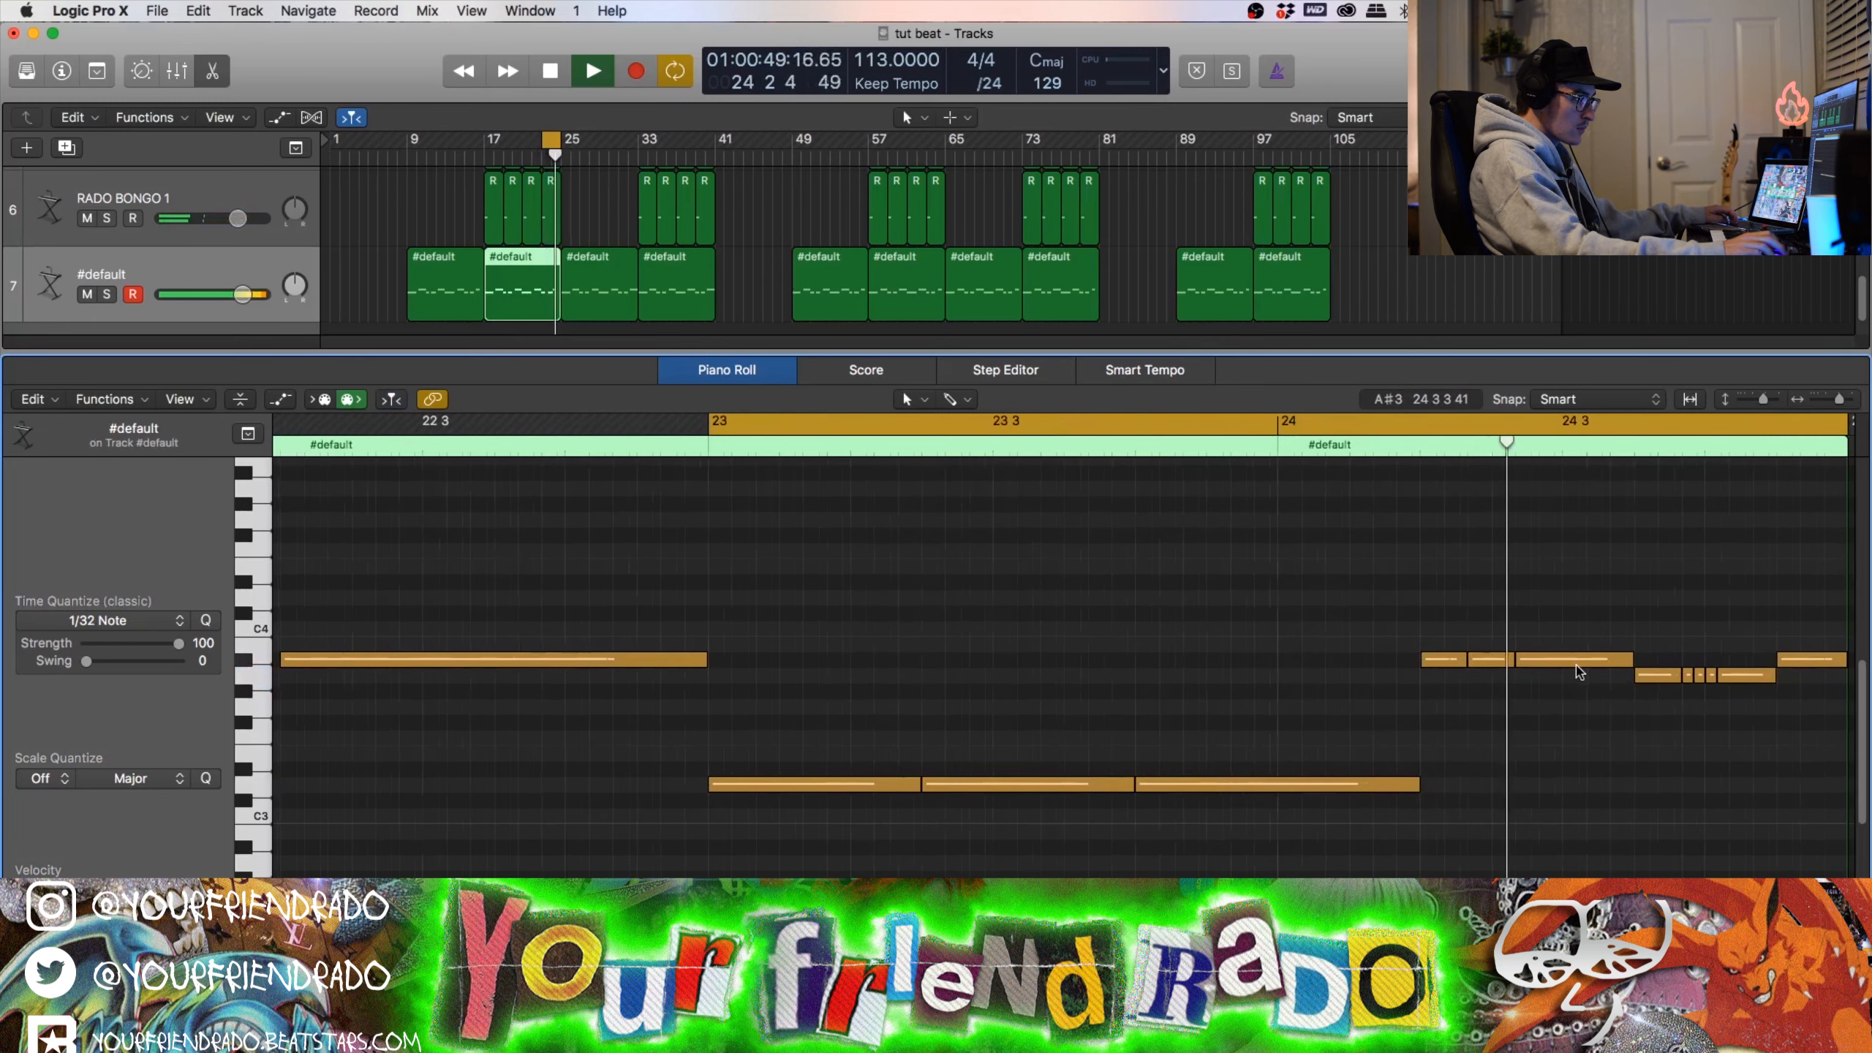
{"action": "left_click_drag", "start_coordinate": [1667, 654], "coordinate": [1703, 698]}
{"action": "key", "text": "super+j"}
{"action": "left_click", "coordinate": [1676, 732]}
{"action": "left_click_drag", "start_coordinate": [1696, 652], "coordinate": [1713, 685]}
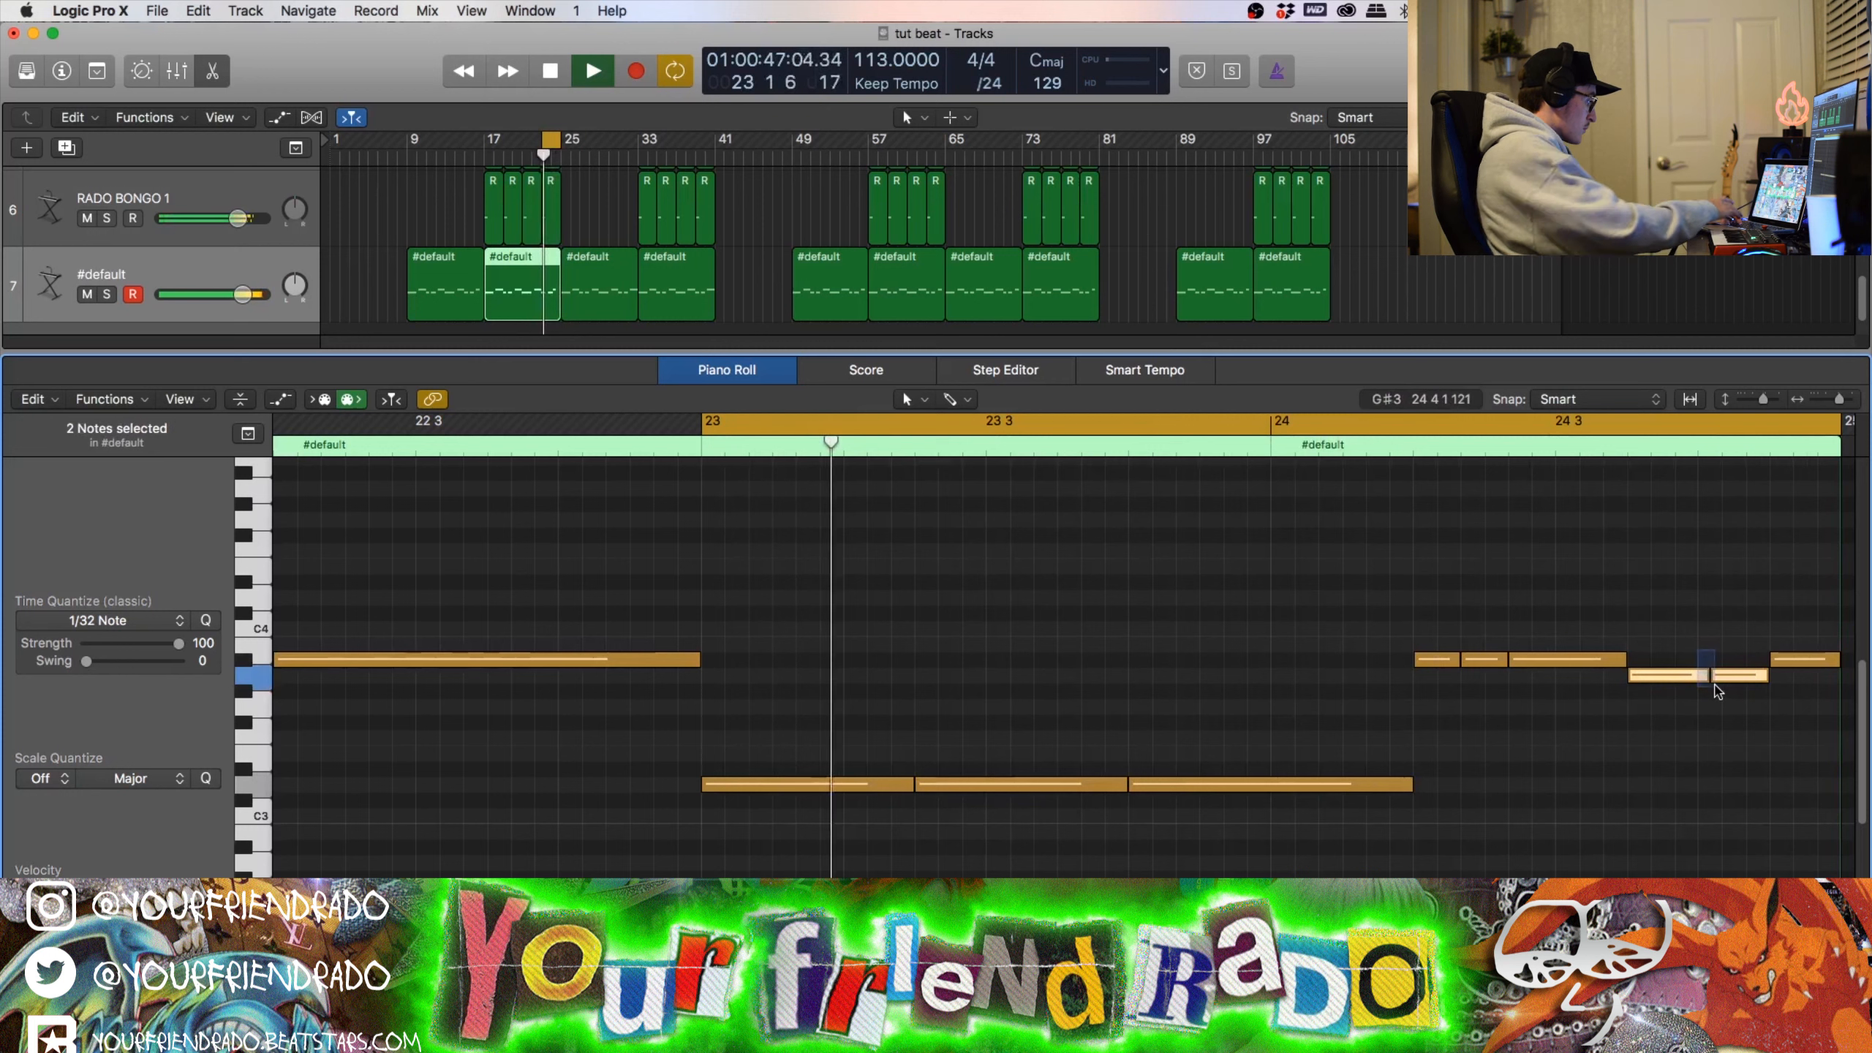
{"action": "key", "text": "super+j"}
Step: Split the A3 note in bar 24 into four pieces with short middle hits and replay the loop
{"action": "key", "text": "t"}
{"action": "key", "text": "i"}
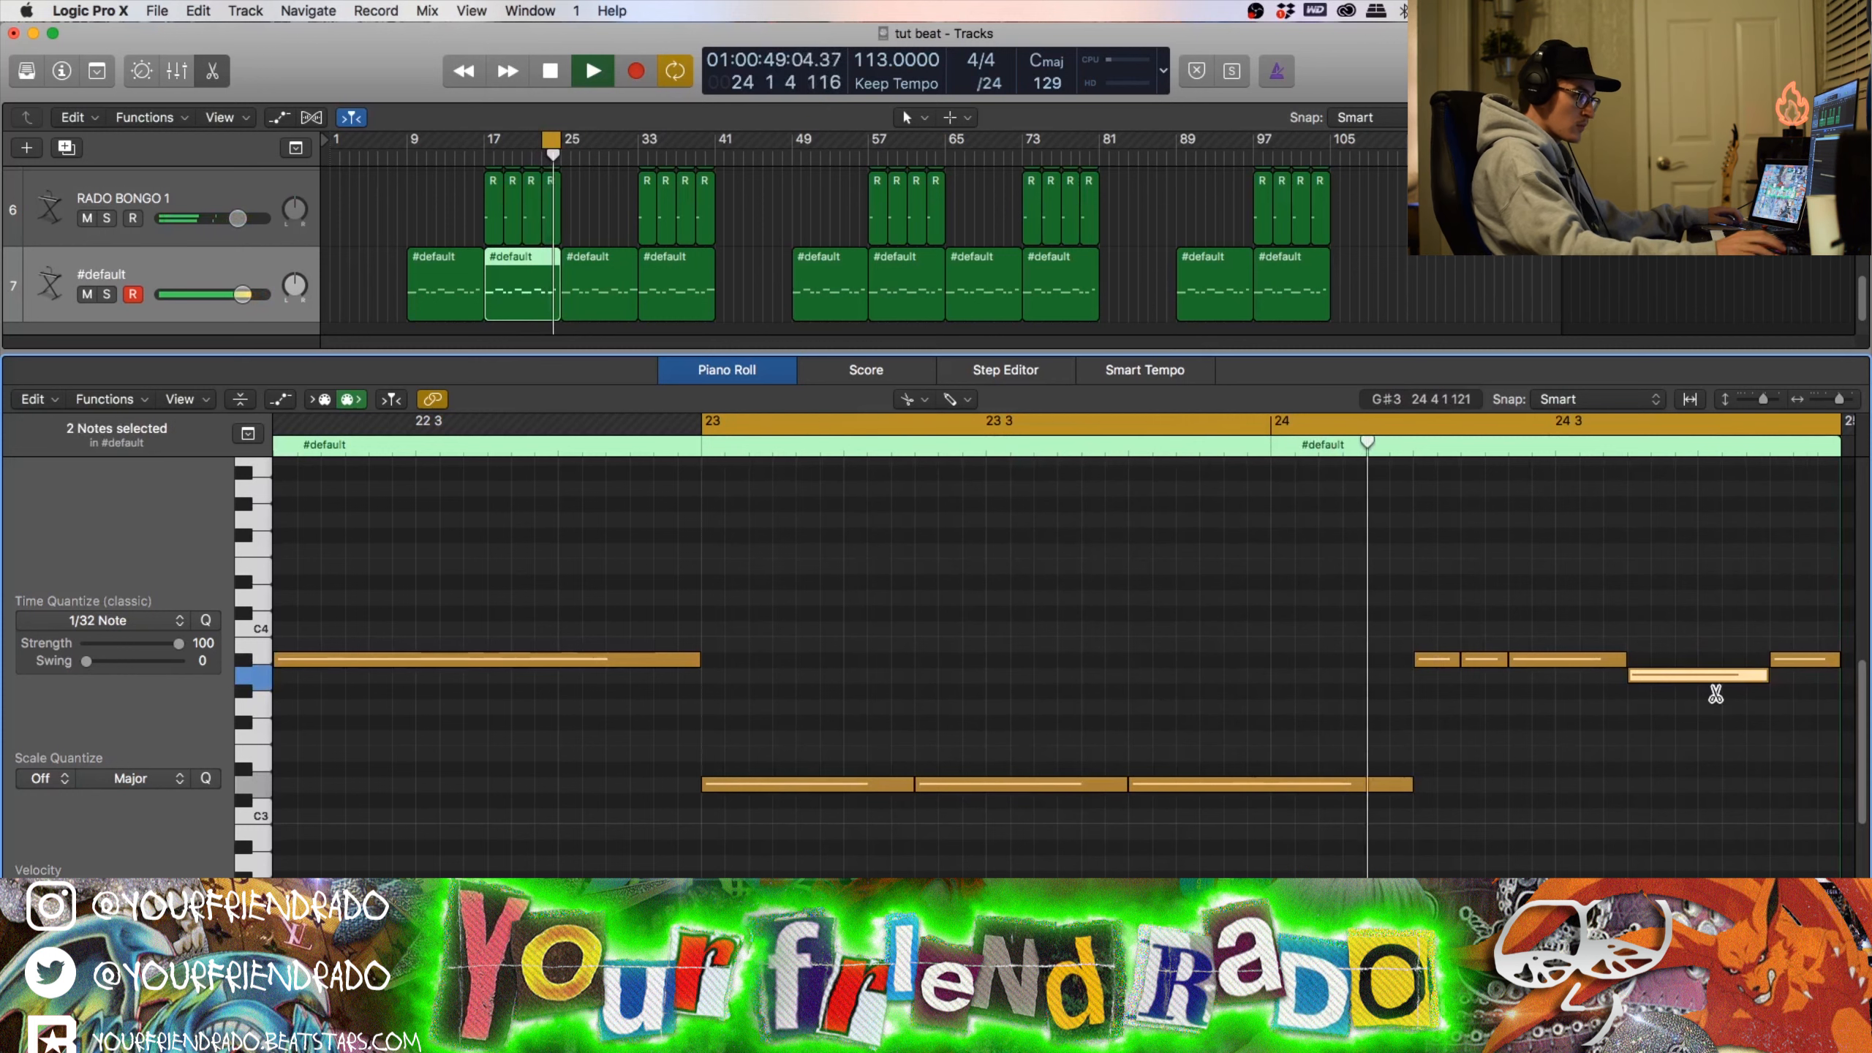
{"action": "key", "text": "space"}
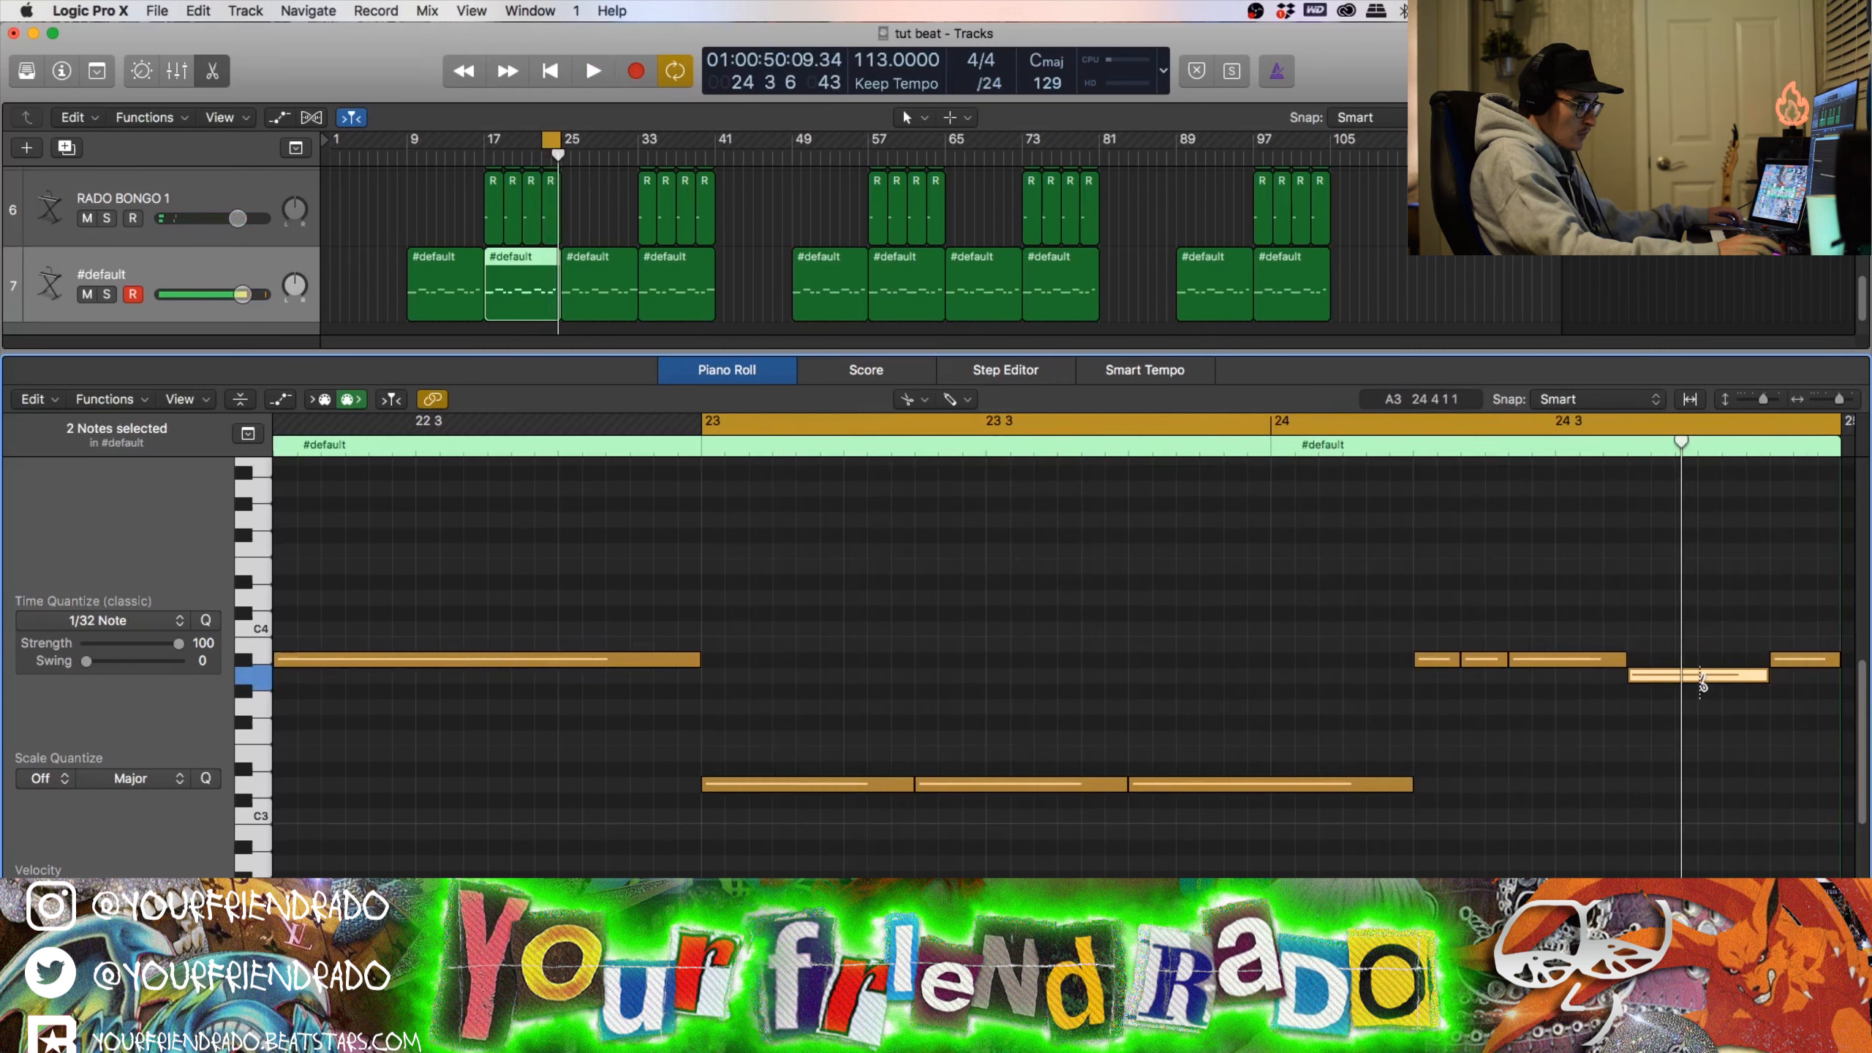
{"action": "left_click", "coordinate": [1697, 675]}
{"action": "left_click", "coordinate": [1715, 676]}
{"action": "key", "text": "space"}
{"action": "key", "text": "t"}
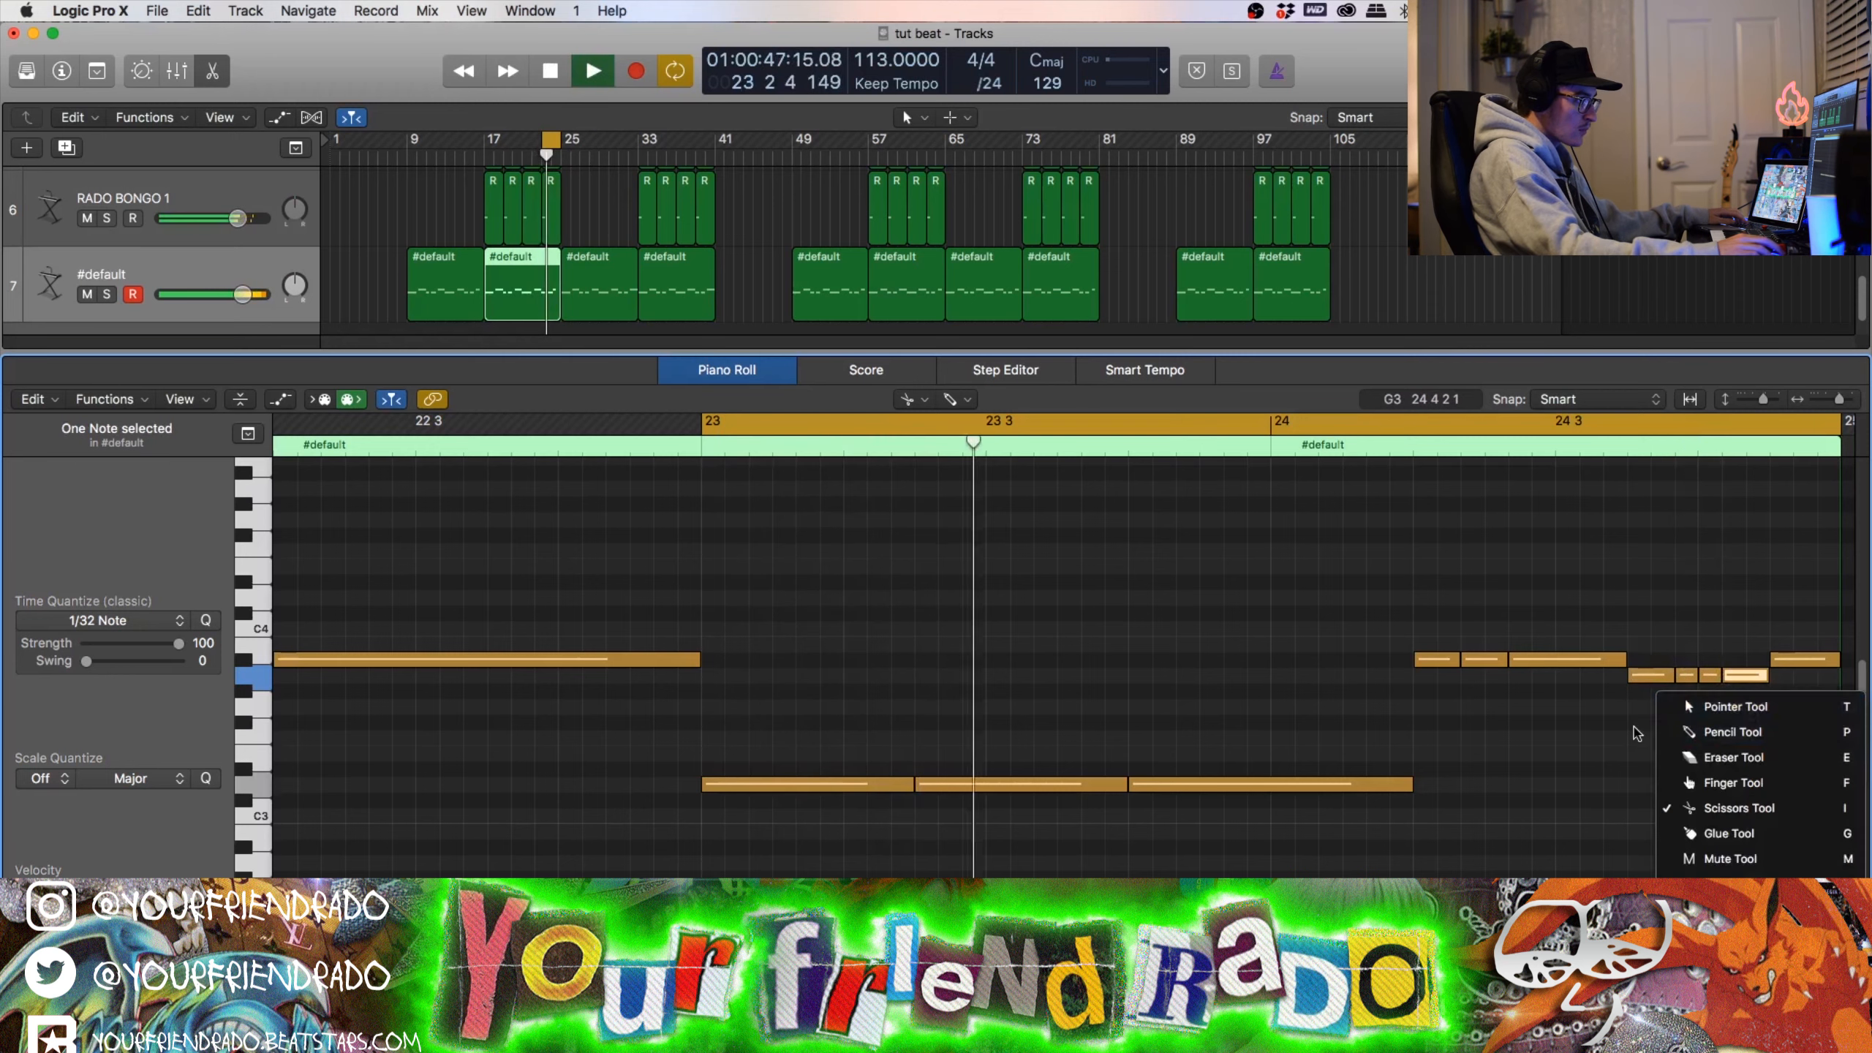
{"action": "key", "text": "t"}
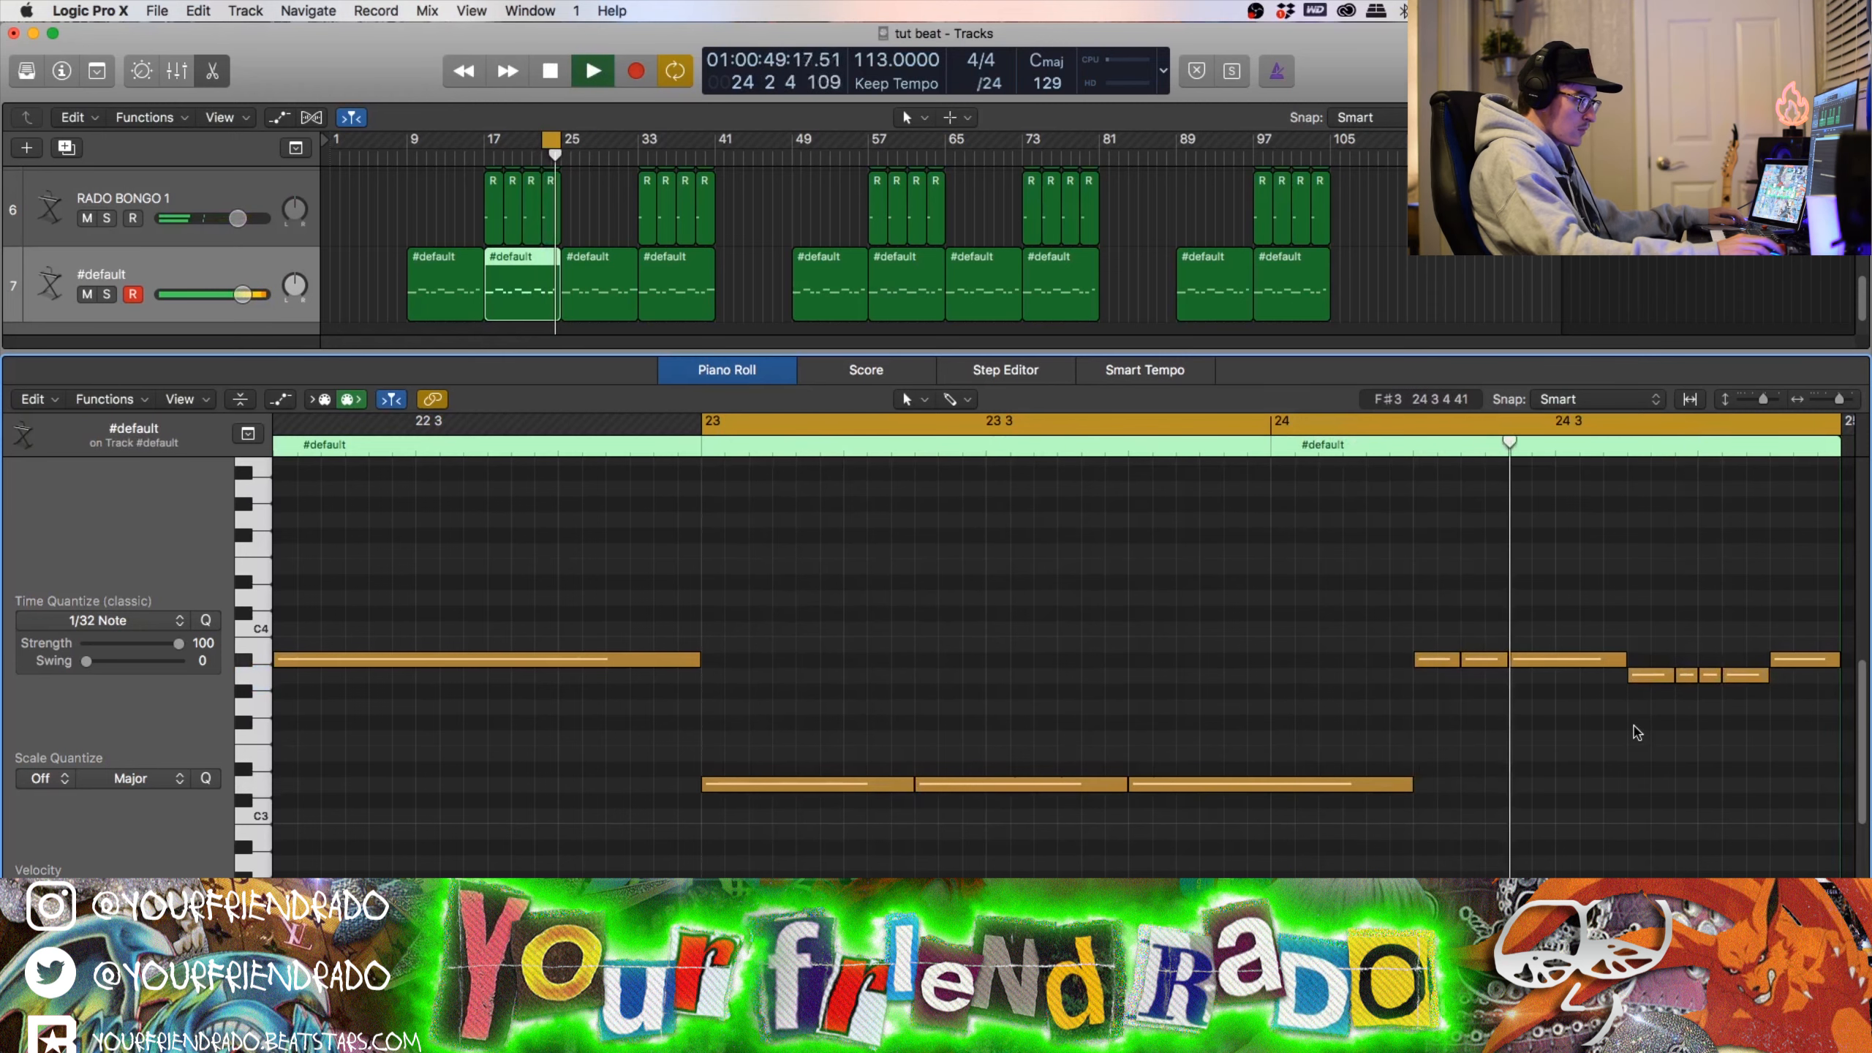
Step: Join the first two pieces of the A3 note in bar 24 and split its last piece in half
{"action": "left_click_drag", "start_coordinate": [1660, 650], "coordinate": [1676, 696]}
{"action": "key", "text": "super+j"}
{"action": "key", "text": "t"}
{"action": "key", "text": "i"}
{"action": "left_click", "coordinate": [1748, 675]}
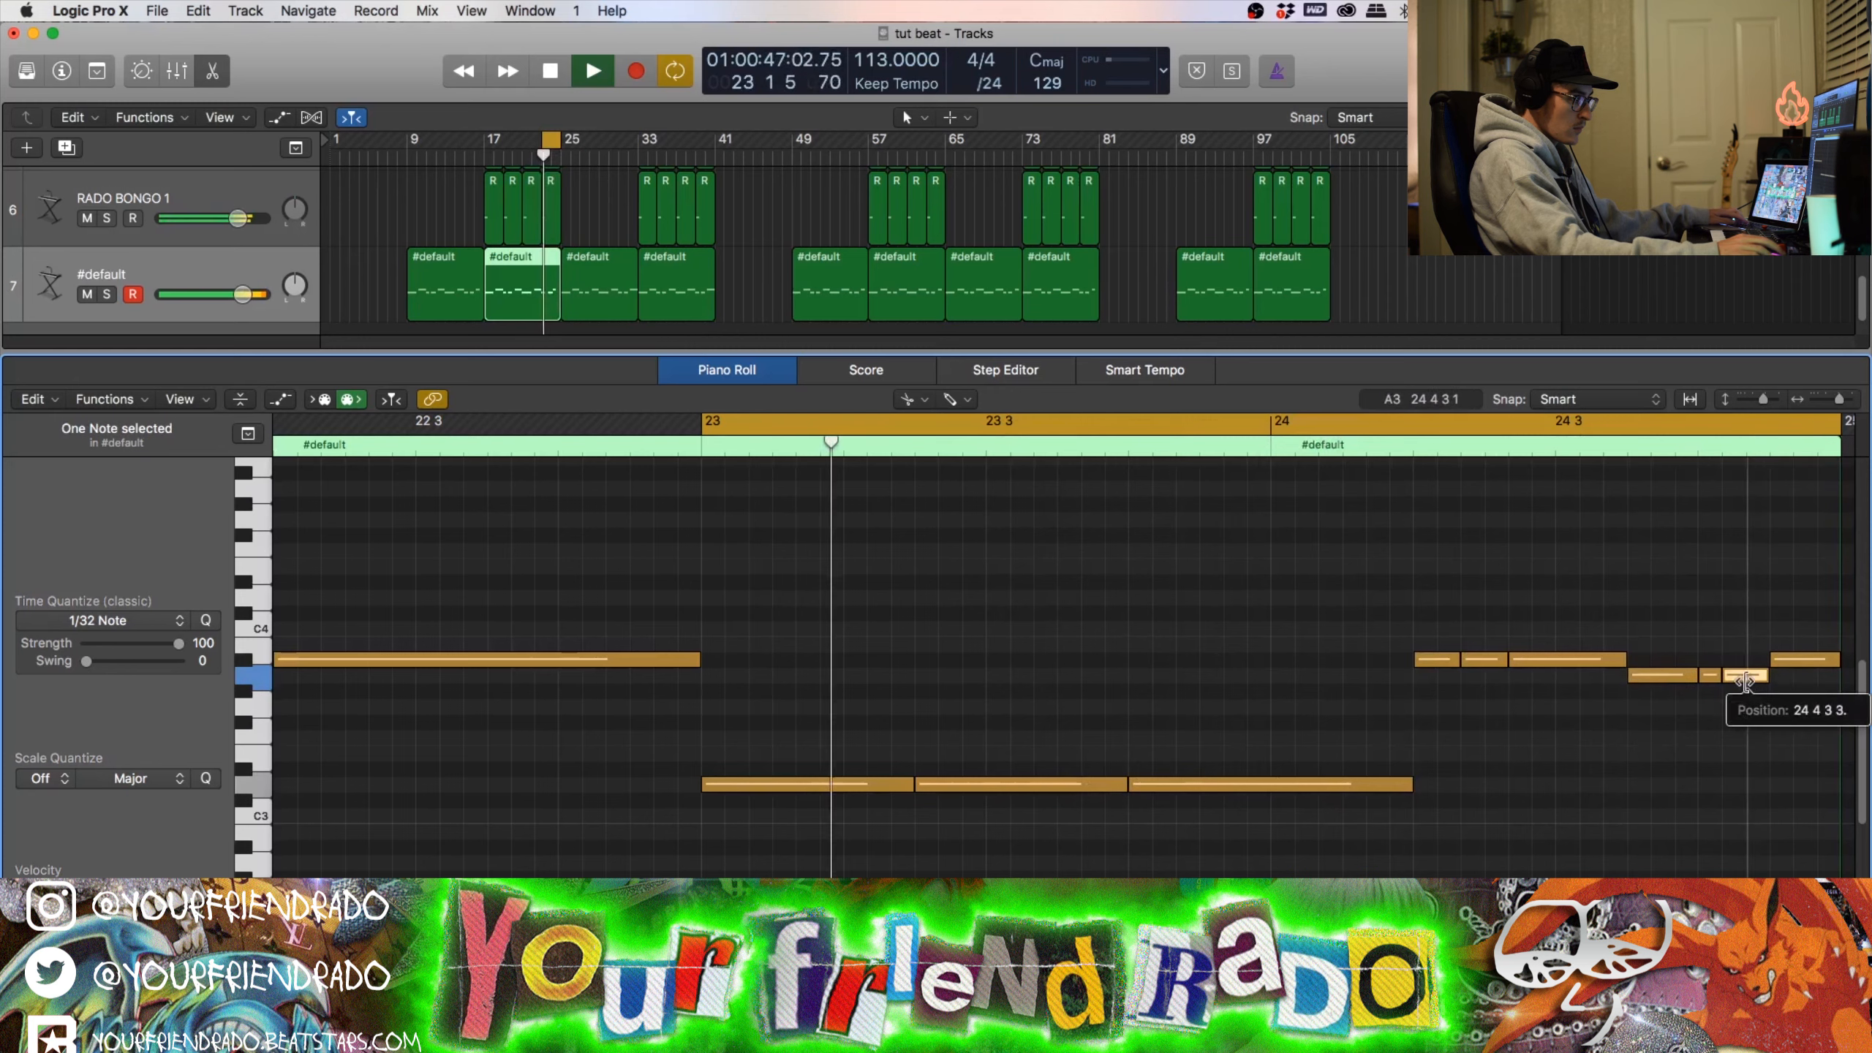
{"action": "key", "text": "t"}
{"action": "key", "text": "t"}
{"action": "left_click", "coordinate": [1693, 730]}
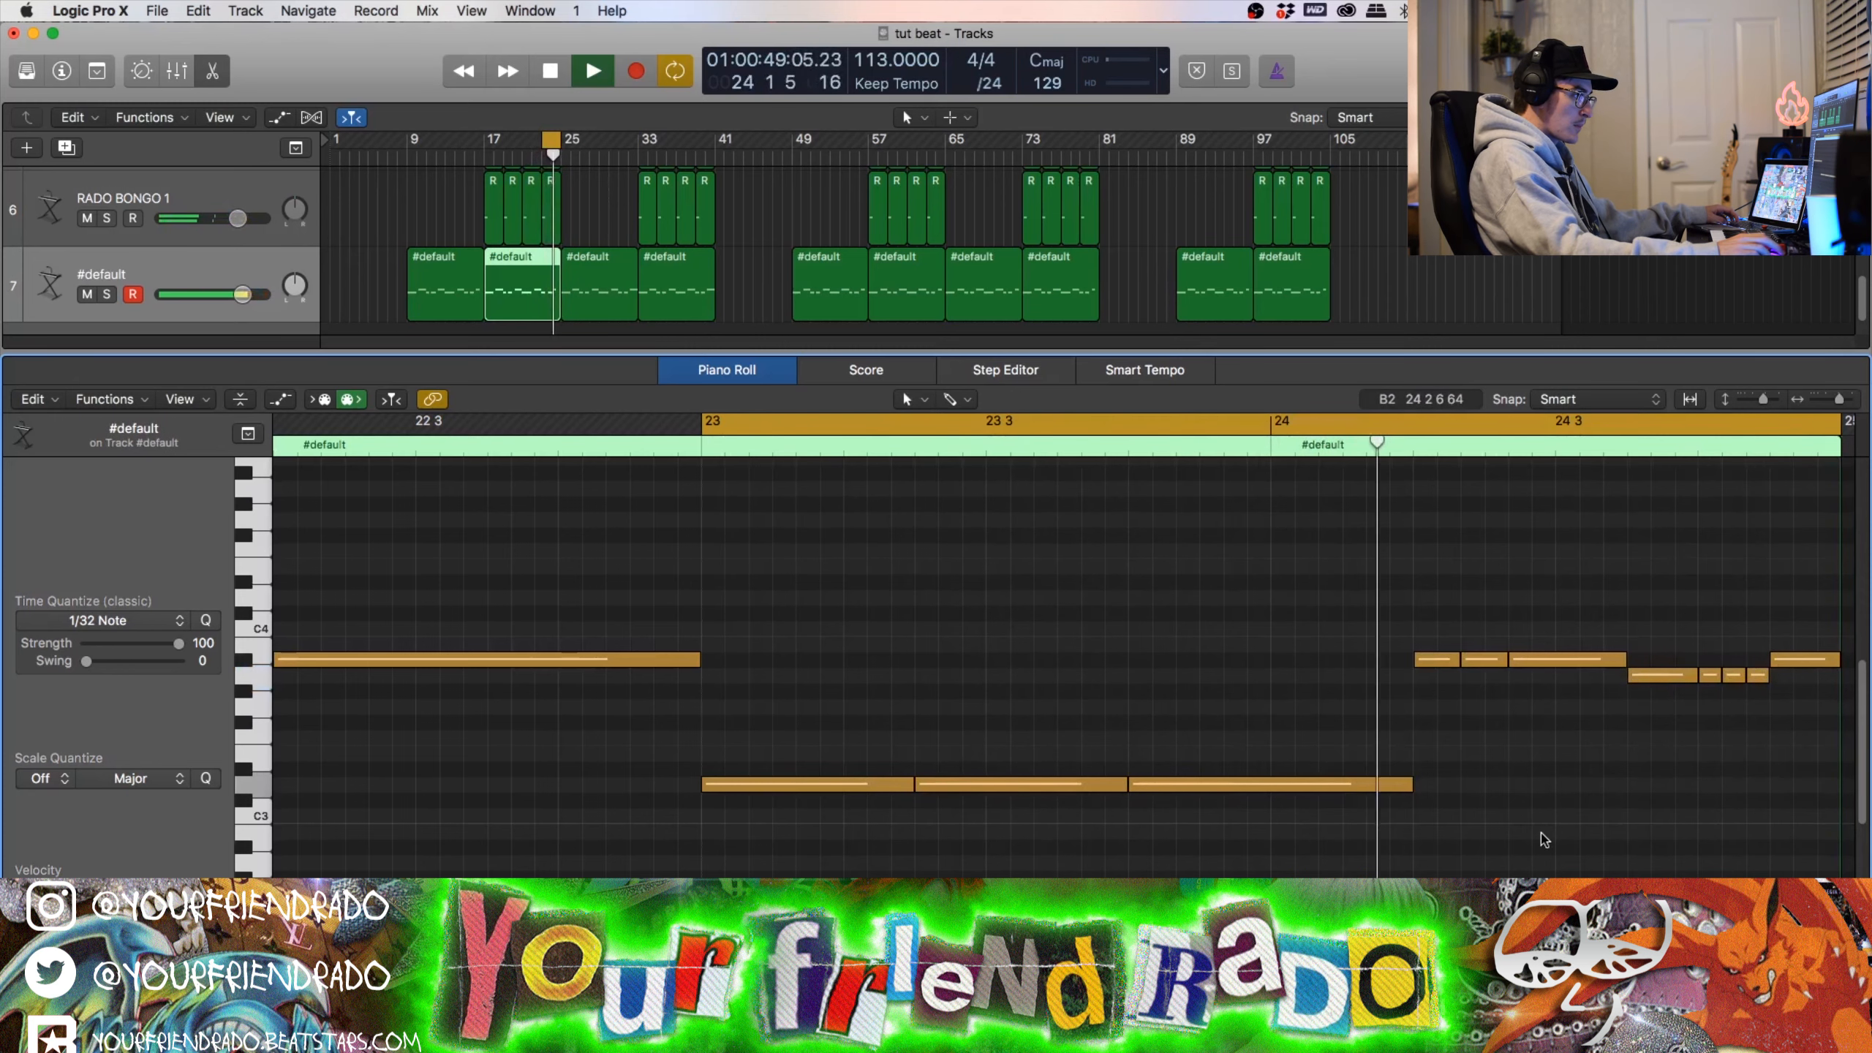
Step: Close the 808 note editor, turn off the loop cycle and stop playback
{"action": "scroll", "coordinate": [1545, 840], "scroll_direction": "down", "scroll_amount": 1}
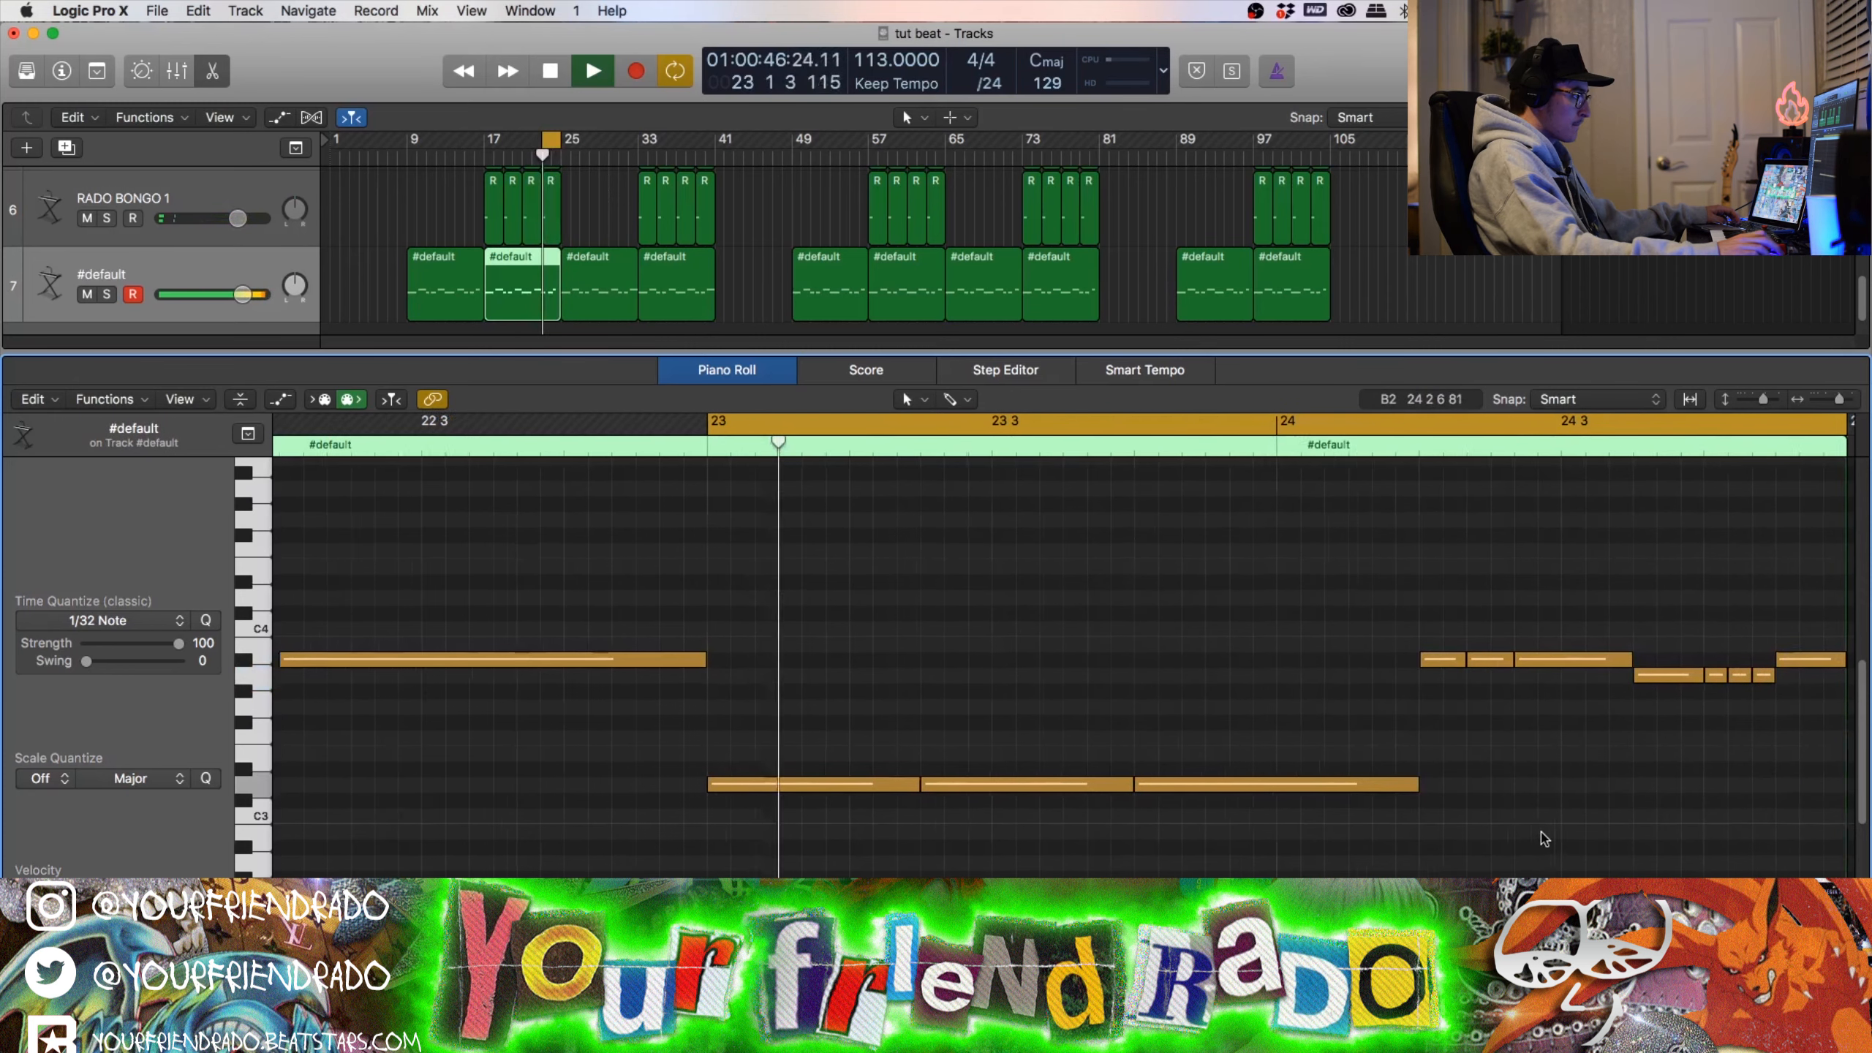
{"action": "scroll", "coordinate": [1544, 839], "scroll_direction": "down", "scroll_amount": 1}
{"action": "scroll", "coordinate": [1544, 840], "scroll_direction": "down", "scroll_amount": 2}
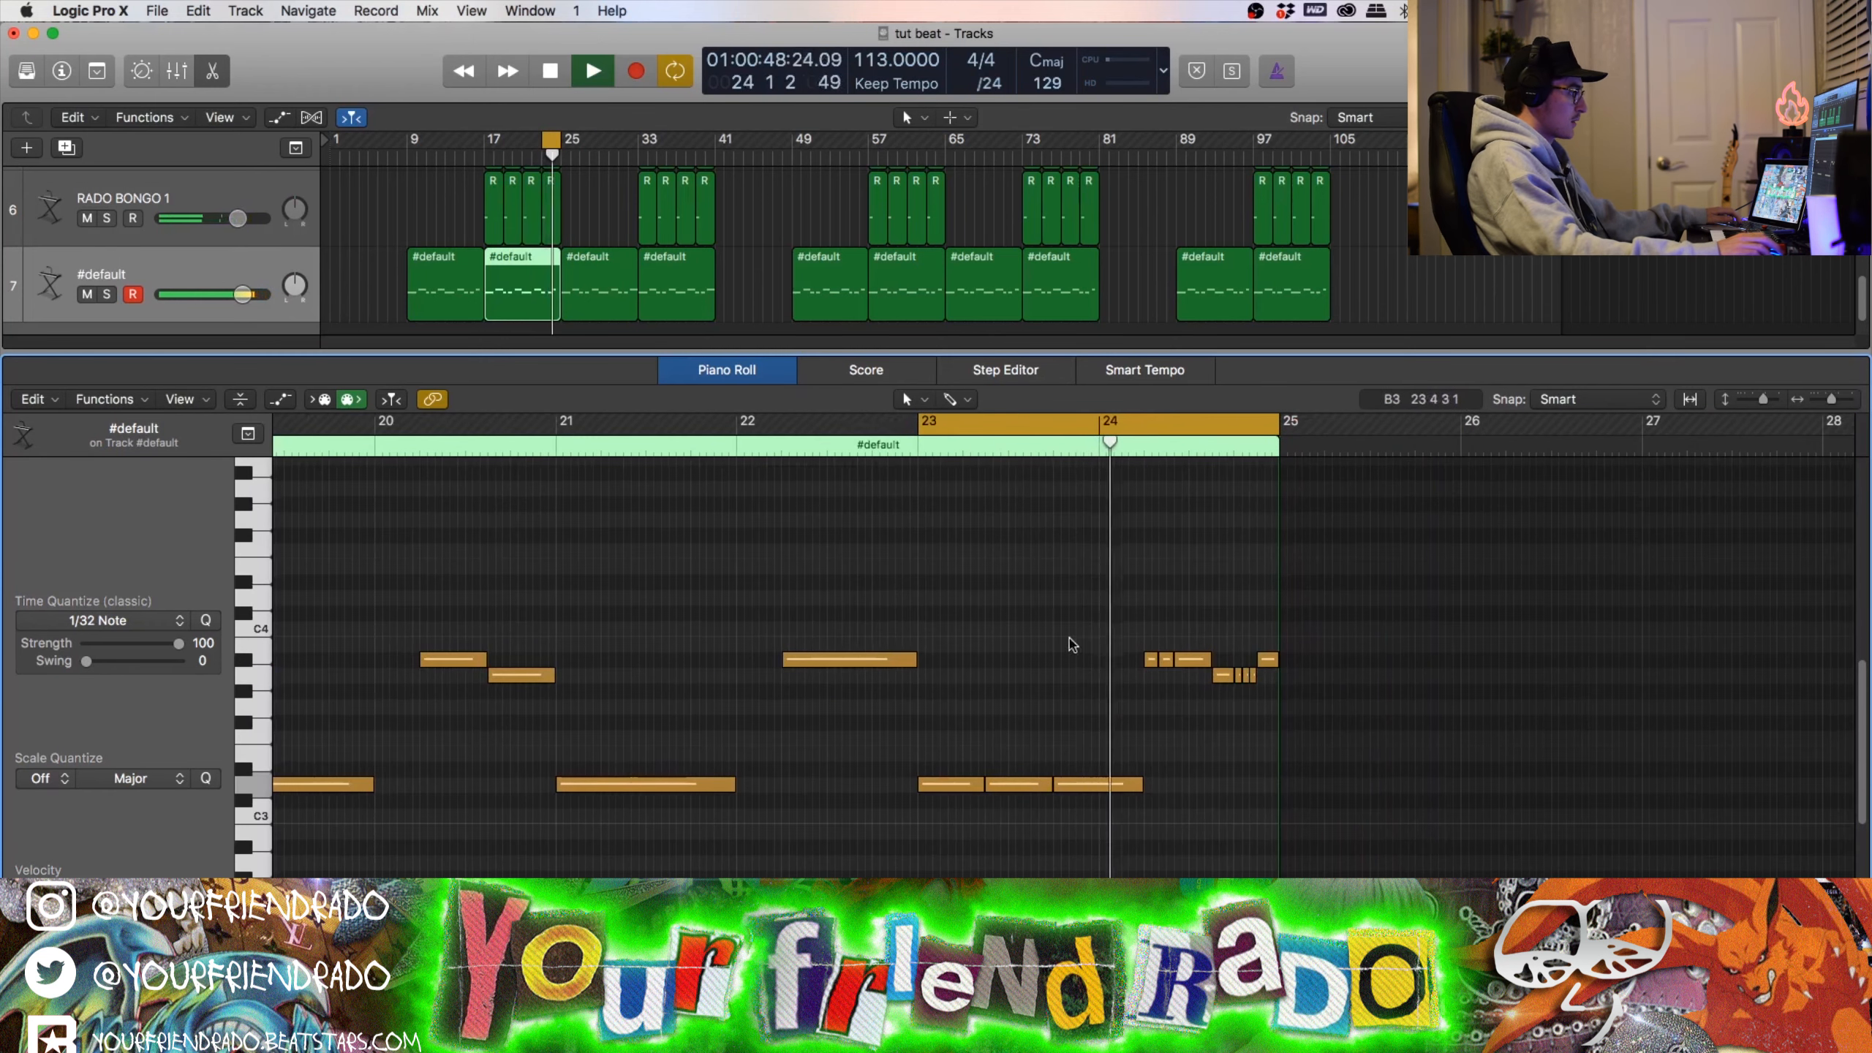
{"action": "left_click", "coordinate": [211, 73]}
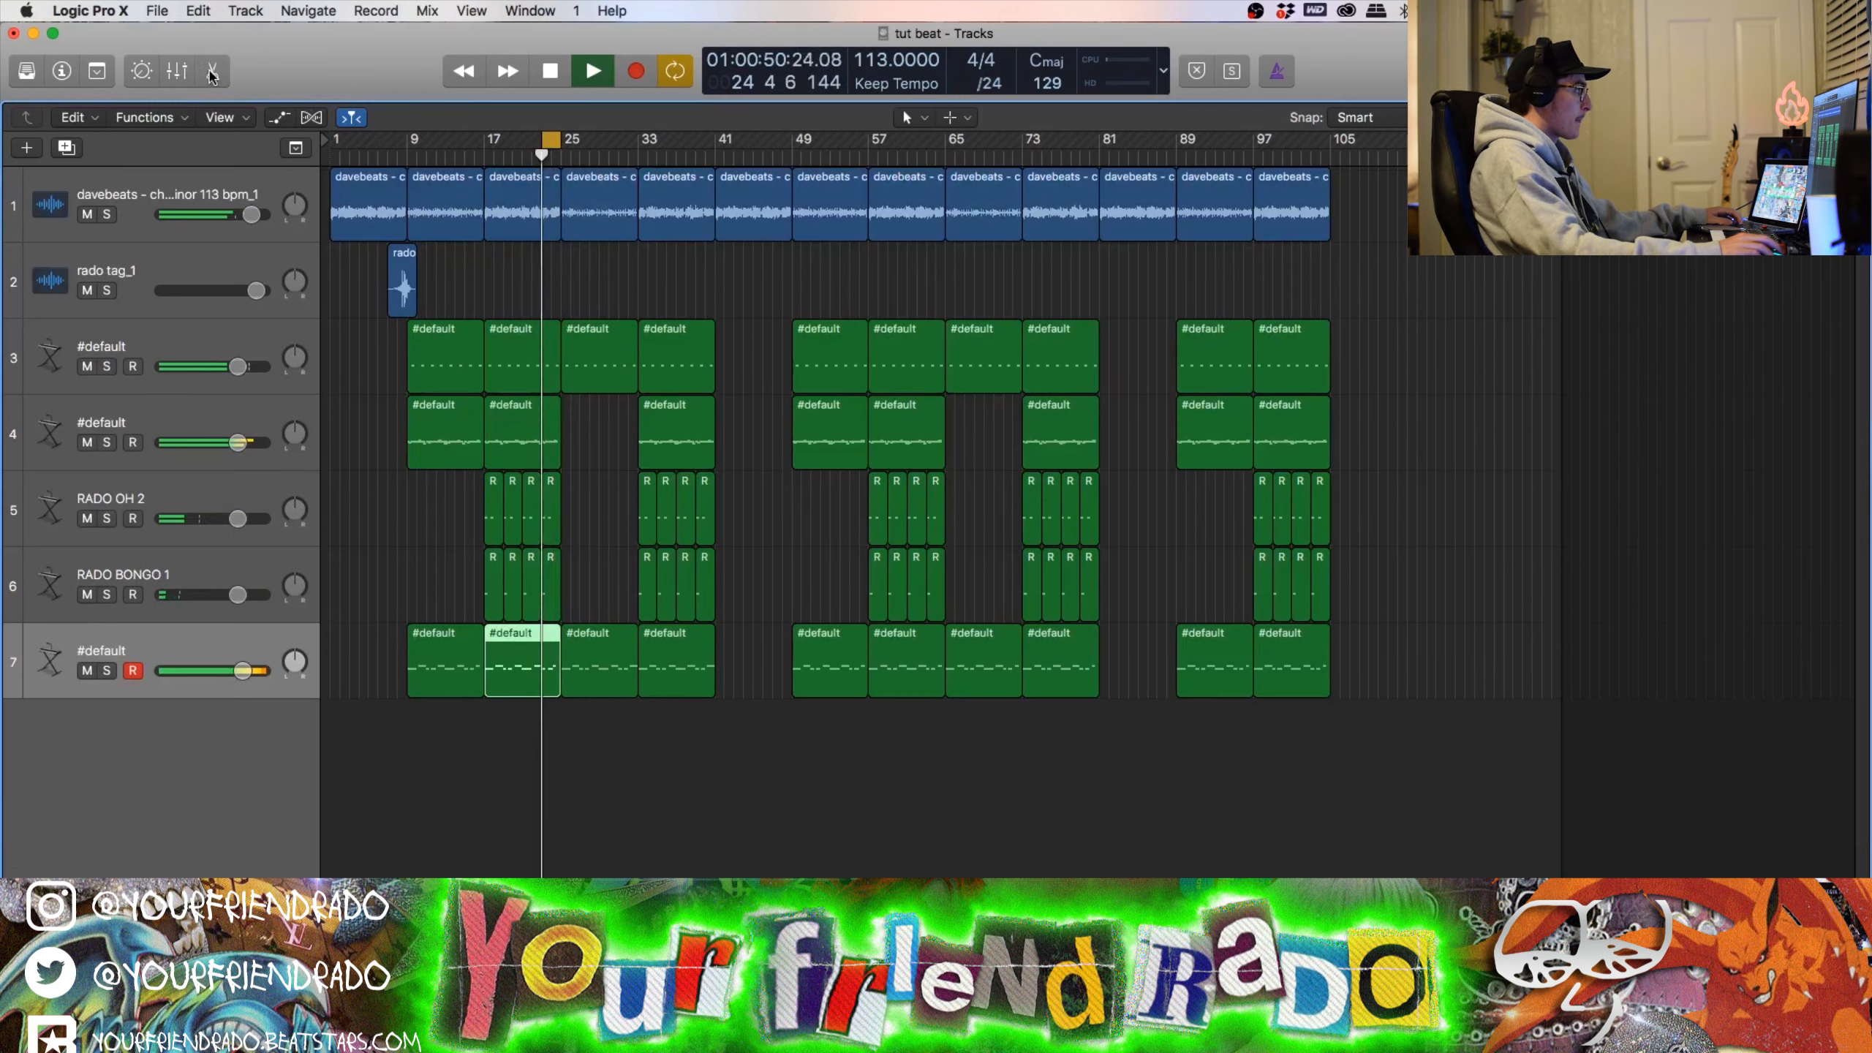
{"action": "left_click", "coordinate": [536, 139]}
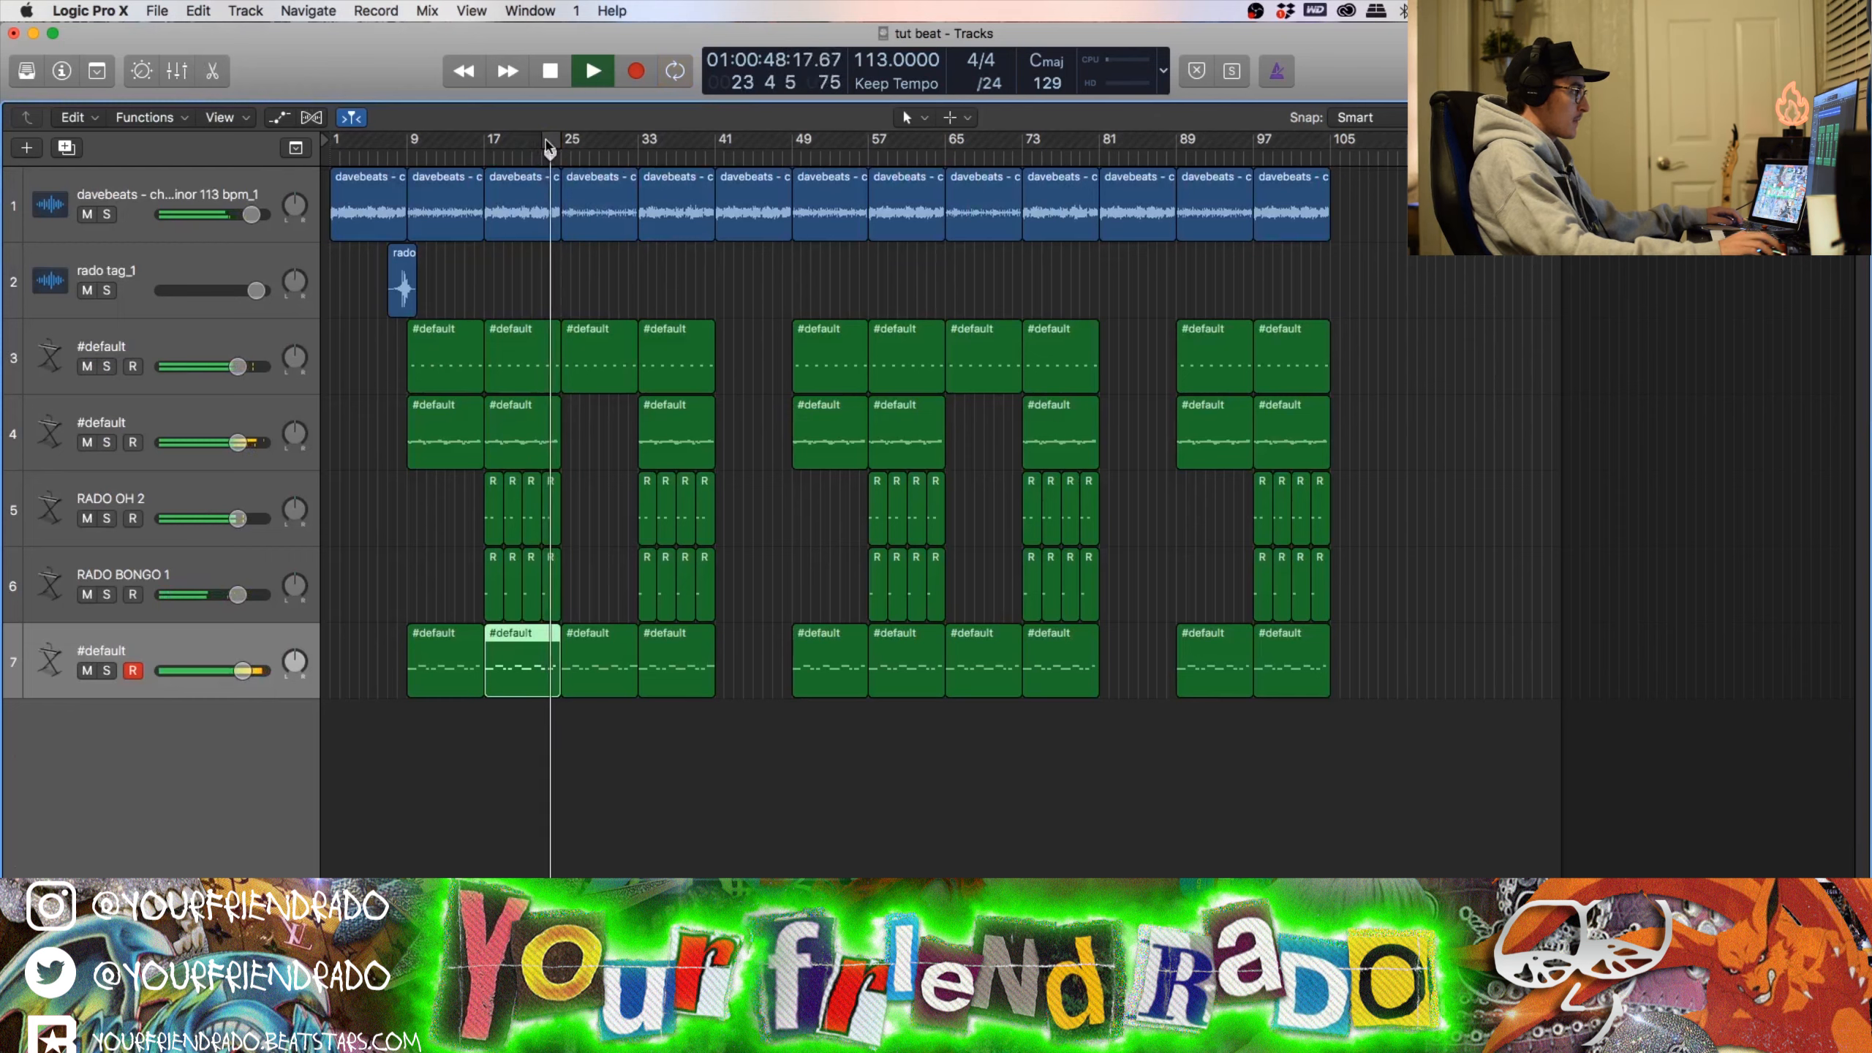
{"action": "key", "text": "space"}
Step: Delete the 808 regions from bar 25 onward and replace them with repeated copies of the regions at bars 9 and 17
{"action": "left_click_drag", "start_coordinate": [587, 728], "coordinate": [1349, 678]}
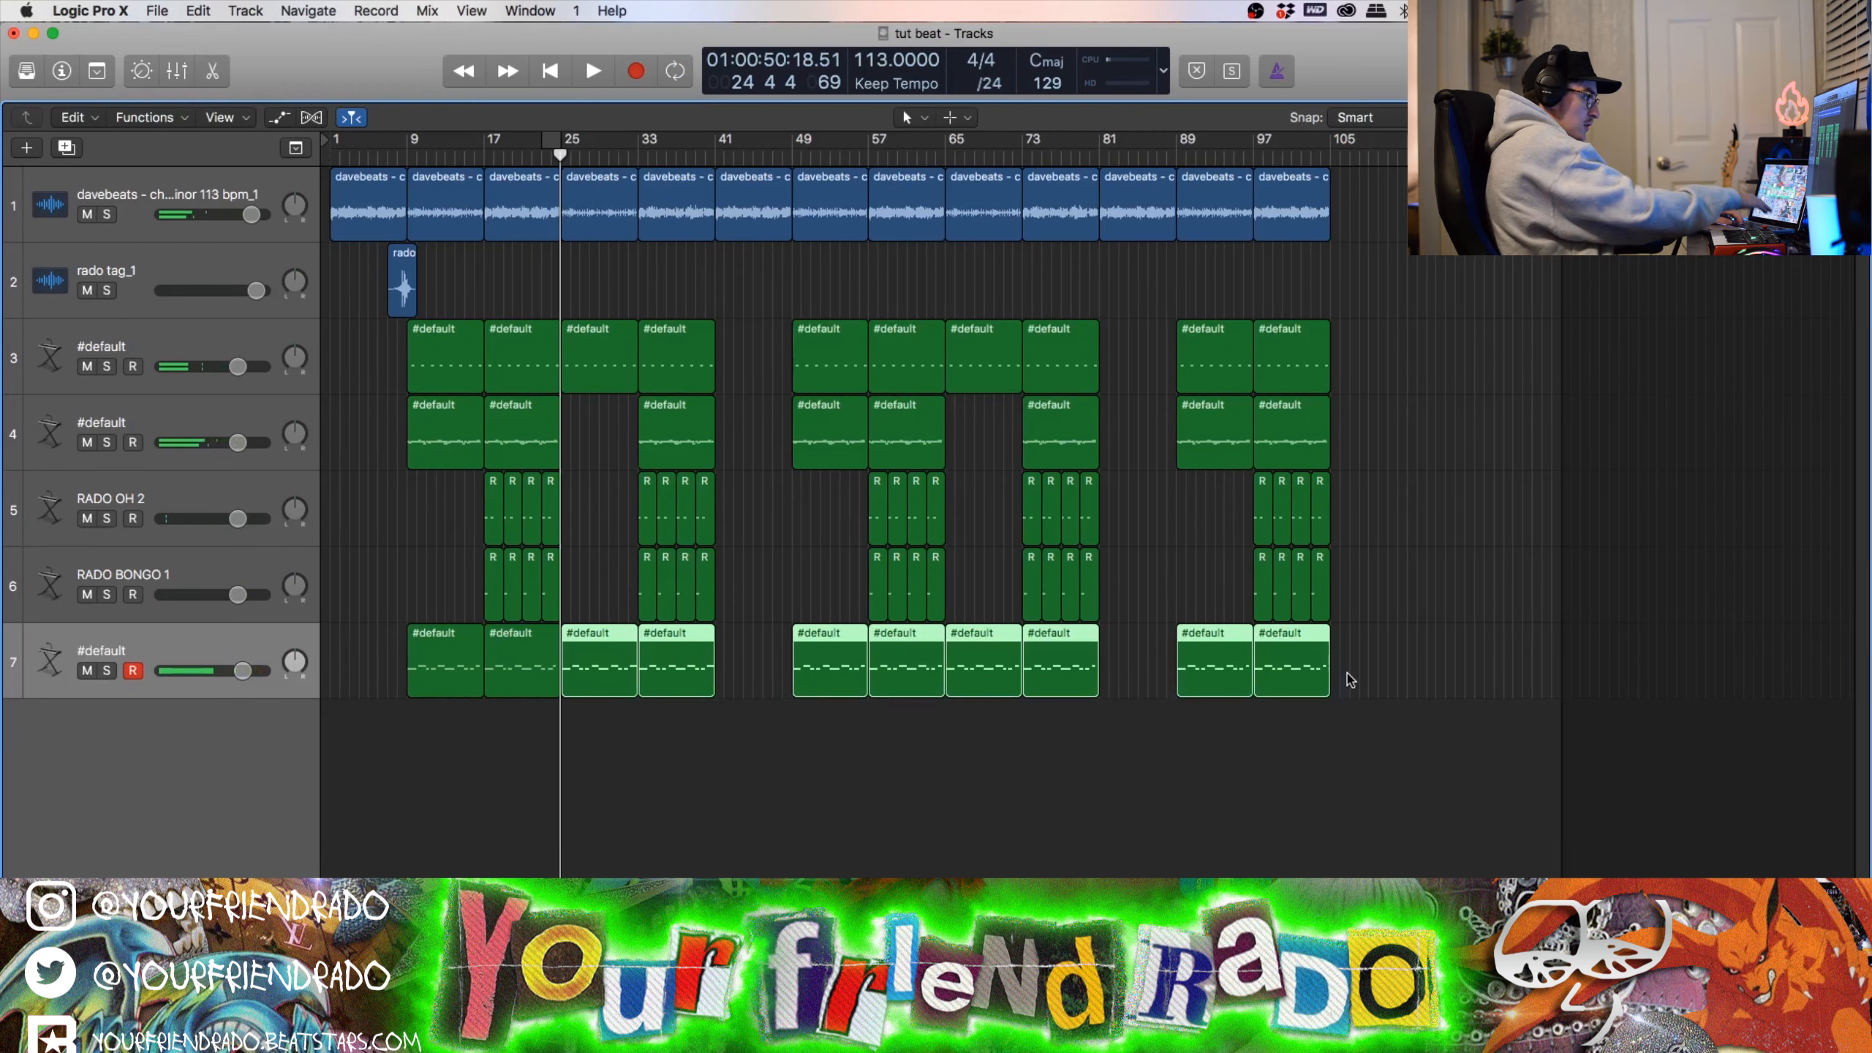
{"action": "key", "text": "Delete"}
{"action": "left_click_drag", "start_coordinate": [638, 694], "coordinate": [843, 670]}
{"action": "key", "text": "super+r"}
{"action": "key", "text": "super+r"}
{"action": "key", "text": "super+r"}
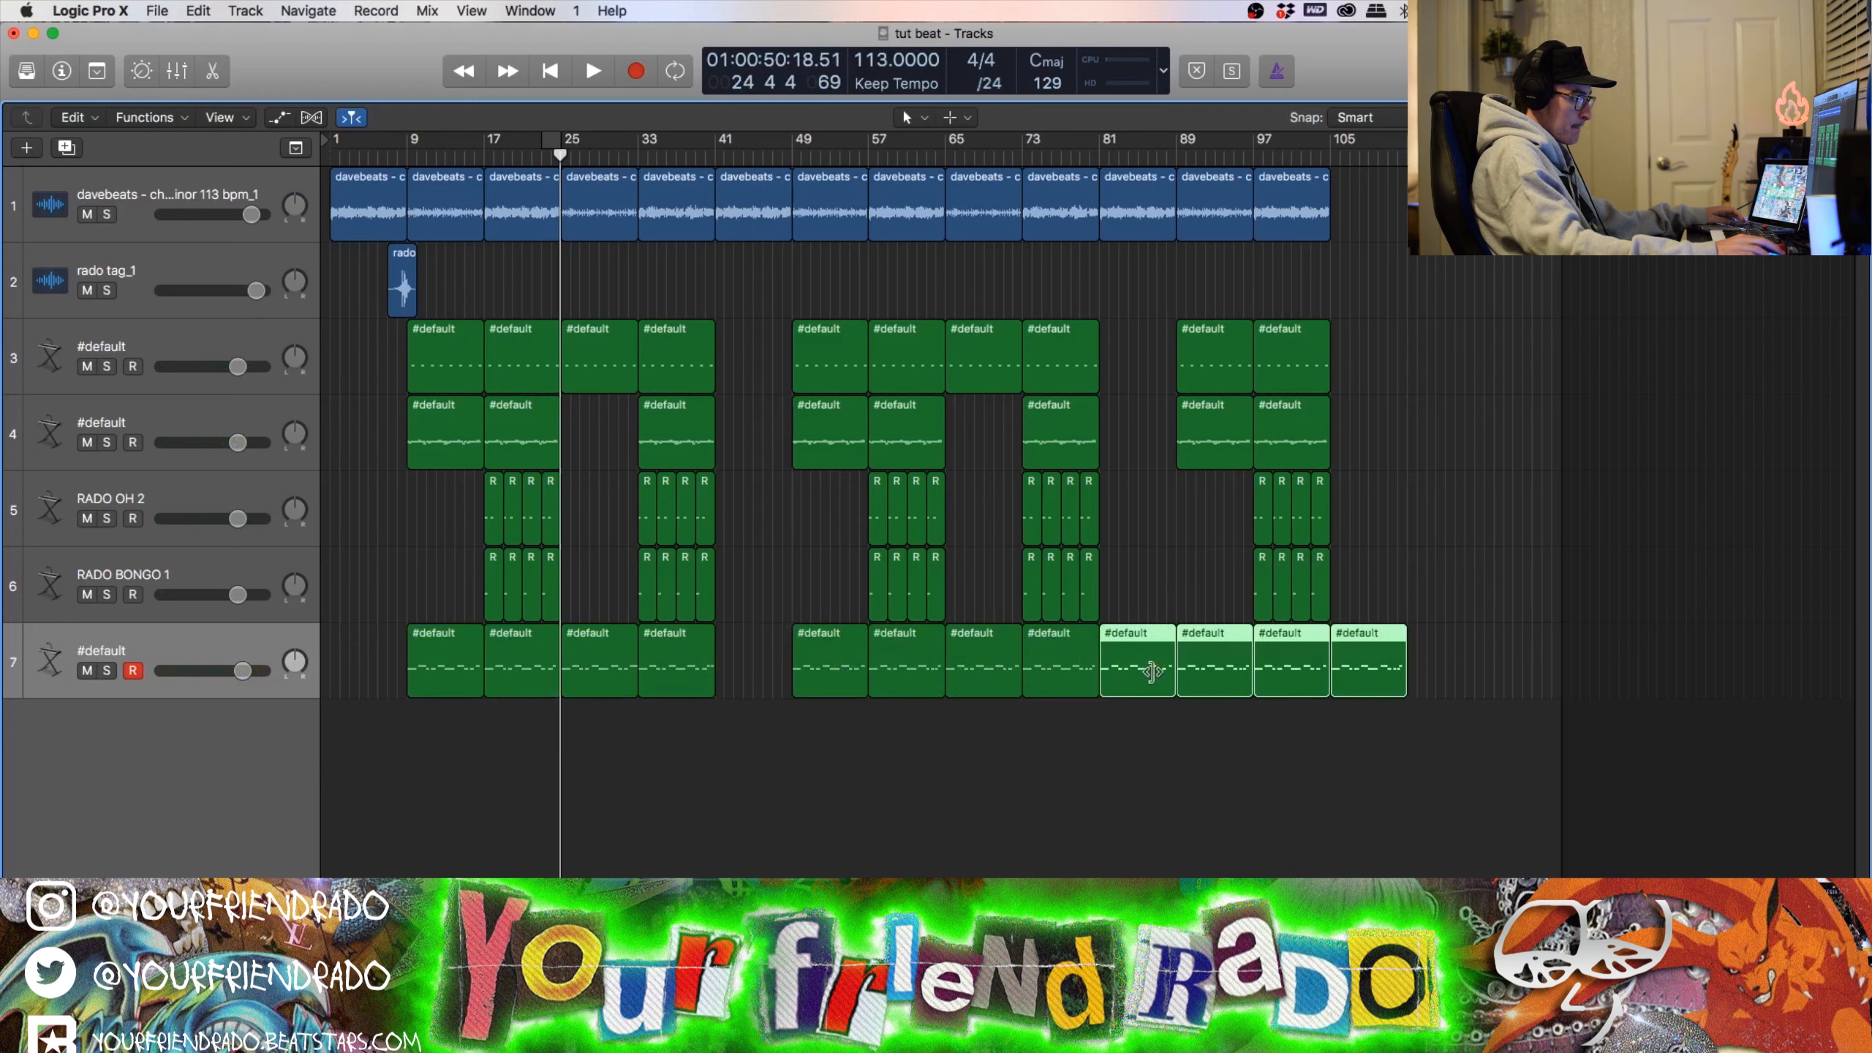
Step: Move the last four 808 regions to start at bar 89 and delete the two extending past bar 105
{"action": "left_click_drag", "start_coordinate": [1131, 670], "coordinate": [1210, 669]}
{"action": "left_click", "coordinate": [1356, 755]}
{"action": "left_click_drag", "start_coordinate": [1372, 571], "coordinate": [1414, 683]}
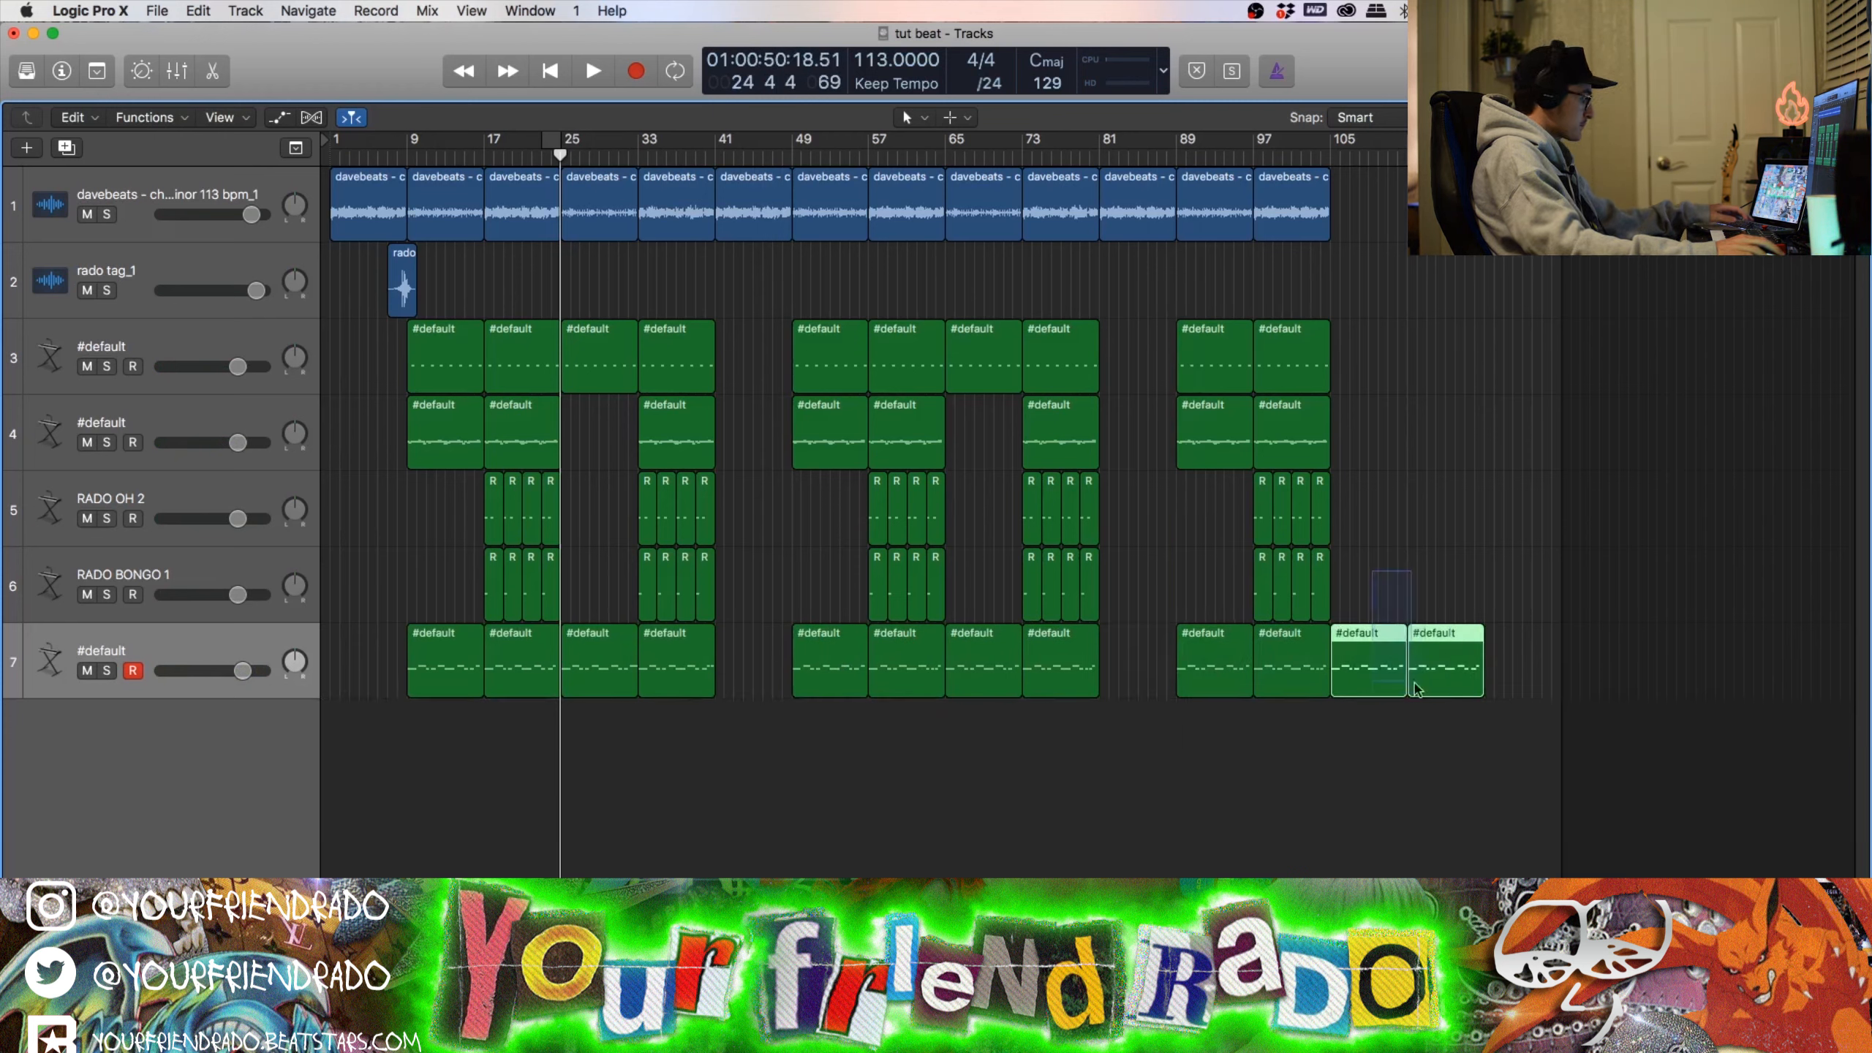
{"action": "key", "text": "Delete"}
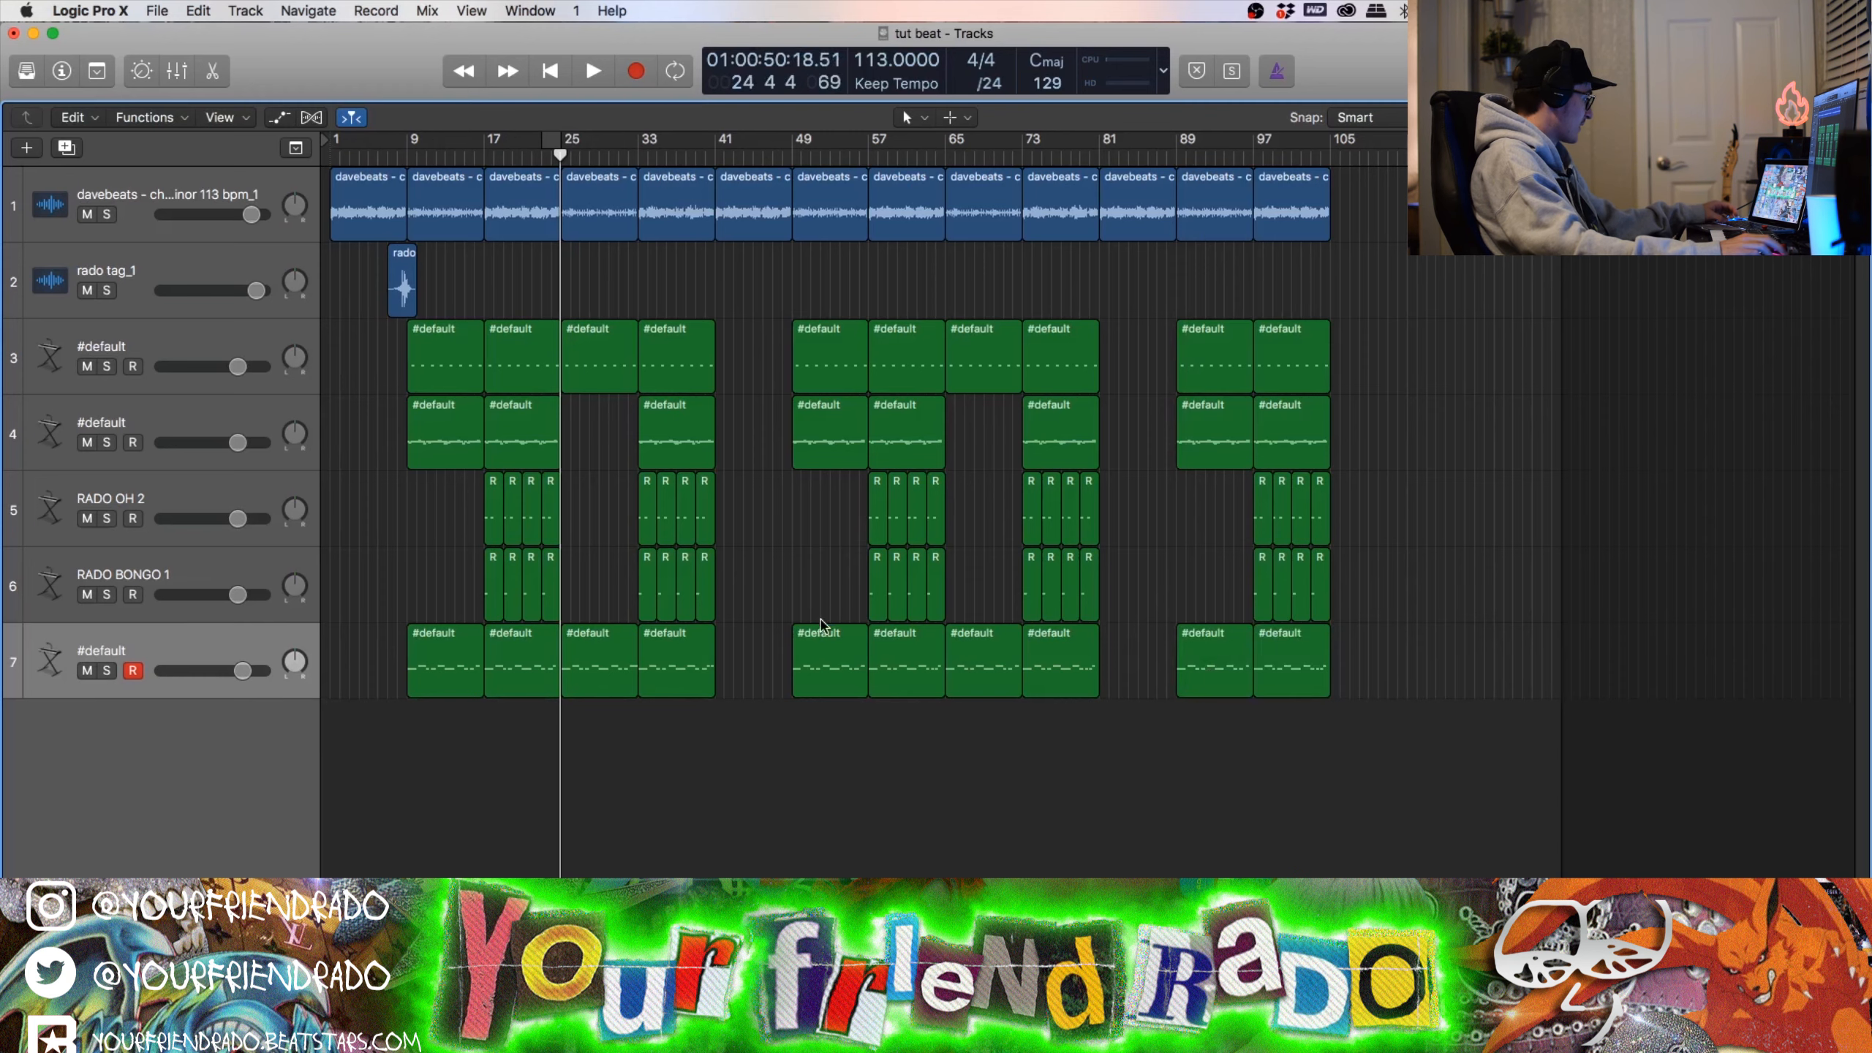
Step: Return the playhead to the start of the song with the arrangement slightly enlarged
{"action": "key", "text": "super+Right"}
{"action": "key", "text": "Return"}
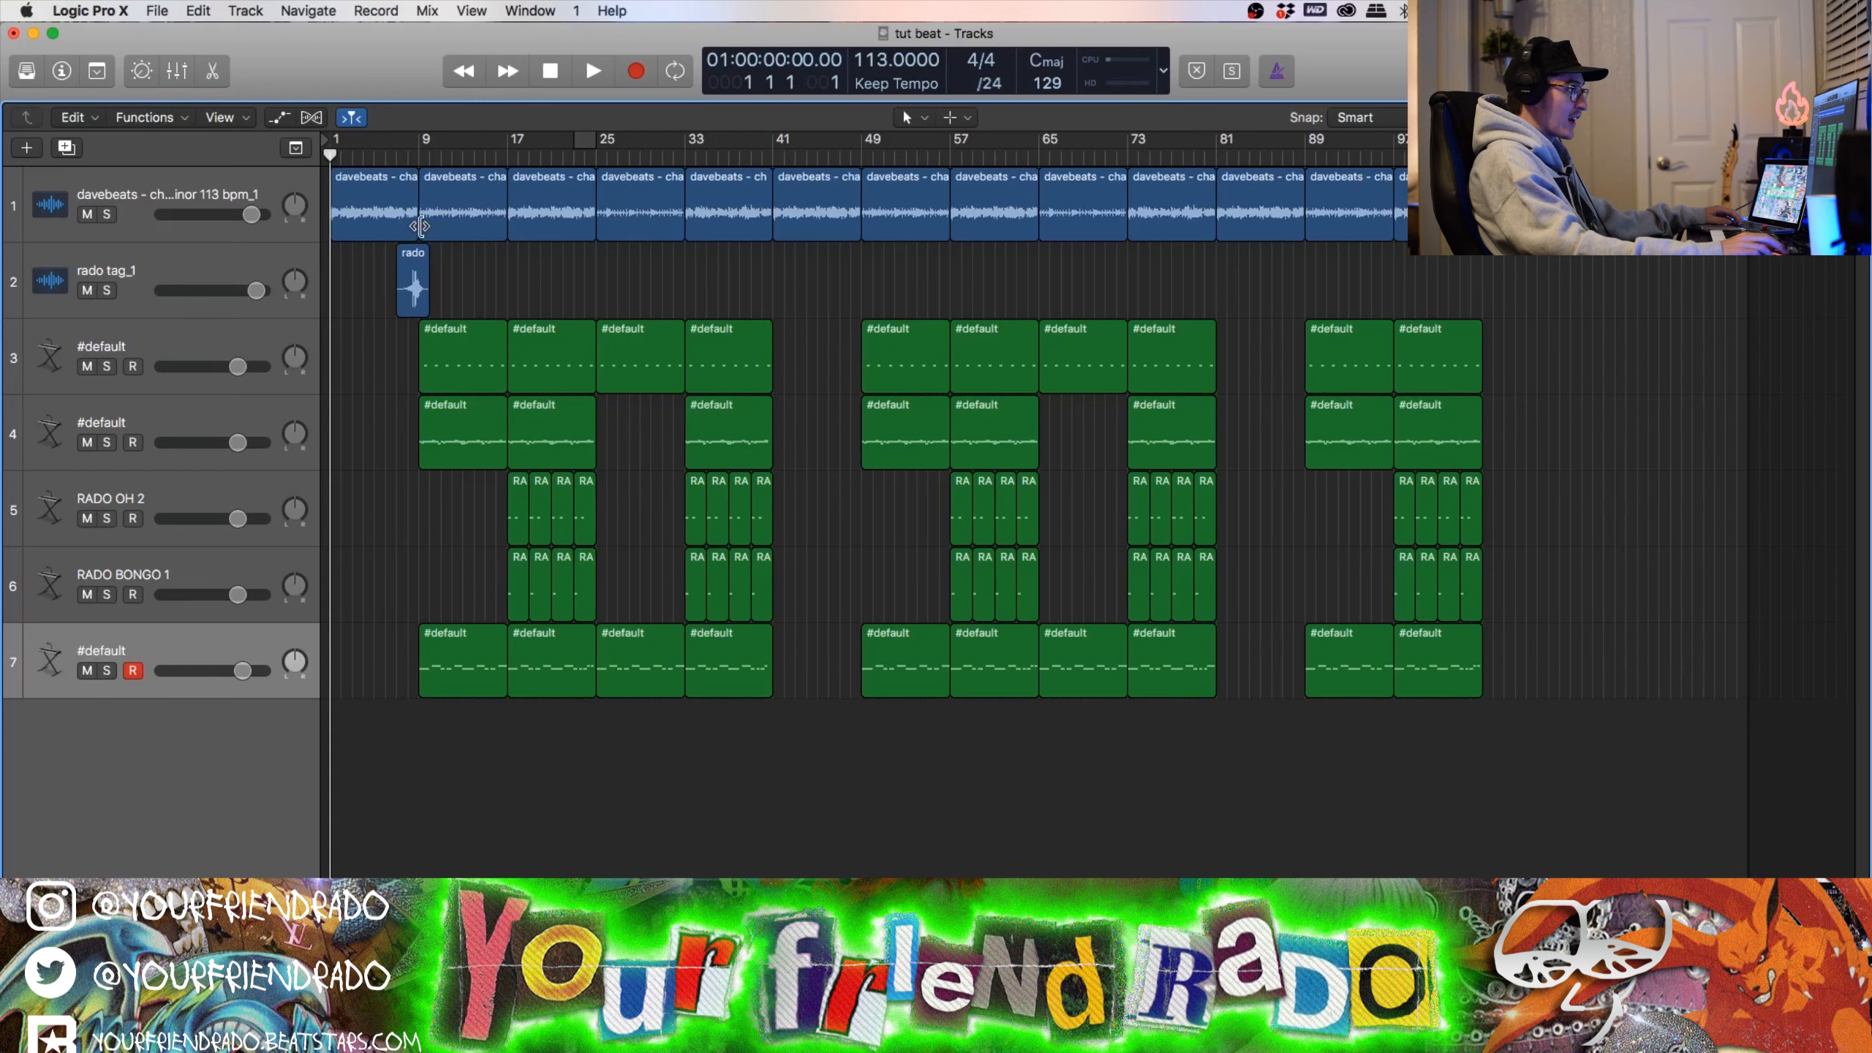
Step: Enable PCM alongside MP3 as a destination in the project's bounce settings and leave the dialog without bouncing
{"action": "left_click", "coordinate": [158, 11]}
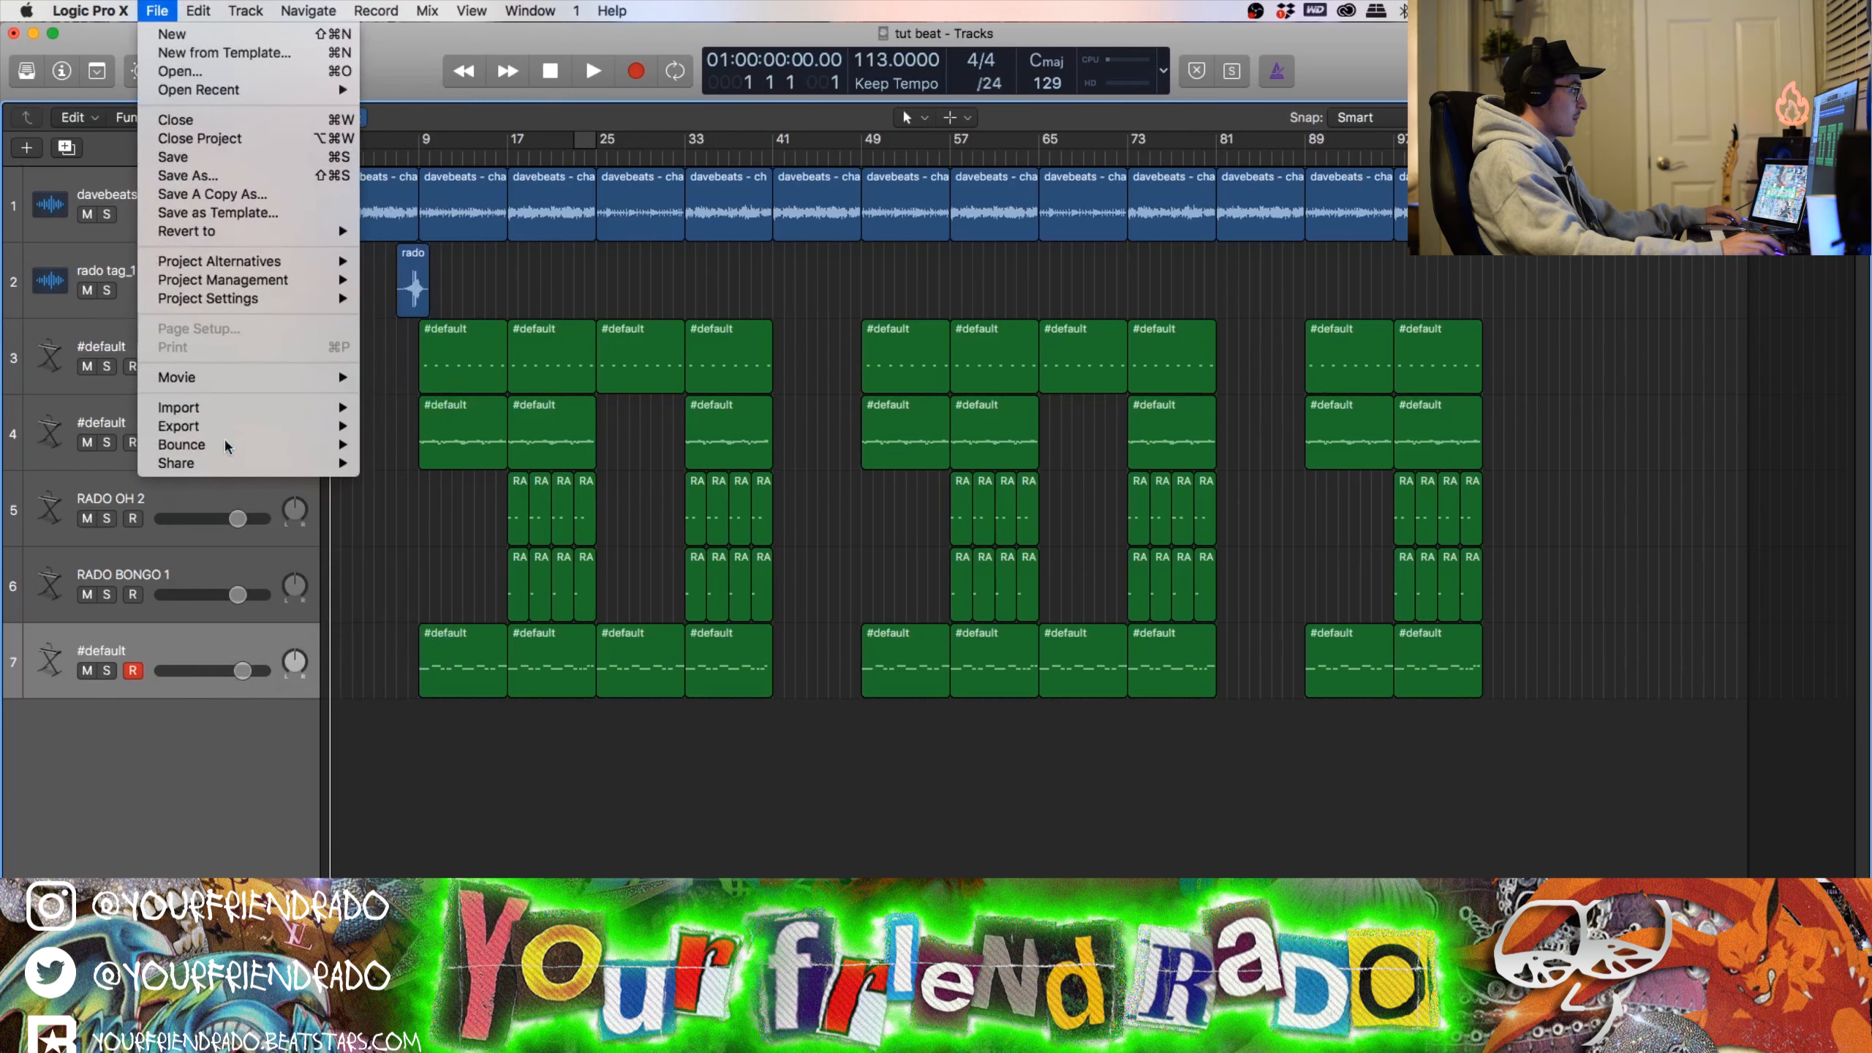
{"action": "mouse_move", "coordinate": [221, 444]}
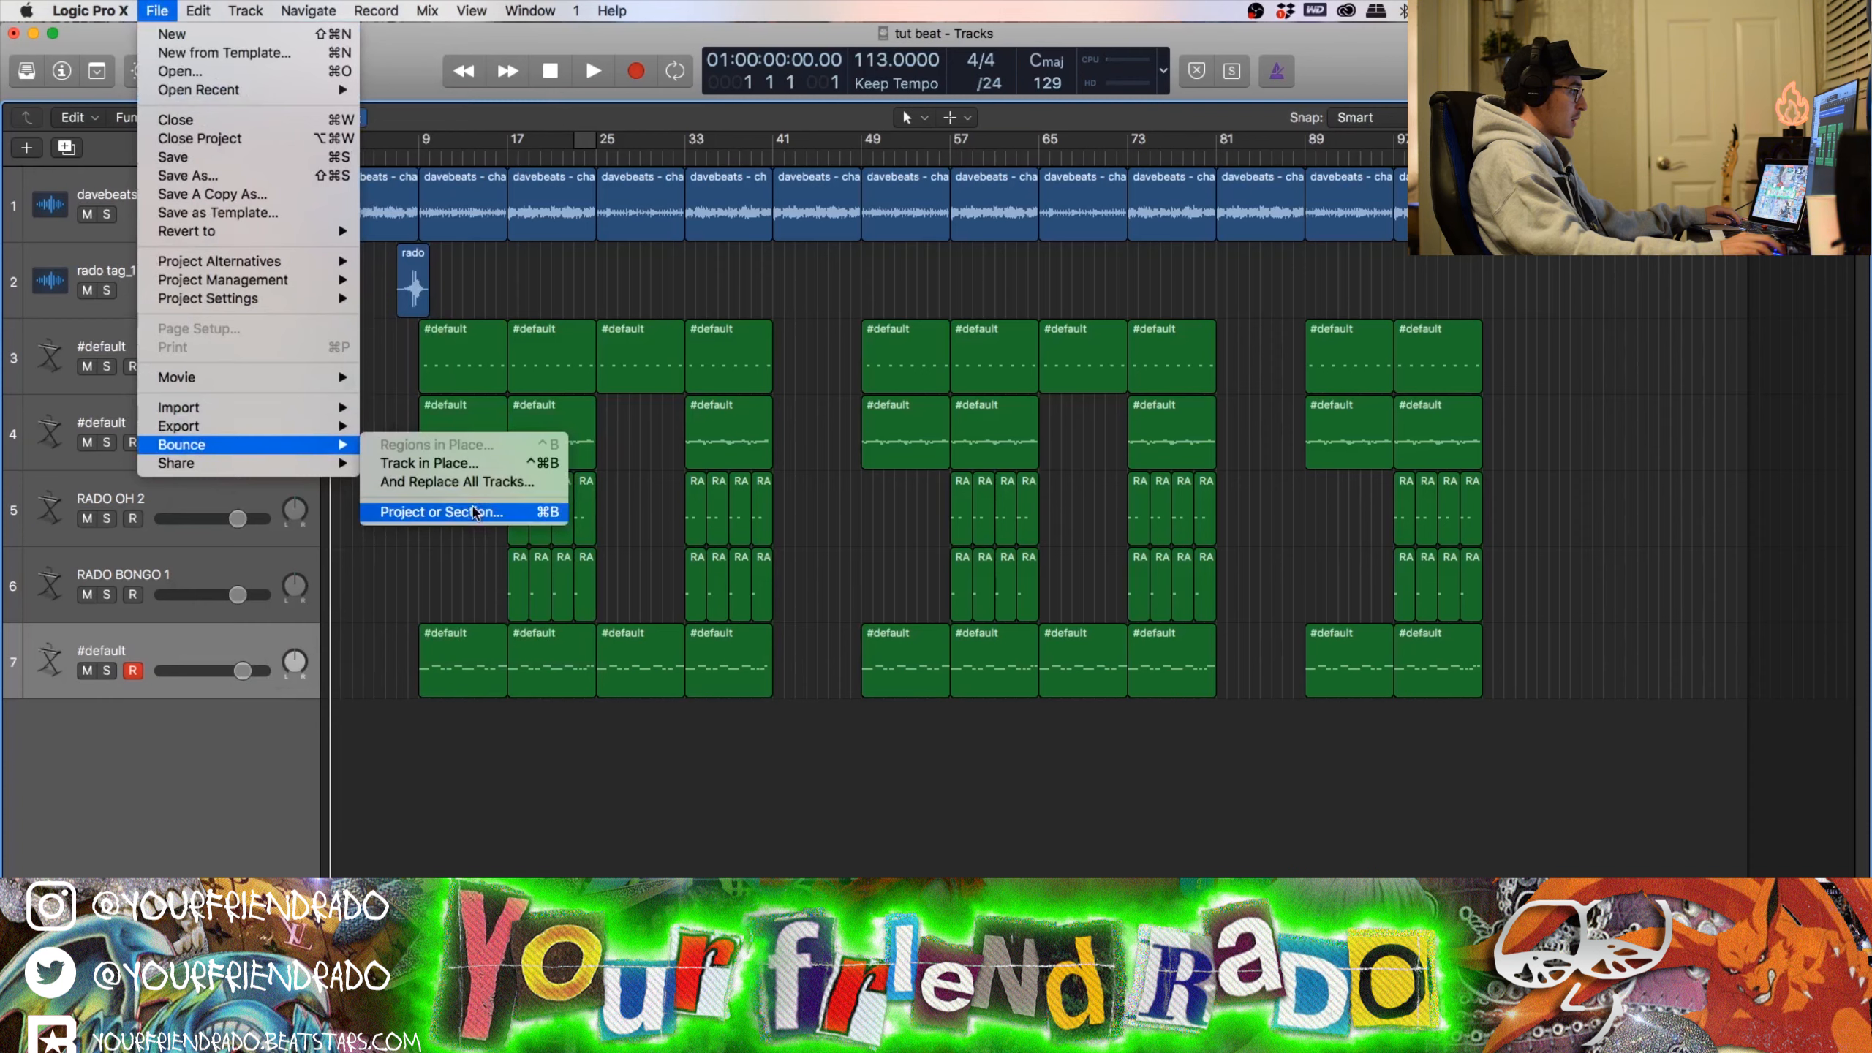
{"action": "left_click", "coordinate": [473, 512]}
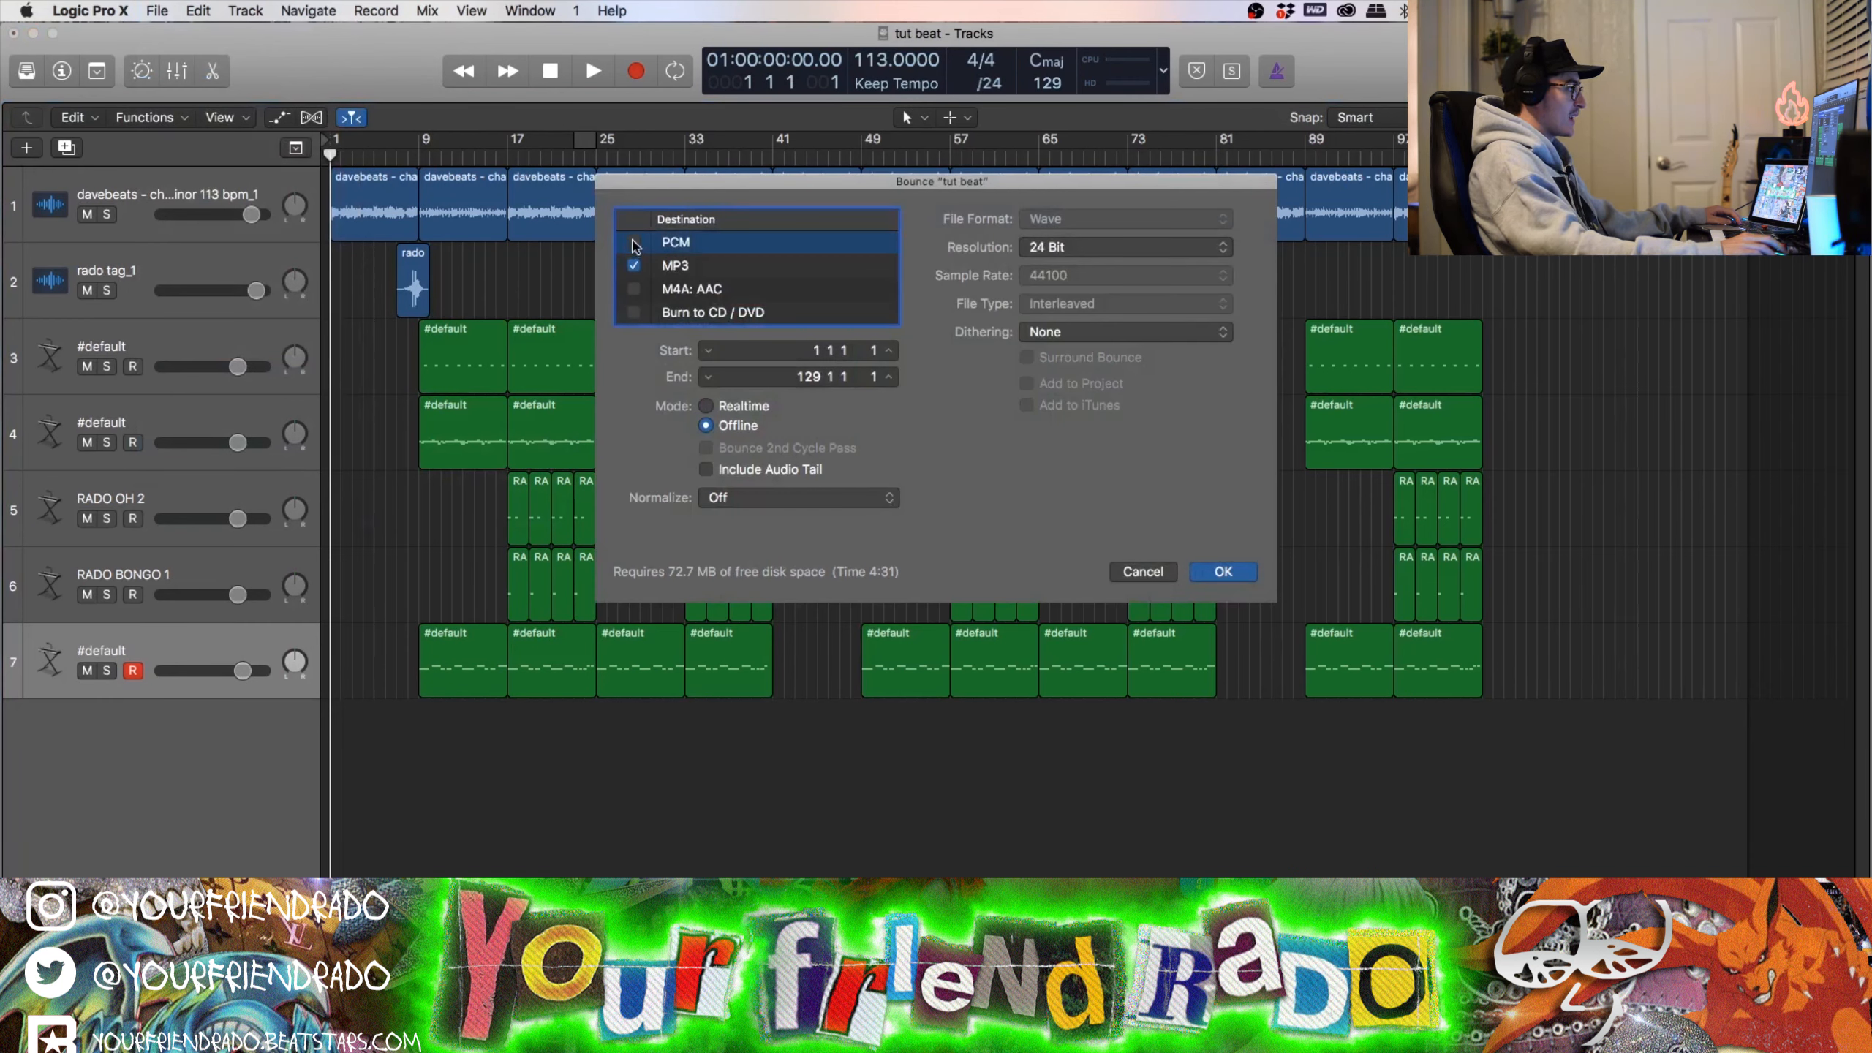
{"action": "left_click", "coordinate": [634, 243]}
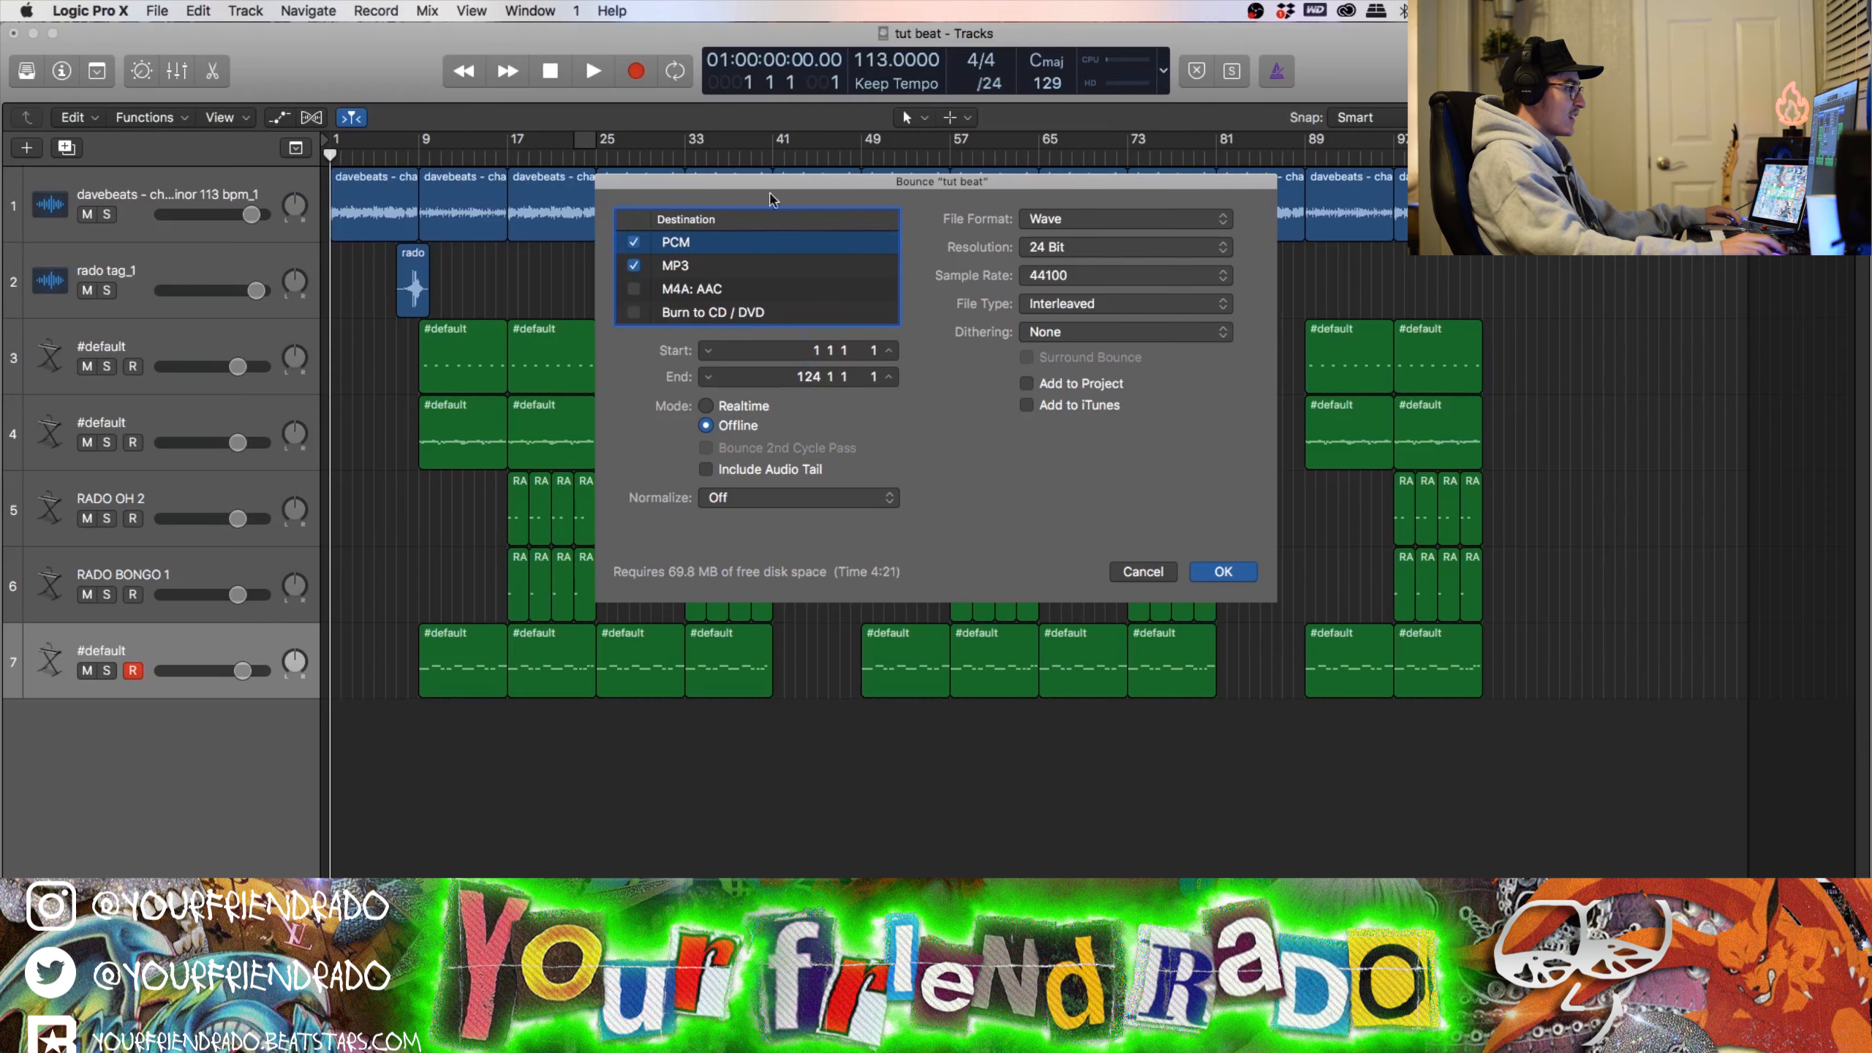
{"action": "key", "text": "Escape"}
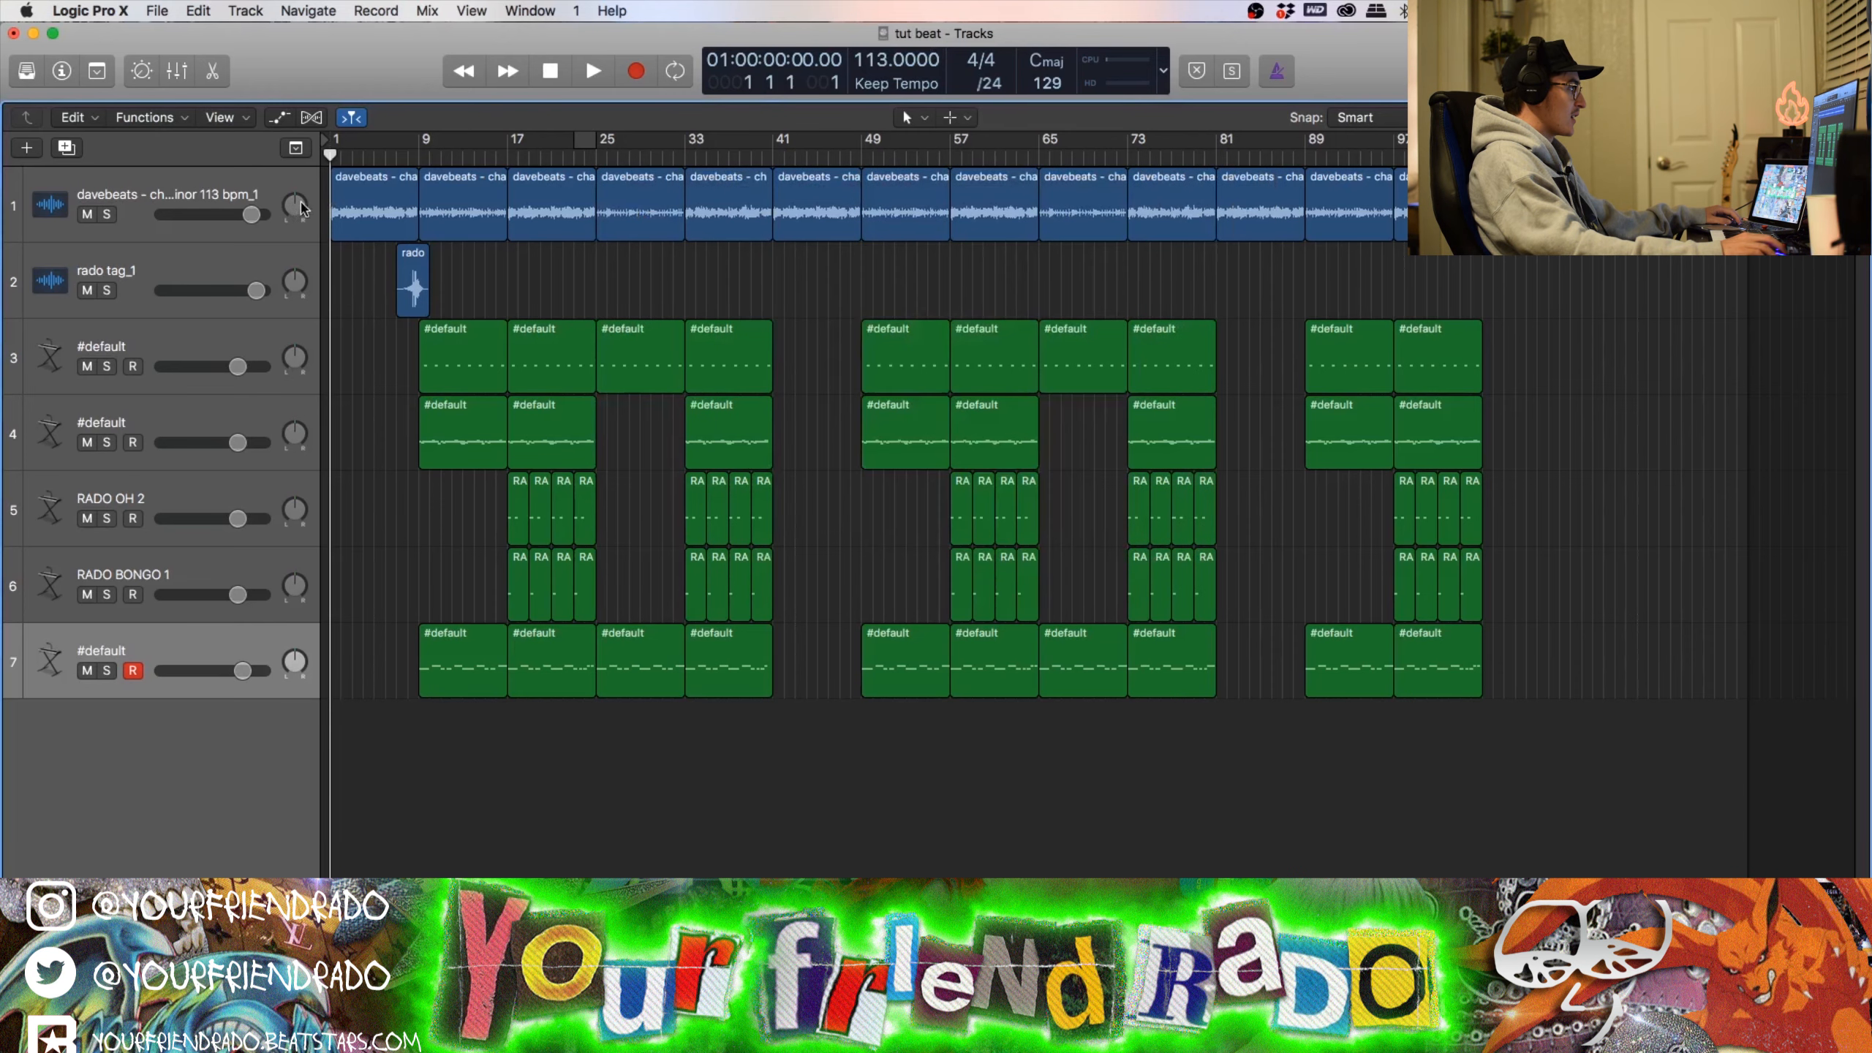
Step: Set the project bounce to end at bar 105, where the last drum regions stop, and check the MP3 and PCM settings
{"action": "left_click_drag", "start_coordinate": [331, 156], "coordinate": [1482, 244]}
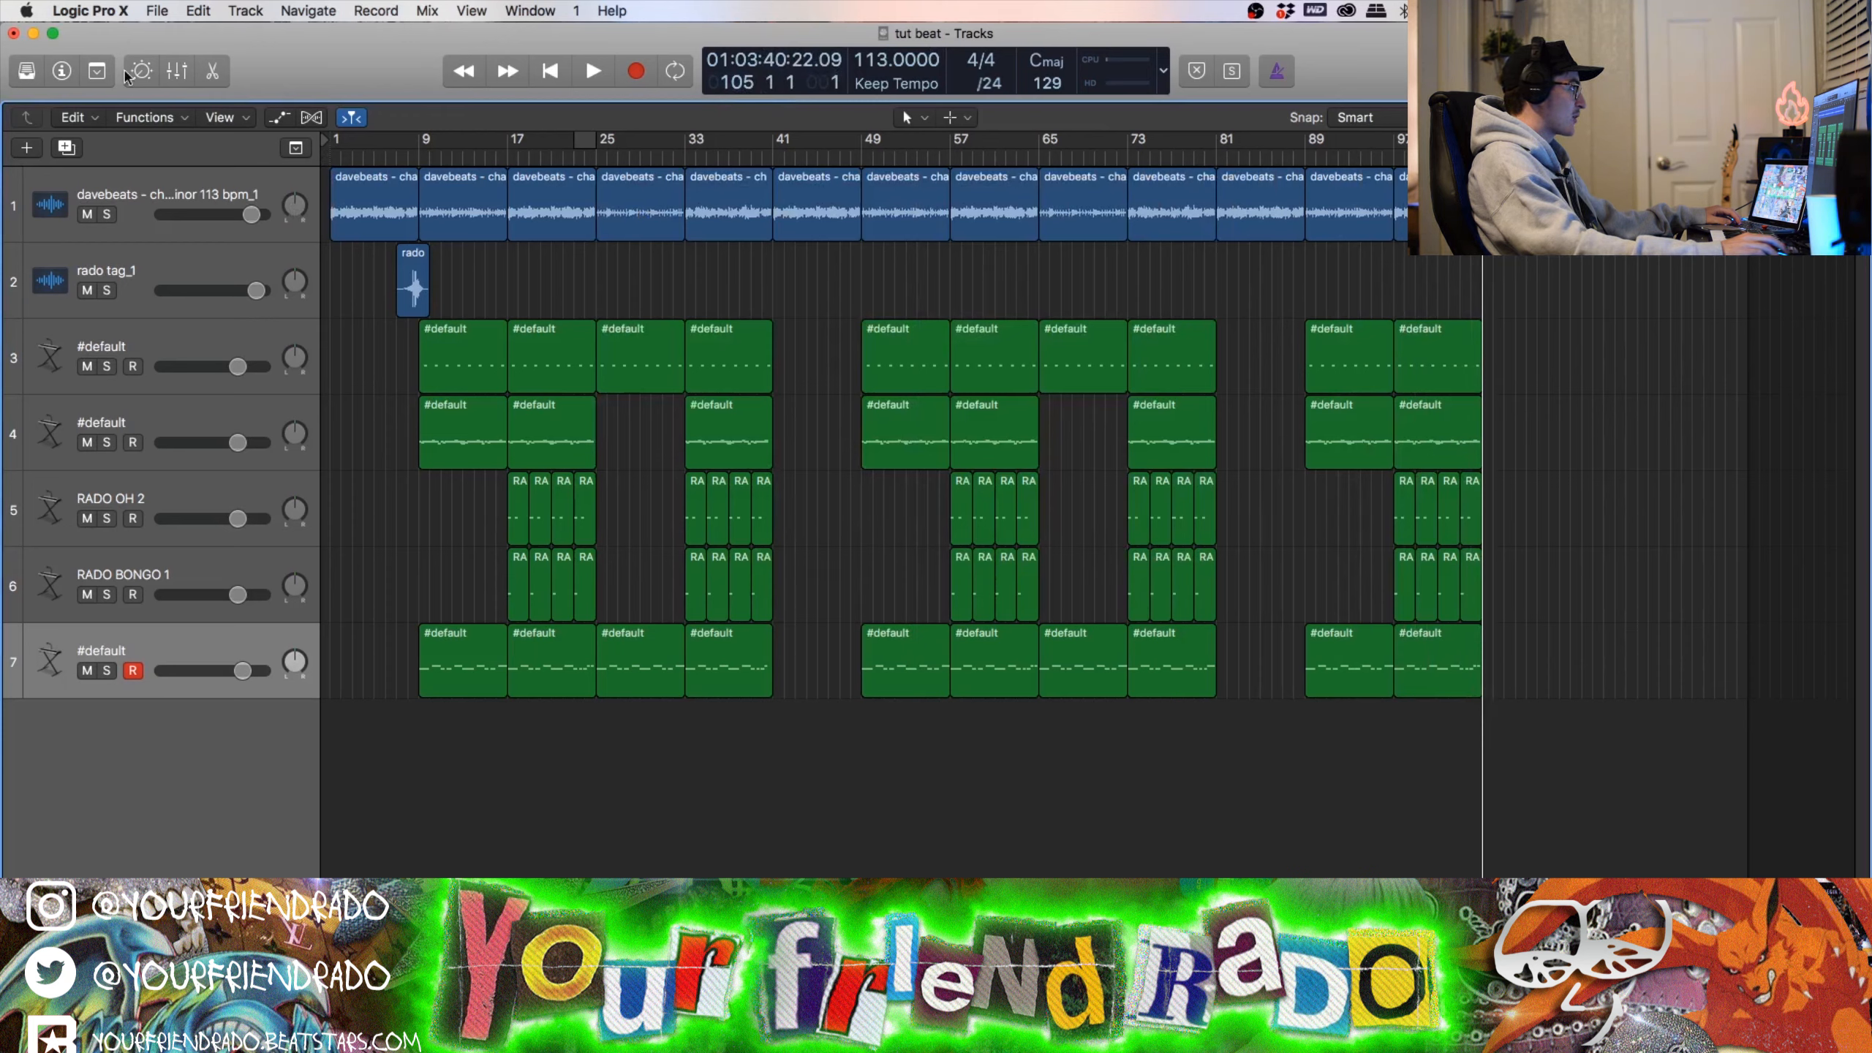
{"action": "left_click", "coordinate": [157, 10]}
{"action": "mouse_move", "coordinate": [310, 444]}
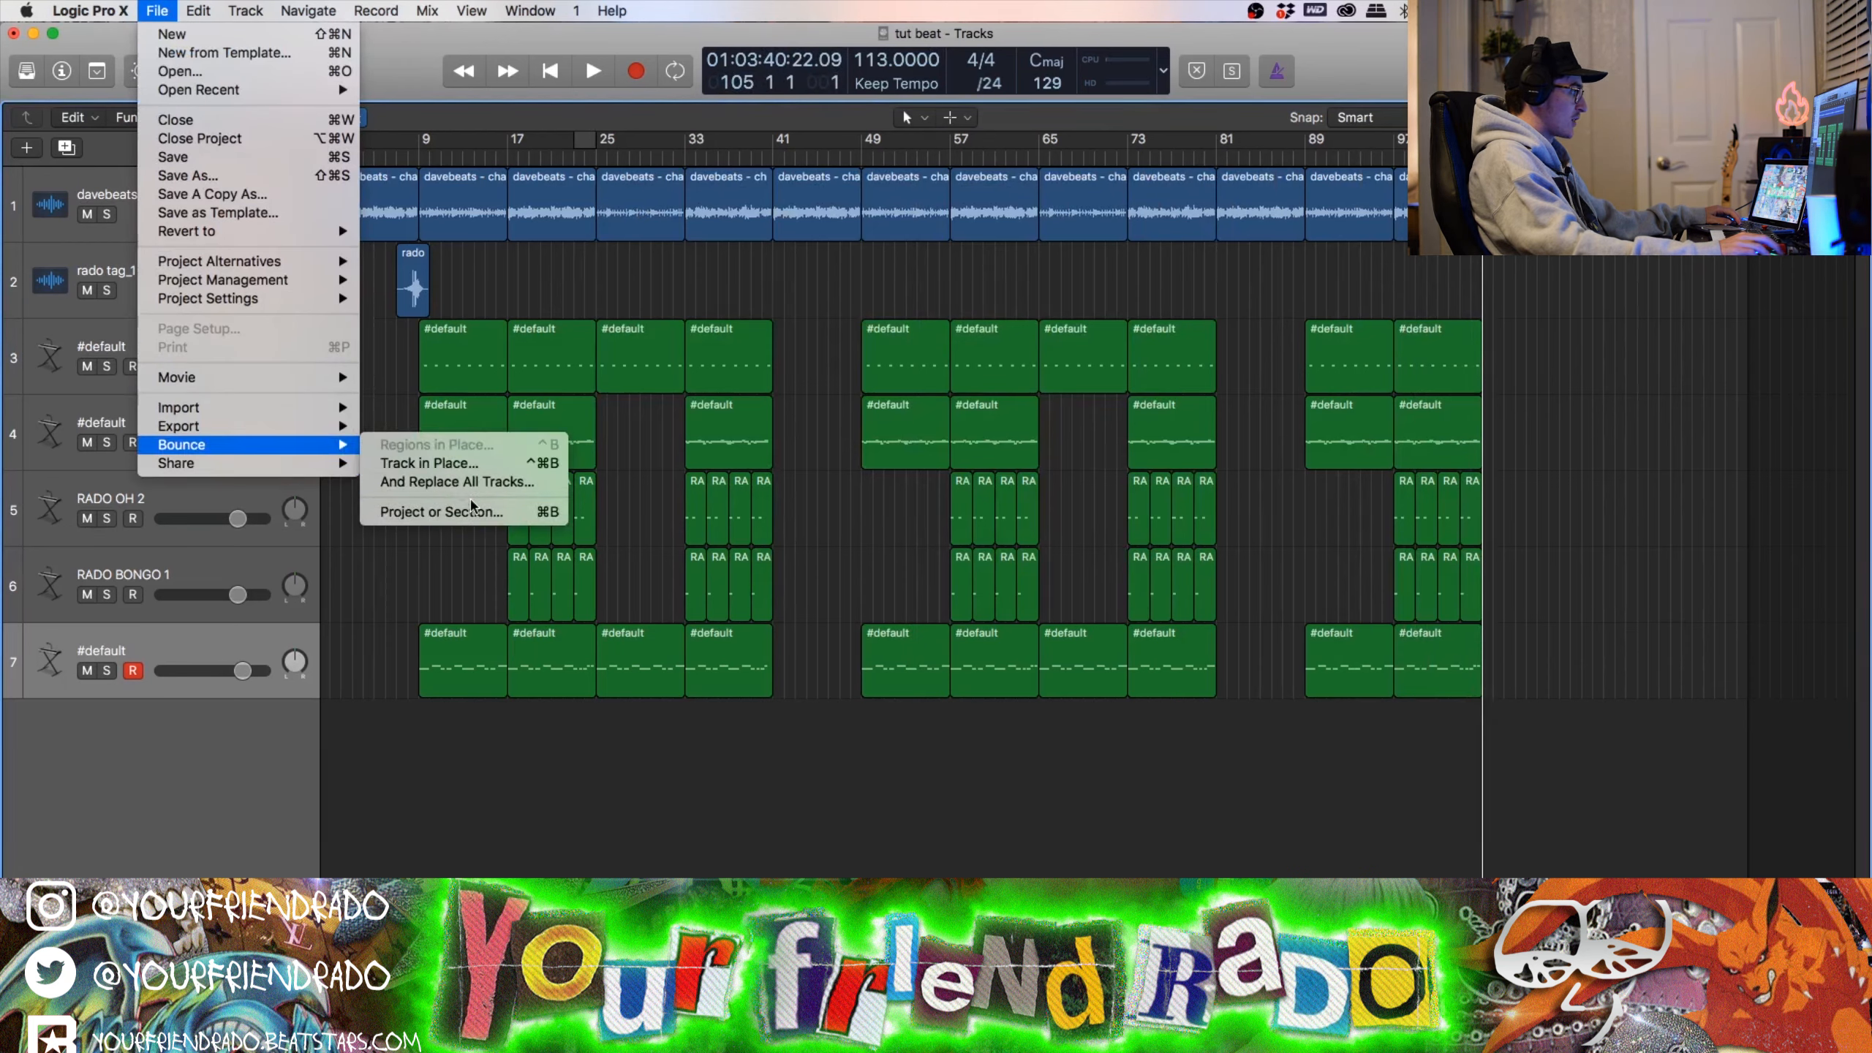
{"action": "left_click", "coordinate": [472, 509]}
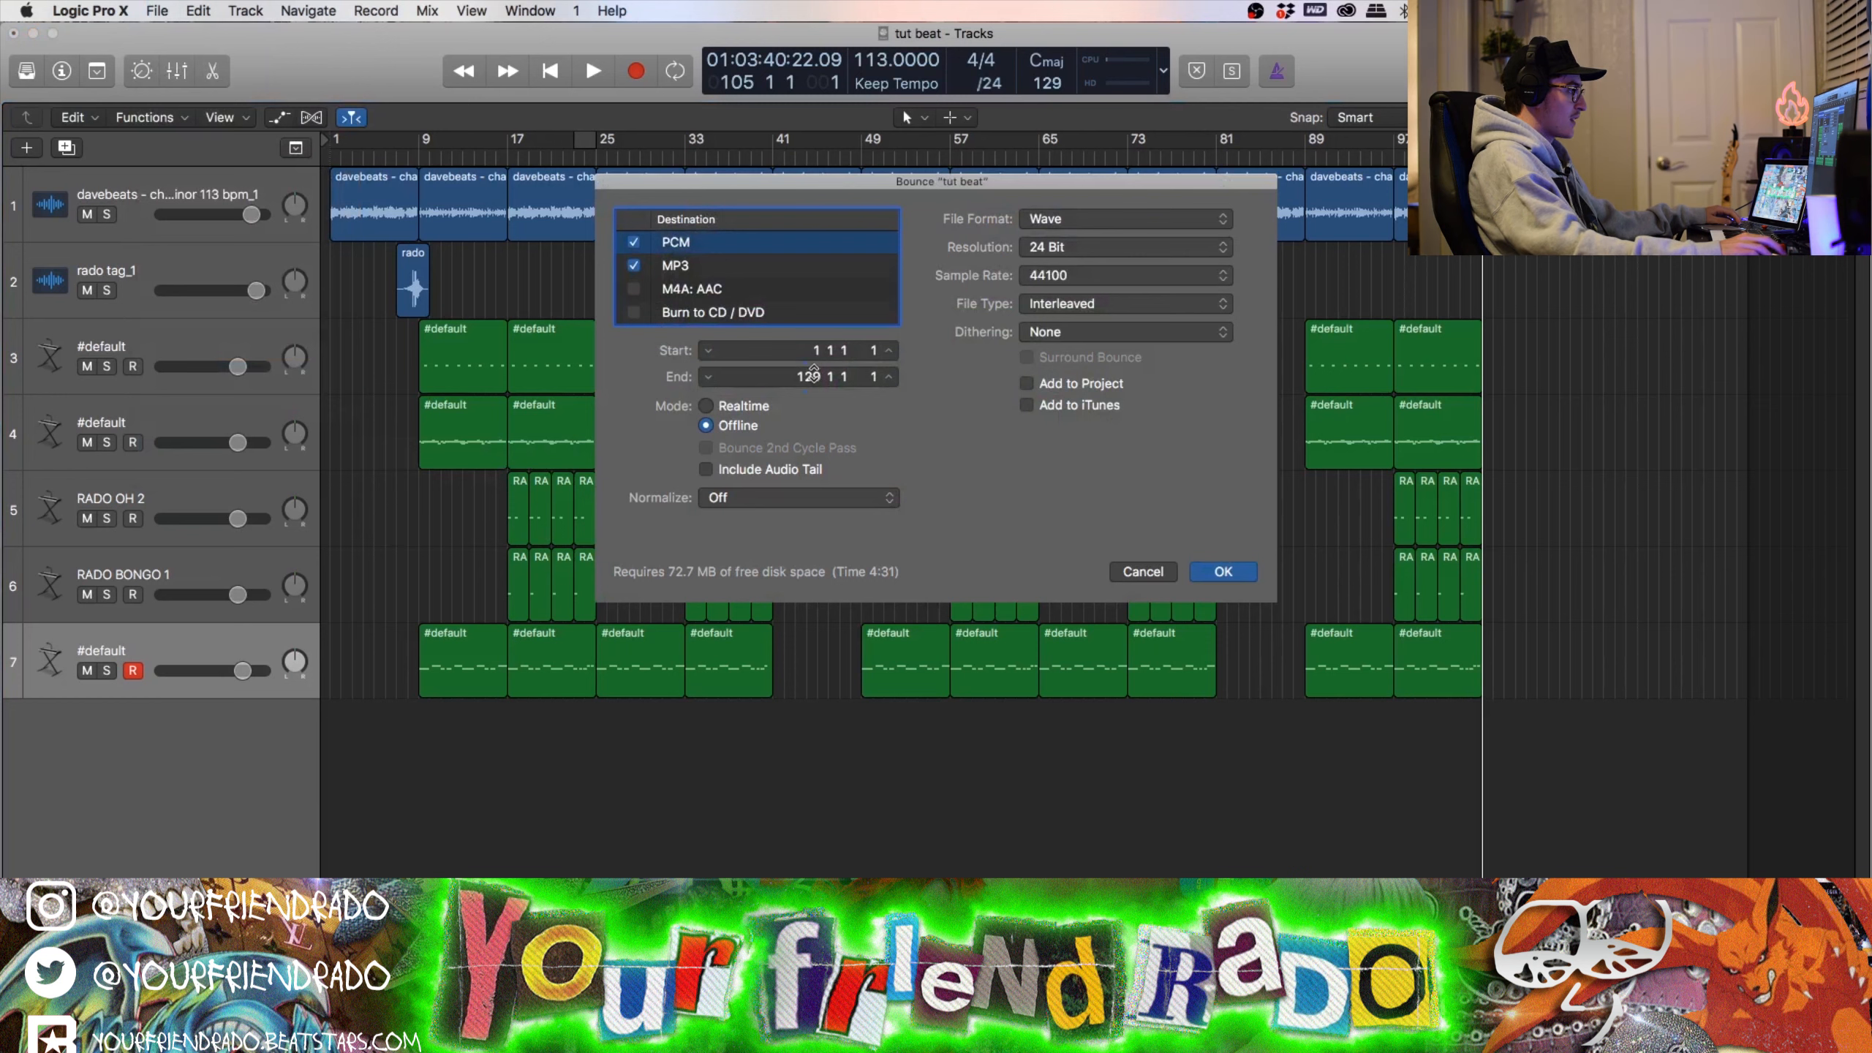
{"action": "left_click_drag", "start_coordinate": [813, 370], "coordinate": [813, 399]}
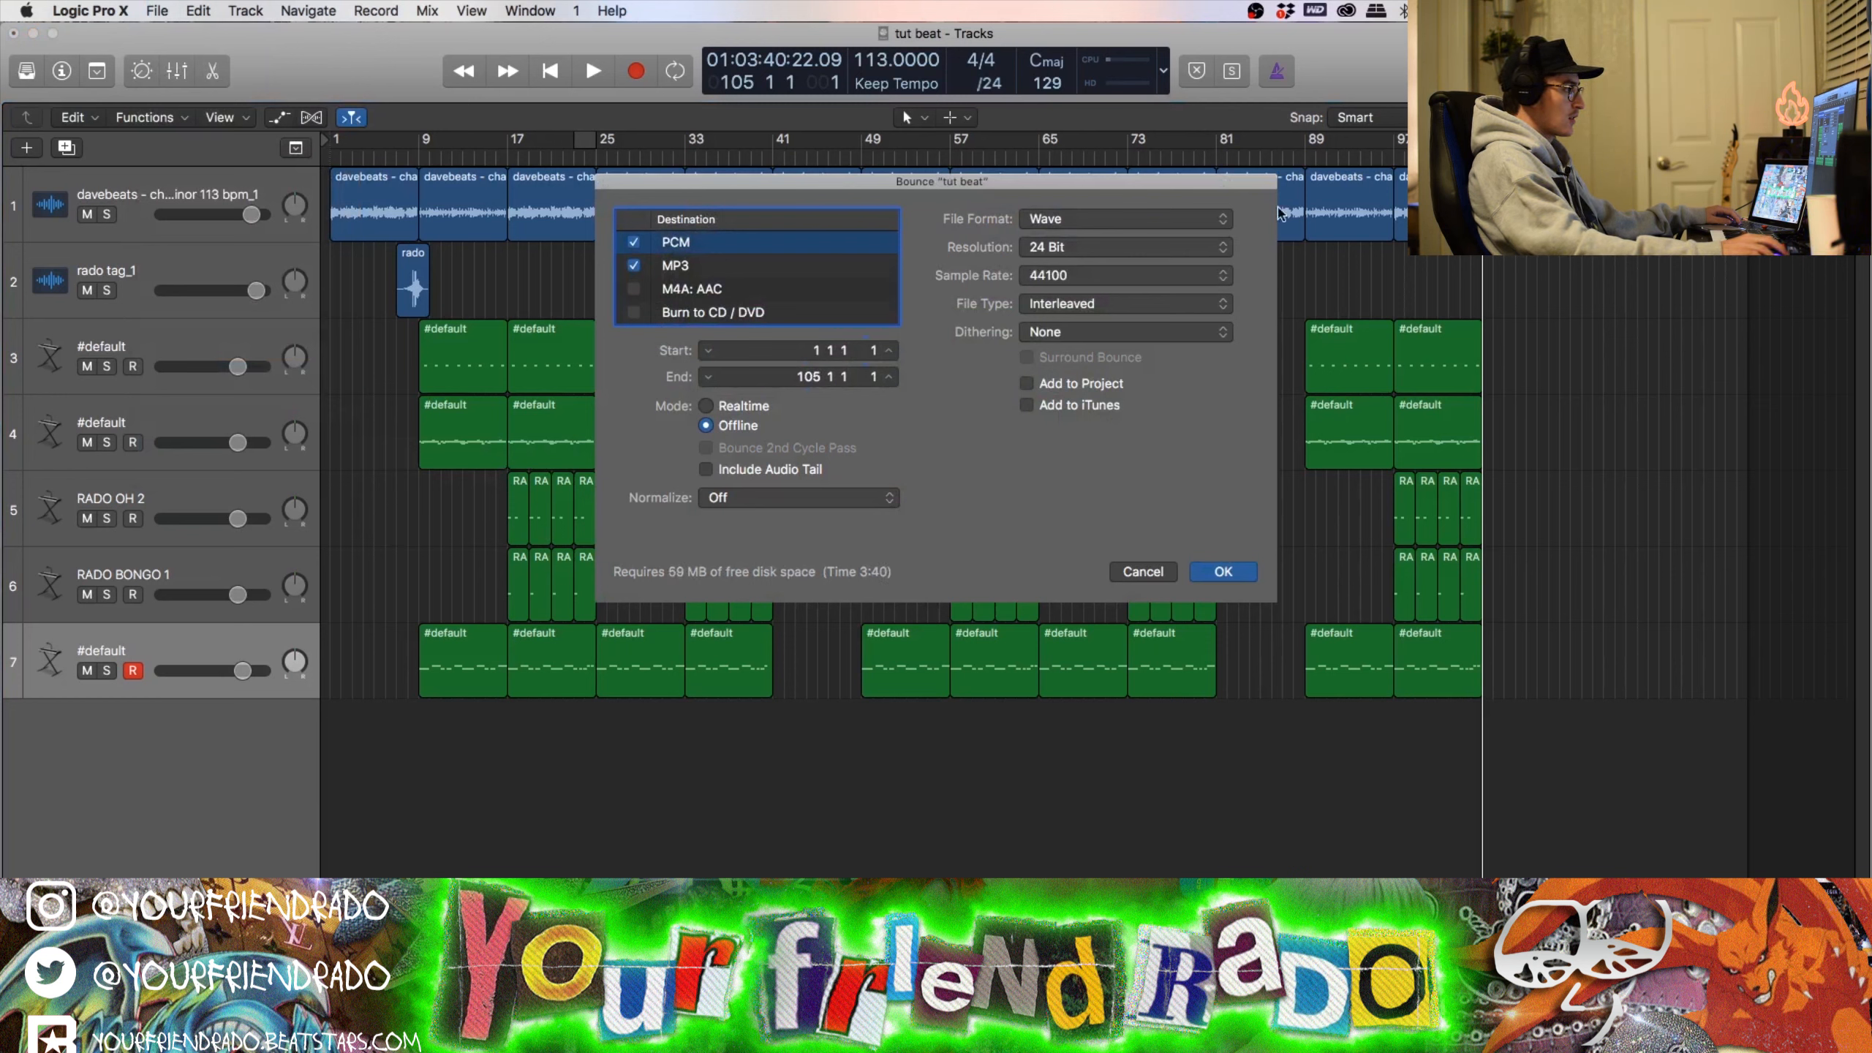
{"action": "left_click", "coordinate": [697, 270]}
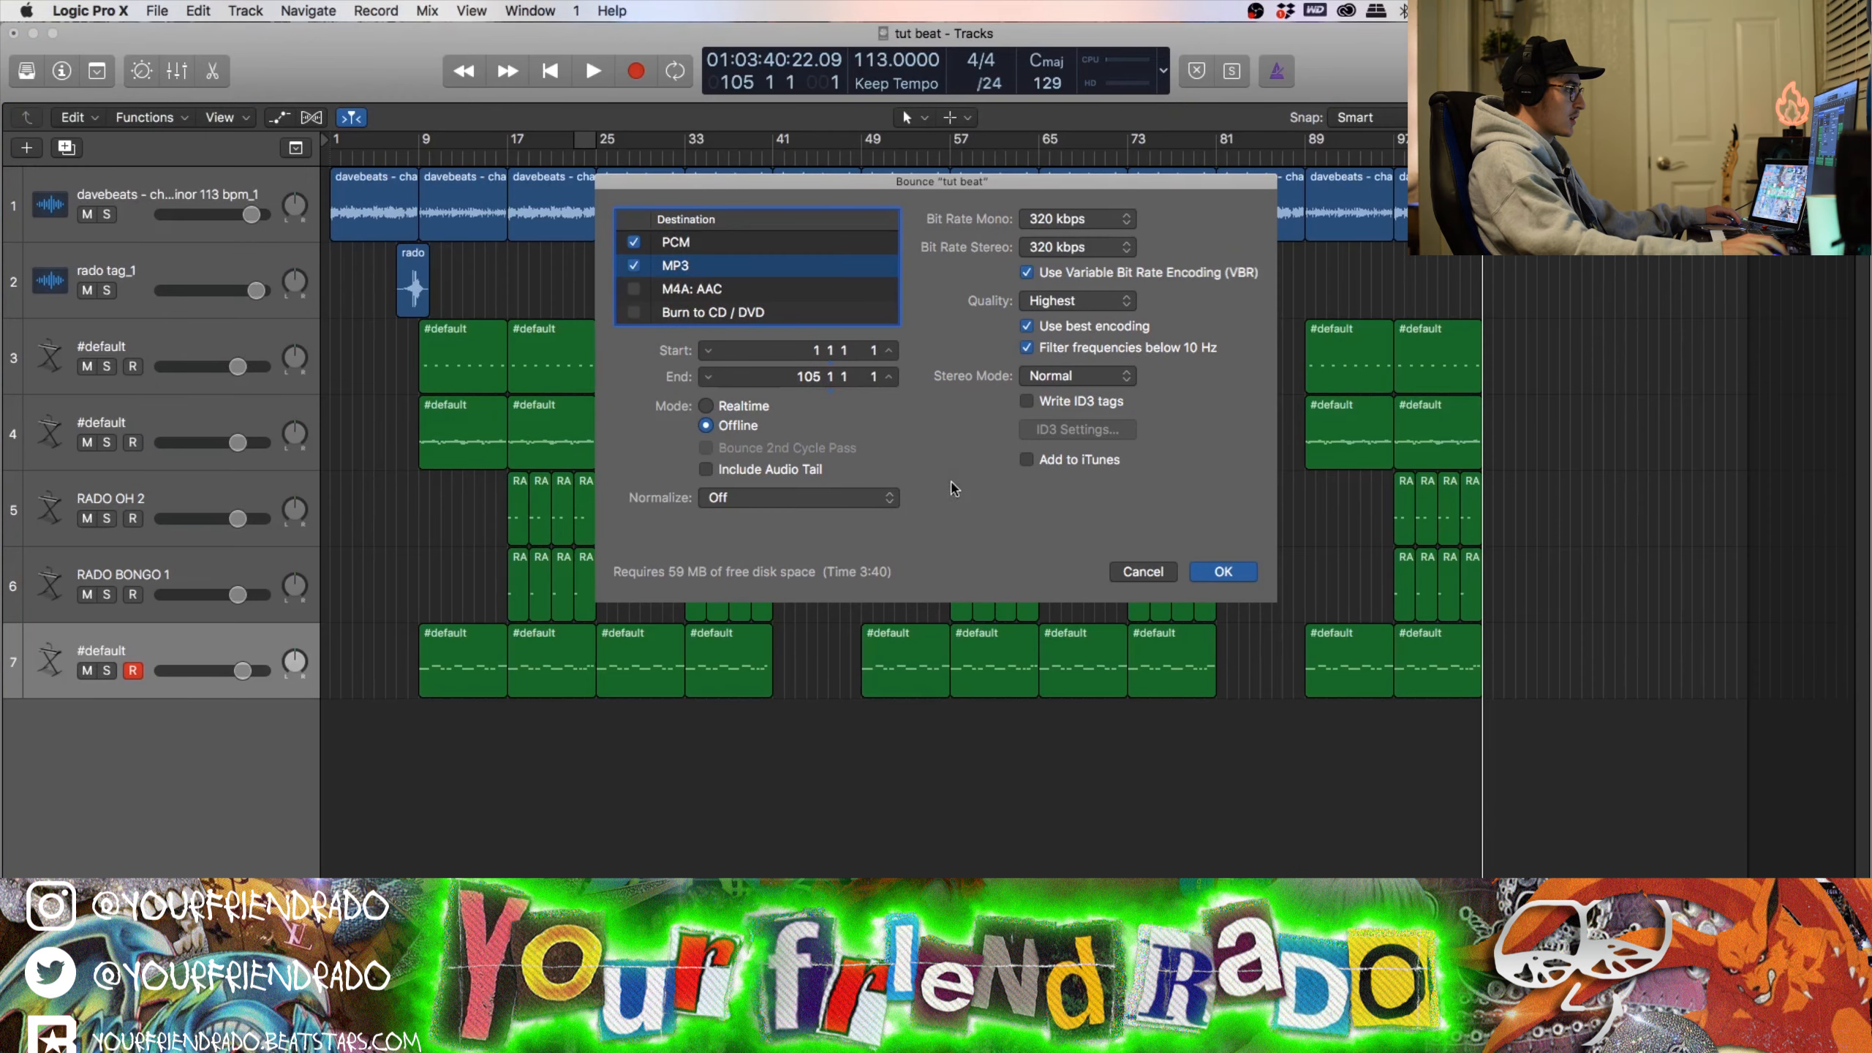
{"action": "left_click", "coordinate": [699, 243]}
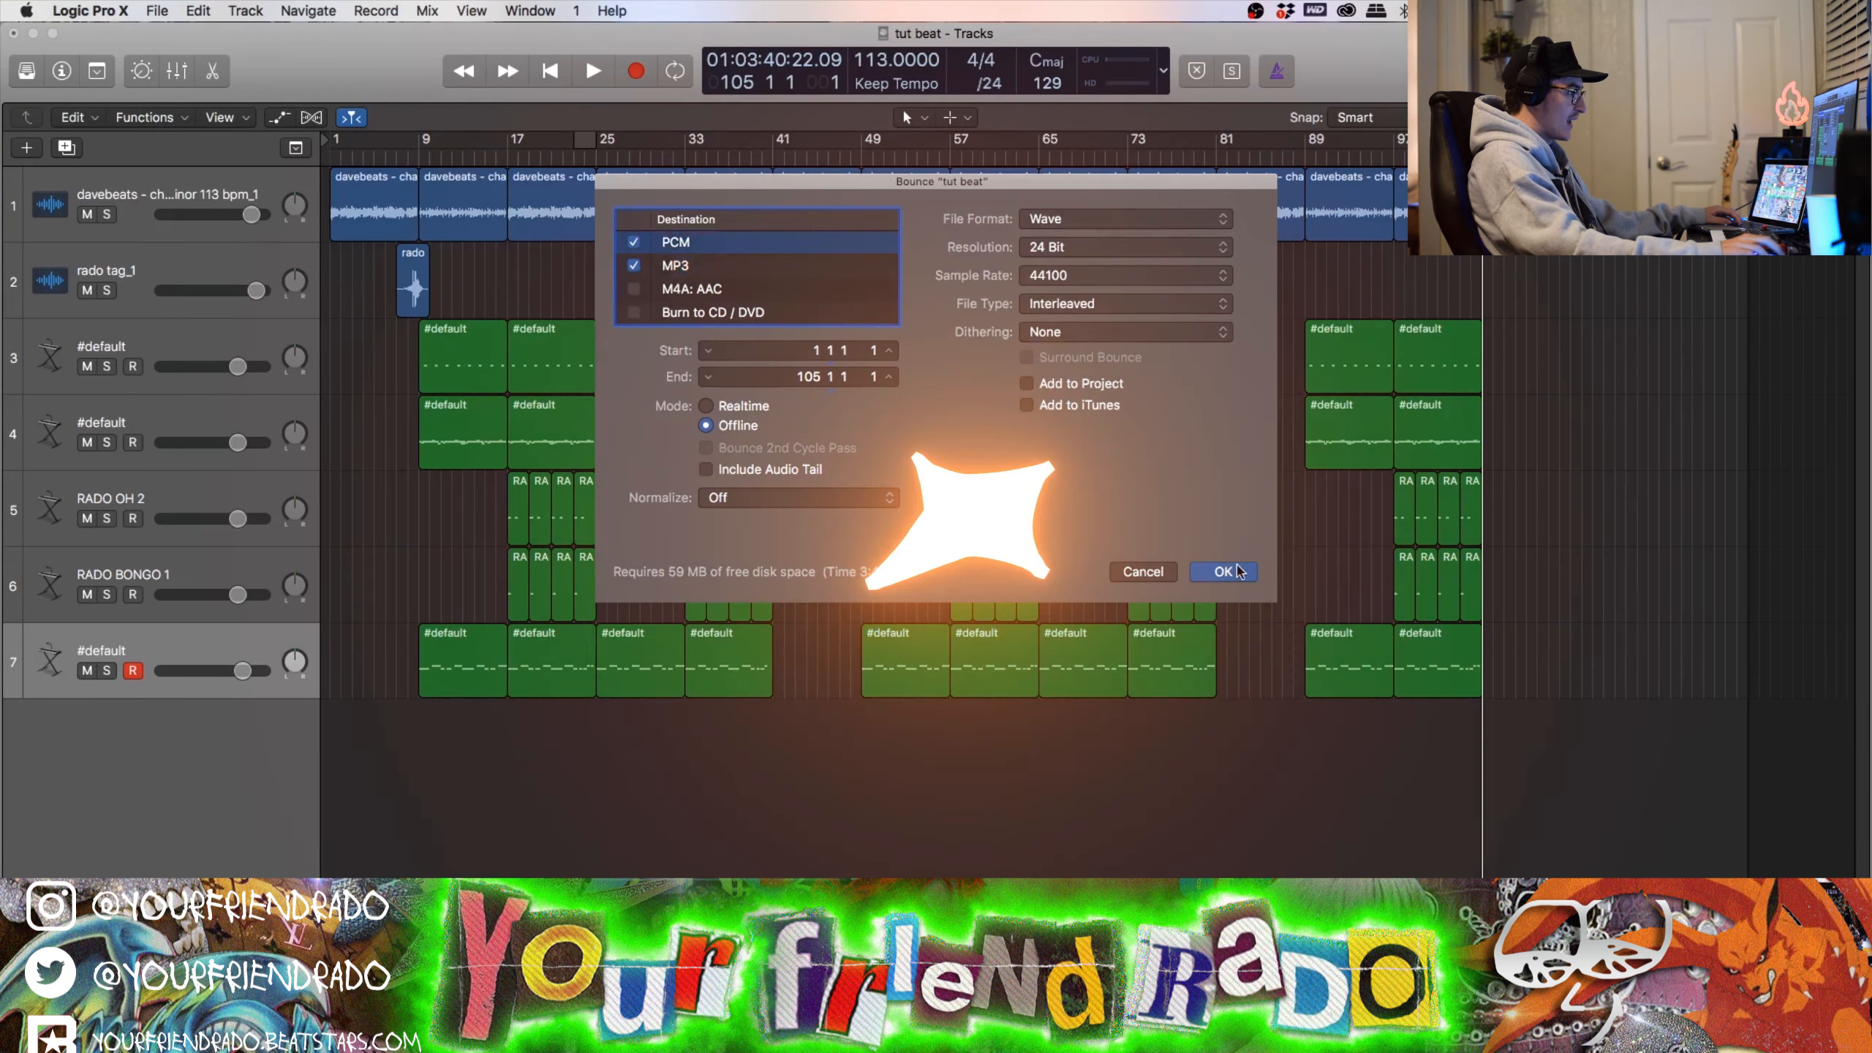